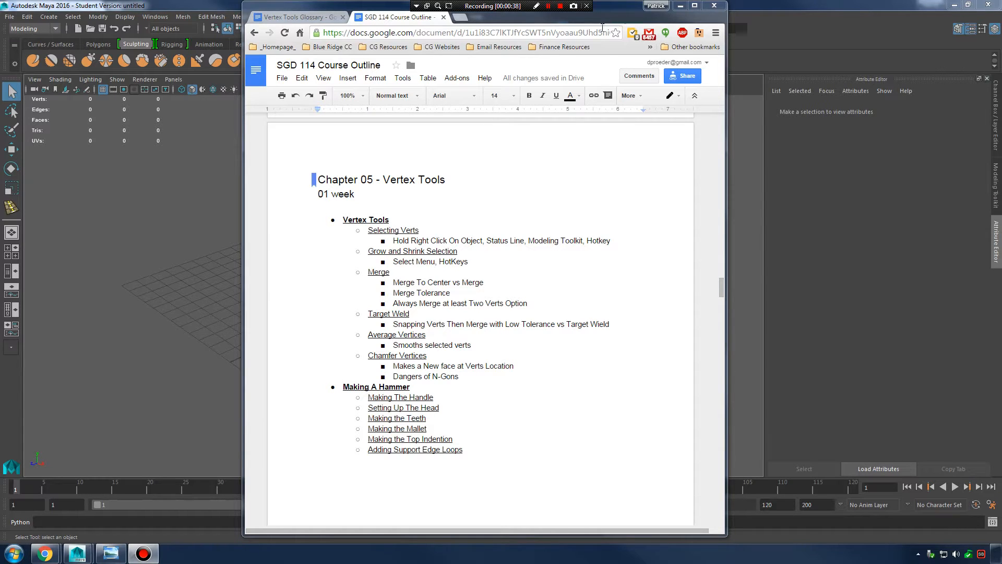
- Show the Vertex Tools Glossary document and place its browser window beside the Maya viewport
{"action": "left_click", "coordinate": [298, 17]}
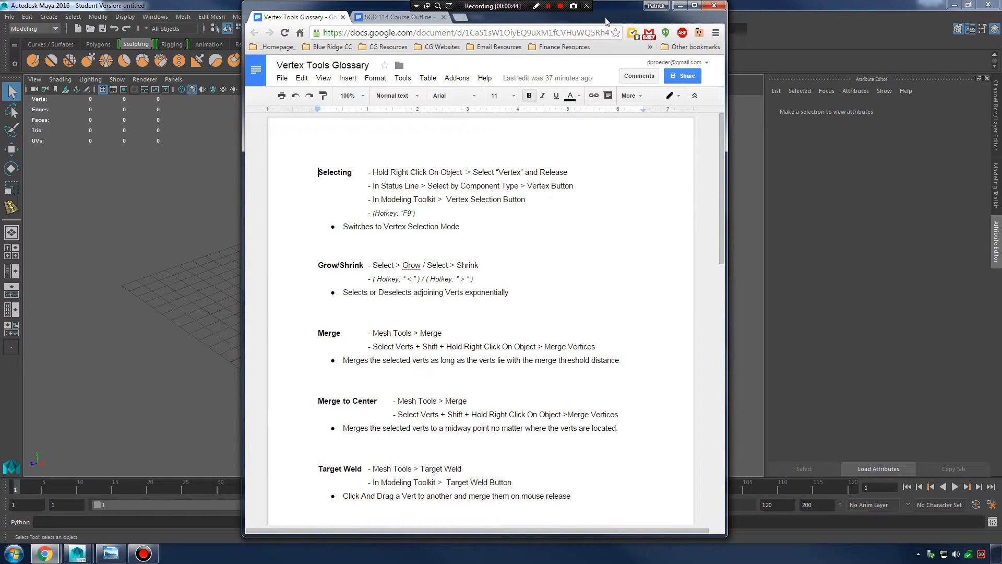
{"action": "left_click_drag", "start_coordinate": [615, 22], "coordinate": [888, 22]}
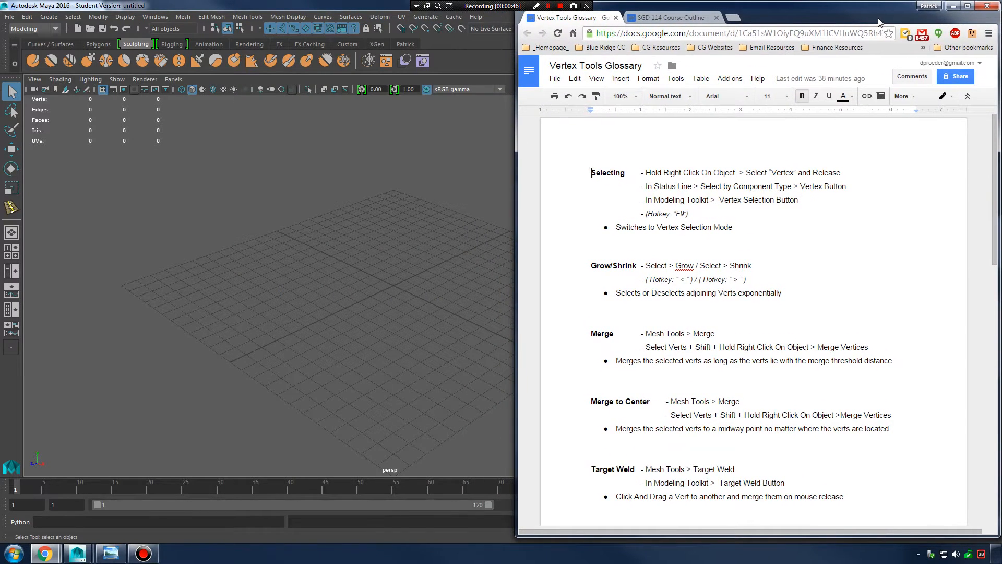
- Switch to Maya, create a polygon sphere at the grid's origin and frame it in the perspective view
{"action": "left_click", "coordinate": [49, 17]}
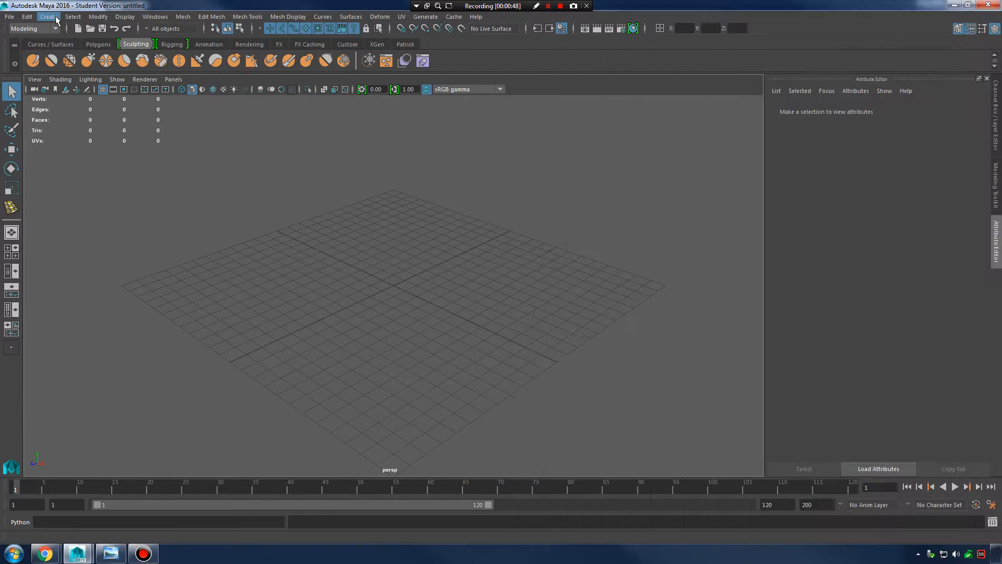
{"action": "mouse_move", "coordinate": [80, 54]}
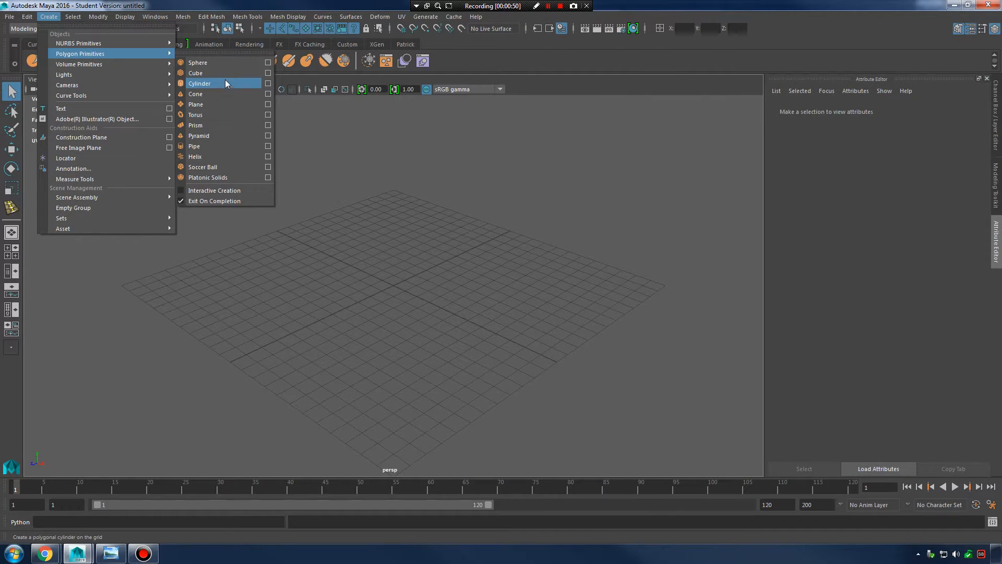
{"action": "left_click", "coordinate": [230, 64]}
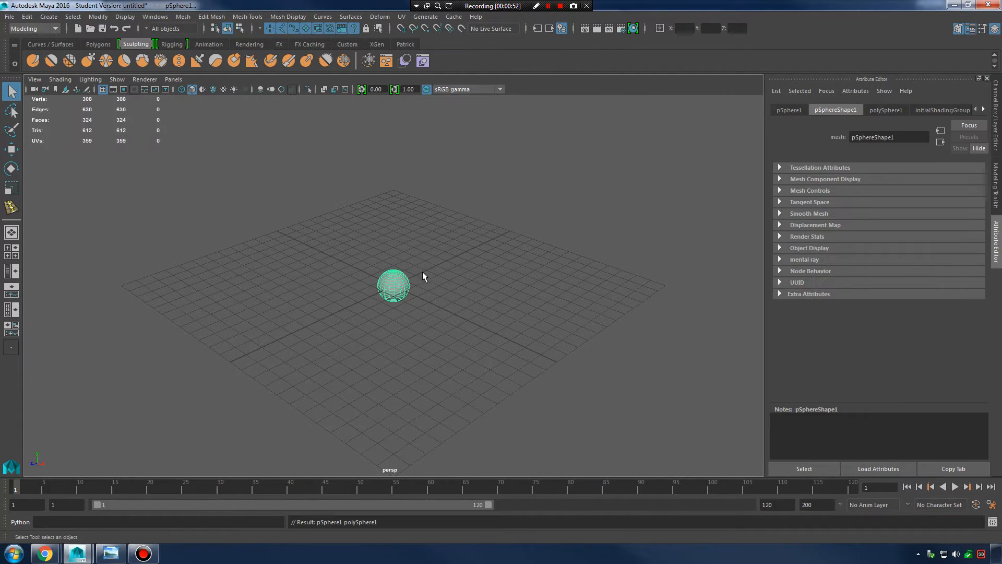
{"action": "key", "text": "f"}
{"action": "left_click_drag", "start_coordinate": [530, 278], "coordinate": [203, 468], "text": "alt"}
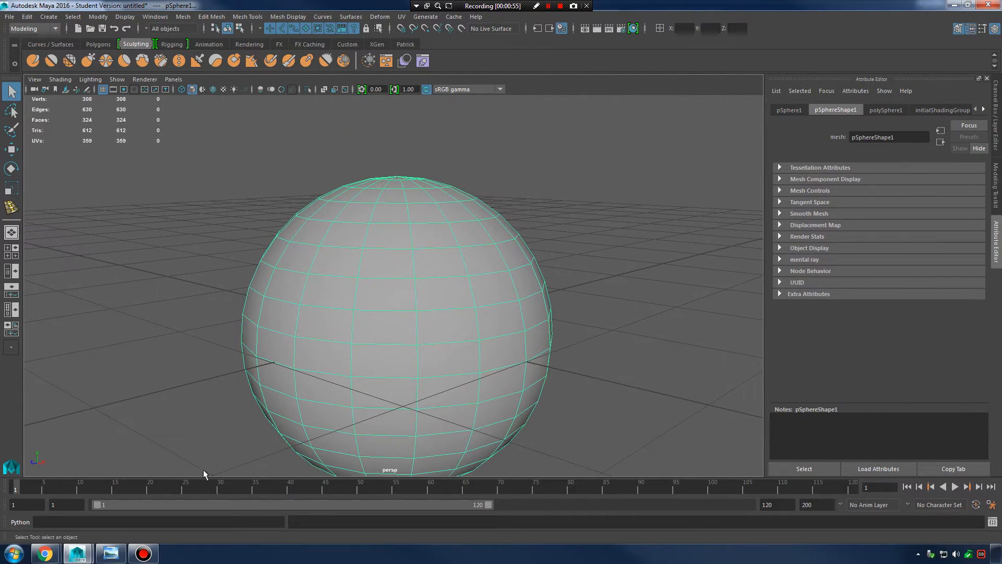
- Select the vertices around the sphere's top pole in vertex mode, then return the sphere to object mode
{"action": "mouse_move", "coordinate": [45, 553]}
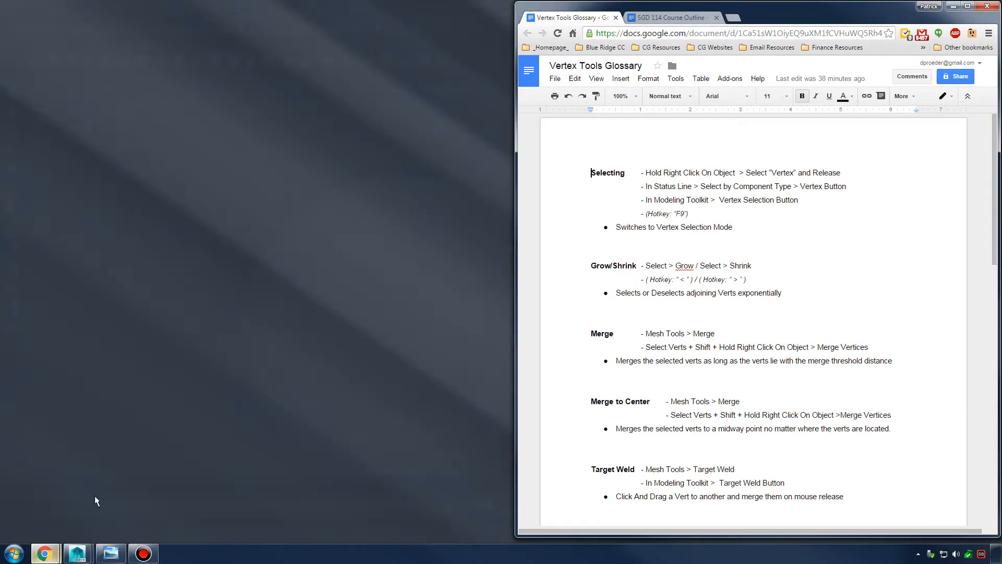
{"action": "left_click", "coordinate": [95, 497]}
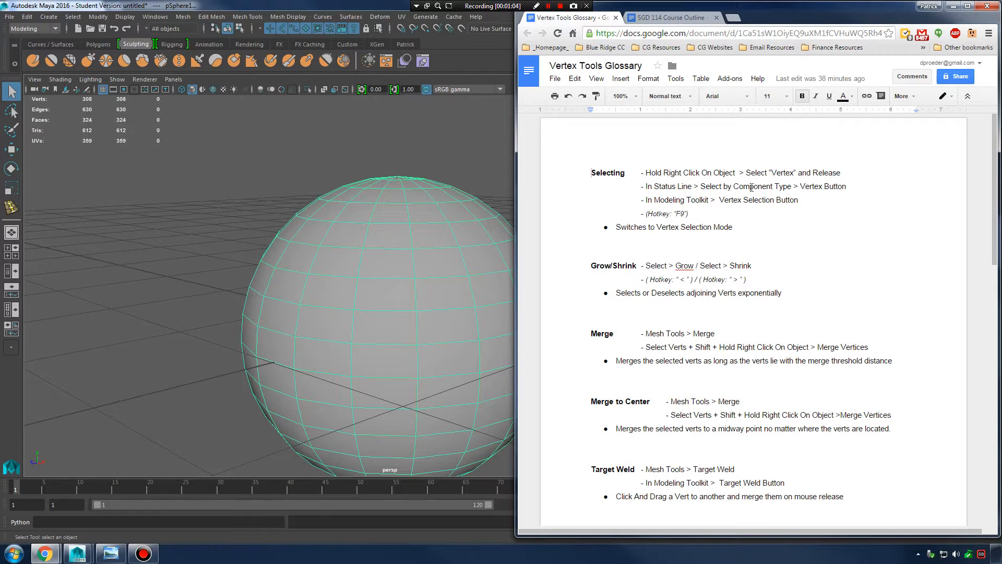
{"action": "right_click", "coordinate": [425, 245]}
{"action": "right_click", "coordinate": [426, 246]}
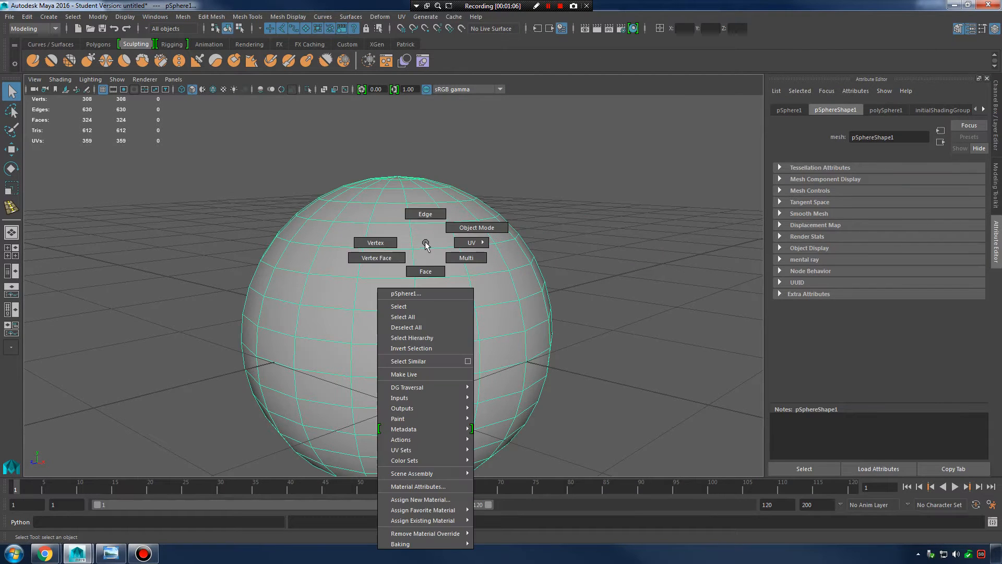
{"action": "left_click", "coordinate": [389, 242]}
{"action": "left_click_drag", "start_coordinate": [259, 147], "coordinate": [511, 190]}
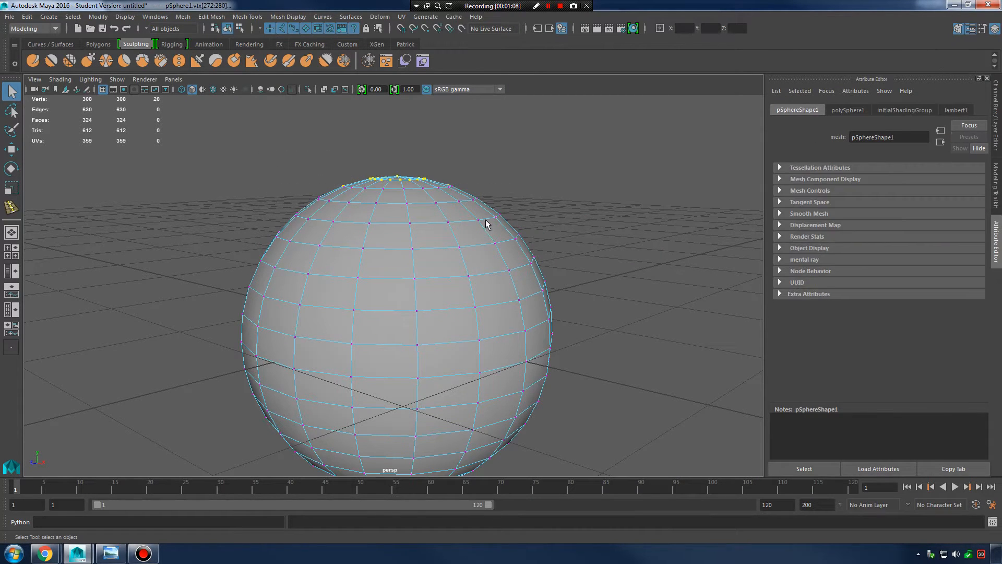
{"action": "right_click", "coordinate": [448, 238]}
{"action": "left_click", "coordinate": [492, 221]}
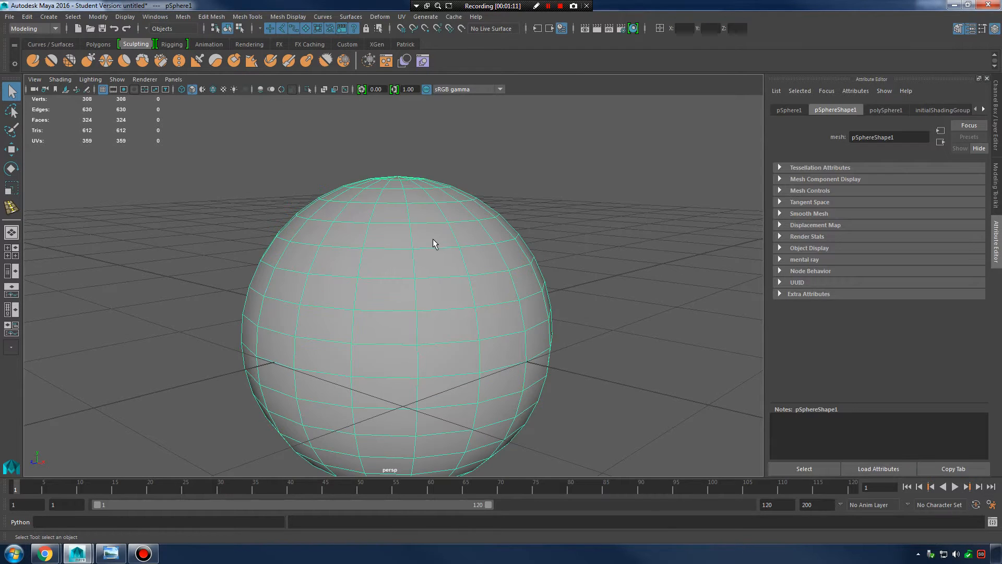
- Use component-type selection with points enabled to marquee-select the sphere's front vertices, then return to object mode
{"action": "left_click", "coordinate": [240, 28]}
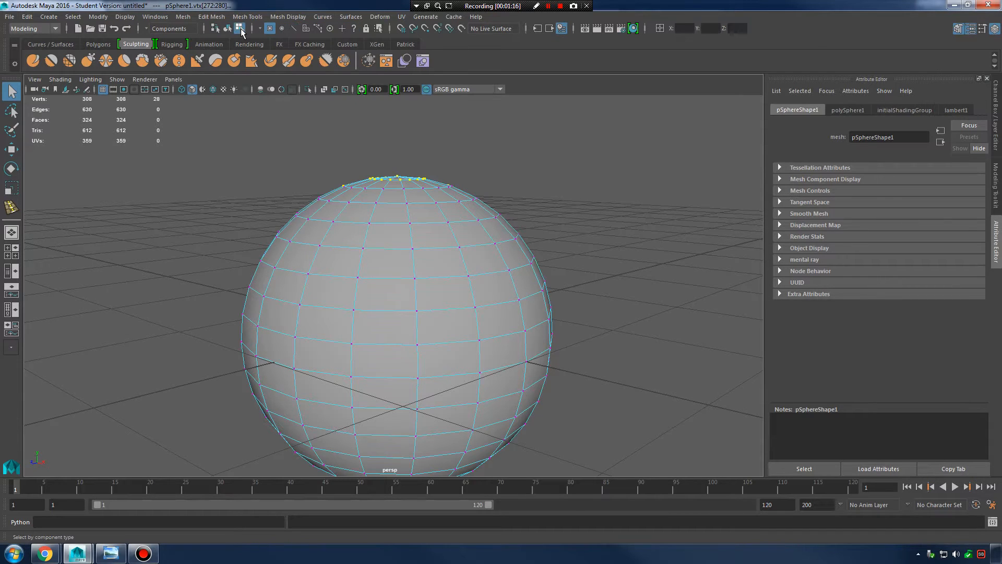
{"action": "left_click", "coordinate": [271, 30]}
{"action": "left_click", "coordinate": [270, 31]}
{"action": "left_click_drag", "start_coordinate": [376, 209], "coordinate": [638, 403]}
{"action": "right_click_drag", "start_coordinate": [442, 258], "coordinate": [464, 230]}
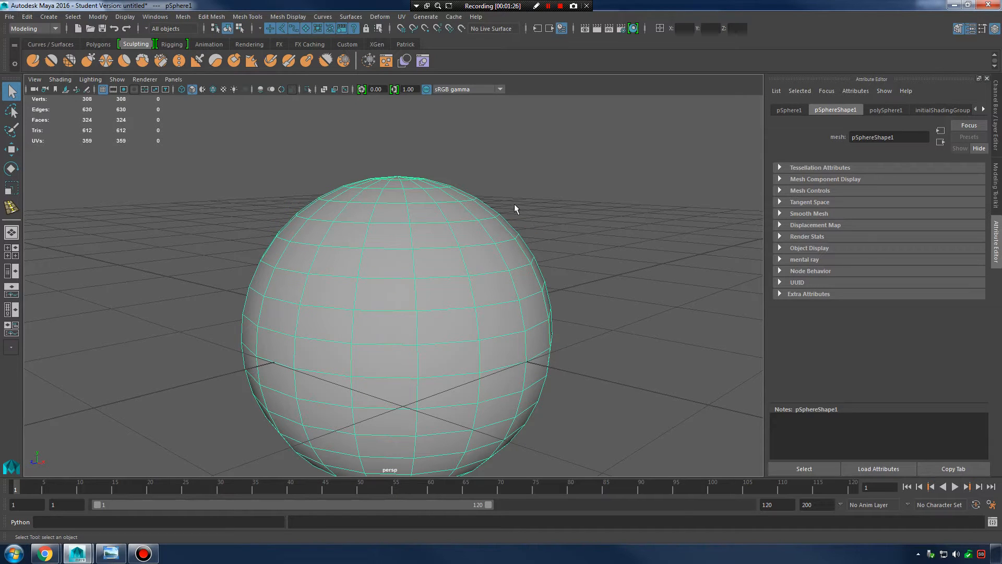
- Cycle the sphere through vertex, object, edge and face selection, finishing in vertex mode with nothing selected
{"action": "key", "text": "F9"}
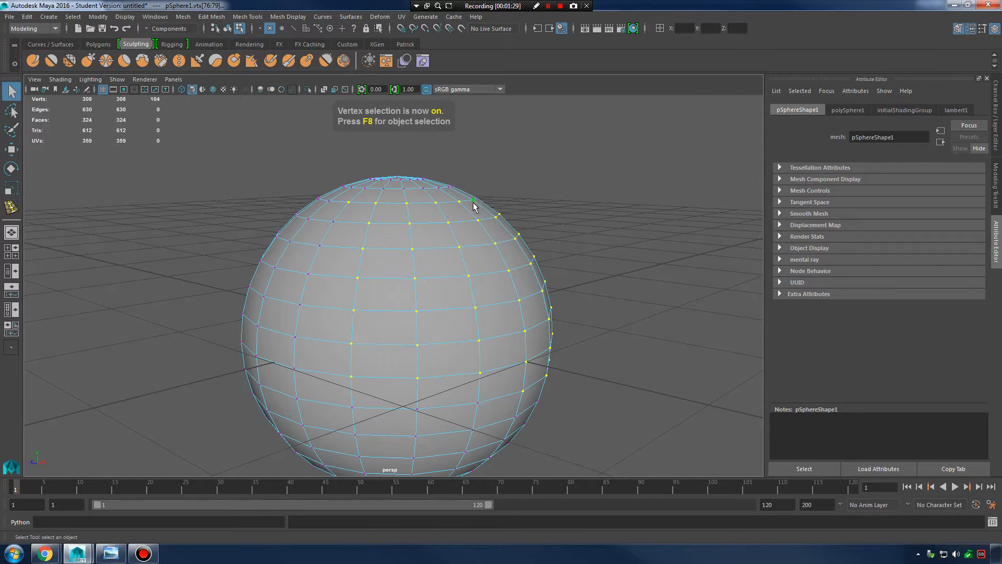
{"action": "key", "text": "F8"}
{"action": "key", "text": "F10"}
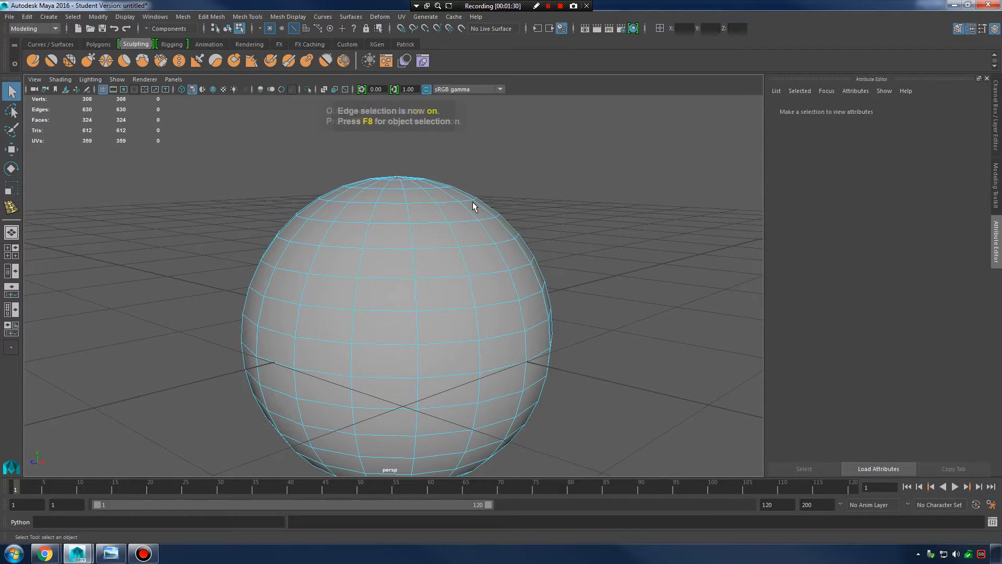
{"action": "key", "text": "F9"}
{"action": "key", "text": "F11"}
{"action": "left_click", "coordinate": [436, 234]}
{"action": "key", "text": "F10"}
{"action": "left_click", "coordinate": [428, 253]}
{"action": "key", "text": "F9"}
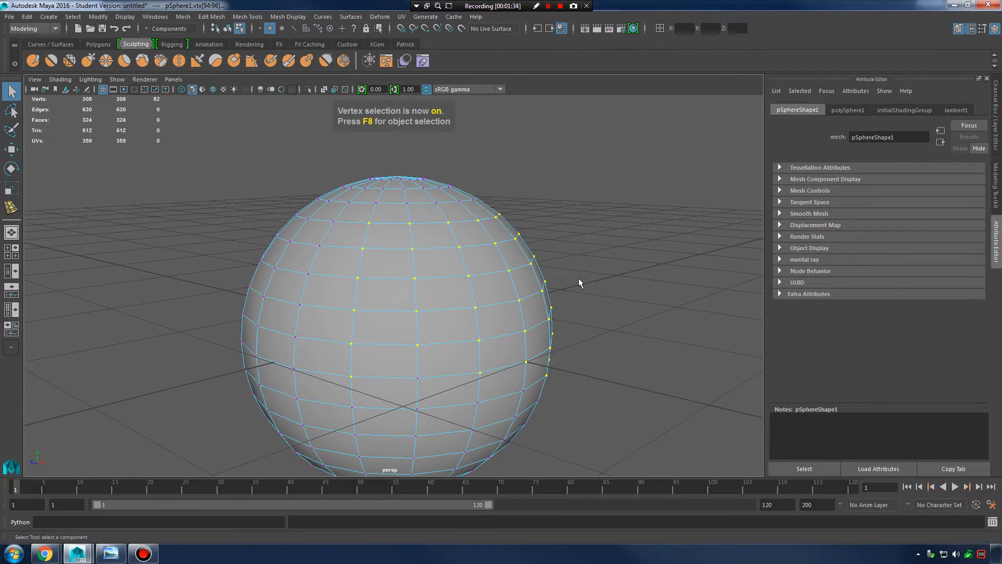
{"action": "left_click", "coordinate": [496, 267]}
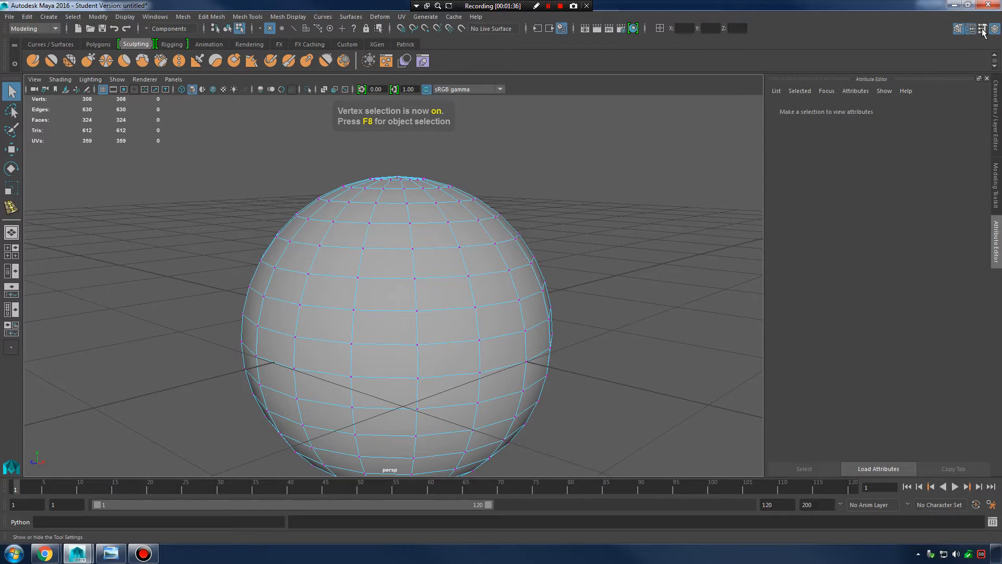
- Open the Modeling Toolkit, marquee-select vertices on the sphere's front, and return to object mode
{"action": "left_click", "coordinate": [959, 28]}
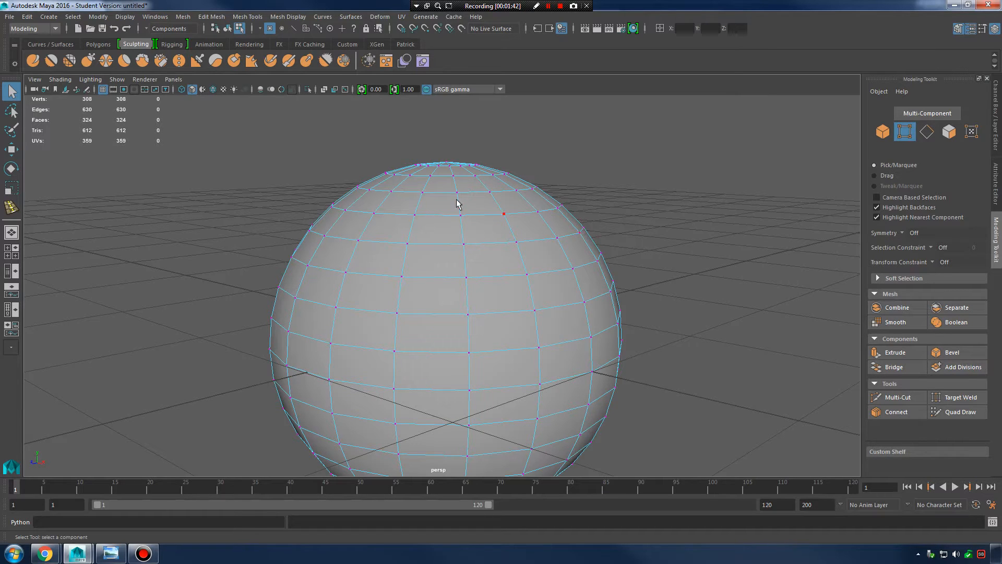
{"action": "left_click_drag", "start_coordinate": [458, 204], "coordinate": [622, 328]}
{"action": "right_click_drag", "start_coordinate": [514, 236], "coordinate": [553, 240]}
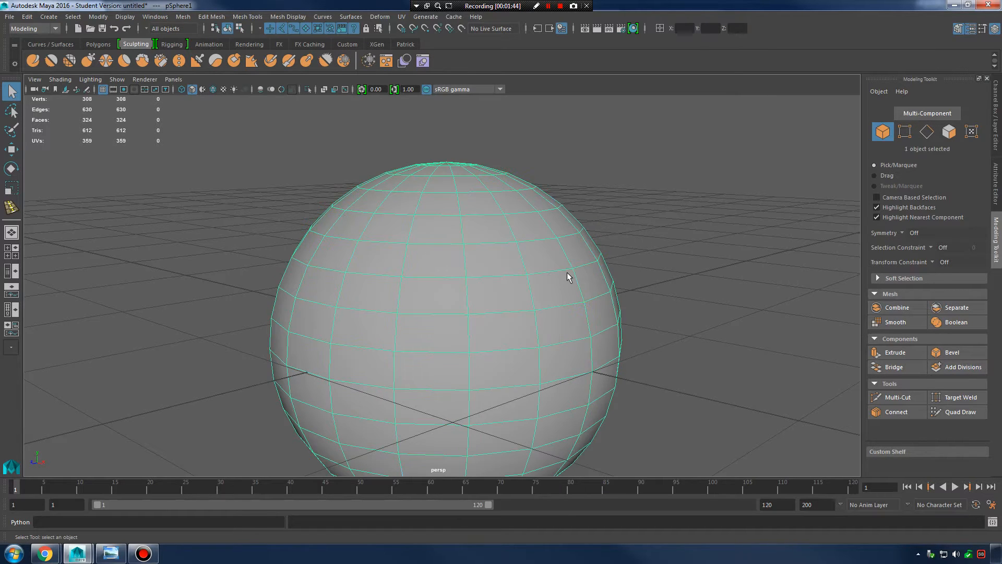
- Marquee-select a block of vertices on the sphere's front in vertex mode, then grow and repeatedly shrink the selection until empty
{"action": "right_click_drag", "start_coordinate": [432, 278], "coordinate": [389, 243]}
{"action": "left_click_drag", "start_coordinate": [389, 243], "coordinate": [603, 340]}
{"action": "scroll", "coordinate": [604, 345], "scroll_direction": "up", "scroll_amount": 2}
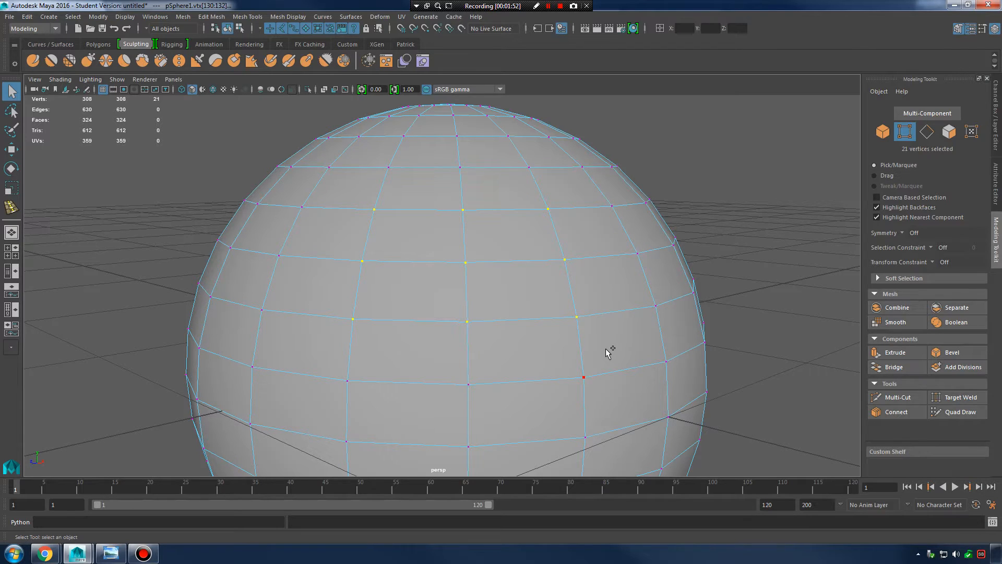
{"action": "key", "text": "shift+period"}
{"action": "key", "text": "shift+comma"}
{"action": "key", "text": "shift+comma"}
{"action": "key", "text": "shift+comma"}
{"action": "key", "text": "shift+comma"}
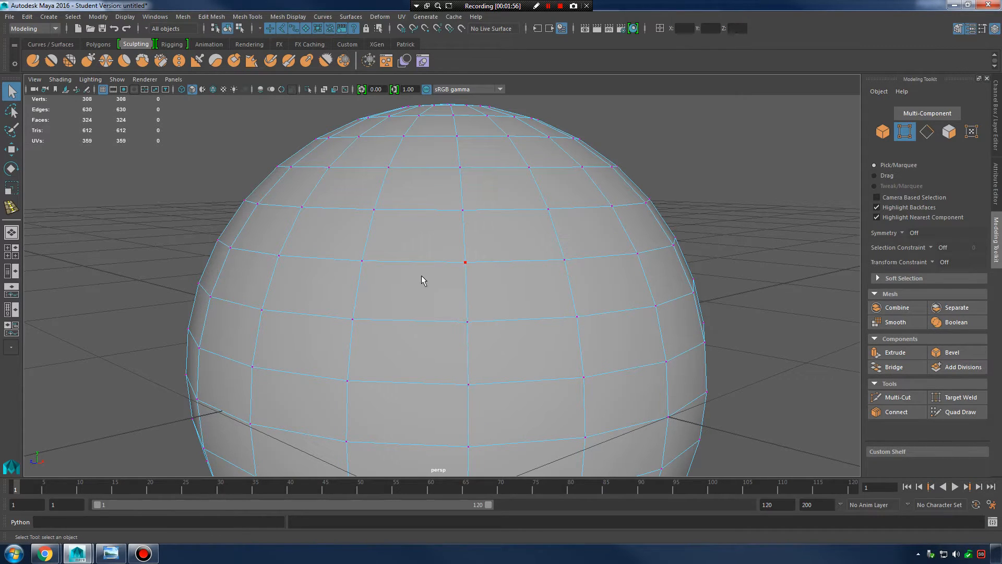
- Select a single vertex on the upper front of the sphere and activate the Move tool
{"action": "scroll", "coordinate": [634, 217], "scroll_direction": "down", "scroll_amount": 3}
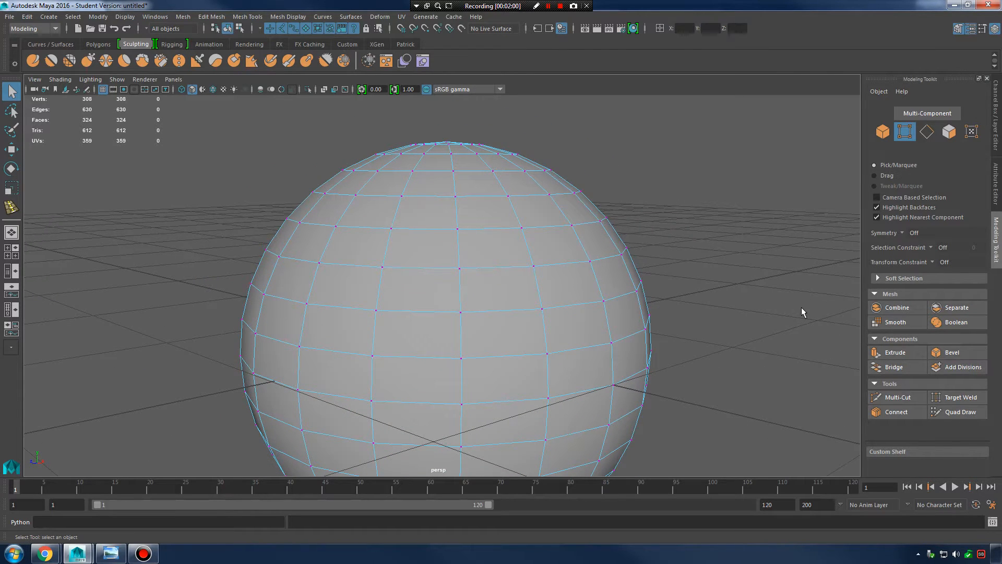
{"action": "scroll", "coordinate": [506, 218], "scroll_direction": "down", "scroll_amount": 3}
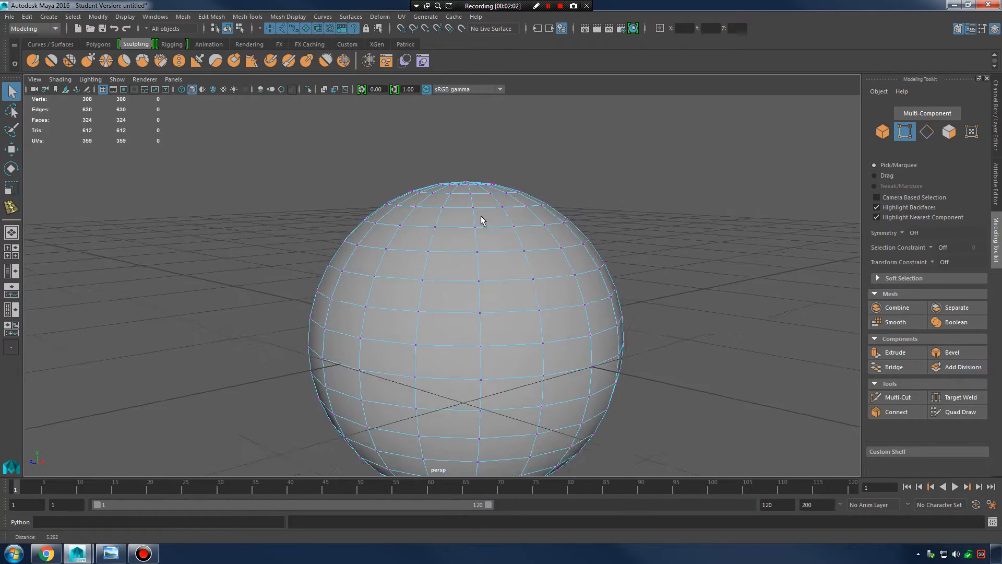
{"action": "left_click_drag", "start_coordinate": [481, 215], "coordinate": [557, 237], "text": "alt"}
{"action": "middle_click_drag", "start_coordinate": [557, 237], "coordinate": [519, 201], "text": "alt"}
{"action": "right_click_drag", "start_coordinate": [519, 201], "coordinate": [496, 212], "text": "alt"}
{"action": "mouse_move", "coordinate": [496, 211]}
{"action": "left_mouse_down", "text": "alt"}
{"action": "mouse_move", "coordinate": [463, 203]}
{"action": "mouse_move", "coordinate": [504, 201]}
{"action": "left_mouse_up", "text": "alt"}
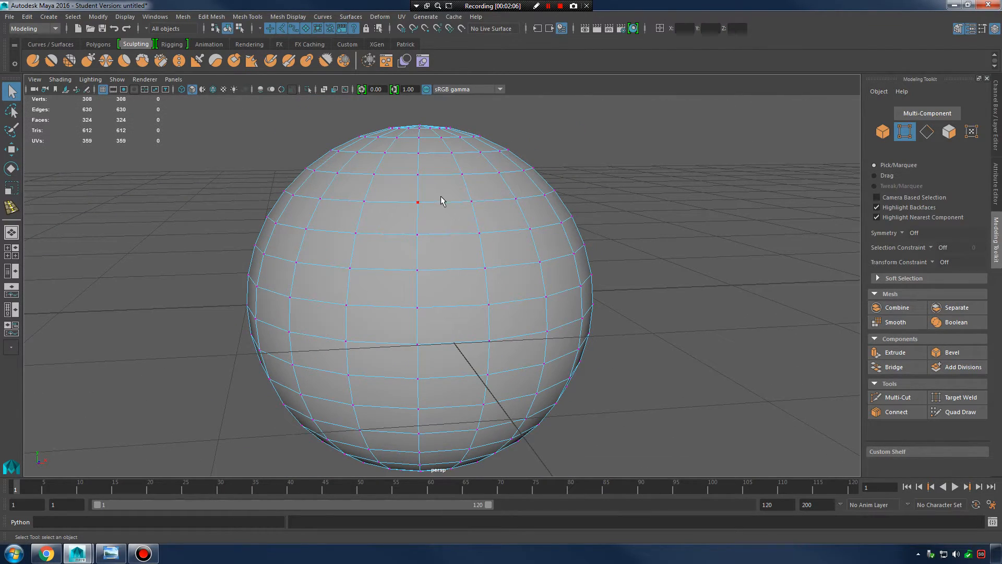
{"action": "middle_click_drag", "start_coordinate": [452, 191], "coordinate": [440, 229], "text": "alt"}
{"action": "right_click_drag", "start_coordinate": [439, 230], "coordinate": [488, 257], "text": "alt"}
{"action": "mouse_move", "coordinate": [489, 257]}
{"action": "left_mouse_down", "text": "alt"}
{"action": "mouse_move", "coordinate": [407, 254]}
{"action": "mouse_move", "coordinate": [470, 257]}
{"action": "left_mouse_up", "text": "alt"}
{"action": "right_click_drag", "start_coordinate": [469, 256], "coordinate": [537, 266], "text": "alt"}
{"action": "left_click_drag", "start_coordinate": [537, 266], "coordinate": [528, 267], "text": "alt"}
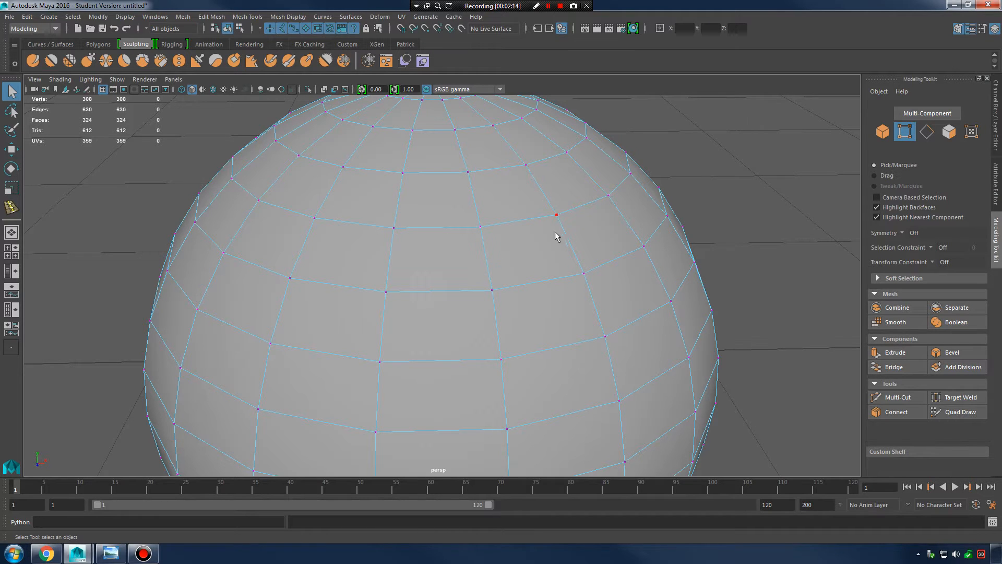
{"action": "left_click_drag", "start_coordinate": [559, 256], "coordinate": [484, 264], "text": "alt"}
{"action": "right_click_drag", "start_coordinate": [483, 264], "coordinate": [564, 281], "text": "alt"}
{"action": "left_click_drag", "start_coordinate": [564, 282], "coordinate": [517, 253], "text": "alt"}
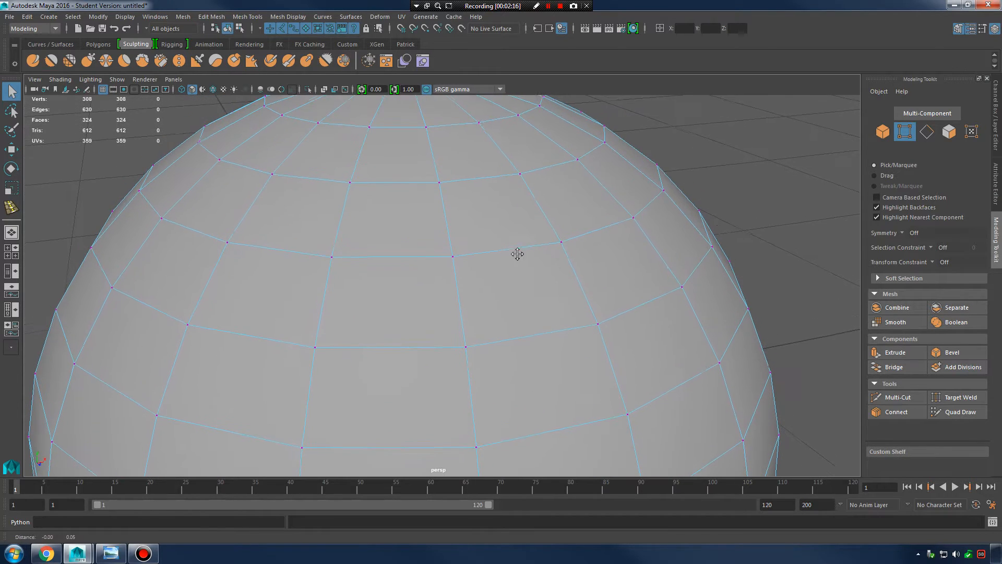
{"action": "left_click", "coordinate": [450, 261]}
{"action": "left_click_drag", "start_coordinate": [450, 261], "coordinate": [567, 266], "text": "alt"}
{"action": "key", "text": "w"}
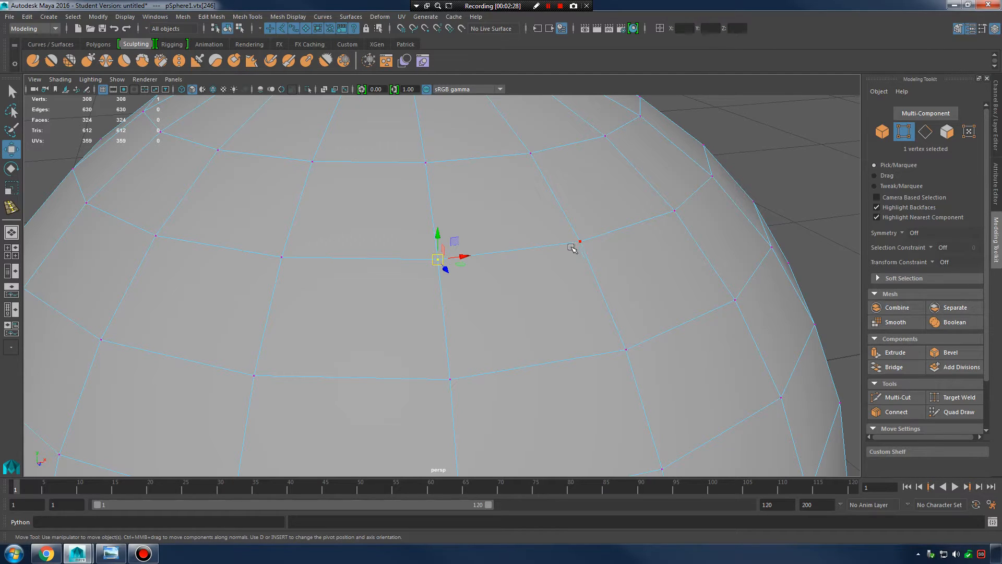
- Select three corner vertices of one quad face on the sphere's upper front
{"action": "right_click_drag", "start_coordinate": [586, 253], "coordinate": [559, 275], "text": "alt"}
{"action": "left_click", "coordinate": [317, 264]}
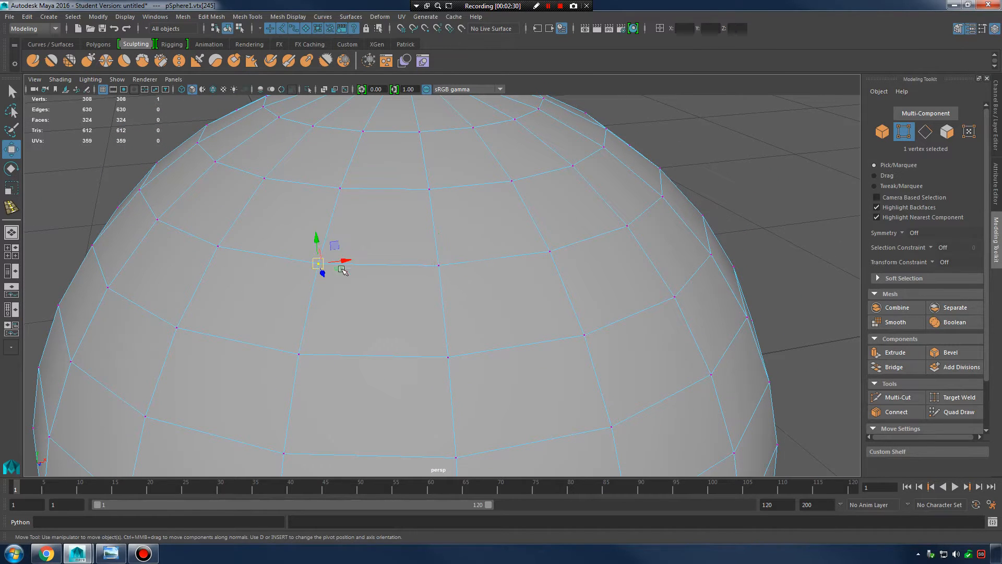
{"action": "left_click", "coordinate": [301, 355], "text": "shift"}
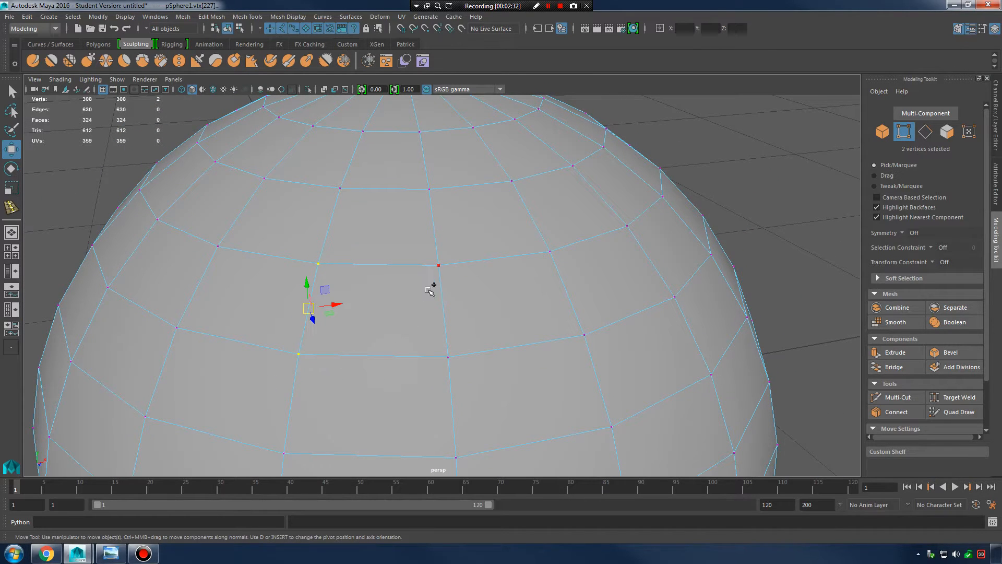
{"action": "left_click", "coordinate": [441, 264], "text": "shift"}
{"action": "key", "text": "f"}
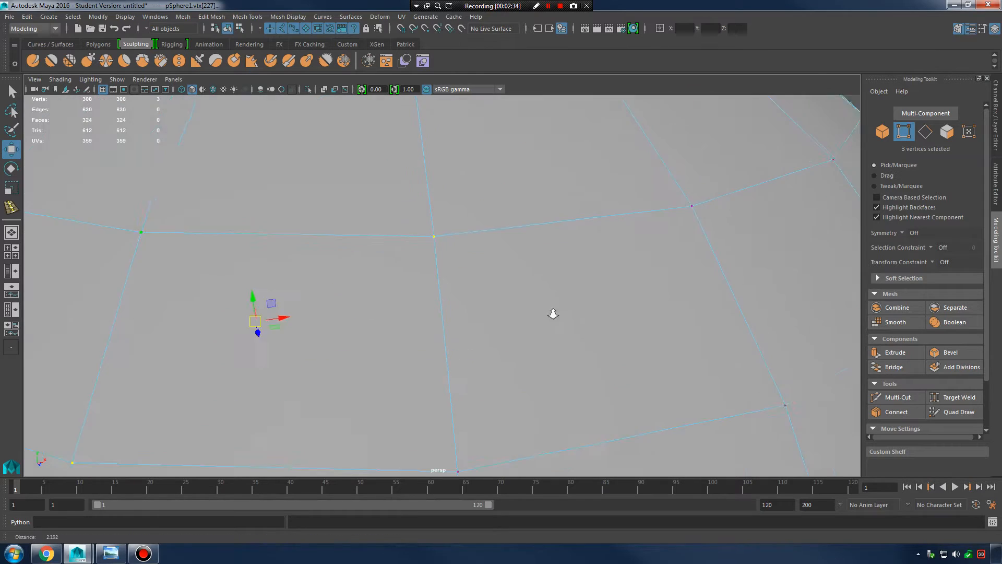
{"action": "scroll", "coordinate": [396, 221], "scroll_direction": "down", "scroll_amount": 1}
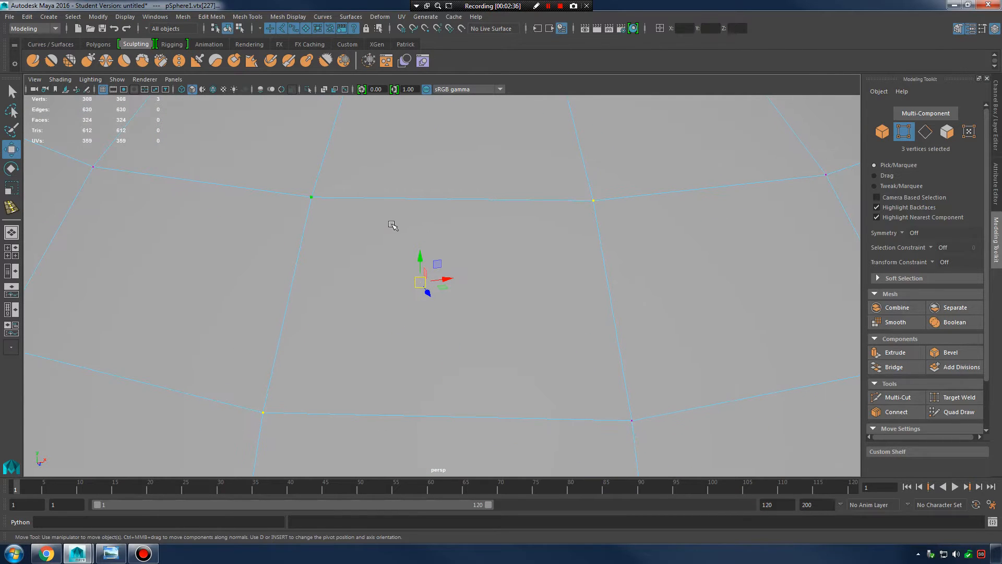
- Merge the three selected vertices with Merge Vertices To Center
{"action": "left_click", "coordinate": [217, 19]}
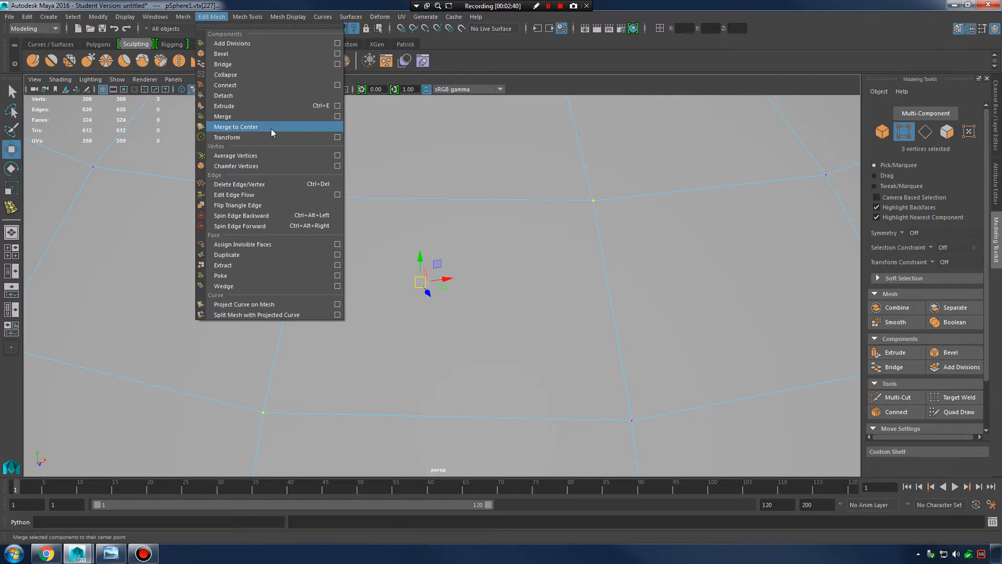
{"action": "left_click", "coordinate": [461, 266]}
{"action": "middle_click_drag", "start_coordinate": [460, 266], "coordinate": [455, 267], "text": "alt"}
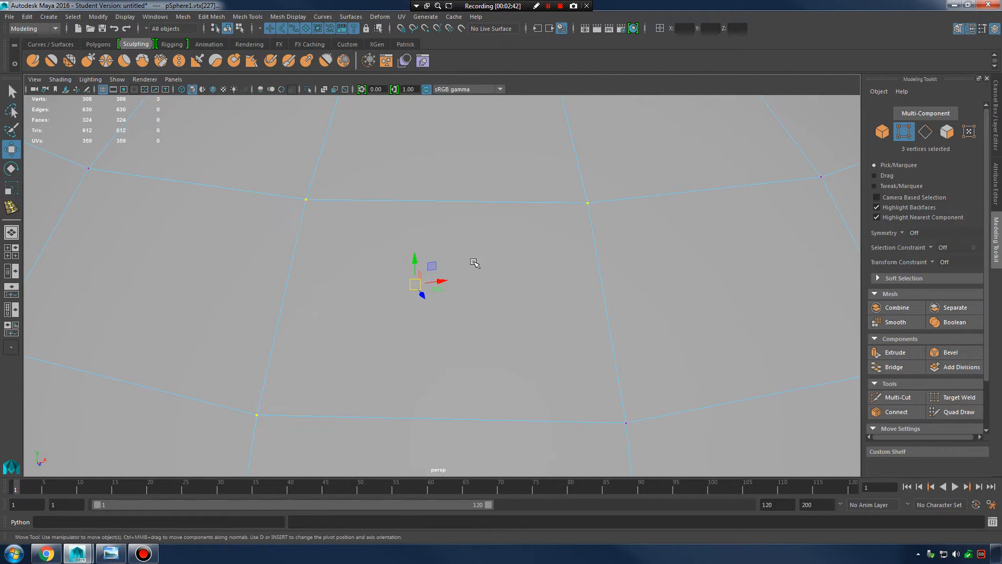
{"action": "mouse_move", "coordinate": [396, 264]}
{"action": "right_mouse_down", "text": "shift"}
{"action": "mouse_move", "coordinate": [443, 254]}
{"action": "mouse_move", "coordinate": [468, 267]}
{"action": "mouse_move", "coordinate": [449, 250]}
{"action": "mouse_move", "coordinate": [337, 261]}
{"action": "mouse_move", "coordinate": [444, 277]}
{"action": "mouse_move", "coordinate": [347, 217]}
{"action": "mouse_move", "coordinate": [385, 196]}
{"action": "mouse_move", "coordinate": [399, 228]}
{"action": "mouse_move", "coordinate": [397, 217]}
{"action": "mouse_move", "coordinate": [388, 234]}
{"action": "mouse_move", "coordinate": [391, 198]}
{"action": "mouse_move", "coordinate": [396, 237]}
{"action": "mouse_move", "coordinate": [463, 228]}
{"action": "mouse_move", "coordinate": [399, 193]}
{"action": "mouse_move", "coordinate": [429, 207]}
{"action": "mouse_move", "coordinate": [391, 240]}
{"action": "mouse_move", "coordinate": [416, 234]}
{"action": "mouse_move", "coordinate": [389, 197]}
{"action": "mouse_move", "coordinate": [458, 215]}
{"action": "mouse_move", "coordinate": [397, 198]}
{"action": "right_mouse_up", "text": "shift"}
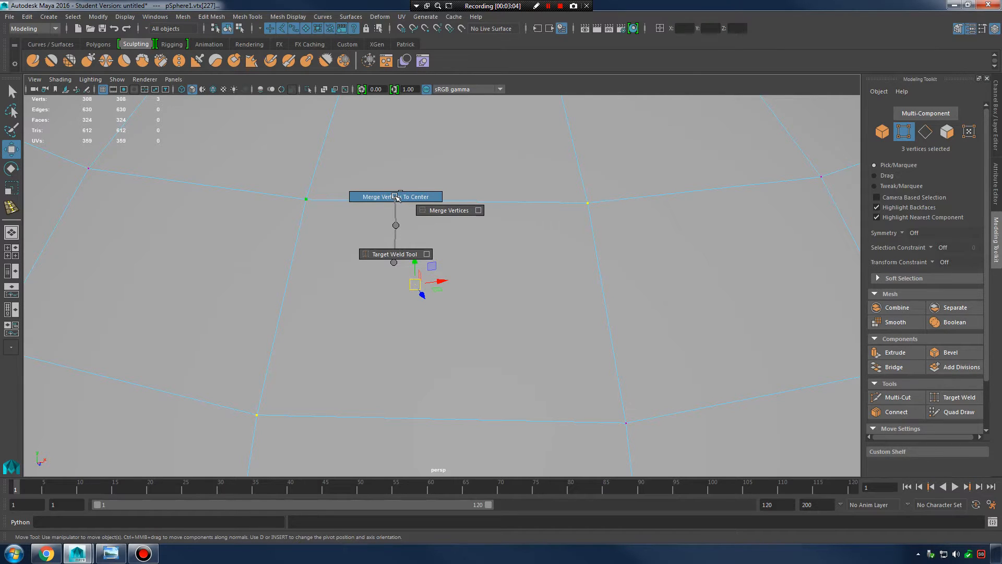
{"action": "right_click_drag", "start_coordinate": [397, 198], "coordinate": [398, 198], "text": "shift"}
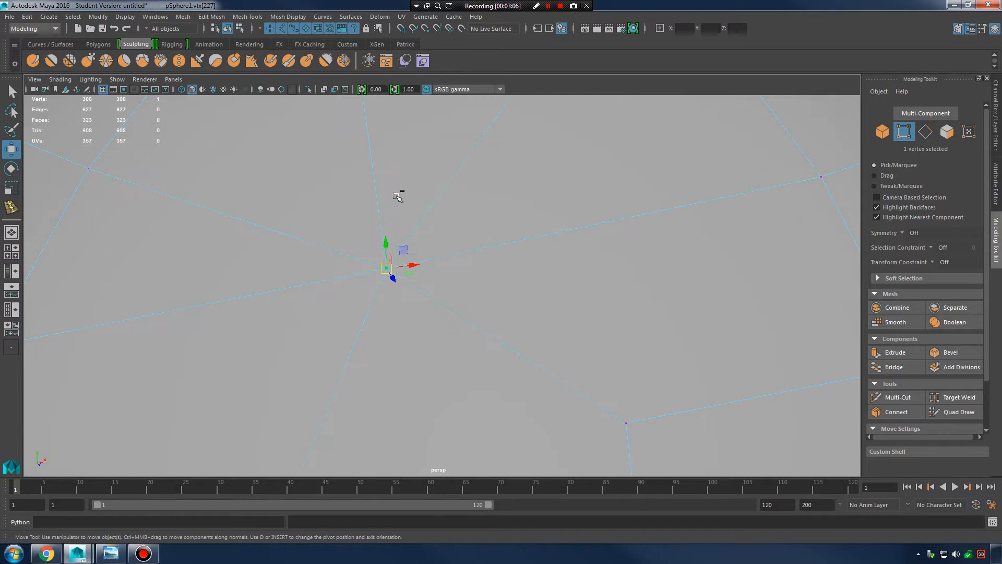
- Undo the Merge To Center on the three vertices, toggling it with redo several times and ending with it undone
{"action": "scroll", "coordinate": [483, 251], "scroll_direction": "down", "scroll_amount": 4}
{"action": "left_click_drag", "start_coordinate": [397, 308], "coordinate": [431, 336], "text": "alt"}
{"action": "scroll", "coordinate": [431, 335], "scroll_direction": "up", "scroll_amount": 2}
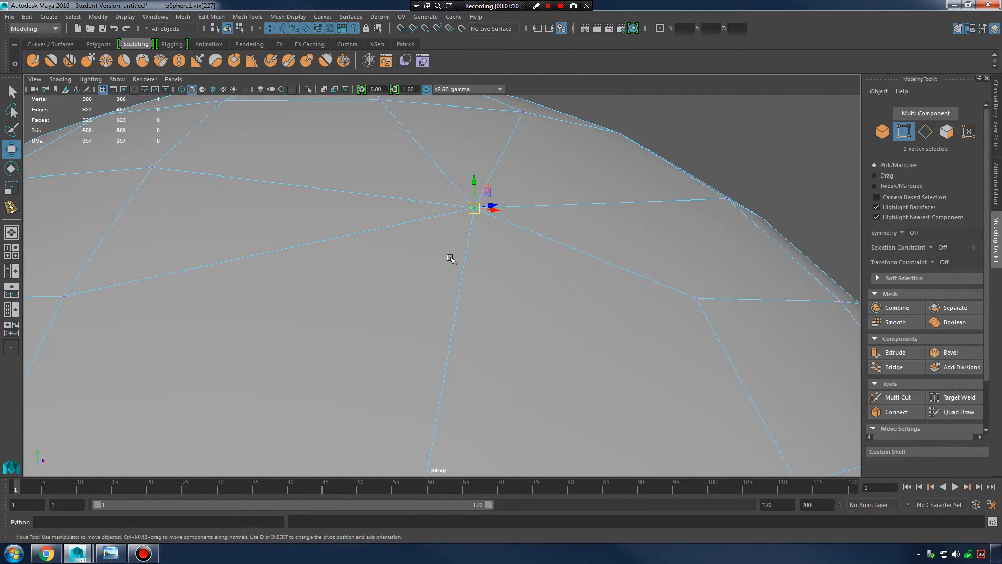
{"action": "key", "text": "ctrl+z"}
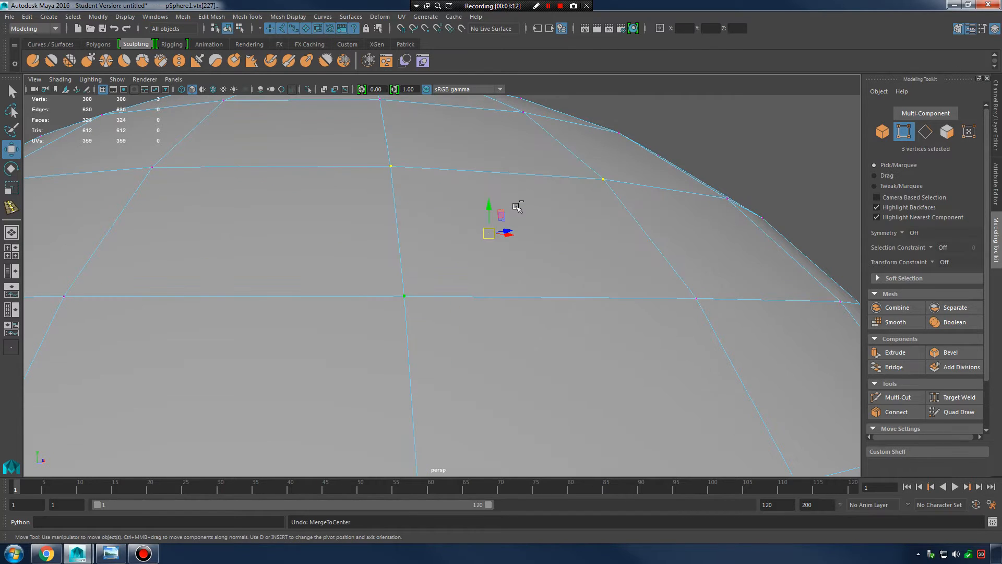
{"action": "key", "text": "ctrl+y"}
{"action": "key", "text": "ctrl+z"}
{"action": "key", "text": "ctrl+y"}
{"action": "key", "text": "ctrl+z"}
{"action": "key", "text": "ctrl+y"}
{"action": "key", "text": "ctrl+z"}
- Open the Merge Vertices options for the three selected vertices and reset them to the default settings
{"action": "left_click_drag", "start_coordinate": [505, 211], "coordinate": [459, 224], "text": "alt"}
{"action": "right_click_drag", "start_coordinate": [457, 230], "coordinate": [542, 178], "text": "shift"}
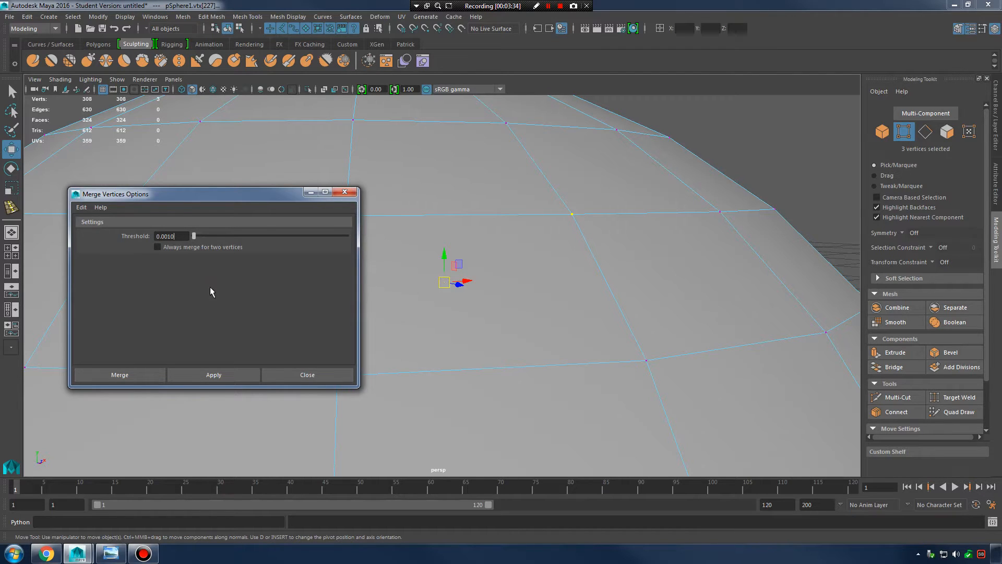
{"action": "left_click_drag", "start_coordinate": [258, 202], "coordinate": [210, 267]}
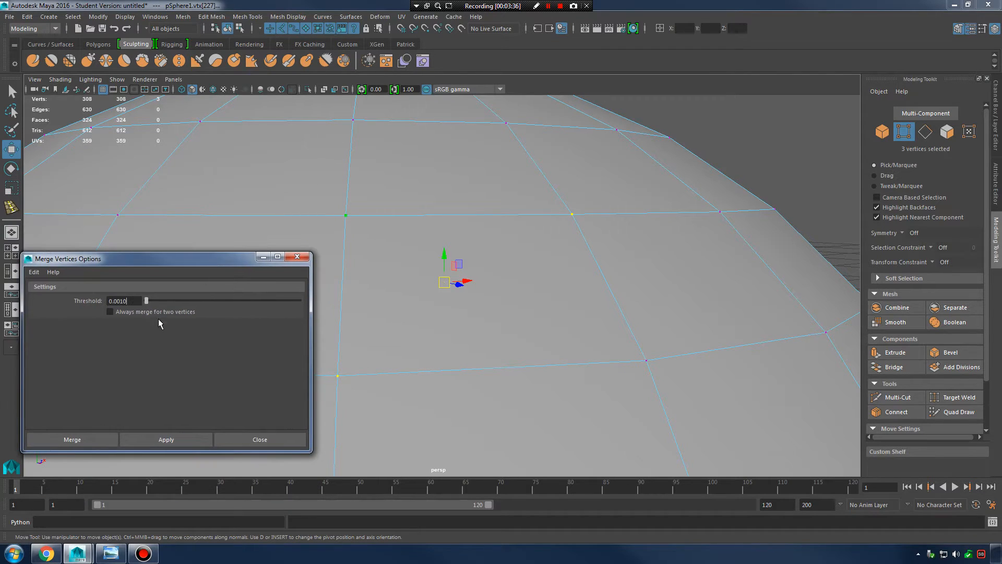
{"action": "left_click", "coordinate": [34, 272]}
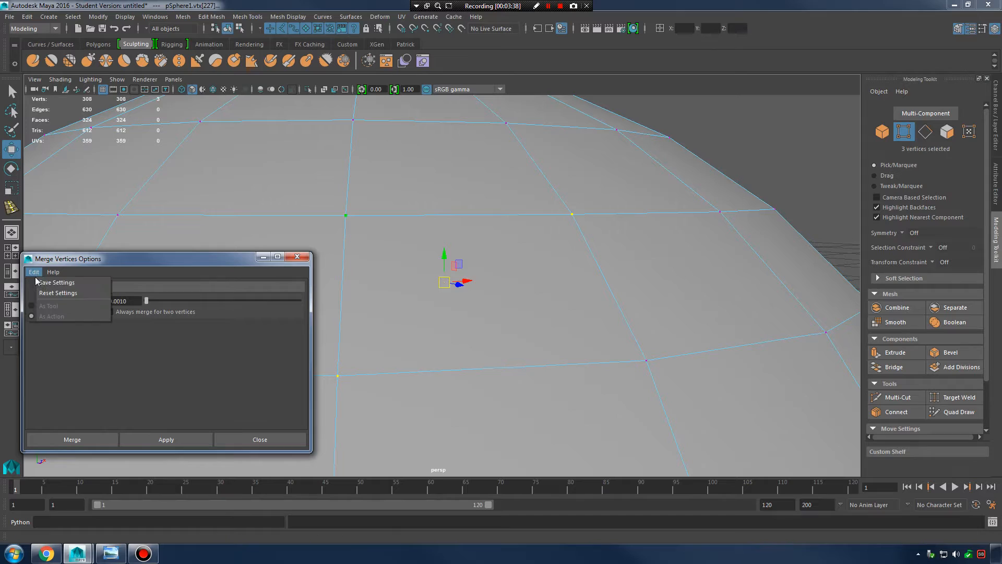
{"action": "left_click", "coordinate": [73, 293]}
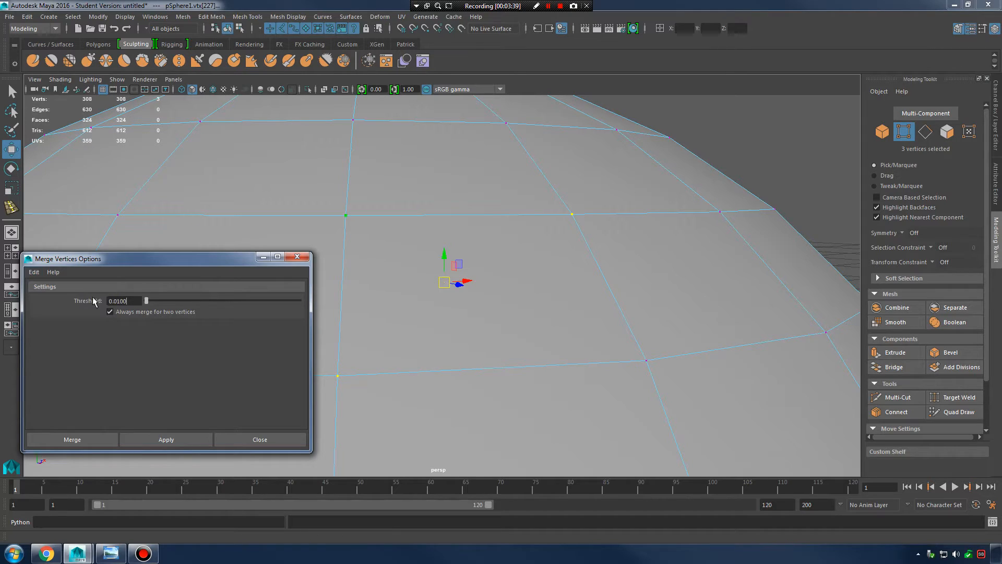
- Try repeatedly to merge the three selected vertices with the default 0.01 threshold, keeping the options dialog open
{"action": "left_click", "coordinate": [180, 443]}
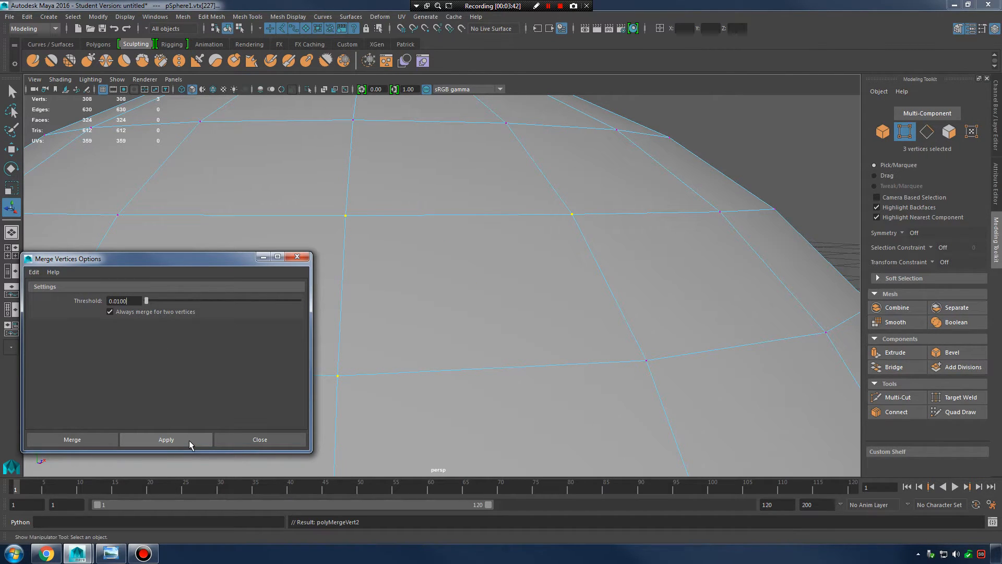
{"action": "middle_click_drag", "start_coordinate": [540, 262], "coordinate": [582, 273], "text": "alt"}
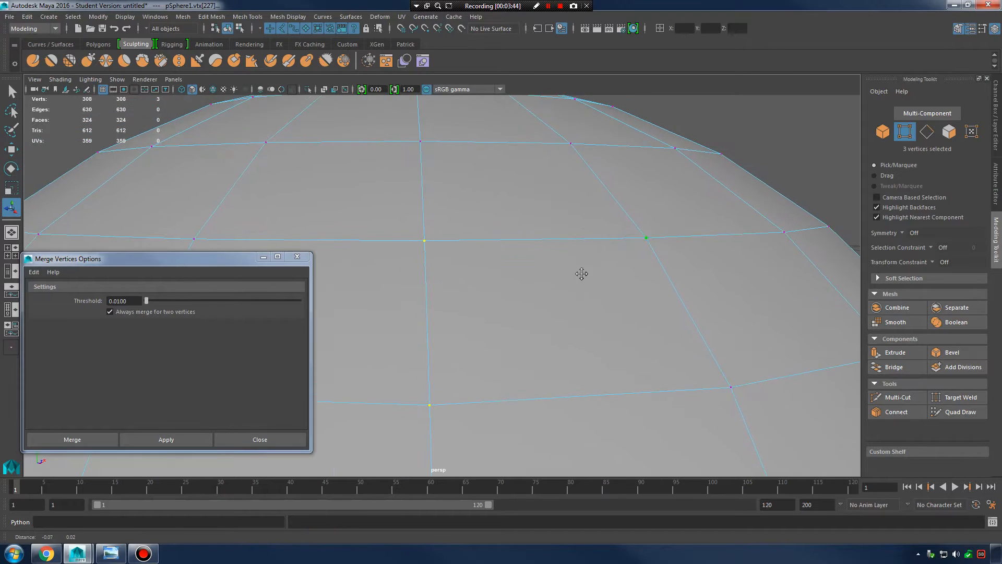
{"action": "scroll", "coordinate": [582, 274], "scroll_direction": "up", "scroll_amount": 2}
{"action": "left_click", "coordinate": [168, 440]}
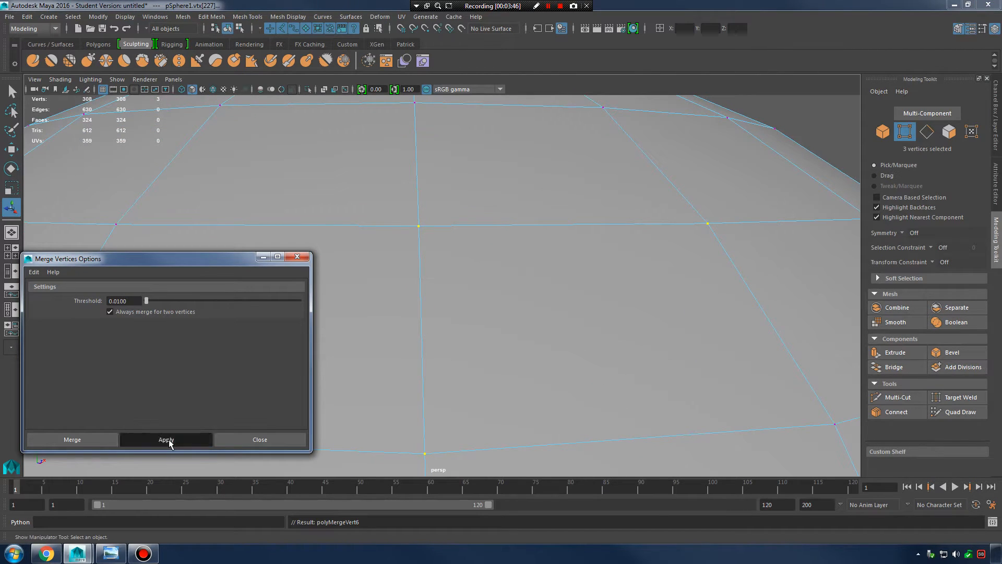
{"action": "left_click", "coordinate": [170, 443]}
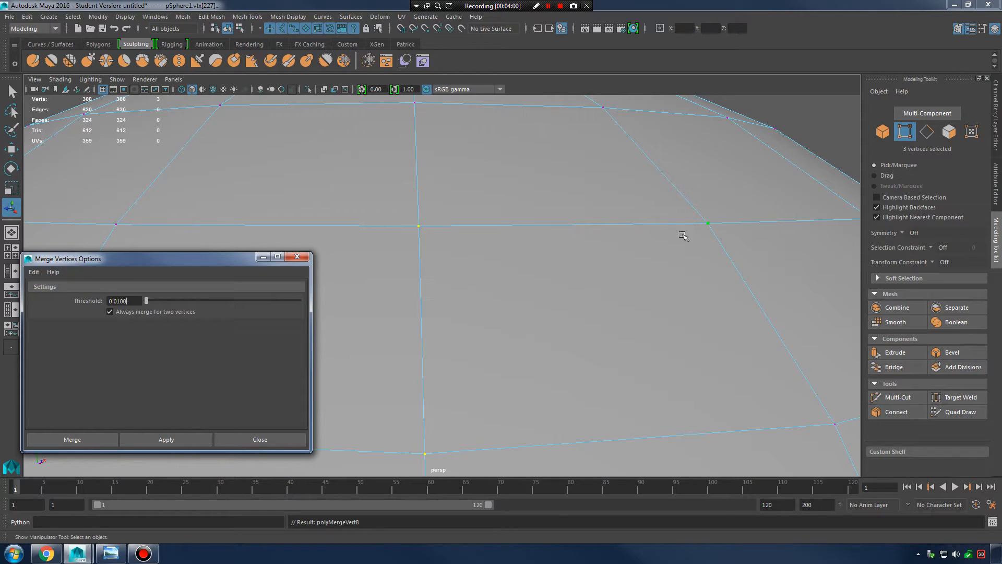
- Merge the three selected vertices with the threshold raised to 0.2740, and undo that merge
{"action": "left_click", "coordinate": [141, 301]}
{"action": "left_click_drag", "start_coordinate": [147, 303], "coordinate": [151, 304]}
{"action": "left_click", "coordinate": [141, 441]}
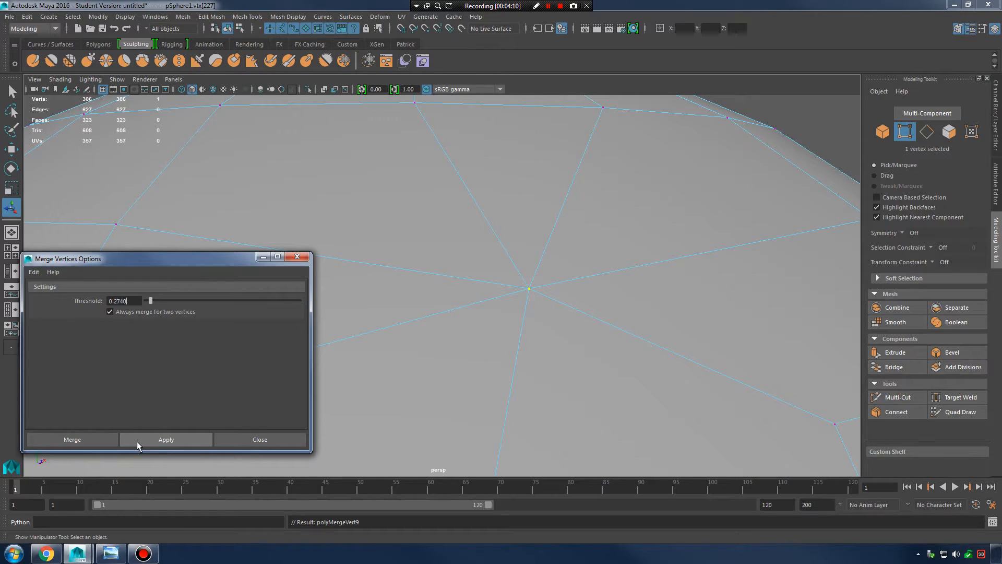
{"action": "key", "text": "ctrl+z"}
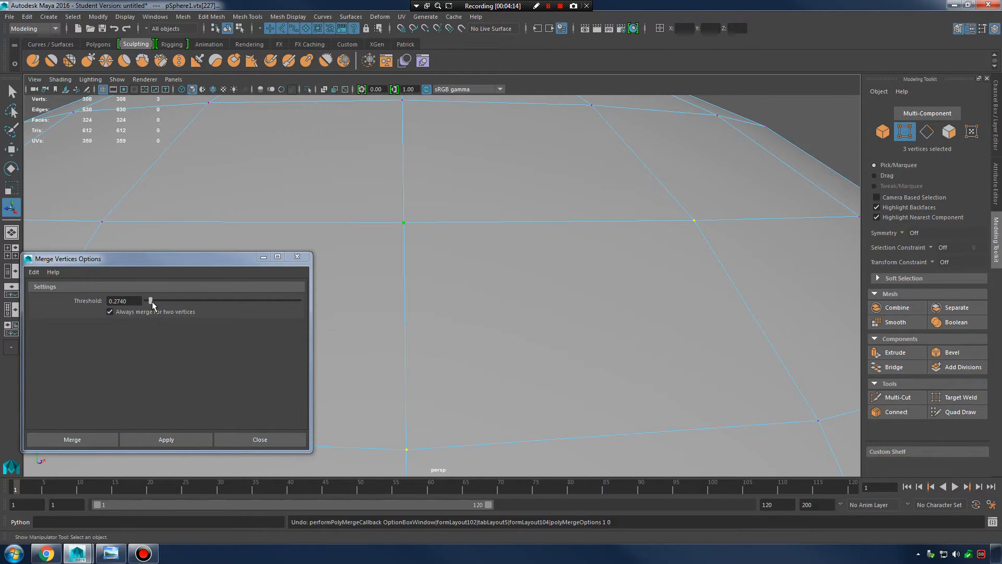
- Try merging the three vertices at a threshold of 0.0685 and again at 0.2055, and undo the last merge
{"action": "left_click_drag", "start_coordinate": [155, 301], "coordinate": [143, 302]}
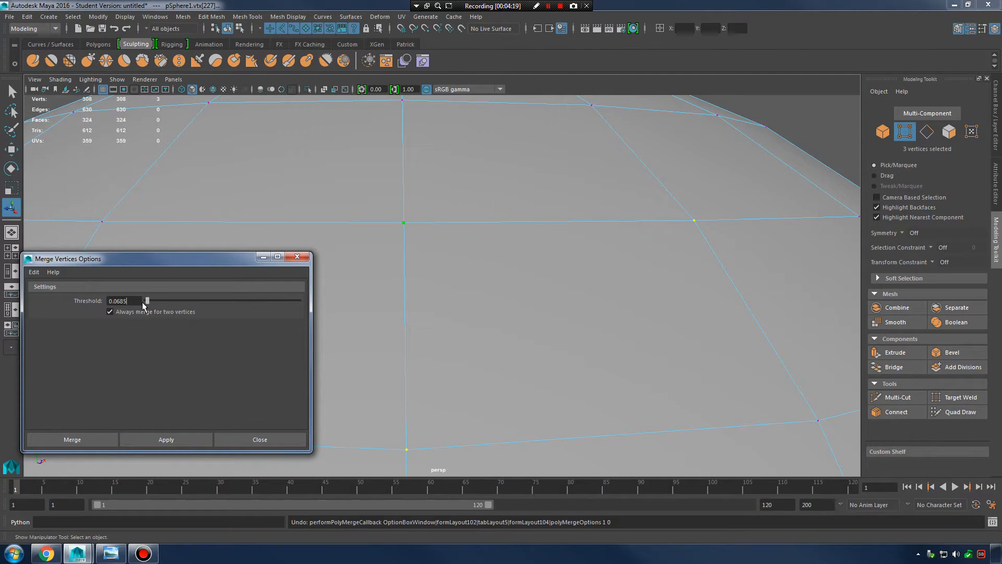
{"action": "left_click", "coordinate": [180, 437]}
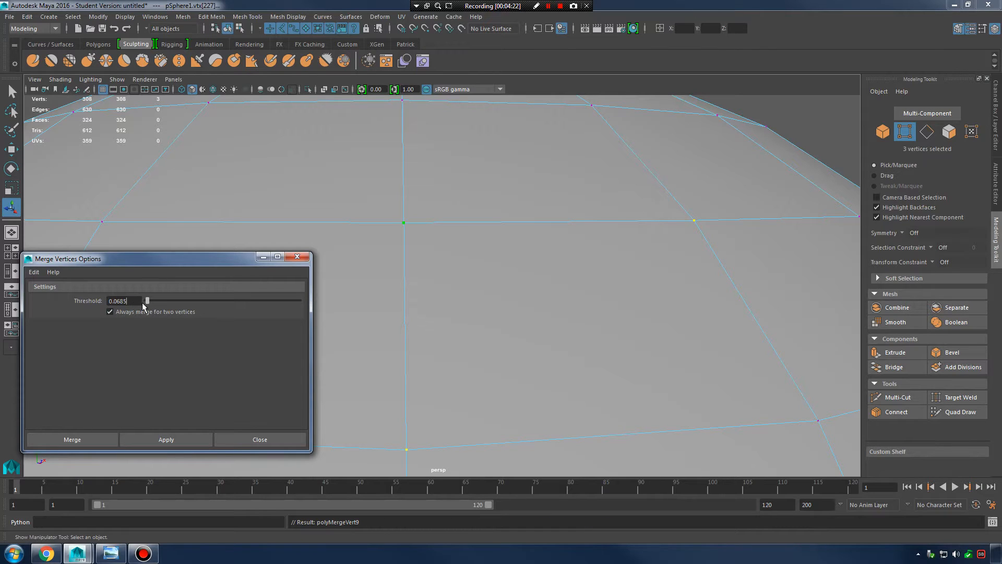
{"action": "left_click_drag", "start_coordinate": [147, 302], "coordinate": [151, 309]}
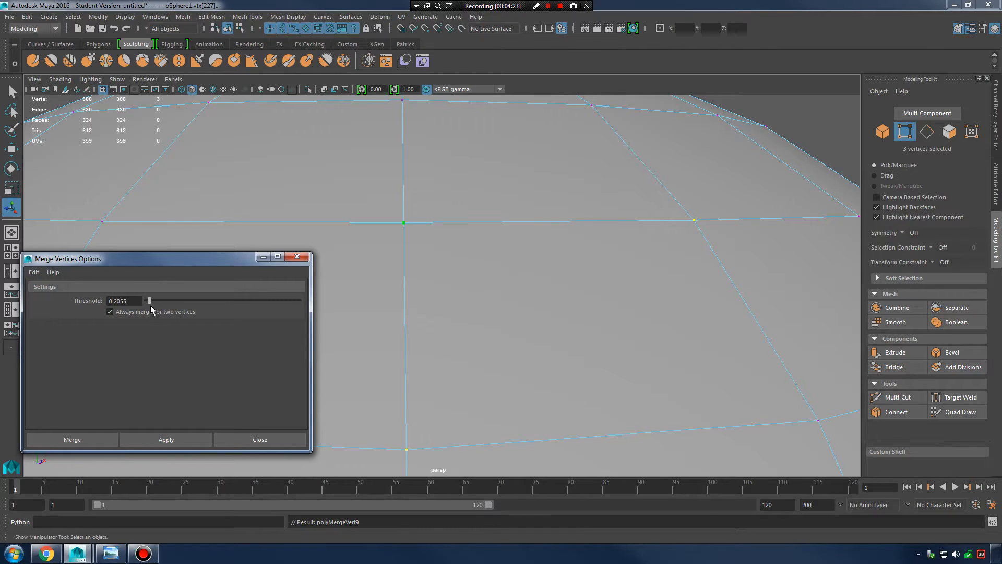
{"action": "left_click", "coordinate": [175, 439]}
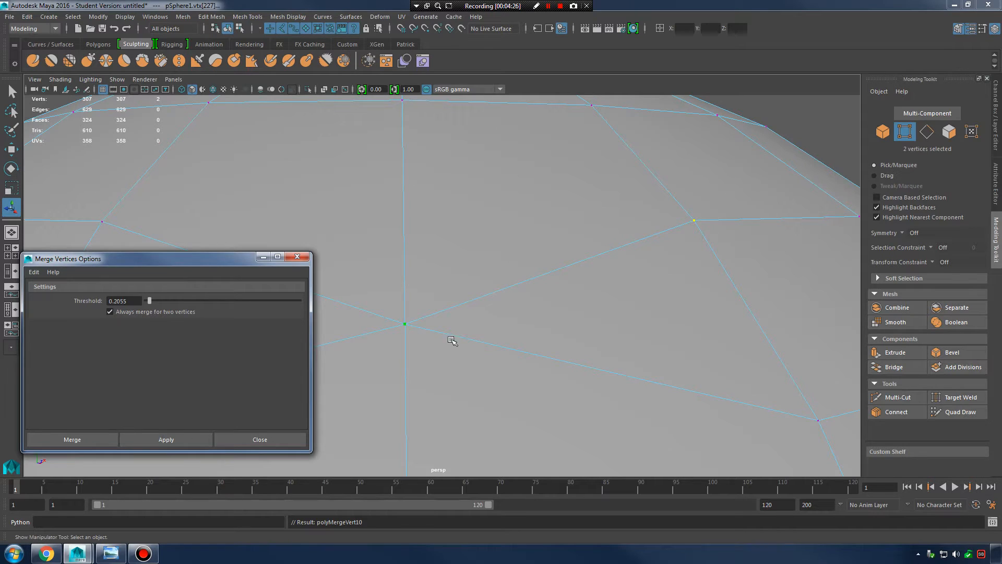
{"action": "right_click_drag", "start_coordinate": [611, 279], "coordinate": [497, 285], "text": "alt"}
{"action": "middle_click_drag", "start_coordinate": [497, 285], "coordinate": [526, 265], "text": "alt"}
{"action": "scroll", "coordinate": [525, 266], "scroll_direction": "up", "scroll_amount": 2}
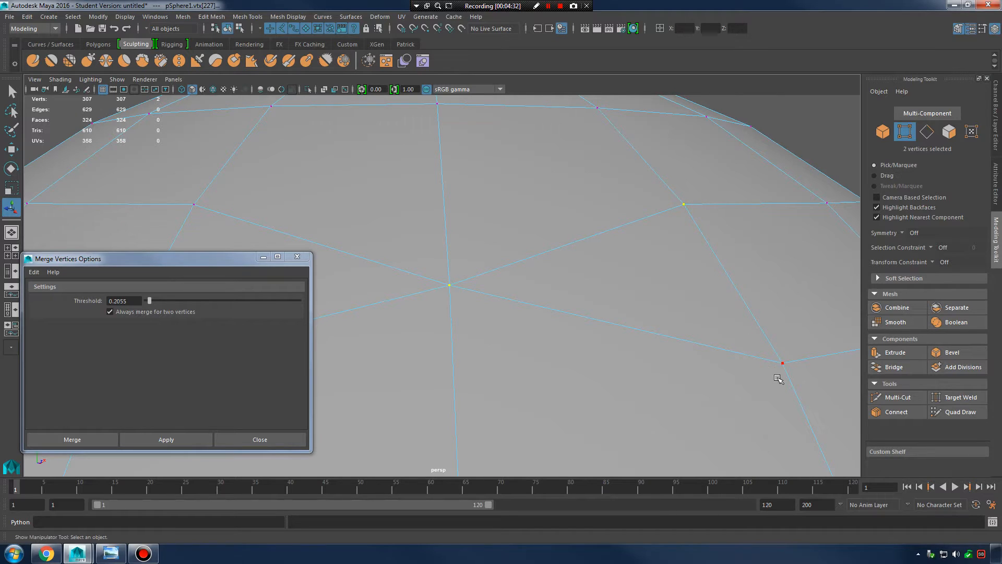
{"action": "key", "text": "ctrl+z"}
- Repeat the merge of the three selected vertices at the unchanged 0.2055 threshold, and undo it
{"action": "middle_click_drag", "start_coordinate": [493, 197], "coordinate": [463, 202], "text": "alt"}
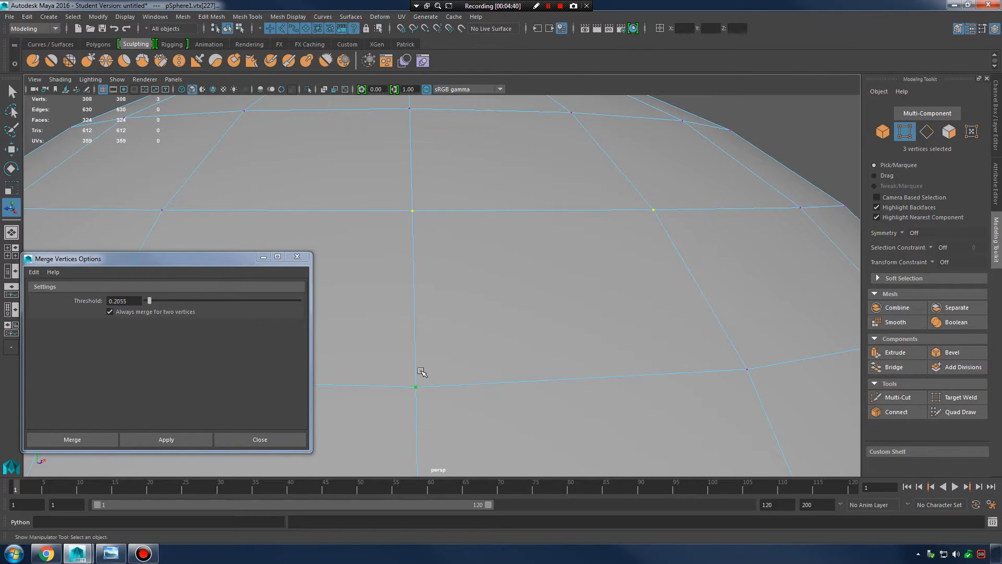
{"action": "left_click", "coordinate": [178, 439]}
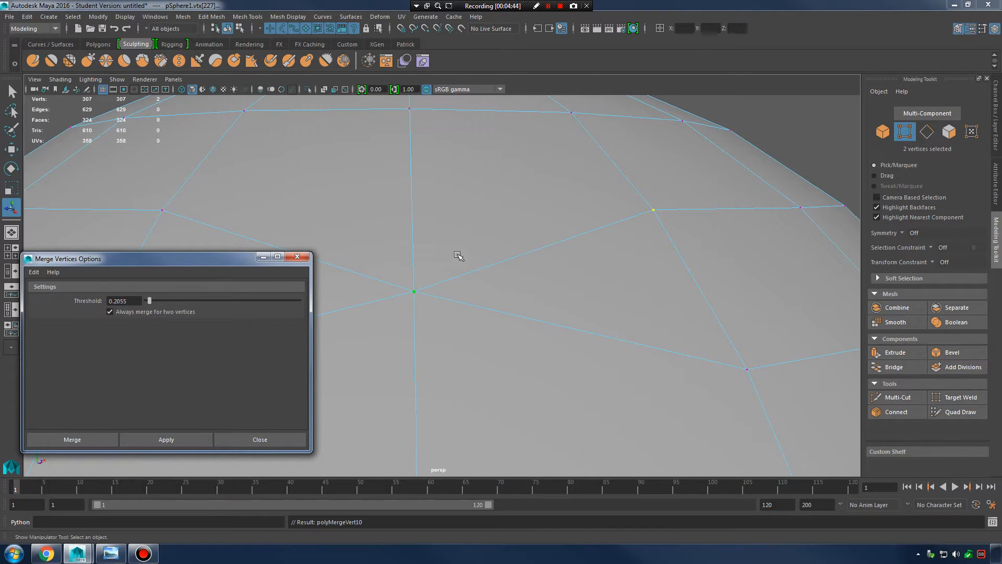
{"action": "key", "text": "ctrl+z"}
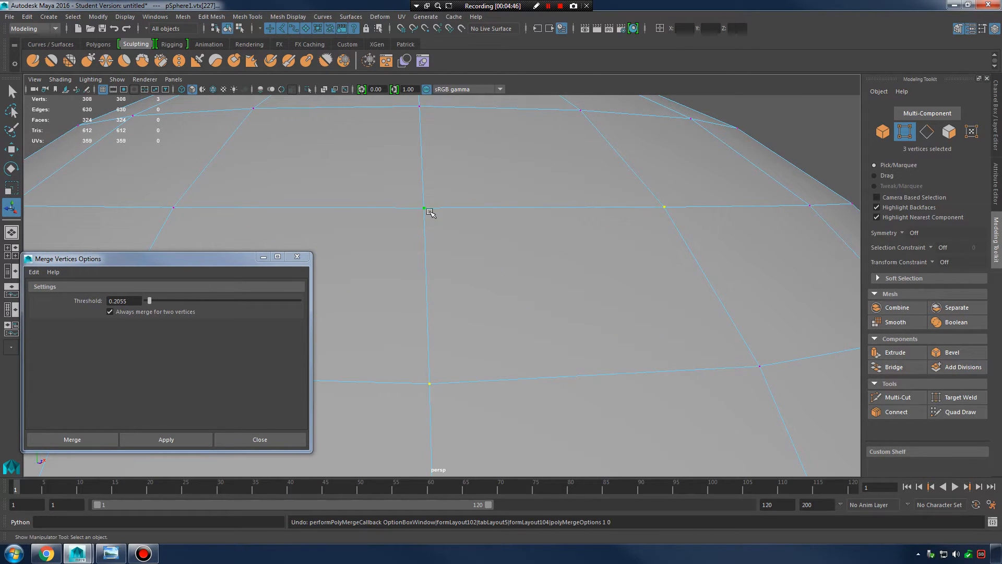
- Merge the three selected vertices with the threshold set to 0.3082, and undo the merge
{"action": "middle_click_drag", "start_coordinate": [656, 208], "coordinate": [603, 217], "text": "alt"}
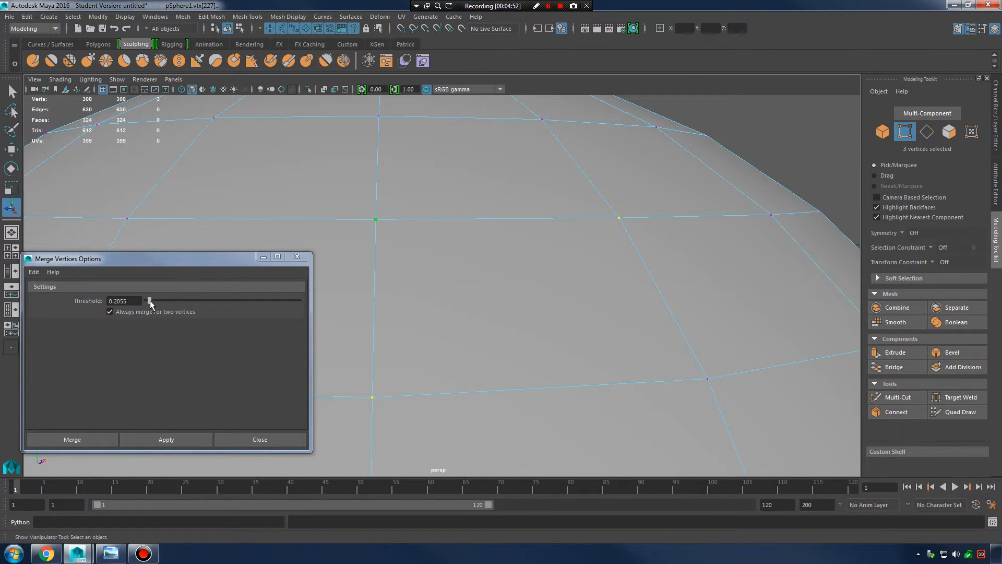
{"action": "left_click_drag", "start_coordinate": [150, 302], "coordinate": [152, 302]}
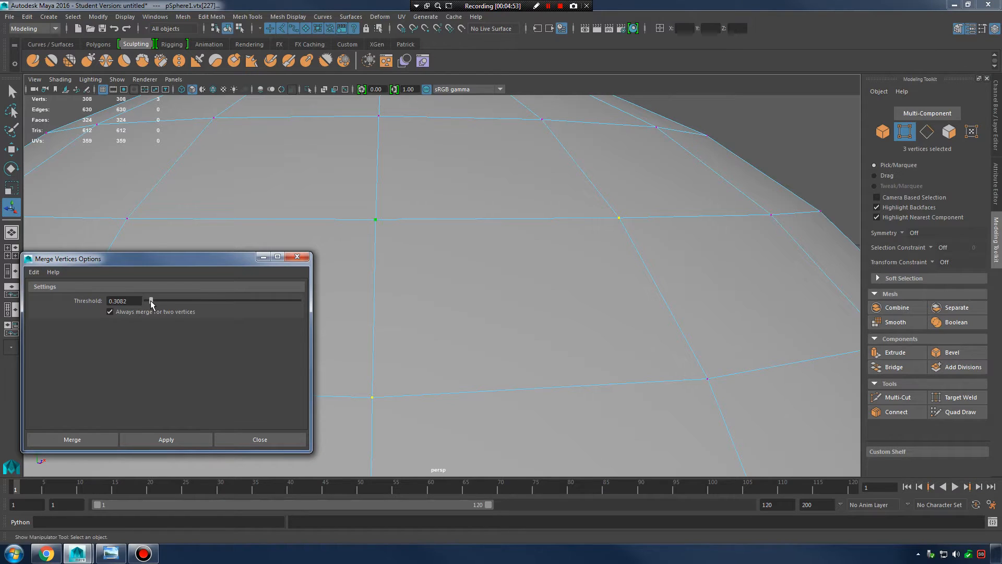
{"action": "left_click", "coordinate": [166, 440]}
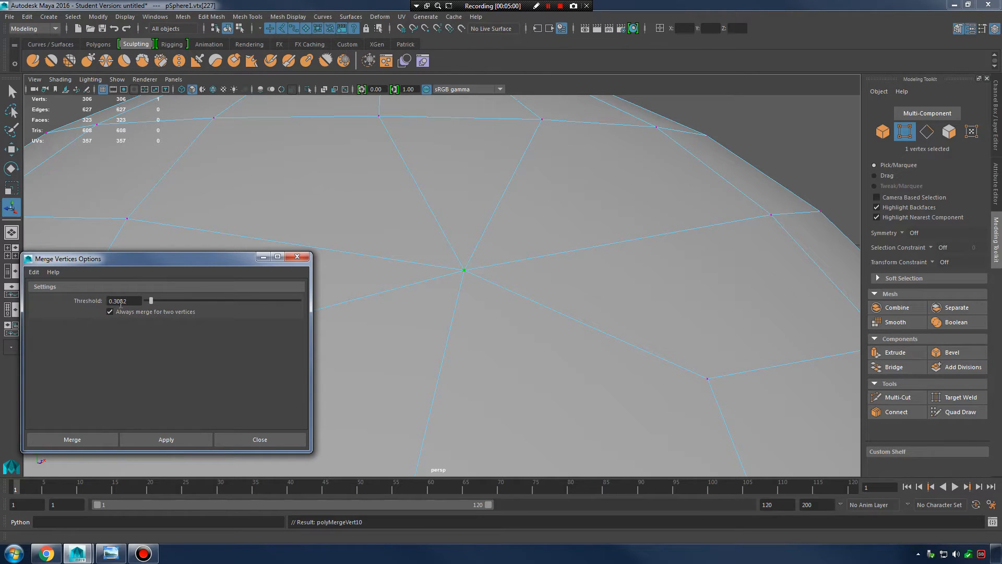
{"action": "key", "text": "ctrl+z"}
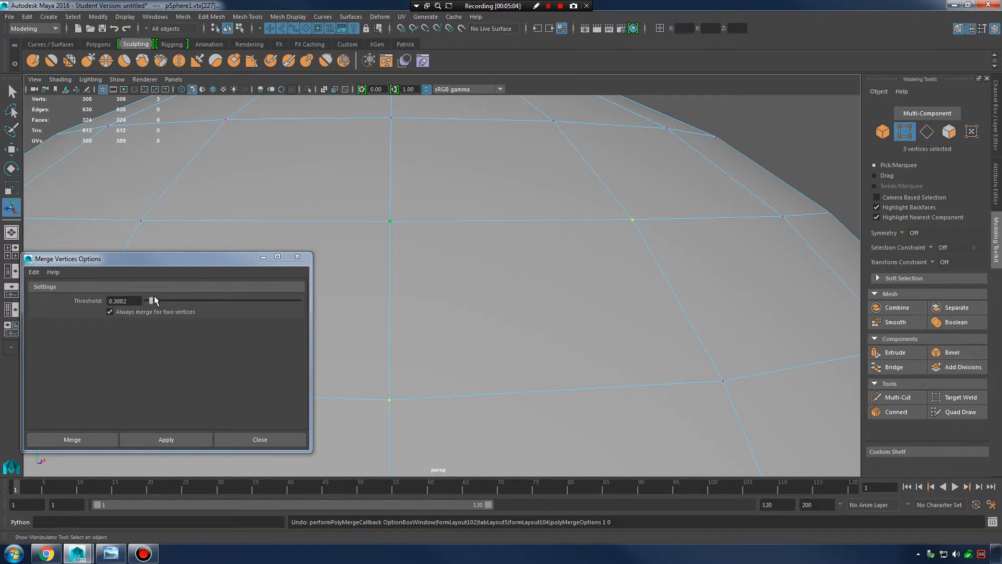
- Set the threshold to 0.1, try merging all three vertices and then only two of them, and undo the two-vertex merge
{"action": "left_click_drag", "start_coordinate": [154, 297], "coordinate": [34, 304]}
{"action": "type", "text": ".1"}
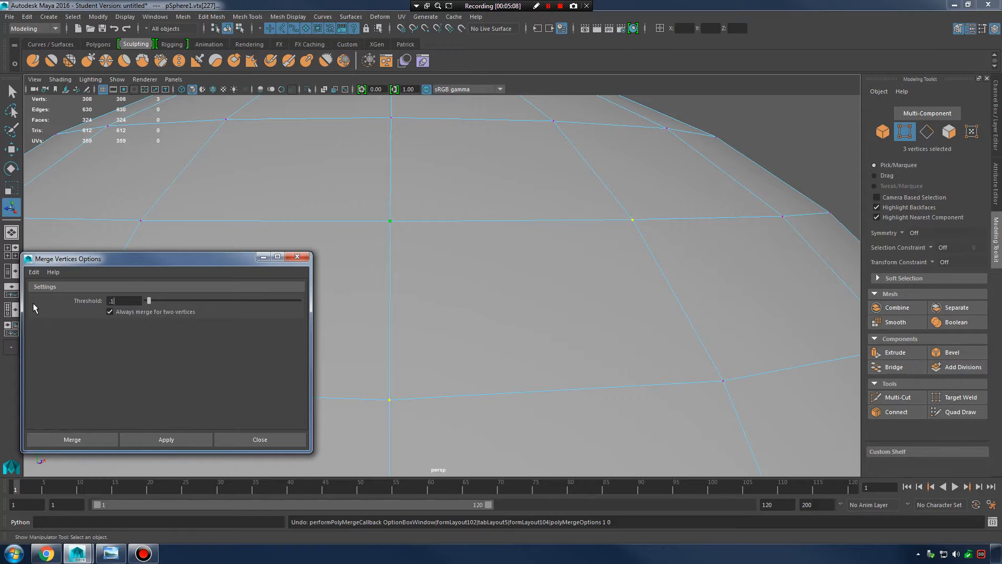
{"action": "key", "text": "Return"}
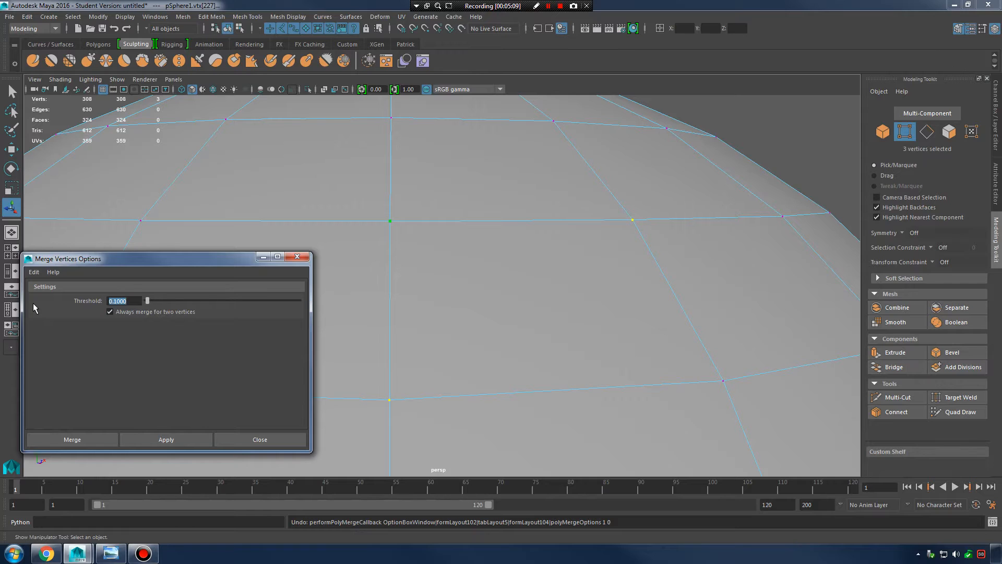
{"action": "left_click", "coordinate": [167, 440]}
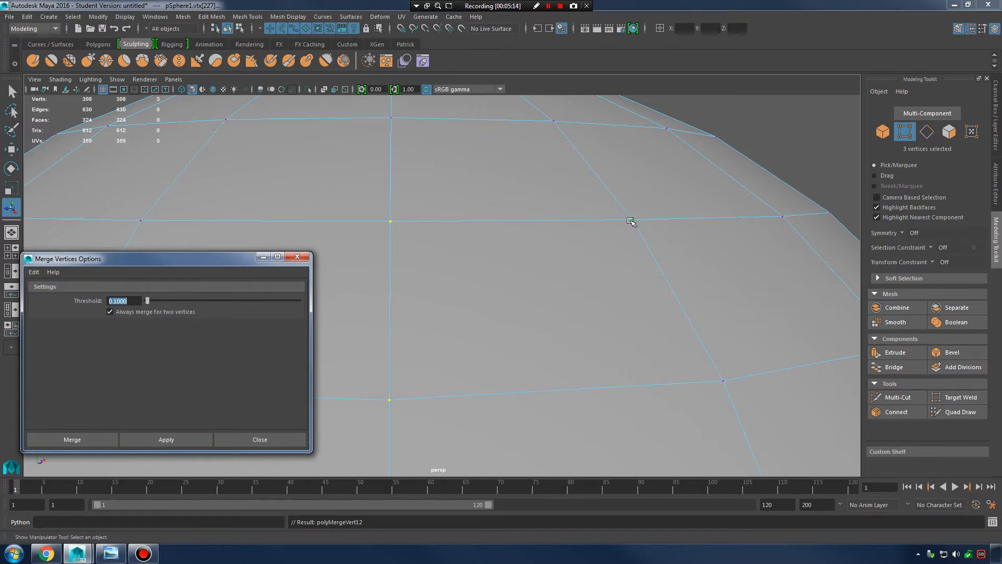
{"action": "left_click", "coordinate": [166, 440]}
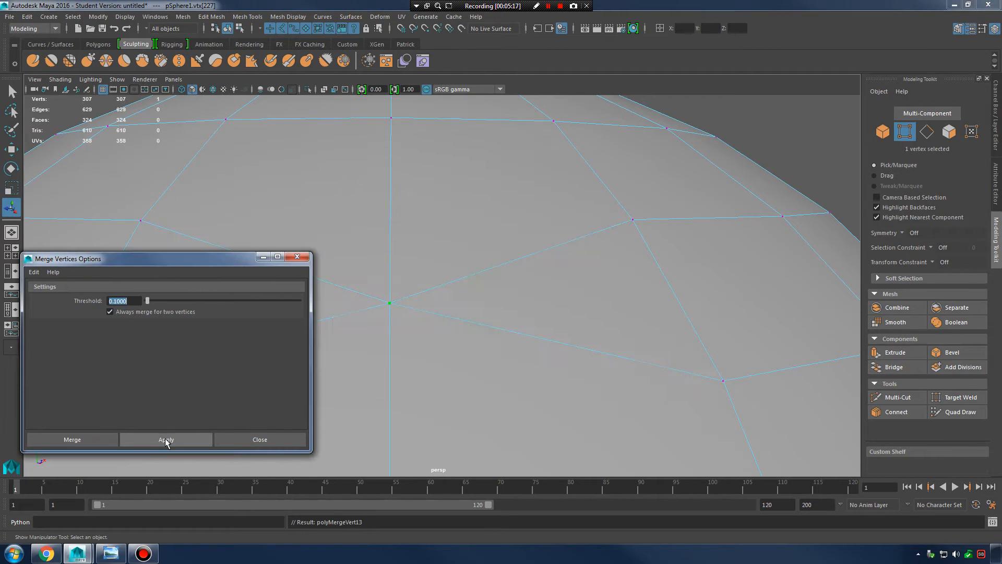
{"action": "key", "text": "ctrl+z"}
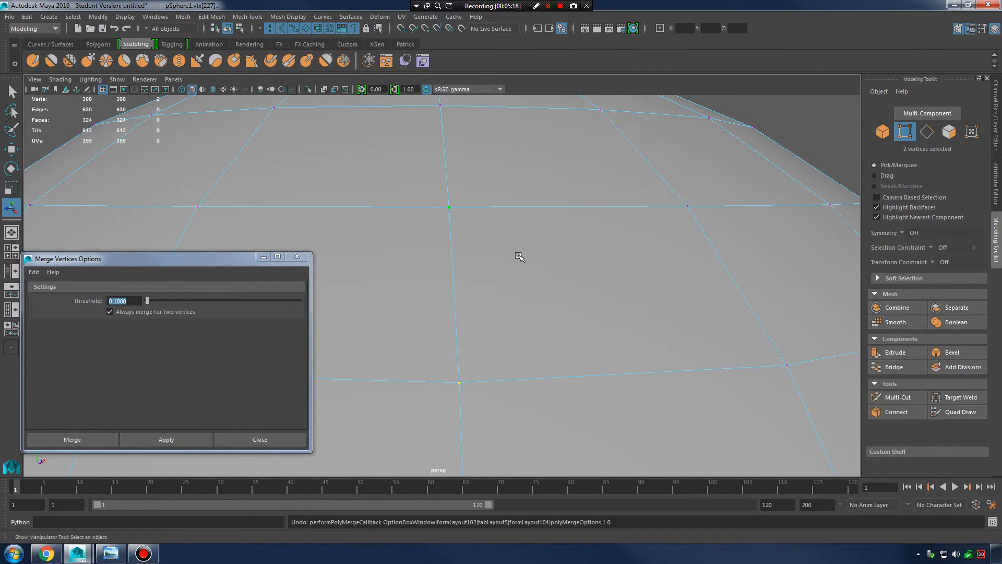
- Select the two end vertices of one vertical edge on the quad and set the merge threshold to 0.001
{"action": "left_click", "coordinate": [449, 207]}
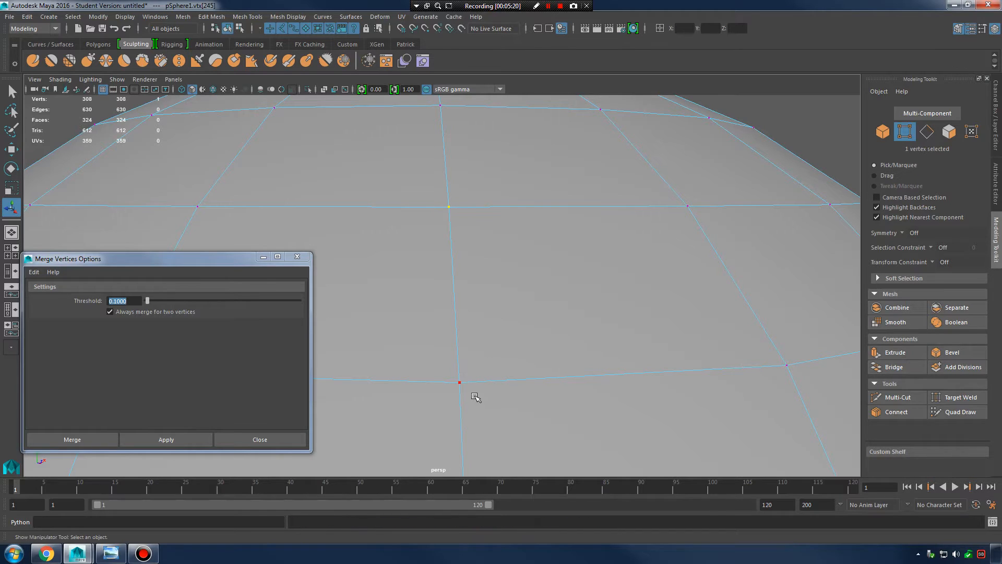
{"action": "left_click", "coordinate": [459, 383], "text": "shift"}
{"action": "left_click_drag", "start_coordinate": [148, 300], "coordinate": [146, 303]}
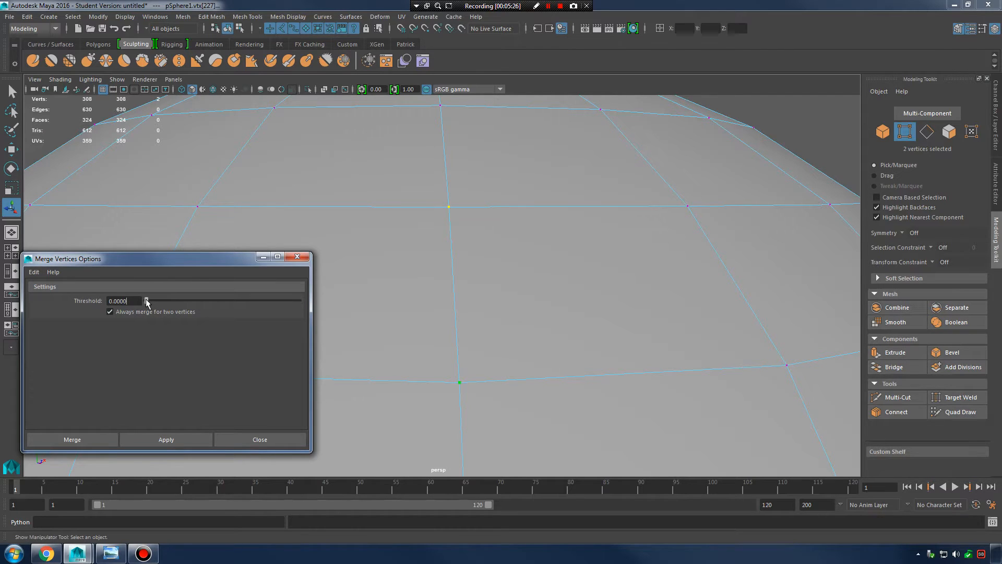
{"action": "double_click", "coordinate": [138, 302]}
{"action": "type", "text": "0.001"}
{"action": "key", "text": "Return"}
- Merge the two selected vertices at the 0.001 threshold with Always merge for two vertices enabled, and undo the merge
{"action": "left_click", "coordinate": [163, 439]}
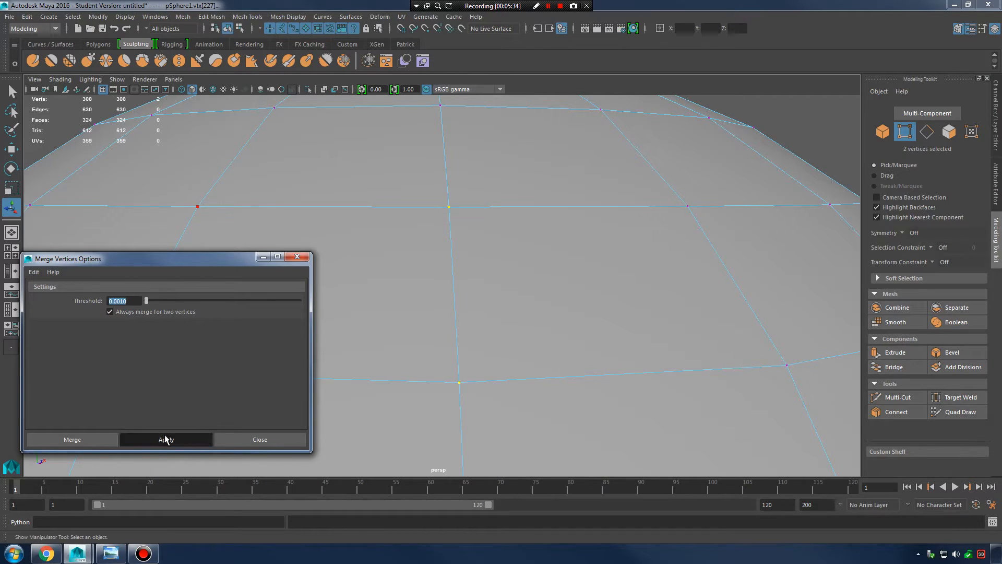
{"action": "left_click_drag", "start_coordinate": [520, 330], "coordinate": [465, 320], "text": "alt"}
{"action": "right_click_drag", "start_coordinate": [464, 319], "coordinate": [566, 296], "text": "alt"}
{"action": "left_click_drag", "start_coordinate": [566, 296], "coordinate": [568, 299], "text": "alt"}
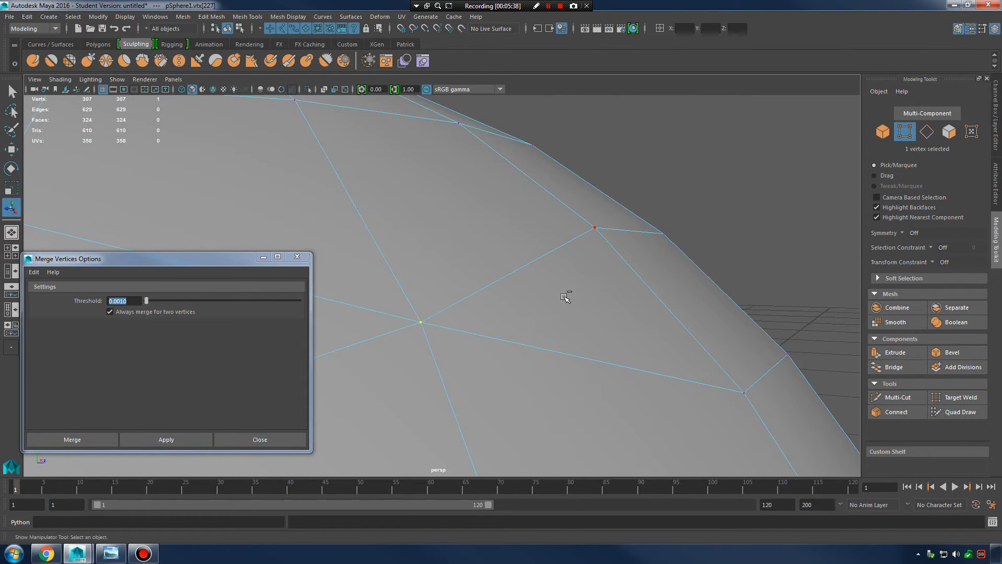
{"action": "key", "text": "ctrl+z"}
- Merge the two selected edge vertices with Merge Vertices To Center, and undo the merge
{"action": "right_click_drag", "start_coordinate": [606, 292], "coordinate": [534, 282], "text": "alt"}
{"action": "right_click_drag", "start_coordinate": [443, 296], "coordinate": [569, 294], "text": "alt"}
{"action": "right_click", "coordinate": [519, 263], "text": "shift"}
{"action": "right_click_drag", "start_coordinate": [520, 262], "coordinate": [511, 212], "text": "shift"}
{"action": "key", "text": "ctrl+z"}
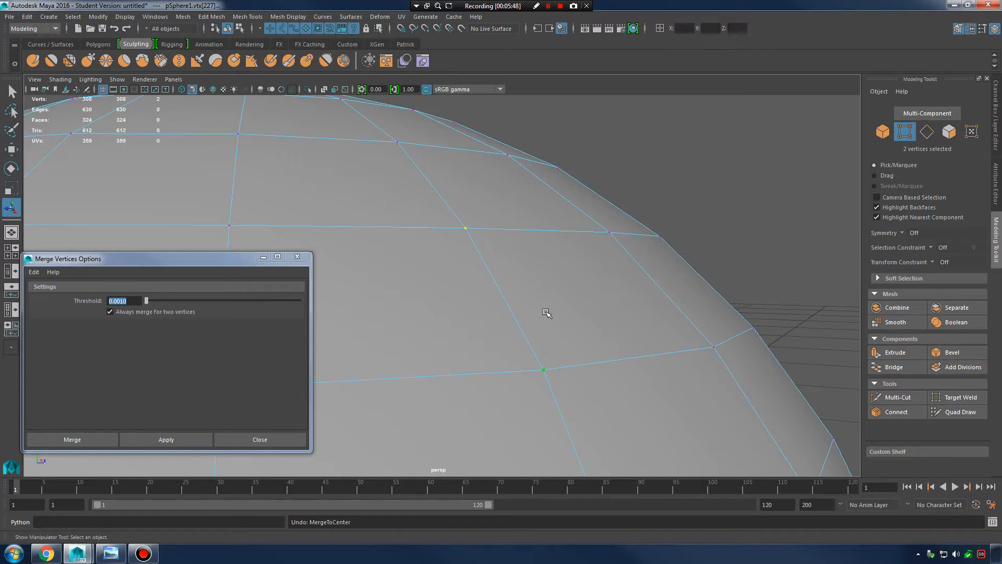
- Activate the Target Weld tool in vertex mode and try welding the two end vertices of one vertical quad edge together
{"action": "left_click", "coordinate": [579, 290]}
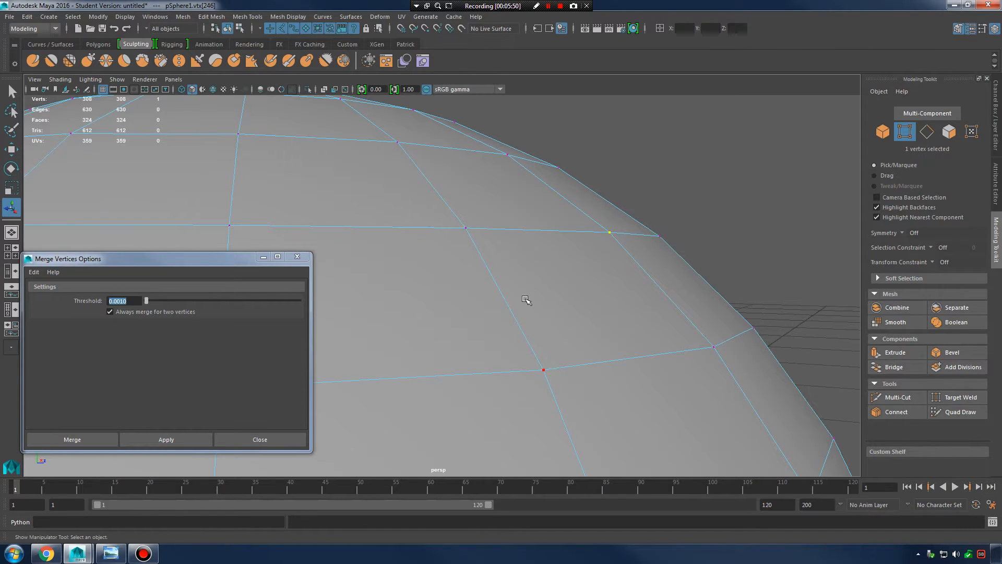
{"action": "mouse_move", "coordinate": [505, 275]}
{"action": "right_mouse_down", "text": "shift"}
{"action": "mouse_move", "coordinate": [496, 235]}
{"action": "mouse_move", "coordinate": [499, 261]}
{"action": "right_mouse_up", "text": "shift"}
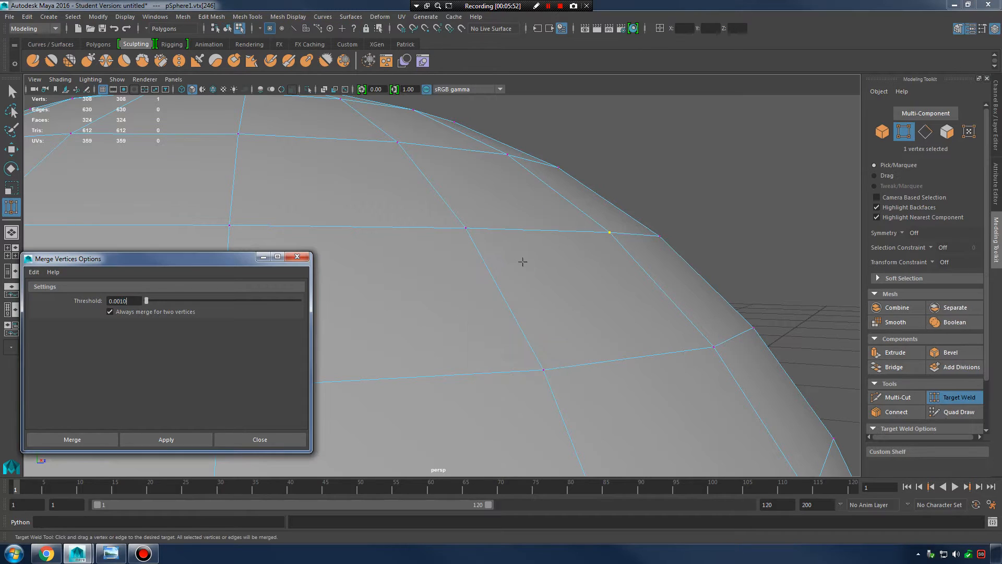
{"action": "left_click_drag", "start_coordinate": [466, 228], "coordinate": [545, 389]}
{"action": "left_click_drag", "start_coordinate": [512, 289], "coordinate": [464, 228]}
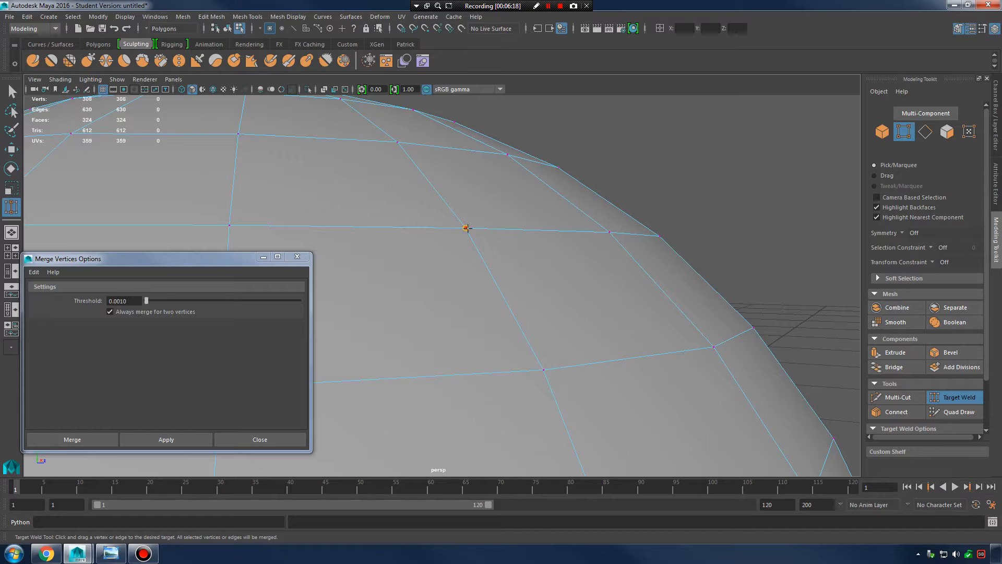
- Weld a series of neighbouring vertices one onto another with Target Weld, pulling the surrounding edges into a fan
{"action": "left_click_drag", "start_coordinate": [466, 227], "coordinate": [546, 371]}
{"action": "left_click_drag", "start_coordinate": [497, 263], "coordinate": [237, 135]}
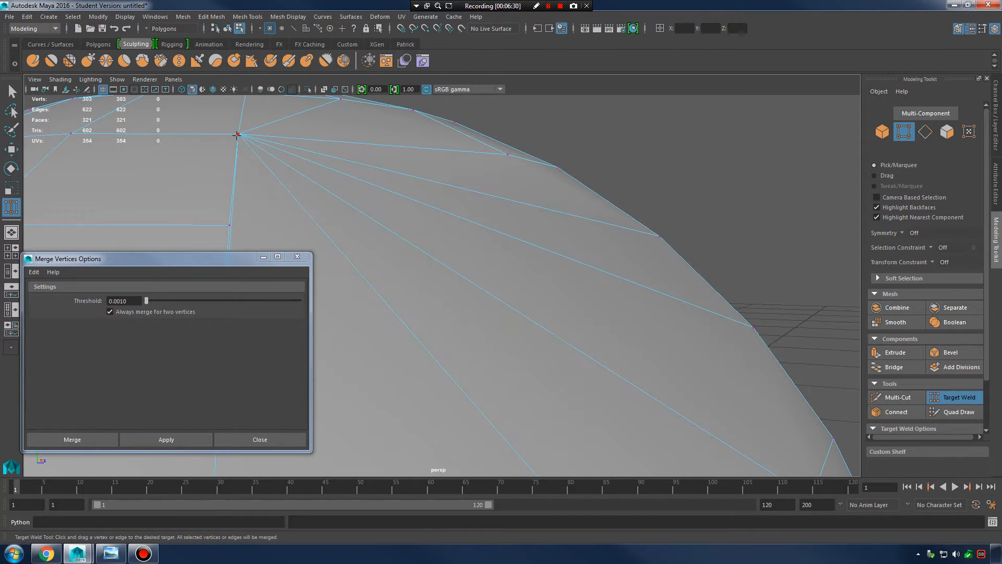
{"action": "left_click_drag", "start_coordinate": [228, 221], "coordinate": [229, 225]}
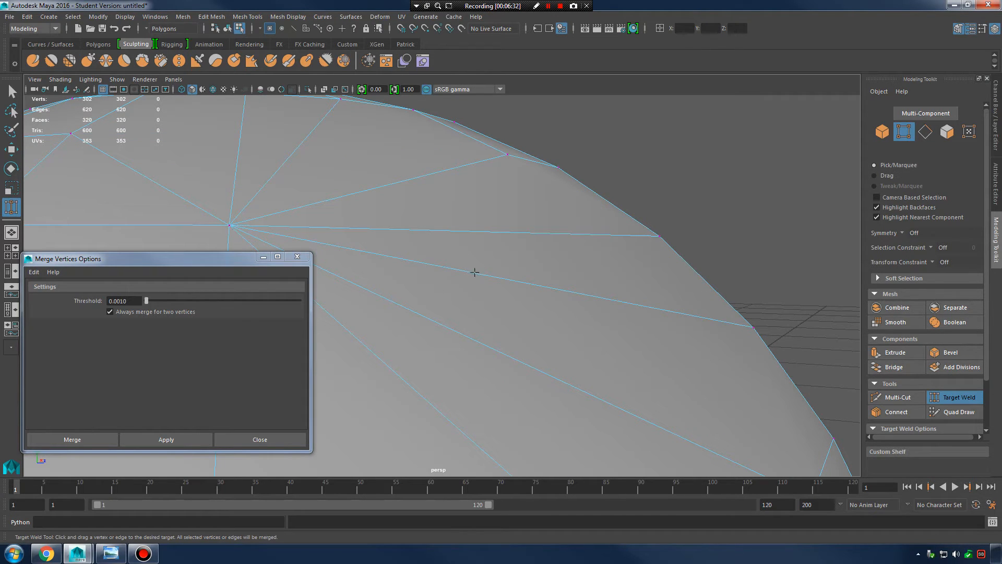
{"action": "left_click_drag", "start_coordinate": [475, 272], "coordinate": [705, 306], "text": "alt"}
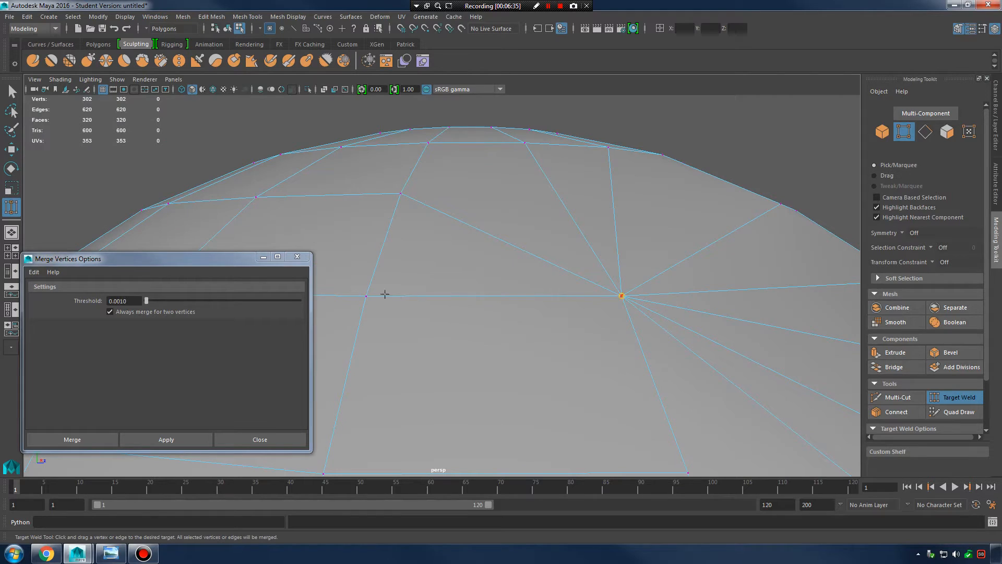
{"action": "left_click_drag", "start_coordinate": [384, 294], "coordinate": [401, 195]}
- Inspect the fan of welded edges on the sphere and undo all the vertex welds
{"action": "right_click_drag", "start_coordinate": [633, 231], "coordinate": [507, 177], "text": "alt"}
{"action": "left_click_drag", "start_coordinate": [508, 177], "coordinate": [624, 265], "text": "alt"}
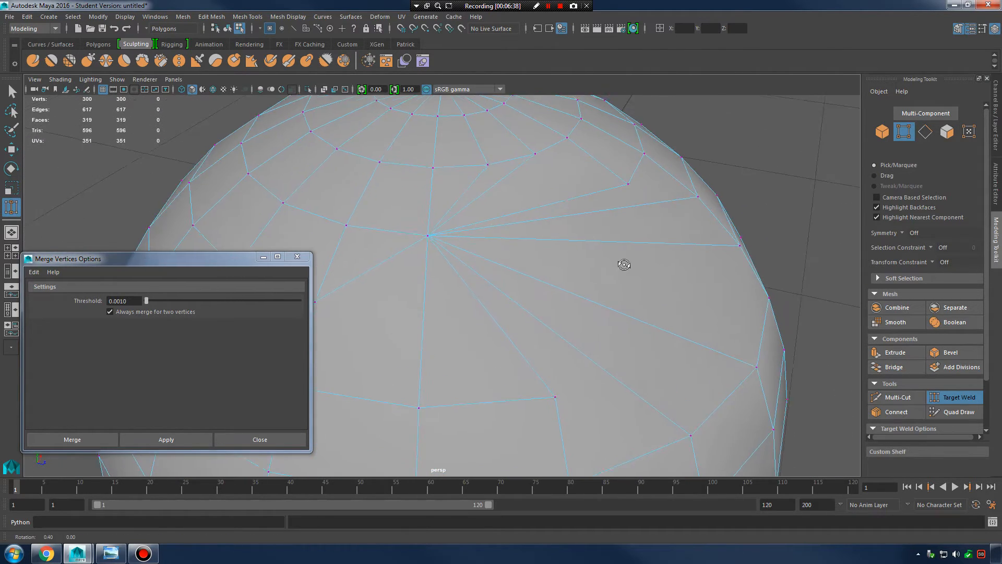
{"action": "right_click_drag", "start_coordinate": [625, 265], "coordinate": [579, 258], "text": "alt"}
{"action": "mouse_move", "coordinate": [518, 201]}
{"action": "right_mouse_down", "text": "shift"}
{"action": "mouse_move", "coordinate": [523, 241]}
{"action": "mouse_move", "coordinate": [517, 204]}
{"action": "right_mouse_up", "text": "shift"}
{"action": "left_click_drag", "start_coordinate": [492, 230], "coordinate": [550, 226], "text": "alt"}
{"action": "key", "text": "ctrl+z"}
{"action": "key", "text": "ctrl+z"}
{"action": "left_click_drag", "start_coordinate": [682, 232], "coordinate": [601, 236], "text": "alt"}
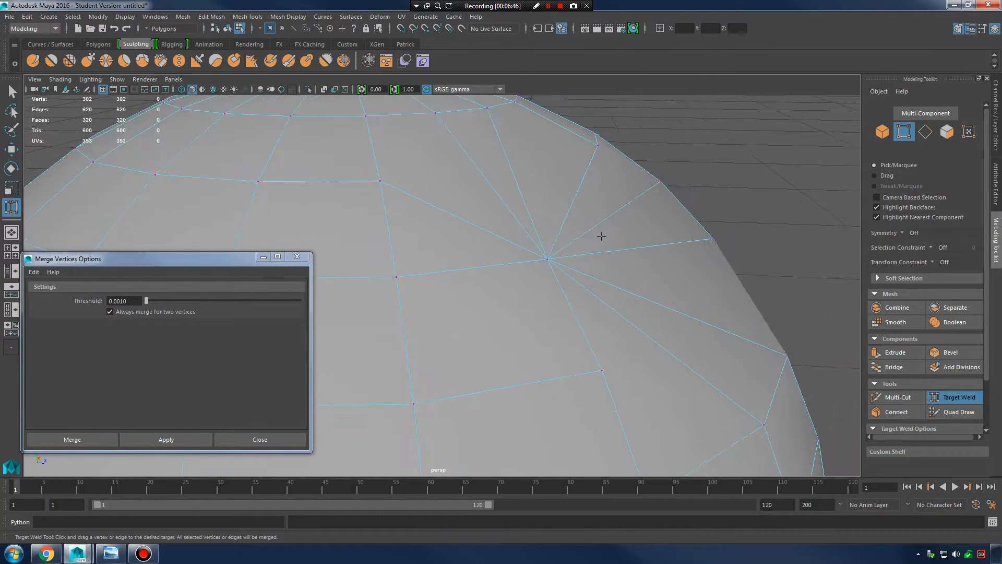
{"action": "key", "text": "ctrl+z"}
{"action": "key", "text": "ctrl+z"}
{"action": "key", "text": "ctrl+z"}
{"action": "key", "text": "ctrl+z"}
{"action": "key", "text": "ctrl+z"}
{"action": "key", "text": "ctrl+z"}
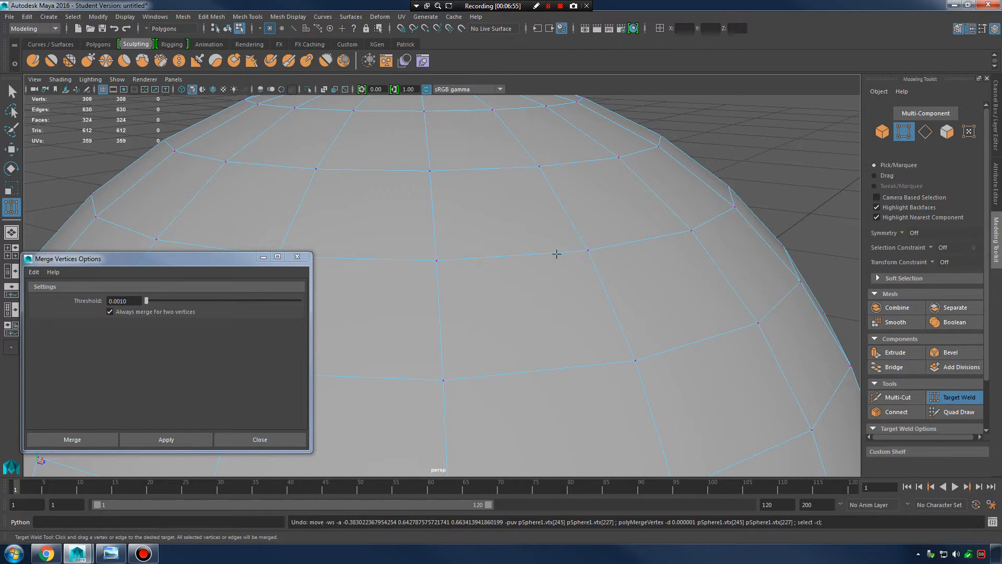
- Switch to edge mode and weld several edges near the sphere's upper side onto neighbouring edges with Target Weld
{"action": "right_click_drag", "start_coordinate": [507, 240], "coordinate": [503, 209]}
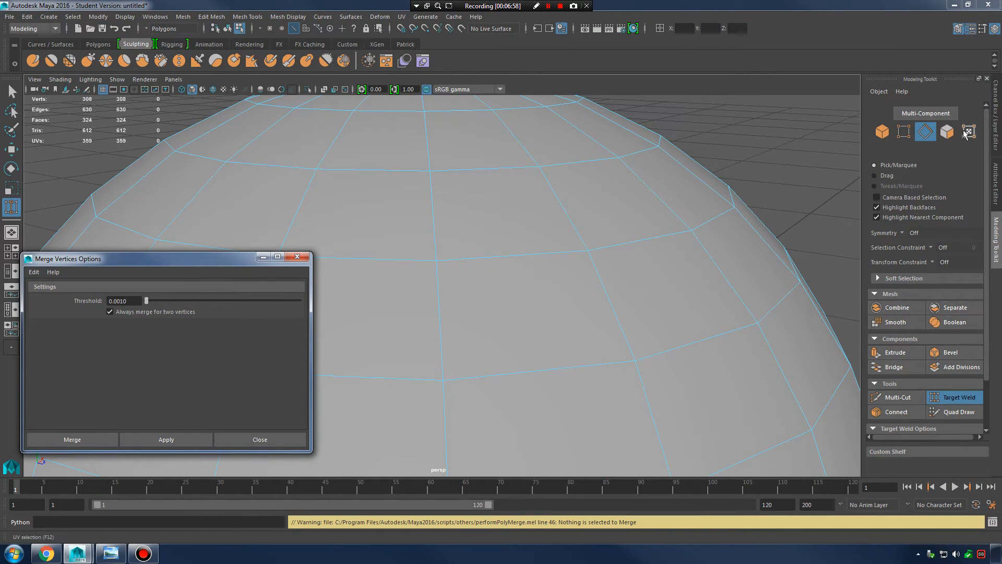
{"action": "left_click", "coordinate": [950, 396]}
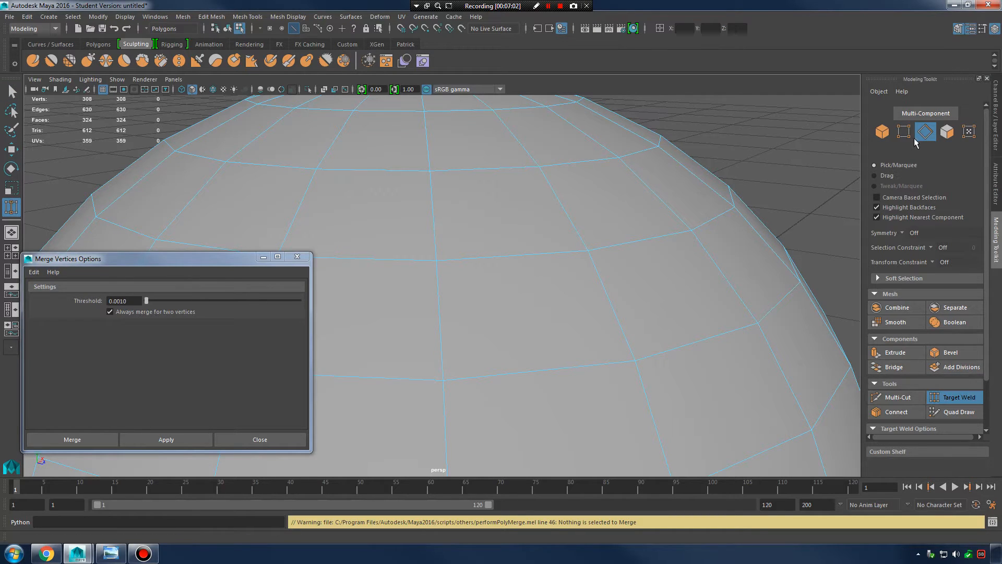
{"action": "left_click", "coordinate": [552, 248]}
{"action": "left_click_drag", "start_coordinate": [551, 248], "coordinate": [509, 167]}
{"action": "left_click", "coordinate": [561, 218]}
{"action": "left_click_drag", "start_coordinate": [453, 230], "coordinate": [443, 237]}
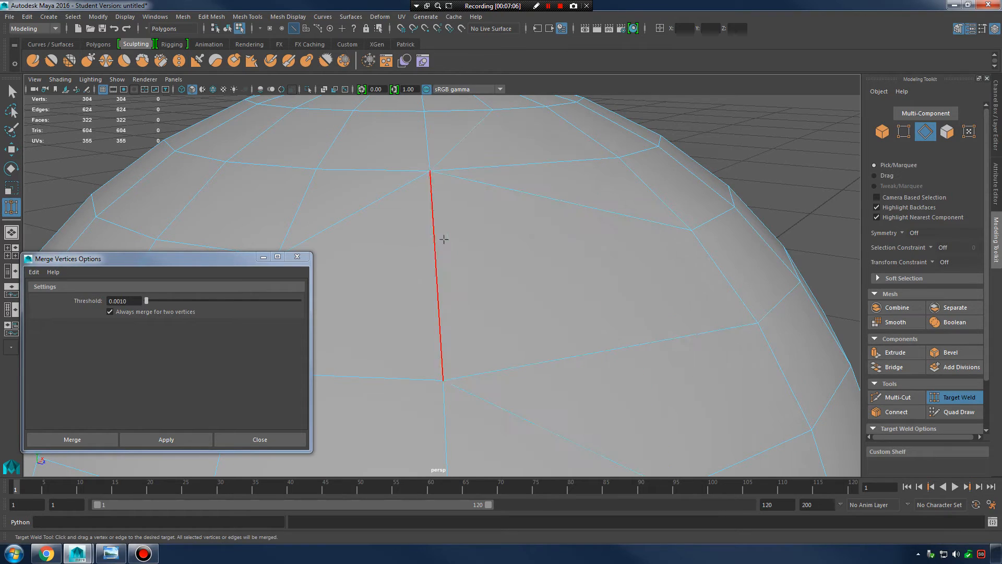
- Switch to face mode and try to weld faces onto their neighbours with Target Weld
{"action": "left_click", "coordinate": [947, 132]}
{"action": "left_click_drag", "start_coordinate": [614, 399], "coordinate": [582, 273]}
{"action": "left_click", "coordinate": [601, 282]}
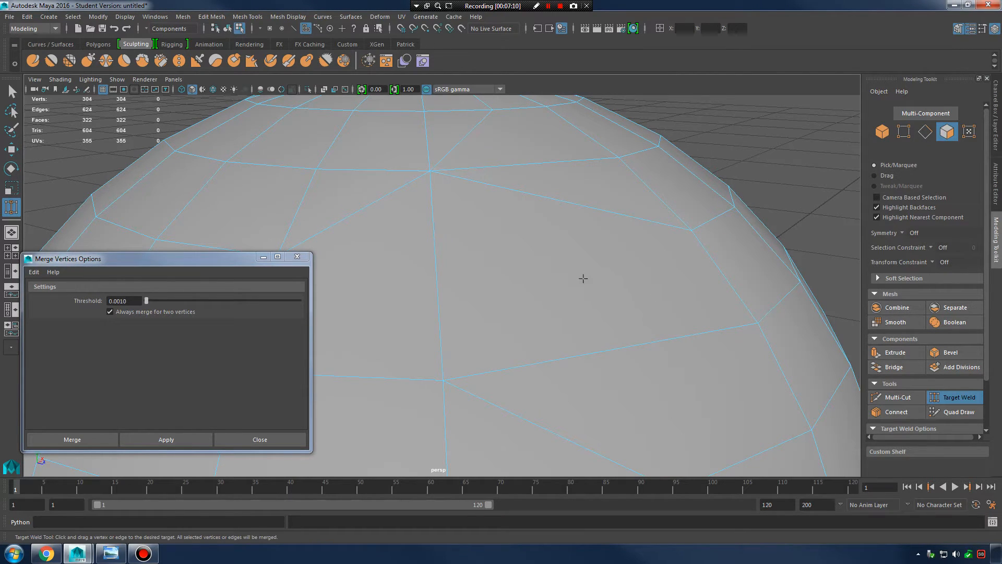
{"action": "left_click_drag", "start_coordinate": [735, 394], "coordinate": [553, 286]}
{"action": "left_click", "coordinate": [453, 227]}
{"action": "left_click_drag", "start_coordinate": [602, 175], "coordinate": [761, 271]}
{"action": "left_click_drag", "start_coordinate": [629, 183], "coordinate": [529, 127]}
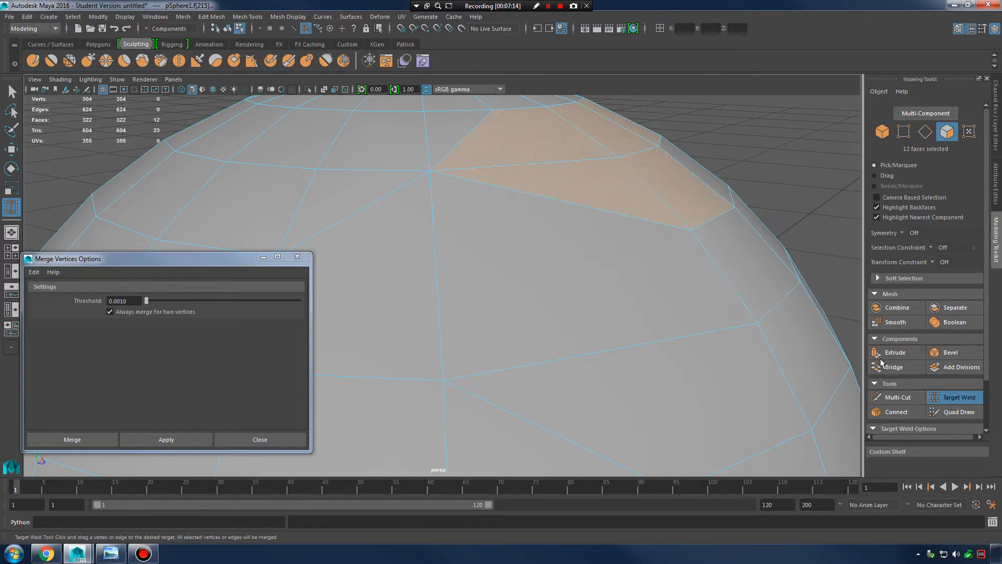
- Return to edge mode, try welding the slanted edge onto the edges around it, and undo these attempts
{"action": "left_click", "coordinate": [926, 132]}
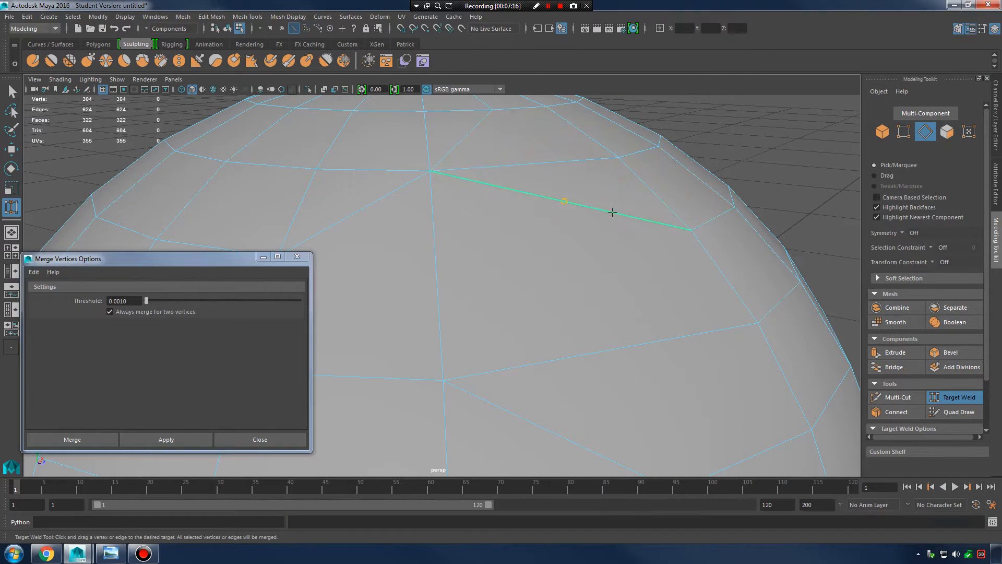
{"action": "left_click_drag", "start_coordinate": [565, 202], "coordinate": [618, 358]}
{"action": "left_click_drag", "start_coordinate": [671, 218], "coordinate": [561, 212]}
{"action": "scroll", "coordinate": [596, 312], "scroll_direction": "down", "scroll_amount": 3}
{"action": "key", "text": "ctrl+z"}
{"action": "key", "text": "ctrl+z"}
{"action": "key", "text": "ctrl+z"}
{"action": "key", "text": "ctrl+z"}
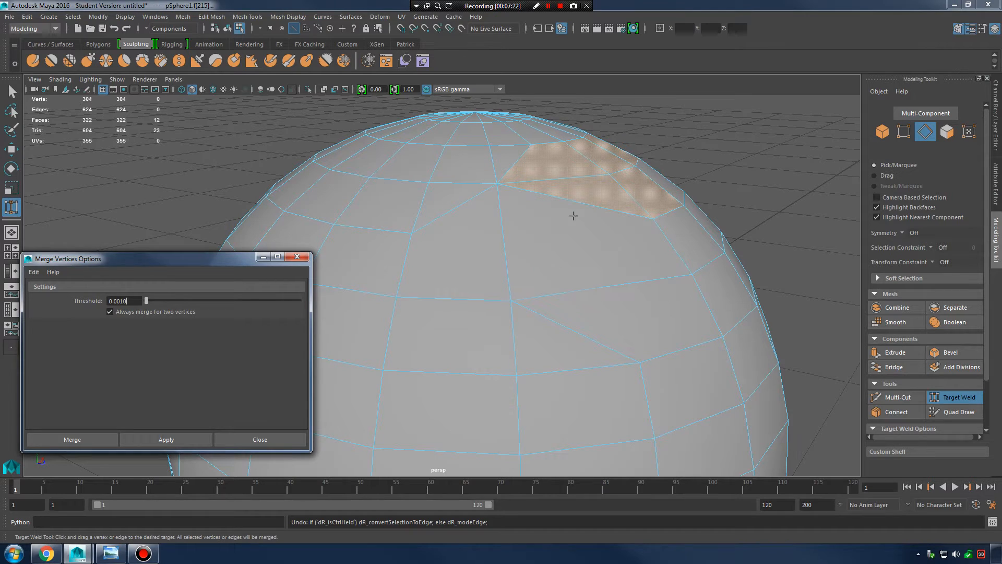
- Exit Target Weld to the Select tool and undo the recent face selections
{"action": "middle_click_drag", "start_coordinate": [549, 253], "coordinate": [486, 253], "text": "alt"}
{"action": "left_click", "coordinate": [667, 173]}
{"action": "key", "text": "q"}
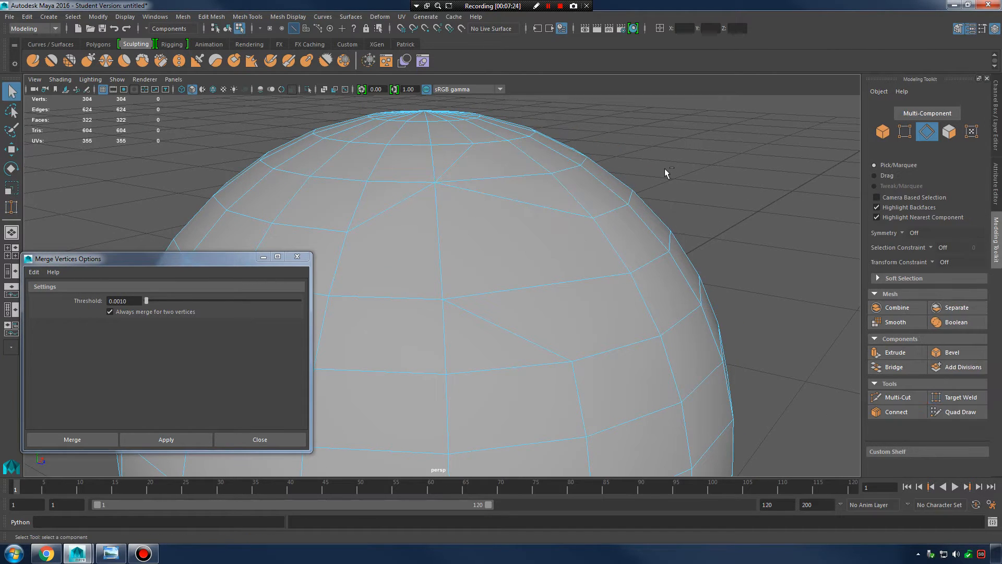
{"action": "key", "text": "ctrl+z"}
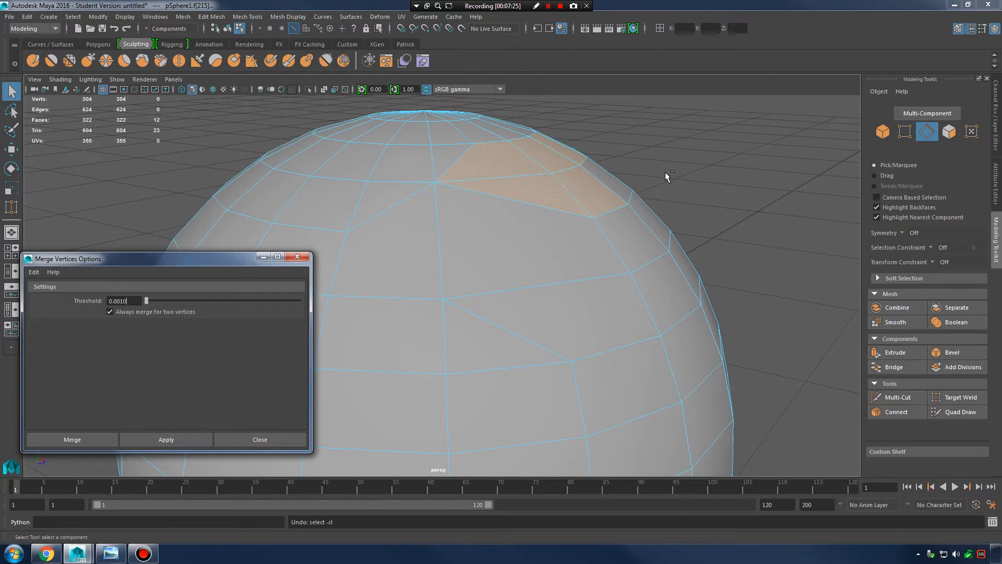
{"action": "left_click", "coordinate": [30, 17]}
{"action": "left_click", "coordinate": [39, 24]}
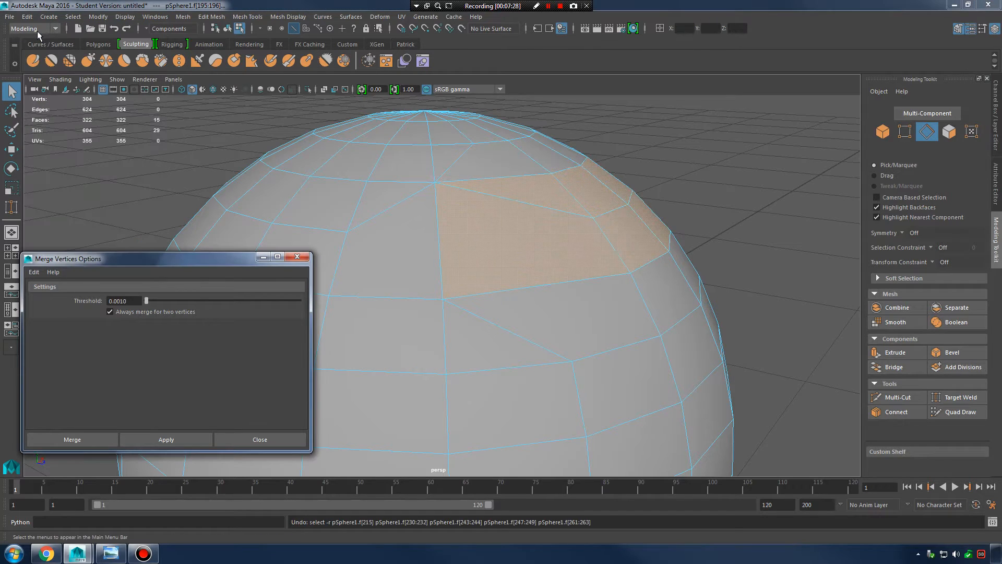
{"action": "middle_click_drag", "start_coordinate": [515, 237], "coordinate": [546, 238], "text": "alt"}
{"action": "key", "text": "ctrl+z"}
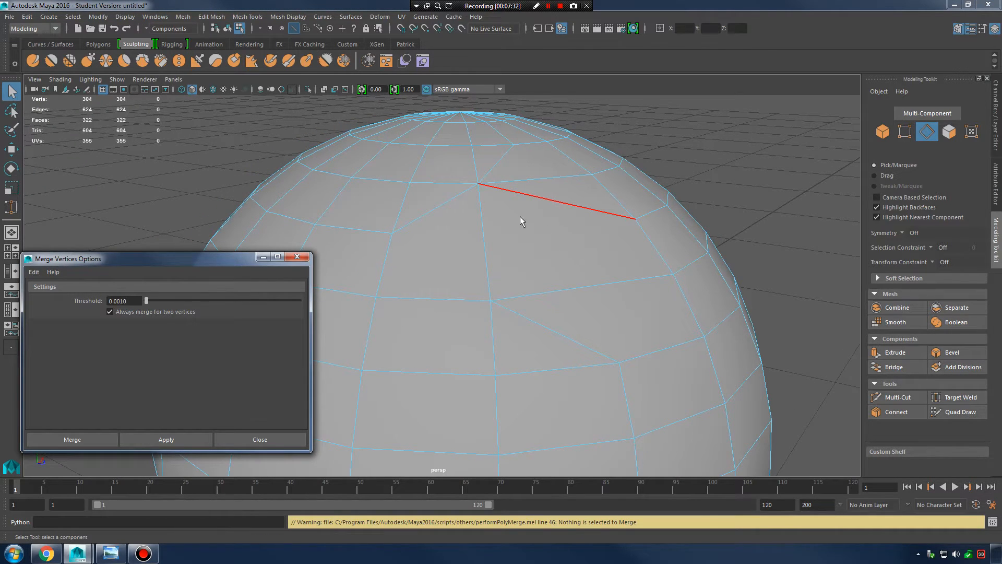
- Step back through the undo history past the remaining selections and edge welds to restore the sphere's regular grid
{"action": "left_click", "coordinate": [29, 22]}
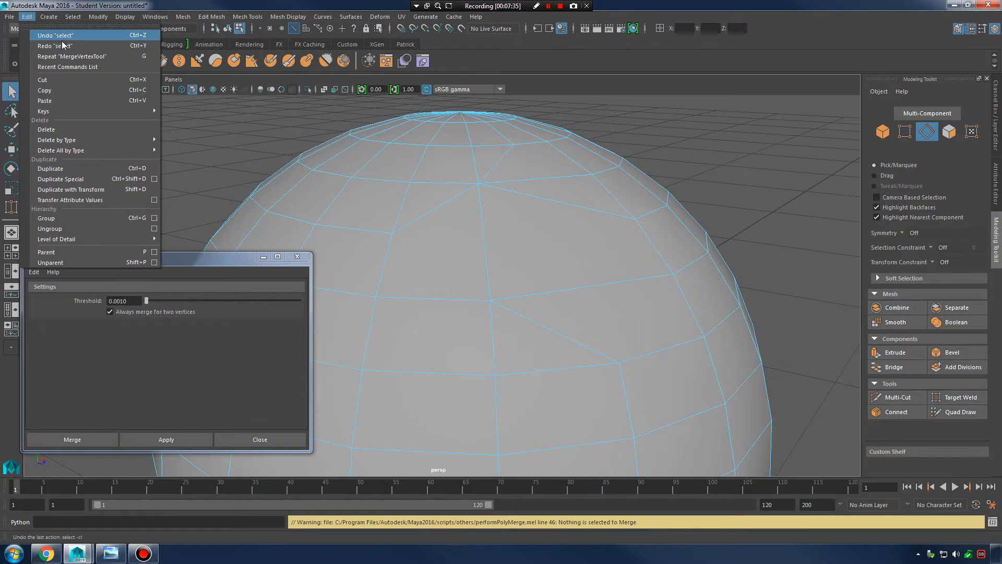
{"action": "left_click", "coordinate": [26, 31]}
{"action": "left_click", "coordinate": [27, 17]}
{"action": "left_click", "coordinate": [26, 26]}
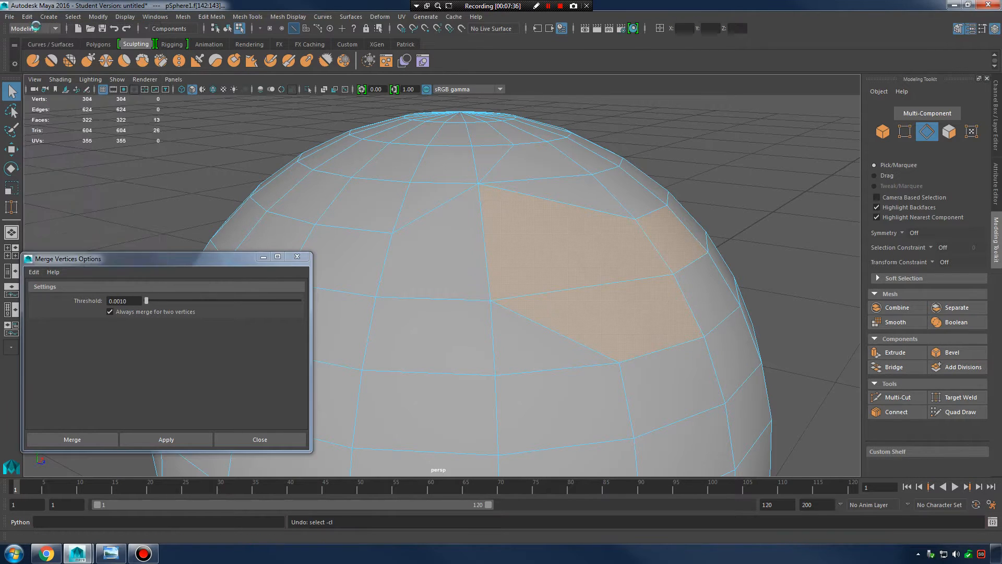
{"action": "left_click", "coordinate": [27, 16]}
{"action": "left_click", "coordinate": [26, 26]}
{"action": "left_click", "coordinate": [27, 17]}
{"action": "left_click", "coordinate": [26, 26]}
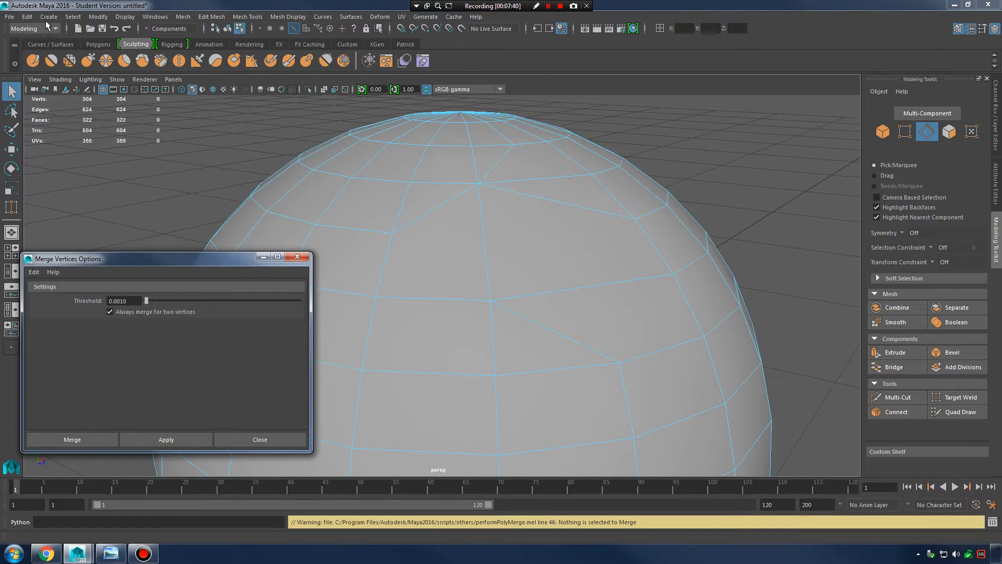
{"action": "left_click", "coordinate": [27, 17]}
{"action": "left_click", "coordinate": [26, 26]}
{"action": "left_click", "coordinate": [27, 17]}
{"action": "left_click", "coordinate": [33, 27]}
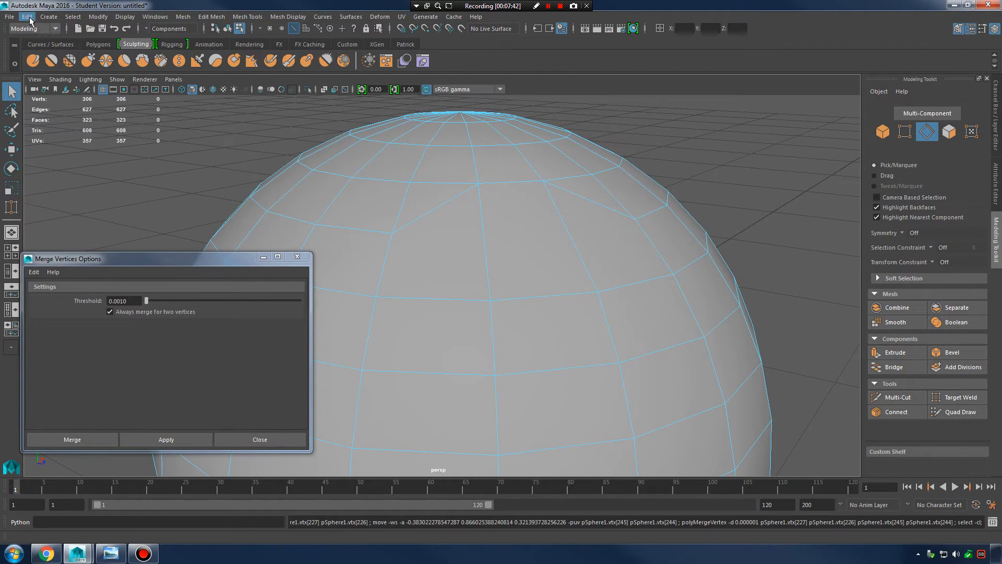
{"action": "left_click", "coordinate": [29, 19]}
{"action": "left_click", "coordinate": [29, 29]}
{"action": "left_click", "coordinate": [27, 17]}
{"action": "left_click", "coordinate": [30, 31]}
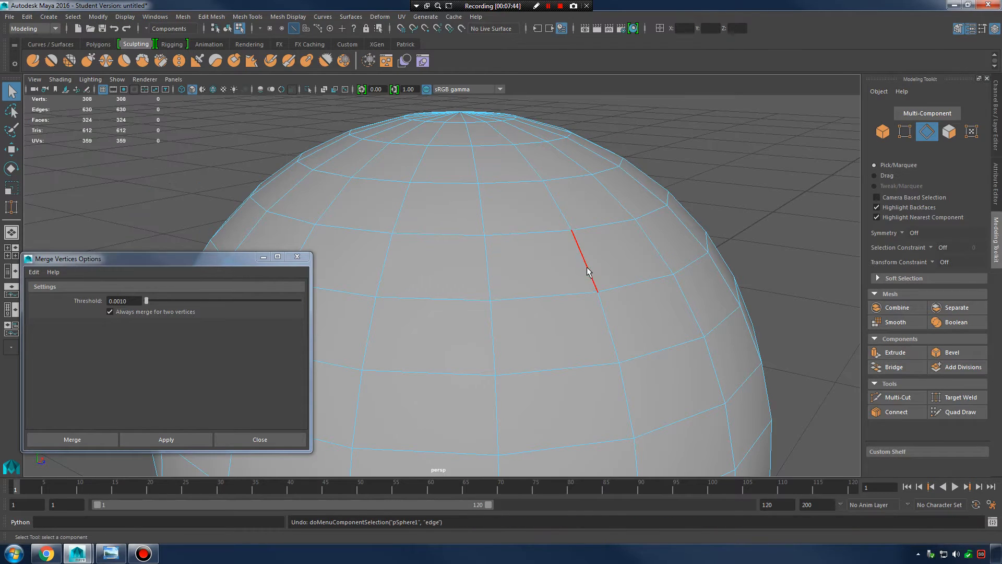
- Switch the sphere to vertex mode and select a patch of vertices on its upper flank
{"action": "right_click_drag", "start_coordinate": [504, 224], "coordinate": [569, 186]}
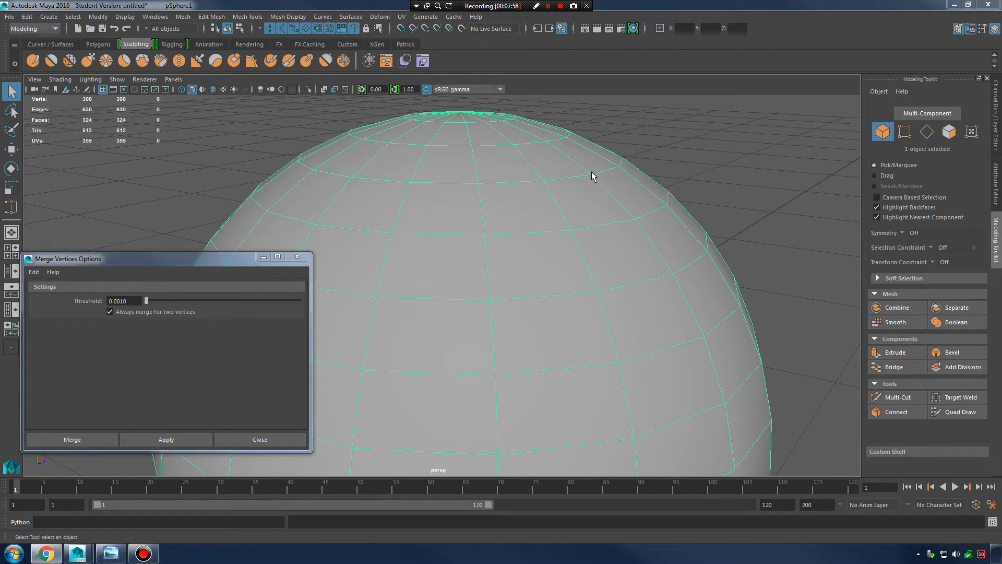
{"action": "right_click_drag", "start_coordinate": [533, 206], "coordinate": [488, 207]}
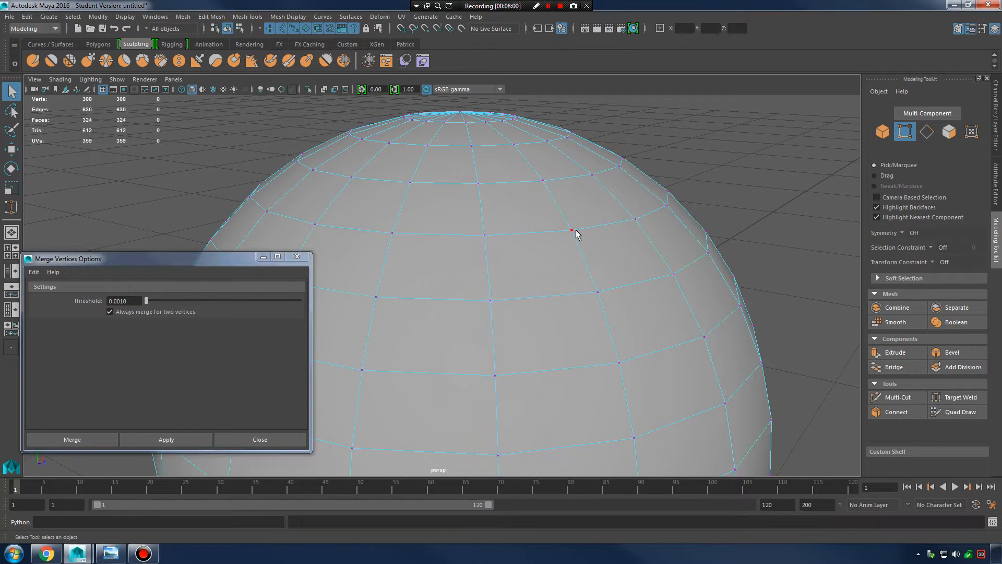
{"action": "left_click", "coordinate": [573, 231]}
{"action": "left_click", "coordinate": [501, 238], "text": "shift"}
{"action": "left_click_drag", "start_coordinate": [505, 306], "coordinate": [610, 287], "text": "alt"}
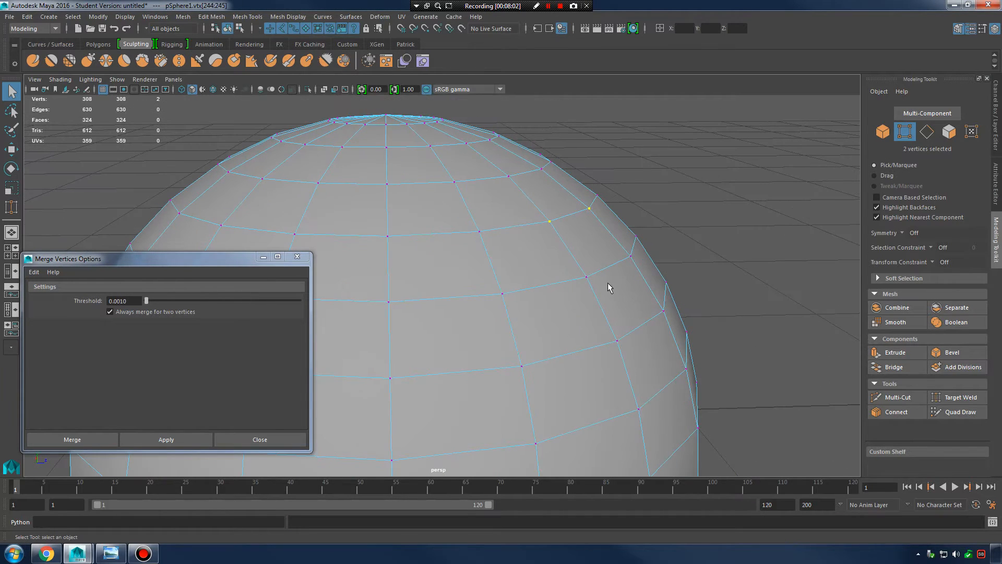
{"action": "left_click_drag", "start_coordinate": [536, 169], "coordinate": [671, 262]}
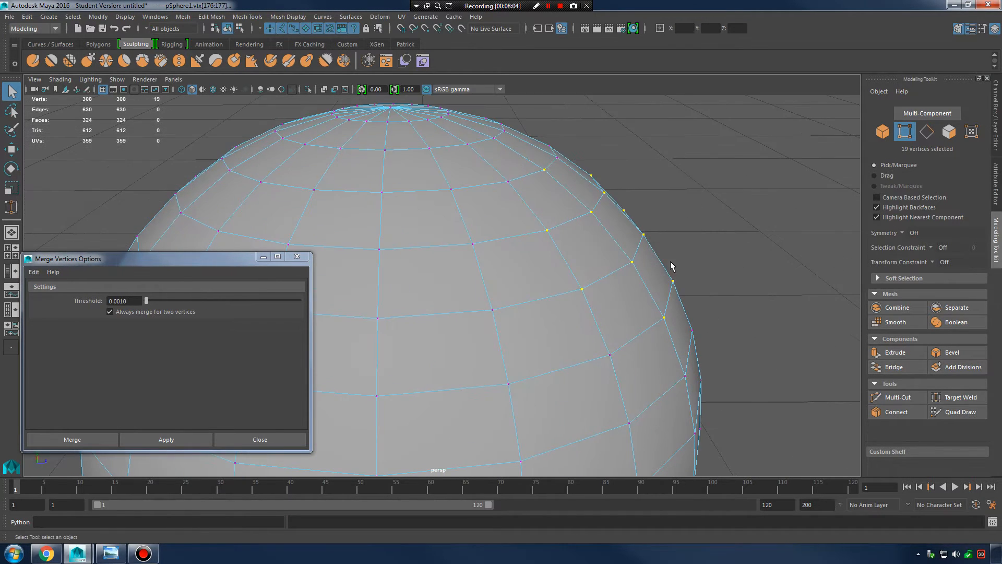
- Move one upper-flank vertex outward to about -0.32, 0.77, 0.73 and shift the vertex below it out of line
{"action": "left_click", "coordinate": [592, 213]}
{"action": "key", "text": "w"}
{"action": "left_click_drag", "start_coordinate": [620, 216], "coordinate": [682, 224]}
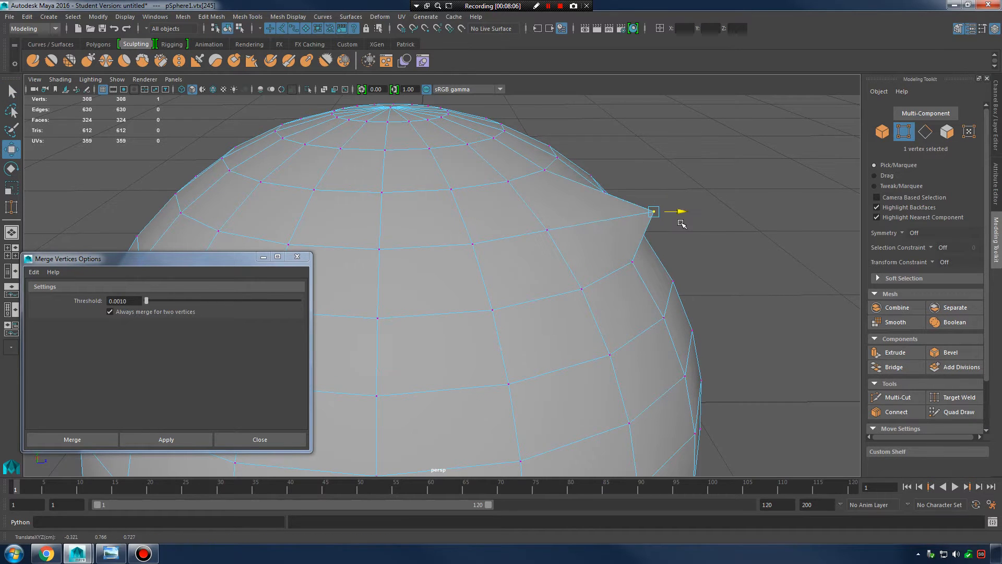
{"action": "left_click", "coordinate": [635, 263]}
{"action": "left_click_drag", "start_coordinate": [633, 263], "coordinate": [603, 306]}
- Move another vertex near the displaced ones outward to about -0.12, 0.90, 0.53
{"action": "left_click_drag", "start_coordinate": [608, 305], "coordinate": [647, 277], "text": "alt"}
{"action": "left_click", "coordinate": [673, 263]}
{"action": "left_click_drag", "start_coordinate": [715, 272], "coordinate": [629, 253], "text": "alt"}
{"action": "left_click", "coordinate": [431, 159]}
{"action": "mouse_move", "coordinate": [429, 158]}
{"action": "left_mouse_down"}
{"action": "mouse_move", "coordinate": [437, 188]}
{"action": "mouse_move", "coordinate": [437, 173]}
{"action": "mouse_move", "coordinate": [481, 178]}
{"action": "mouse_move", "coordinate": [456, 182]}
{"action": "mouse_move", "coordinate": [418, 160]}
{"action": "left_mouse_up"}
{"action": "left_click", "coordinate": [480, 181]}
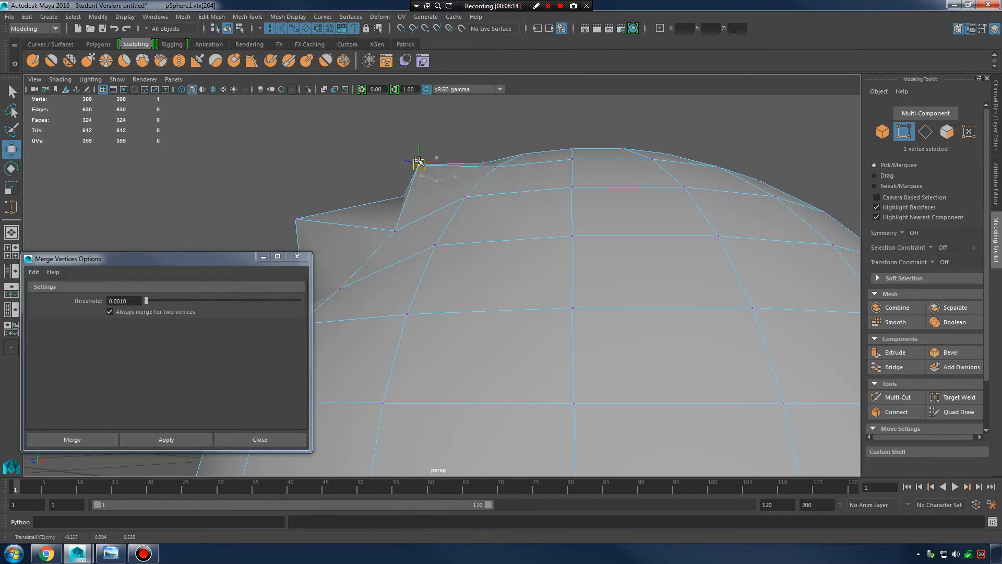
- Return to vertex mode and select the displaced vertices together with the vertices surrounding them
{"action": "left_click_drag", "start_coordinate": [488, 190], "coordinate": [582, 232], "text": "alt"}
{"action": "left_click", "coordinate": [461, 184]}
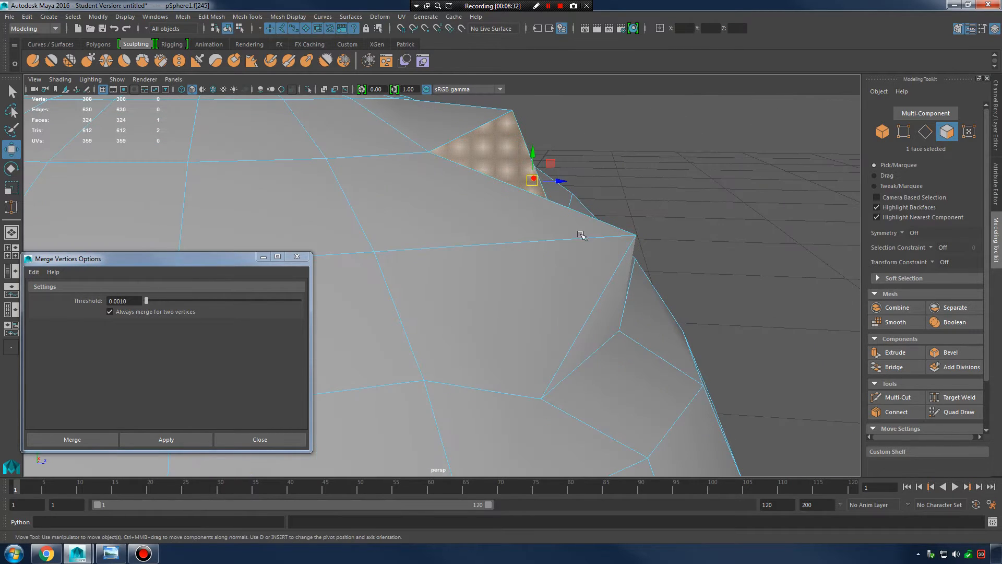
{"action": "right_click_drag", "start_coordinate": [577, 229], "coordinate": [528, 218]}
{"action": "scroll", "coordinate": [501, 224], "scroll_direction": "down", "scroll_amount": 4}
{"action": "left_click_drag", "start_coordinate": [474, 228], "coordinate": [495, 219], "text": "alt"}
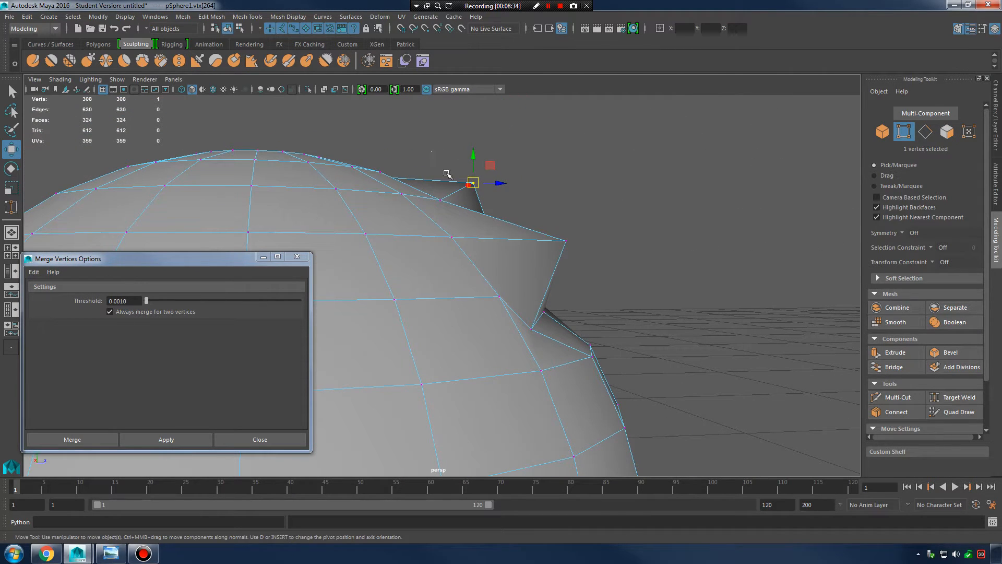
{"action": "left_click_drag", "start_coordinate": [432, 150], "coordinate": [632, 353]}
{"action": "left_click_drag", "start_coordinate": [711, 318], "coordinate": [638, 313], "text": "alt"}
- Close the merge options and apply Average Vertices to the selected displaced vertices and their neighbours
{"action": "left_click", "coordinate": [297, 256]}
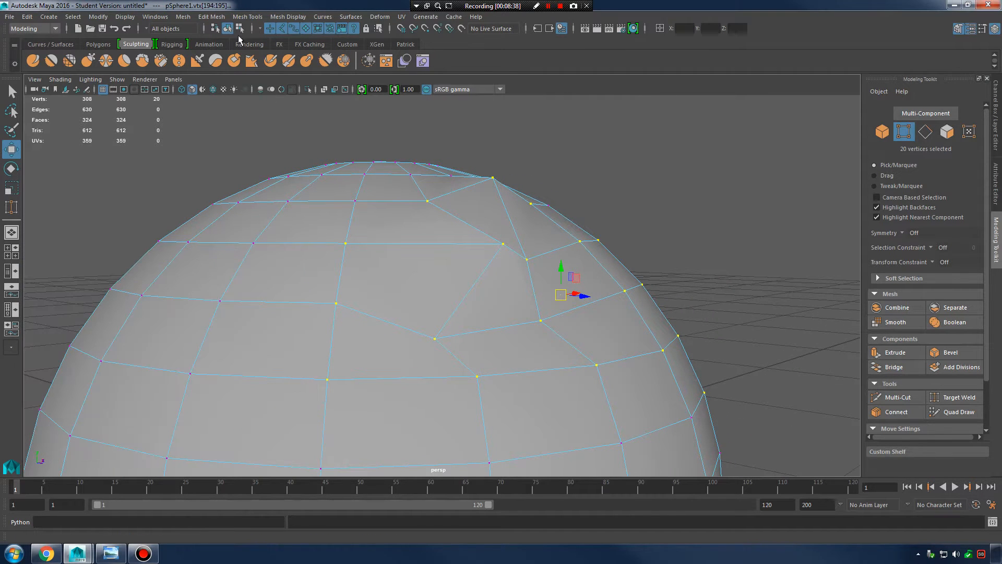
{"action": "left_click", "coordinate": [224, 18]}
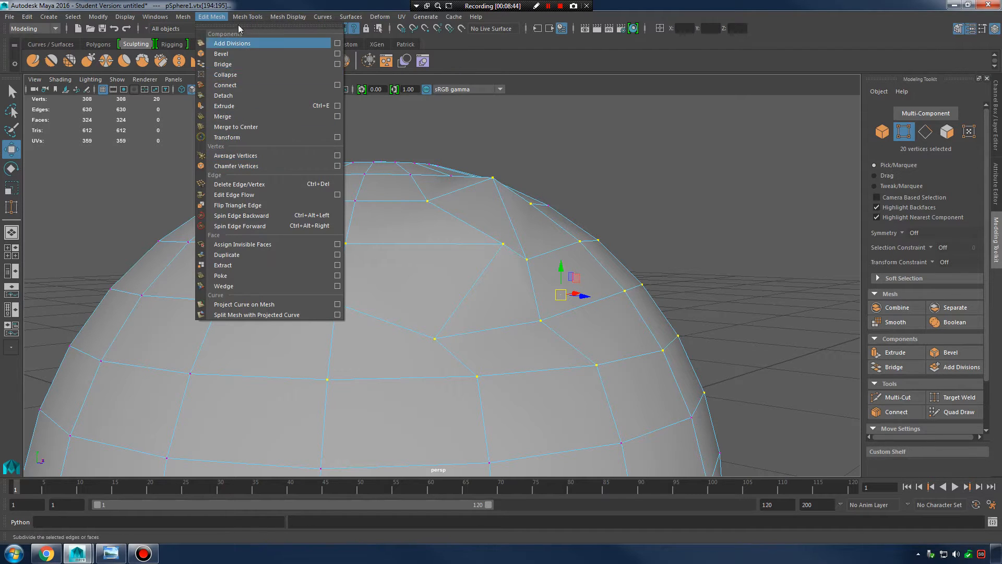
{"action": "left_click", "coordinate": [255, 155]}
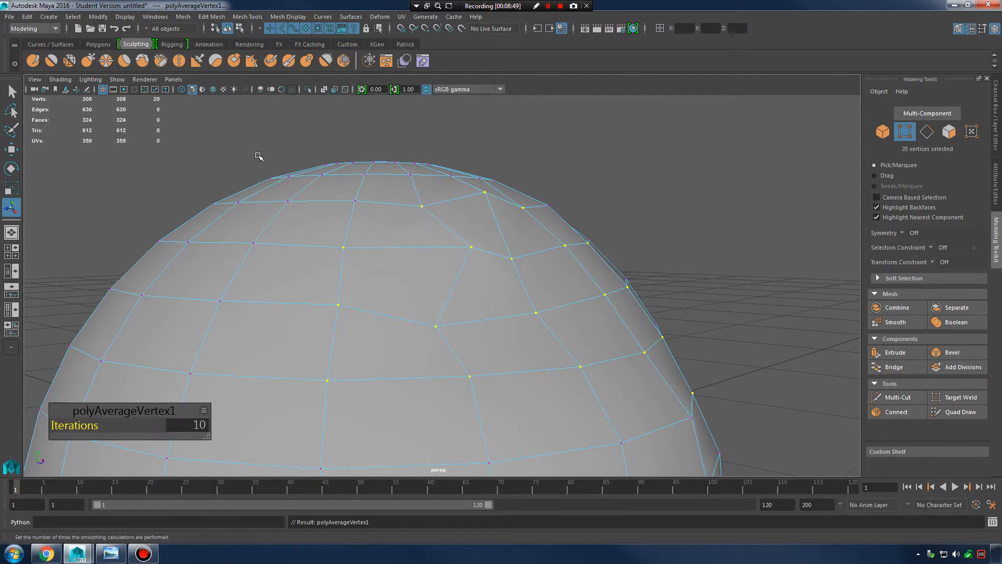
{"action": "left_click_drag", "start_coordinate": [402, 280], "coordinate": [456, 279], "text": "alt"}
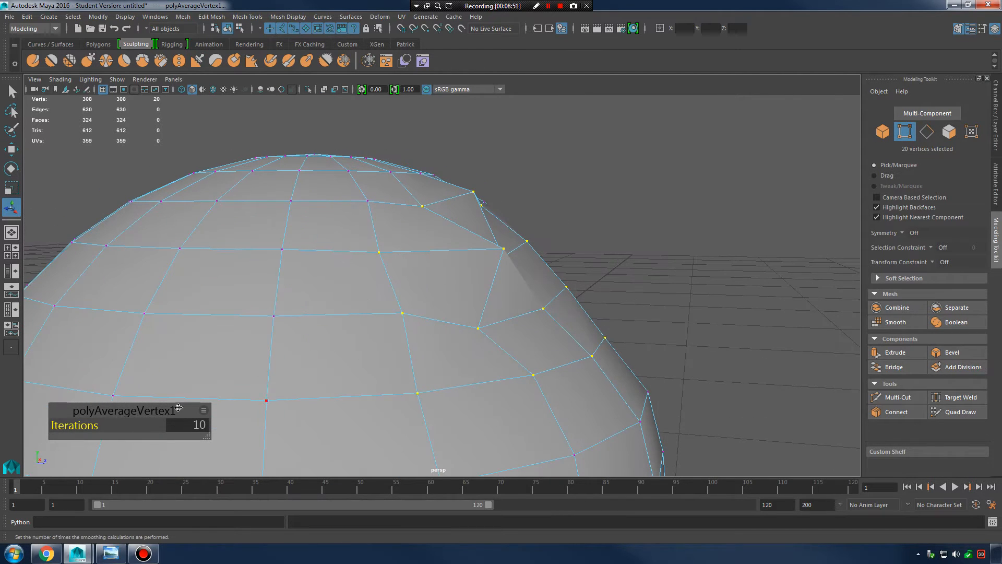
- Repeat Average Vertices many times on the same patch to keep evening out the displaced vertices
{"action": "left_click_drag", "start_coordinate": [77, 427], "coordinate": [116, 427]}
{"action": "key", "text": "g"}
{"action": "key", "text": "g"}
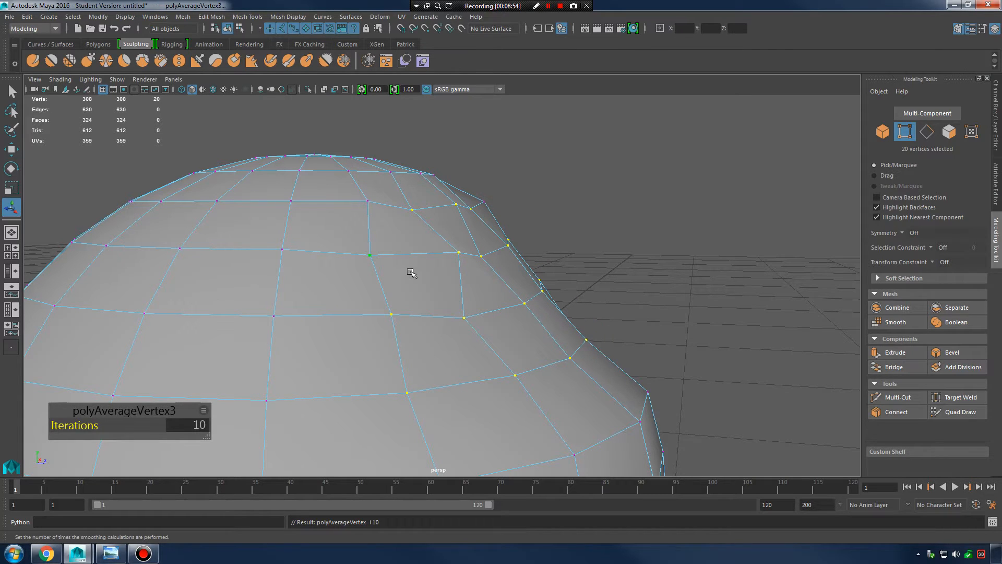
{"action": "key", "text": "g"}
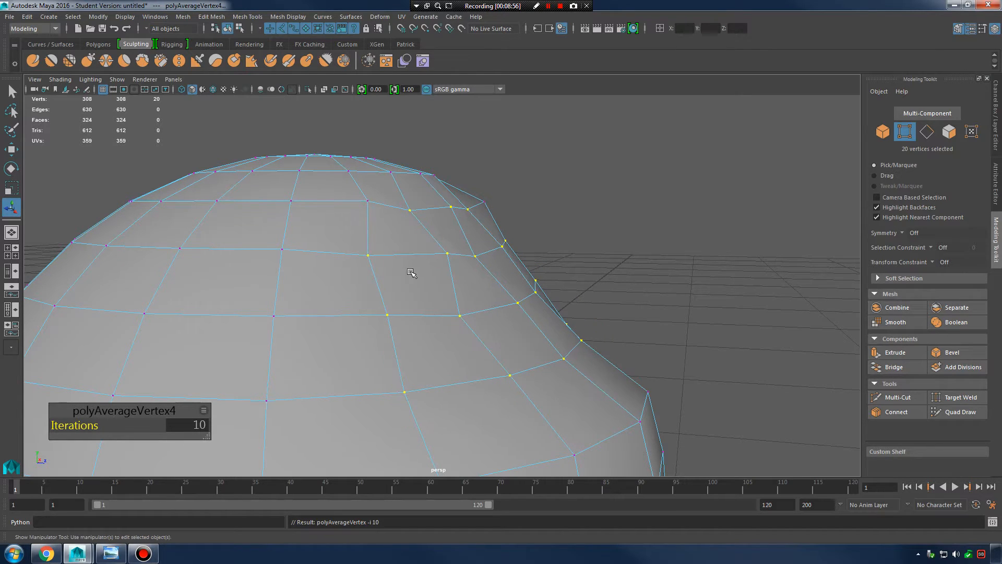
{"action": "key", "text": "g"}
{"action": "key", "text": "g"}
{"action": "key", "text": "g"}
{"action": "key", "text": "g"}
{"action": "key", "text": "g"}
{"action": "key", "text": "g"}
{"action": "key", "text": "g"}
{"action": "key", "text": "g"}
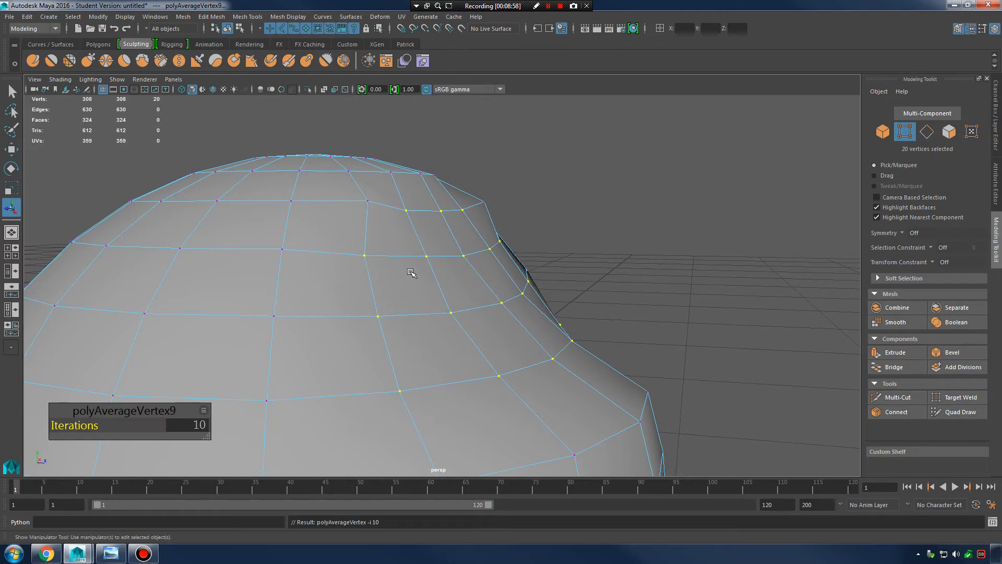
{"action": "key", "text": "g"}
{"action": "key", "text": "g"}
{"action": "key", "text": "g"}
{"action": "key", "text": "g"}
{"action": "key", "text": "g"}
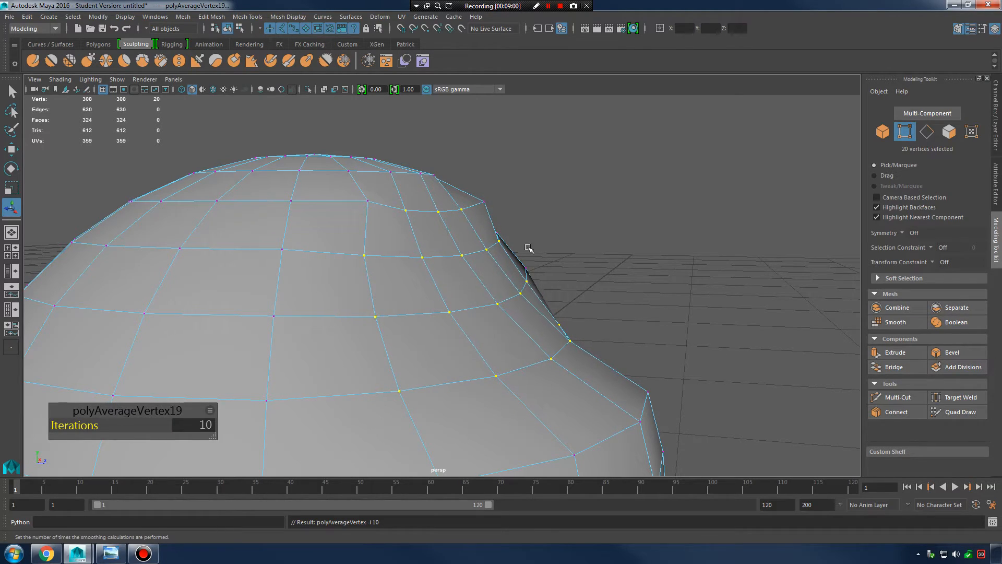
- Undo the last few Average Vertices repeats on the flank patch
{"action": "left_click_drag", "start_coordinate": [528, 248], "coordinate": [550, 243], "text": "alt"}
{"action": "key", "text": "ctrl+z"}
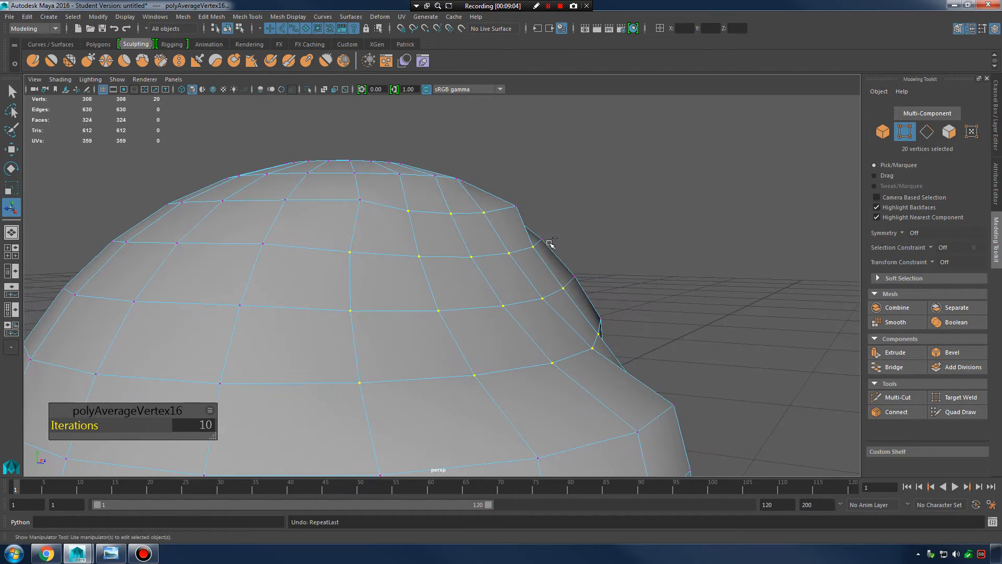
{"action": "key", "text": "ctrl+z"}
- In vertex mode, replace the selection with a larger patch of vertices covering the dented area and its surroundings
{"action": "right_click_drag", "start_coordinate": [461, 243], "coordinate": [526, 241]}
{"action": "left_click_drag", "start_coordinate": [512, 281], "coordinate": [510, 246], "text": "alt"}
{"action": "left_click", "coordinate": [489, 243]}
{"action": "right_click_drag", "start_coordinate": [446, 245], "coordinate": [410, 236]}
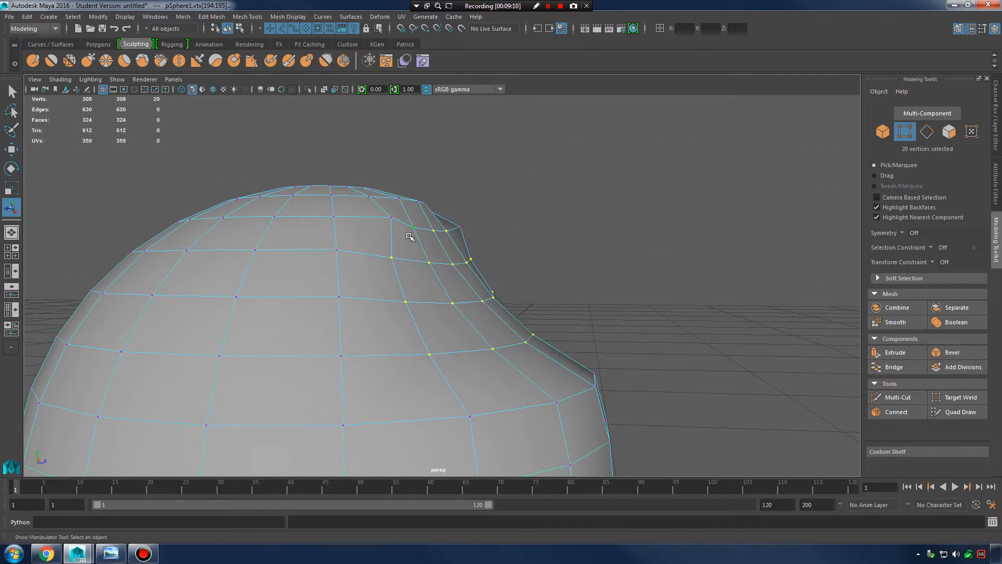
{"action": "left_click", "coordinate": [392, 218]}
{"action": "left_click", "coordinate": [460, 226], "text": "shift"}
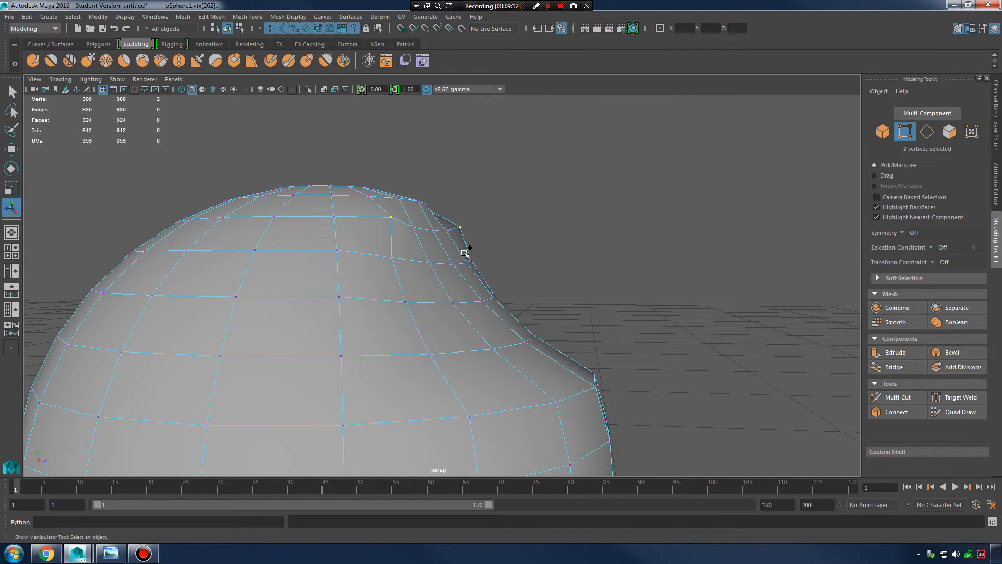
{"action": "left_click_drag", "start_coordinate": [460, 252], "coordinate": [526, 318], "text": "shift"}
{"action": "left_click_drag", "start_coordinate": [396, 192], "coordinate": [456, 217], "text": "shift"}
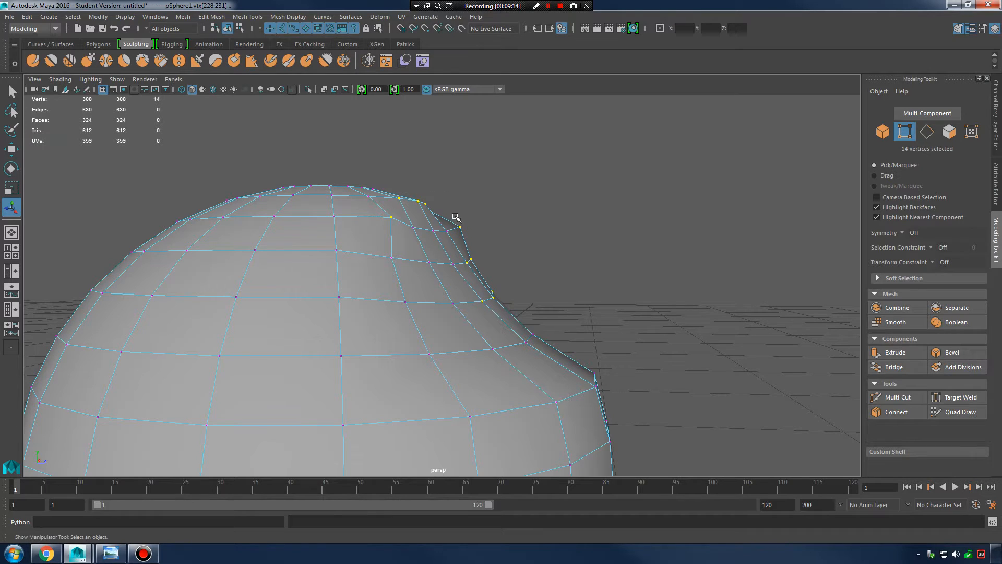
{"action": "left_click_drag", "start_coordinate": [383, 195], "coordinate": [406, 215], "text": "alt"}
{"action": "left_click_drag", "start_coordinate": [373, 181], "coordinate": [601, 411]}
{"action": "left_click_drag", "start_coordinate": [548, 324], "coordinate": [516, 345], "text": "alt"}
- Apply Average Vertices to the enlarged vertex patch around the dent
{"action": "right_click", "coordinate": [473, 236], "text": "shift"}
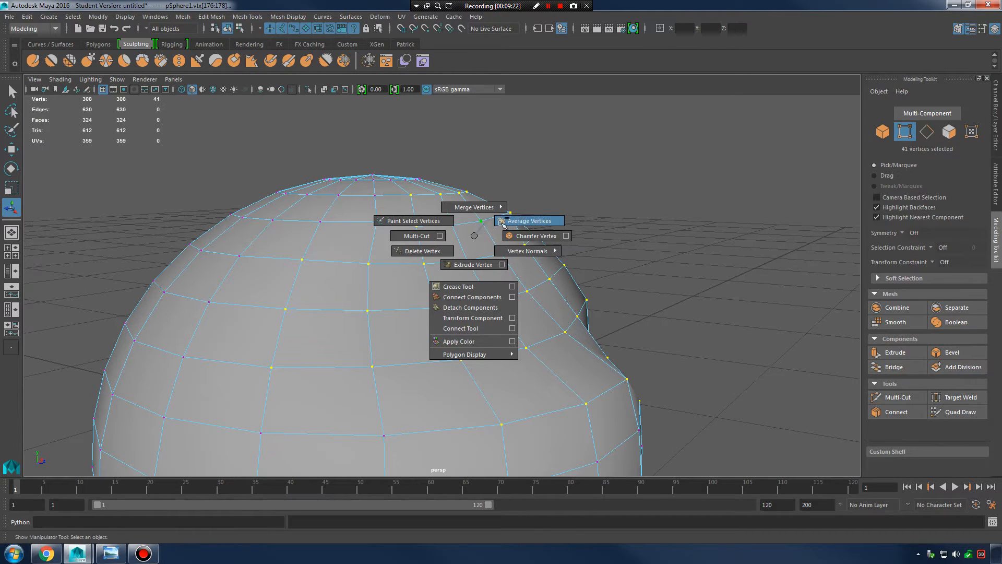
{"action": "left_click", "coordinate": [538, 218]}
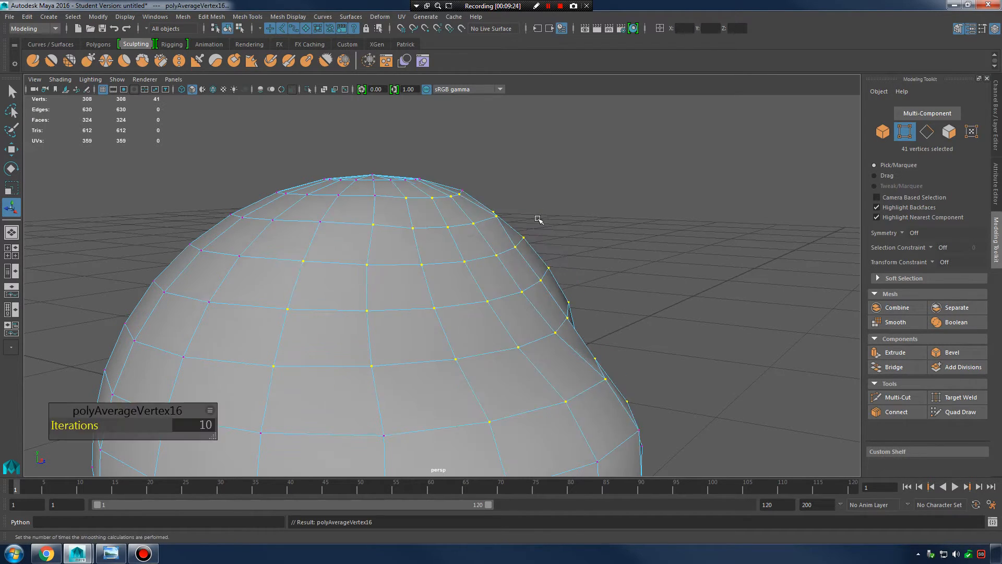
{"action": "left_click_drag", "start_coordinate": [537, 218], "coordinate": [501, 264], "text": "alt"}
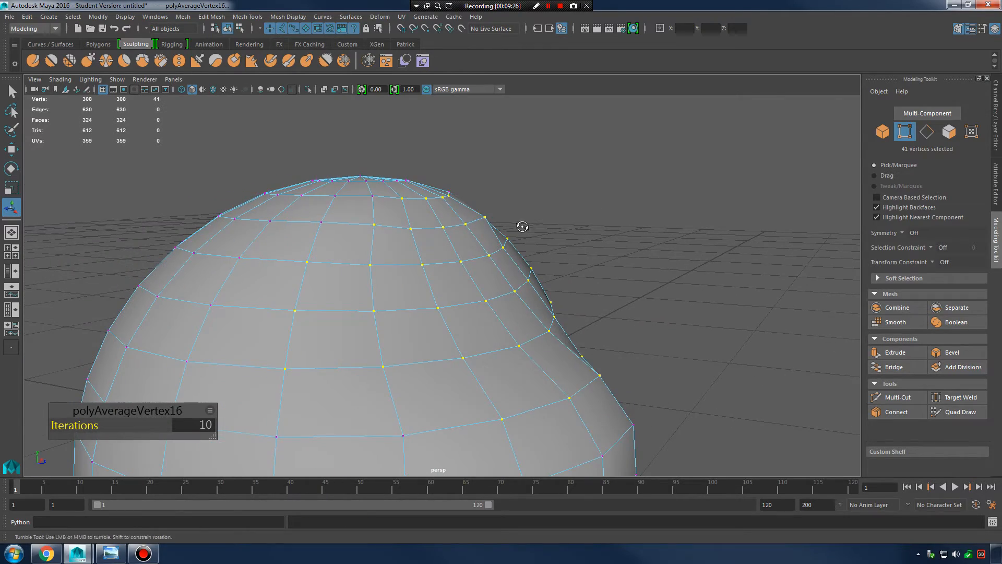
{"action": "left_click_drag", "start_coordinate": [522, 226], "coordinate": [569, 250], "text": "alt"}
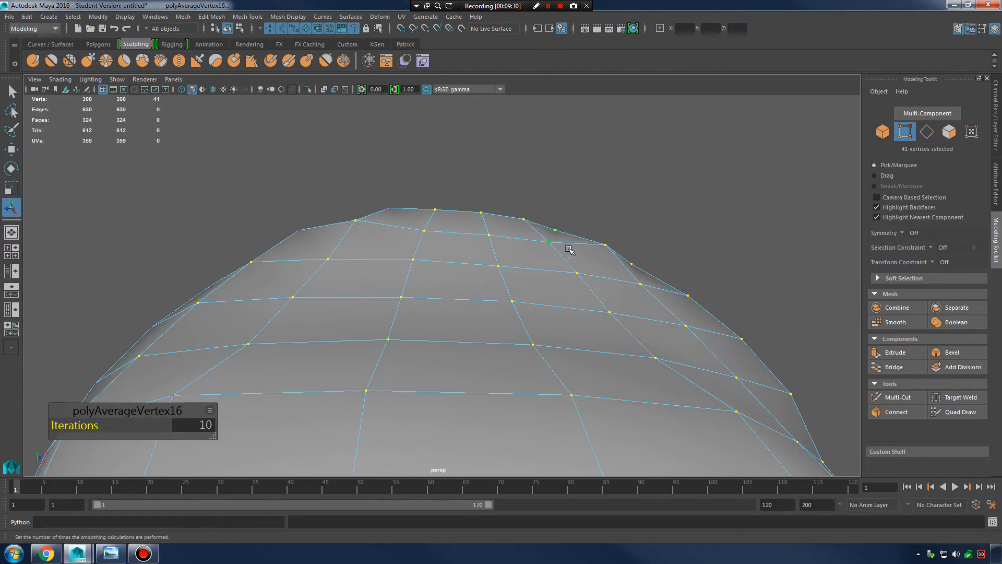
- Repeat Average Vertices many more times on the enlarged patch to relax the surface further
{"action": "key", "text": "g"}
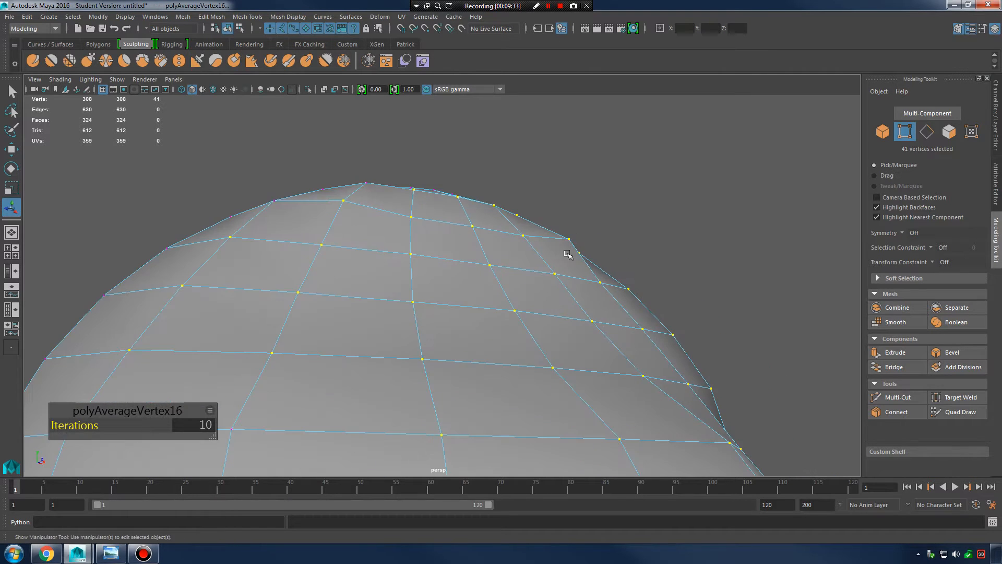
{"action": "key", "text": "g"}
{"action": "key", "text": "h"}
{"action": "key", "text": "h"}
{"action": "key", "text": "g"}
{"action": "key", "text": "g"}
{"action": "key", "text": "g"}
{"action": "key", "text": "g"}
{"action": "key", "text": "g"}
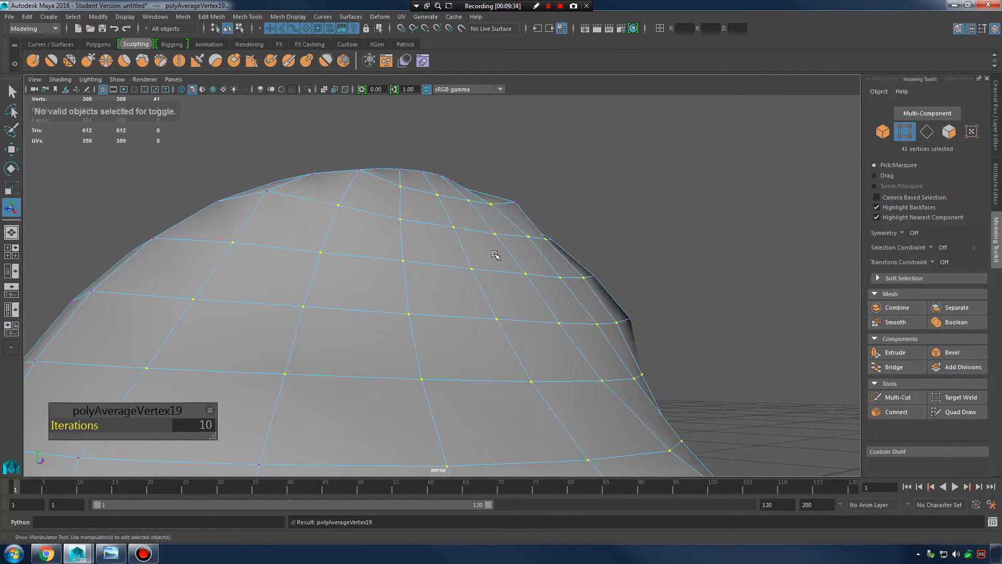
{"action": "left_click_drag", "start_coordinate": [81, 425], "coordinate": [49, 427]}
{"action": "key", "text": "g"}
{"action": "key", "text": "g"}
{"action": "key", "text": "g"}
{"action": "key", "text": "g"}
{"action": "key", "text": "g"}
{"action": "key", "text": "g"}
{"action": "key", "text": "g"}
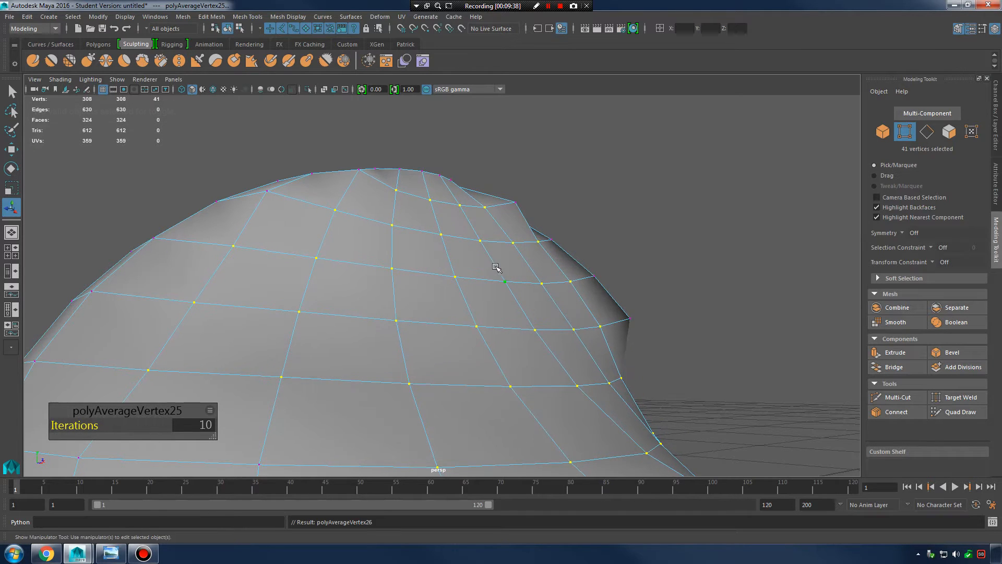
{"action": "key", "text": "g"}
{"action": "key", "text": "g"}
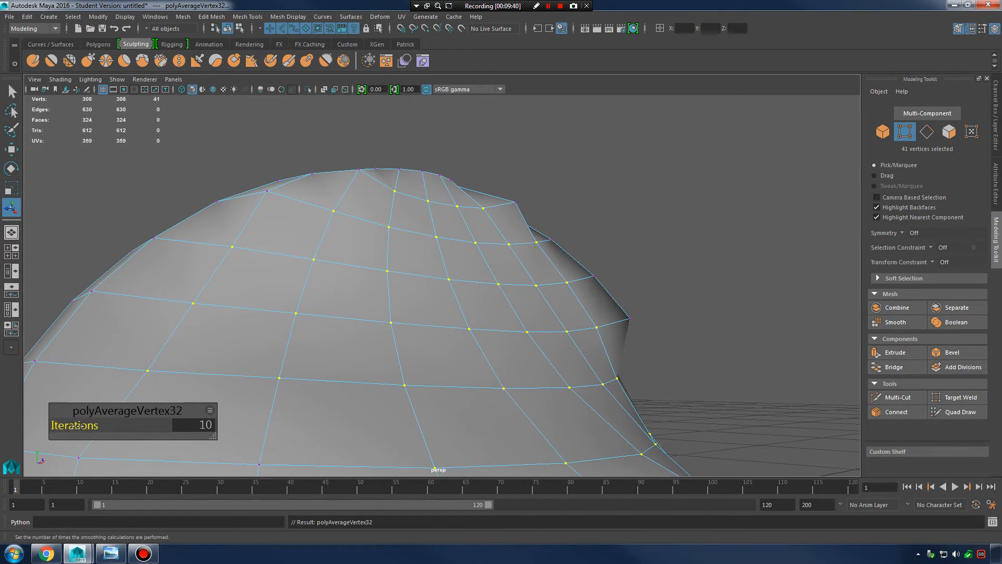
{"action": "left_click_drag", "start_coordinate": [78, 426], "coordinate": [155, 428]}
{"action": "key", "text": "g"}
{"action": "key", "text": "g"}
{"action": "key", "text": "g"}
{"action": "key", "text": "g"}
{"action": "key", "text": "g"}
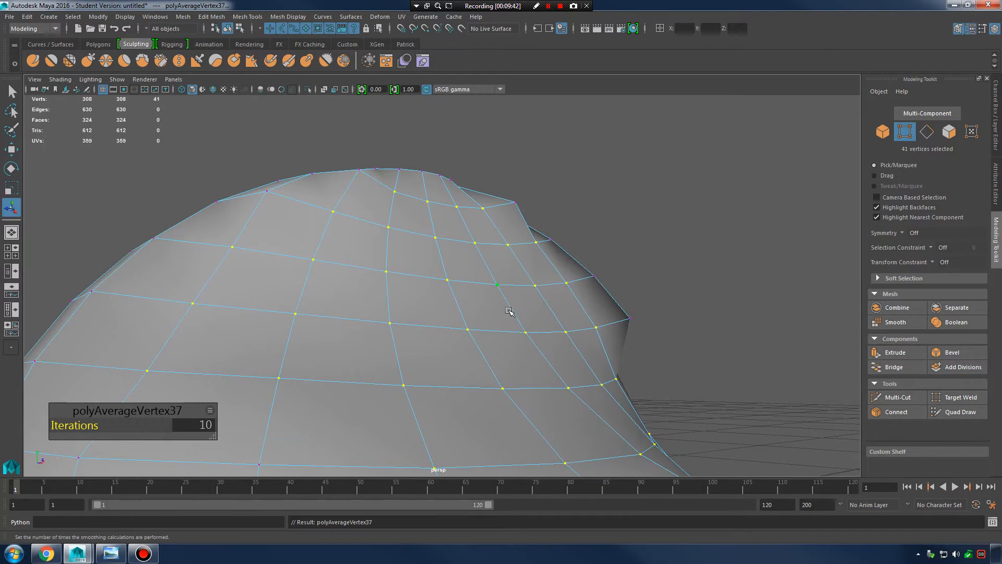
{"action": "key", "text": "g"}
- Return to object mode, inspect the shape of the averaged area from another side, and select the sphere
{"action": "left_click_drag", "start_coordinate": [523, 246], "coordinate": [594, 292], "text": "alt"}
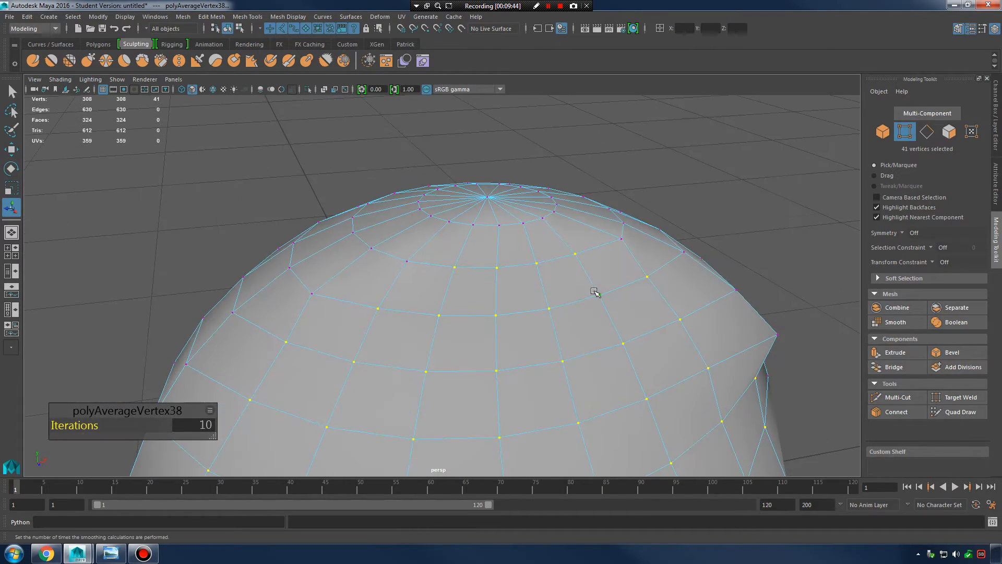
{"action": "right_click_drag", "start_coordinate": [594, 292], "coordinate": [611, 313]}
{"action": "left_click_drag", "start_coordinate": [611, 332], "coordinate": [609, 248], "text": "alt"}
{"action": "left_click", "coordinate": [562, 271]}
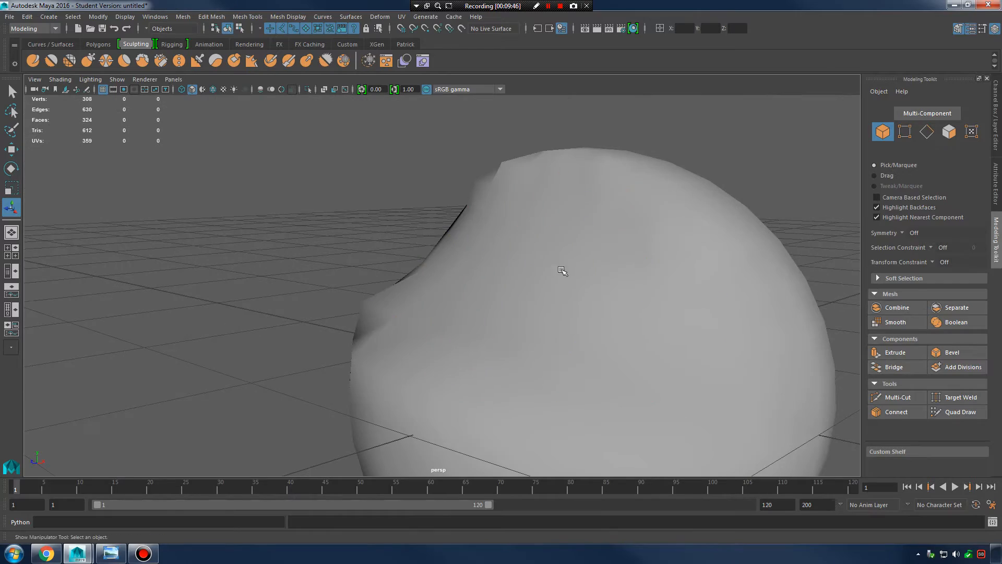
{"action": "left_click_drag", "start_coordinate": [563, 270], "coordinate": [547, 300], "text": "alt"}
{"action": "left_click", "coordinate": [528, 264]}
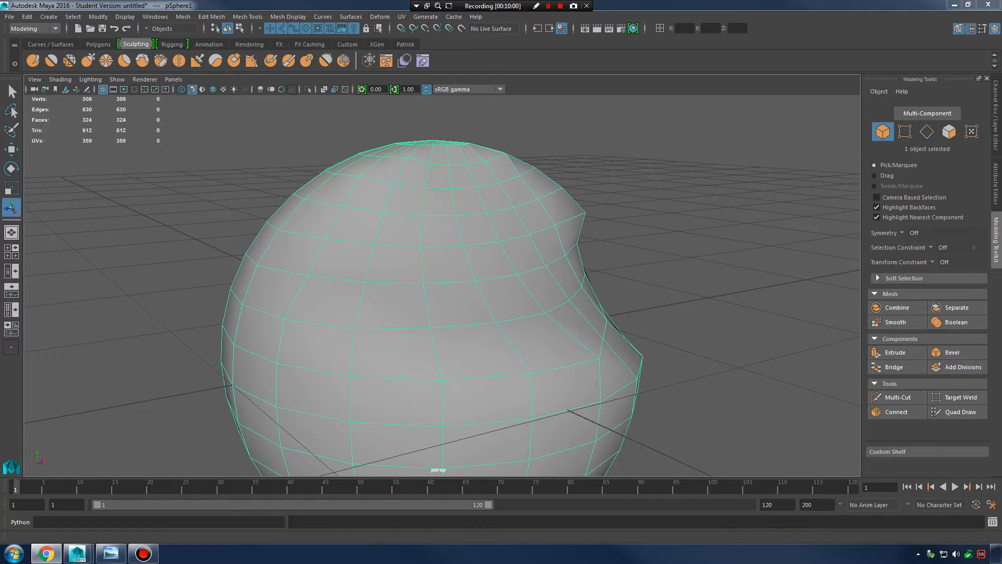
- Switch the sphere to vertex mode and select a single vertex on the undented part of its front
{"action": "left_click_drag", "start_coordinate": [491, 271], "coordinate": [388, 241], "text": "alt"}
{"action": "right_click", "coordinate": [388, 242]}
{"action": "right_click_drag", "start_coordinate": [388, 241], "coordinate": [346, 236]}
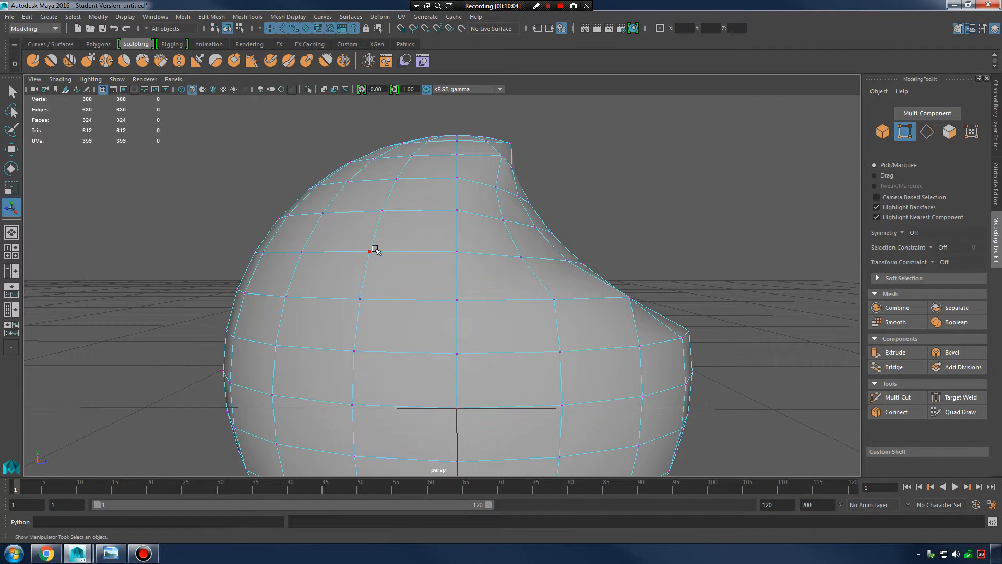
{"action": "left_click", "coordinate": [368, 251]}
{"action": "right_click_drag", "start_coordinate": [433, 273], "coordinate": [529, 290], "text": "alt"}
{"action": "middle_click_drag", "start_coordinate": [529, 289], "coordinate": [621, 306], "text": "alt"}
- Chamfer the selected vertex into a small diamond-shaped face with a width of 0.25
{"action": "right_click", "coordinate": [436, 246], "text": "shift"}
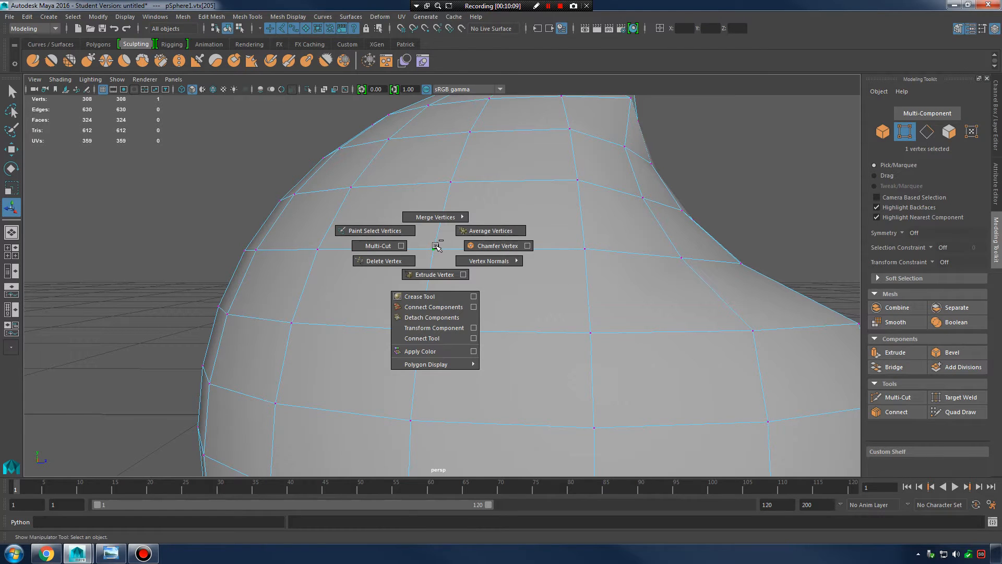
{"action": "left_click", "coordinate": [567, 253]}
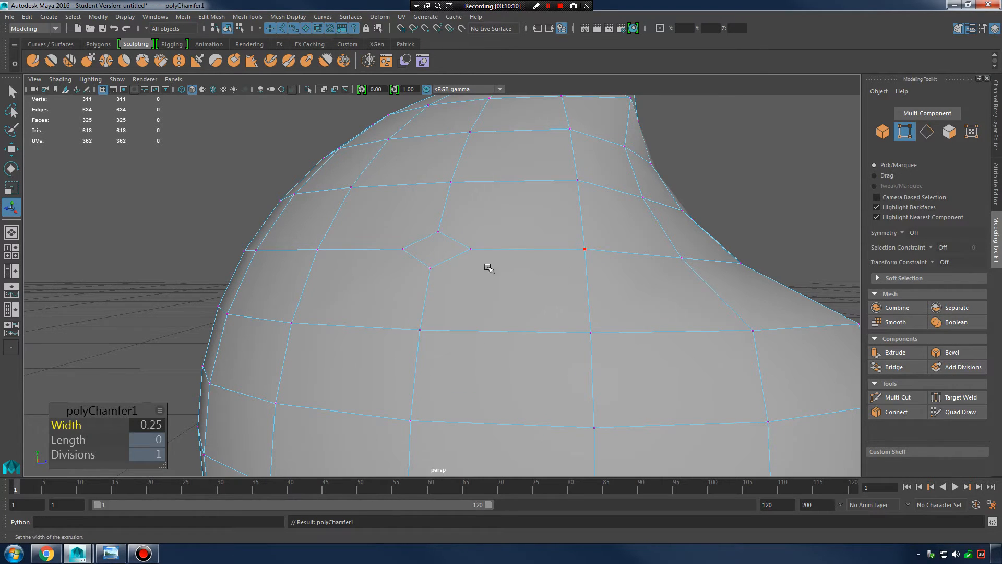
{"action": "left_click_drag", "start_coordinate": [488, 267], "coordinate": [503, 285], "text": "alt"}
{"action": "right_click_drag", "start_coordinate": [503, 285], "coordinate": [564, 295], "text": "alt"}
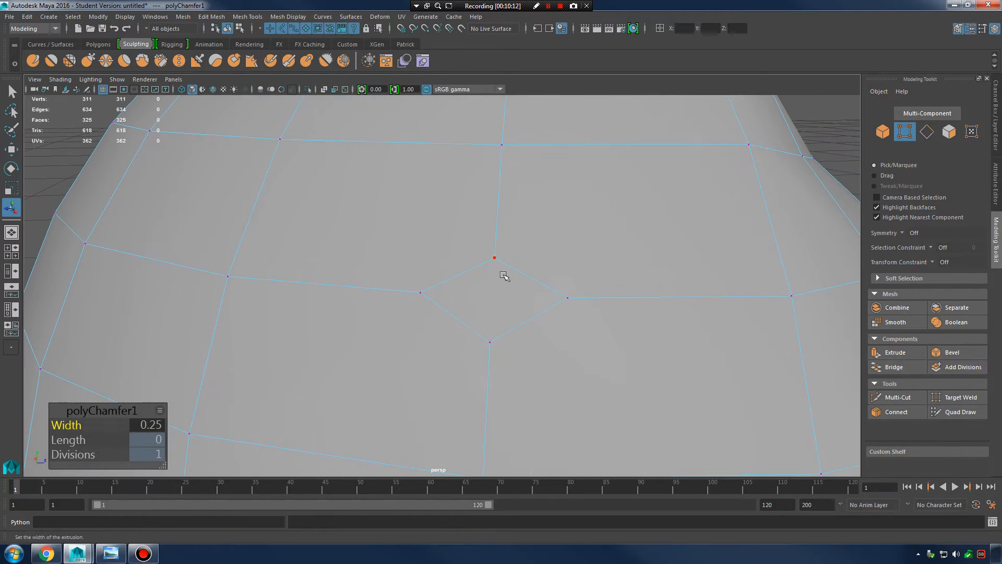
- Undo and redo the chamfer to compare the mesh before and after, and increase the chamfer's width
{"action": "key", "text": "ctrl+z"}
{"action": "key", "text": "shift+z"}
{"action": "key", "text": "ctrl+z"}
{"action": "key", "text": "shift+z"}
{"action": "mouse_move", "coordinate": [72, 424]}
{"action": "left_mouse_down"}
{"action": "mouse_move", "coordinate": [88, 426]}
{"action": "mouse_move", "coordinate": [66, 426]}
{"action": "mouse_move", "coordinate": [85, 454]}
{"action": "mouse_move", "coordinate": [84, 426]}
{"action": "left_mouse_up"}
{"action": "left_click_drag", "start_coordinate": [556, 293], "coordinate": [459, 286], "text": "alt"}
- Return to object mode and use Cleanup to select the sphere's faces with more than 4 sides, closing the options once applied
{"action": "right_click_drag", "start_coordinate": [421, 259], "coordinate": [478, 229]}
{"action": "right_click_drag", "start_coordinate": [503, 191], "coordinate": [502, 191]}
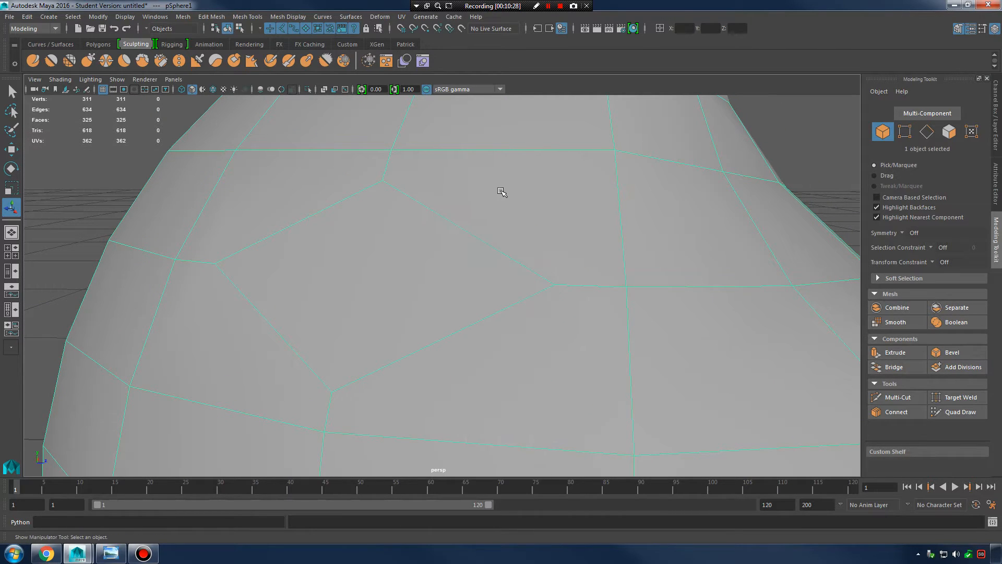
{"action": "left_click", "coordinate": [183, 16]}
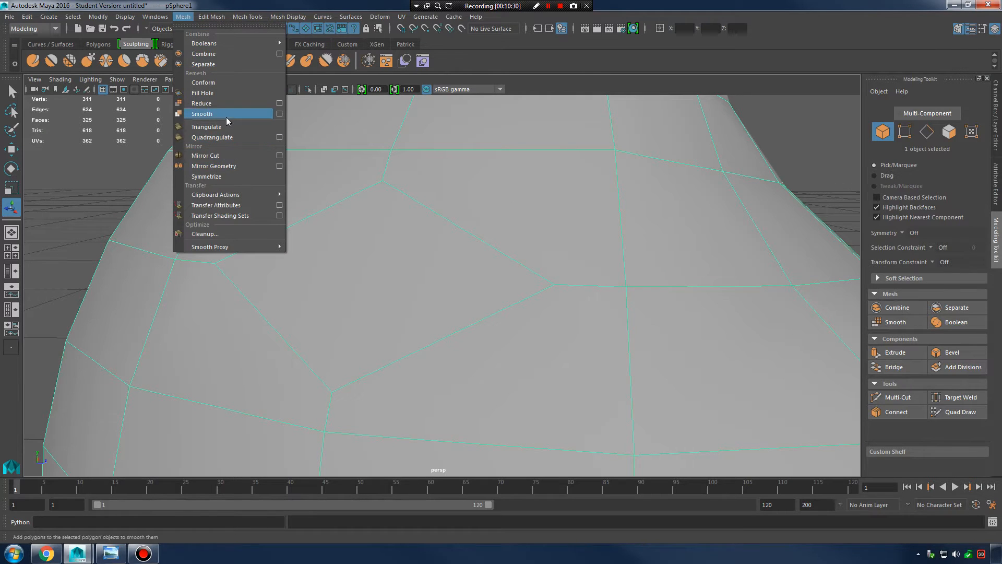
{"action": "left_click", "coordinate": [243, 233]}
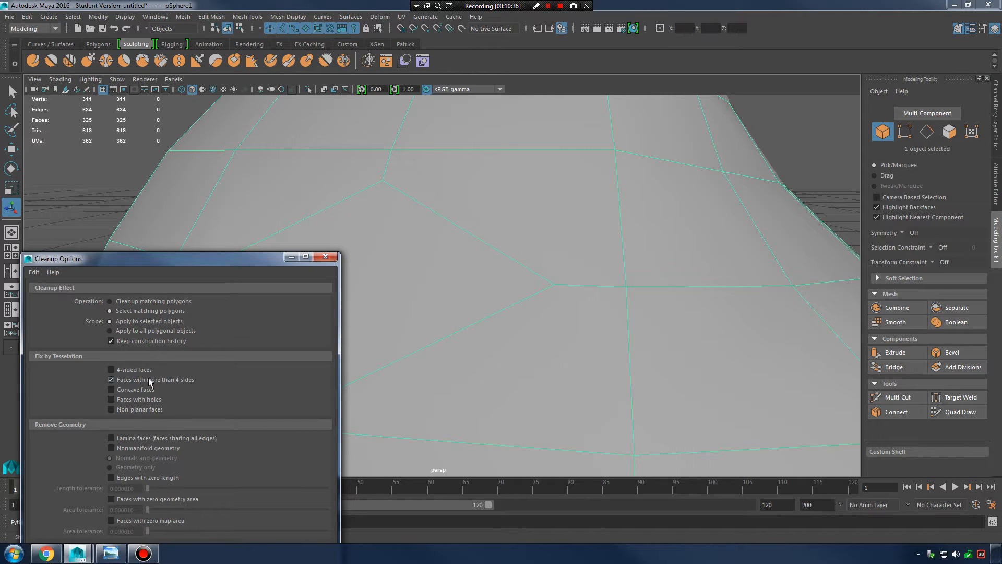
{"action": "left_click_drag", "start_coordinate": [216, 261], "coordinate": [221, 114]}
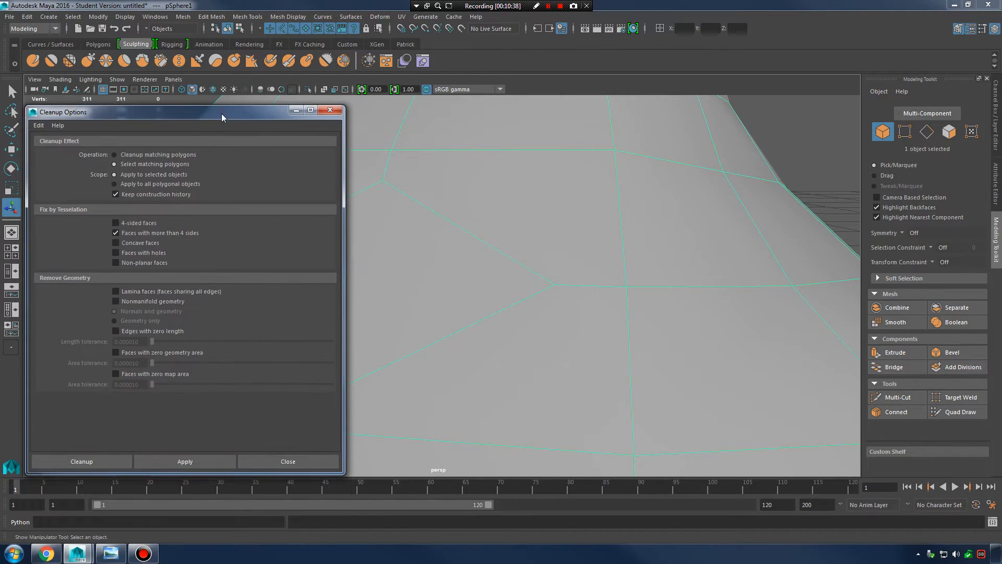
{"action": "left_click", "coordinate": [188, 463]}
{"action": "scroll", "coordinate": [554, 245], "scroll_direction": "down", "scroll_amount": 5}
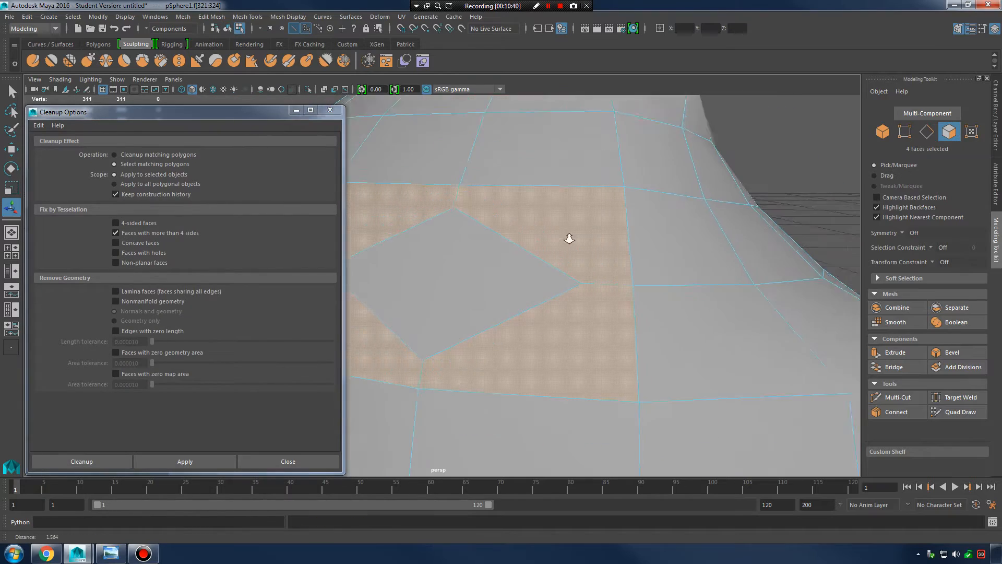
{"action": "left_click", "coordinate": [331, 110]}
{"action": "left_click_drag", "start_coordinate": [538, 246], "coordinate": [566, 249], "text": "alt"}
{"action": "scroll", "coordinate": [561, 291], "scroll_direction": "up", "scroll_amount": 4}
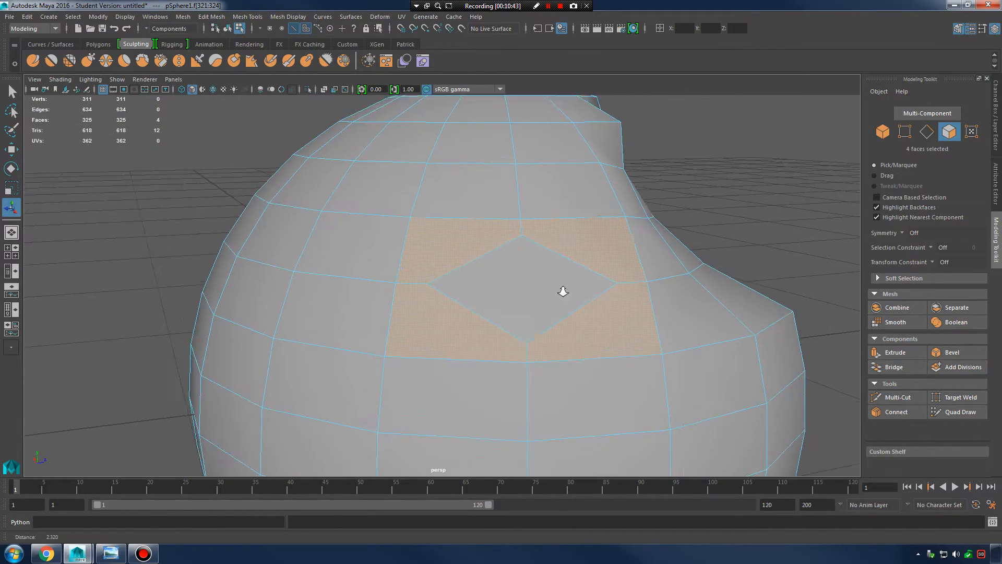
{"action": "left_click_drag", "start_coordinate": [652, 315], "coordinate": [398, 284], "text": "alt"}
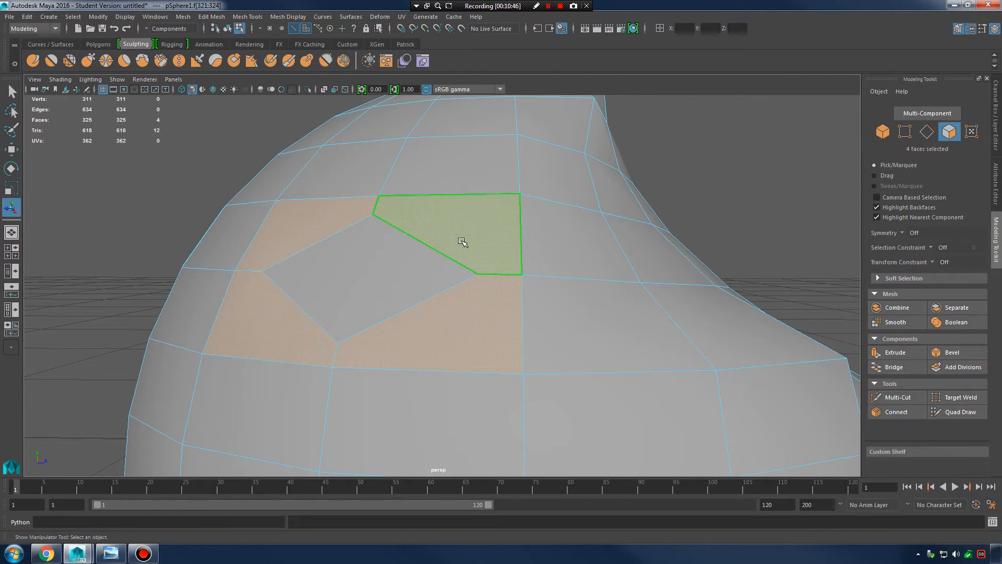
- Clear the current face selection and select only the diamond-shaped face made by the chamfer to inspect it
{"action": "right_click_drag", "start_coordinate": [460, 226], "coordinate": [500, 220]}
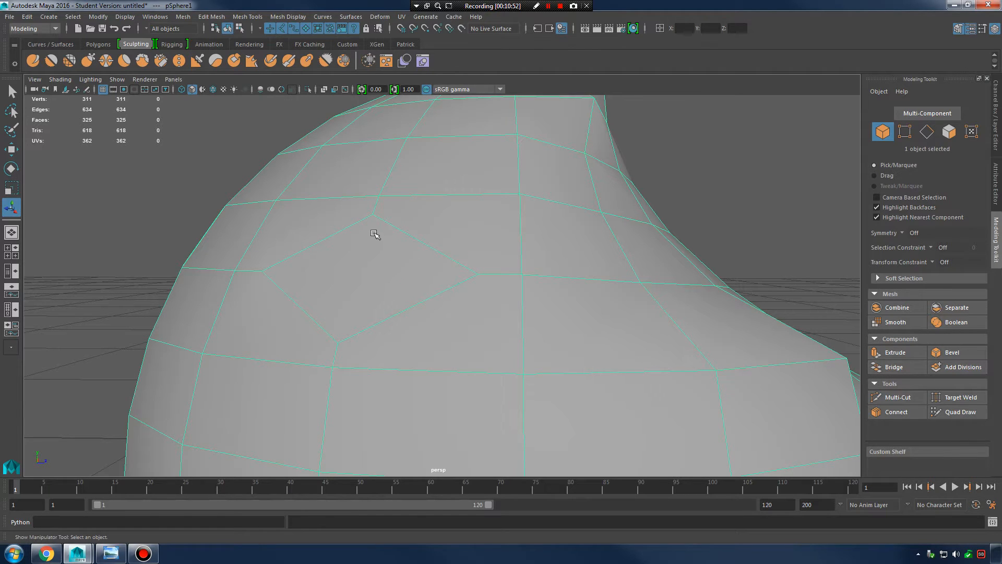
{"action": "right_click_drag", "start_coordinate": [375, 234], "coordinate": [381, 264]}
{"action": "left_click", "coordinate": [397, 262]}
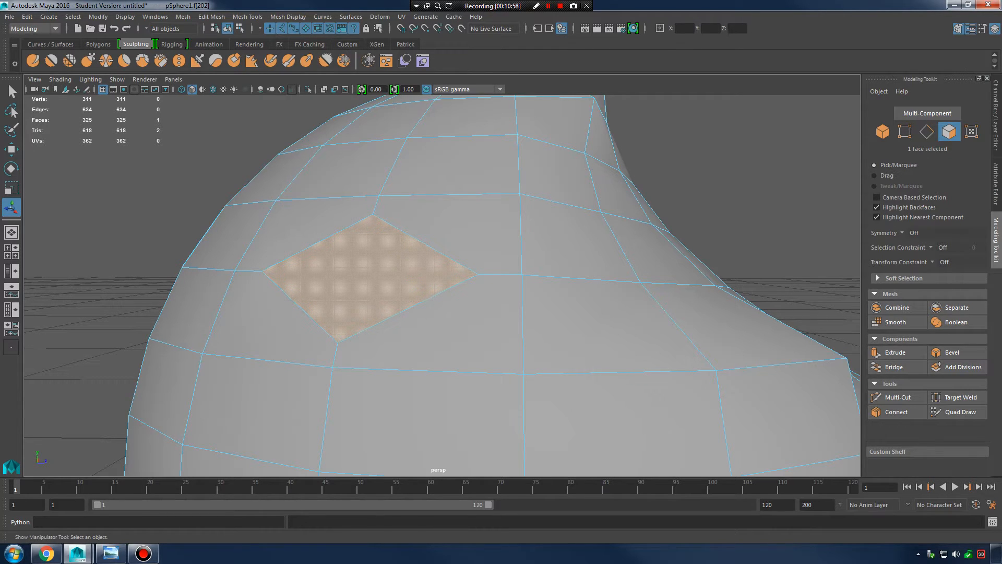
{"action": "scroll", "coordinate": [525, 226], "scroll_direction": "down", "scroll_amount": 6}
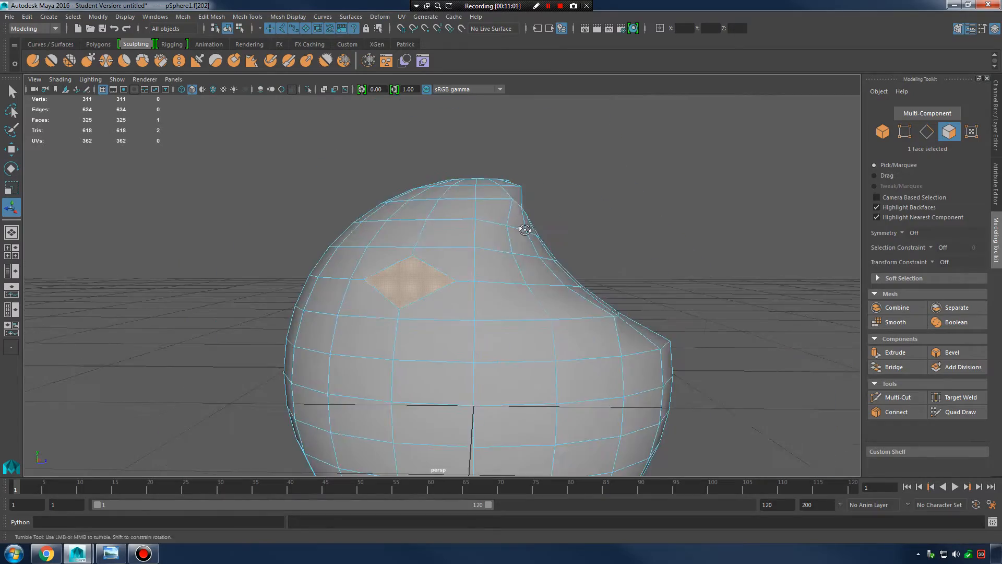
{"action": "left_click_drag", "start_coordinate": [525, 230], "coordinate": [470, 238], "text": "alt"}
- Return the sphere to object mode and delete it from the scene
{"action": "right_click_drag", "start_coordinate": [467, 239], "coordinate": [522, 224]}
{"action": "left_click", "coordinate": [548, 224]}
{"action": "left_click_drag", "start_coordinate": [548, 224], "coordinate": [611, 261], "text": "alt"}
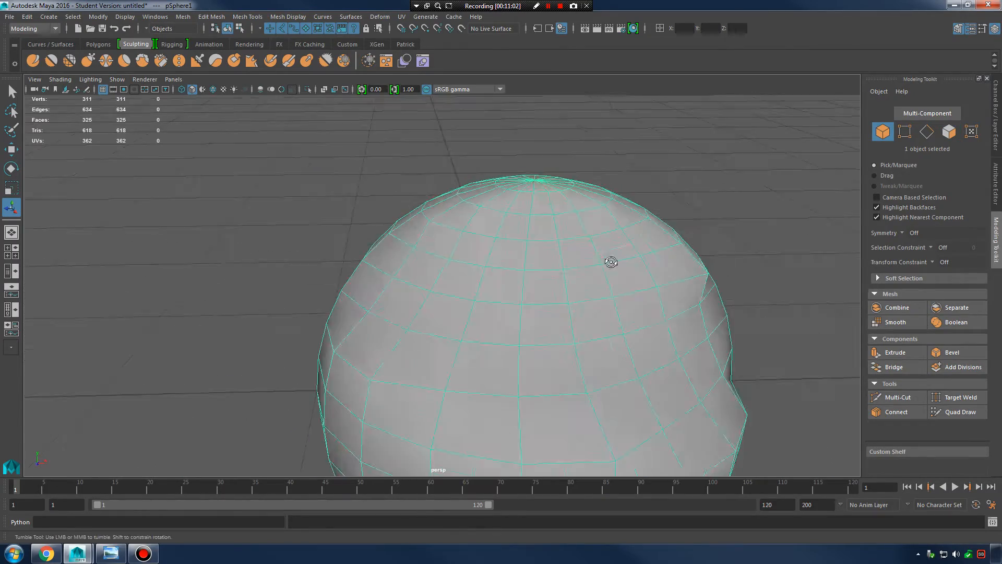
{"action": "scroll", "coordinate": [462, 250], "scroll_direction": "down", "scroll_amount": 5}
{"action": "left_click_drag", "start_coordinate": [462, 251], "coordinate": [422, 233], "text": "alt"}
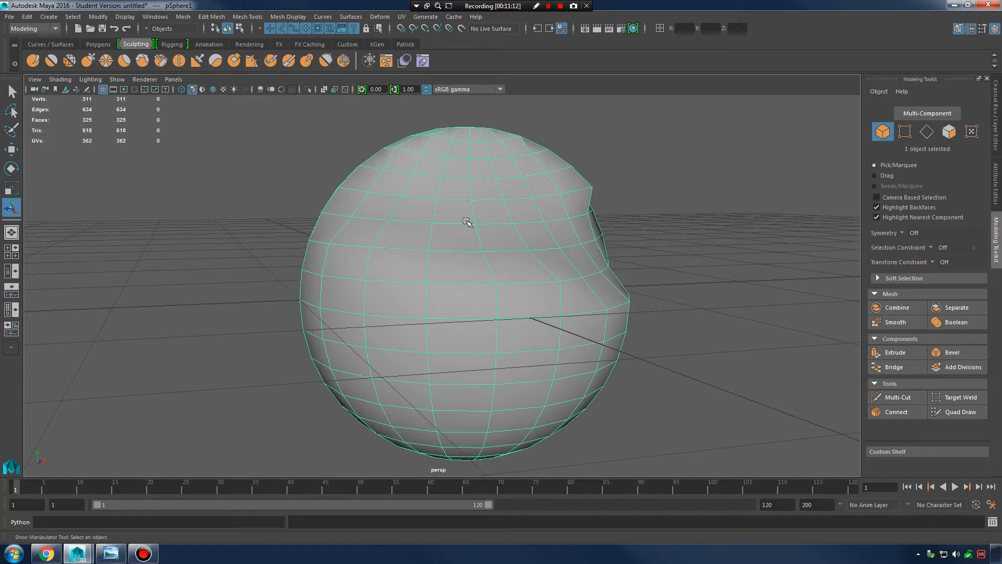
{"action": "left_click_drag", "start_coordinate": [498, 212], "coordinate": [522, 203], "text": "alt"}
{"action": "right_click_drag", "start_coordinate": [512, 184], "coordinate": [543, 166]}
{"action": "key", "text": "Delete"}
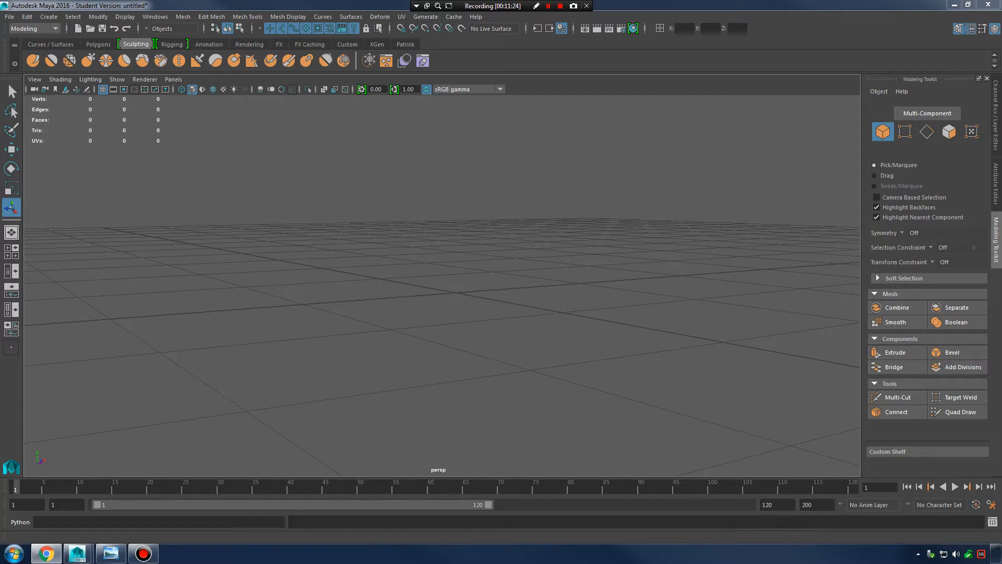
- Bring the claw hammer reference photo 00-claw.jpg over the viewport, study its shape, and minimise it
{"action": "left_click_drag", "start_coordinate": [1001, 70], "coordinate": [586, 86]}
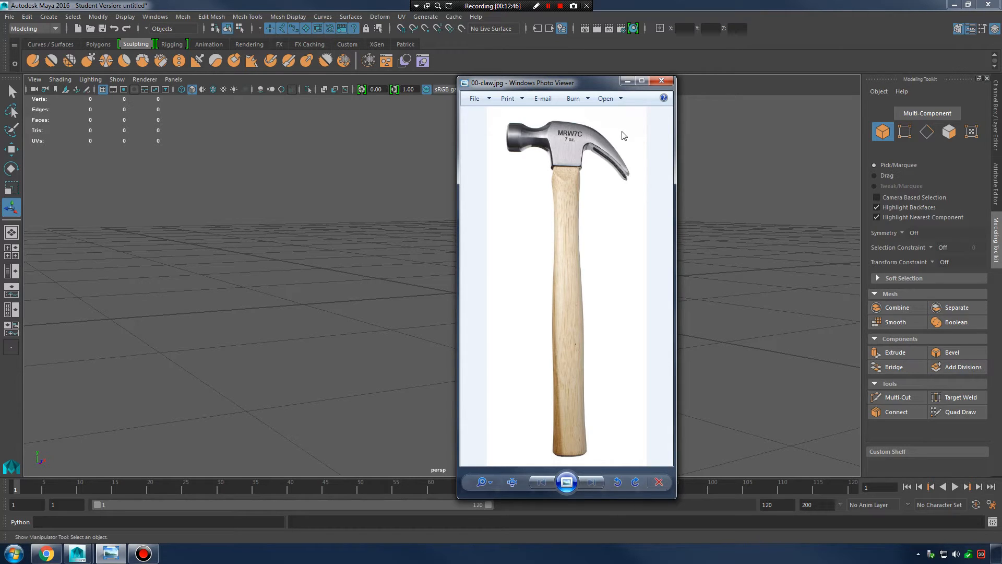
{"action": "left_click", "coordinate": [661, 80]}
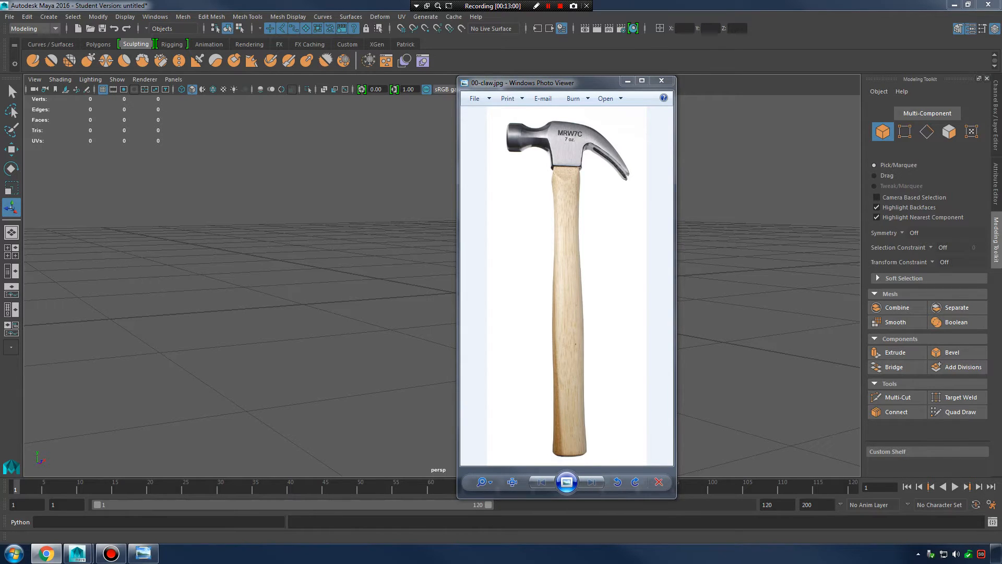
{"action": "left_click", "coordinate": [628, 82]}
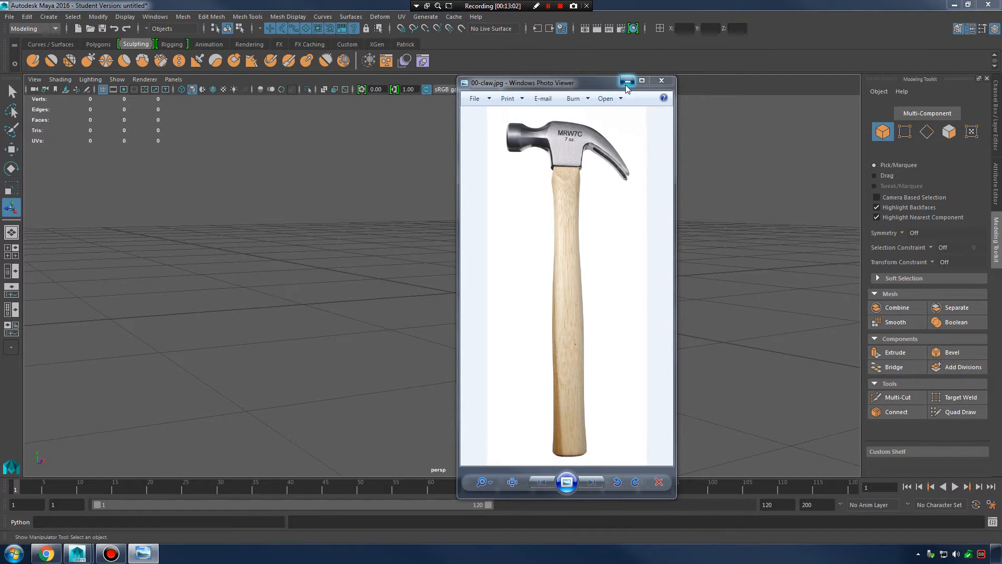
- Create a polygon cylinder with radius 1, height 2 and 50 axis divisions
{"action": "left_click", "coordinate": [48, 16]}
{"action": "mouse_move", "coordinate": [92, 55]}
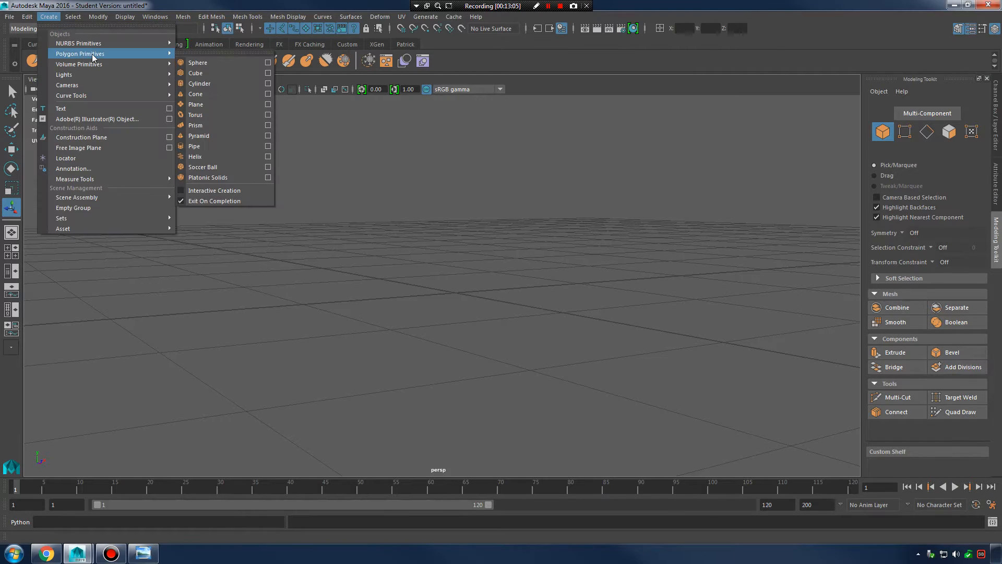
{"action": "left_click", "coordinate": [268, 84]}
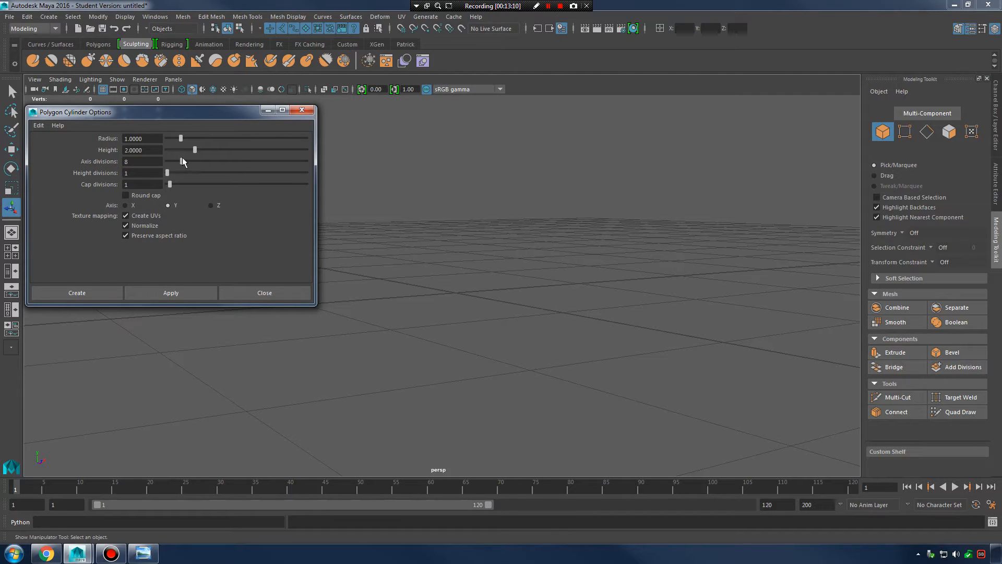
{"action": "left_click", "coordinate": [180, 293]}
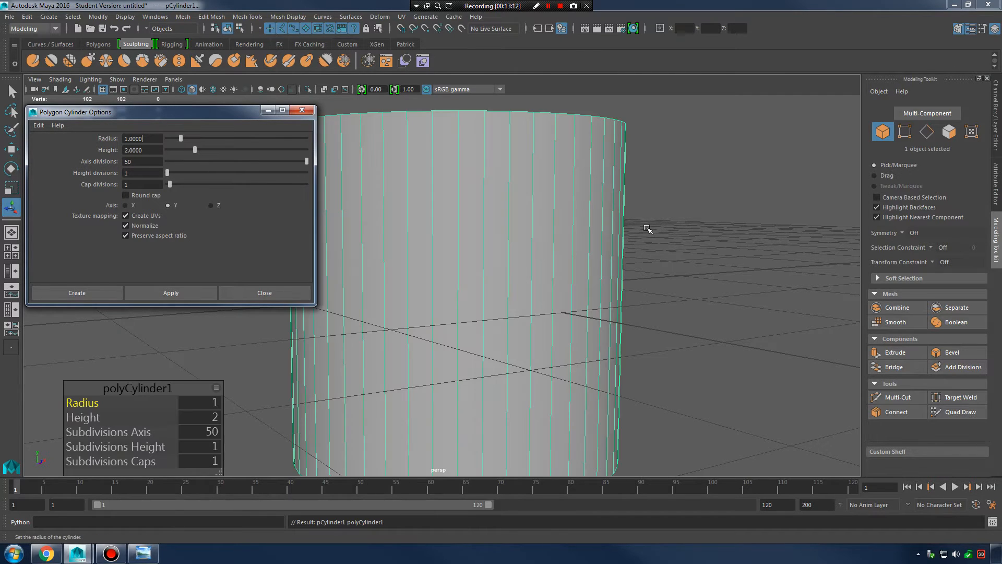
{"action": "scroll", "coordinate": [647, 226], "scroll_direction": "down", "scroll_amount": 5}
{"action": "left_click_drag", "start_coordinate": [647, 226], "coordinate": [567, 277], "text": "alt"}
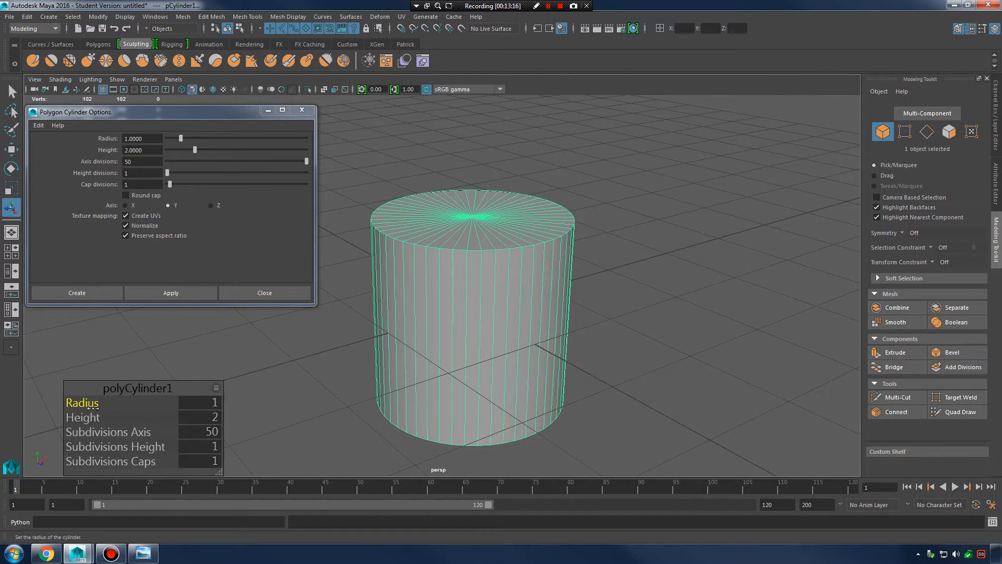
- Set the cylinder's axis subdivisions to 8 and close the cylinder options
{"action": "left_click", "coordinate": [282, 169]}
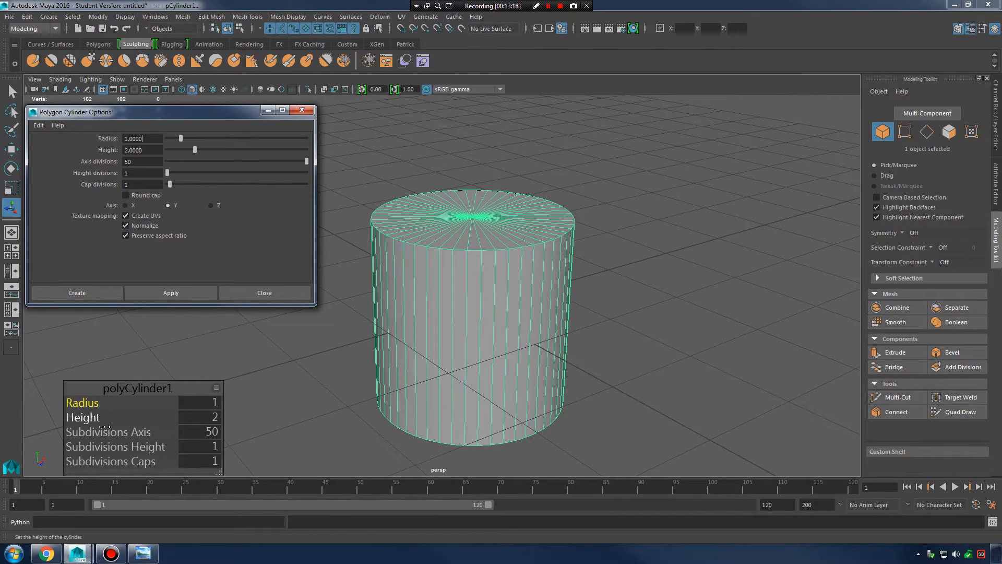
{"action": "left_click_drag", "start_coordinate": [96, 433], "coordinate": [17, 443]}
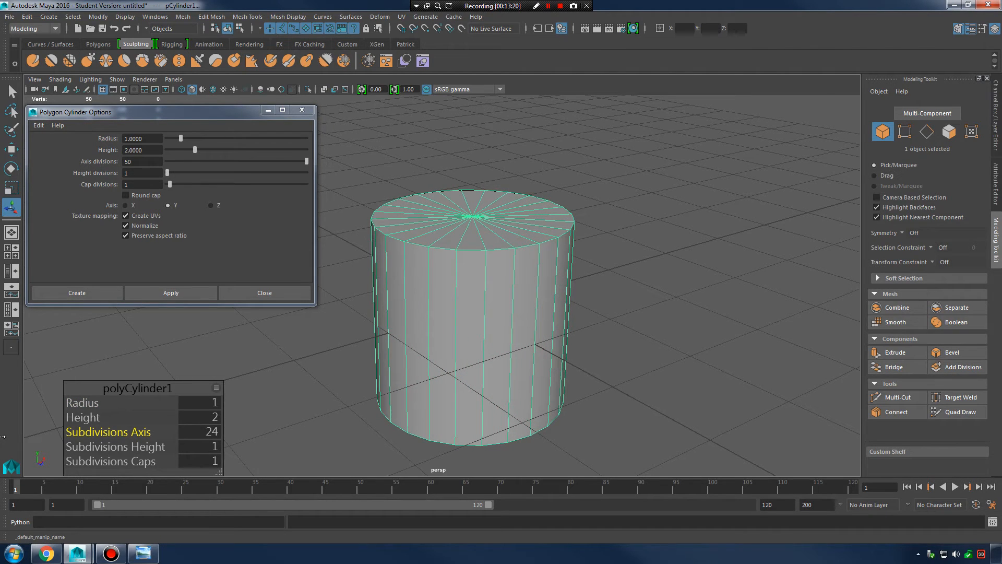
{"action": "left_click", "coordinate": [212, 431]}
{"action": "double_click", "coordinate": [198, 435]}
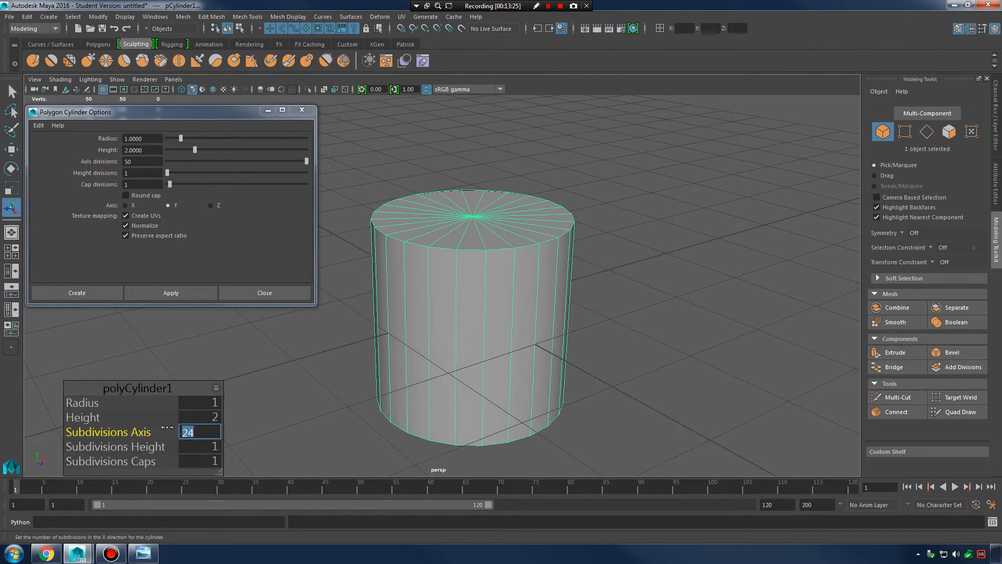
{"action": "type", "text": "8"}
{"action": "key", "text": "Return"}
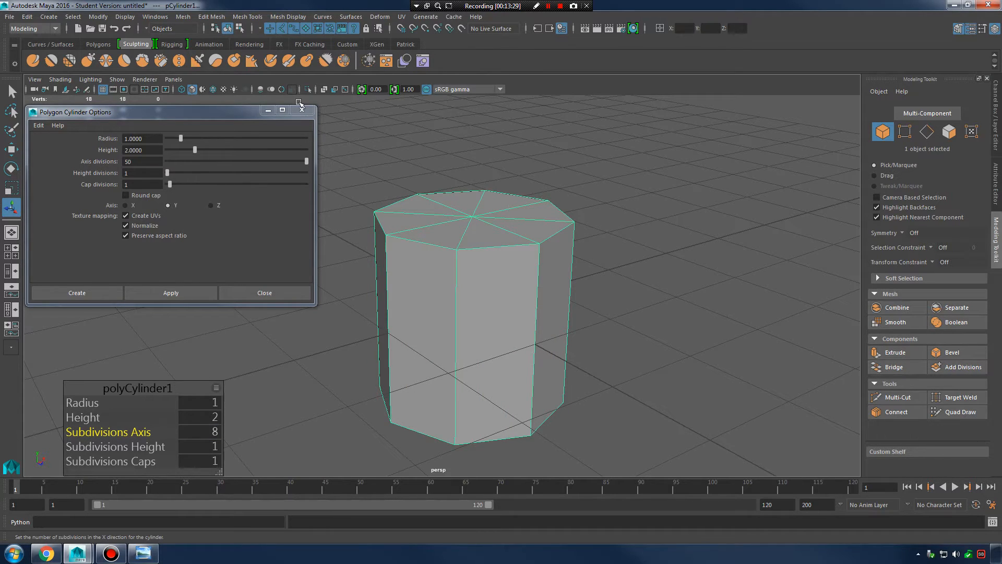
{"action": "left_click", "coordinate": [303, 110]}
- Scale the cylinder down uniformly to about 0.4 and stretch it vertically into a long, thin hammer handle
{"action": "mouse_move", "coordinate": [523, 270]}
{"action": "left_mouse_down", "text": "alt"}
{"action": "mouse_move", "coordinate": [521, 261]}
{"action": "mouse_move", "coordinate": [509, 281]}
{"action": "left_mouse_up", "text": "alt"}
{"action": "mouse_move", "coordinate": [505, 252]}
{"action": "right_mouse_down"}
{"action": "mouse_move", "coordinate": [471, 256]}
{"action": "mouse_move", "coordinate": [461, 271]}
{"action": "mouse_move", "coordinate": [491, 240]}
{"action": "right_mouse_up"}
{"action": "left_click_drag", "start_coordinate": [491, 316], "coordinate": [408, 307], "text": "alt"}
{"action": "key", "text": "r"}
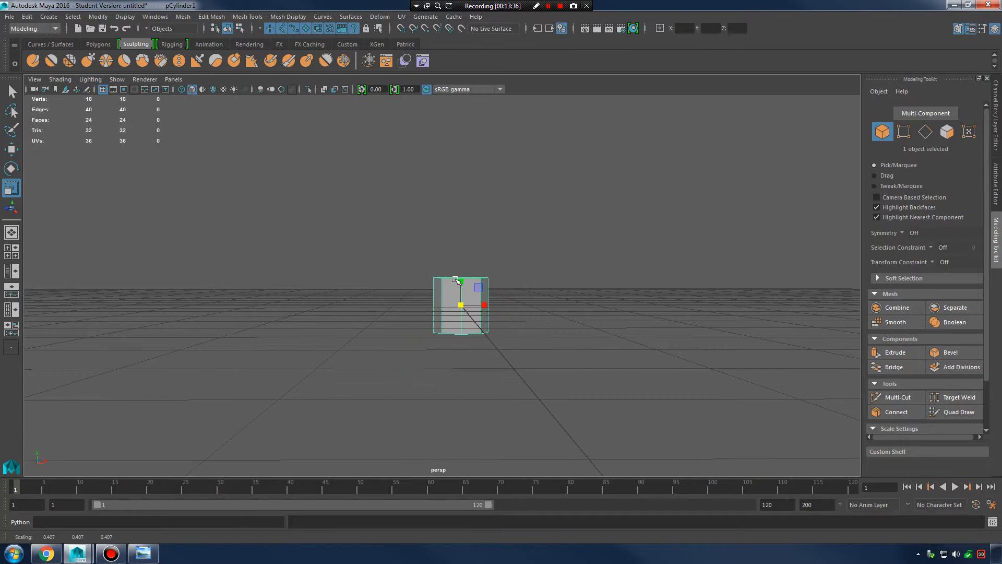
{"action": "left_click_drag", "start_coordinate": [460, 282], "coordinate": [498, 134]}
{"action": "scroll", "coordinate": [448, 219], "scroll_direction": "down", "scroll_amount": 3}
{"action": "left_click_drag", "start_coordinate": [448, 219], "coordinate": [467, 240], "text": "alt"}
{"action": "left_click_drag", "start_coordinate": [456, 275], "coordinate": [490, 263]}
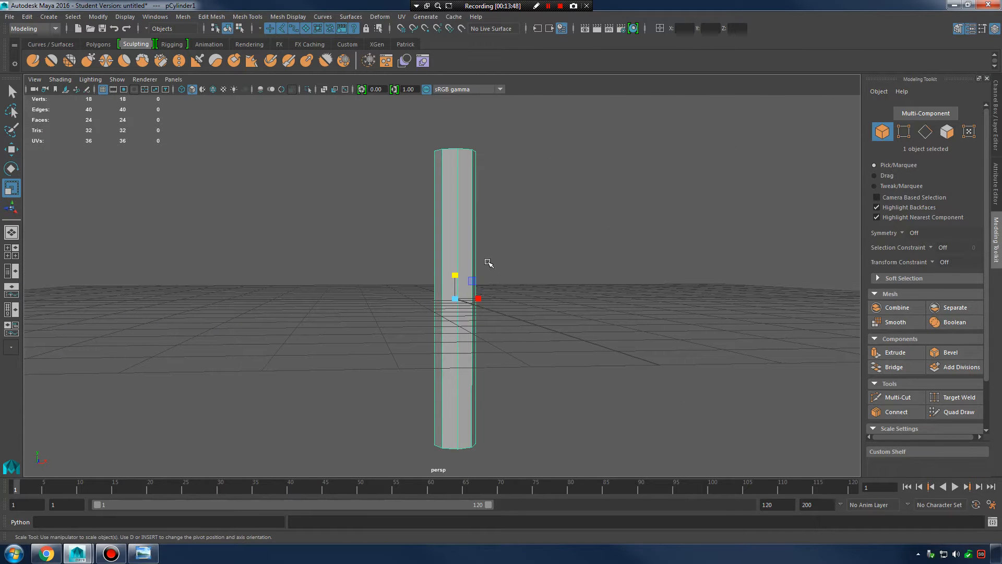
- Flatten the handle along its Z axis so that its cross-section is slightly oval
{"action": "right_click_drag", "start_coordinate": [469, 262], "coordinate": [334, 286], "text": "alt"}
{"action": "left_click_drag", "start_coordinate": [508, 299], "coordinate": [568, 322], "text": "alt"}
{"action": "right_click_drag", "start_coordinate": [568, 322], "coordinate": [573, 319], "text": "alt"}
{"action": "middle_click_drag", "start_coordinate": [573, 320], "coordinate": [571, 311], "text": "alt"}
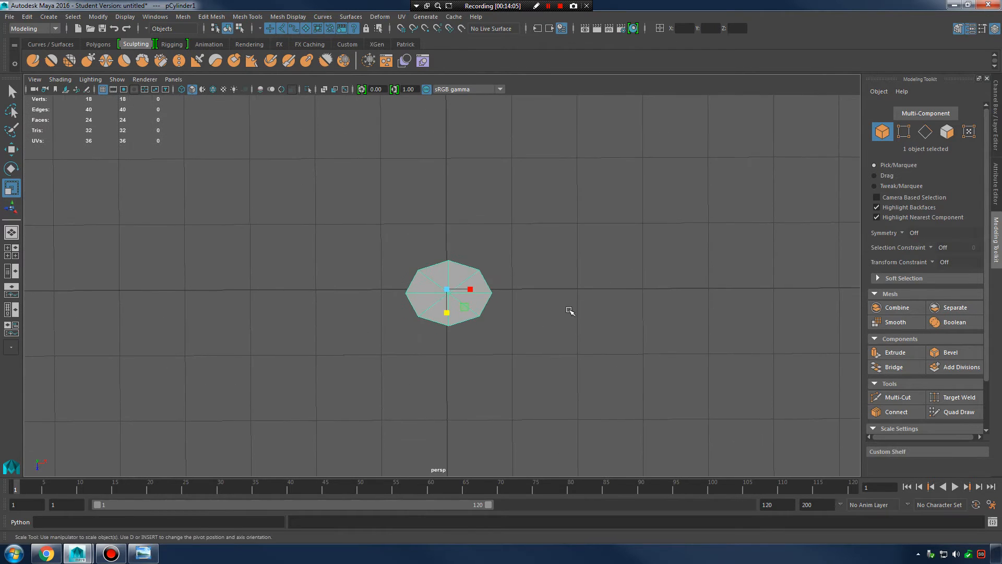
{"action": "right_click_drag", "start_coordinate": [571, 311], "coordinate": [675, 318], "text": "alt"}
{"action": "middle_click_drag", "start_coordinate": [624, 312], "coordinate": [619, 311], "text": "alt"}
{"action": "left_click_drag", "start_coordinate": [627, 334], "coordinate": [627, 291], "text": "alt"}
{"action": "right_click_drag", "start_coordinate": [626, 291], "coordinate": [445, 273], "text": "alt"}
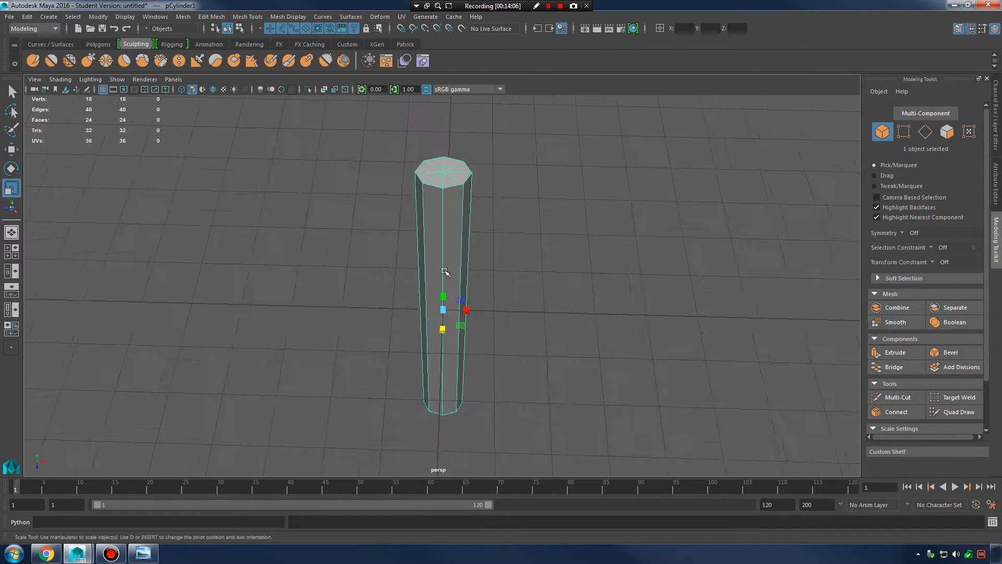
{"action": "left_click_drag", "start_coordinate": [445, 273], "coordinate": [521, 291], "text": "alt"}
- Check the hammer photo, insert an edge loop near the top of the handle and scale it inward
{"action": "left_click", "coordinate": [142, 553]}
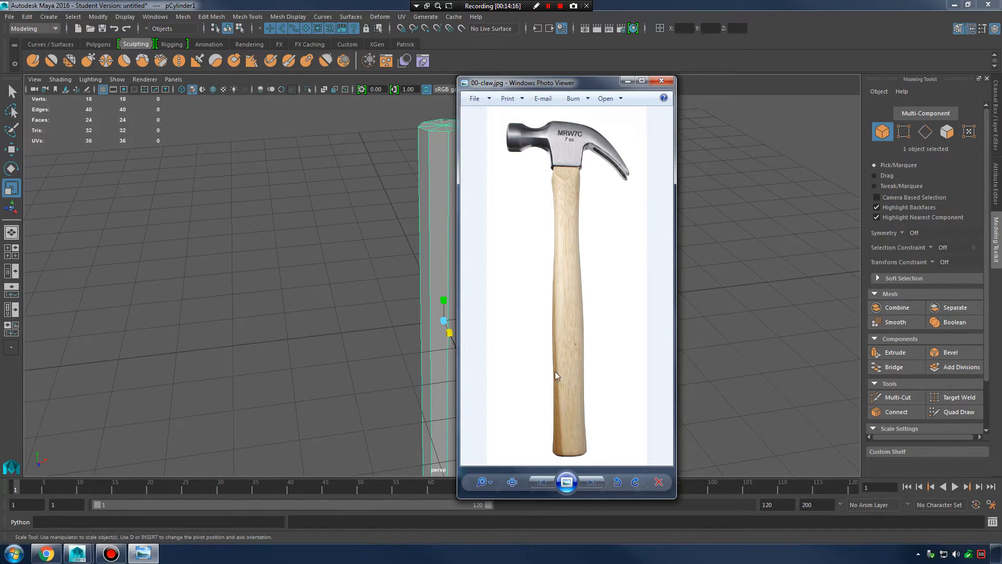
{"action": "left_click", "coordinate": [628, 81]}
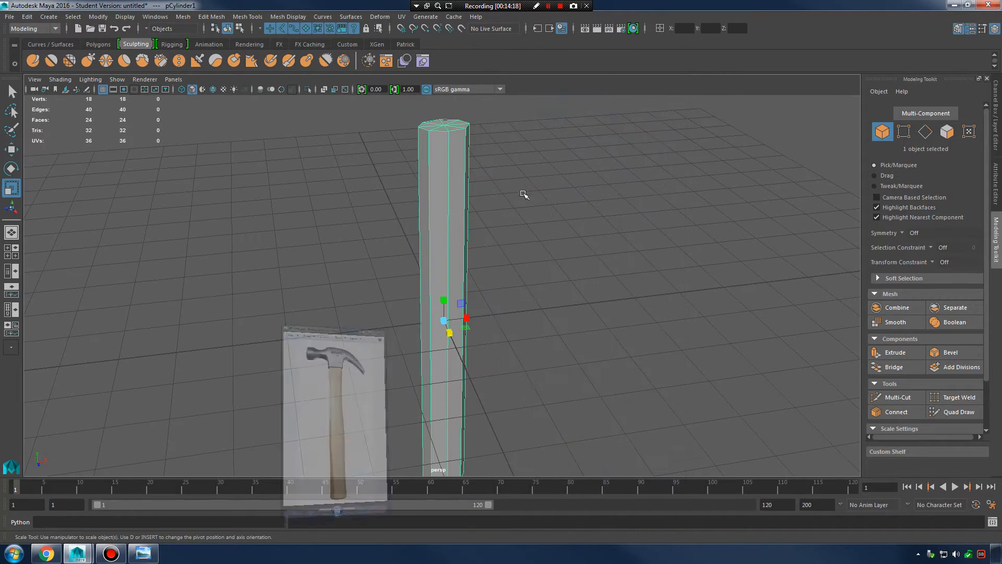
{"action": "left_click_drag", "start_coordinate": [465, 224], "coordinate": [443, 221], "text": "alt"}
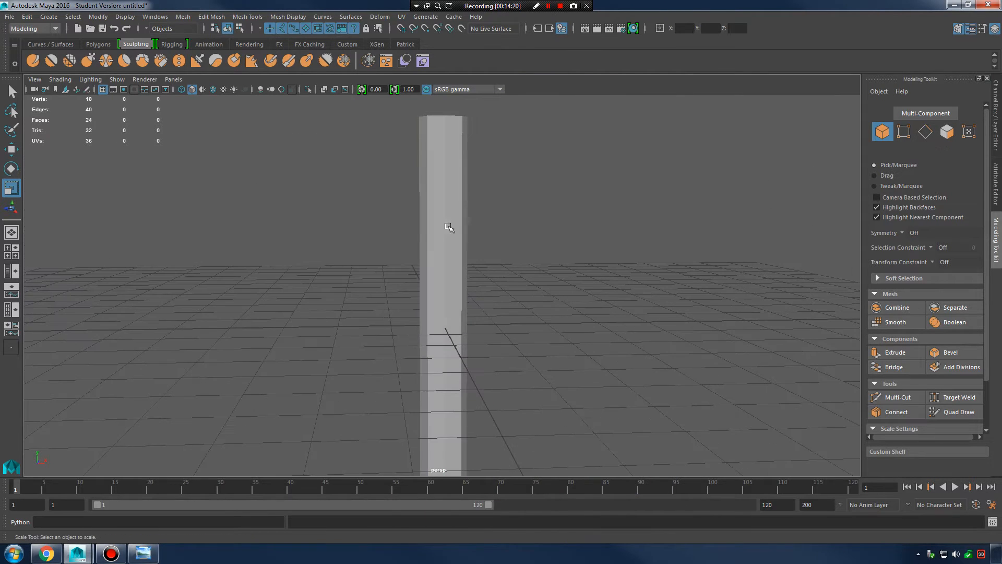
{"action": "right_click_drag", "start_coordinate": [446, 220], "coordinate": [391, 239], "text": "shift"}
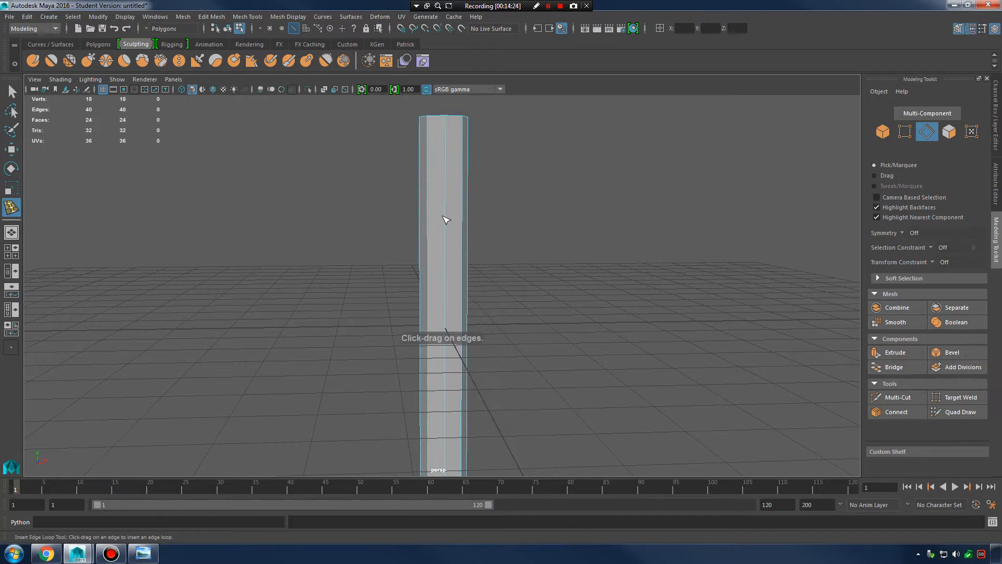
{"action": "key", "text": "r"}
{"action": "left_click_drag", "start_coordinate": [444, 212], "coordinate": [463, 250]}
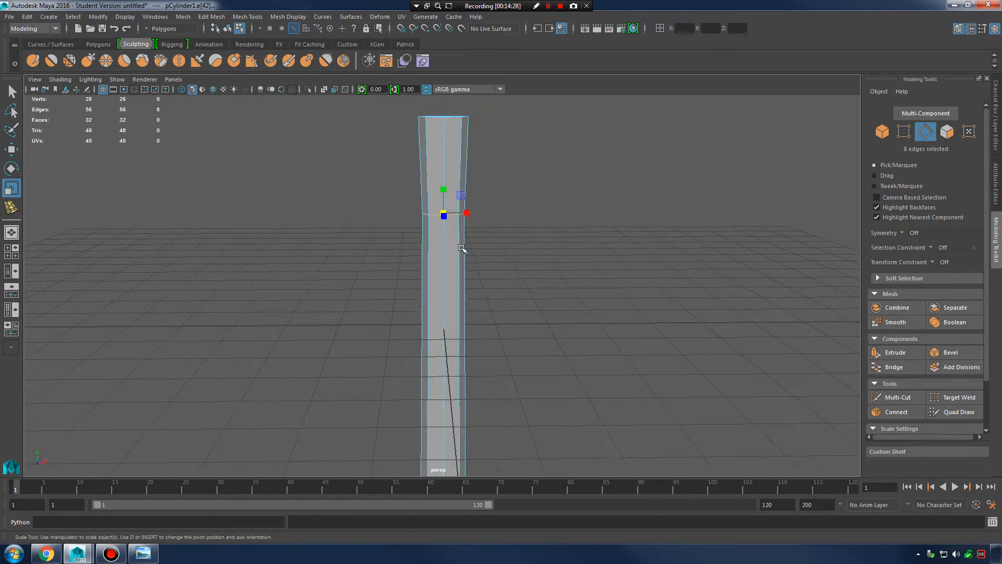
- Compare with the hammer photo again, insert a second edge loop below the first and scale it slightly outward
{"action": "middle_click_drag", "start_coordinate": [466, 322], "coordinate": [396, 367], "text": "alt"}
{"action": "left_click", "coordinate": [144, 554]}
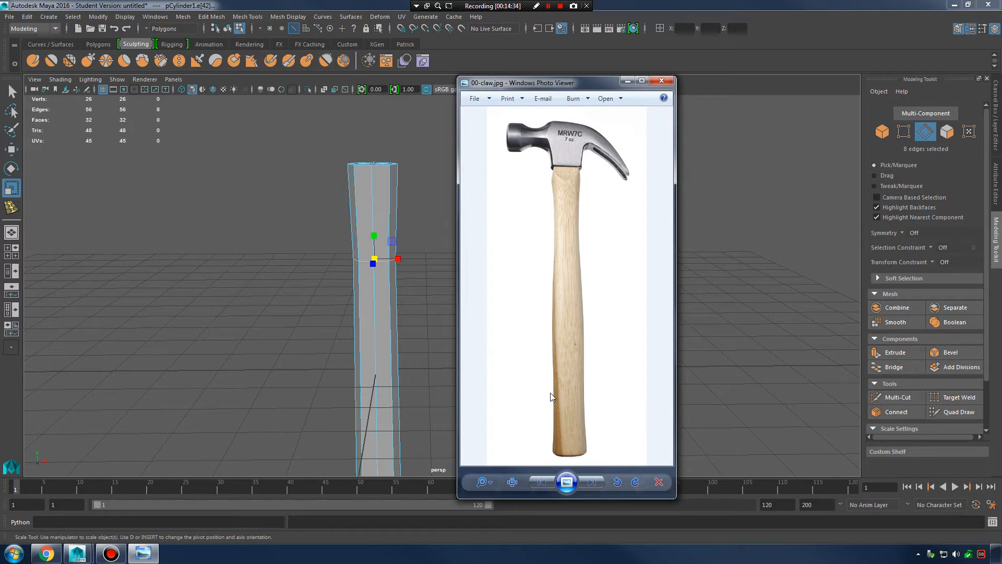
{"action": "left_click", "coordinate": [627, 81]}
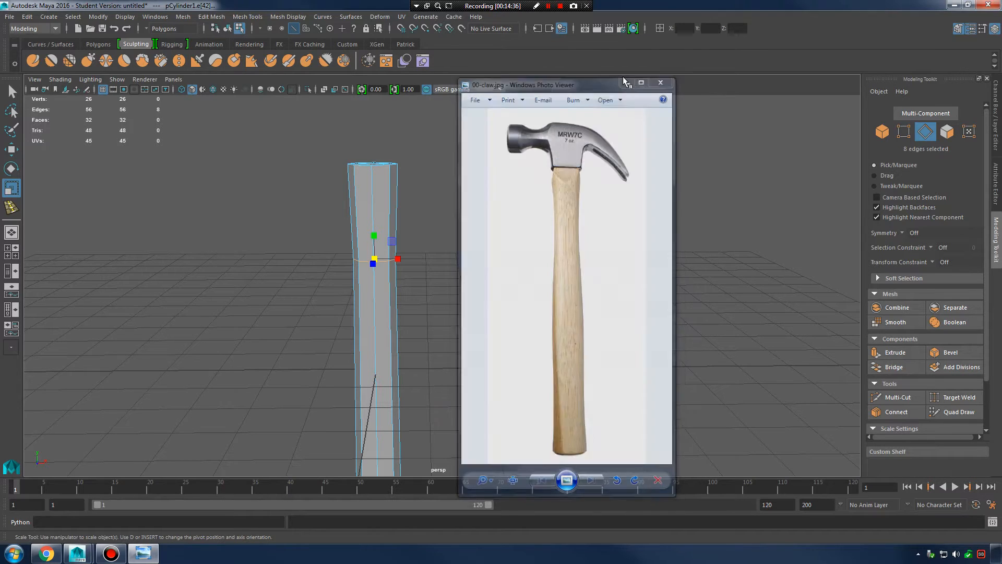
{"action": "middle_click_drag", "start_coordinate": [449, 307], "coordinate": [480, 217], "text": "alt"}
{"action": "key", "text": "y"}
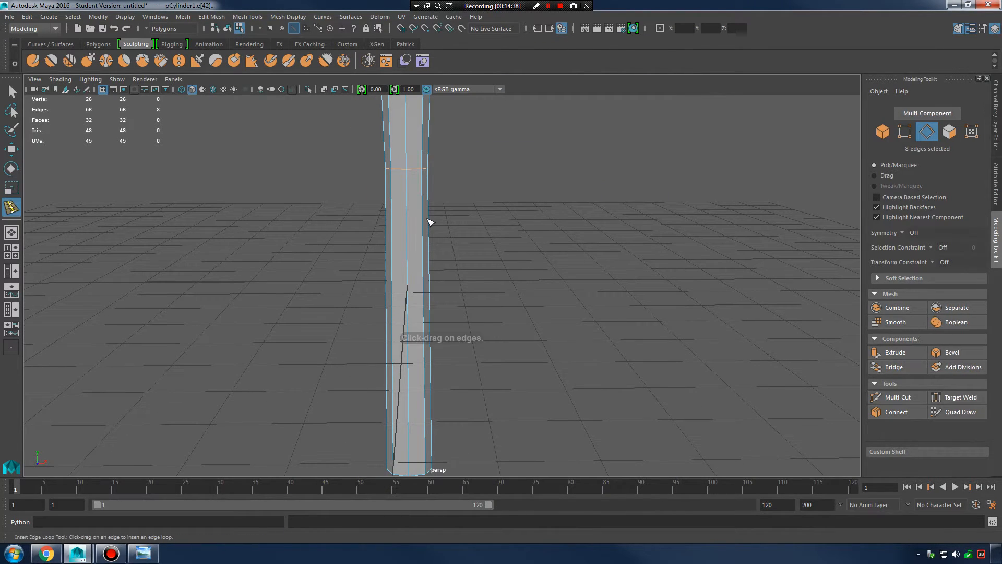
{"action": "left_click", "coordinate": [425, 229]}
{"action": "key", "text": "r"}
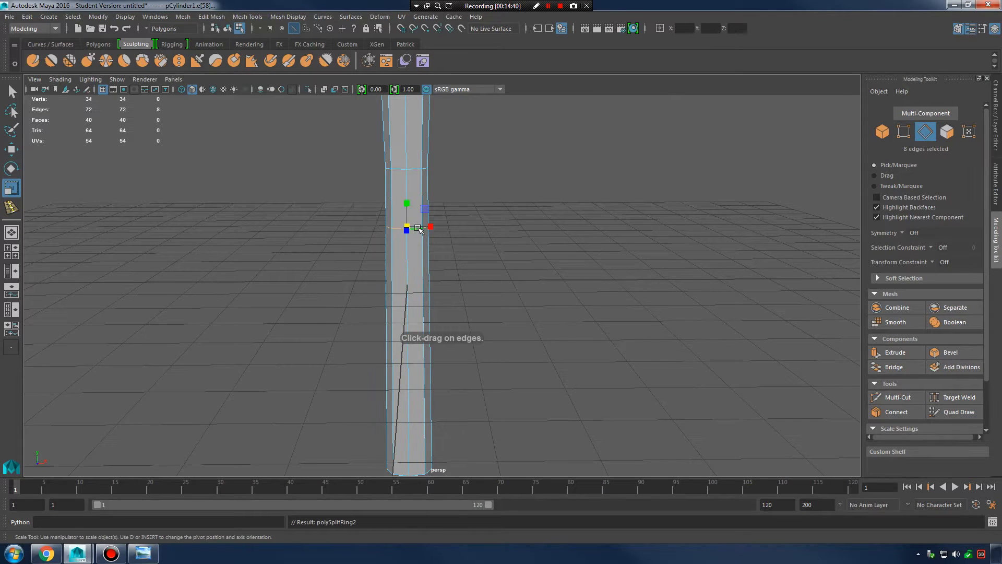
{"action": "mouse_move", "coordinate": [415, 227]}
{"action": "left_mouse_down", "text": "alt"}
{"action": "mouse_move", "coordinate": [460, 220]}
{"action": "mouse_move", "coordinate": [409, 225]}
{"action": "left_mouse_up", "text": "alt"}
{"action": "left_click_drag", "start_coordinate": [472, 242], "coordinate": [414, 253], "text": "alt"}
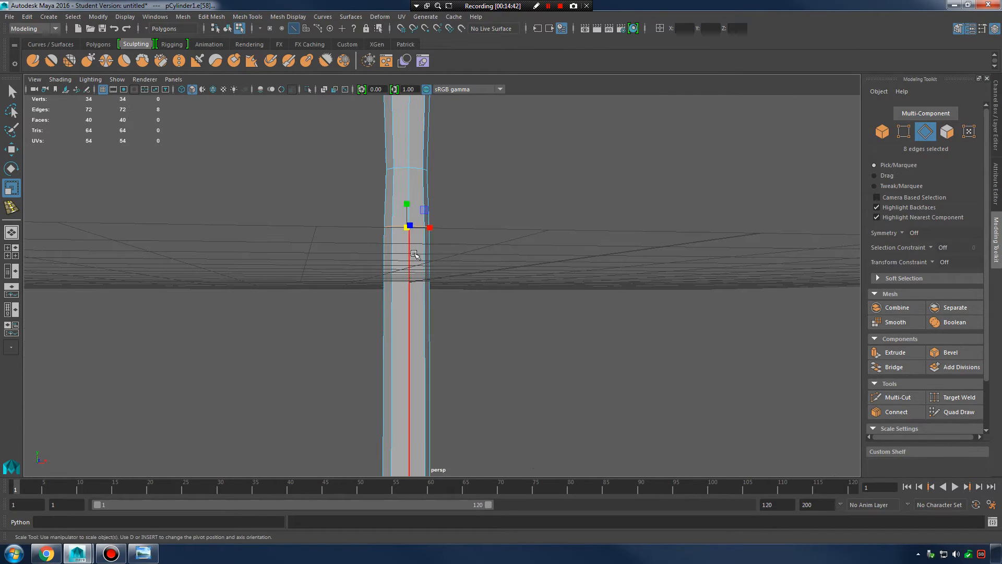
- Insert a third edge loop on the lower part of the handle and narrow it horizontally to about 0.9
{"action": "key", "text": "y"}
{"action": "left_click_drag", "start_coordinate": [413, 322], "coordinate": [413, 327]}
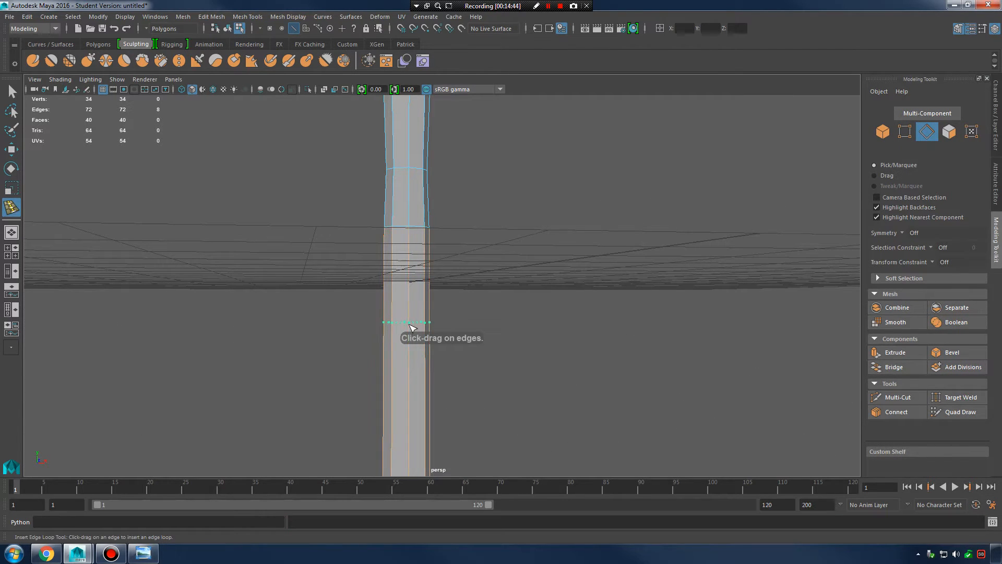
{"action": "left_click_drag", "start_coordinate": [413, 375], "coordinate": [418, 315]}
{"action": "key", "text": "r"}
{"action": "key", "text": "w"}
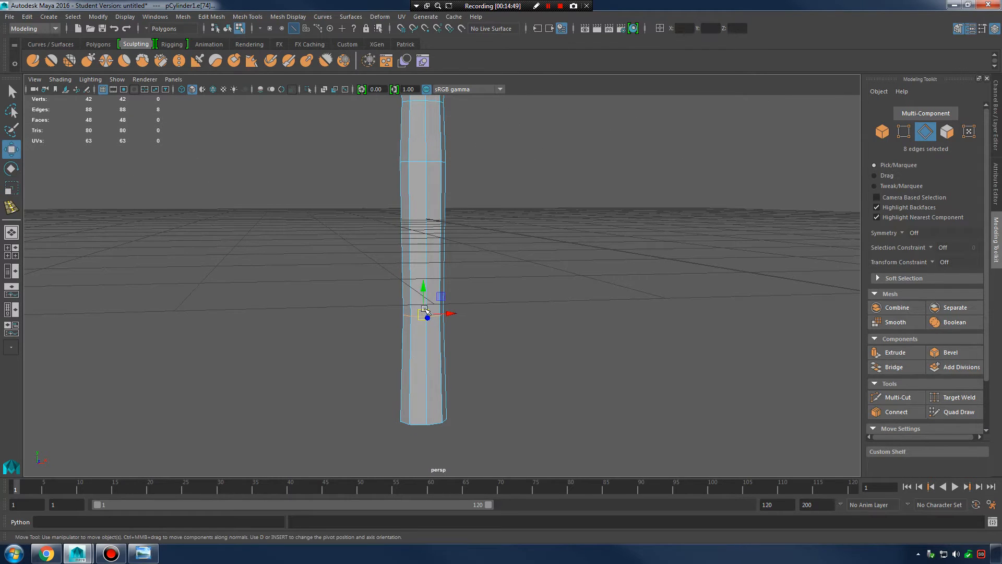
{"action": "key", "text": "r"}
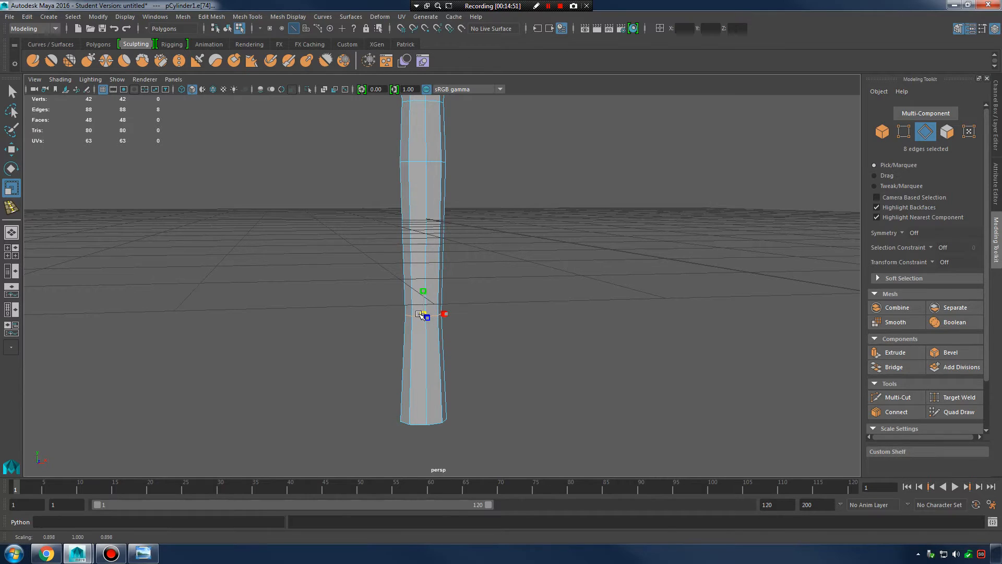
{"action": "mouse_move", "coordinate": [440, 274]}
{"action": "left_mouse_down", "text": "alt"}
{"action": "mouse_move", "coordinate": [466, 297]}
{"action": "mouse_move", "coordinate": [459, 272]}
{"action": "left_mouse_up", "text": "alt"}
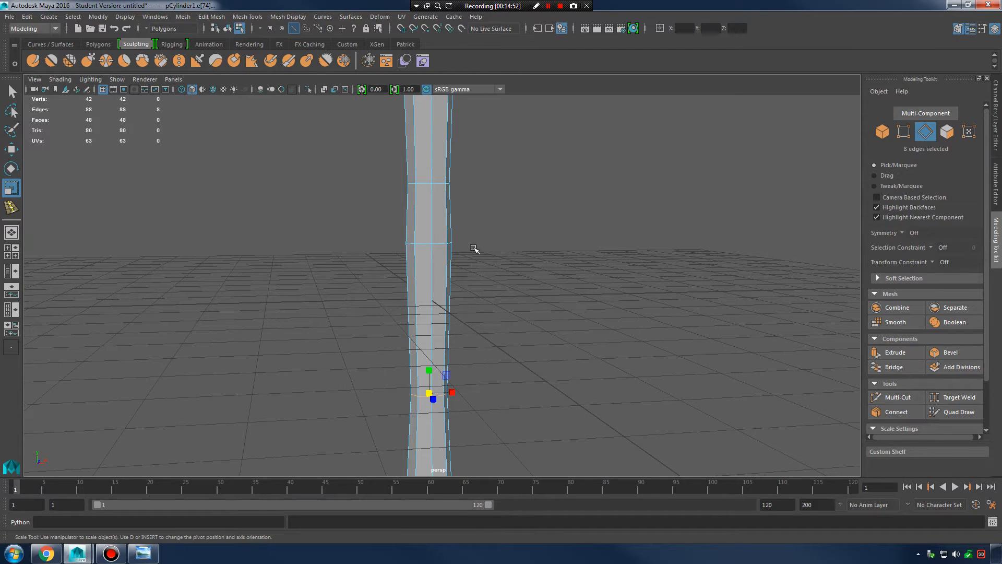
- Preview the handle with smoothing and examine its silhouette from the side and the front
{"action": "right_click_drag", "start_coordinate": [412, 205], "coordinate": [463, 191]}
{"action": "middle_click_drag", "start_coordinate": [537, 199], "coordinate": [560, 280], "text": "alt"}
{"action": "key", "text": "3"}
{"action": "left_click", "coordinate": [590, 206]}
{"action": "middle_click_drag", "start_coordinate": [593, 201], "coordinate": [620, 213], "text": "alt"}
{"action": "left_click_drag", "start_coordinate": [619, 213], "coordinate": [432, 210], "text": "alt"}
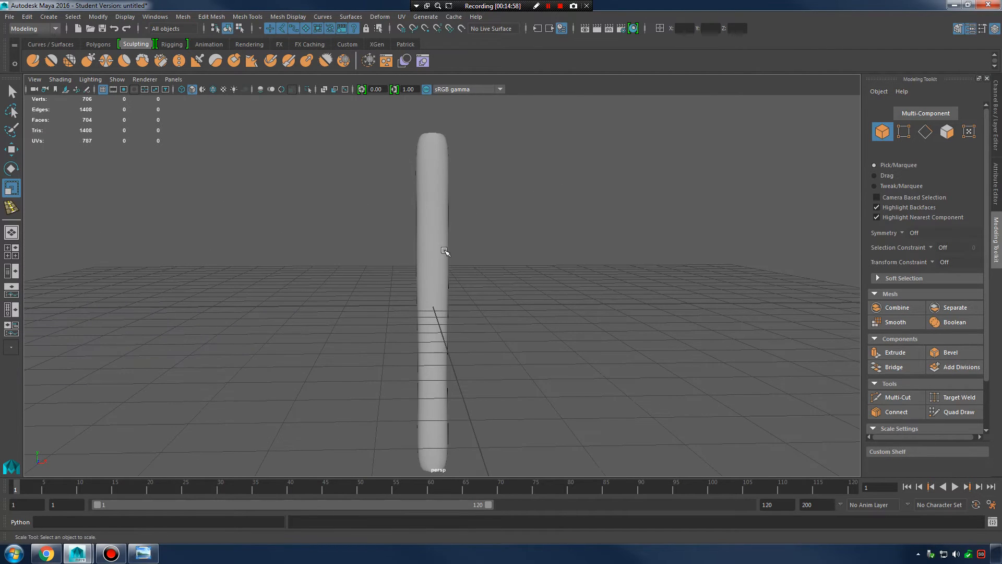
{"action": "left_click", "coordinate": [443, 251]}
{"action": "key", "text": "1"}
{"action": "key", "text": "3"}
{"action": "left_click", "coordinate": [541, 237]}
{"action": "left_click", "coordinate": [432, 214]}
- Return to the unsmoothed mesh and move the uppermost inserted vertex ring up towards the handle's top end
{"action": "middle_click_drag", "start_coordinate": [461, 247], "coordinate": [486, 291], "text": "alt"}
{"action": "key", "text": "1"}
{"action": "right_click_drag", "start_coordinate": [486, 291], "coordinate": [444, 220], "text": "alt"}
{"action": "left_click_drag", "start_coordinate": [407, 209], "coordinate": [504, 241]}
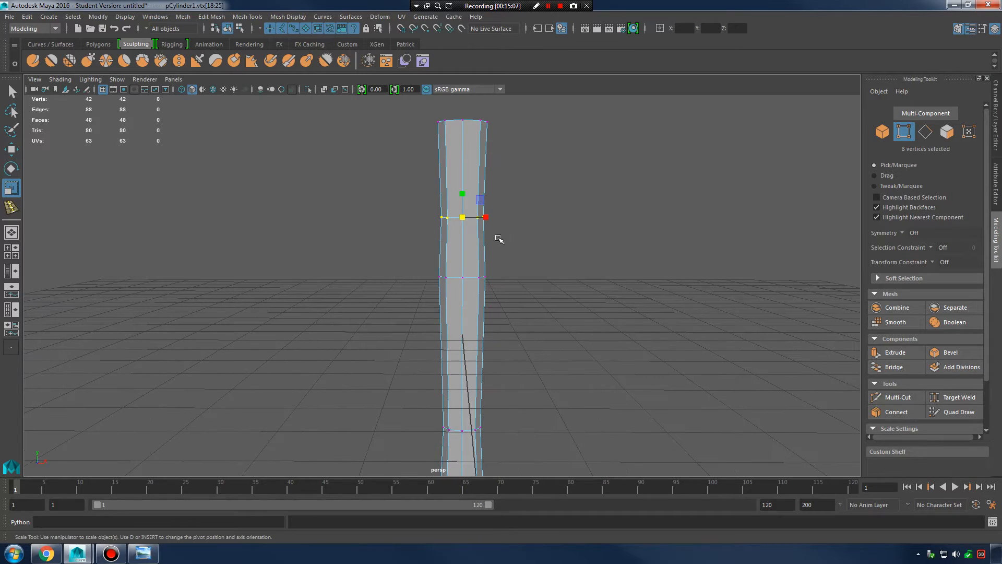
{"action": "right_click_drag", "start_coordinate": [465, 226], "coordinate": [424, 228]}
{"action": "key", "text": "w"}
{"action": "mouse_move", "coordinate": [463, 189]}
{"action": "left_mouse_down"}
{"action": "mouse_move", "coordinate": [461, 171]}
{"action": "mouse_move", "coordinate": [456, 199]}
{"action": "left_mouse_up"}
- Move the second vertex ring from the top of the handle upward along the Y axis
{"action": "key", "text": "r"}
{"action": "left_click_drag", "start_coordinate": [410, 245], "coordinate": [557, 327]}
{"action": "key", "text": "w"}
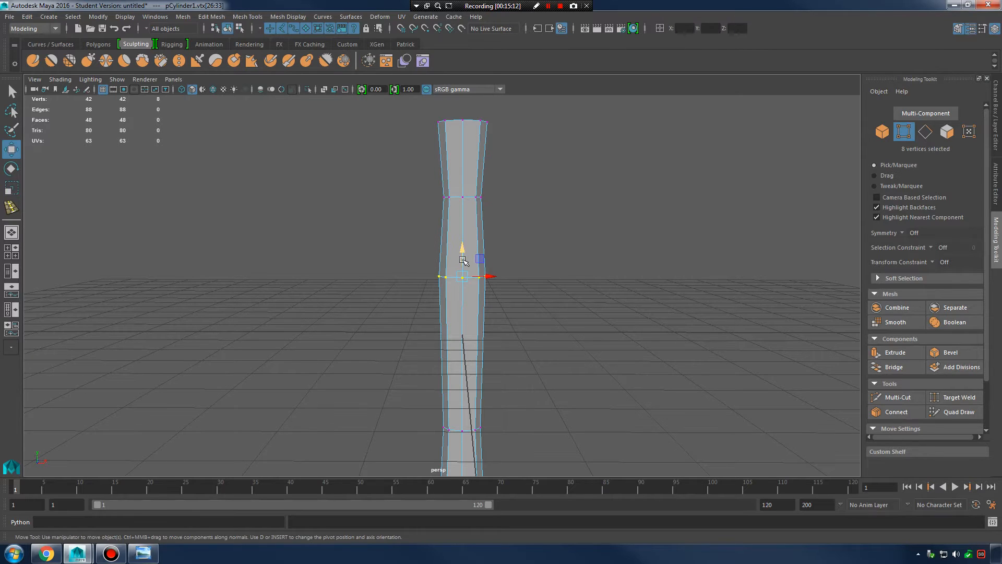
{"action": "left_click_drag", "start_coordinate": [463, 260], "coordinate": [462, 238]}
- Insert an edge loop around the middle of the handle, widen it slightly and shift it down a little
{"action": "middle_click_drag", "start_coordinate": [470, 319], "coordinate": [469, 266], "text": "alt"}
{"action": "right_click_drag", "start_coordinate": [466, 256], "coordinate": [459, 284]}
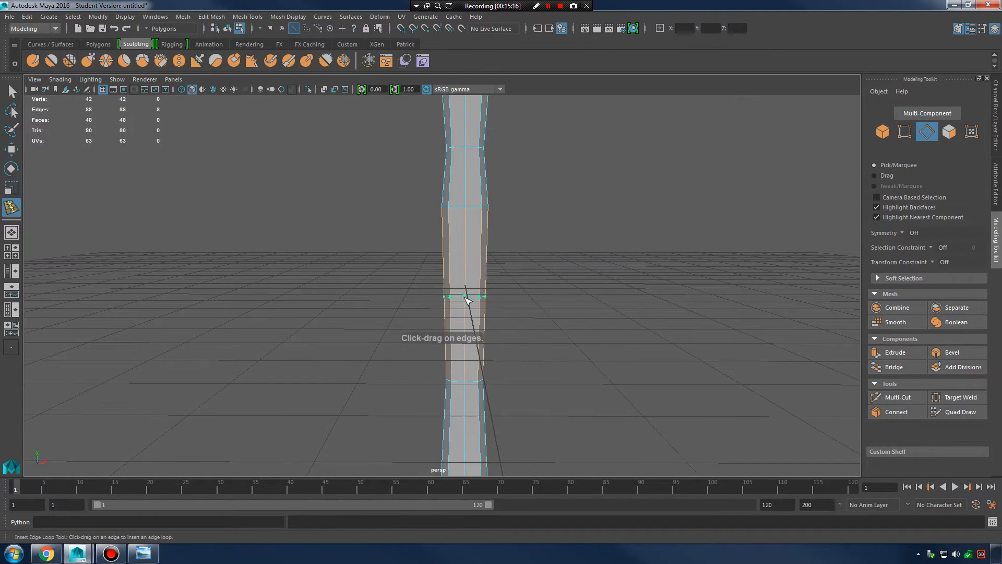
{"action": "left_click", "coordinate": [467, 296]}
{"action": "key", "text": "r"}
{"action": "key", "text": "w"}
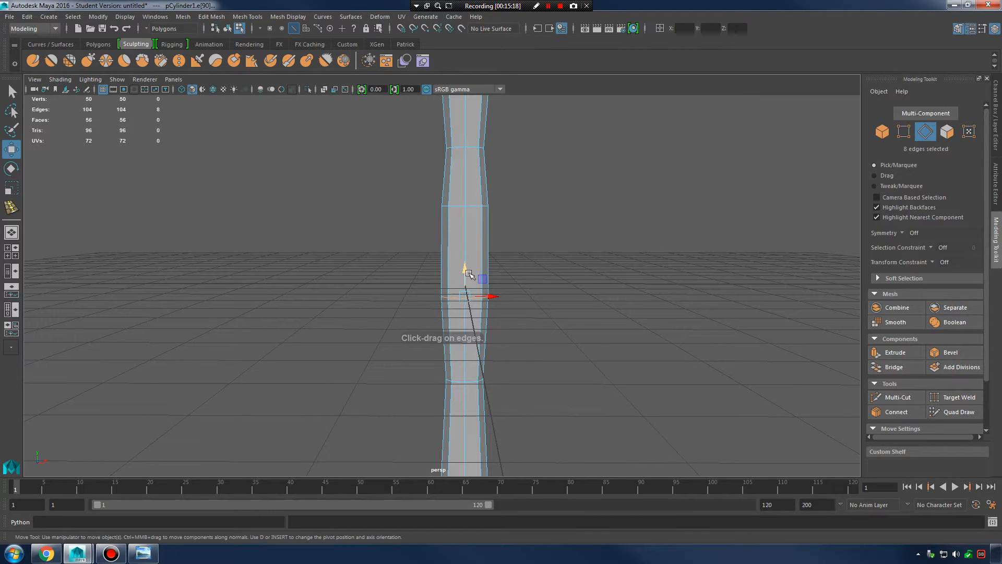
{"action": "left_click_drag", "start_coordinate": [467, 273], "coordinate": [467, 281]}
- Move the lowest inserted vertex ring down along the handle and preview the smoothed shape
{"action": "middle_click_drag", "start_coordinate": [472, 298], "coordinate": [464, 238], "text": "alt"}
{"action": "right_click_drag", "start_coordinate": [459, 321], "coordinate": [401, 253]}
{"action": "left_click_drag", "start_coordinate": [381, 290], "coordinate": [572, 364]}
{"action": "mouse_move", "coordinate": [460, 296]}
{"action": "left_mouse_down"}
{"action": "mouse_move", "coordinate": [462, 327]}
{"action": "mouse_move", "coordinate": [464, 310]}
{"action": "left_mouse_up"}
{"action": "middle_click_drag", "start_coordinate": [488, 320], "coordinate": [486, 428], "text": "alt"}
{"action": "key", "text": "3"}
{"action": "right_click_drag", "start_coordinate": [631, 322], "coordinate": [569, 319], "text": "alt"}
{"action": "middle_click_drag", "start_coordinate": [480, 362], "coordinate": [481, 288], "text": "alt"}
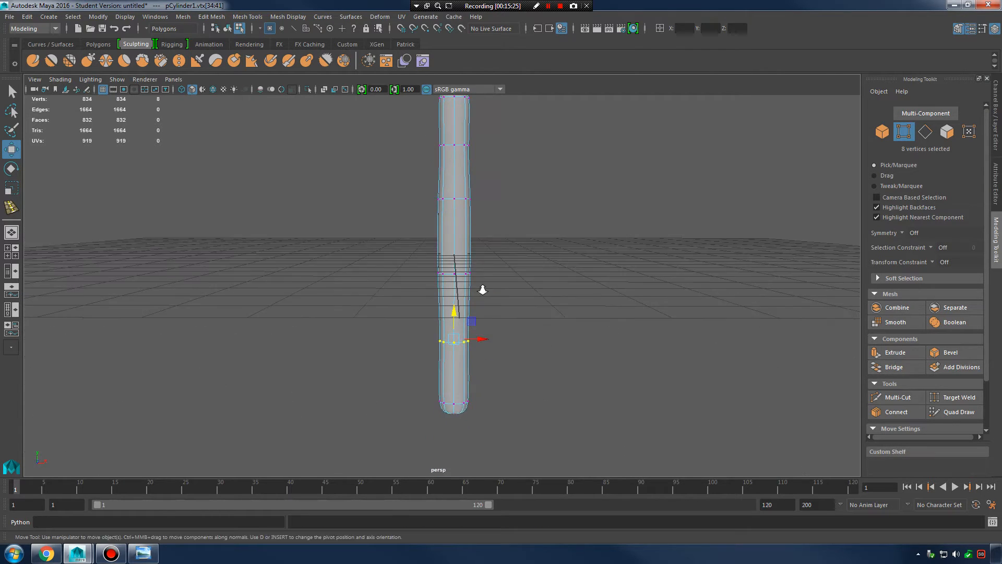
- Scale the vertices at the bottom end of the handle slightly outward in the unsmoothed mesh
{"action": "right_click_drag", "start_coordinate": [481, 288], "coordinate": [553, 308], "text": "alt"}
{"action": "left_click", "coordinate": [471, 436]}
{"action": "key", "text": "1"}
{"action": "middle_click_drag", "start_coordinate": [474, 413], "coordinate": [465, 349], "text": "alt"}
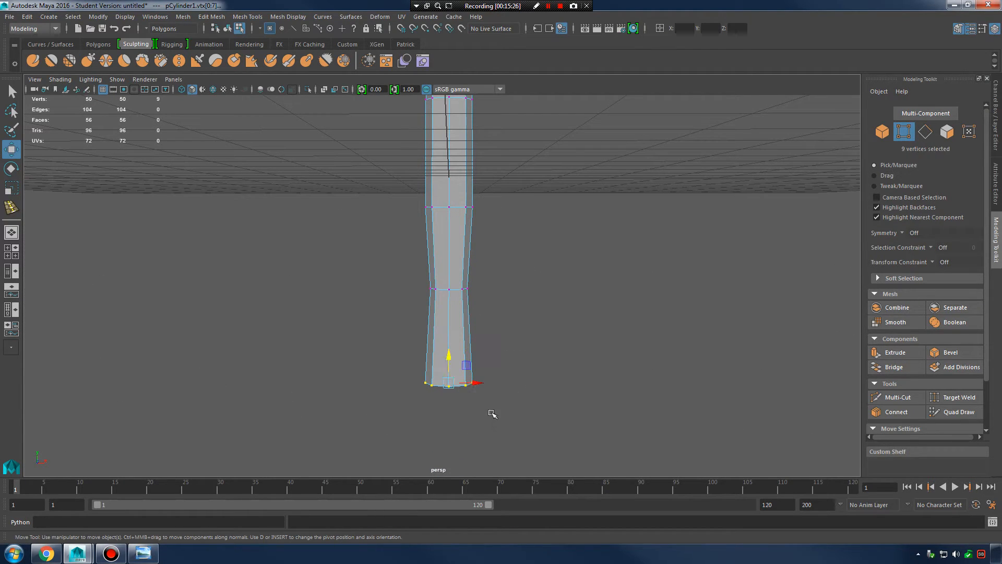
{"action": "key", "text": "r"}
{"action": "left_click_drag", "start_coordinate": [449, 383], "coordinate": [453, 385]}
- Insert an edge loop just above the handle's bottom end, scale it slightly outward and preview it smoothed
{"action": "right_click_drag", "start_coordinate": [459, 335], "coordinate": [414, 343]}
{"action": "left_click", "coordinate": [445, 325]}
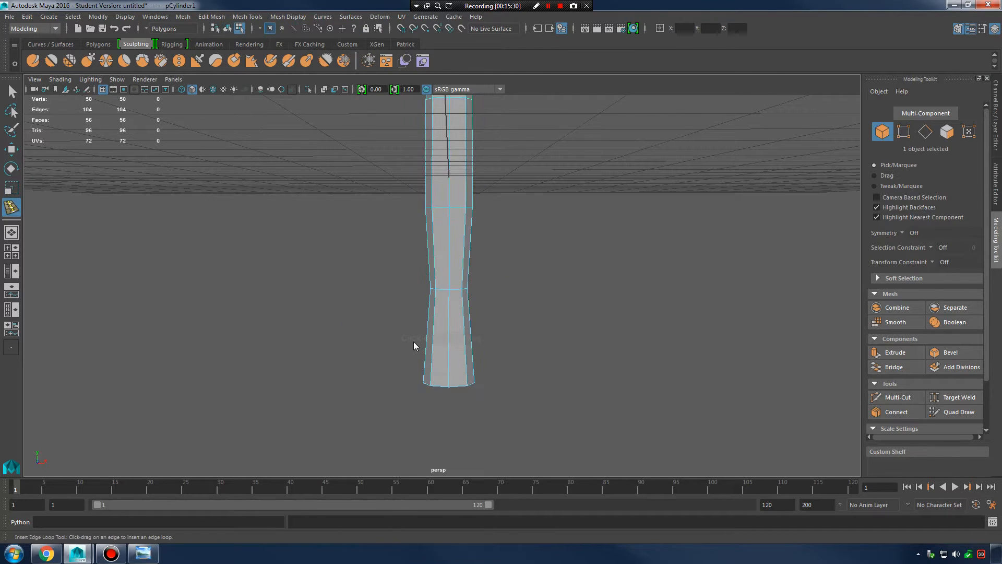
{"action": "left_click", "coordinate": [454, 377]}
{"action": "key", "text": "r"}
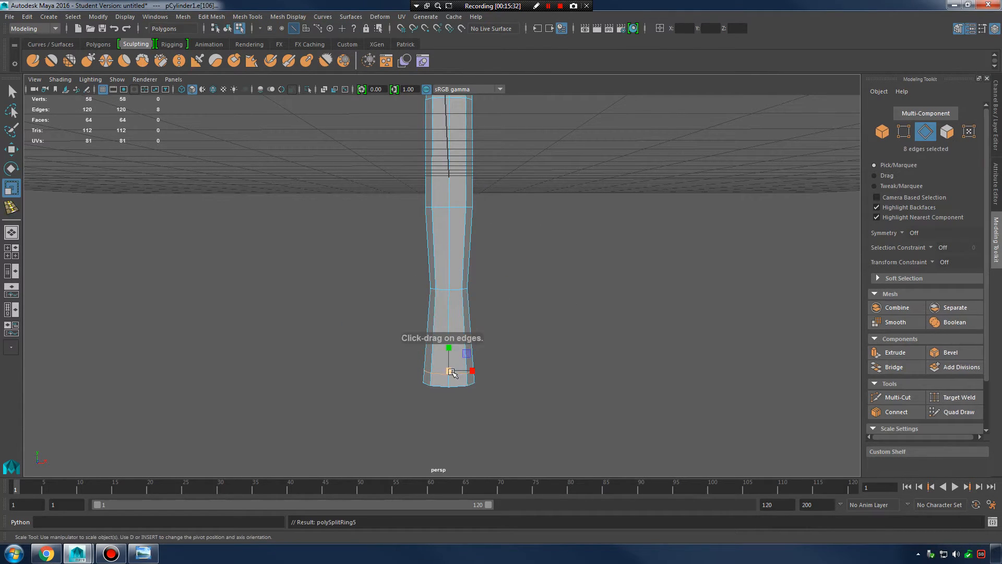
{"action": "left_click_drag", "start_coordinate": [452, 372], "coordinate": [455, 375]}
{"action": "key", "text": "3"}
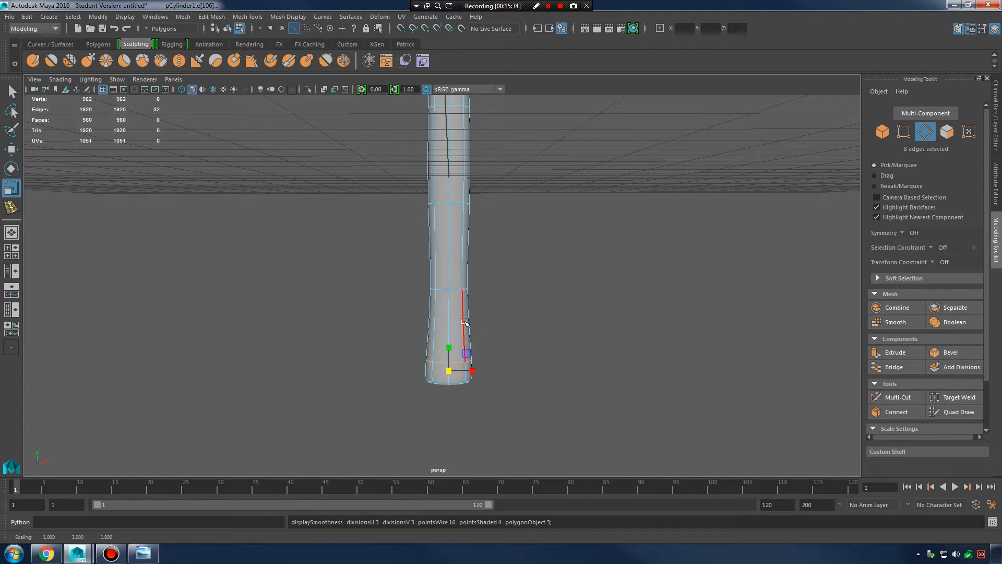
- Inspect the smoothed handle from several angles and compare it with the claw hammer photo
{"action": "right_click_drag", "start_coordinate": [453, 252], "coordinate": [501, 237]}
{"action": "left_click", "coordinate": [607, 275]}
{"action": "left_click_drag", "start_coordinate": [607, 275], "coordinate": [425, 338], "text": "alt"}
{"action": "left_click", "coordinate": [470, 298]}
{"action": "left_click_drag", "start_coordinate": [492, 340], "coordinate": [514, 346], "text": "alt"}
{"action": "key", "text": "1"}
{"action": "middle_click_drag", "start_coordinate": [515, 347], "coordinate": [566, 364], "text": "alt"}
{"action": "key", "text": "3"}
{"action": "left_click_drag", "start_coordinate": [532, 365], "coordinate": [513, 345], "text": "alt"}
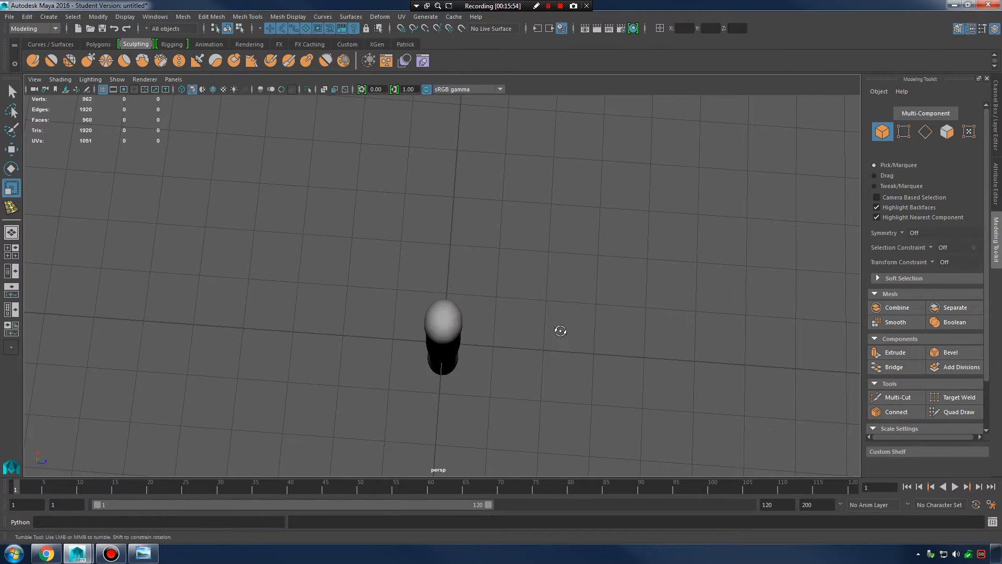
{"action": "left_click_drag", "start_coordinate": [559, 331], "coordinate": [419, 311], "text": "alt"}
{"action": "key", "text": "1"}
{"action": "key", "text": "3"}
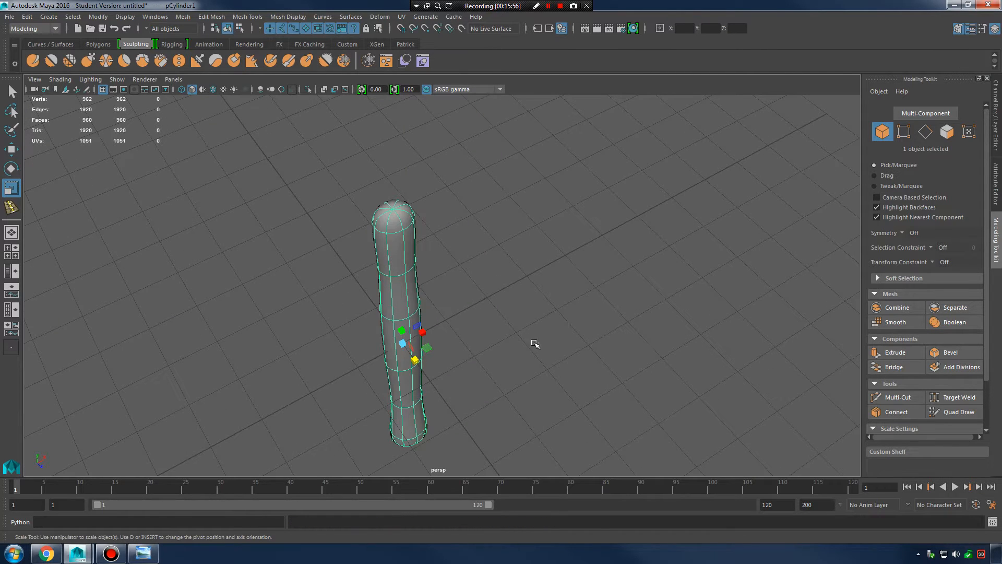
{"action": "left_click", "coordinate": [534, 344]}
{"action": "left_click_drag", "start_coordinate": [535, 347], "coordinate": [585, 386], "text": "alt"}
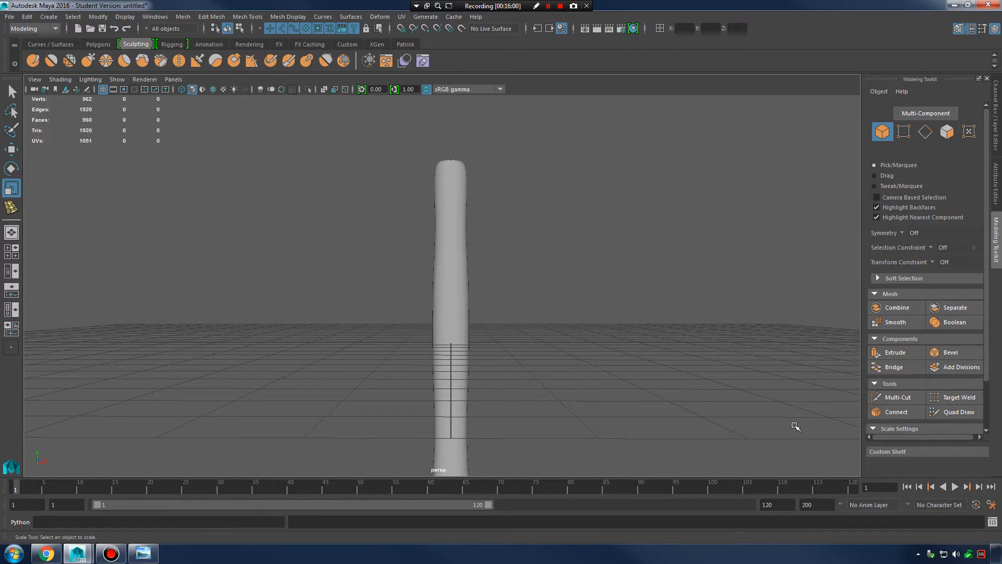
{"action": "left_click", "coordinate": [143, 553]}
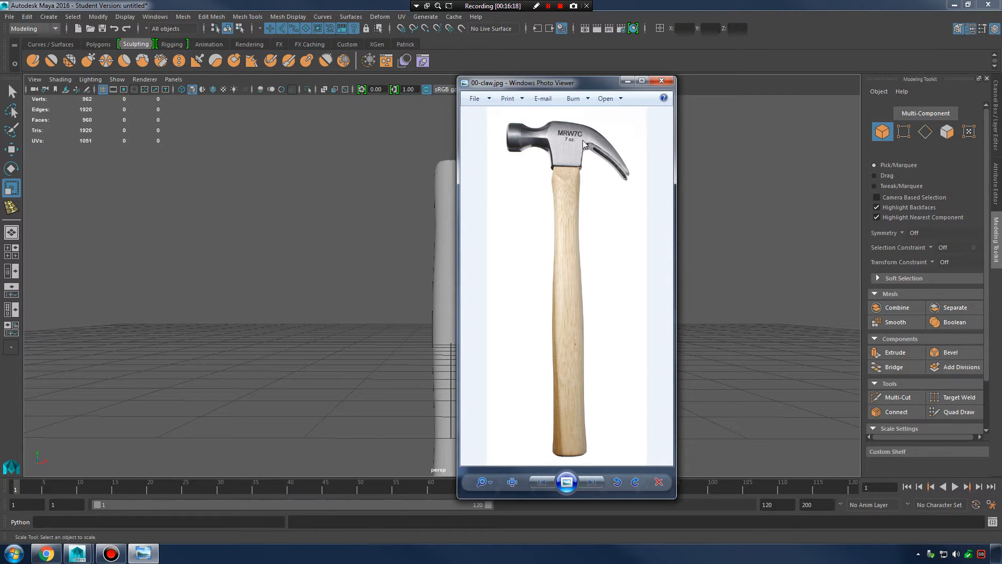
{"action": "left_click", "coordinate": [626, 81]}
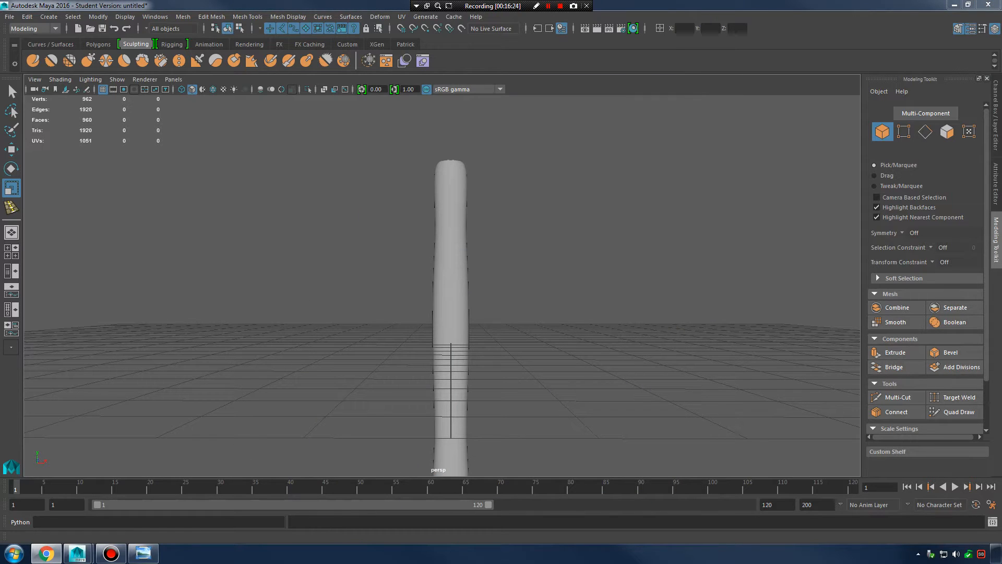
- Select only the eight top cap faces of the unsmoothed handle, extrude them and scale the extrusion outward into a rim
{"action": "left_click", "coordinate": [441, 201]}
{"action": "left_click_drag", "start_coordinate": [506, 194], "coordinate": [499, 262], "text": "alt"}
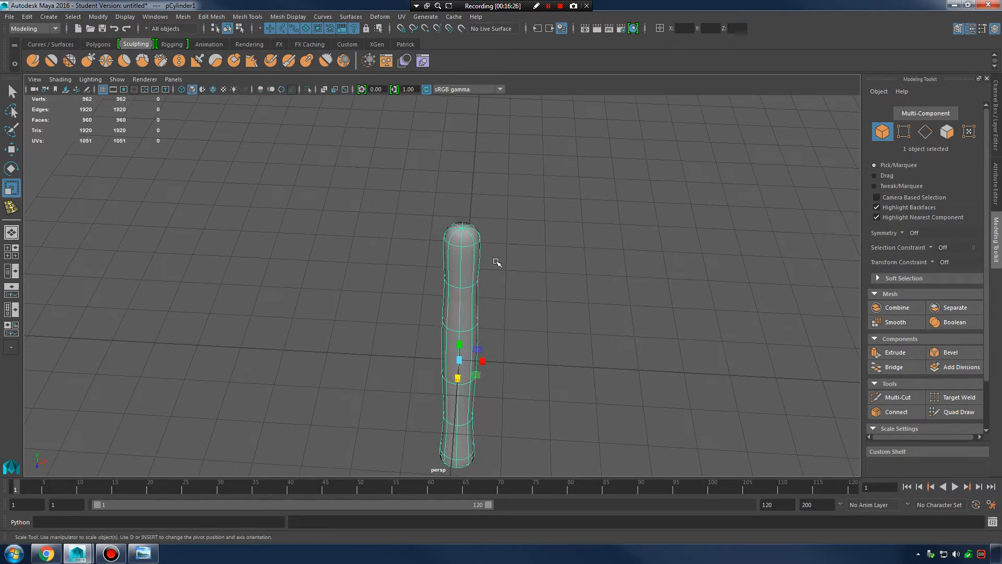
{"action": "key", "text": "1"}
{"action": "right_click_drag", "start_coordinate": [514, 264], "coordinate": [638, 287], "text": "alt"}
{"action": "middle_click_drag", "start_coordinate": [637, 286], "coordinate": [614, 329], "text": "alt"}
{"action": "right_click_drag", "start_coordinate": [614, 329], "coordinate": [659, 309], "text": "alt"}
{"action": "right_click_drag", "start_coordinate": [454, 198], "coordinate": [455, 228]}
{"action": "left_click_drag", "start_coordinate": [469, 252], "coordinate": [478, 222], "text": "alt"}
{"action": "middle_click_drag", "start_coordinate": [478, 222], "coordinate": [456, 263], "text": "alt"}
{"action": "left_click_drag", "start_coordinate": [456, 264], "coordinate": [379, 316], "text": "alt"}
{"action": "middle_click_drag", "start_coordinate": [459, 347], "coordinate": [454, 297], "text": "alt"}
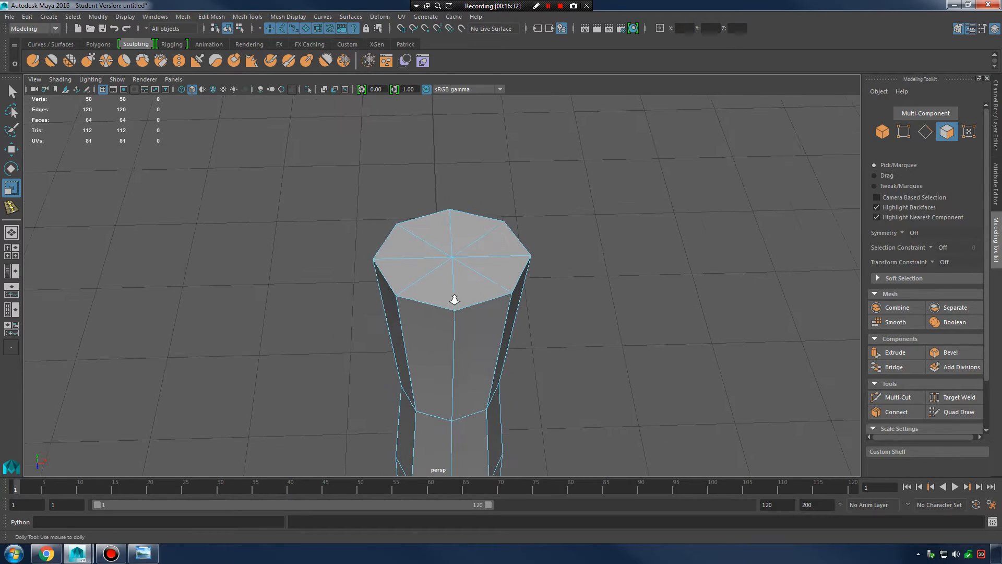
{"action": "right_click_drag", "start_coordinate": [454, 297], "coordinate": [581, 226], "text": "alt"}
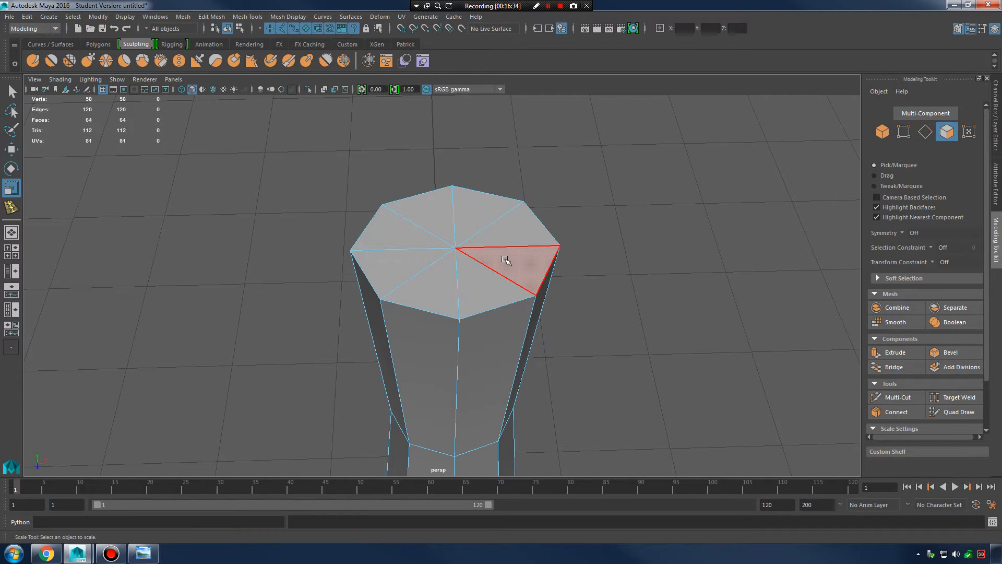
{"action": "right_click_drag", "start_coordinate": [509, 260], "coordinate": [503, 253], "text": "alt"}
{"action": "left_click_drag", "start_coordinate": [504, 253], "coordinate": [495, 235], "text": "alt"}
{"action": "middle_click_drag", "start_coordinate": [495, 235], "coordinate": [488, 268], "text": "alt"}
{"action": "right_click_drag", "start_coordinate": [488, 268], "coordinate": [561, 296], "text": "alt"}
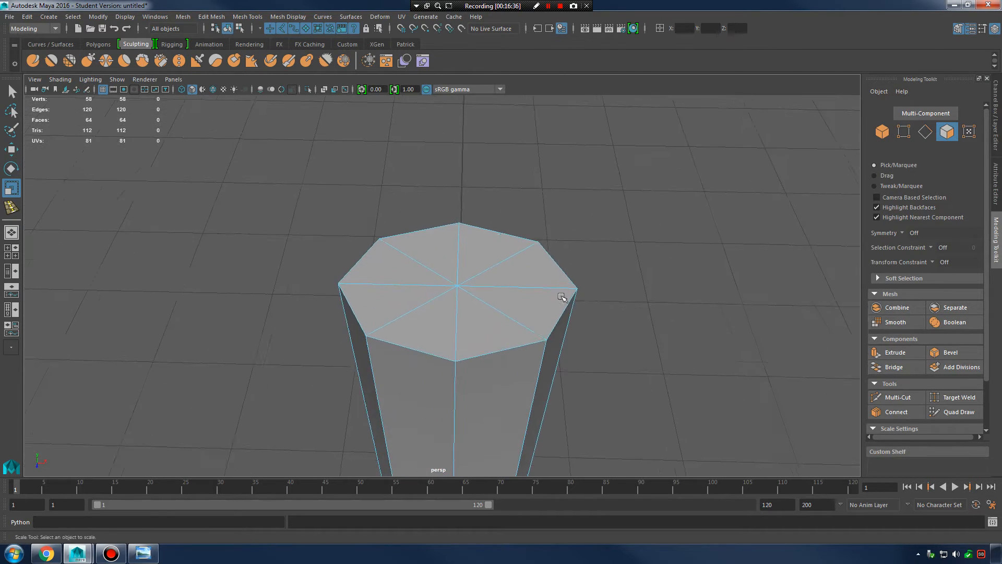
{"action": "left_click_drag", "start_coordinate": [562, 296], "coordinate": [543, 267], "text": "alt"}
{"action": "middle_click_drag", "start_coordinate": [543, 268], "coordinate": [538, 301], "text": "alt"}
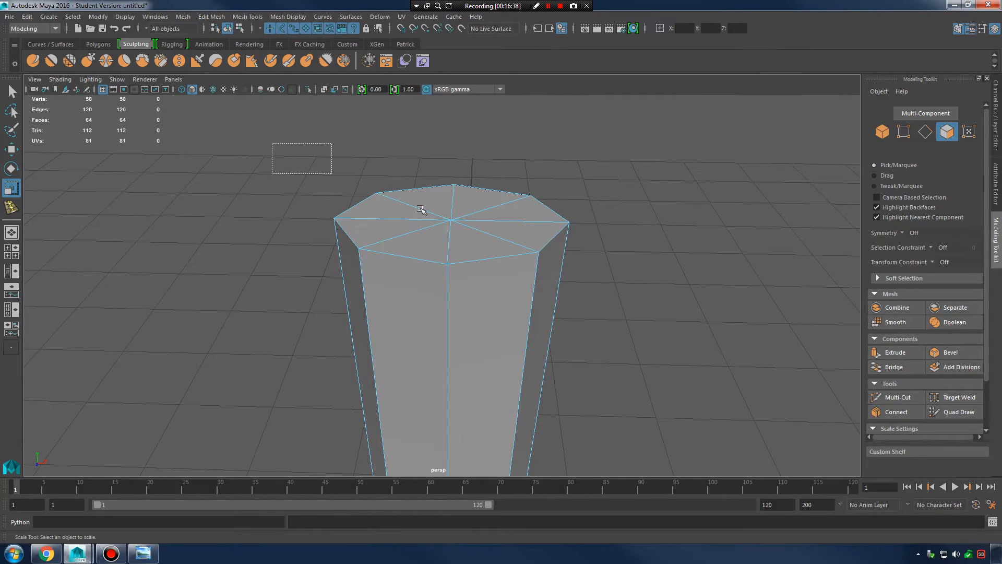
{"action": "left_click_drag", "start_coordinate": [420, 209], "coordinate": [658, 284]}
{"action": "right_click_drag", "start_coordinate": [662, 288], "coordinate": [580, 287], "text": "alt"}
{"action": "left_click_drag", "start_coordinate": [276, 316], "coordinate": [641, 452], "text": "ctrl"}
{"action": "left_click_drag", "start_coordinate": [569, 337], "coordinate": [601, 351], "text": "alt"}
{"action": "right_click_drag", "start_coordinate": [520, 266], "coordinate": [521, 291], "text": "shift"}
{"action": "left_click_drag", "start_coordinate": [521, 291], "coordinate": [514, 314], "text": "alt"}
{"action": "key", "text": "r"}
- Extrude the widened top faces again, raise them along Y to form a collar, and return to object selection
{"action": "right_click_drag", "start_coordinate": [526, 288], "coordinate": [525, 313], "text": "shift"}
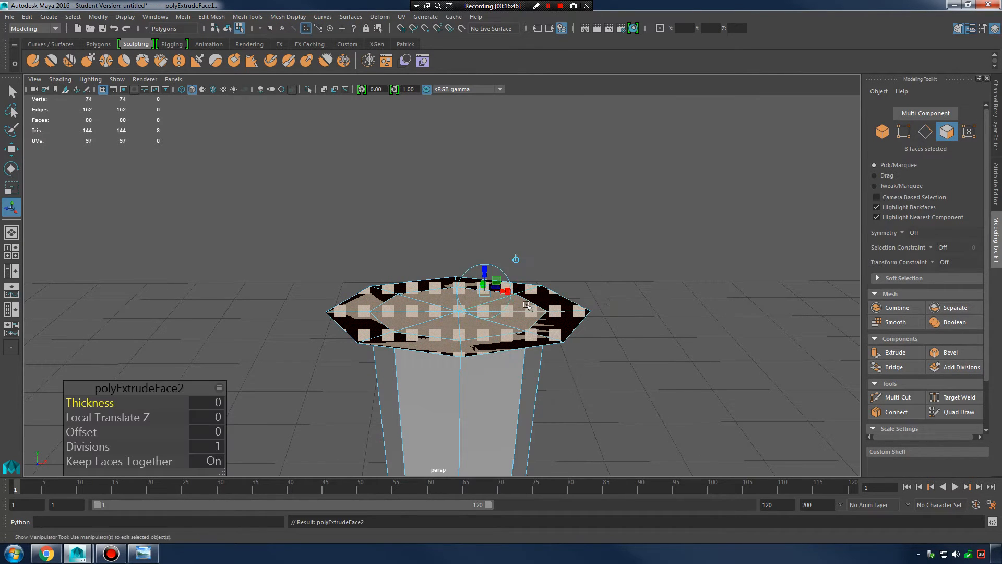
{"action": "key", "text": "w"}
{"action": "left_click_drag", "start_coordinate": [458, 286], "coordinate": [460, 233]}
{"action": "left_click_drag", "start_coordinate": [631, 333], "coordinate": [632, 321], "text": "alt"}
{"action": "left_click_drag", "start_coordinate": [563, 308], "coordinate": [609, 250], "text": "alt"}
{"action": "right_click_drag", "start_coordinate": [602, 193], "coordinate": [650, 172]}
{"action": "left_click_drag", "start_coordinate": [595, 232], "coordinate": [553, 295], "text": "alt"}
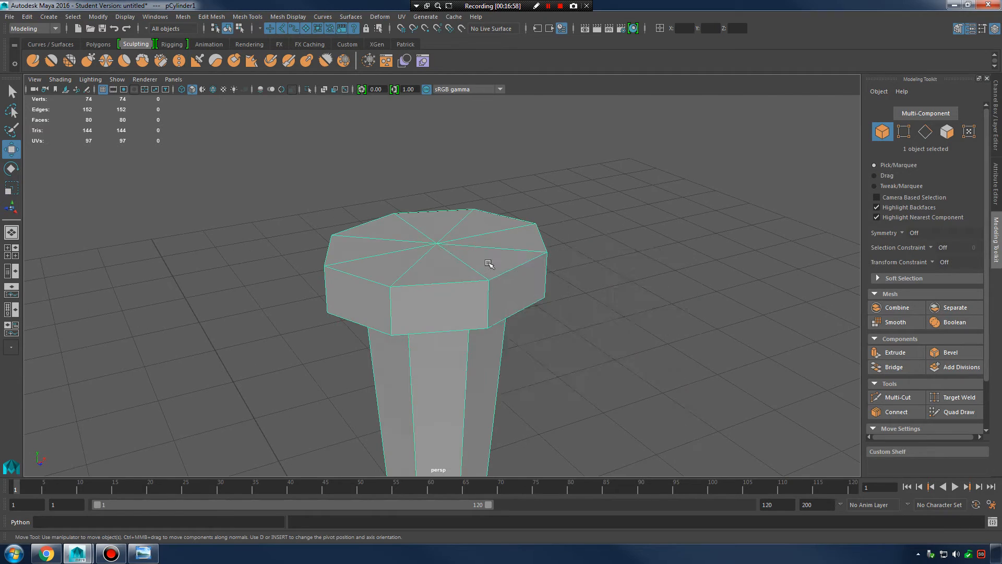
- Show the handle in the top view as wireframe and select the four outer collar vertices at the two back diagonal corners
{"action": "key", "text": "space"}
{"action": "key", "text": "space"}
{"action": "key", "text": "f"}
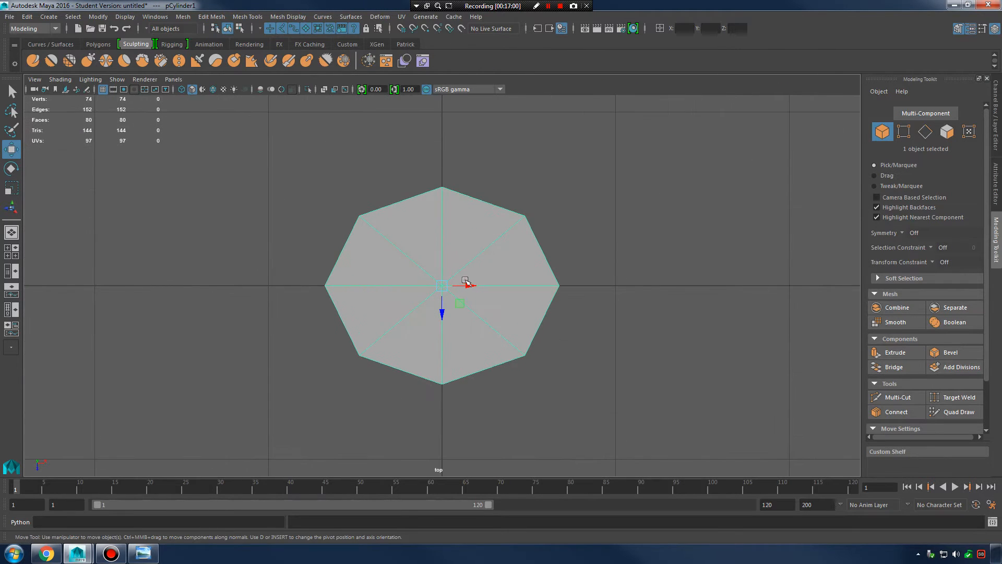
{"action": "scroll", "coordinate": [465, 282], "scroll_direction": "up", "scroll_amount": 1}
{"action": "key", "text": "4"}
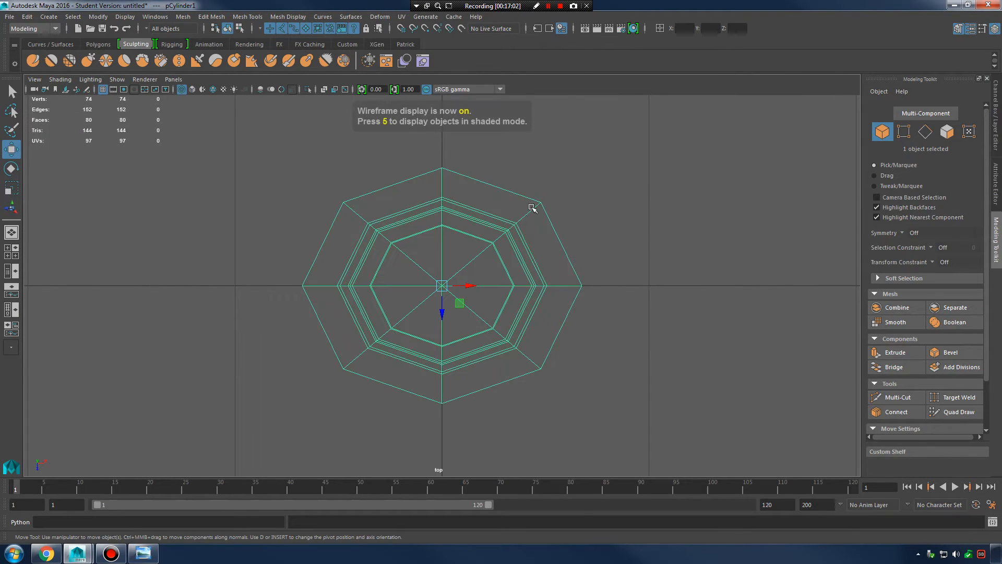
{"action": "right_click_drag", "start_coordinate": [533, 209], "coordinate": [483, 206]}
{"action": "left_click_drag", "start_coordinate": [521, 189], "coordinate": [564, 213]}
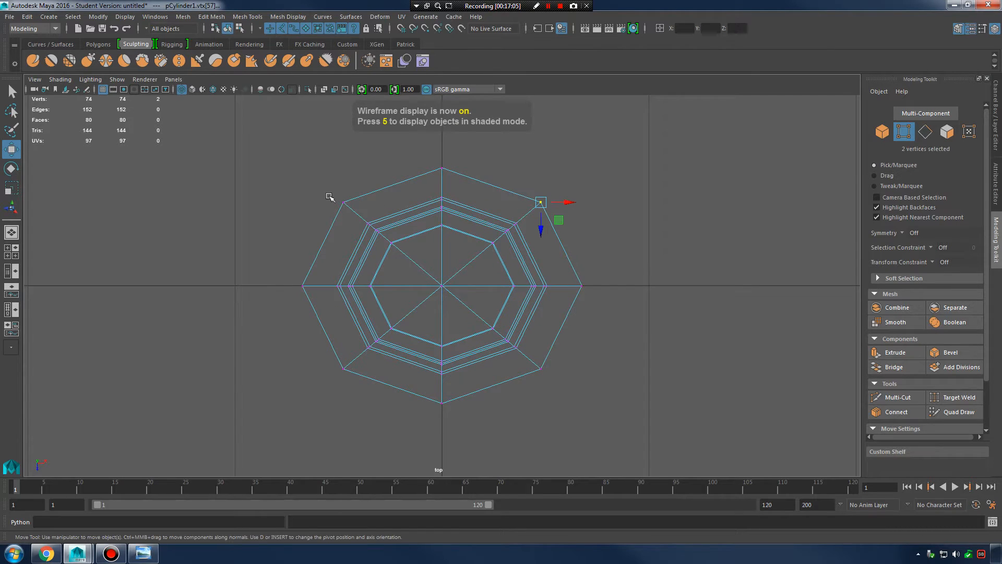
{"action": "scroll", "coordinate": [586, 257], "scroll_direction": "up", "scroll_amount": 2}
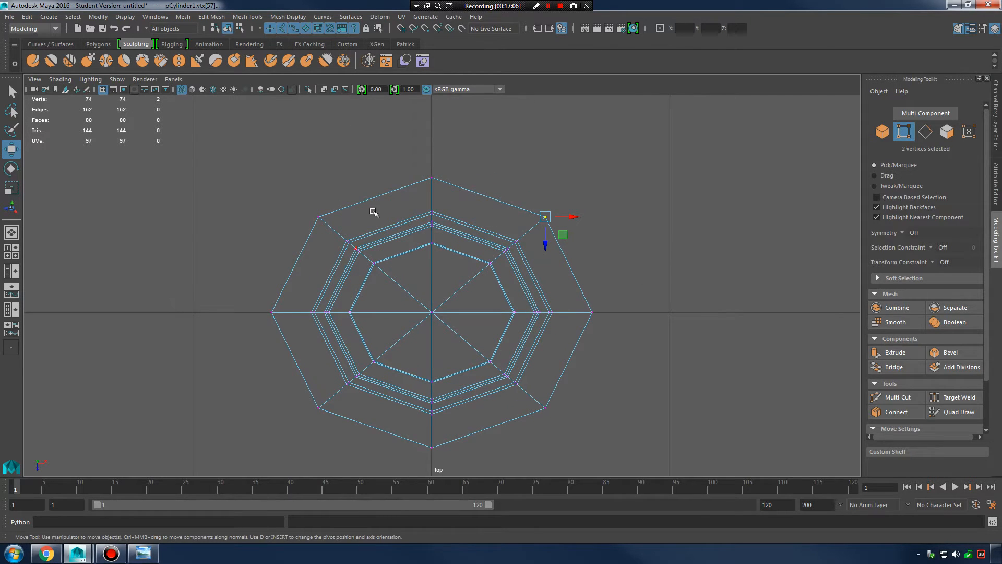
{"action": "left_click", "coordinate": [298, 216]}
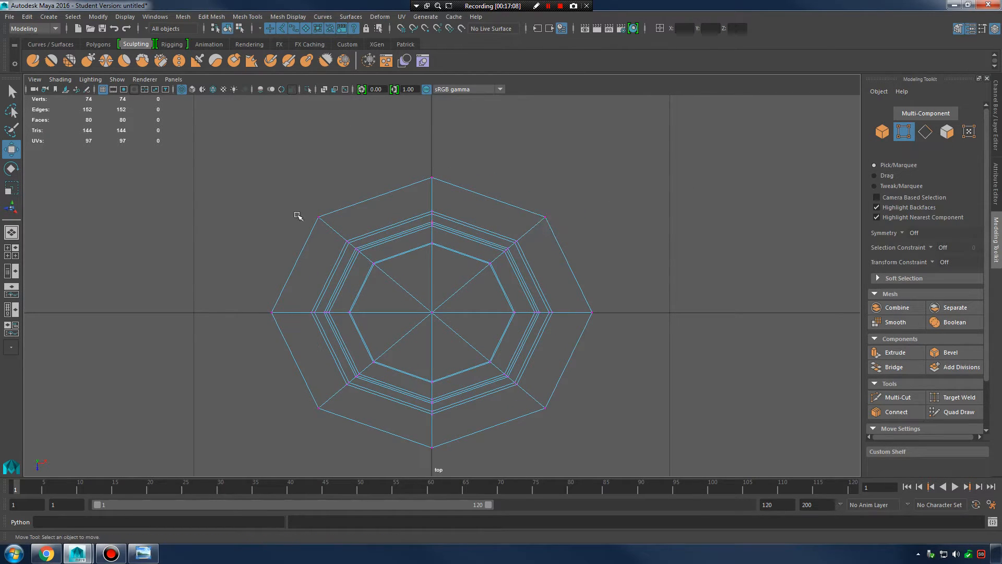
{"action": "left_click_drag", "start_coordinate": [289, 197], "coordinate": [585, 223]}
{"action": "left_click_drag", "start_coordinate": [459, 248], "coordinate": [470, 261], "text": "ctrl"}
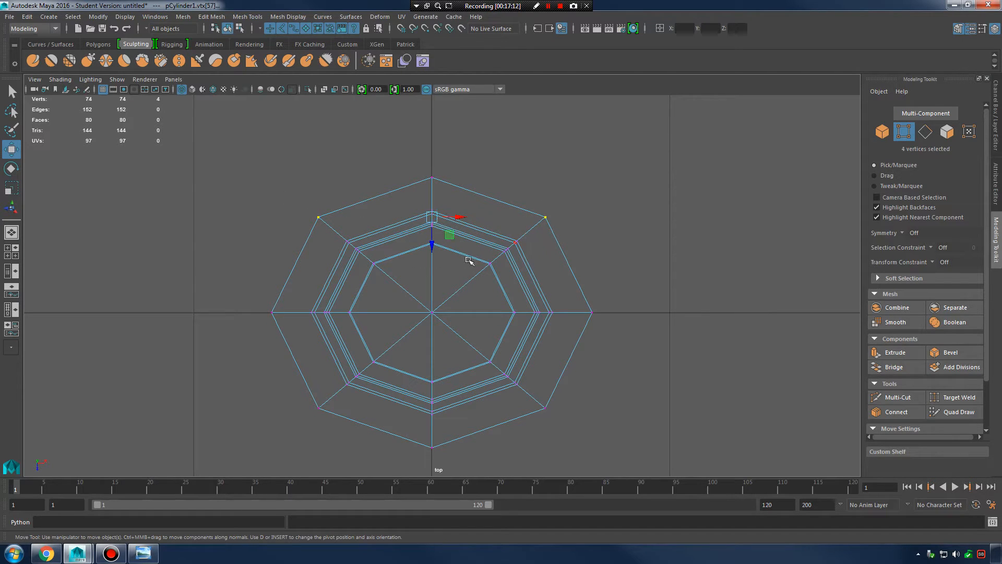
- Try to move the four selected collar vertices outward along the Z axis in the top view, and undo the move
{"action": "key", "text": "space"}
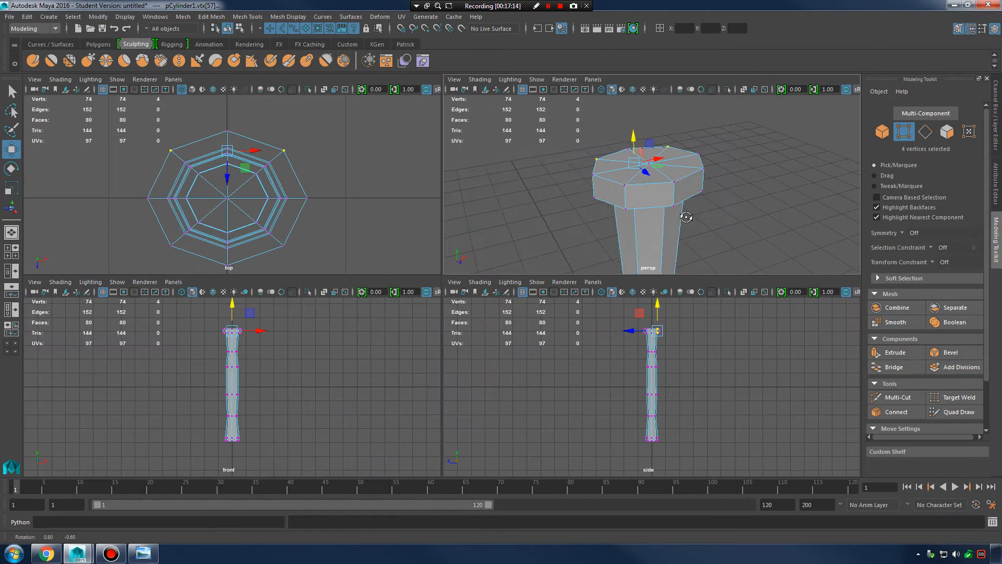
{"action": "left_click_drag", "start_coordinate": [672, 217], "coordinate": [720, 137], "text": "alt"}
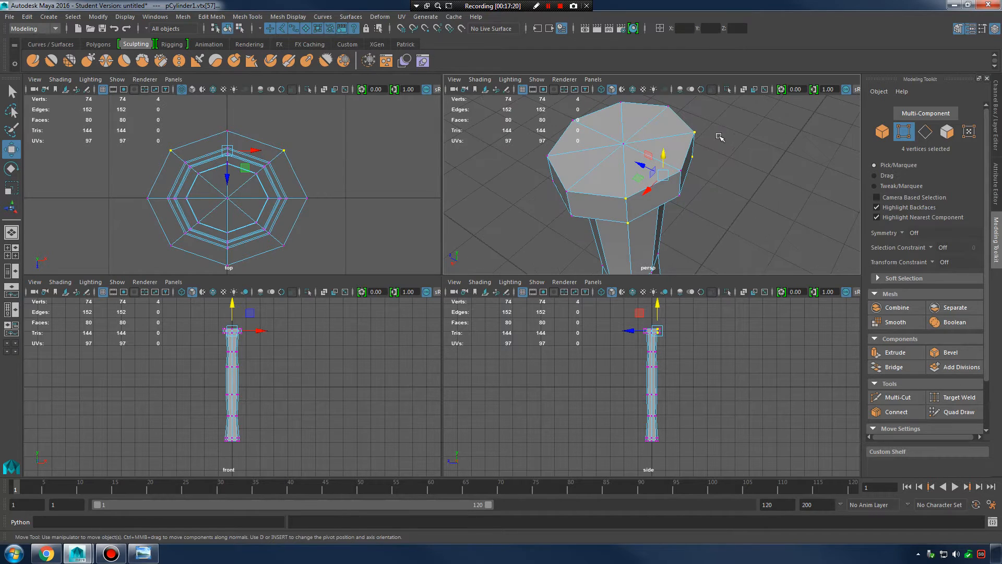
{"action": "scroll", "coordinate": [303, 169], "scroll_direction": "up", "scroll_amount": 1}
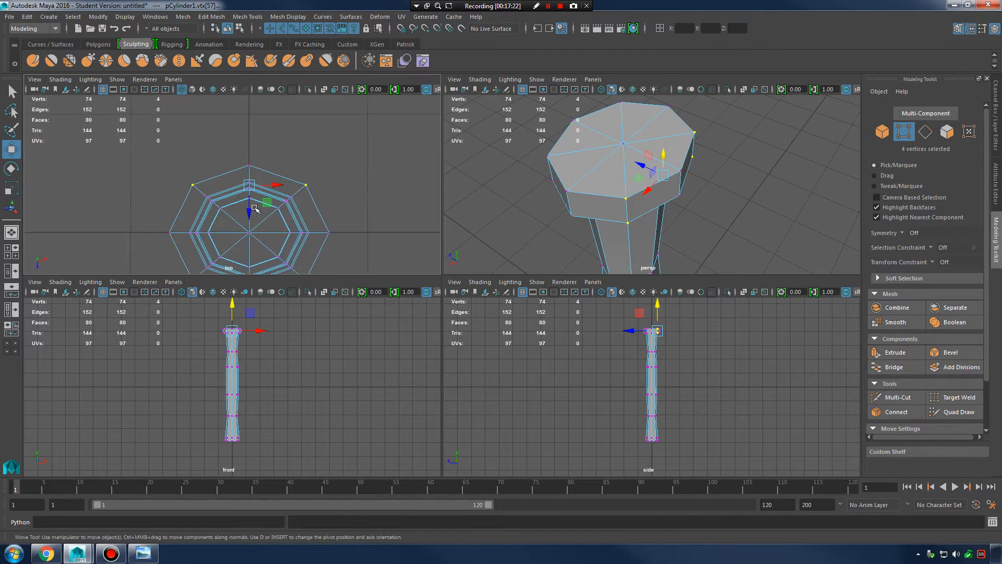
{"action": "middle_click_drag", "start_coordinate": [292, 178], "coordinate": [328, 215], "text": "alt"}
{"action": "left_click_drag", "start_coordinate": [252, 207], "coordinate": [279, 165]}
{"action": "key", "text": "ctrl+z"}
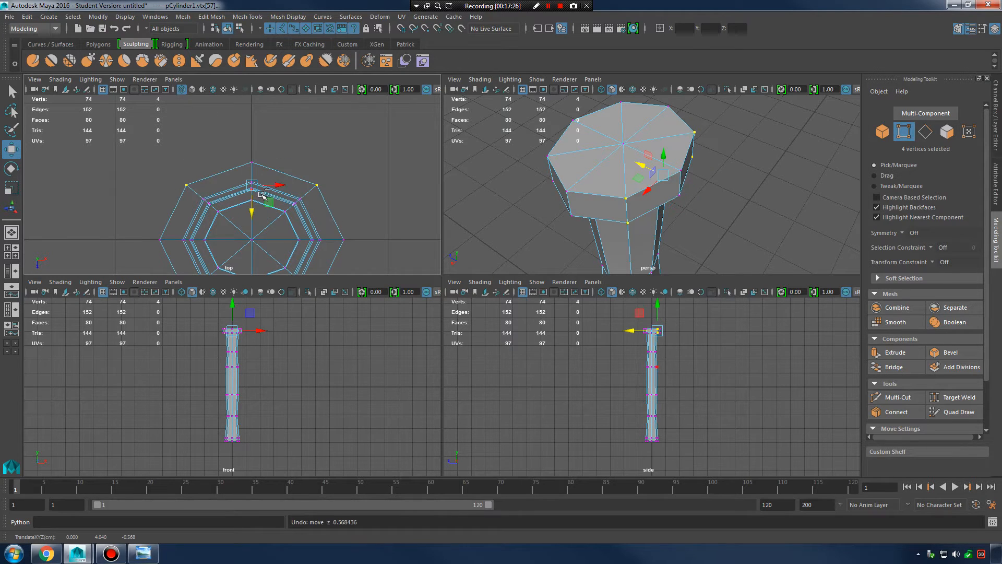
- Try to vertex-snap the four selected vertices without an axis constraint onto the collar's lower back middle vertex, and undo it
{"action": "key", "text": "v"}
{"action": "left_click", "coordinate": [650, 156]}
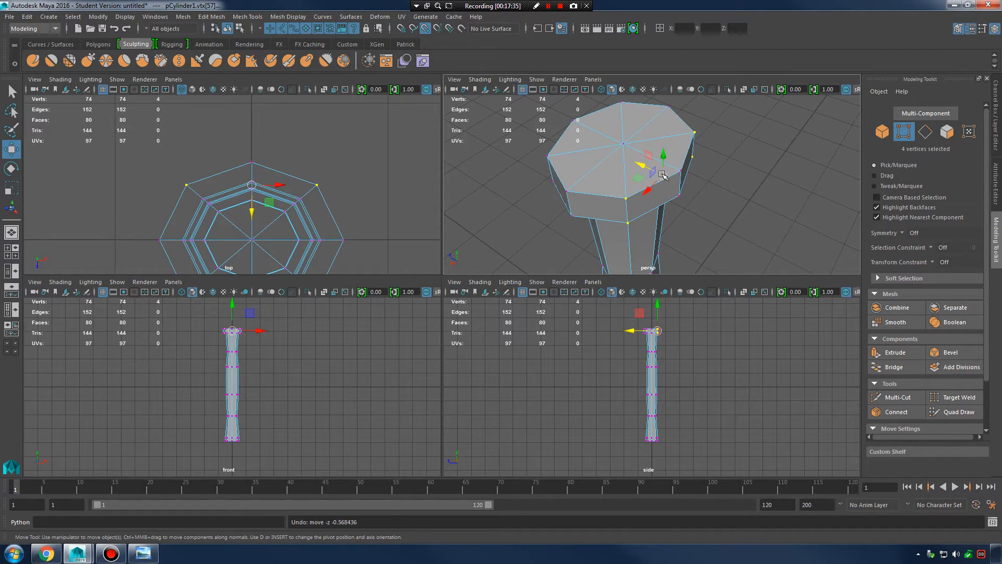
{"action": "left_click_drag", "start_coordinate": [663, 176], "coordinate": [689, 191]}
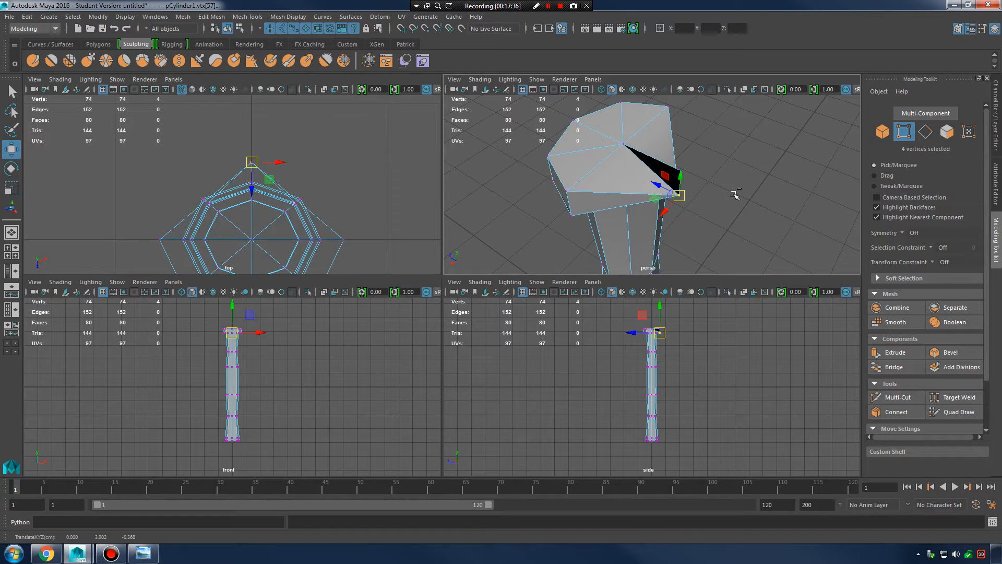
{"action": "key", "text": "ctrl+z"}
- Vertex-snap the four back corner vertices of the collar along the Z axis, level with the back middle vertex
{"action": "key", "text": "v"}
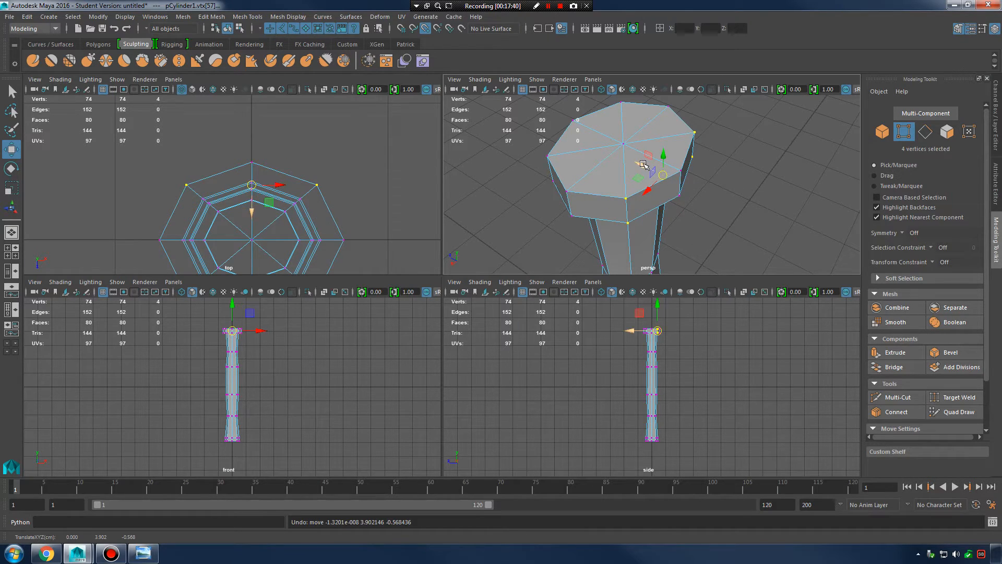
{"action": "left_click_drag", "start_coordinate": [643, 165], "coordinate": [692, 217]}
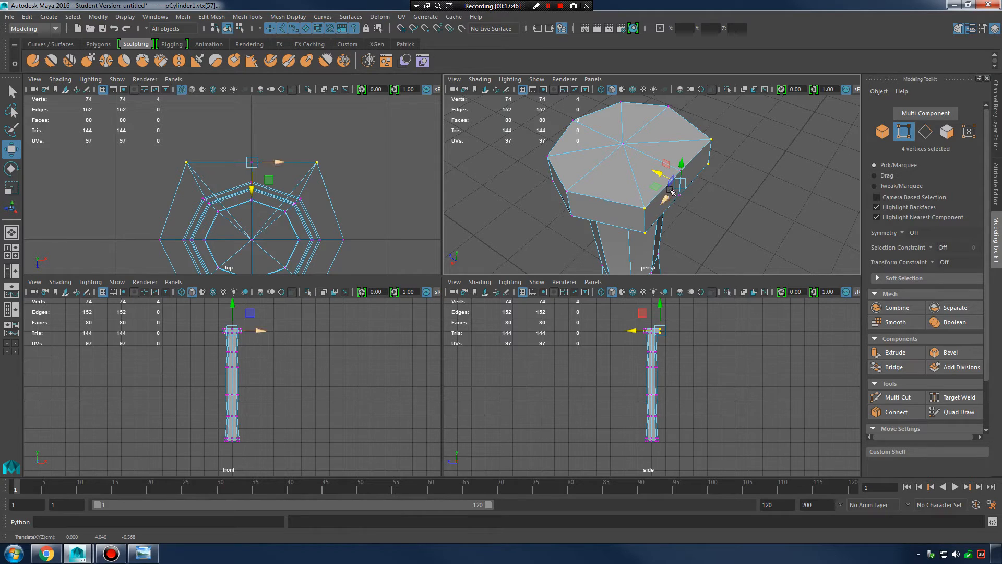
{"action": "left_click_drag", "start_coordinate": [661, 174], "coordinate": [701, 201]}
- Select the four front diagonal corner vertices and vertex-snap them along Z, level with the collar's front middle vertex
{"action": "middle_click_drag", "start_coordinate": [324, 214], "coordinate": [325, 147], "text": "alt"}
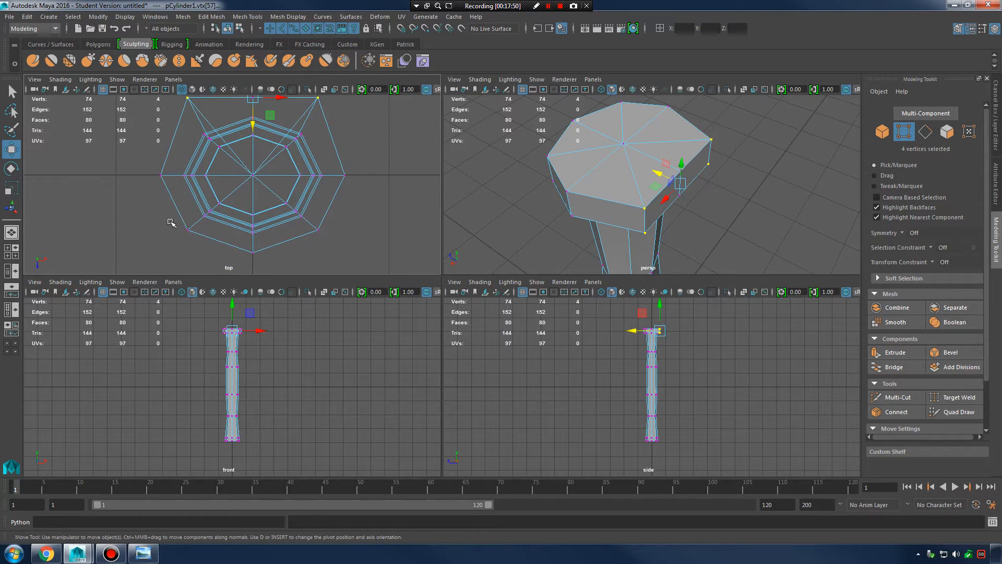
{"action": "left_click_drag", "start_coordinate": [170, 221], "coordinate": [196, 242]}
{"action": "left_click_drag", "start_coordinate": [345, 252], "coordinate": [345, 253], "text": "shift"}
{"action": "middle_click_drag", "start_coordinate": [574, 127], "coordinate": [601, 144], "text": "alt"}
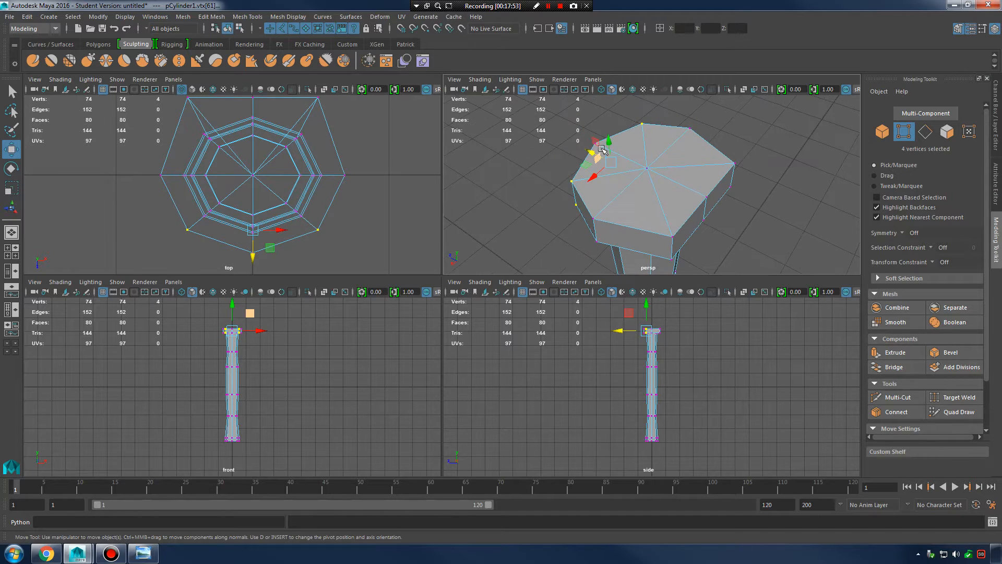
{"action": "key", "text": "v"}
{"action": "left_click_drag", "start_coordinate": [591, 182], "coordinate": [639, 200], "text": "alt"}
{"action": "left_click_drag", "start_coordinate": [576, 183], "coordinate": [560, 182]}
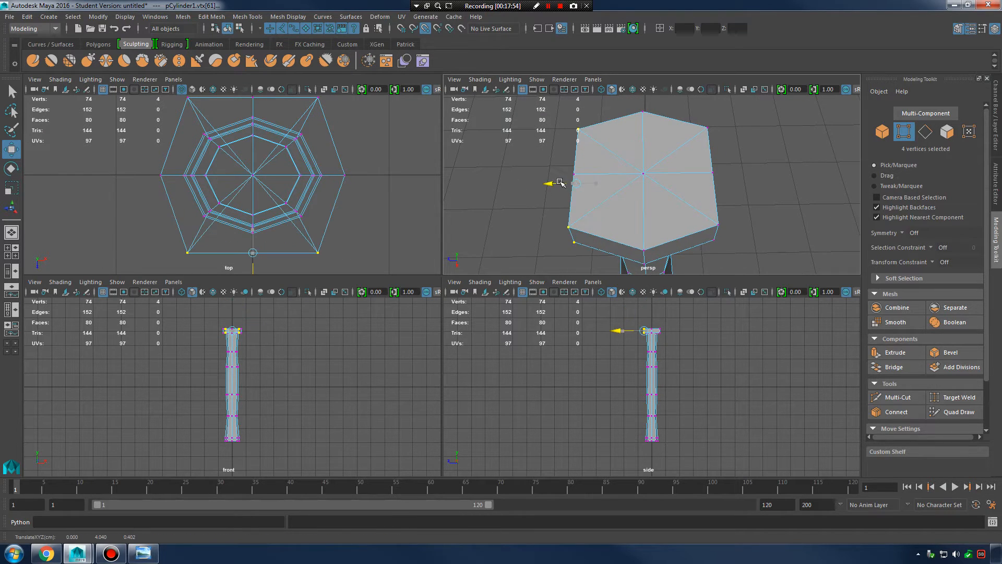
- Select the four corner vertices on the collar's positive X side and snap them along X, level with that side's middle vertex
{"action": "middle_click_drag", "start_coordinate": [350, 144], "coordinate": [343, 168], "text": "alt"}
{"action": "left_click_drag", "start_coordinate": [301, 114], "coordinate": [333, 155]}
{"action": "middle_click_drag", "start_coordinate": [326, 267], "coordinate": [307, 212], "text": "alt"}
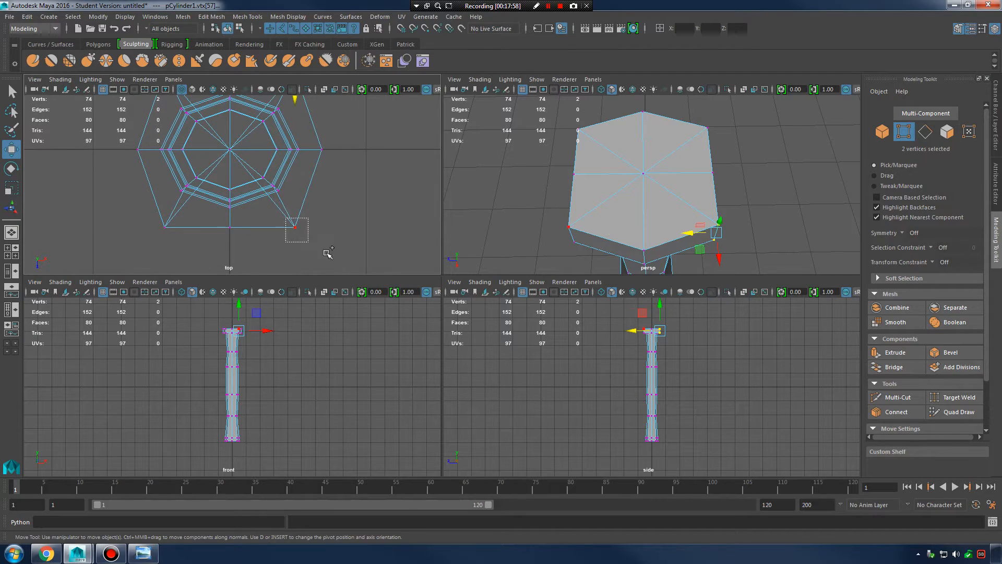
{"action": "left_click_drag", "start_coordinate": [328, 253], "coordinate": [329, 254], "text": "shift"}
{"action": "middle_click_drag", "start_coordinate": [337, 153], "coordinate": [330, 177], "text": "alt"}
{"action": "left_click_drag", "start_coordinate": [320, 174], "coordinate": [317, 173]}
- Select the four corner vertices on the negative X side and snap them along X to square off the collar
{"action": "middle_click_drag", "start_coordinate": [333, 190], "coordinate": [357, 229], "text": "alt"}
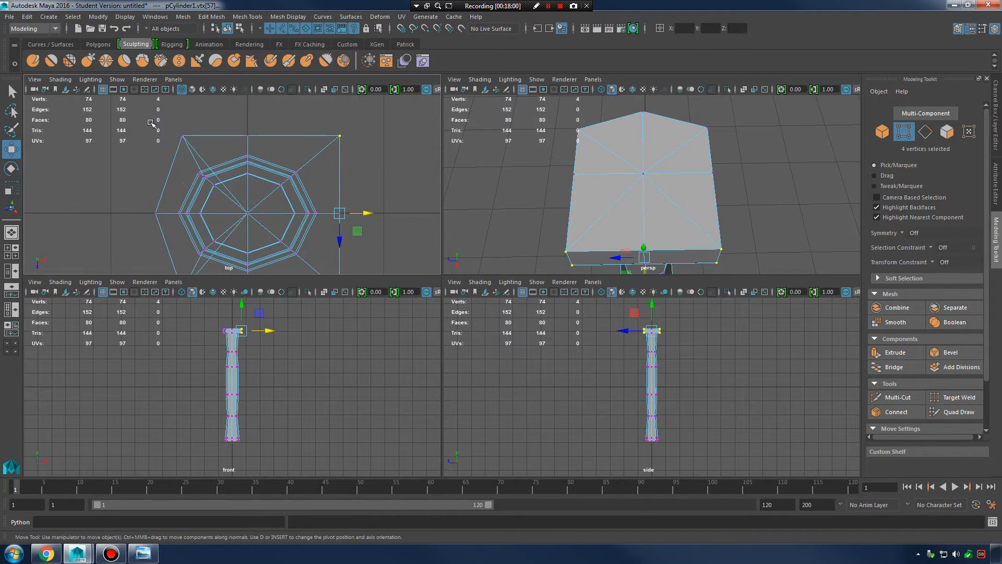
{"action": "left_click_drag", "start_coordinate": [159, 122], "coordinate": [198, 140]}
{"action": "middle_click_drag", "start_coordinate": [167, 255], "coordinate": [179, 229], "text": "alt"}
{"action": "left_click_drag", "start_coordinate": [214, 283], "coordinate": [213, 276], "text": "shift"}
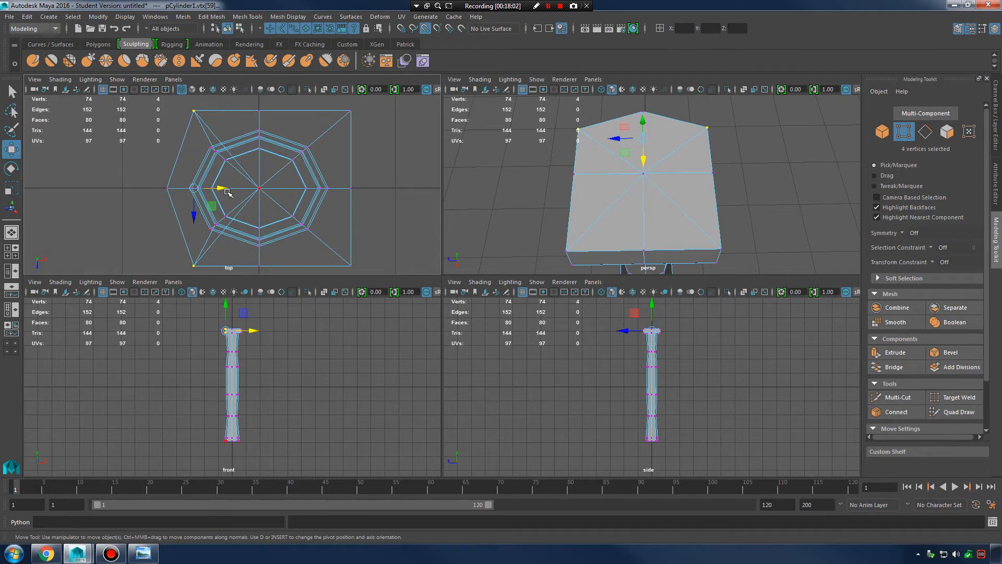
{"action": "left_click_drag", "start_coordinate": [194, 188], "coordinate": [160, 184]}
- Inspect the squared collar from above and below in the perspective view and compare it with the hammer reference photo
{"action": "key", "text": "space"}
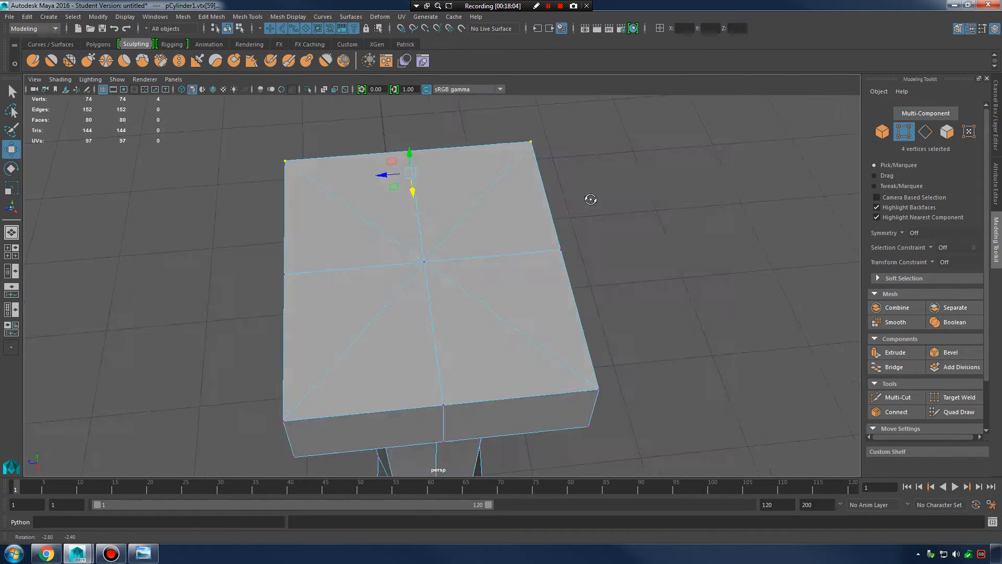
{"action": "left_click_drag", "start_coordinate": [593, 197], "coordinate": [406, 267], "text": "alt"}
{"action": "key", "text": "alt+Tab"}
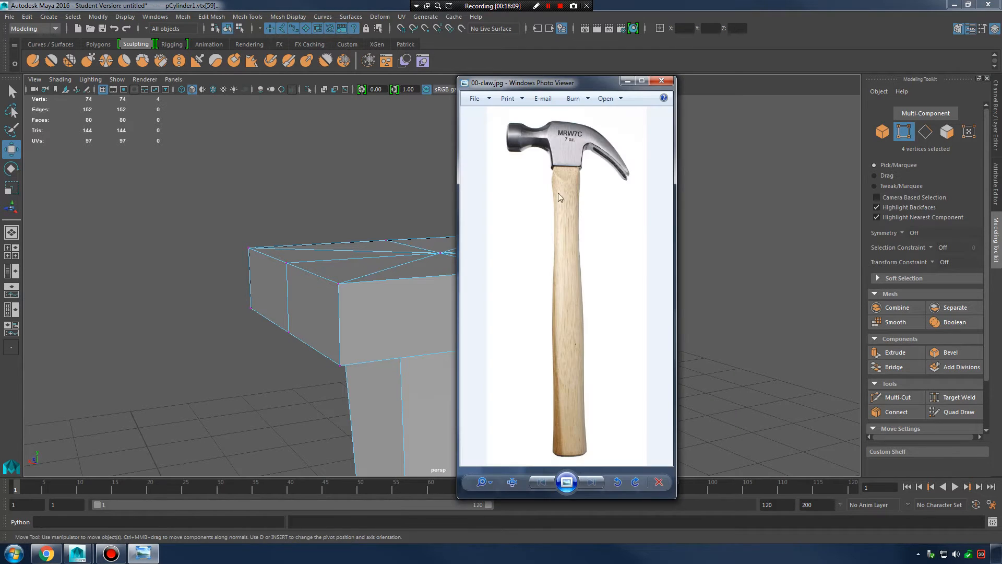
{"action": "left_click", "coordinate": [628, 81]}
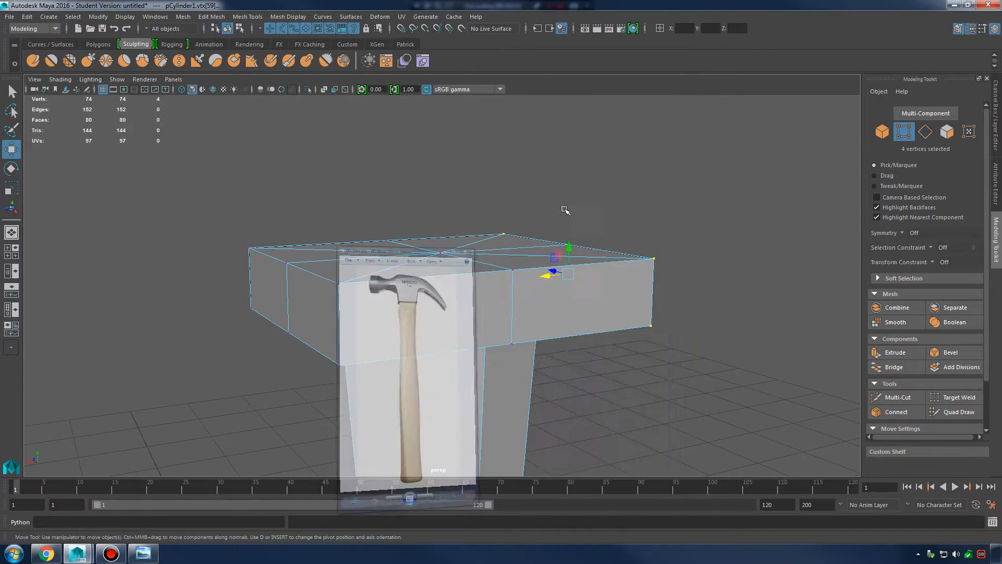
{"action": "left_click_drag", "start_coordinate": [564, 198], "coordinate": [526, 234], "text": "alt"}
{"action": "right_click_drag", "start_coordinate": [570, 262], "coordinate": [455, 293], "text": "alt"}
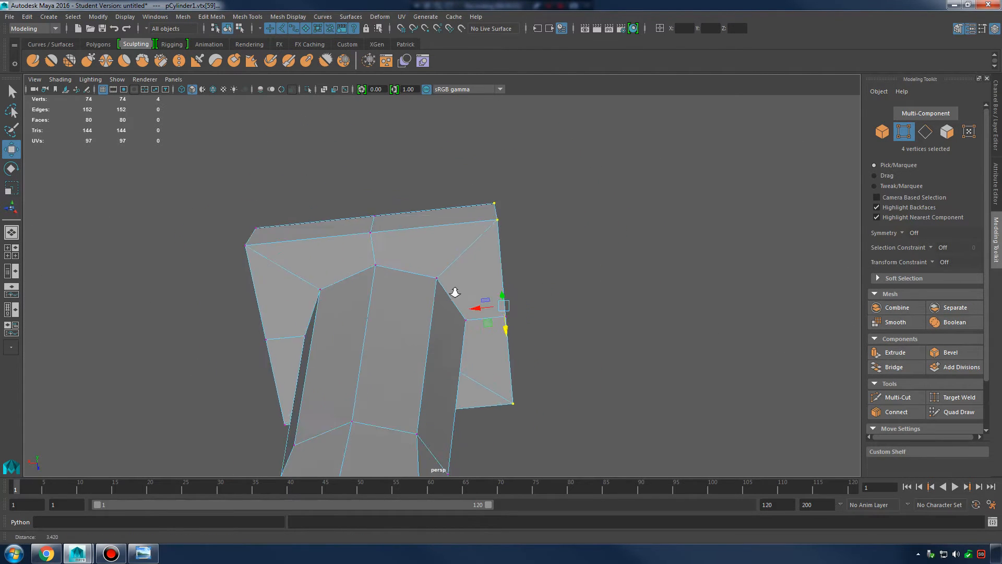
{"action": "left_click_drag", "start_coordinate": [456, 292], "coordinate": [527, 316], "text": "alt"}
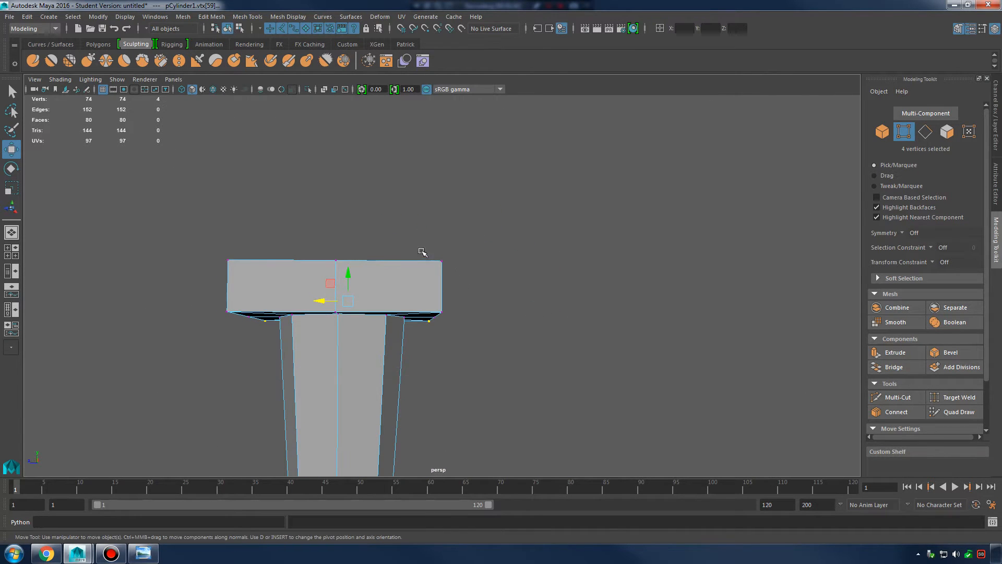
- Select the twelve vertices along the collar's front and back sides and show them in the full top view with the Scale tool
{"action": "left_click_drag", "start_coordinate": [422, 250], "coordinate": [496, 343]}
{"action": "middle_click_drag", "start_coordinate": [498, 346], "coordinate": [588, 328], "text": "alt"}
{"action": "left_click_drag", "start_coordinate": [265, 200], "coordinate": [355, 332]}
{"action": "left_click_drag", "start_coordinate": [412, 282], "coordinate": [564, 253], "text": "alt"}
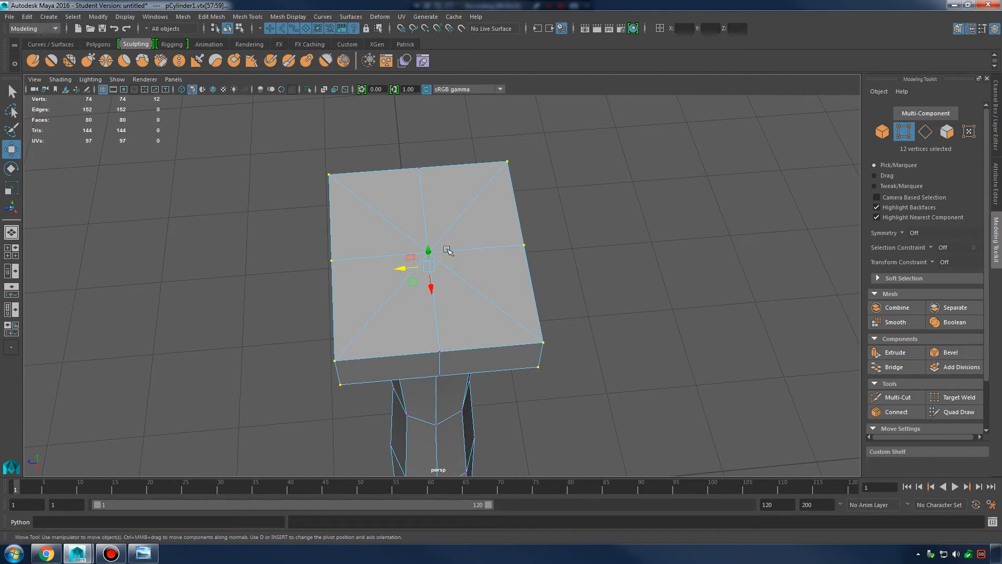
{"action": "key", "text": "space"}
{"action": "key", "text": "space"}
{"action": "key", "text": "r"}
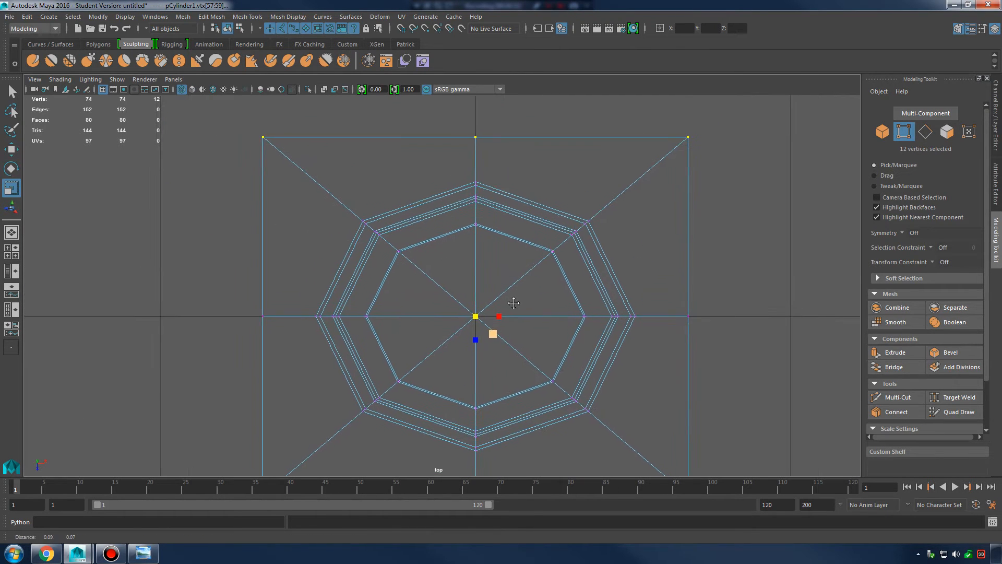
{"action": "middle_click_drag", "start_coordinate": [514, 302], "coordinate": [510, 305], "text": "alt"}
{"action": "right_click_drag", "start_coordinate": [551, 304], "coordinate": [735, 345], "text": "alt"}
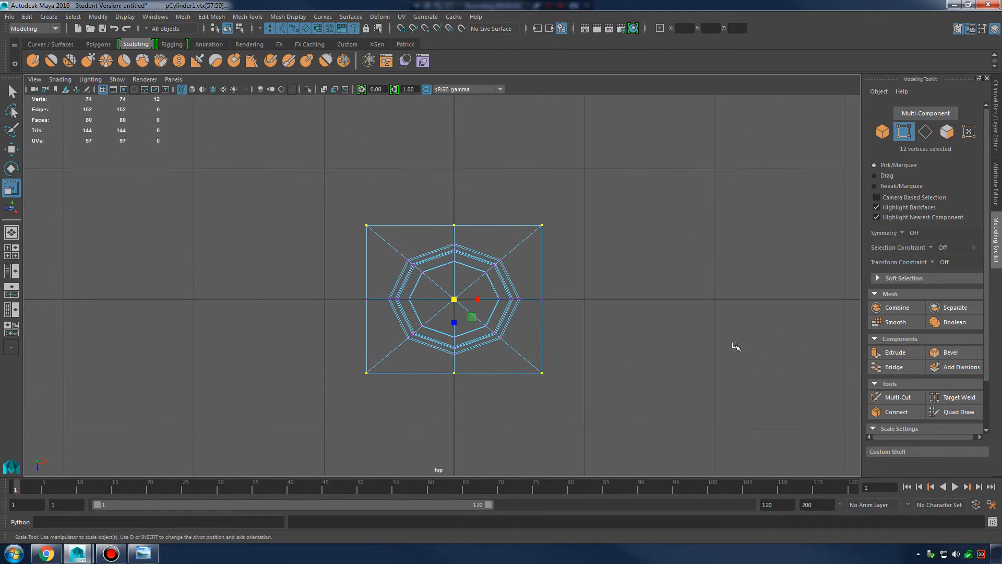
- Try to move the back and front vertex rows inward along Z one after the other, and undo both moves
{"action": "left_click_drag", "start_coordinate": [351, 197], "coordinate": [580, 239]}
{"action": "key", "text": "w"}
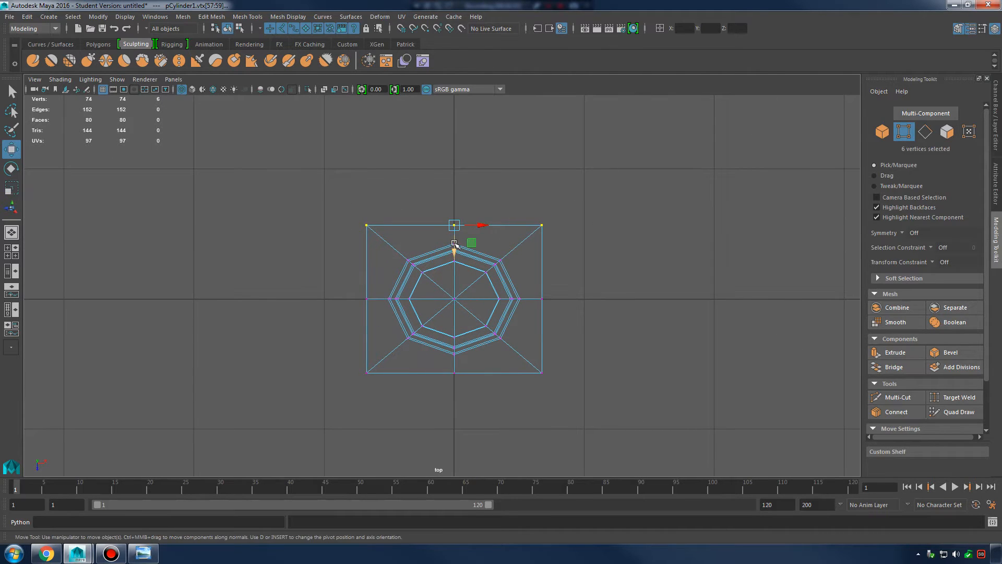
{"action": "left_click_drag", "start_coordinate": [454, 250], "coordinate": [455, 266]}
{"action": "left_click_drag", "start_coordinate": [332, 361], "coordinate": [635, 467]}
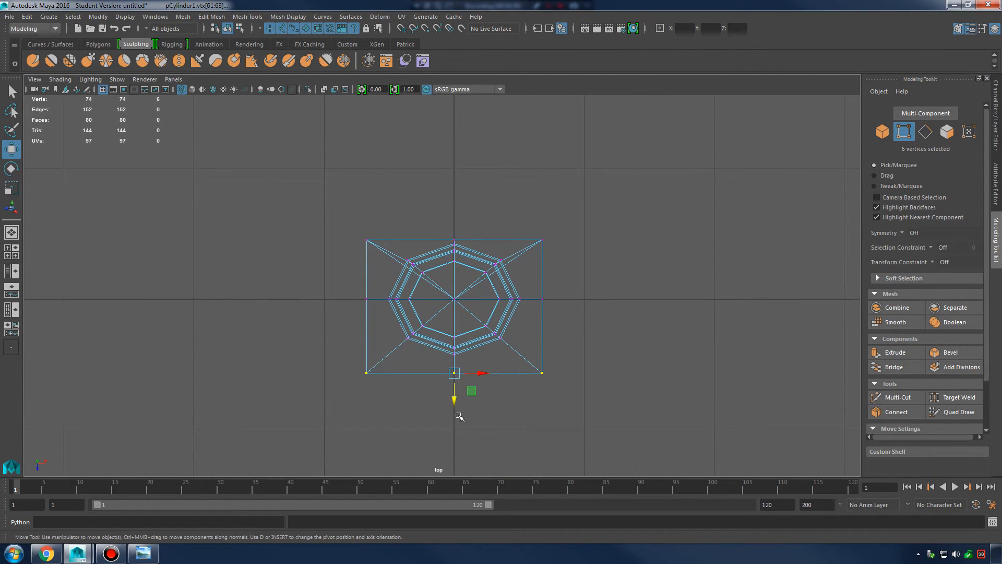
{"action": "mouse_move", "coordinate": [459, 389]}
{"action": "left_mouse_down"}
{"action": "mouse_move", "coordinate": [455, 398]}
{"action": "mouse_move", "coordinate": [460, 385]}
{"action": "left_mouse_up"}
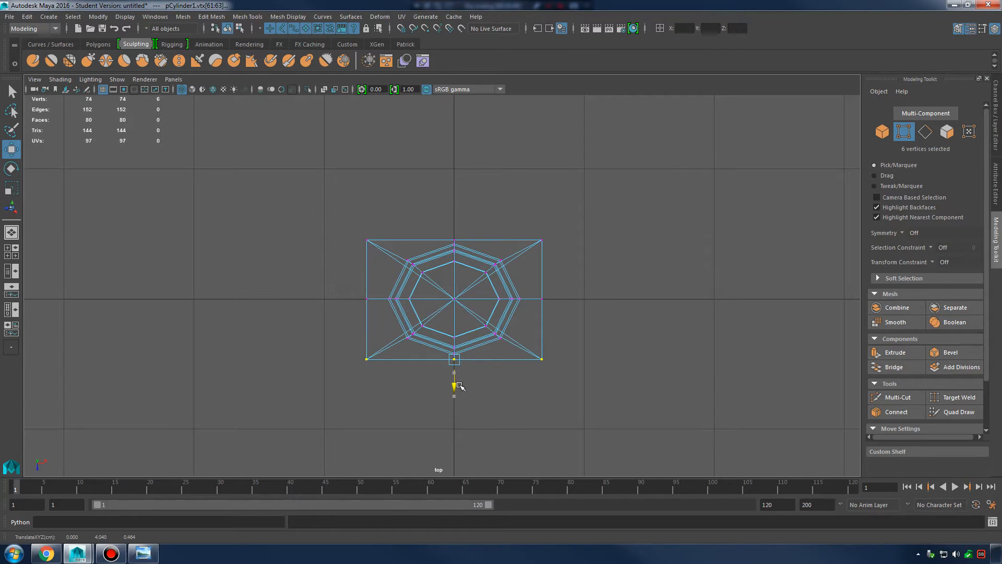
{"action": "right_click_drag", "start_coordinate": [439, 350], "coordinate": [668, 354], "text": "alt"}
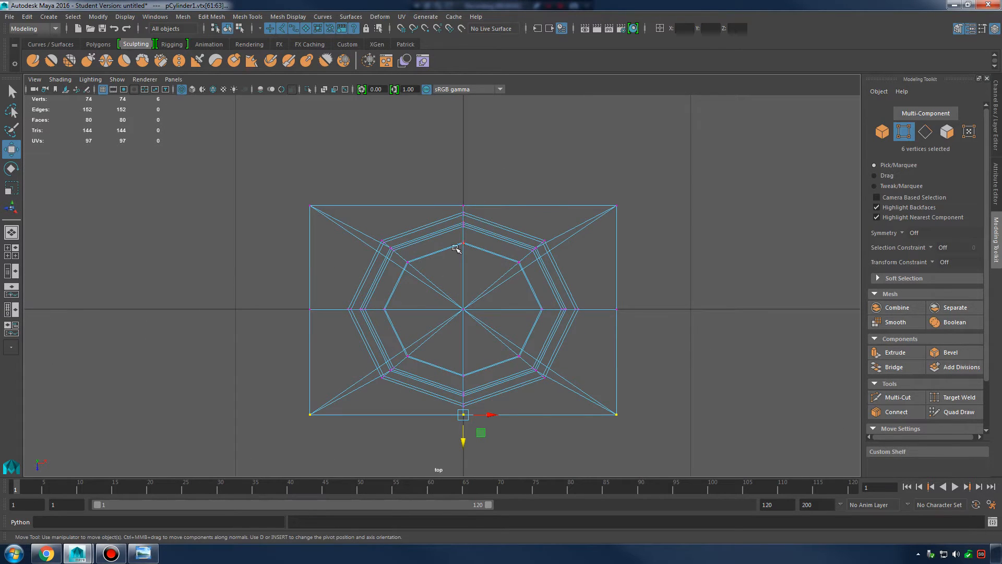
{"action": "key", "text": "ctrl+z"}
{"action": "key", "text": "ctrl+z"}
{"action": "key", "text": "ctrl+z"}
- Select the back and front vertex rows together and scale them inward along Z to narrow the collar symmetrically
{"action": "left_click_drag", "start_coordinate": [261, 148], "coordinate": [673, 193]}
{"action": "left_click_drag", "start_coordinate": [251, 424], "coordinate": [624, 470], "text": "shift"}
{"action": "key", "text": "r"}
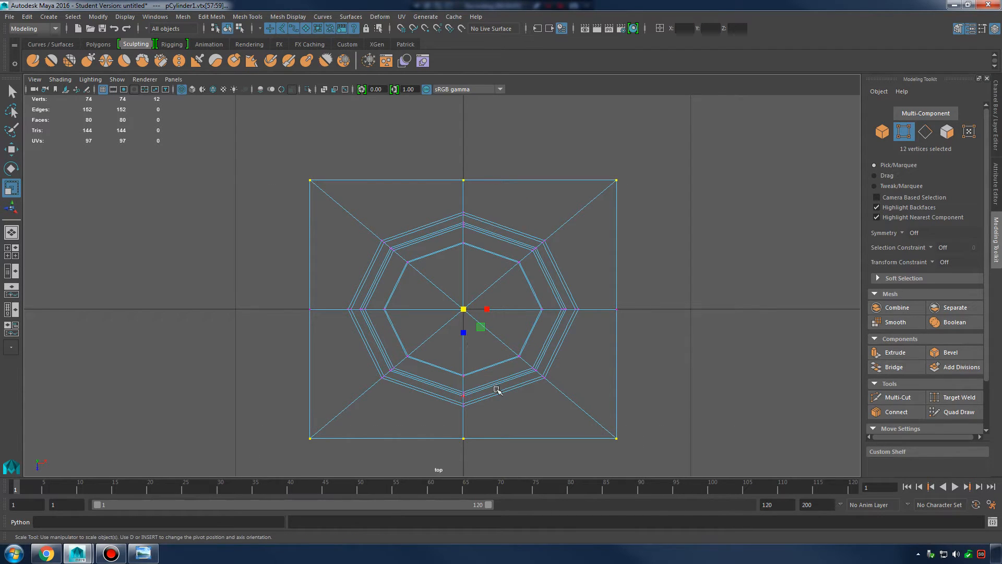
{"action": "left_click_drag", "start_coordinate": [464, 333], "coordinate": [464, 332]}
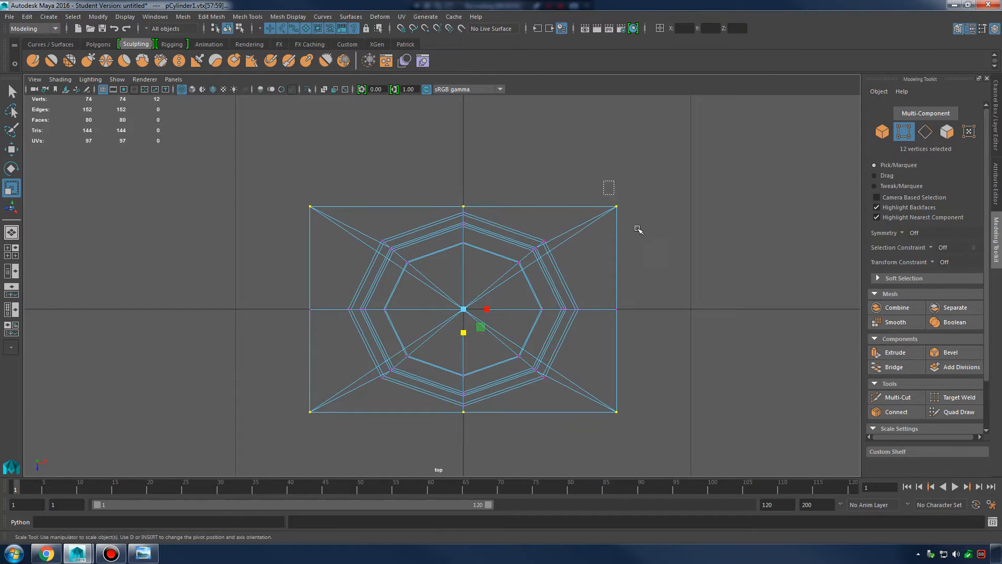
- Select the vertices on both X sides of the collar and scale them inward along X
{"action": "left_click_drag", "start_coordinate": [604, 183], "coordinate": [742, 475]}
{"action": "left_click_drag", "start_coordinate": [224, 147], "coordinate": [321, 476], "text": "shift"}
{"action": "left_click_drag", "start_coordinate": [489, 309], "coordinate": [489, 309]}
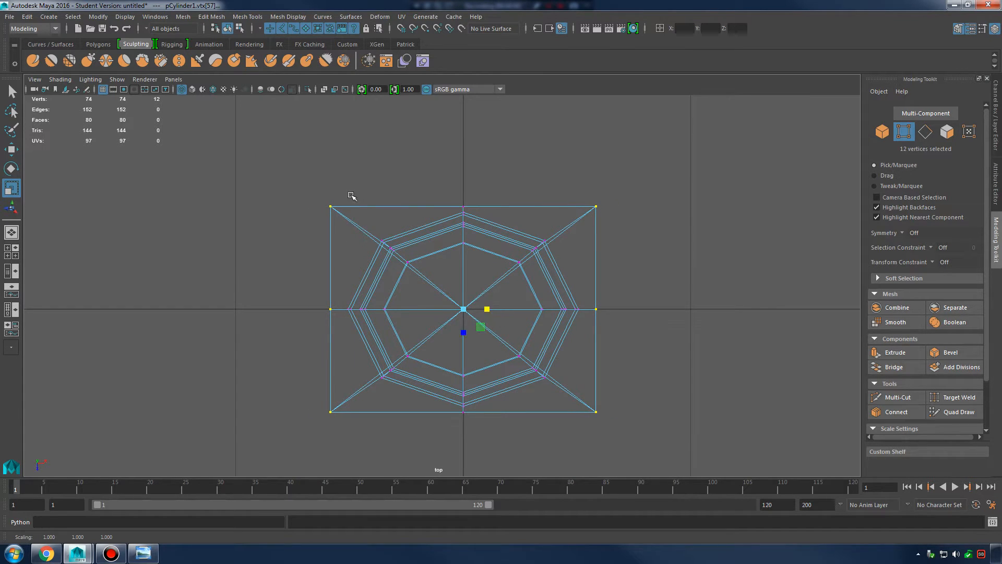
- Return to object selection in the perspective view, preview the hammer mesh smoothed, and switch back to the unsmoothed display
{"action": "key", "text": "space"}
{"action": "key", "text": "space"}
{"action": "left_click_drag", "start_coordinate": [606, 222], "coordinate": [614, 211], "text": "alt"}
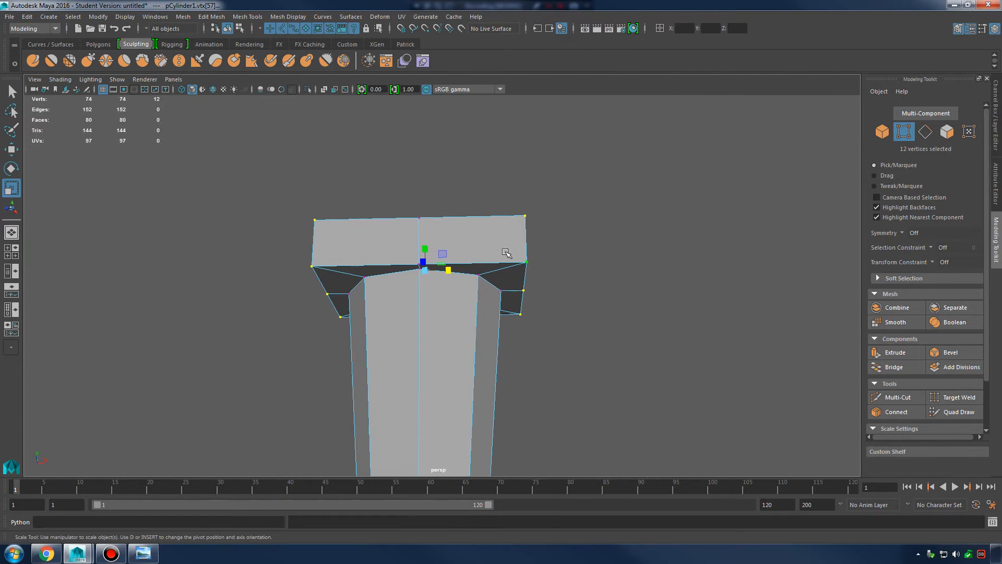
{"action": "right_click_drag", "start_coordinate": [506, 253], "coordinate": [546, 230]}
{"action": "left_click", "coordinate": [575, 282]}
{"action": "left_click_drag", "start_coordinate": [575, 282], "coordinate": [519, 296], "text": "alt"}
{"action": "left_click", "coordinate": [516, 255]}
{"action": "key", "text": "3"}
{"action": "key", "text": "1"}
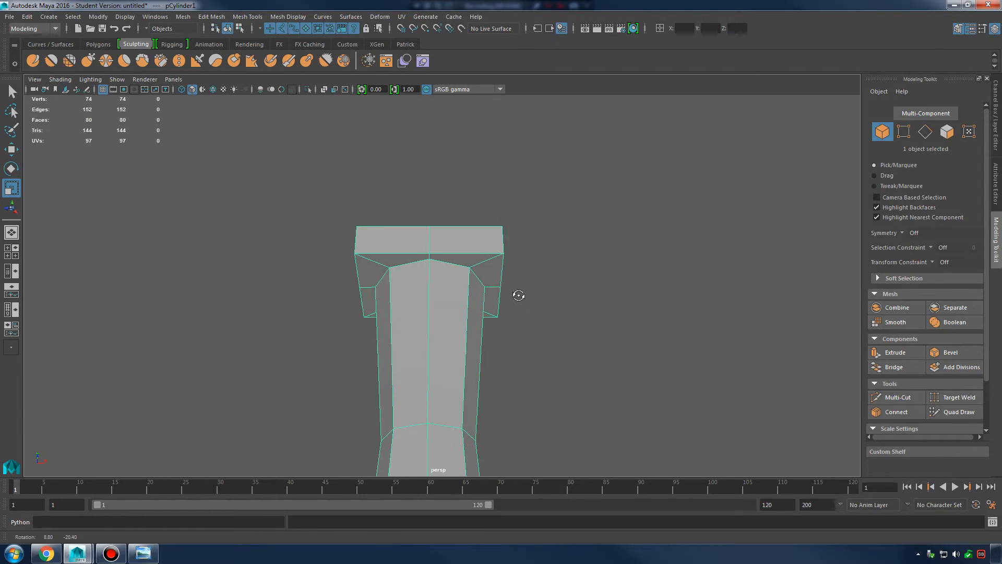
- Check the hammer reference photo, then select only the eight top faces of the collar
{"action": "left_click", "coordinate": [143, 553]}
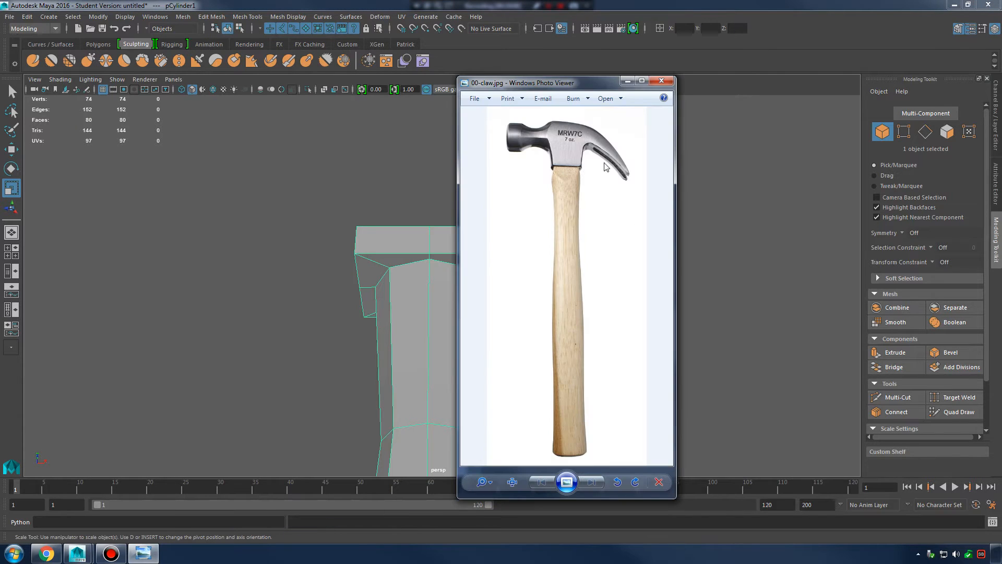
{"action": "left_click", "coordinate": [627, 82]}
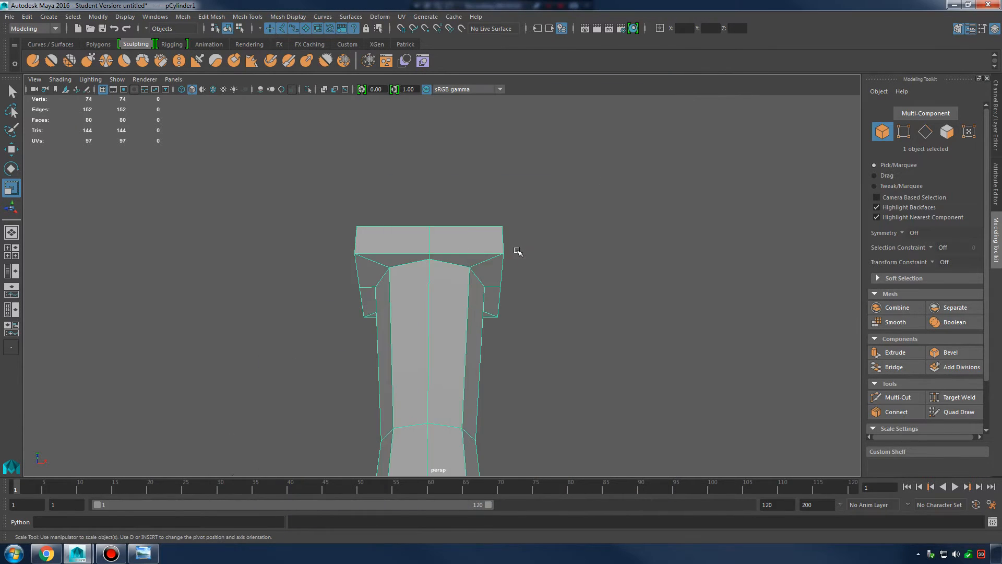
{"action": "left_click_drag", "start_coordinate": [517, 249], "coordinate": [573, 313], "text": "alt"}
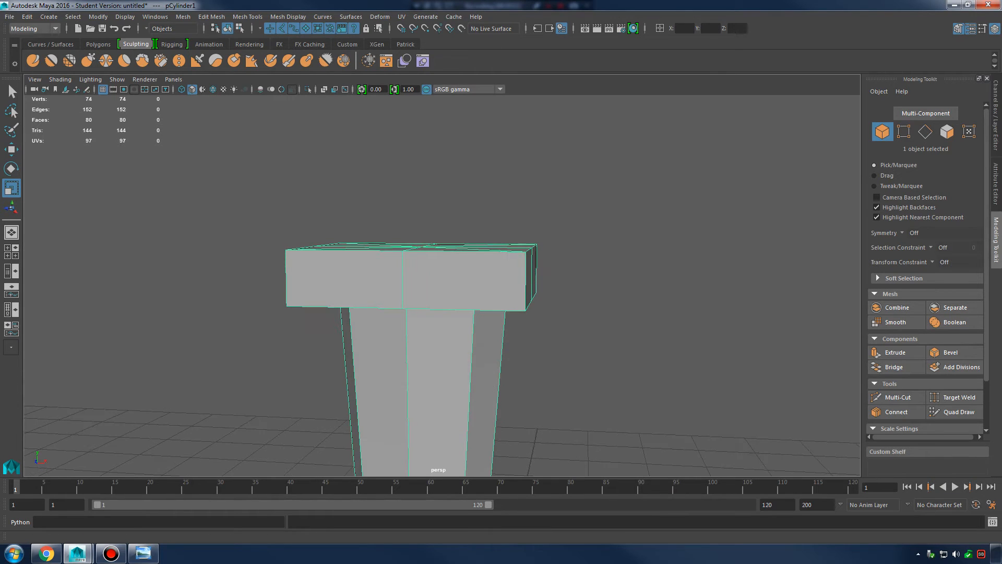
{"action": "left_click_drag", "start_coordinate": [465, 255], "coordinate": [491, 239], "text": "alt"}
{"action": "right_click_drag", "start_coordinate": [490, 238], "coordinate": [488, 264]}
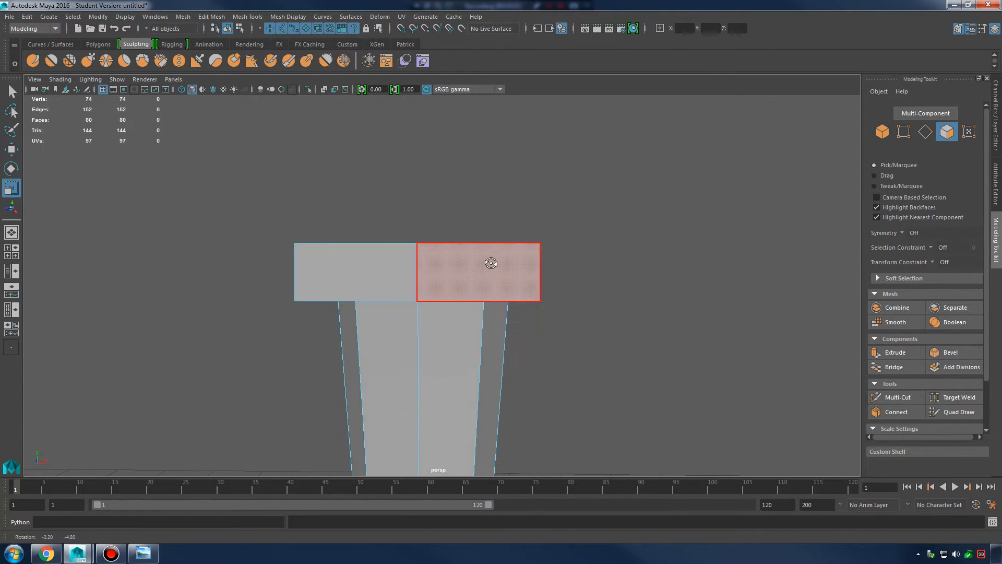
{"action": "left_click_drag", "start_coordinate": [225, 226], "coordinate": [570, 245]}
{"action": "left_click_drag", "start_coordinate": [259, 284], "coordinate": [566, 355], "text": "ctrl"}
- Extrude the eight top faces and raise them along Y to form the tall block of the hammer head
{"action": "mouse_move", "coordinate": [530, 287]}
{"action": "left_mouse_down", "text": "alt"}
{"action": "mouse_move", "coordinate": [555, 305]}
{"action": "mouse_move", "coordinate": [535, 296]}
{"action": "left_mouse_up", "text": "alt"}
{"action": "right_click_drag", "start_coordinate": [498, 232], "coordinate": [453, 219], "text": "shift"}
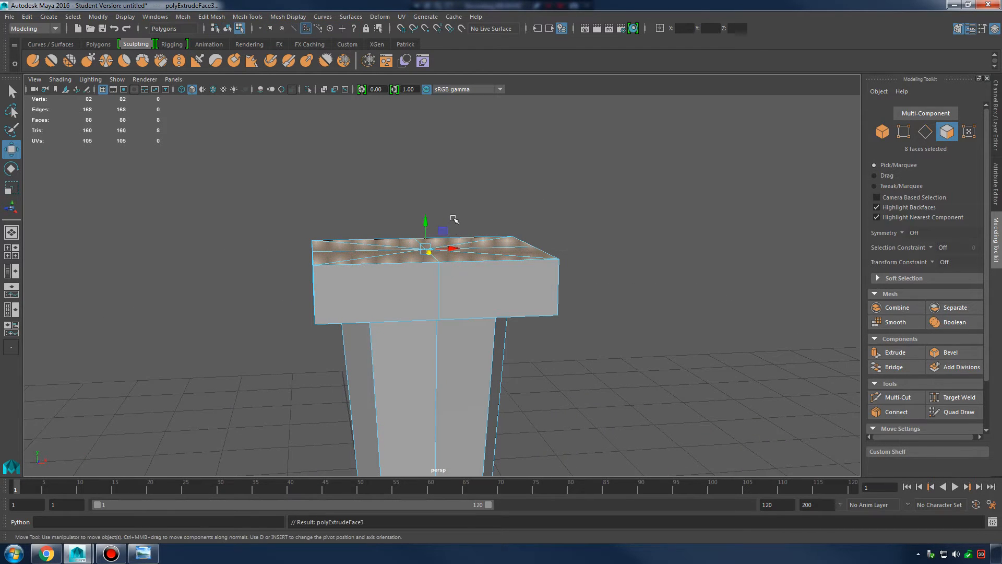
{"action": "left_click_drag", "start_coordinate": [426, 219], "coordinate": [440, 108]}
{"action": "scroll", "coordinate": [467, 235], "scroll_direction": "down", "scroll_amount": 5}
{"action": "left_click_drag", "start_coordinate": [474, 243], "coordinate": [444, 235], "text": "alt"}
{"action": "left_click_drag", "start_coordinate": [429, 178], "coordinate": [429, 181]}
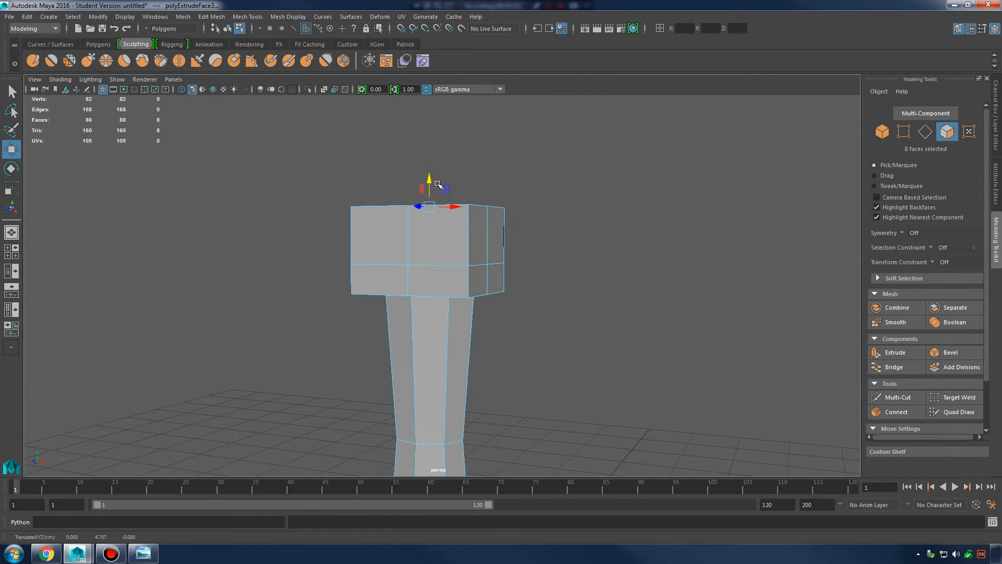
- Check the hammer reference photo, then select the two upper faces on the X side of the head block
{"action": "left_click_drag", "start_coordinate": [500, 238], "coordinate": [485, 240], "text": "alt"}
{"action": "left_click", "coordinate": [144, 553]}
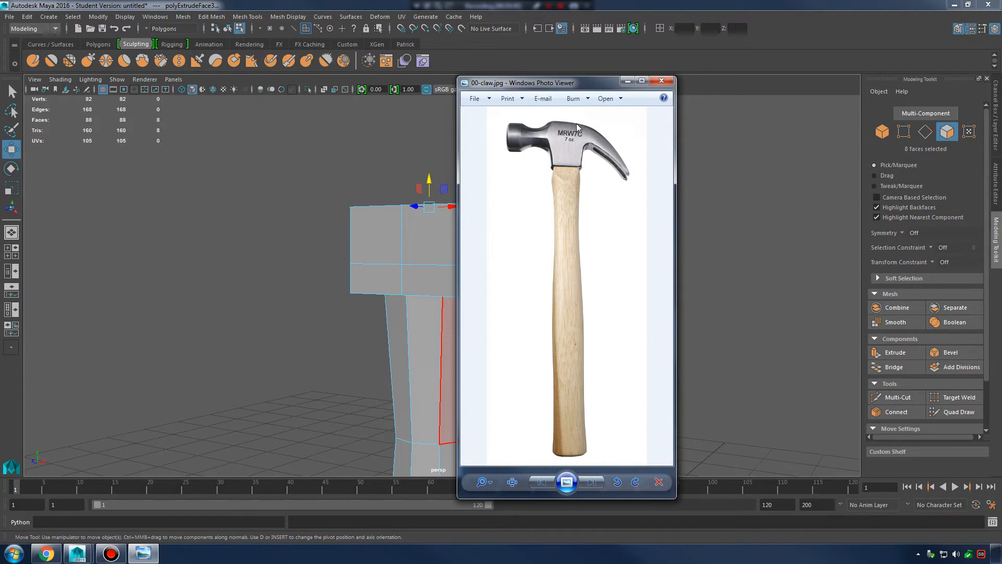
{"action": "left_click", "coordinate": [628, 82]}
{"action": "left_click_drag", "start_coordinate": [439, 207], "coordinate": [418, 246], "text": "alt"}
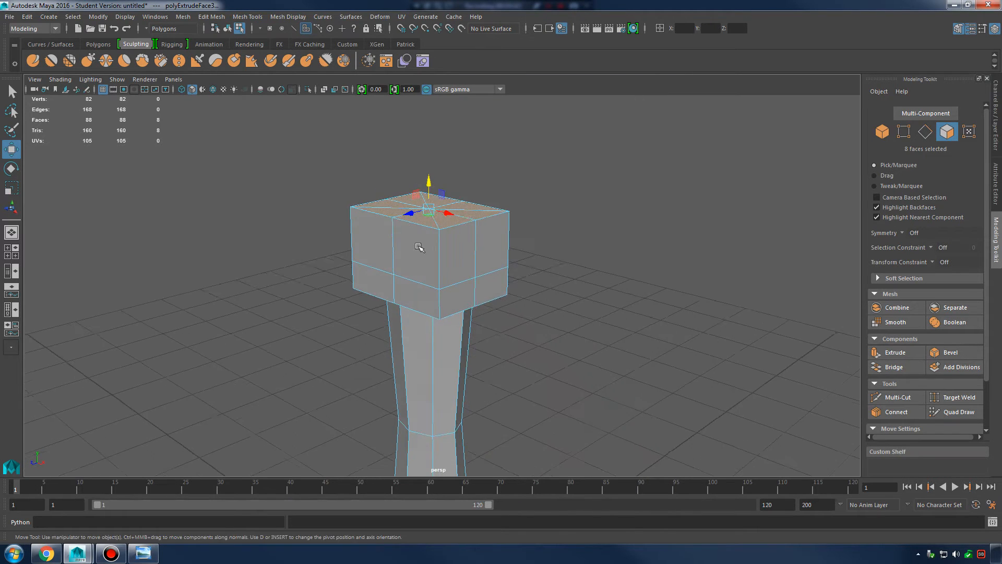
{"action": "right_click_drag", "start_coordinate": [419, 246], "coordinate": [540, 287], "text": "alt"}
{"action": "left_click_drag", "start_coordinate": [541, 287], "coordinate": [551, 273], "text": "alt"}
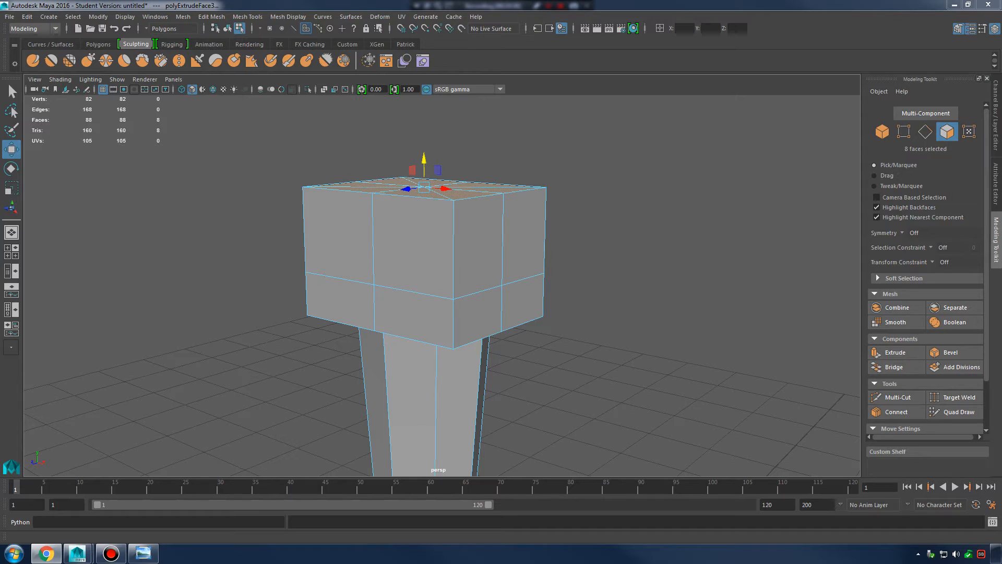
{"action": "left_click", "coordinate": [525, 236]}
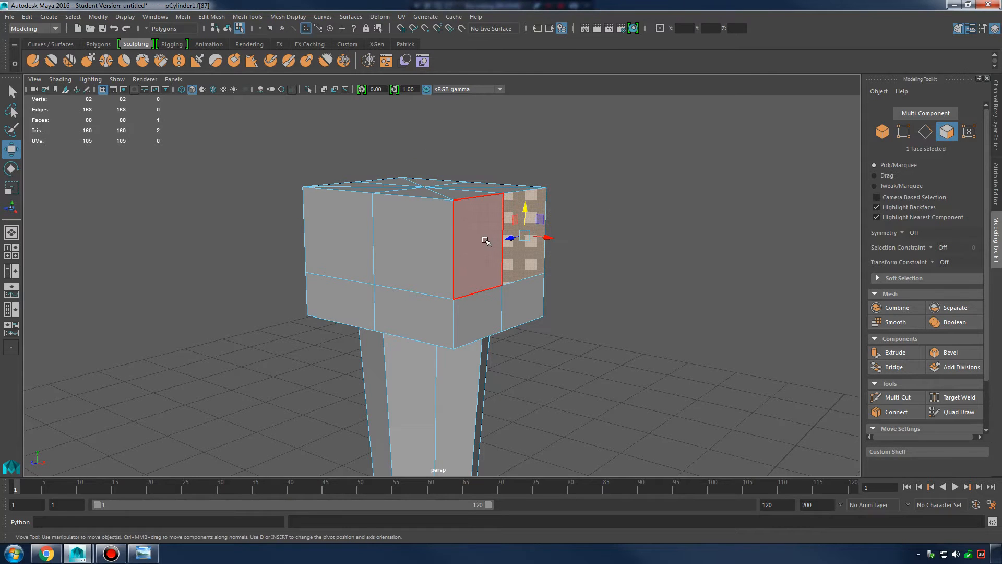
{"action": "left_click", "coordinate": [487, 239], "text": "shift"}
{"action": "left_click_drag", "start_coordinate": [486, 239], "coordinate": [428, 292], "text": "alt"}
- Compare with the reference photo and add the two lower faces on the same side of the head block to the selection
{"action": "left_click", "coordinate": [143, 553]}
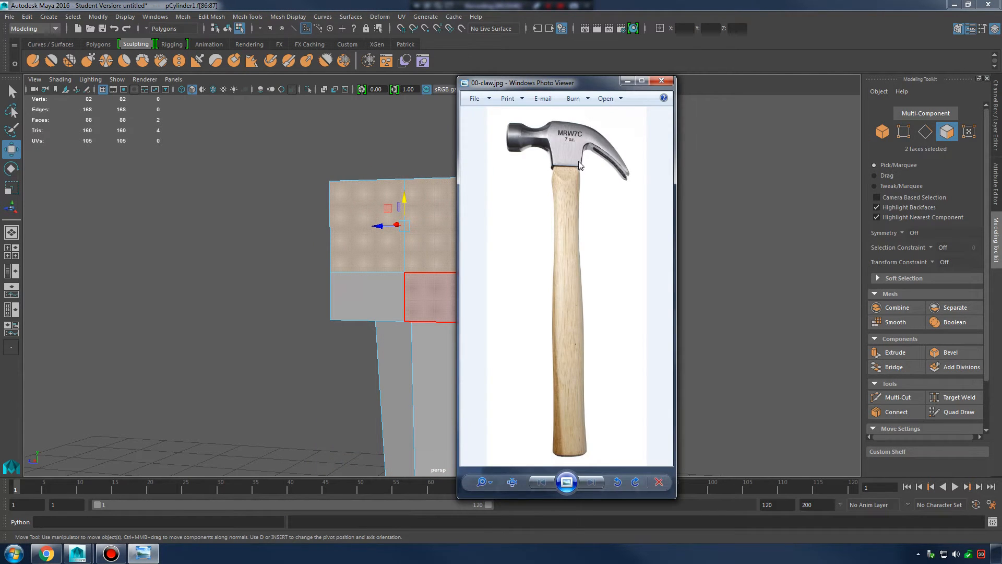
{"action": "left_click", "coordinate": [394, 294], "text": "shift"}
{"action": "left_click", "coordinate": [424, 308], "text": "shift"}
{"action": "left_click_drag", "start_coordinate": [424, 308], "coordinate": [535, 308], "text": "alt"}
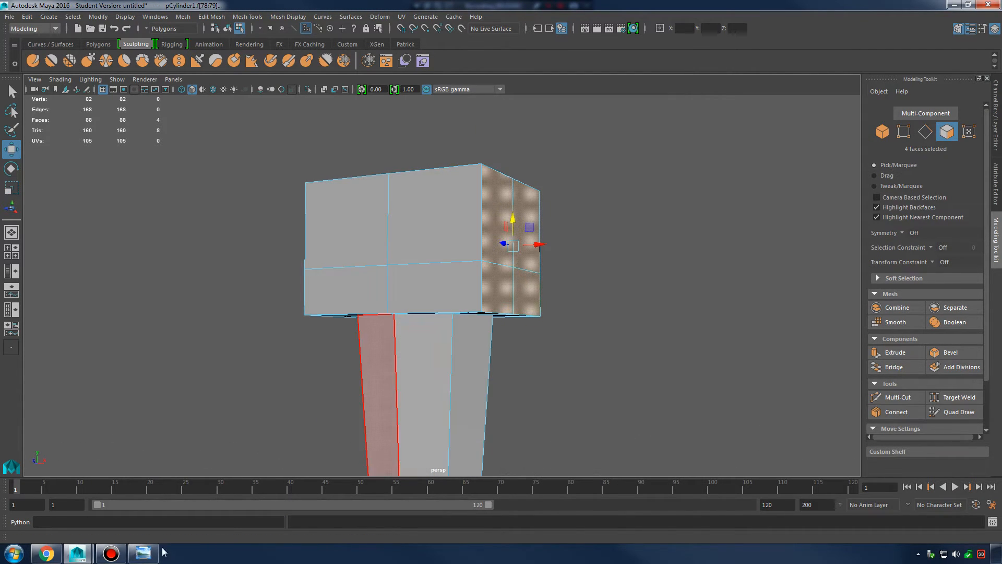
{"action": "left_click", "coordinate": [144, 553]}
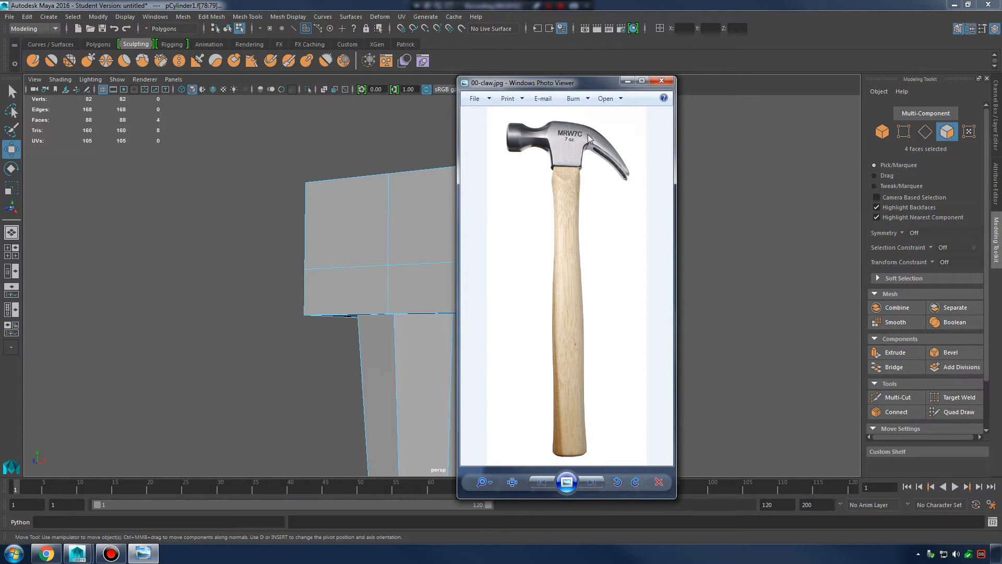
{"action": "left_click", "coordinate": [628, 81]}
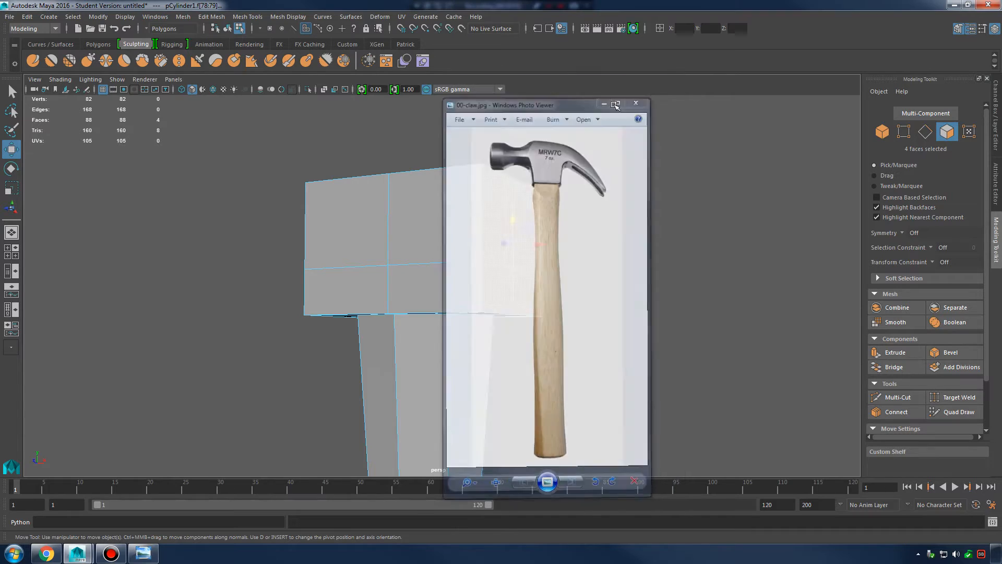
- Select the horizontal edge loop around the head block and raise it along Y, using the reference photo as a guide
{"action": "left_click", "coordinate": [470, 292]}
{"action": "right_click", "coordinate": [483, 252]}
{"action": "left_click", "coordinate": [483, 223]}
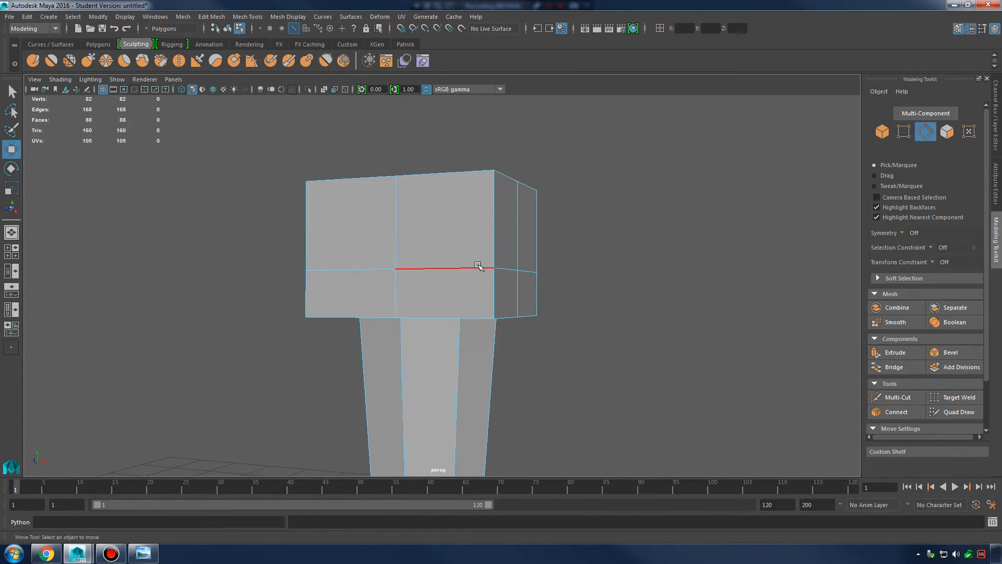
{"action": "double_click", "coordinate": [479, 268]}
{"action": "left_click_drag", "start_coordinate": [427, 244], "coordinate": [428, 237]}
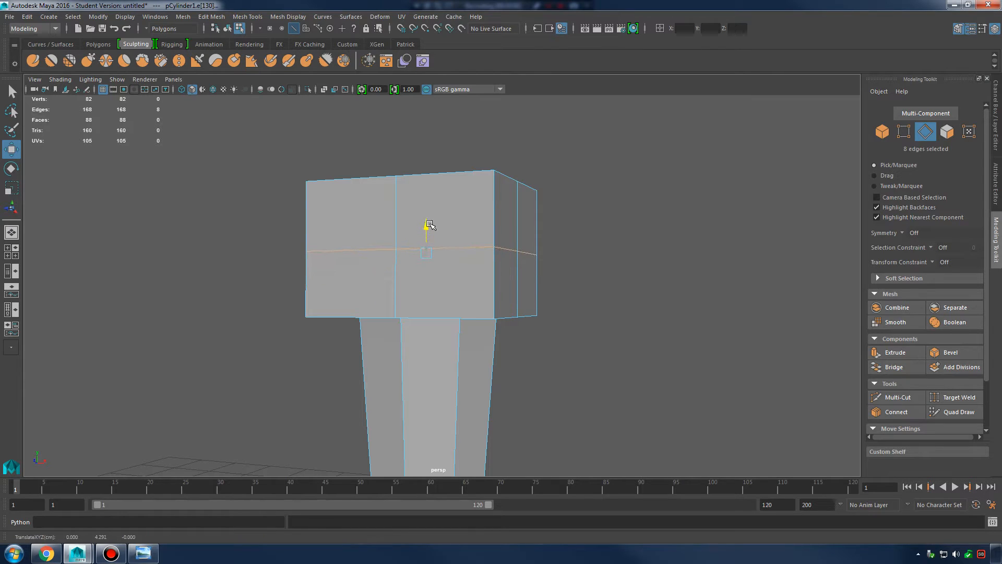
{"action": "left_click", "coordinate": [143, 553]}
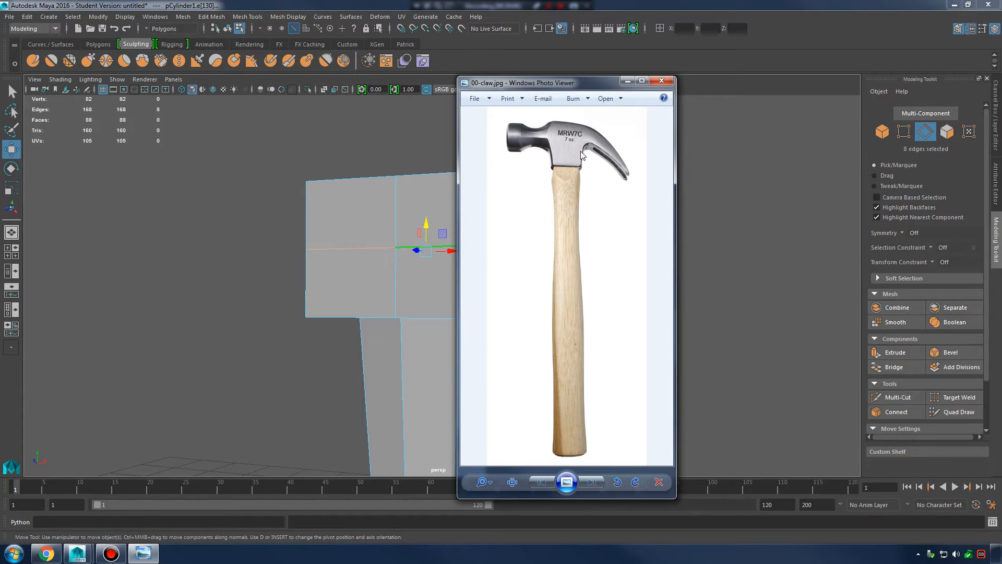
{"action": "left_click", "coordinate": [627, 82]}
{"action": "left_click_drag", "start_coordinate": [428, 225], "coordinate": [427, 225]}
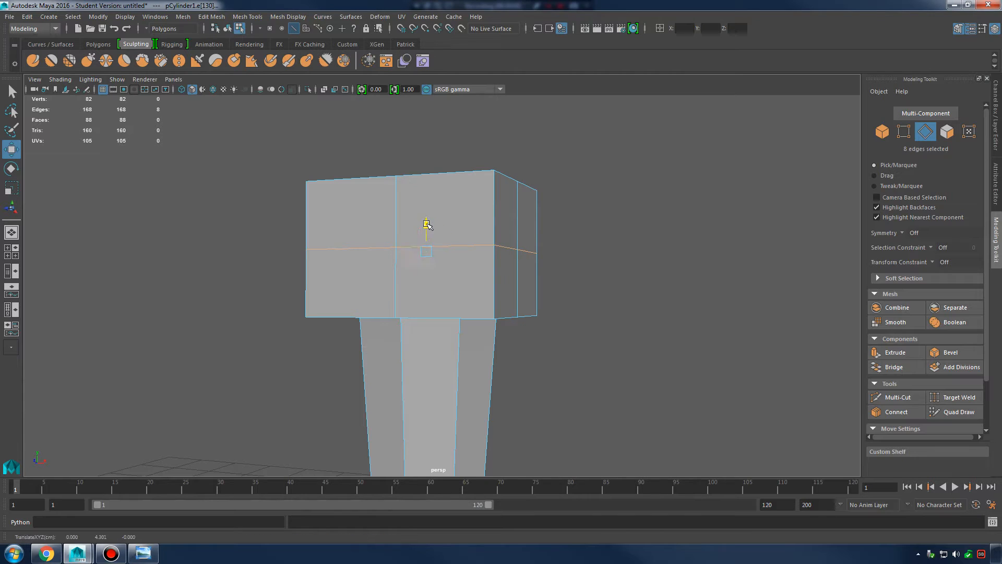
- Switch to face selection and select the two upper faces on the block's X side where the claw starts, checking the reference photo
{"action": "right_click_drag", "start_coordinate": [519, 206], "coordinate": [519, 233]}
{"action": "left_click_drag", "start_coordinate": [597, 226], "coordinate": [533, 230], "text": "alt"}
{"action": "left_click", "coordinate": [510, 222]}
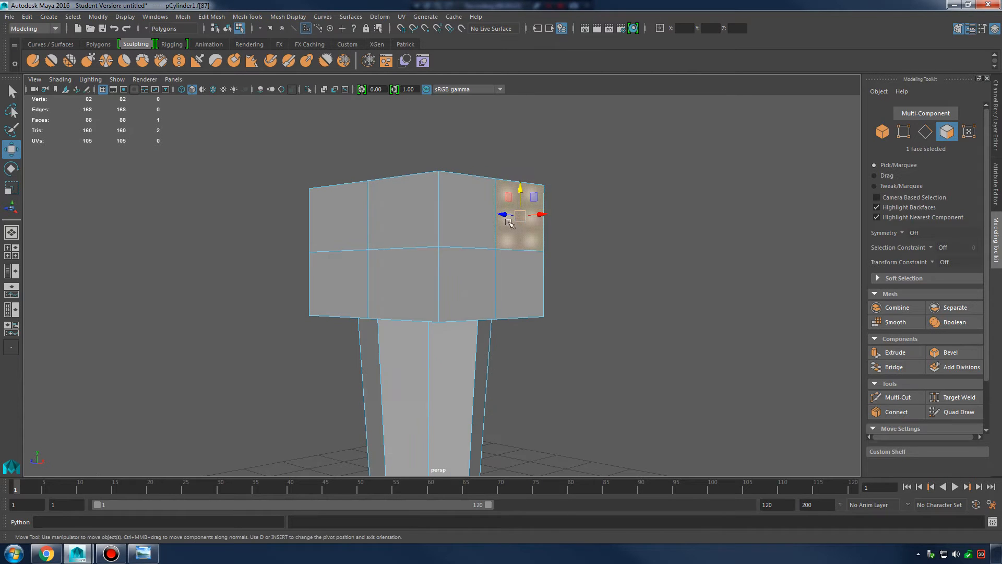
{"action": "left_click", "coordinate": [473, 225], "text": "shift"}
{"action": "left_click_drag", "start_coordinate": [599, 292], "coordinate": [392, 398], "text": "alt"}
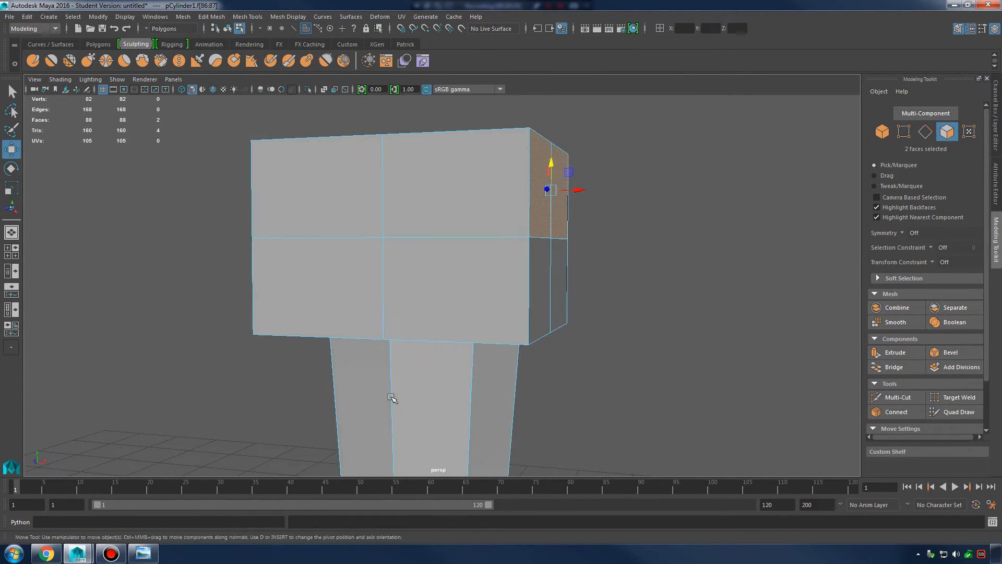
{"action": "left_click", "coordinate": [143, 553]}
{"action": "left_click", "coordinate": [626, 81]}
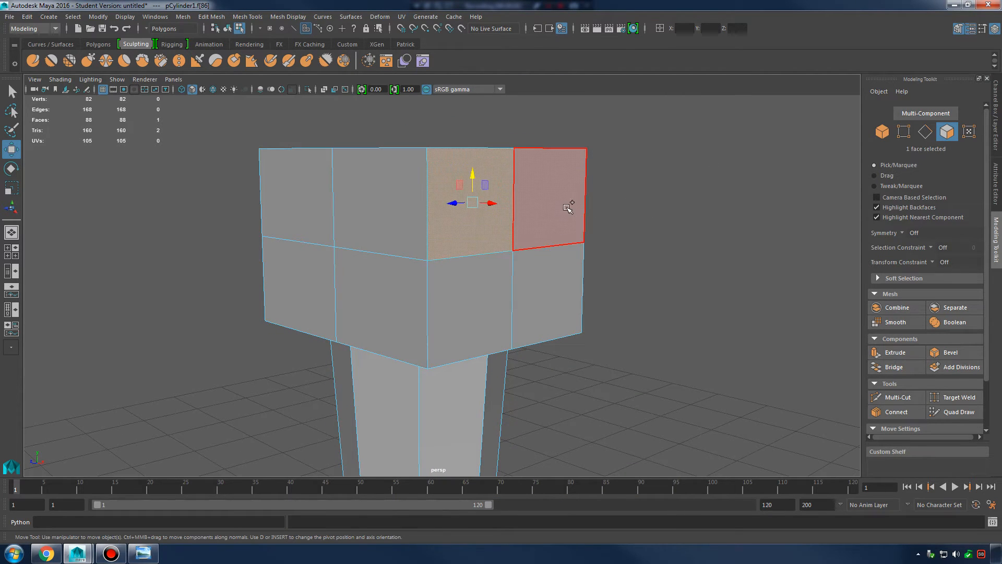
{"action": "left_click_drag", "start_coordinate": [558, 213], "coordinate": [566, 210], "text": "alt"}
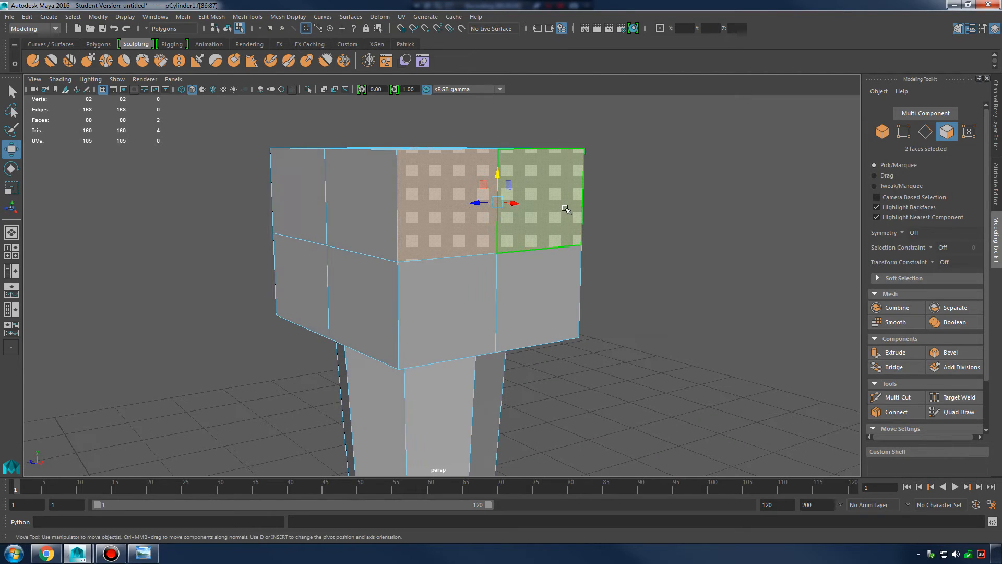
- Extrude the two upper side faces with Keep Faces Together off and a Local Translate Z of 0.889
{"action": "right_click", "coordinate": [555, 174], "text": "shift"}
{"action": "left_click", "coordinate": [550, 199]}
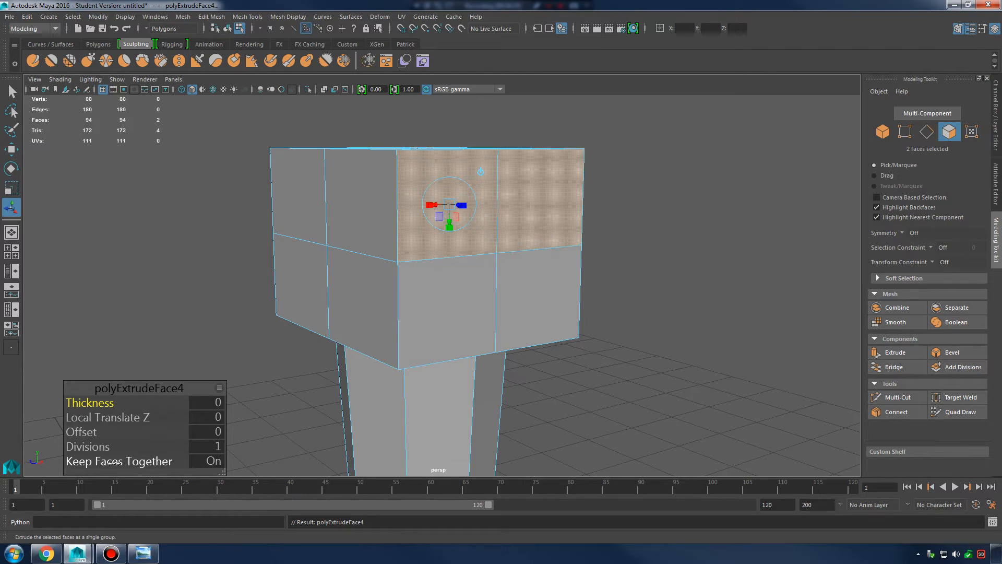
{"action": "left_click", "coordinate": [149, 462]}
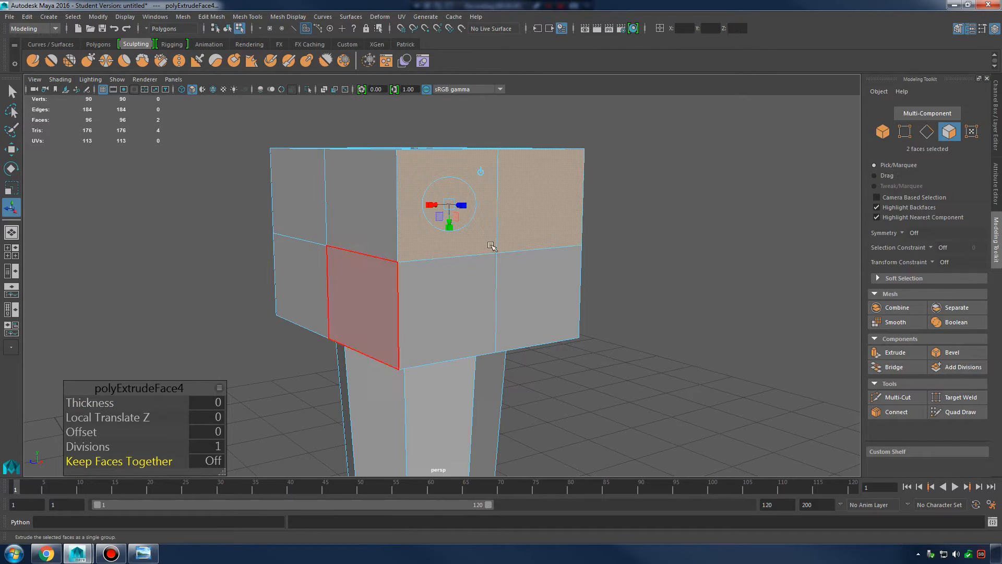
{"action": "left_click_drag", "start_coordinate": [513, 232], "coordinate": [474, 275], "text": "alt"}
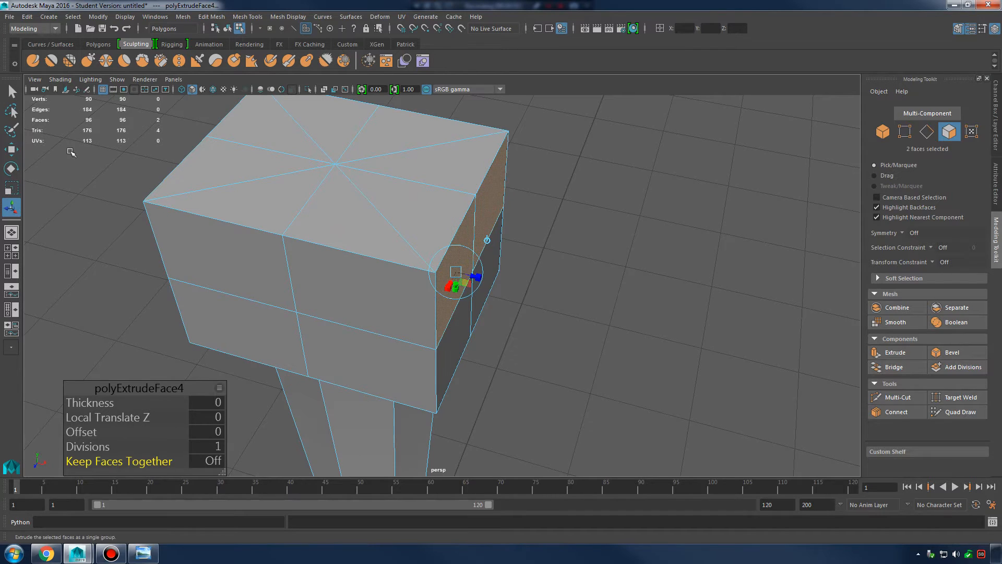
{"action": "left_click_drag", "start_coordinate": [517, 230], "coordinate": [537, 226], "text": "alt"}
{"action": "scroll", "coordinate": [537, 226], "scroll_direction": "up", "scroll_amount": 3}
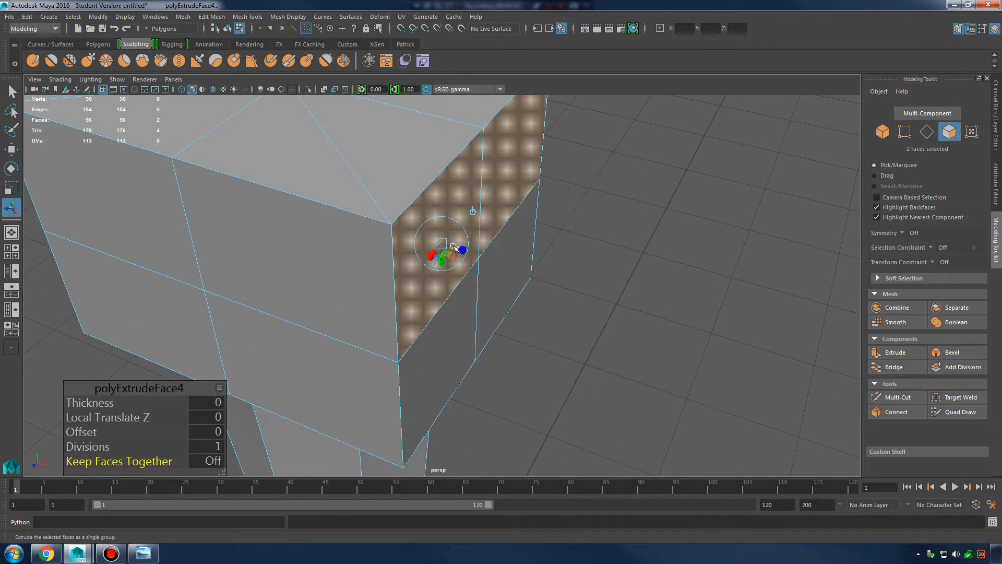
{"action": "left_click_drag", "start_coordinate": [453, 247], "coordinate": [373, 198]}
{"action": "scroll", "coordinate": [826, 363], "scroll_direction": "down", "scroll_amount": 5}
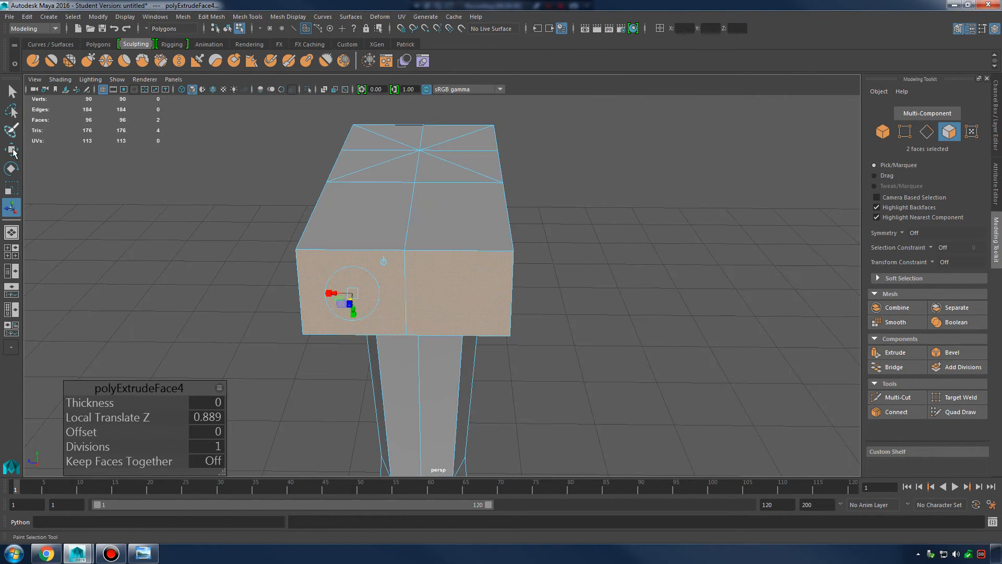
- Scale the two extruded end faces narrower to open a gap between the claw prongs, undoing the extra adjustment
{"action": "left_click_drag", "start_coordinate": [187, 184], "coordinate": [517, 335], "text": "alt"}
{"action": "scroll", "coordinate": [517, 335], "scroll_direction": "up", "scroll_amount": 3}
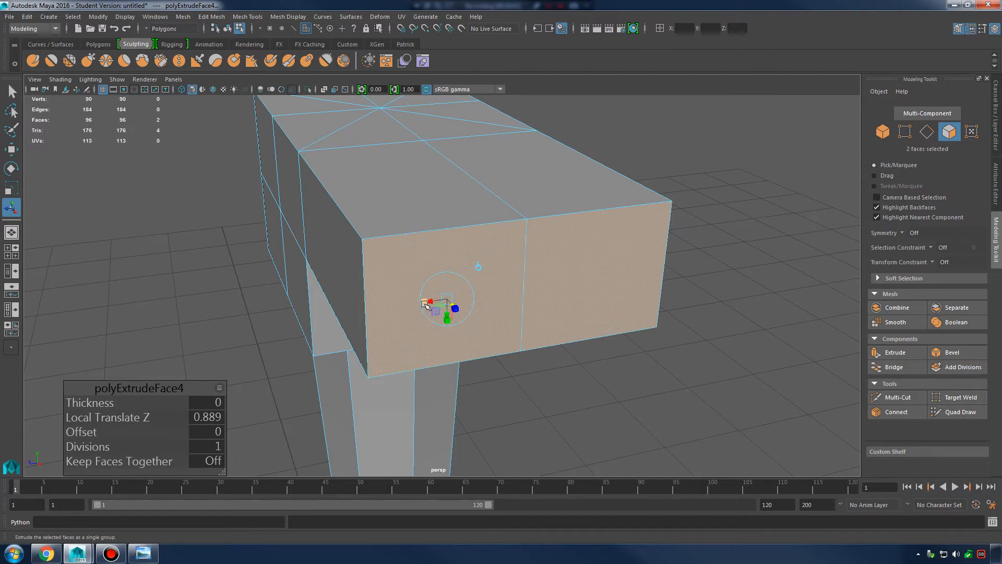
{"action": "left_click_drag", "start_coordinate": [427, 302], "coordinate": [542, 270]}
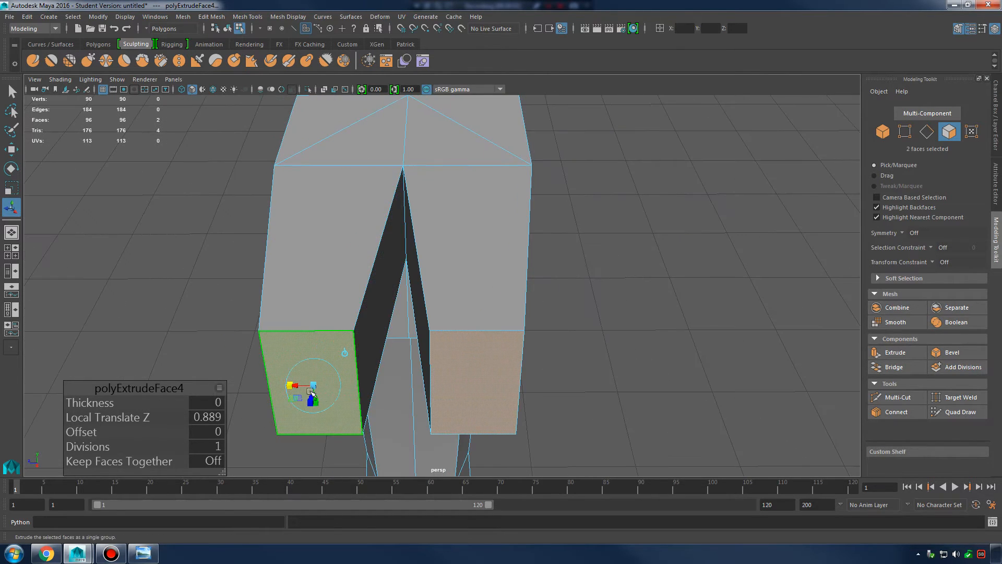
{"action": "left_click_drag", "start_coordinate": [288, 385], "coordinate": [291, 387]}
{"action": "key", "text": "ctrl+z"}
{"action": "left_click_drag", "start_coordinate": [334, 360], "coordinate": [465, 280], "text": "alt"}
{"action": "middle_click_drag", "start_coordinate": [465, 280], "coordinate": [455, 327], "text": "alt"}
{"action": "left_click_drag", "start_coordinate": [454, 327], "coordinate": [409, 347], "text": "alt"}
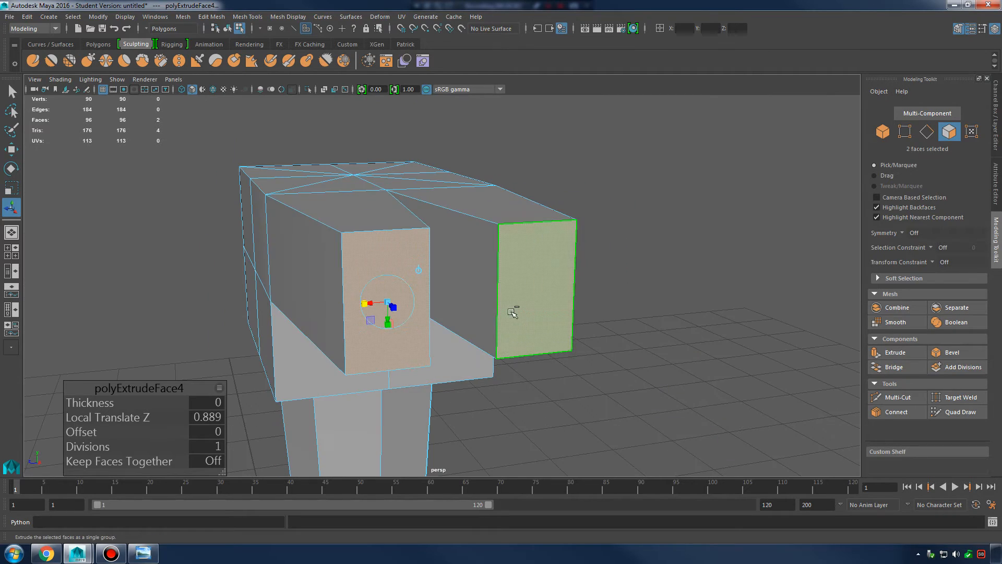
- Undo the narrowing, the extrusion and the face selection of the claw prongs
{"action": "key", "text": "ctrl+z"}
{"action": "key", "text": "ctrl+z"}
{"action": "key", "text": "ctrl+z"}
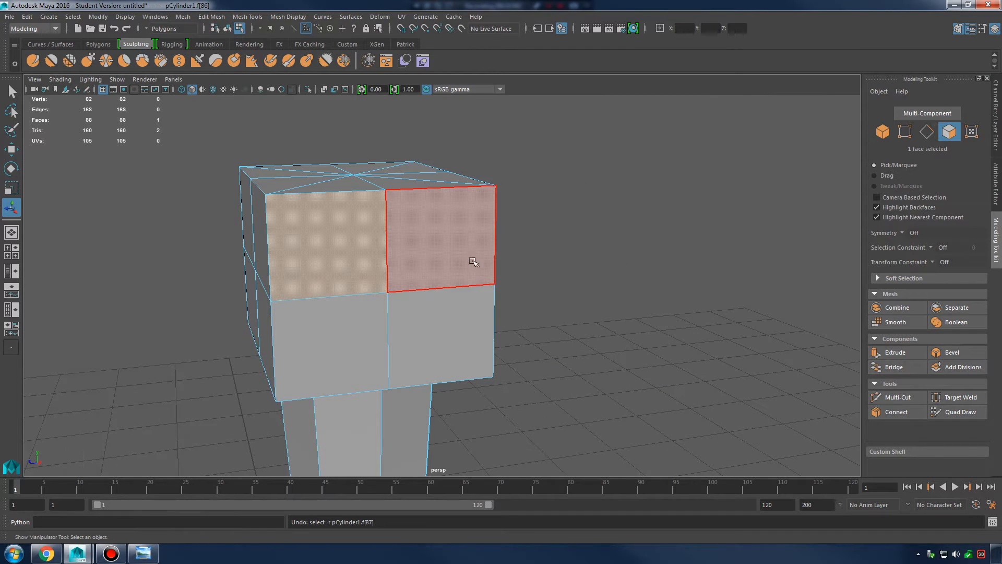
{"action": "key", "text": "ctrl+z"}
- Reselect the two upper side faces, extrude them outward as one group and scale their ends narrower along Z
{"action": "left_click", "coordinate": [426, 249]}
{"action": "left_click", "coordinate": [331, 246], "text": "shift"}
{"action": "left_click_drag", "start_coordinate": [331, 246], "coordinate": [451, 271], "text": "alt"}
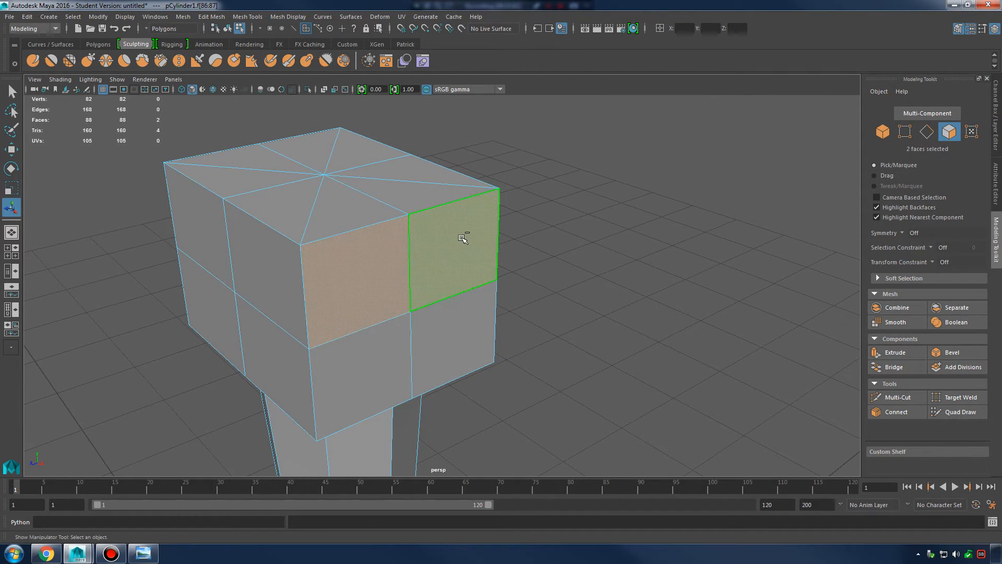
{"action": "right_click_drag", "start_coordinate": [463, 238], "coordinate": [409, 264], "text": "shift"}
{"action": "left_click_drag", "start_coordinate": [409, 264], "coordinate": [543, 327], "text": "alt"}
{"action": "key", "text": "w"}
{"action": "key", "text": "r"}
{"action": "left_click_drag", "start_coordinate": [489, 304], "coordinate": [559, 272]}
- Try moving one end face of the joined extrusion along Z, then undo the move, the scaling and the extrusion
{"action": "left_click", "coordinate": [524, 264]}
{"action": "key", "text": "w"}
{"action": "key", "text": "ctrl+z"}
{"action": "key", "text": "ctrl+z"}
{"action": "key", "text": "ctrl+z"}
{"action": "key", "text": "ctrl+z"}
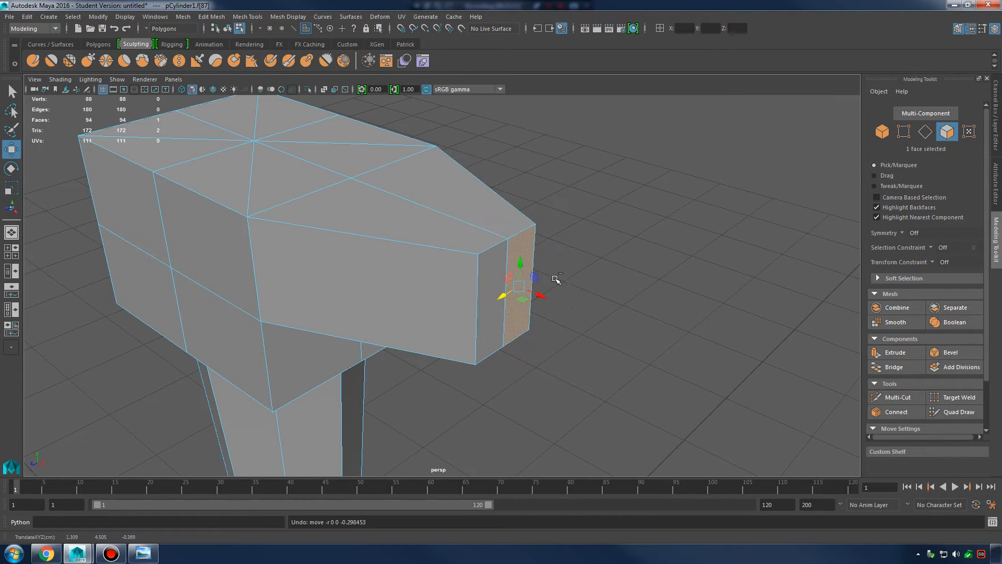
{"action": "key", "text": "ctrl+z"}
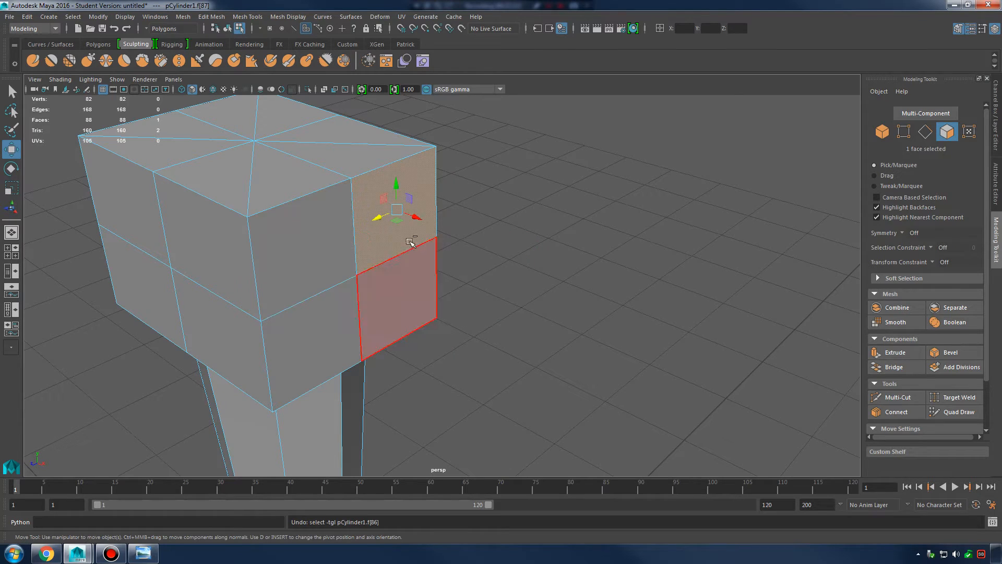
- Extrude the two upper side faces outward along X with Keep Faces Together off and scale their ends narrower along Z
{"action": "left_click", "coordinate": [314, 235]}
{"action": "left_click", "coordinate": [408, 203], "text": "shift"}
{"action": "right_click", "coordinate": [408, 192], "text": "shift"}
{"action": "left_click", "coordinate": [407, 219]}
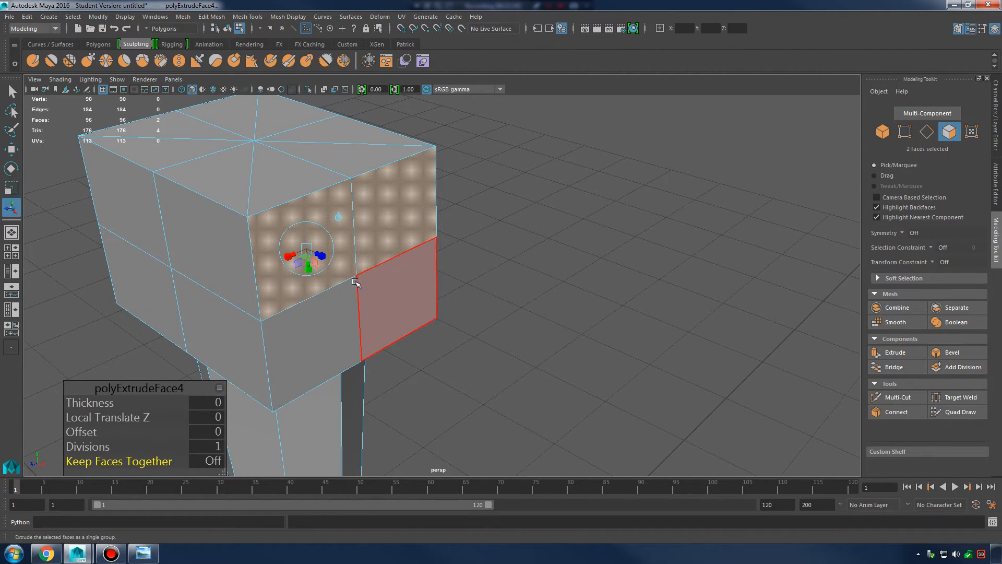
{"action": "key", "text": "w"}
{"action": "left_click_drag", "start_coordinate": [381, 250], "coordinate": [483, 332], "text": "alt"}
{"action": "key", "text": "r"}
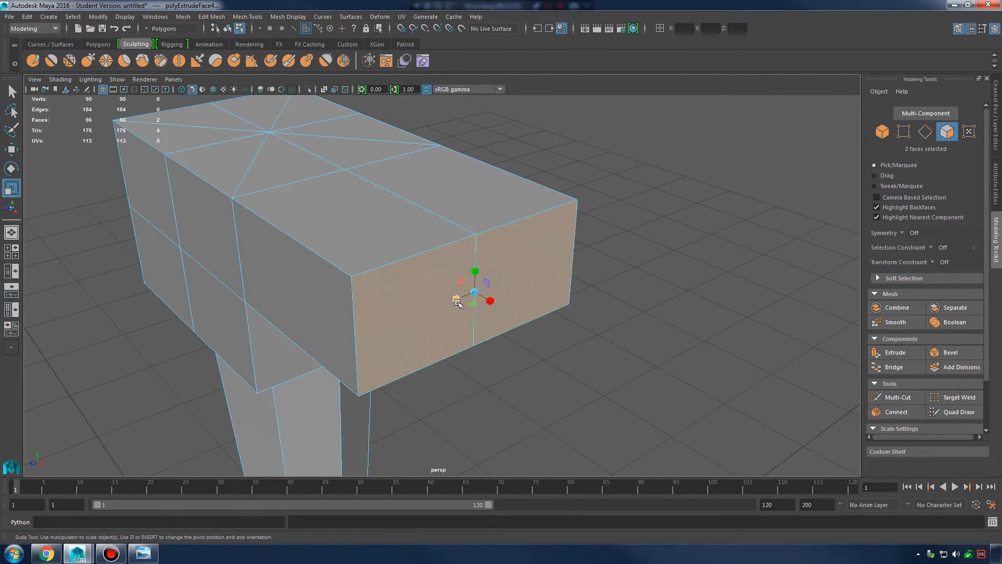
{"action": "left_click_drag", "start_coordinate": [462, 299], "coordinate": [500, 274]}
- Move the end faces of the two prongs apart along Z to open the V-shaped gap of the claw
{"action": "left_click", "coordinate": [494, 265]}
{"action": "key", "text": "w"}
{"action": "key", "text": "ctrl+z"}
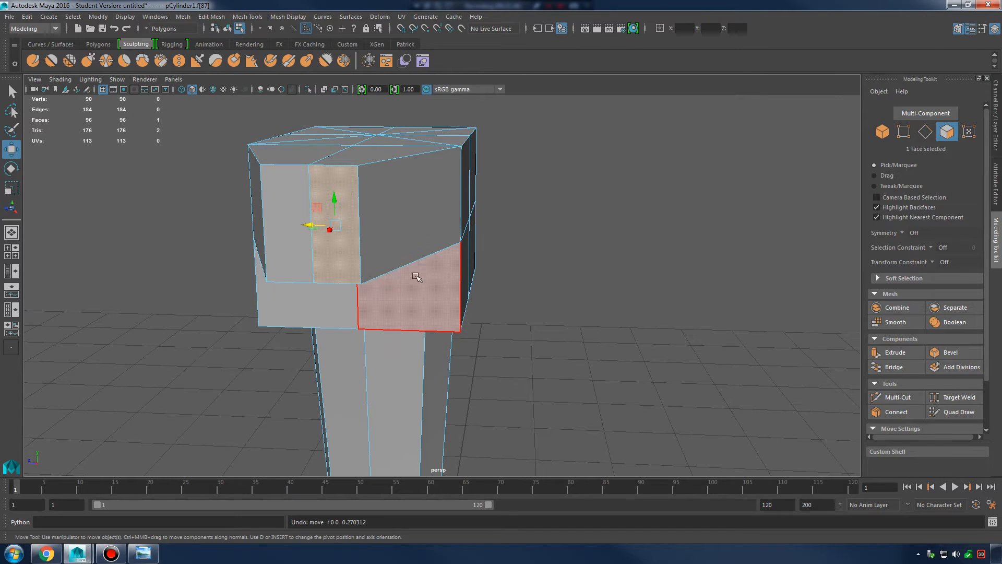
{"action": "left_click_drag", "start_coordinate": [416, 277], "coordinate": [382, 272], "text": "alt"}
{"action": "left_click", "coordinate": [347, 274]}
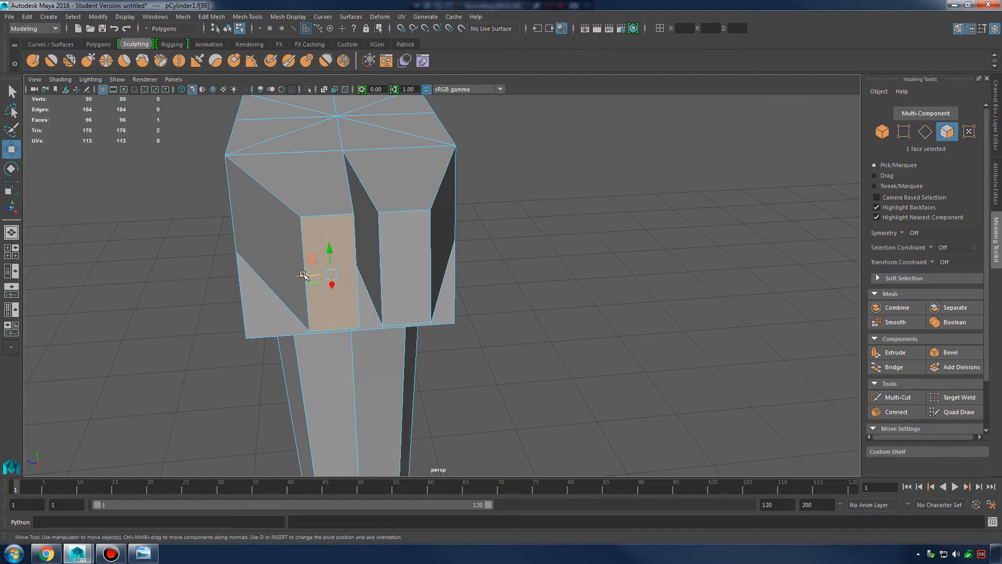
{"action": "left_click_drag", "start_coordinate": [303, 274], "coordinate": [258, 281]}
- Try fine-tuning the end faces of the two claw prongs along Z, then undo those adjustments
{"action": "left_click", "coordinate": [425, 268]}
{"action": "left_click_drag", "start_coordinate": [439, 271], "coordinate": [402, 399], "text": "alt"}
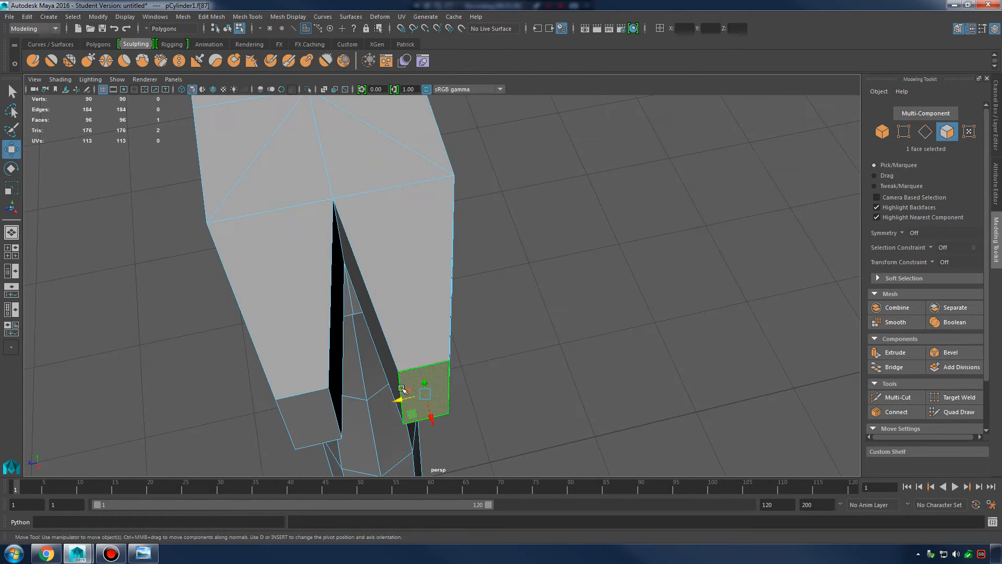
{"action": "left_click", "coordinate": [332, 404]}
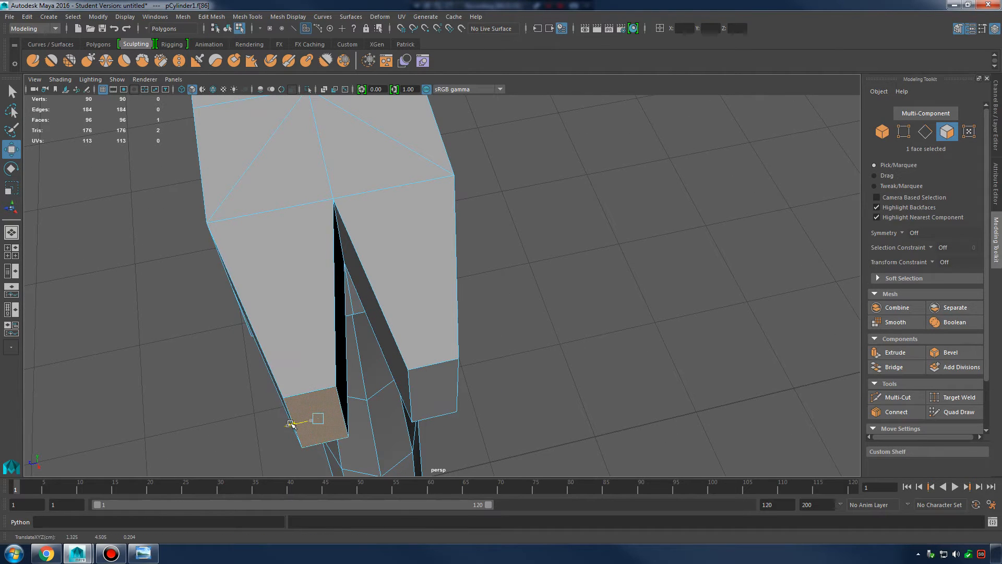
{"action": "key", "text": "ctrl+z"}
{"action": "key", "text": "ctrl+z"}
{"action": "key", "text": "ctrl+z"}
{"action": "key", "text": "ctrl+z"}
{"action": "key", "text": "ctrl+z"}
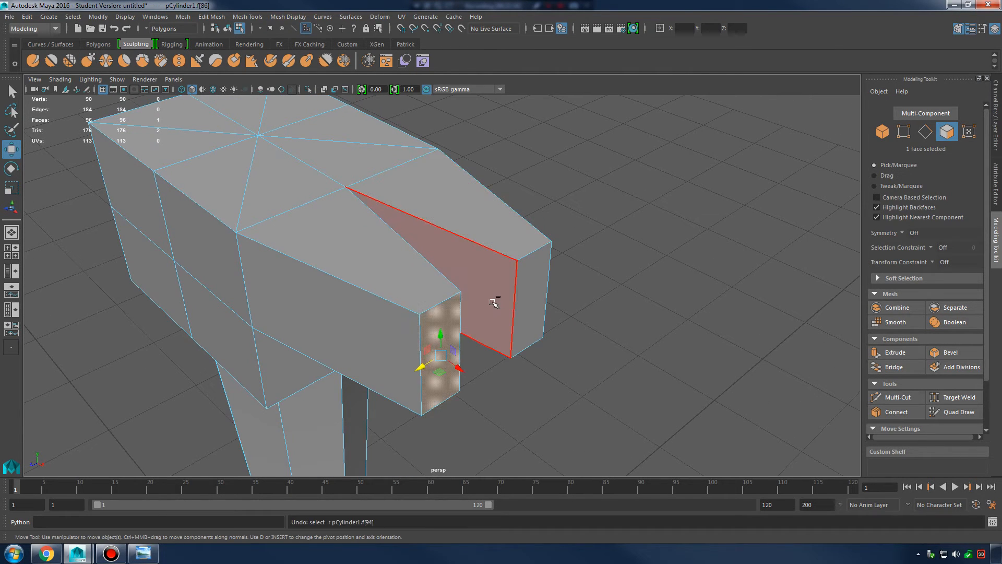
- Undo the previous shaping and extrusion of the two claw prongs
{"action": "key", "text": "ctrl+z"}
{"action": "key", "text": "ctrl+z"}
{"action": "key", "text": "ctrl+z"}
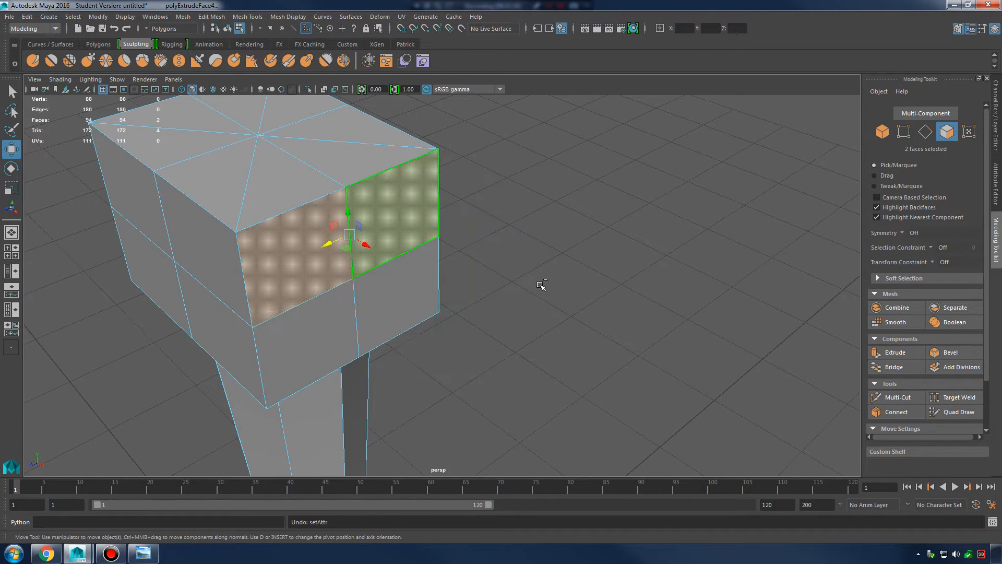
- Extrude the head block's two upper side faces outward by 0.985 with Keep Faces Together off
{"action": "left_click", "coordinate": [308, 239], "text": "shift"}
{"action": "left_click_drag", "start_coordinate": [439, 251], "coordinate": [477, 284], "text": "alt"}
{"action": "right_click", "coordinate": [457, 255], "text": "shift"}
{"action": "left_click", "coordinate": [456, 283]}
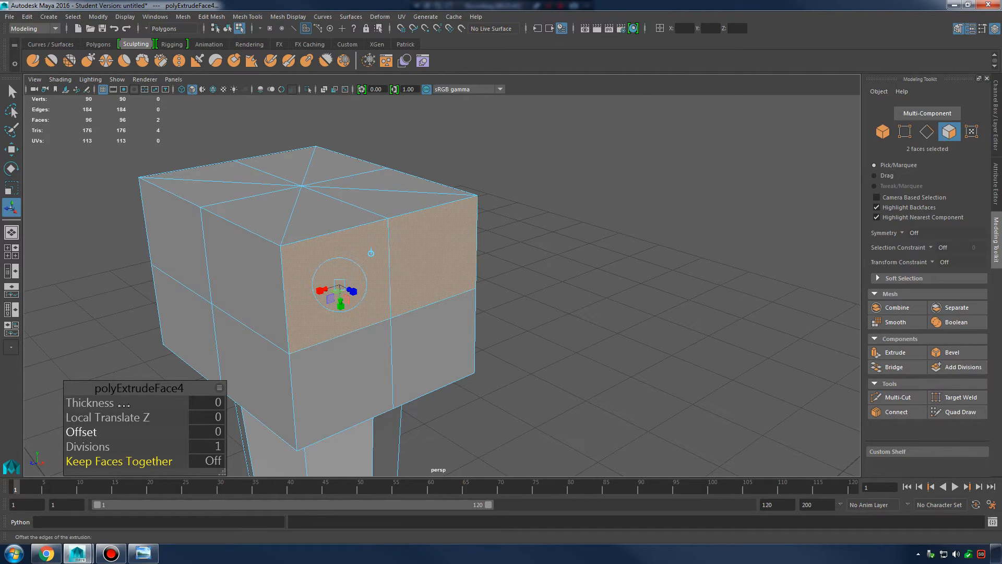
{"action": "left_click_drag", "start_coordinate": [415, 298], "coordinate": [493, 334], "text": "alt"}
{"action": "scroll", "coordinate": [481, 313], "scroll_direction": "up", "scroll_amount": 2}
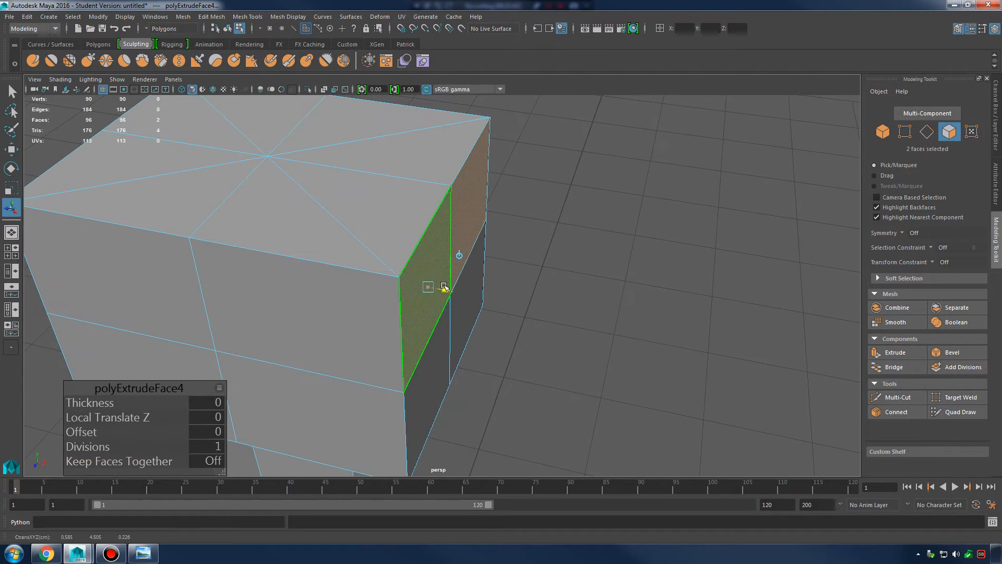
{"action": "left_click_drag", "start_coordinate": [445, 287], "coordinate": [808, 376]}
{"action": "scroll", "coordinate": [611, 344], "scroll_direction": "down", "scroll_amount": 3}
{"action": "left_click_drag", "start_coordinate": [610, 345], "coordinate": [550, 294], "text": "alt"}
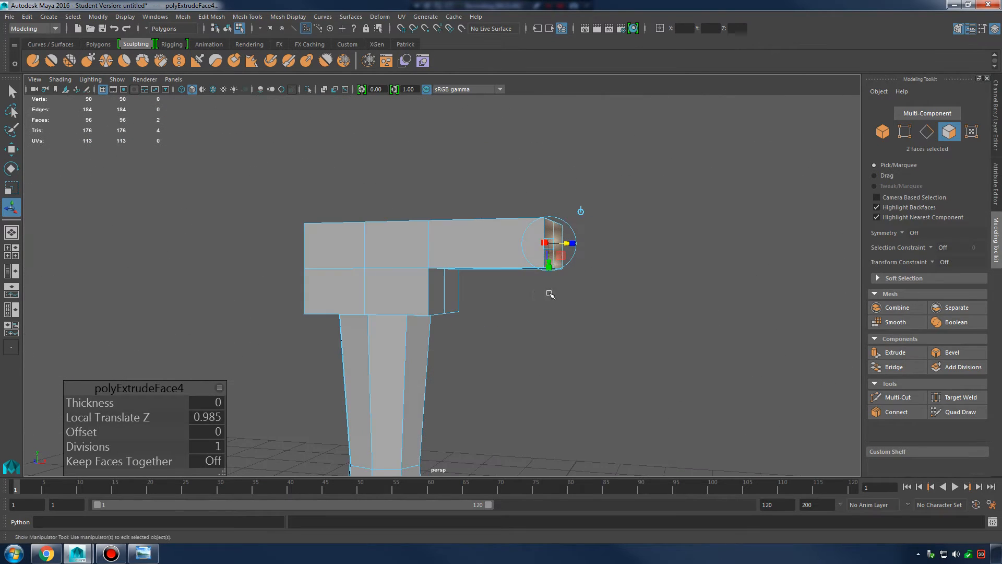
- Scale the prong end faces to about 0.622 in width to open the gap, and flatten them vertically into thin tips
{"action": "scroll", "coordinate": [694, 297], "scroll_direction": "up", "scroll_amount": 2}
{"action": "left_click_drag", "start_coordinate": [693, 297], "coordinate": [418, 323], "text": "alt"}
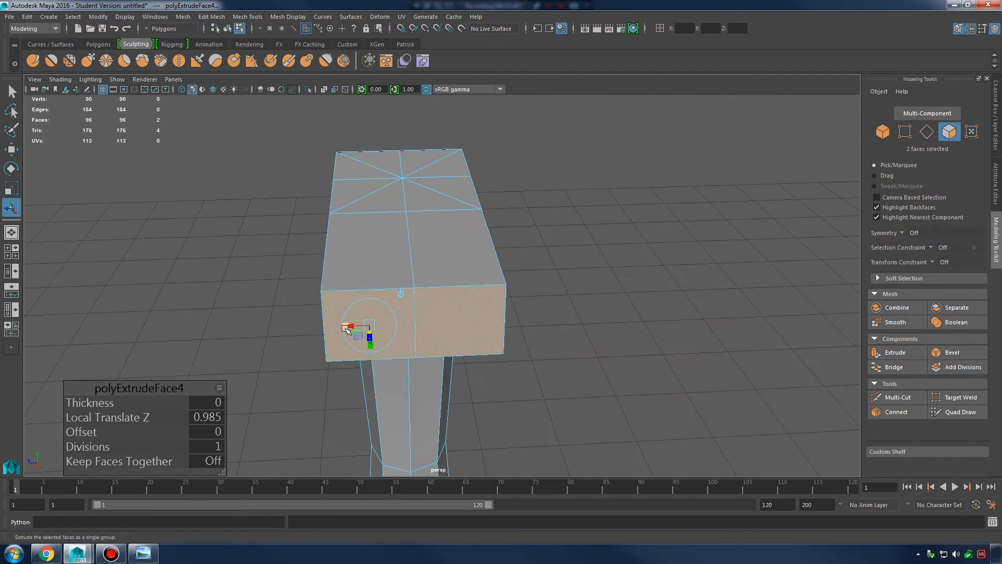
{"action": "left_click_drag", "start_coordinate": [345, 328], "coordinate": [352, 329]}
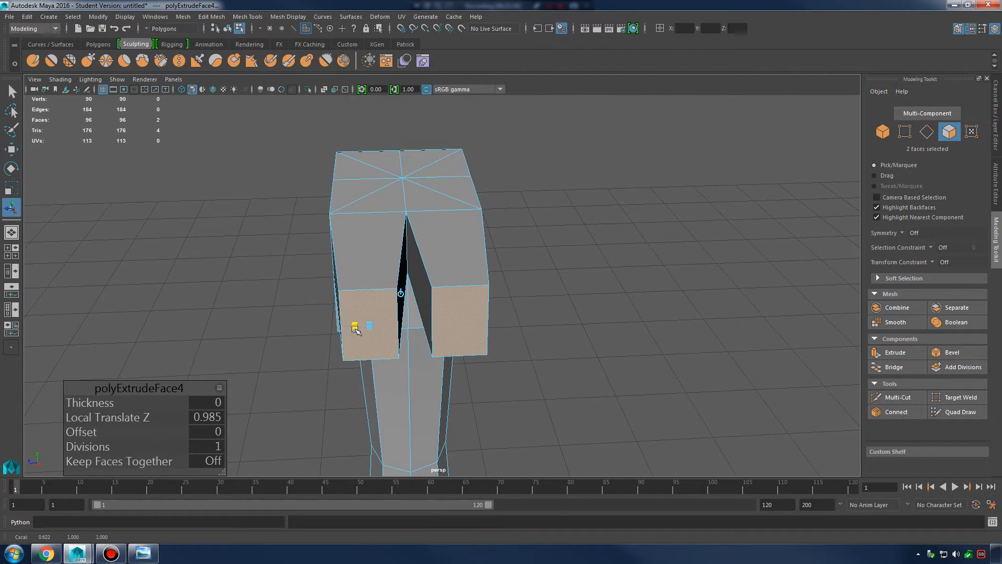
{"action": "left_click_drag", "start_coordinate": [386, 363], "coordinate": [458, 269], "text": "alt"}
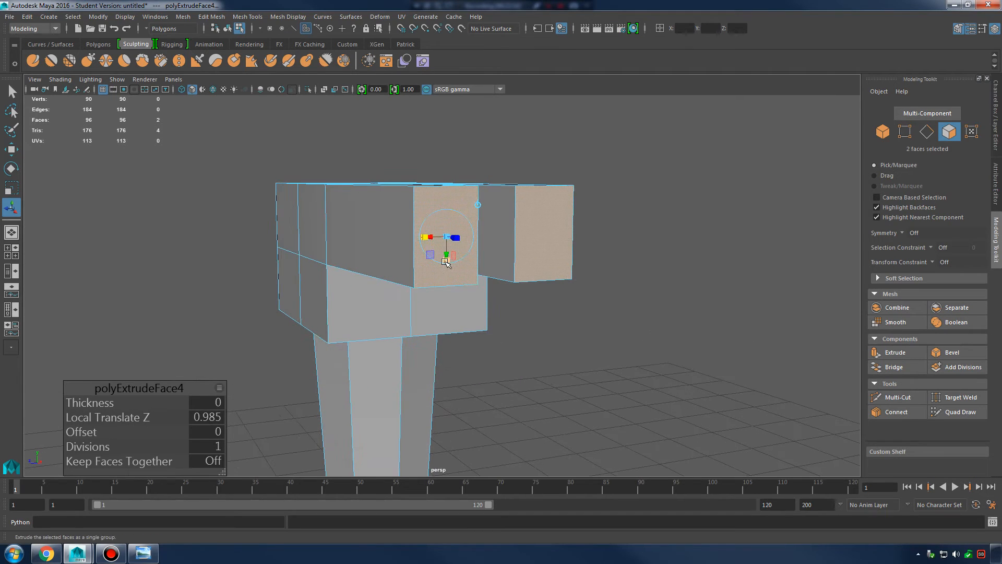
{"action": "scroll", "coordinate": [516, 280], "scroll_direction": "up", "scroll_amount": 2}
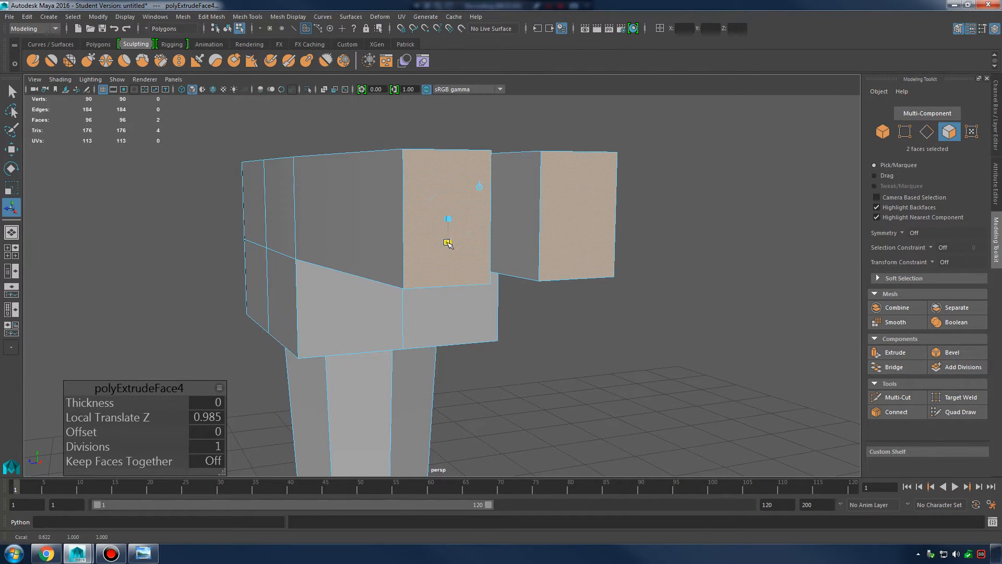
{"action": "left_click_drag", "start_coordinate": [448, 243], "coordinate": [642, 274]}
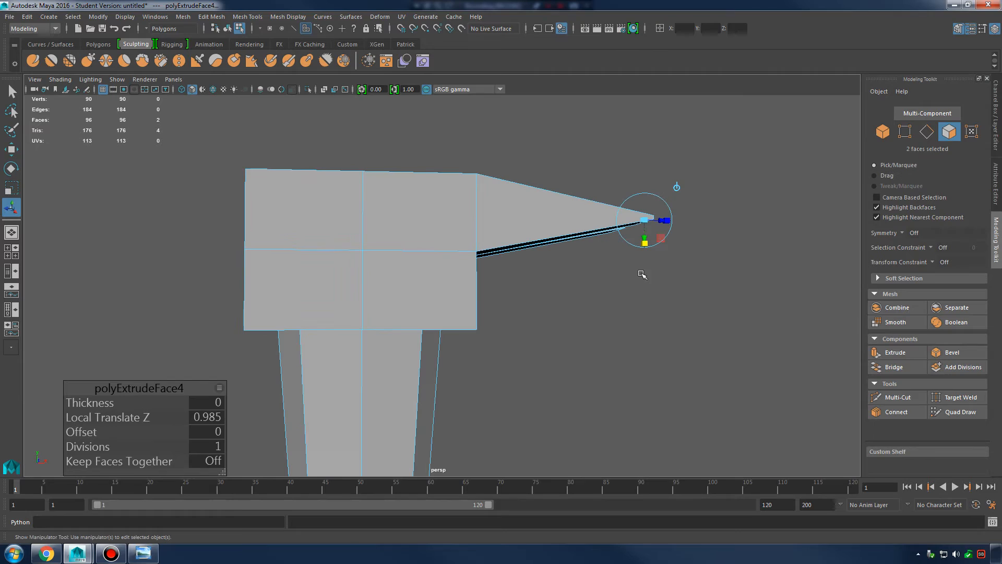
- Check the claw's shape in the reference photo 00-claw.jpg, and move the prong tips outward along X and down along Y
{"action": "left_click", "coordinate": [149, 554]}
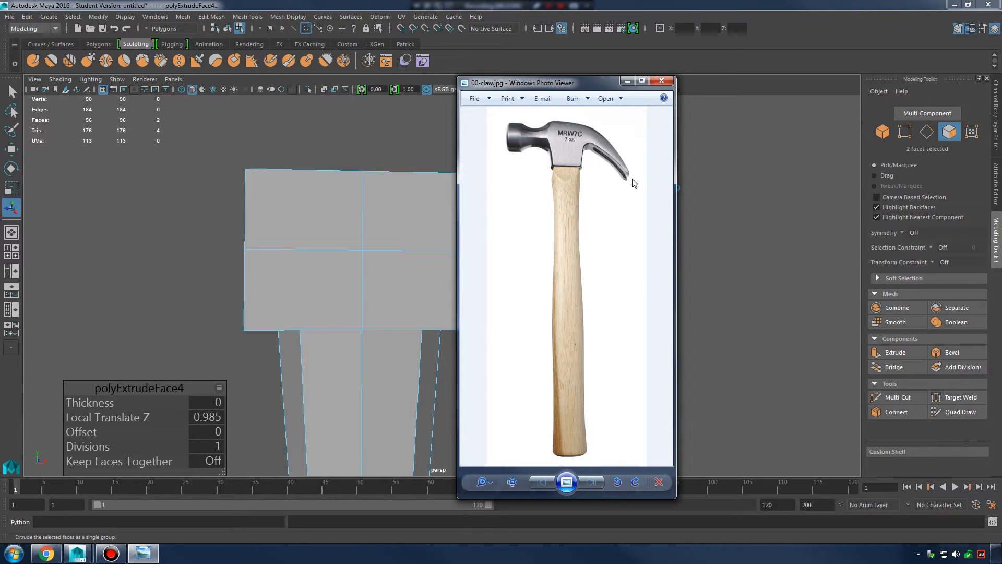
{"action": "left_click", "coordinate": [629, 82]}
{"action": "key", "text": "w"}
{"action": "middle_click_drag", "start_coordinate": [671, 242], "coordinate": [573, 242], "text": "alt"}
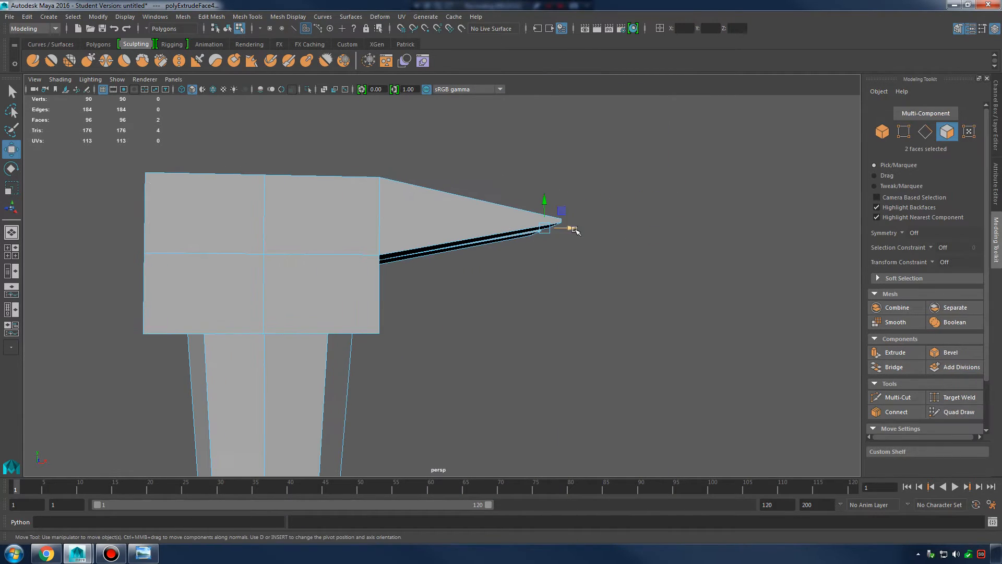
{"action": "left_click_drag", "start_coordinate": [575, 230], "coordinate": [691, 228]}
{"action": "right_click_drag", "start_coordinate": [691, 228], "coordinate": [647, 246], "text": "alt"}
{"action": "left_click_drag", "start_coordinate": [620, 230], "coordinate": [509, 274]}
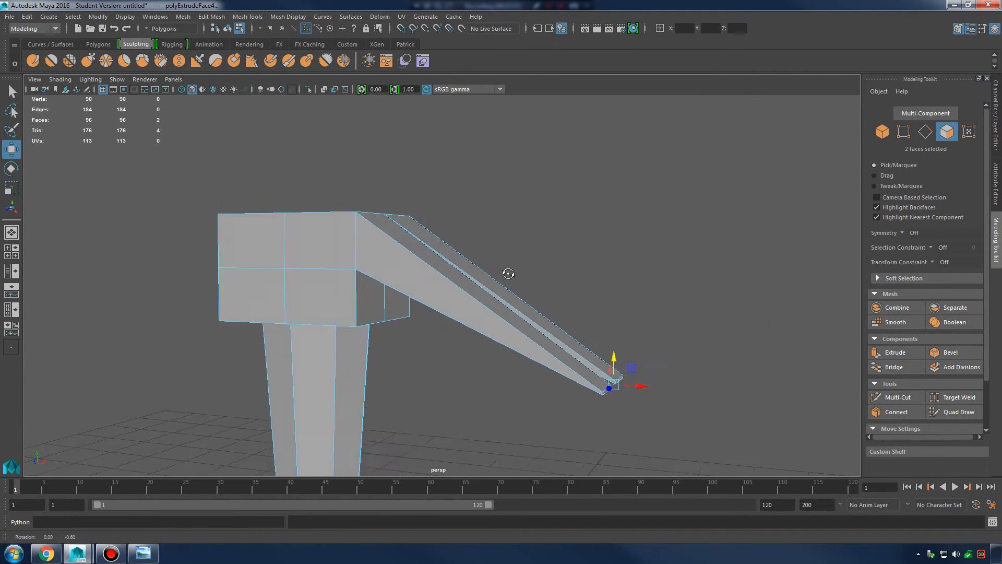
- Undo the tip moves, the scaling and the prong extrusion back to the plain head block
{"action": "key", "text": "ctrl+z"}
{"action": "key", "text": "ctrl+z"}
{"action": "key", "text": "ctrl+z"}
{"action": "key", "text": "ctrl+z"}
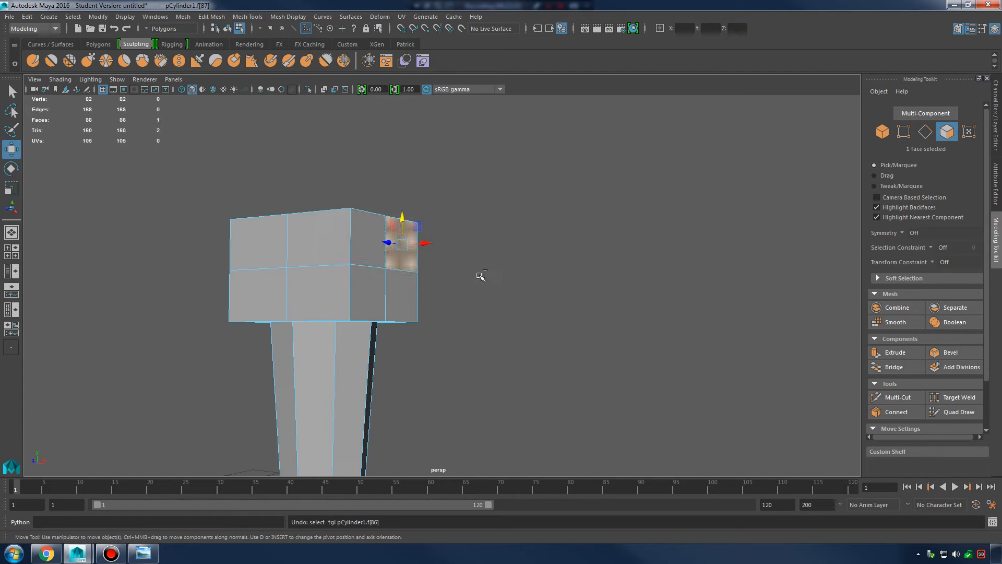
{"action": "key", "text": "ctrl+z"}
- Extrude the two upper side faces by 1.399 with Keep Faces Together off and 7 divisions, tapering their ends into thin tips
{"action": "left_click_drag", "start_coordinate": [475, 277], "coordinate": [425, 195], "text": "alt"}
{"action": "left_click", "coordinate": [426, 196], "text": "shift"}
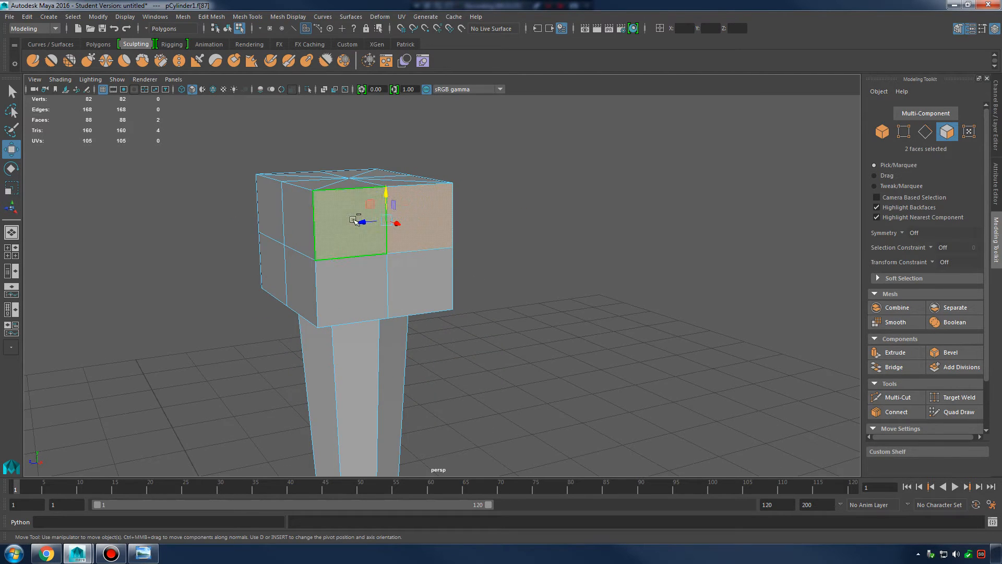
{"action": "right_click_drag", "start_coordinate": [355, 220], "coordinate": [585, 288], "text": "alt"}
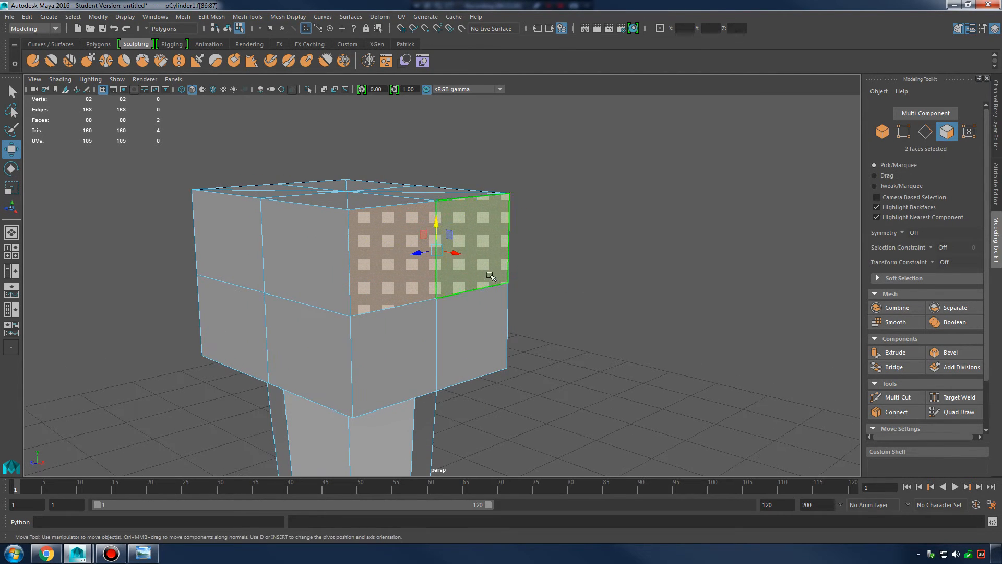
{"action": "right_click", "coordinate": [492, 231], "text": "shift"}
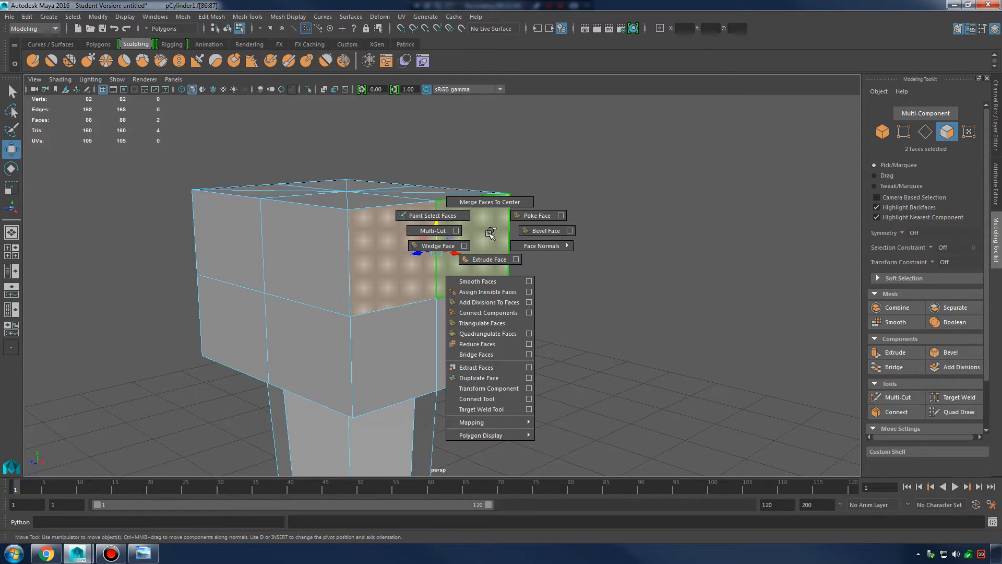
{"action": "left_click", "coordinate": [489, 256]}
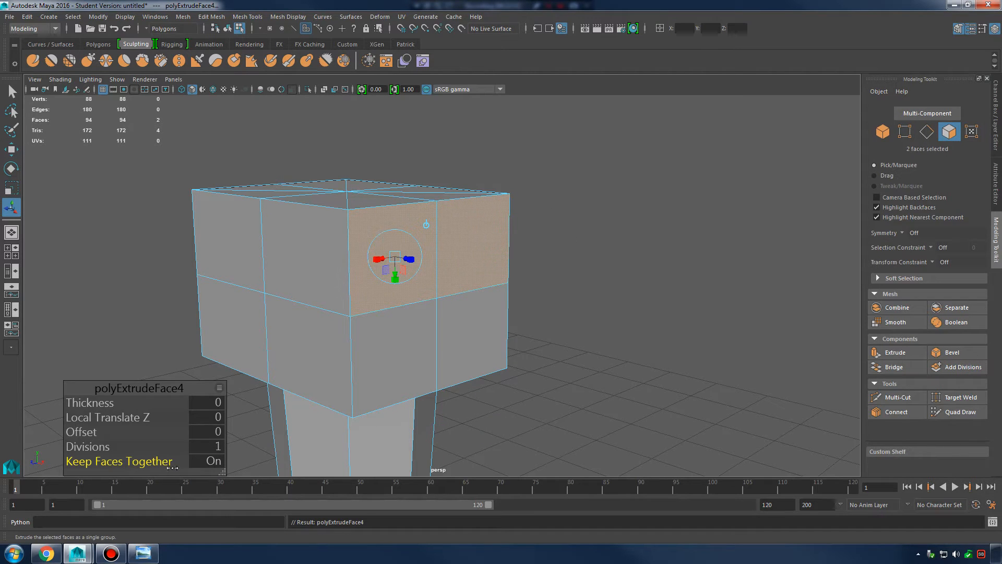
{"action": "left_click_drag", "start_coordinate": [488, 304], "coordinate": [564, 342], "text": "alt"}
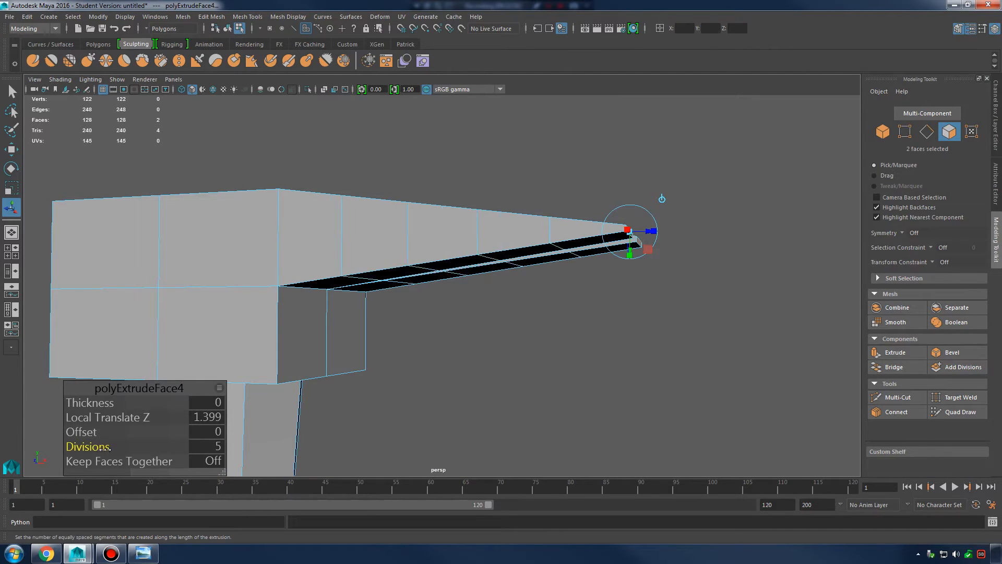
{"action": "left_click_drag", "start_coordinate": [107, 448], "coordinate": [112, 448]}
- Inspect the segmented prongs from several angles and try moving their tips down along Y
{"action": "left_click_drag", "start_coordinate": [409, 342], "coordinate": [516, 322], "text": "alt"}
{"action": "left_click_drag", "start_coordinate": [605, 301], "coordinate": [580, 421], "text": "alt"}
{"action": "left_click_drag", "start_coordinate": [463, 325], "coordinate": [454, 302], "text": "alt"}
{"action": "key", "text": "ctrl+z"}
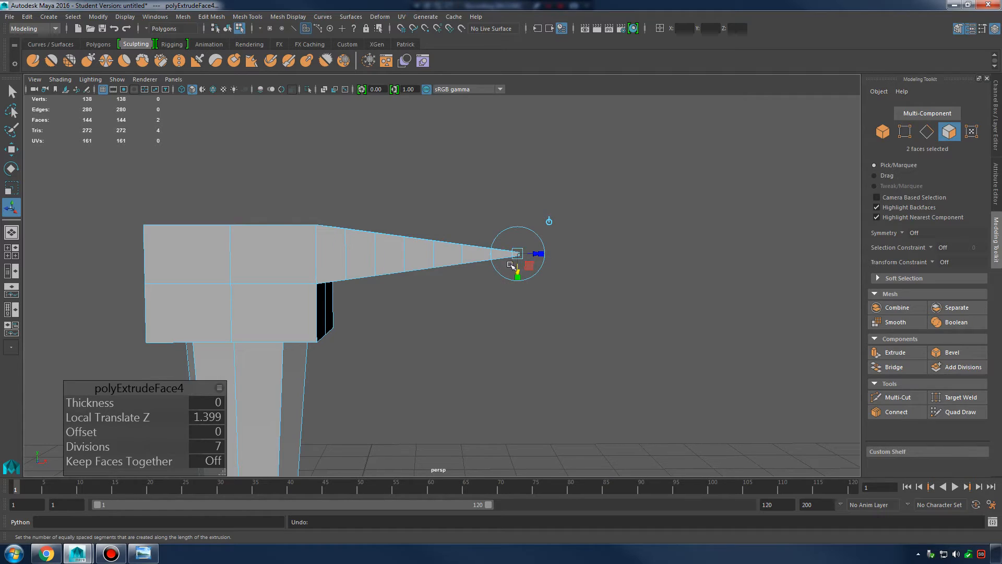
{"action": "key", "text": "w"}
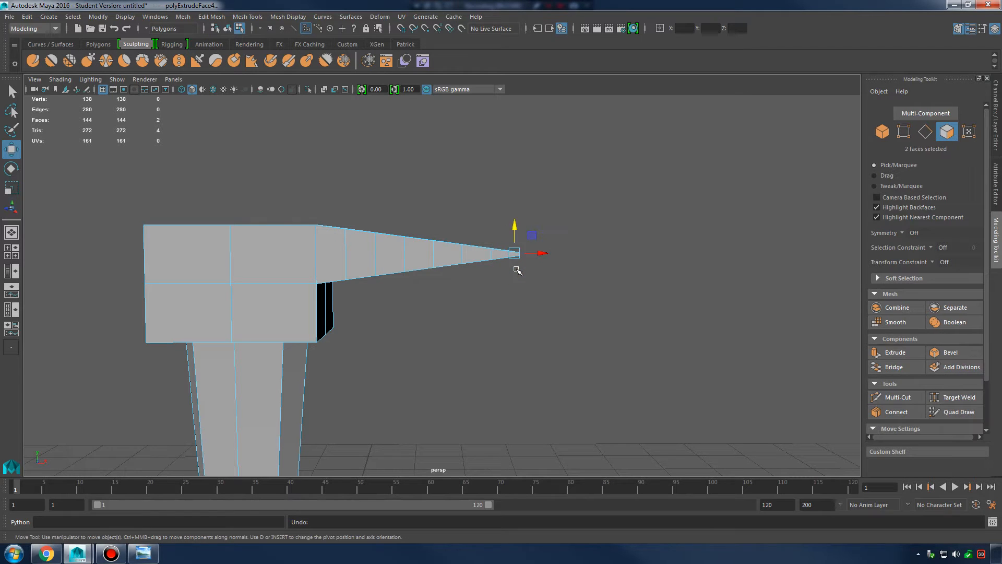
{"action": "left_click_drag", "start_coordinate": [518, 267], "coordinate": [574, 309]}
- Undo the tip move, the divisions, the taper and the extrusion of the segmented prongs
{"action": "key", "text": "ctrl+z"}
{"action": "key", "text": "ctrl+z"}
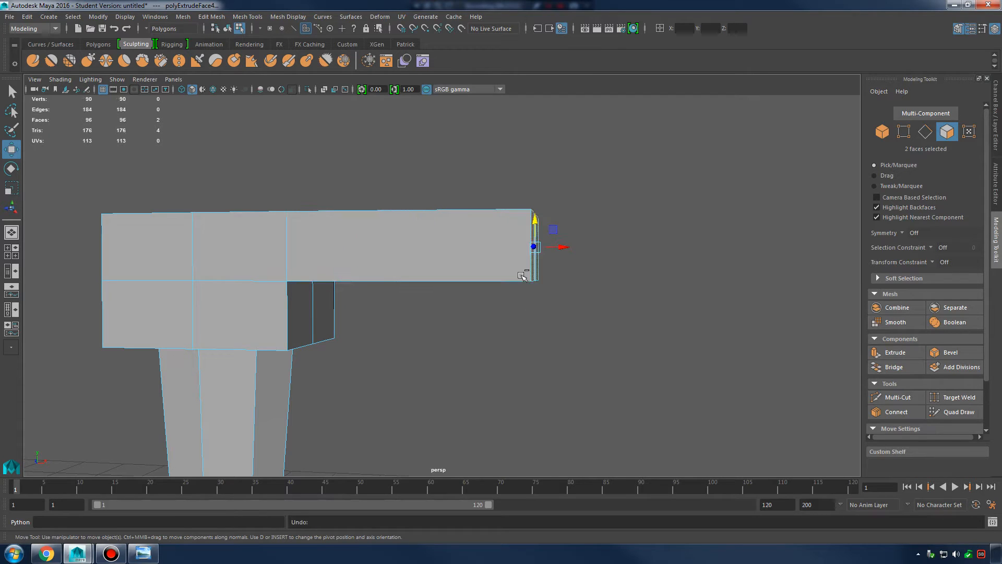
{"action": "key", "text": "ctrl+z"}
{"action": "key", "text": "ctrl+z"}
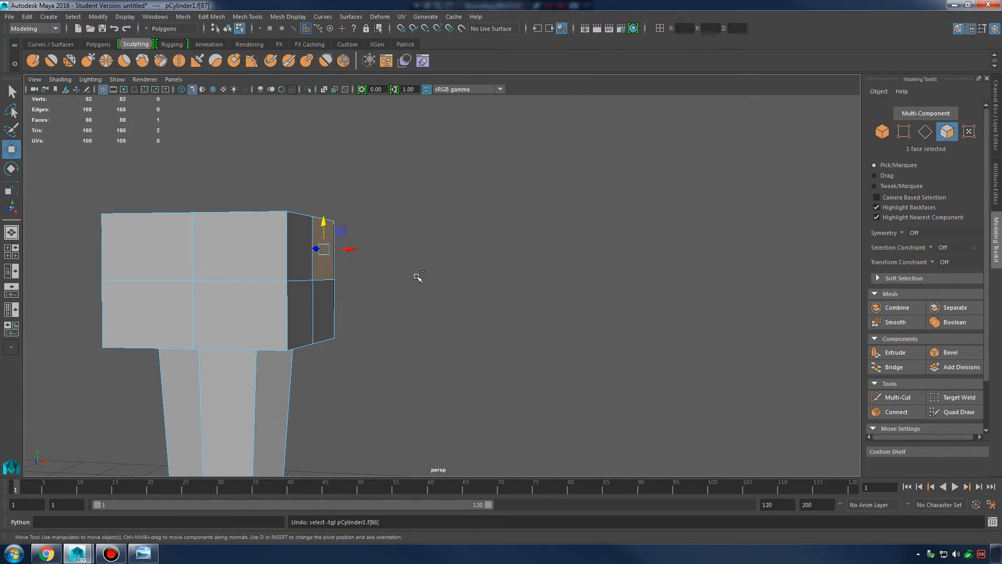
{"action": "left_click", "coordinate": [300, 251], "text": "shift"}
{"action": "right_click_drag", "start_coordinate": [312, 224], "coordinate": [313, 250], "text": "shift"}
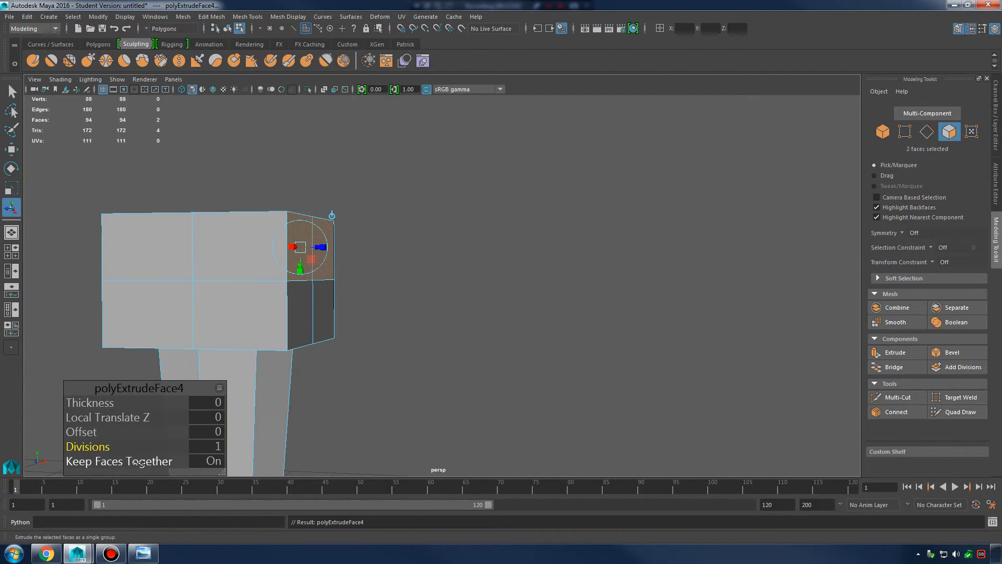
{"action": "left_click_drag", "start_coordinate": [365, 291], "coordinate": [334, 254], "text": "alt"}
{"action": "key", "text": "w"}
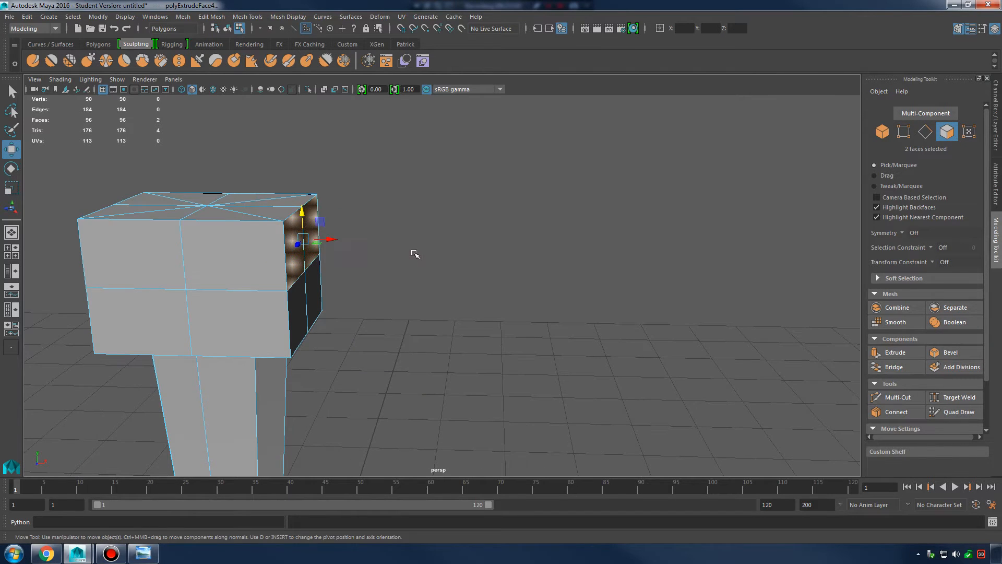
{"action": "left_click_drag", "start_coordinate": [415, 254], "coordinate": [374, 256], "text": "alt"}
{"action": "key", "text": "ctrl+z"}
{"action": "key", "text": "ctrl+z"}
{"action": "key", "text": "ctrl+z"}
- Extrude the two upper side faces together by 1.946 into one long block
{"action": "left_click", "coordinate": [366, 228]}
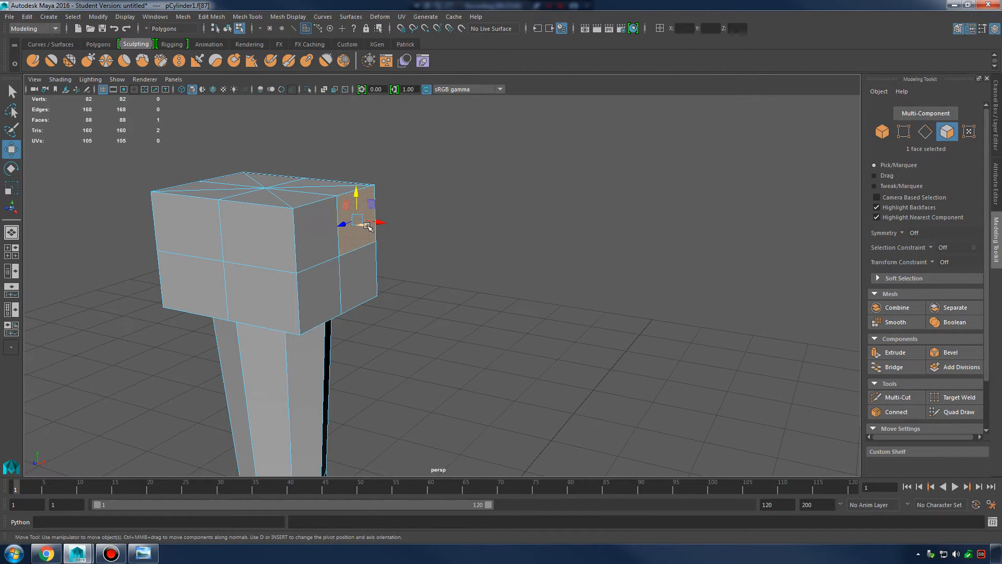
{"action": "key", "text": "2"}
{"action": "key", "text": "1"}
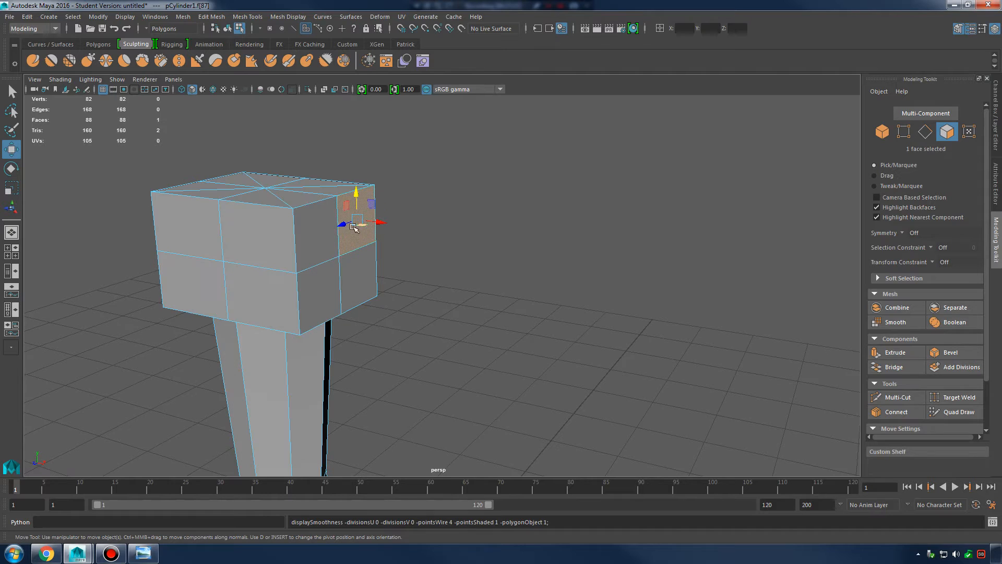
{"action": "left_click", "coordinate": [318, 238], "text": "shift"}
{"action": "right_click_drag", "start_coordinate": [369, 209], "coordinate": [366, 237], "text": "shift"}
{"action": "left_click_drag", "start_coordinate": [398, 243], "coordinate": [432, 247], "text": "alt"}
{"action": "left_click_drag", "start_coordinate": [320, 241], "coordinate": [528, 288]}
{"action": "key", "text": "ctrl+z"}
{"action": "key", "text": "ctrl+z"}
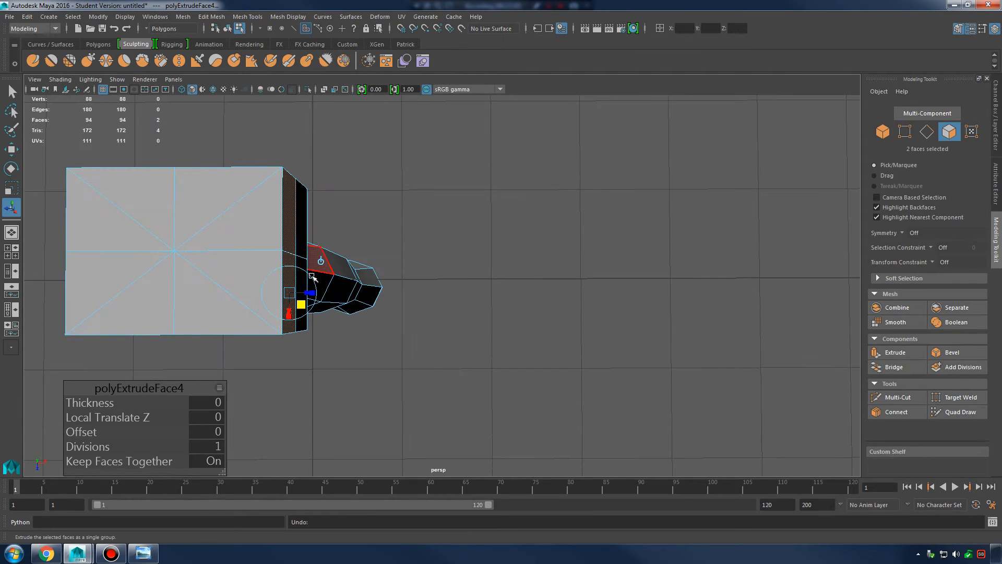
{"action": "left_click_drag", "start_coordinate": [586, 294], "coordinate": [674, 258]}
{"action": "left_click_drag", "start_coordinate": [673, 258], "coordinate": [629, 266], "text": "alt"}
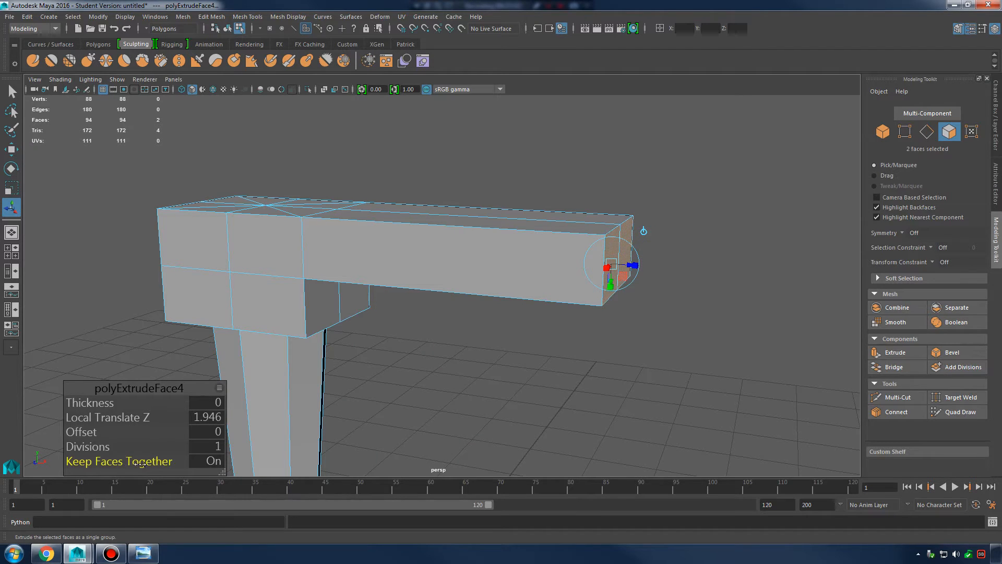
- Turn Keep Faces Together off, set 6 divisions, and scale the end faces to about 0.624 in width and 0.084 in height
{"action": "left_click", "coordinate": [185, 462]}
{"action": "left_click_drag", "start_coordinate": [99, 448], "coordinate": [409, 332]}
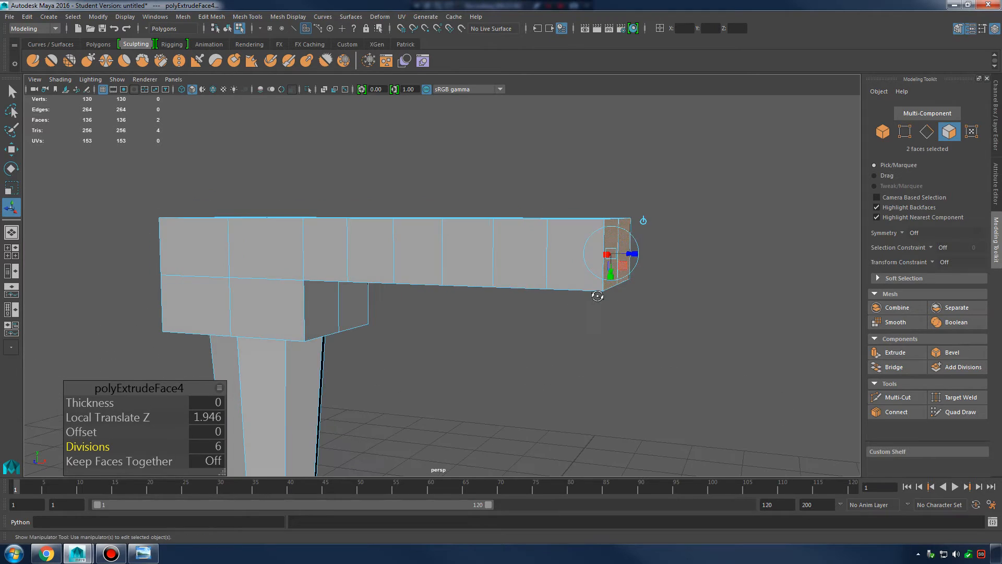
{"action": "left_click_drag", "start_coordinate": [601, 285], "coordinate": [569, 288], "text": "alt"}
{"action": "key", "text": "ctrl+z"}
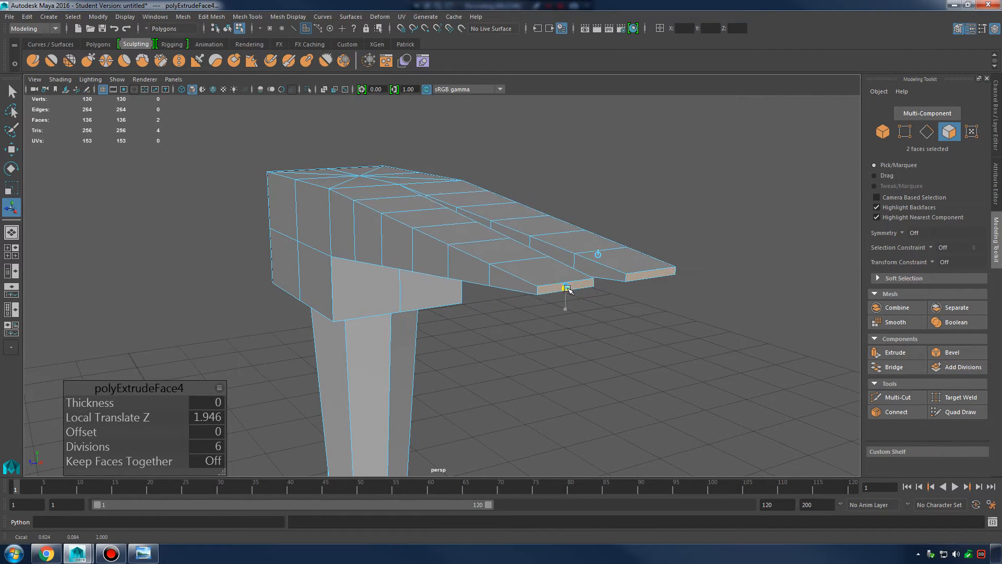
- Undo the end scaling, the 6 divisions and the long extrusion
{"action": "key", "text": "w"}
{"action": "key", "text": "ctrl+z"}
{"action": "key", "text": "ctrl+z"}
{"action": "key", "text": "ctrl+z"}
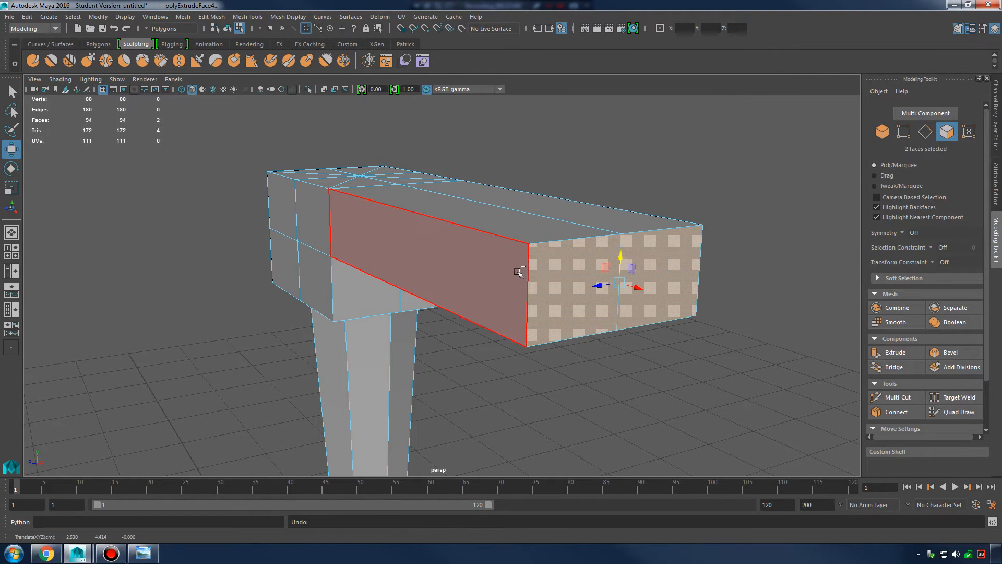
{"action": "key", "text": "ctrl+z"}
- Extrude the two upper side faces by 1.828 with Keep Faces Together off, and scale the ends into narrow, flat tips
{"action": "left_click", "coordinate": [358, 230]}
{"action": "left_click", "coordinate": [431, 223], "text": "shift"}
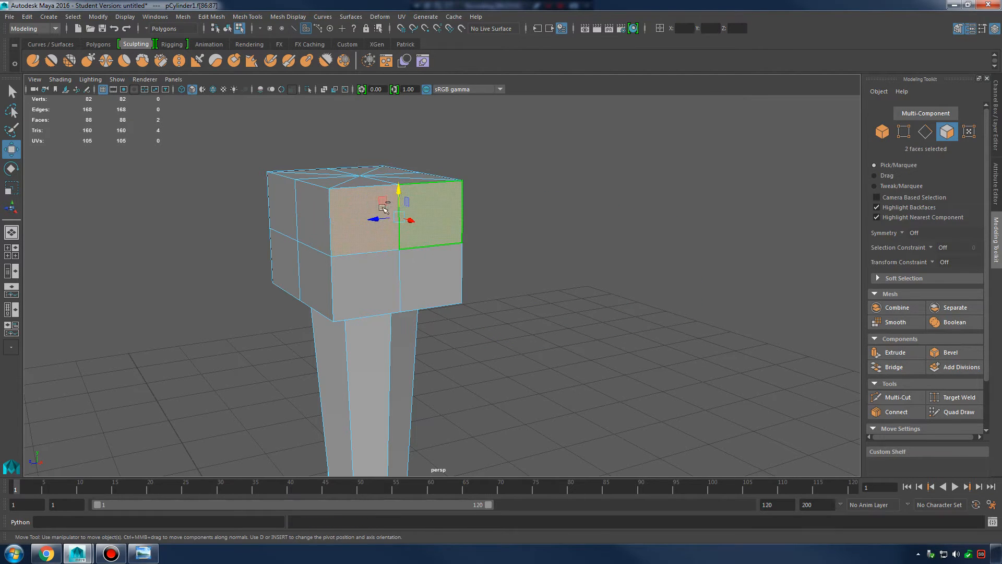
{"action": "key", "text": "ctrl+e"}
{"action": "left_click_drag", "start_coordinate": [418, 205], "coordinate": [385, 363], "text": "alt"}
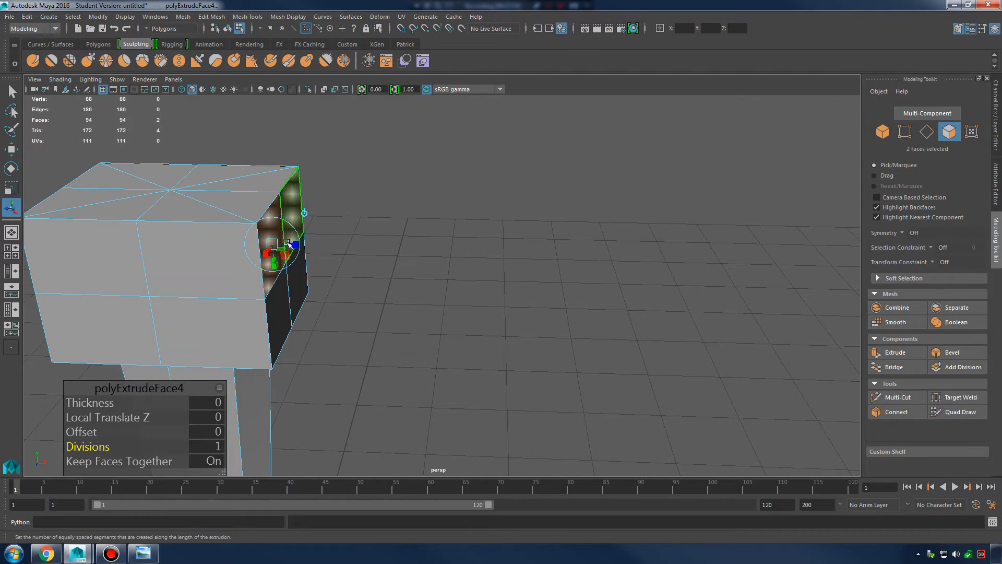
{"action": "left_click_drag", "start_coordinate": [292, 244], "coordinate": [564, 294]}
{"action": "left_click", "coordinate": [139, 464]}
{"action": "left_click_drag", "start_coordinate": [292, 334], "coordinate": [598, 285], "text": "alt"}
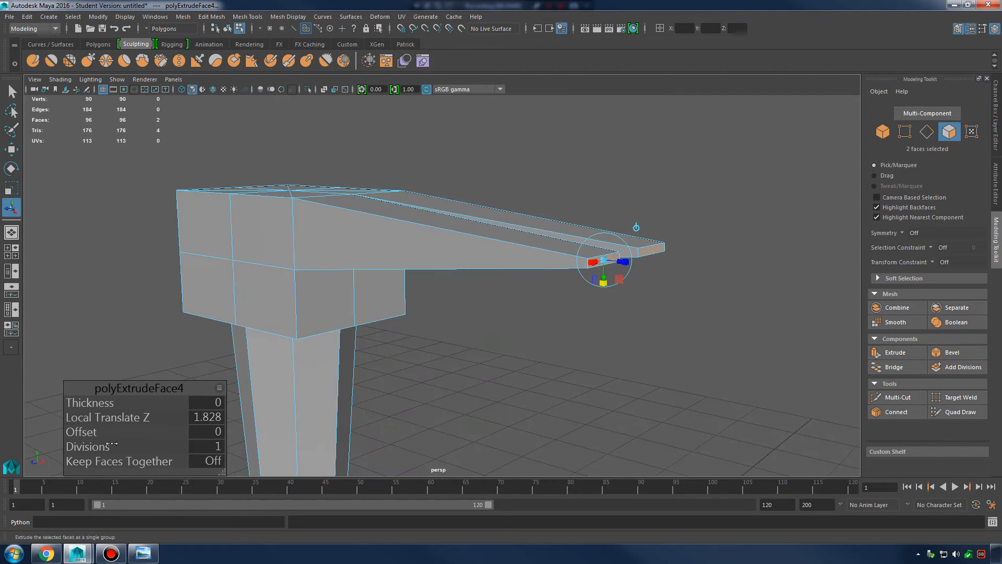
- Set the prong extrusion to 9 divisions and lower the prong tips so the claw slopes downward
{"action": "left_click_drag", "start_coordinate": [106, 447], "coordinate": [150, 439]}
{"action": "left_click_drag", "start_coordinate": [588, 279], "coordinate": [628, 458], "text": "alt"}
{"action": "left_click_drag", "start_coordinate": [664, 400], "coordinate": [627, 338], "text": "alt"}
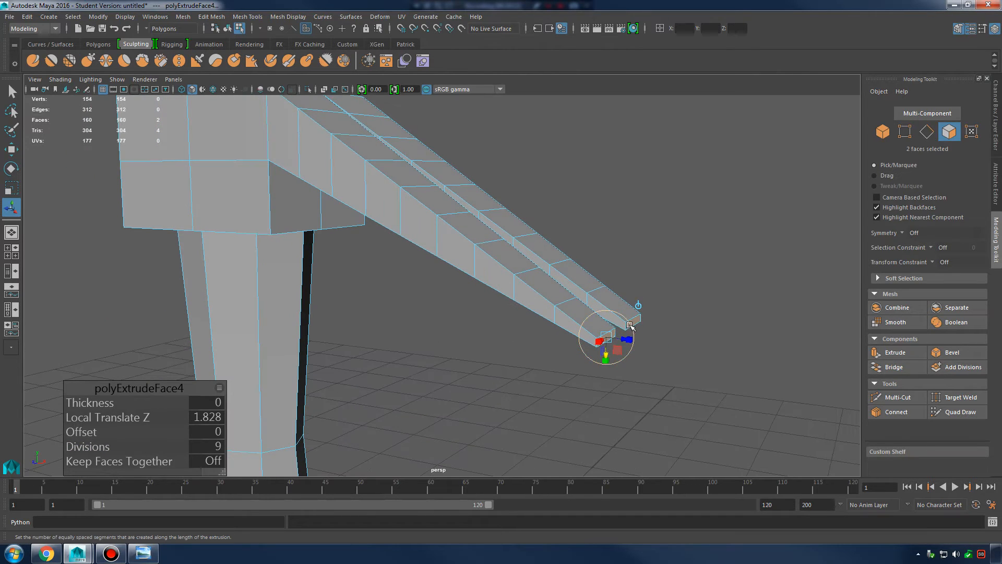
- Reduce the claw prong extrusion to 5 divisions
{"action": "left_click", "coordinate": [630, 325]}
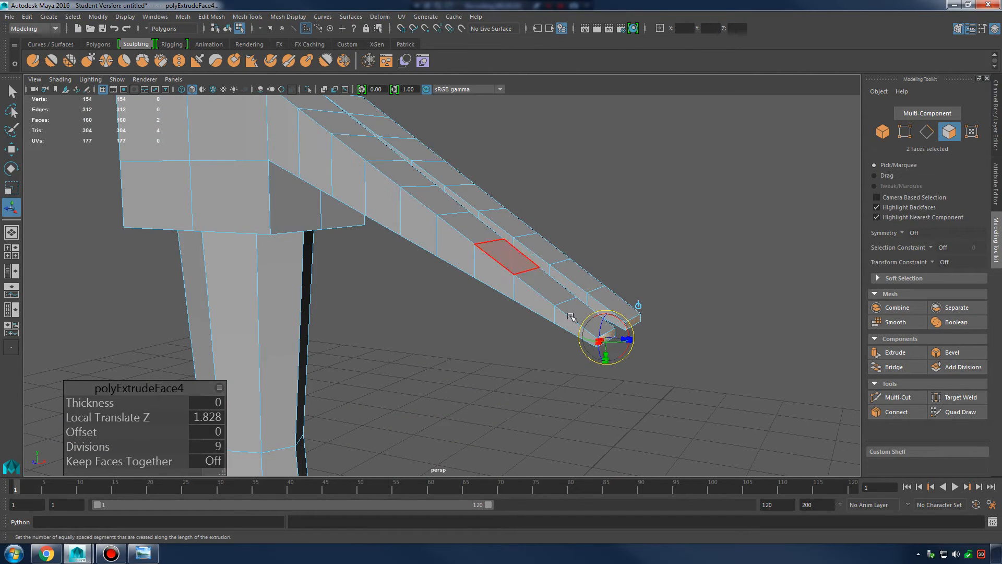
{"action": "left_click_drag", "start_coordinate": [662, 335], "coordinate": [587, 368], "text": "alt"}
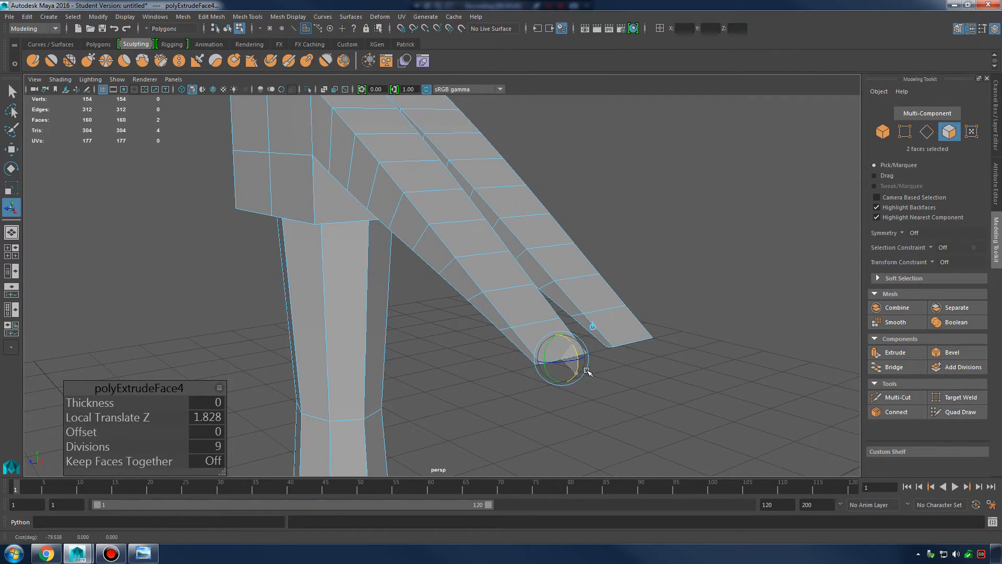
{"action": "left_click_drag", "start_coordinate": [572, 310], "coordinate": [540, 240], "text": "alt"}
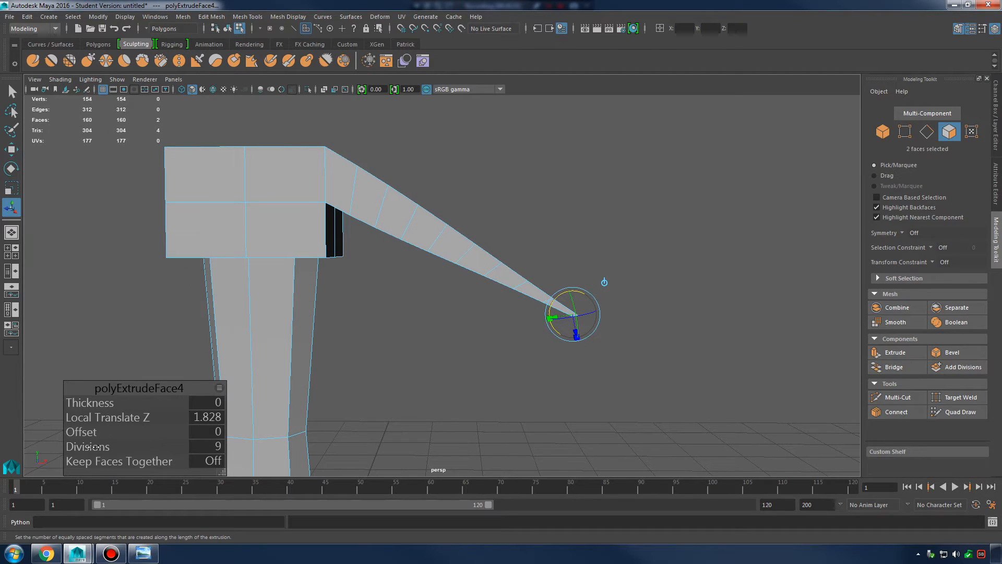
{"action": "left_click_drag", "start_coordinate": [86, 448], "coordinate": [83, 448]}
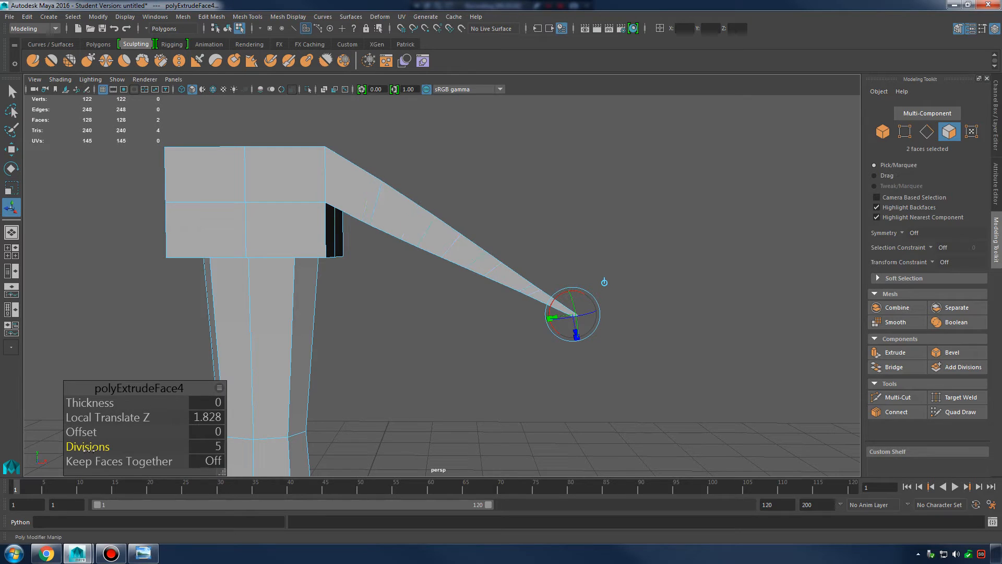
{"action": "left_click_drag", "start_coordinate": [92, 452], "coordinate": [88, 452]}
{"action": "left_click_drag", "start_coordinate": [541, 277], "coordinate": [449, 296], "text": "alt"}
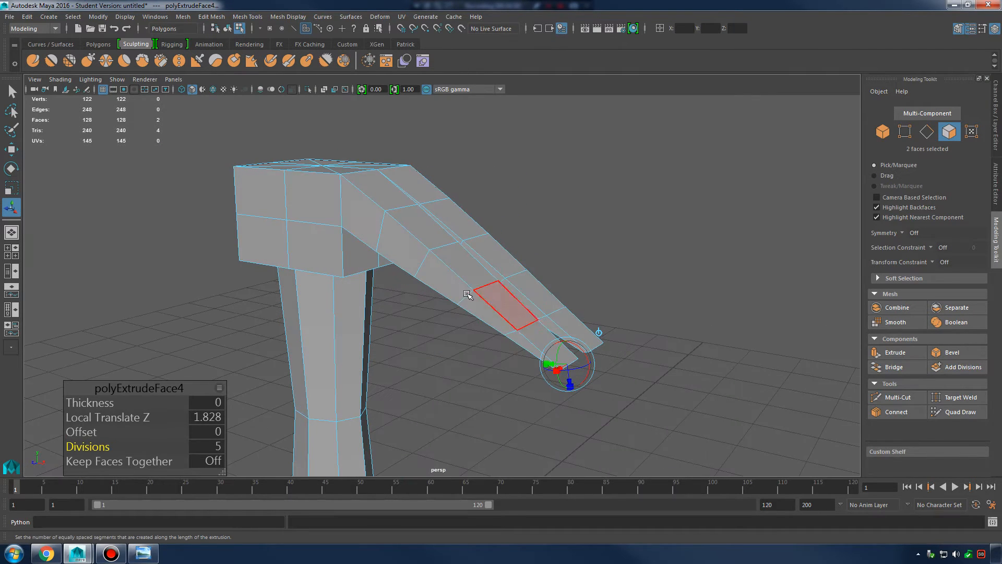
- In the front view, raise the two vertex columns of the claw nearest the head block to begin a downward-curving arc
{"action": "key", "text": "space"}
{"action": "key", "text": "space"}
{"action": "scroll", "coordinate": [619, 316], "scroll_direction": "up", "scroll_amount": 5}
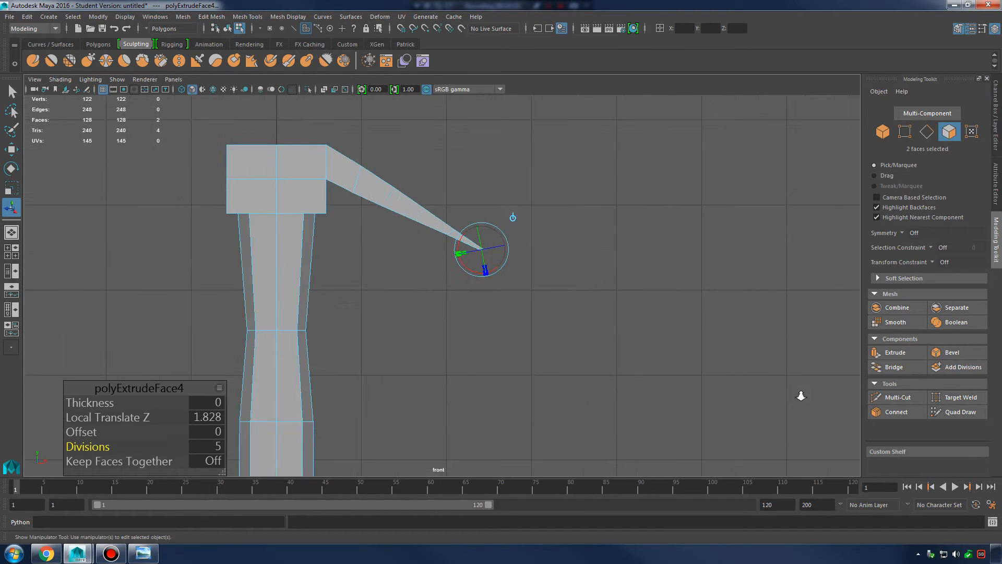
{"action": "right_click", "coordinate": [463, 213]}
{"action": "right_click_drag", "start_coordinate": [463, 212], "coordinate": [402, 222]}
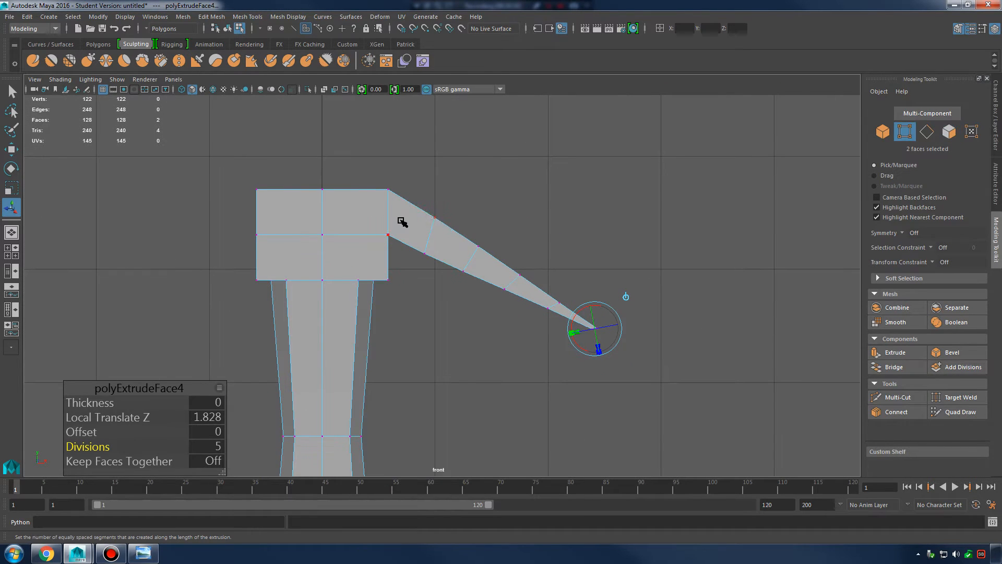
{"action": "left_click_drag", "start_coordinate": [413, 203], "coordinate": [466, 275]}
{"action": "scroll", "coordinate": [418, 257], "scroll_direction": "up", "scroll_amount": 3}
{"action": "key", "text": "w"}
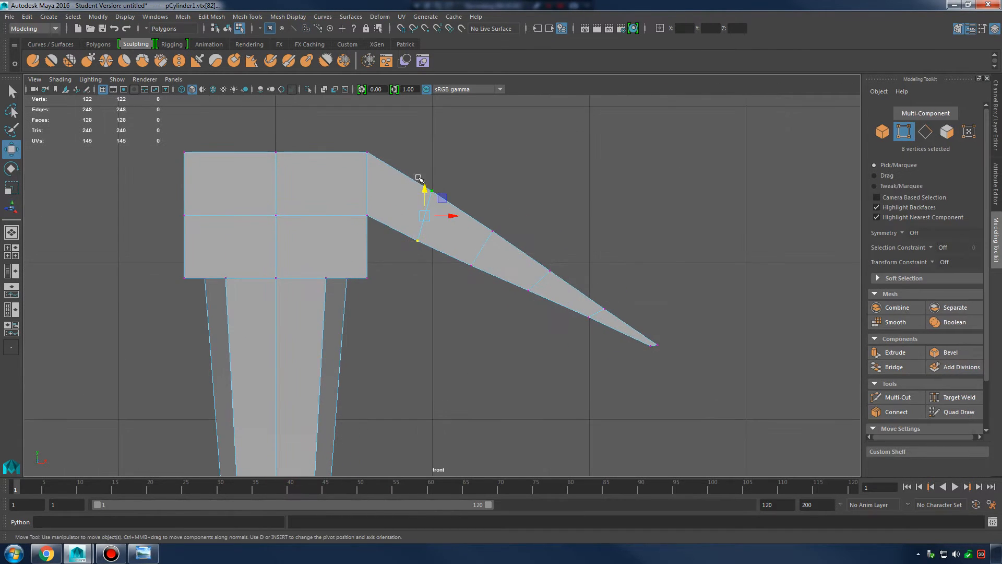
{"action": "left_click_drag", "start_coordinate": [423, 191], "coordinate": [426, 154]}
{"action": "left_click_drag", "start_coordinate": [458, 209], "coordinate": [511, 284]}
{"action": "left_click_drag", "start_coordinate": [503, 225], "coordinate": [494, 192]}
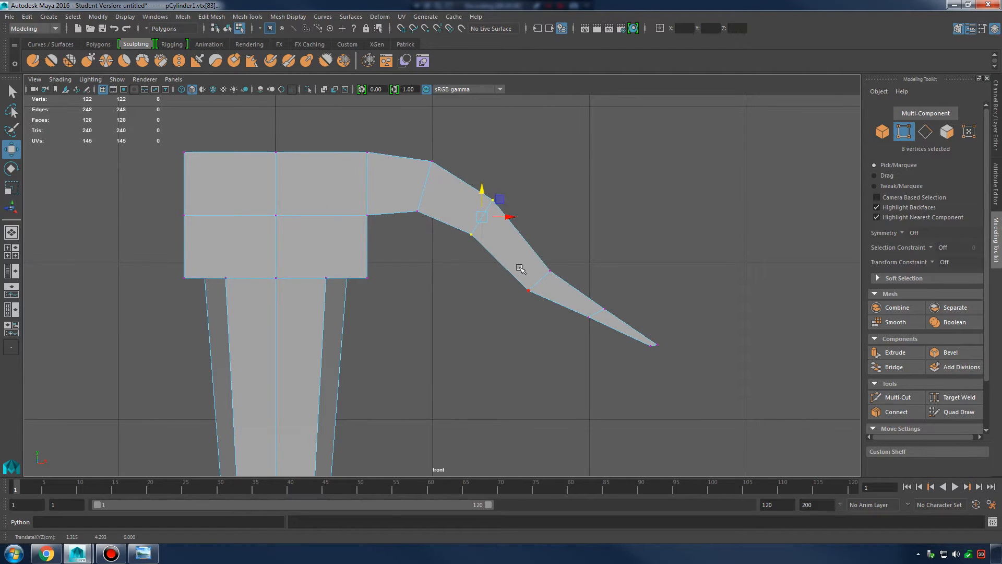
- Raise the third and fourth vertex columns of the claw to continue the curve toward the tips
{"action": "left_click_drag", "start_coordinate": [521, 269], "coordinate": [561, 297]}
{"action": "left_click_drag", "start_coordinate": [538, 257], "coordinate": [549, 231]}
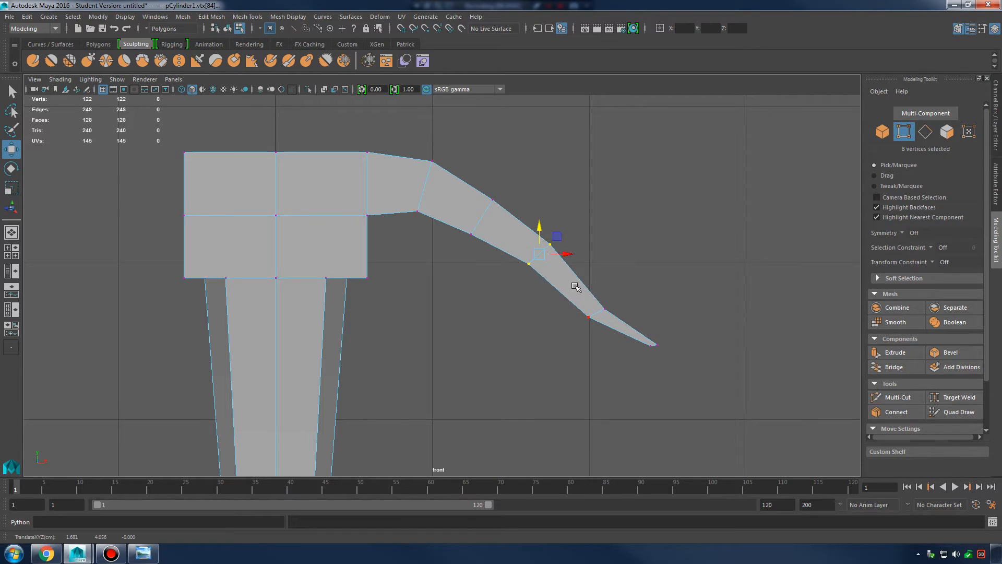
{"action": "left_click_drag", "start_coordinate": [576, 287], "coordinate": [612, 325]}
{"action": "mouse_move", "coordinate": [599, 284]}
{"action": "left_mouse_down"}
{"action": "mouse_move", "coordinate": [597, 267]}
{"action": "mouse_move", "coordinate": [610, 272]}
{"action": "left_mouse_up"}
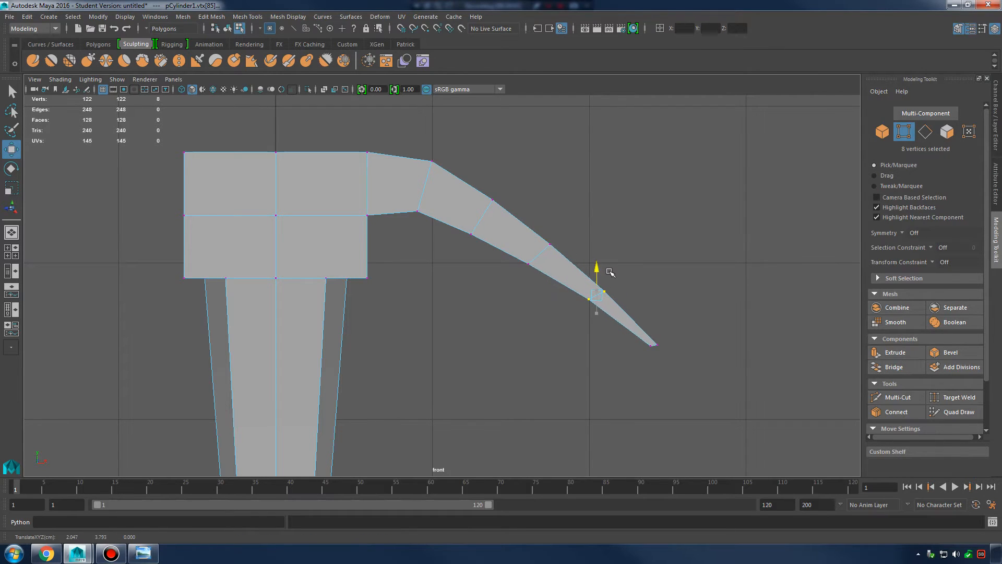
- Raise the second, third and fourth vertex columns slightly more to round the claw's profile into a smoother arc
{"action": "left_click_drag", "start_coordinate": [448, 174], "coordinate": [504, 240]}
{"action": "left_click_drag", "start_coordinate": [481, 195], "coordinate": [482, 182]}
{"action": "left_click_drag", "start_coordinate": [513, 242], "coordinate": [573, 293]}
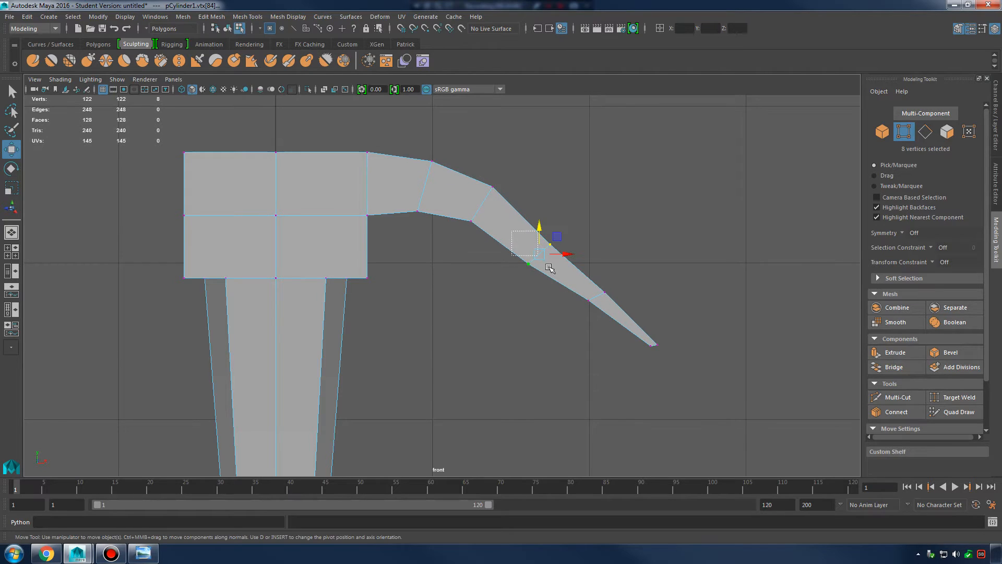
{"action": "left_click_drag", "start_coordinate": [551, 251], "coordinate": [551, 233]}
{"action": "left_click_drag", "start_coordinate": [577, 268], "coordinate": [604, 259]}
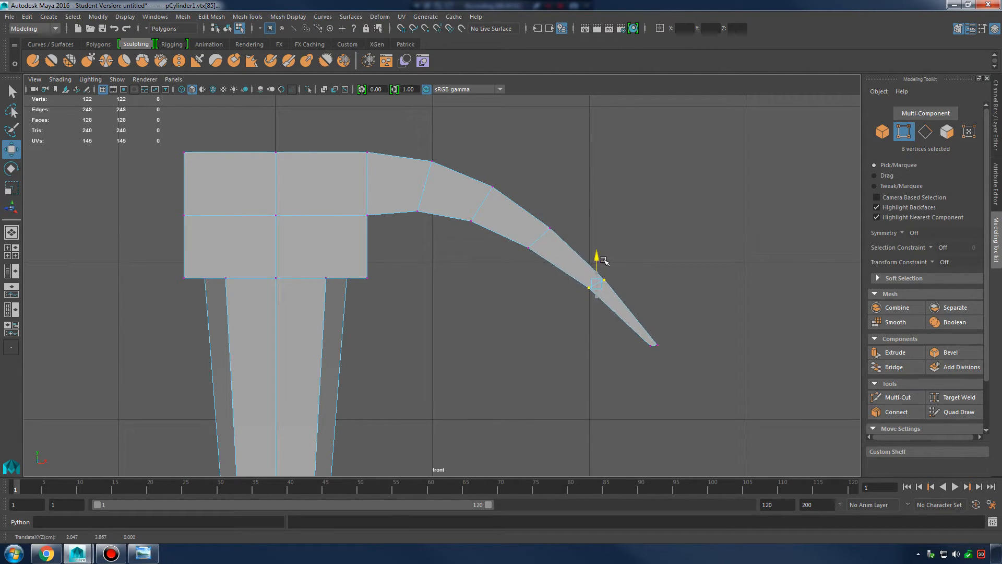
- Preview the curved claw smoothed, restore the unsmoothed display, and inspect the hammer in perspective in object mode
{"action": "key", "text": "3"}
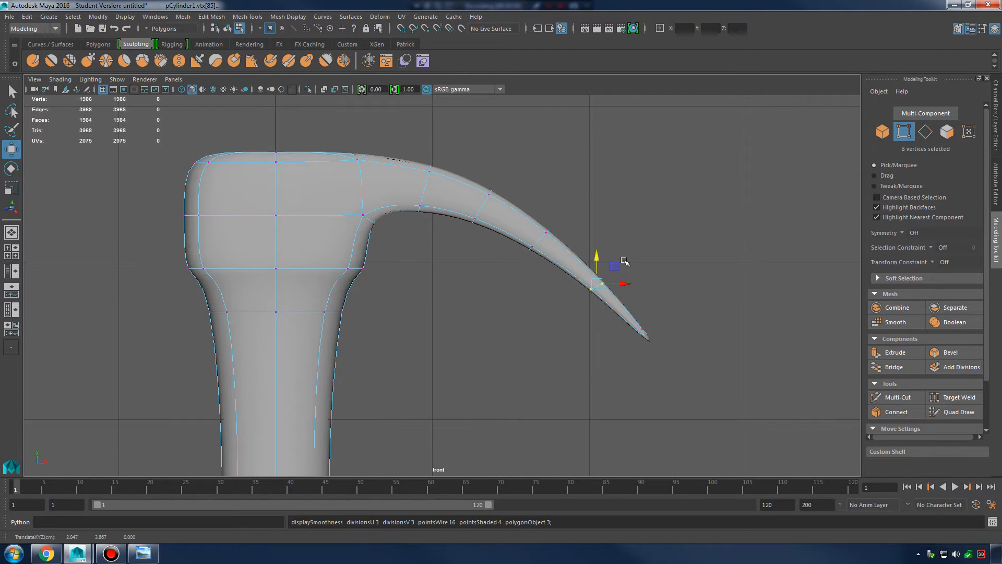
{"action": "key", "text": "1"}
{"action": "key", "text": "space"}
{"action": "key", "text": "space"}
{"action": "left_click_drag", "start_coordinate": [597, 222], "coordinate": [542, 199], "text": "alt"}
{"action": "right_click_drag", "start_coordinate": [483, 197], "coordinate": [524, 171]}
{"action": "left_click", "coordinate": [592, 209]}
{"action": "left_click_drag", "start_coordinate": [595, 219], "coordinate": [457, 324], "text": "alt"}
{"action": "right_click_drag", "start_coordinate": [456, 324], "coordinate": [554, 332], "text": "alt"}
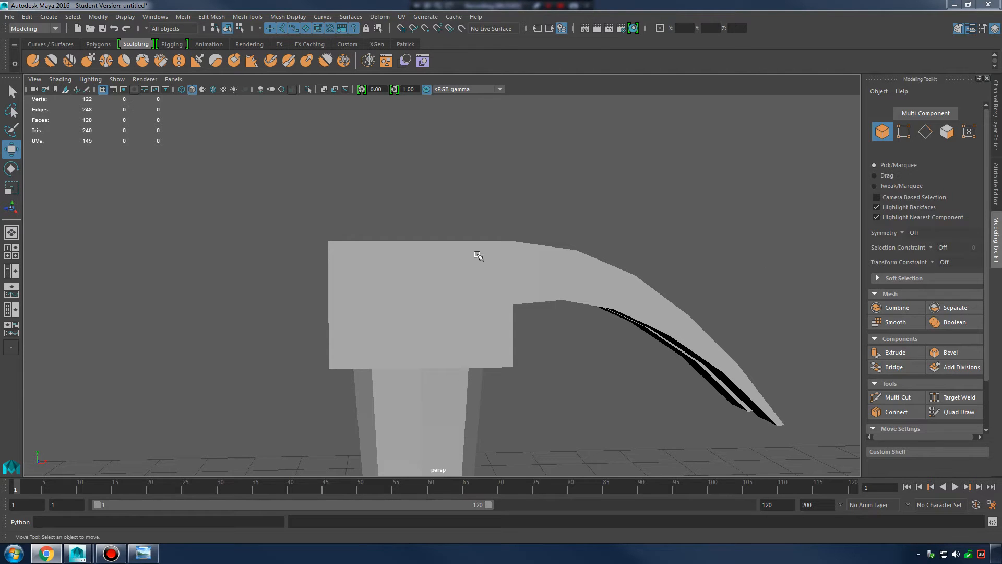
{"action": "left_click_drag", "start_coordinate": [477, 255], "coordinate": [472, 278], "text": "alt"}
- Compare the blocky hammer head with the claw hammer reference photo
{"action": "left_click", "coordinate": [144, 554]}
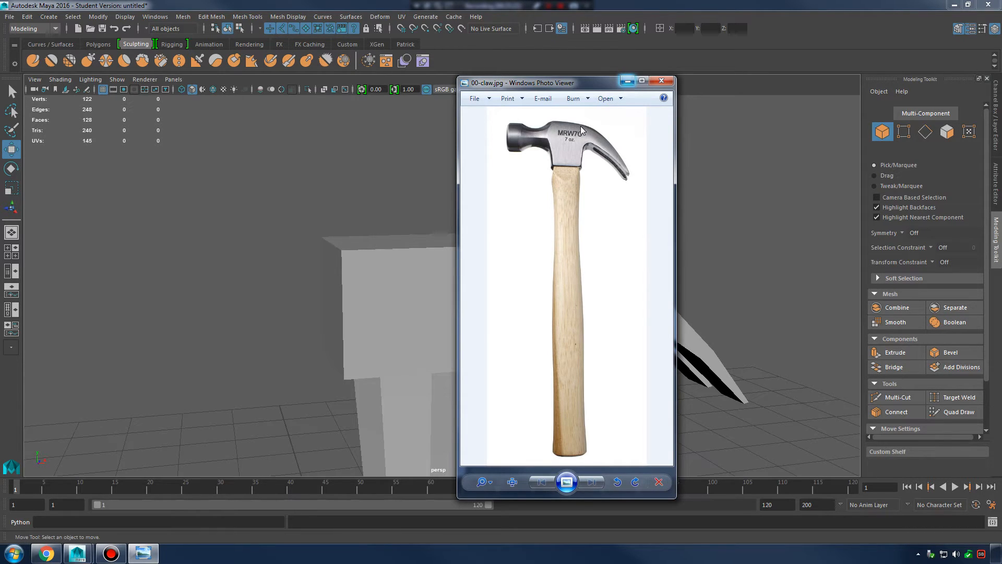
{"action": "left_click", "coordinate": [628, 81]}
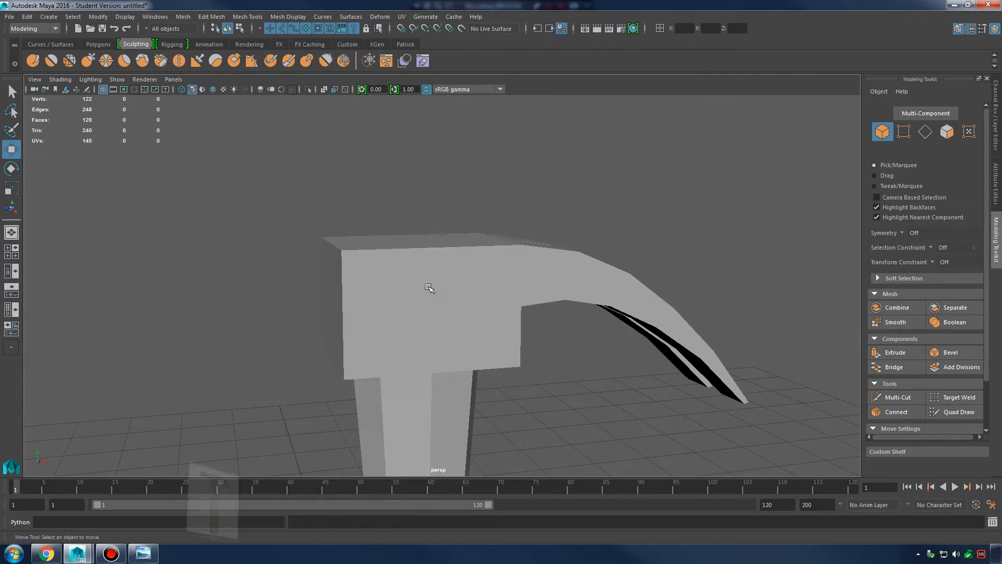
{"action": "left_click", "coordinate": [410, 329]}
{"action": "left_click_drag", "start_coordinate": [409, 329], "coordinate": [470, 278], "text": "alt"}
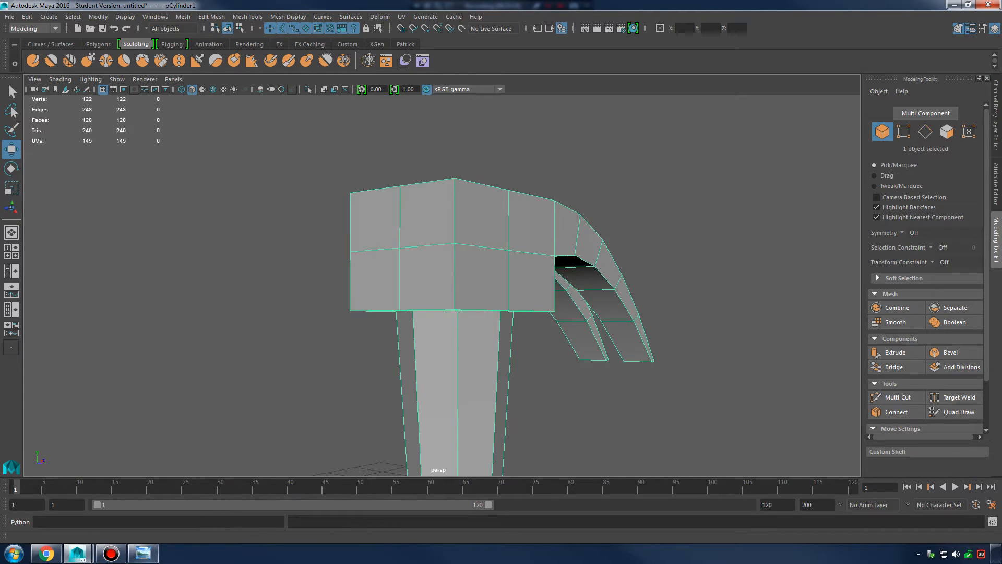
{"action": "left_click", "coordinate": [143, 553]}
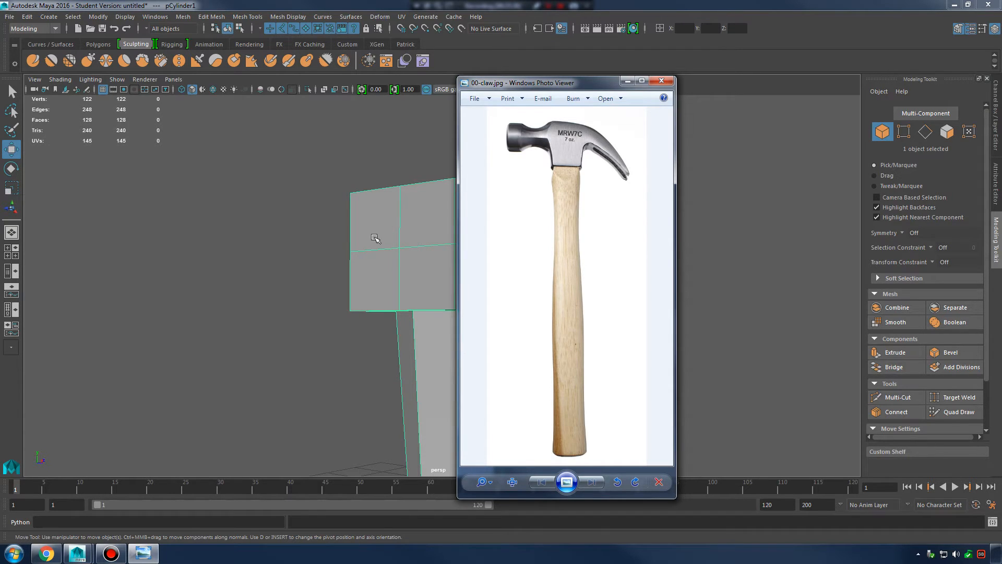
- Try extruding the two upper faces on the flat end of the hammer head, opposite the claw, outward
{"action": "left_click_drag", "start_coordinate": [385, 239], "coordinate": [356, 247], "text": "alt"}
{"action": "right_click_drag", "start_coordinate": [347, 226], "coordinate": [346, 244]}
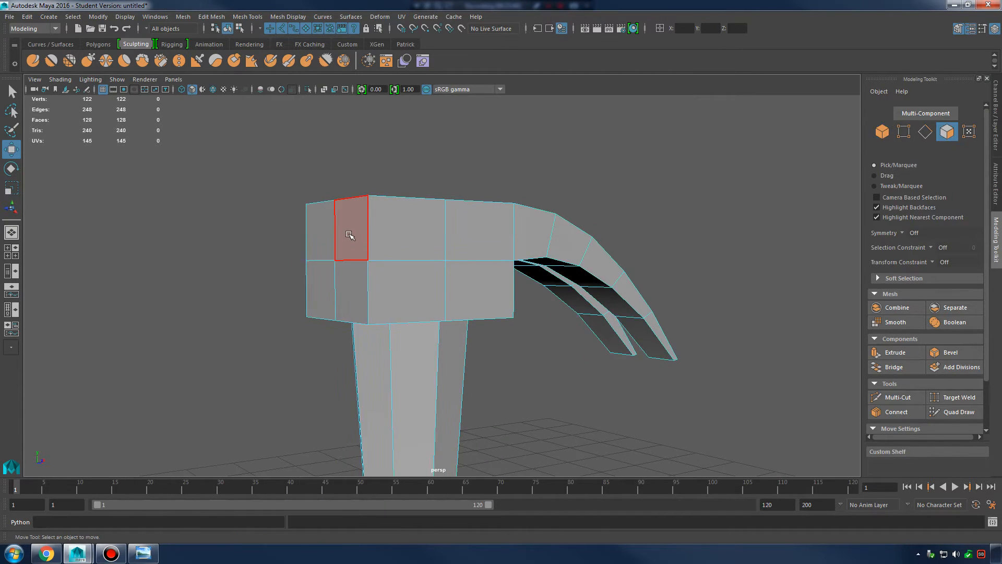
{"action": "left_click", "coordinate": [348, 234]}
{"action": "left_click", "coordinate": [331, 233], "text": "shift"}
{"action": "left_click_drag", "start_coordinate": [382, 270], "coordinate": [439, 256], "text": "alt"}
{"action": "scroll", "coordinate": [458, 257], "scroll_direction": "up", "scroll_amount": 2}
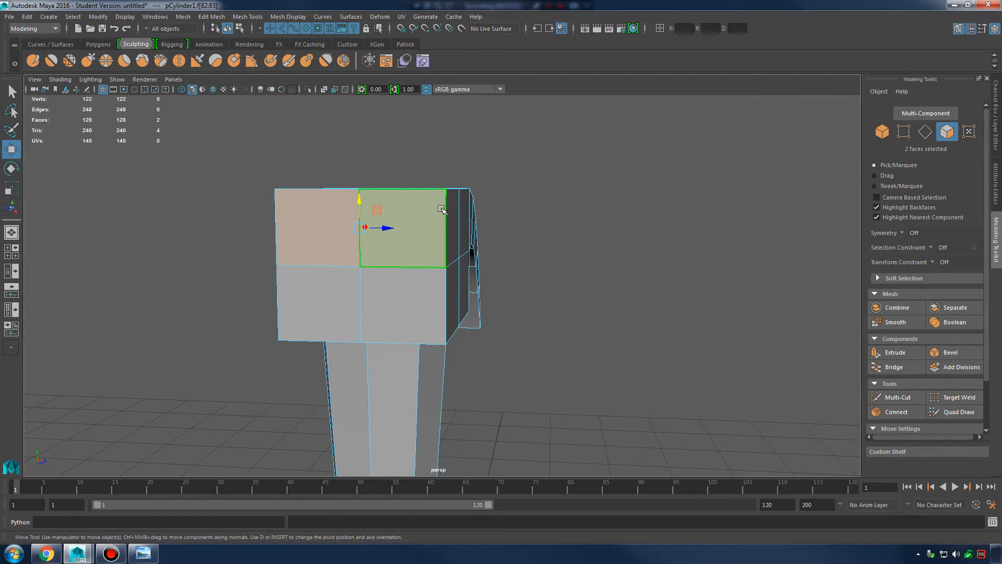
{"action": "left_click_drag", "start_coordinate": [441, 209], "coordinate": [374, 222], "text": "alt"}
{"action": "middle_click_drag", "start_coordinate": [374, 222], "coordinate": [475, 239], "text": "alt"}
{"action": "scroll", "coordinate": [475, 241], "scroll_direction": "up", "scroll_amount": 2}
{"action": "left_click_drag", "start_coordinate": [475, 243], "coordinate": [501, 240], "text": "alt"}
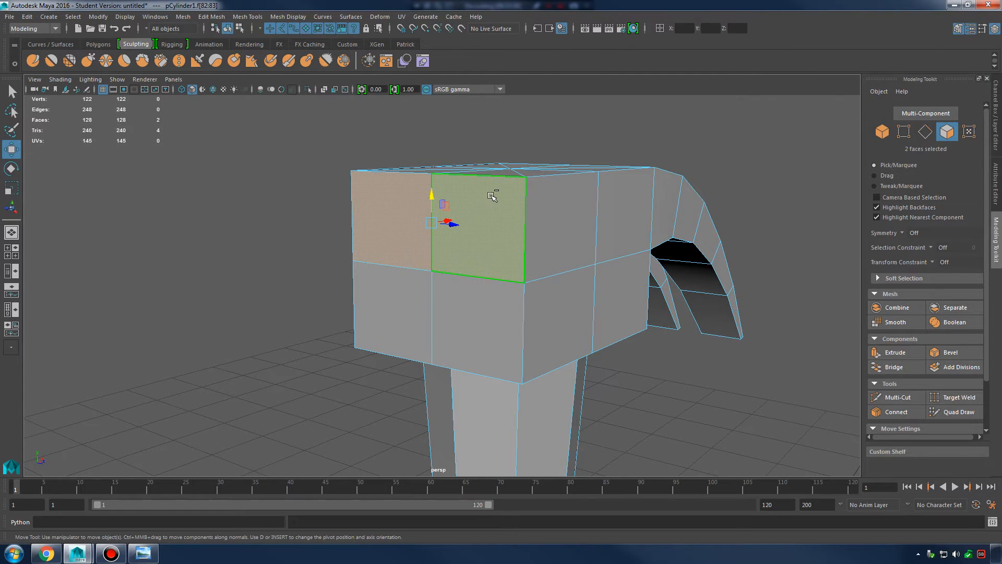
{"action": "right_click_drag", "start_coordinate": [492, 195], "coordinate": [475, 224], "text": "shift"}
{"action": "mouse_move", "coordinate": [476, 224]}
{"action": "left_mouse_down", "text": "alt"}
{"action": "mouse_move", "coordinate": [358, 246]}
{"action": "mouse_move", "coordinate": [439, 224]}
{"action": "mouse_move", "coordinate": [492, 234]}
{"action": "mouse_move", "coordinate": [479, 232]}
{"action": "left_mouse_up", "text": "alt"}
- Scale the four corner vertices of the extruded end inward to taper it
{"action": "key", "text": "r"}
{"action": "right_click_drag", "start_coordinate": [459, 215], "coordinate": [419, 214]}
{"action": "left_click", "coordinate": [472, 206]}
{"action": "left_click_drag", "start_coordinate": [517, 266], "coordinate": [541, 247], "text": "alt"}
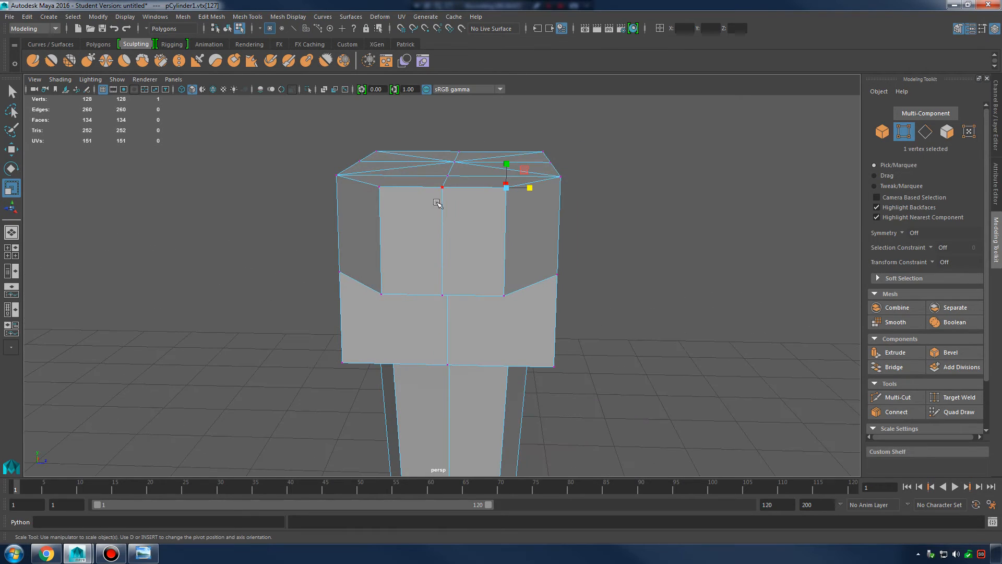
{"action": "left_click", "coordinate": [384, 188], "text": "shift"}
{"action": "left_click", "coordinate": [383, 295], "text": "shift"}
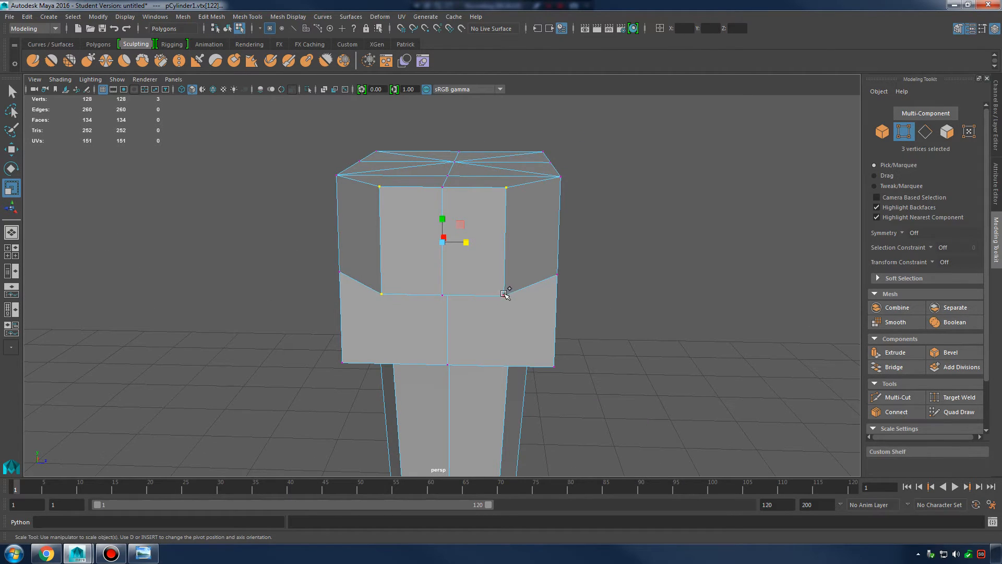
{"action": "left_click", "coordinate": [506, 294], "text": "shift"}
{"action": "left_click_drag", "start_coordinate": [506, 294], "coordinate": [592, 311], "text": "alt"}
{"action": "left_click_drag", "start_coordinate": [536, 242], "coordinate": [538, 243]}
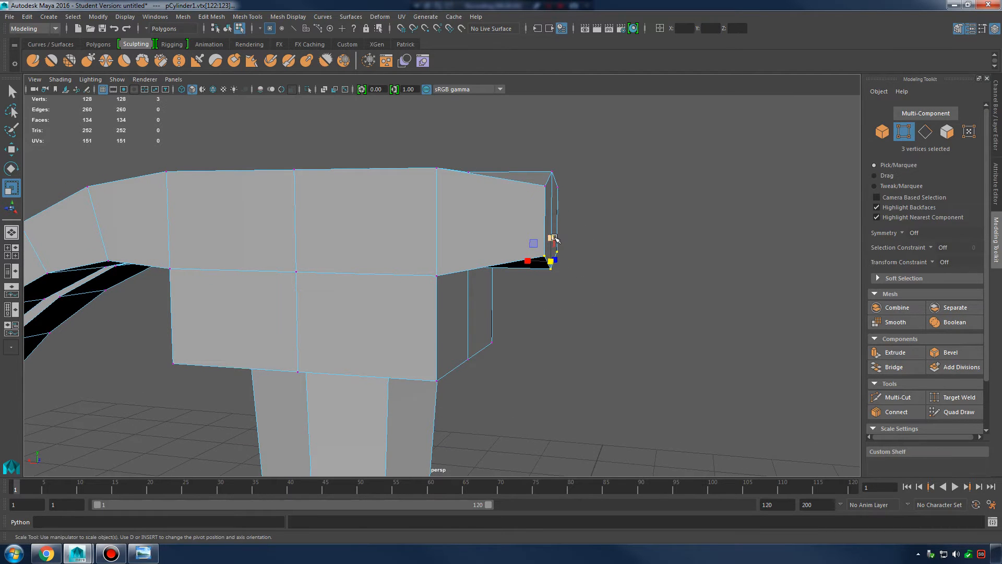
- Check the reference photo and move the six vertices of the tapered end closer to the head block
{"action": "key", "text": "w"}
{"action": "left_click_drag", "start_coordinate": [600, 224], "coordinate": [394, 230], "text": "alt"}
{"action": "left_click_drag", "start_coordinate": [290, 146], "coordinate": [376, 264]}
{"action": "left_click", "coordinate": [143, 553]}
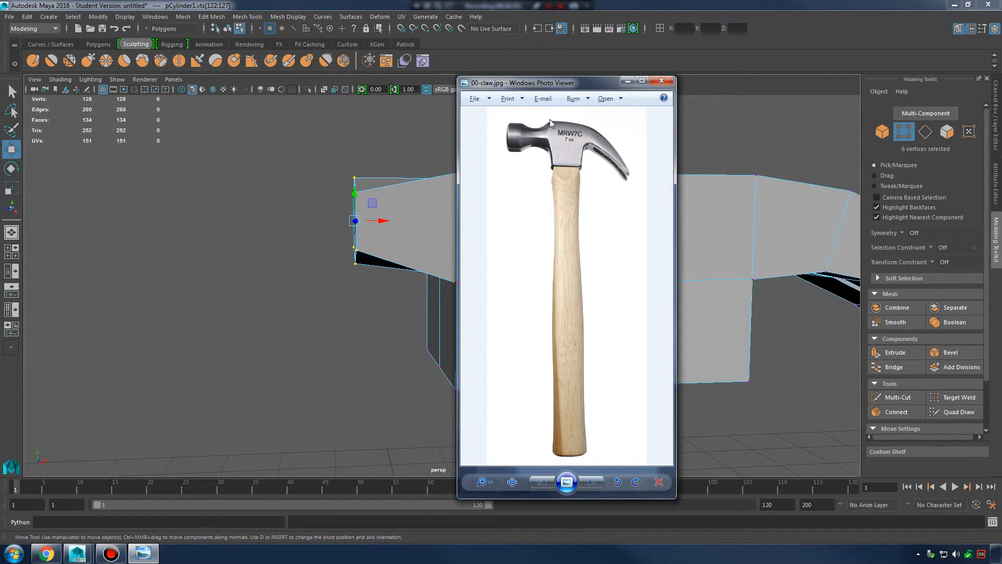
{"action": "left_click", "coordinate": [628, 81]}
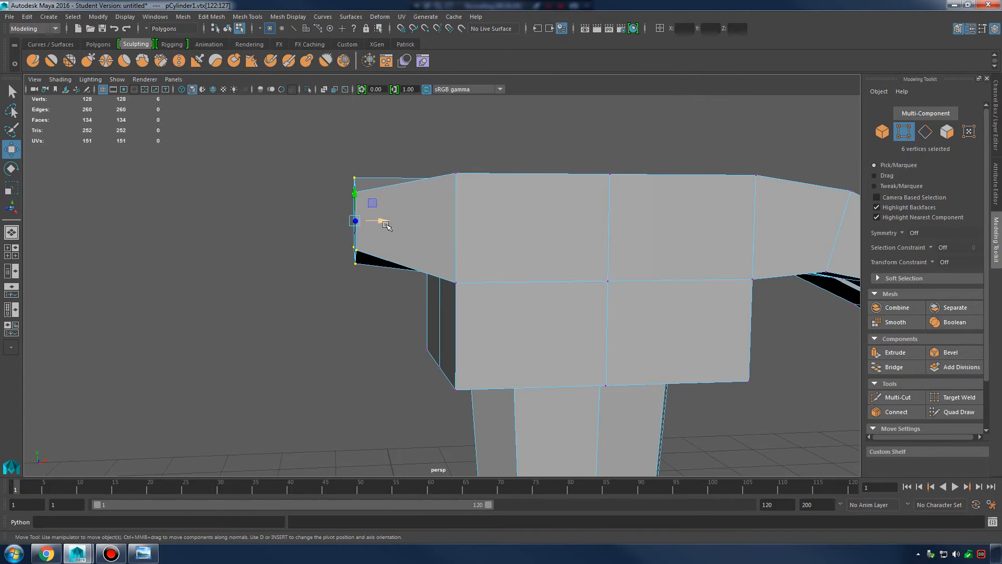
{"action": "left_click_drag", "start_coordinate": [382, 221], "coordinate": [528, 230]}
{"action": "key", "text": "r"}
{"action": "left_click_drag", "start_coordinate": [442, 224], "coordinate": [566, 227], "text": "alt"}
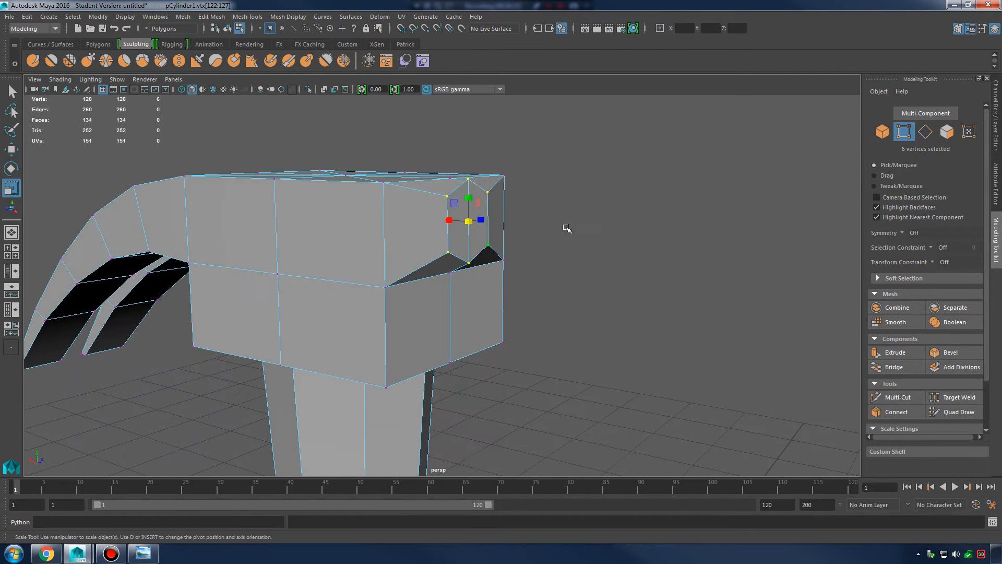
- Lower the six tapered-end vertices slightly and widen them along the Z axis
{"action": "key", "text": "w"}
{"action": "left_click_drag", "start_coordinate": [469, 191], "coordinate": [497, 228]}
{"action": "key", "text": "r"}
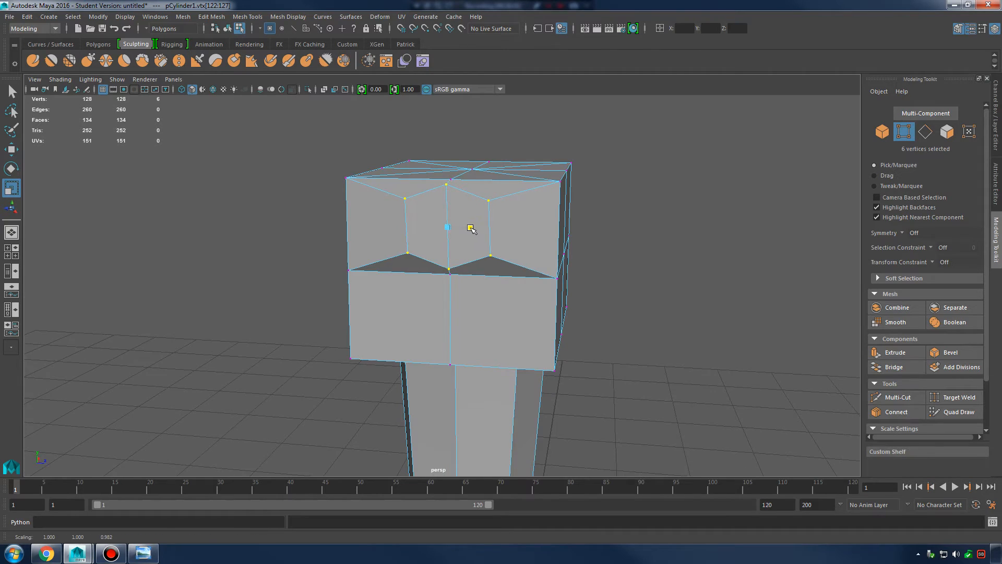
{"action": "left_click_drag", "start_coordinate": [476, 230], "coordinate": [468, 213], "text": "alt"}
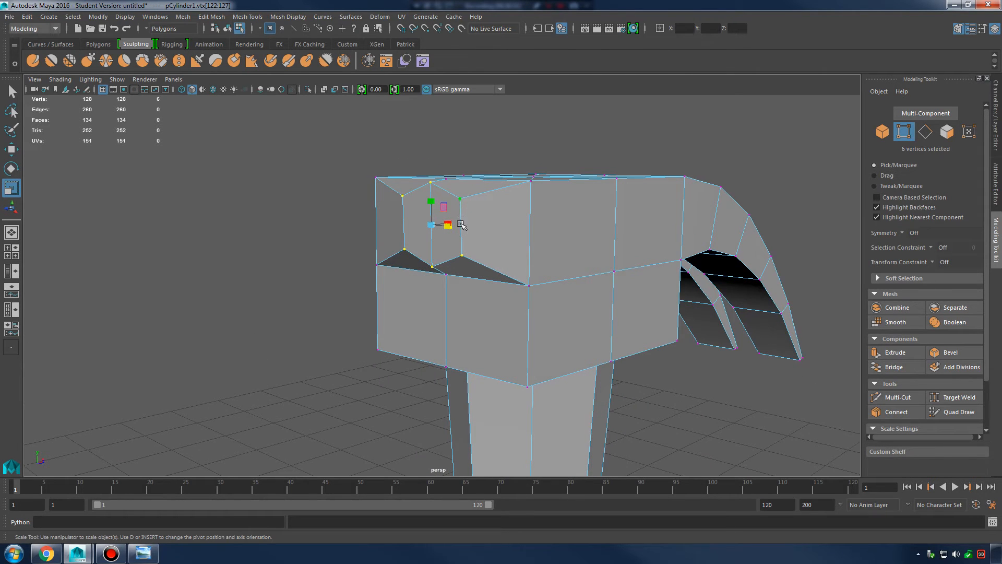
- Extrude the two faces of the tapered end outward to form the hammer's neck
{"action": "right_click_drag", "start_coordinate": [478, 208], "coordinate": [477, 233]}
{"action": "left_click_drag", "start_coordinate": [477, 233], "coordinate": [353, 166], "text": "alt"}
{"action": "left_click_drag", "start_coordinate": [424, 290], "coordinate": [434, 308]}
{"action": "left_click_drag", "start_coordinate": [434, 308], "coordinate": [522, 306], "text": "alt"}
{"action": "right_click_drag", "start_coordinate": [481, 227], "coordinate": [443, 249], "text": "shift"}
{"action": "key", "text": "w"}
{"action": "left_click_drag", "start_coordinate": [442, 239], "coordinate": [368, 254]}
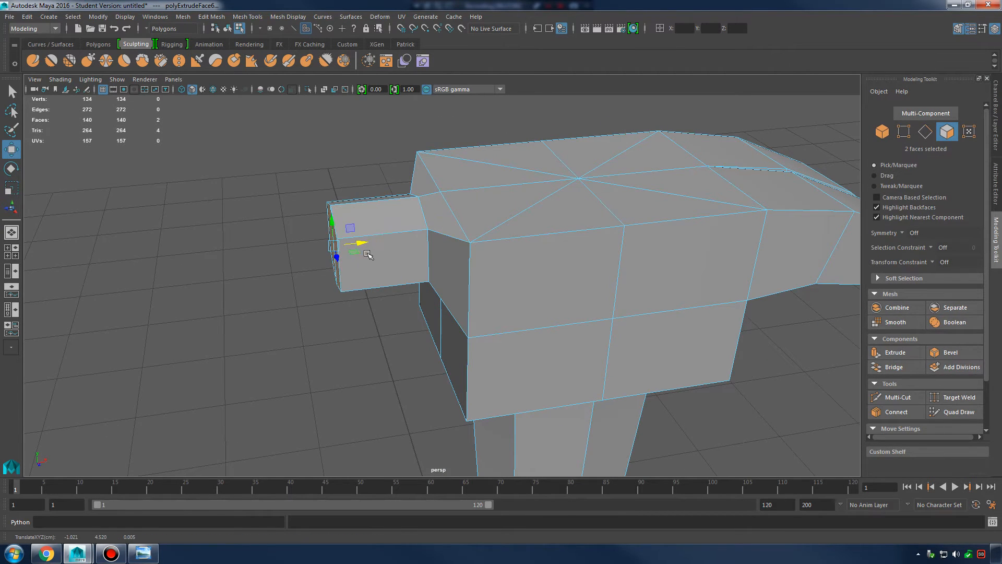
- Extrude the neck's end faces enlarged in place, and extrude them again outward to form the striking block
{"action": "right_click_drag", "start_coordinate": [385, 226], "coordinate": [345, 246], "text": "shift"}
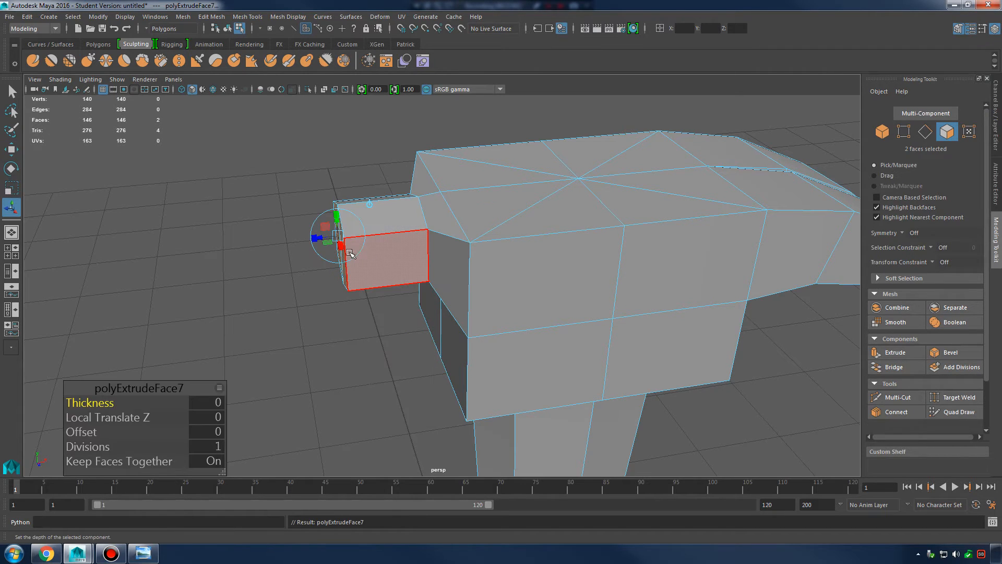
{"action": "key", "text": "r"}
{"action": "left_click_drag", "start_coordinate": [343, 250], "coordinate": [363, 245]}
{"action": "mouse_move", "coordinate": [389, 242]}
{"action": "right_mouse_down", "text": "shift"}
{"action": "mouse_move", "coordinate": [398, 215]}
{"action": "mouse_move", "coordinate": [387, 240]}
{"action": "right_mouse_up", "text": "shift"}
{"action": "key", "text": "w"}
{"action": "left_click_drag", "start_coordinate": [360, 224], "coordinate": [418, 233]}
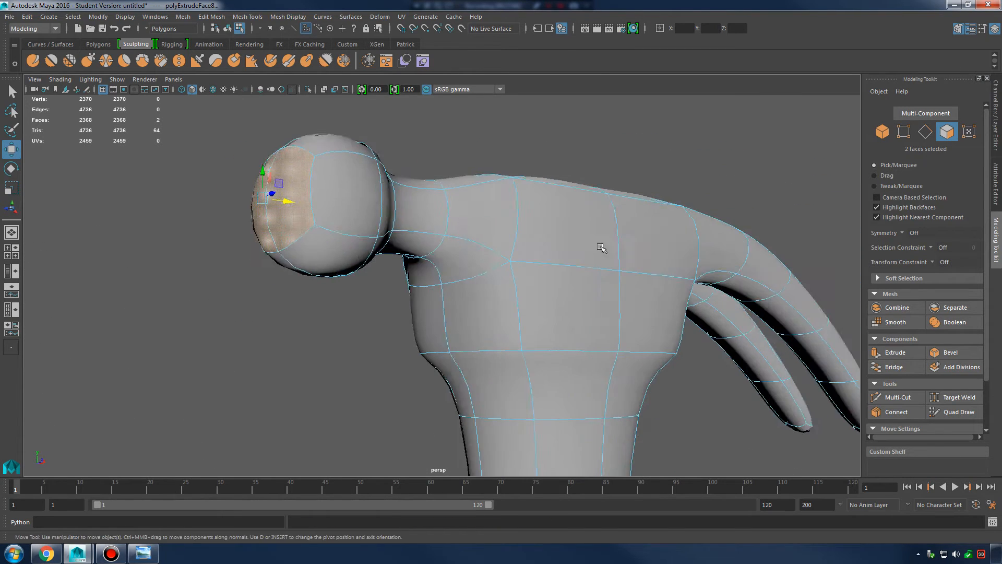
- Inspect the hammer head smoothed and unsmoothed, and compare it with the claw hammer reference photo
{"action": "left_click_drag", "start_coordinate": [600, 242], "coordinate": [470, 275], "text": "alt"}
{"action": "right_click_drag", "start_coordinate": [418, 253], "coordinate": [516, 227]}
{"action": "left_click_drag", "start_coordinate": [519, 226], "coordinate": [459, 291], "text": "alt"}
{"action": "left_click", "coordinate": [421, 314]}
{"action": "left_click", "coordinate": [457, 262]}
{"action": "key", "text": "1"}
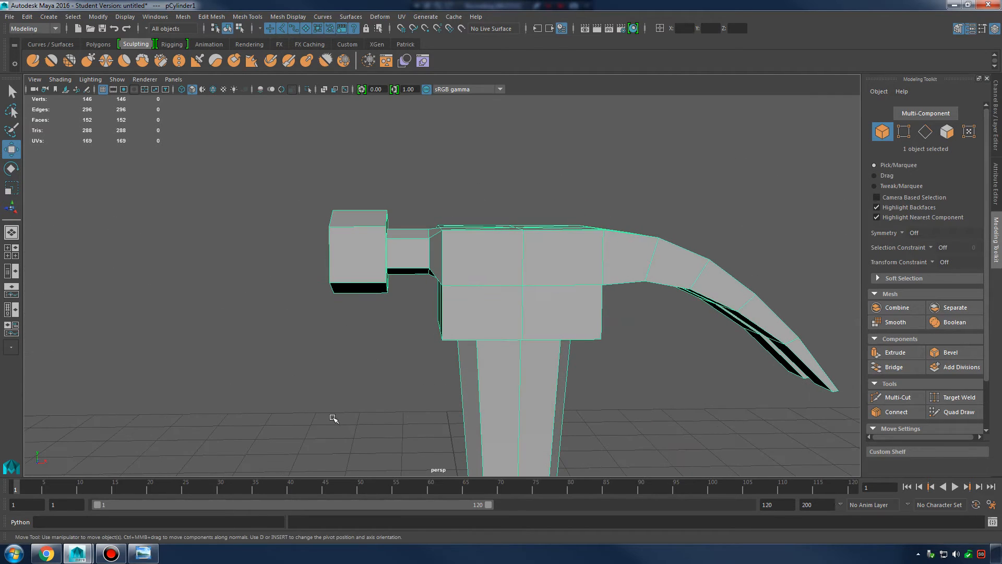
{"action": "left_click", "coordinate": [135, 557]}
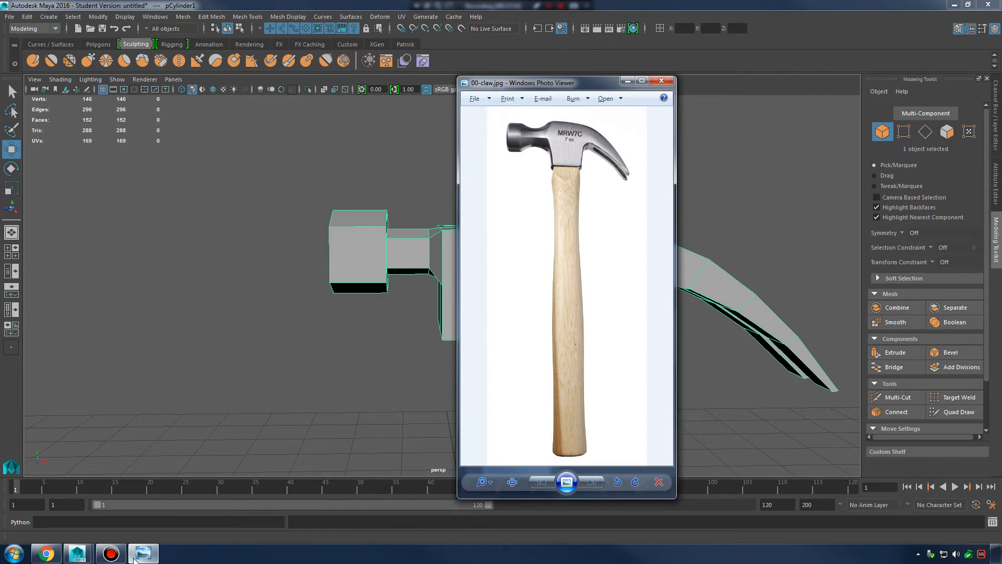
{"action": "left_click", "coordinate": [135, 557]}
{"action": "left_click_drag", "start_coordinate": [459, 259], "coordinate": [451, 251], "text": "alt"}
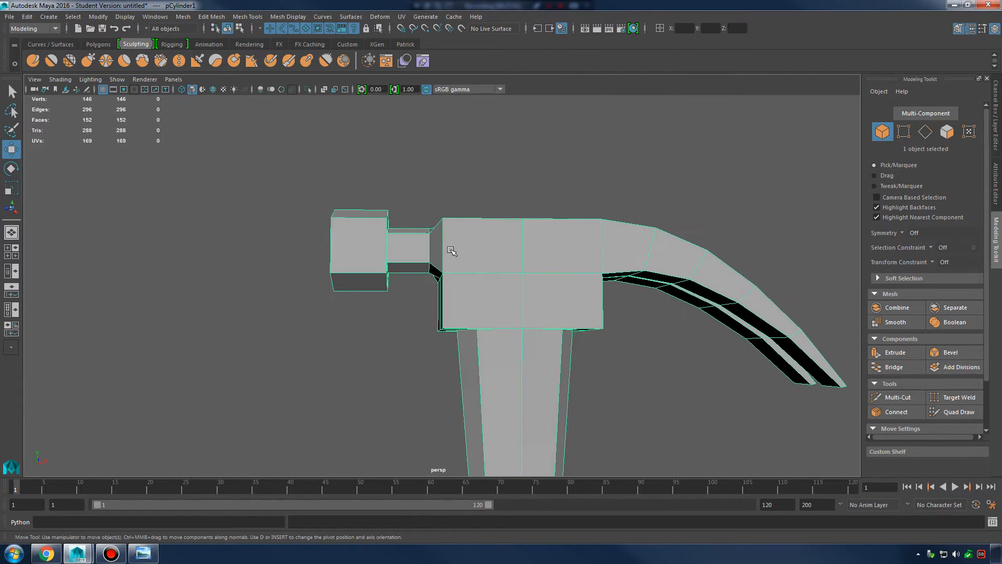
- Undo the striking block, neck and tapered end extrusions back to the plain flat end of the head
{"action": "key", "text": "ctrl+z"}
{"action": "key", "text": "ctrl+z"}
{"action": "key", "text": "ctrl+z"}
{"action": "key", "text": "ctrl+z"}
{"action": "key", "text": "ctrl+z"}
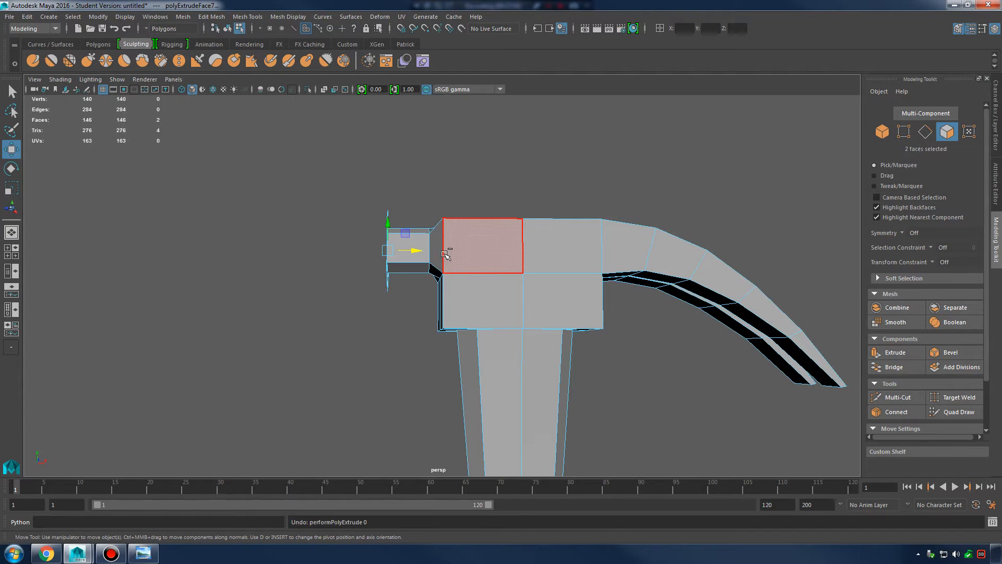
{"action": "key", "text": "ctrl+z"}
{"action": "key", "text": "ctrl+z"}
{"action": "key", "text": "ctrl+z"}
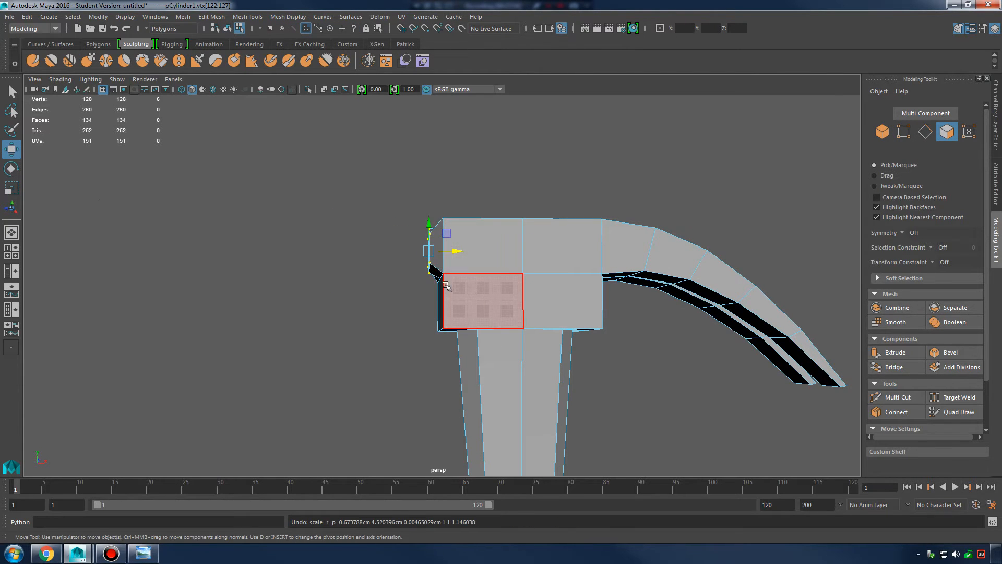
{"action": "key", "text": "ctrl+z"}
{"action": "key", "text": "ctrl+z"}
{"action": "key", "text": "ctrl+z"}
{"action": "key", "text": "ctrl+z"}
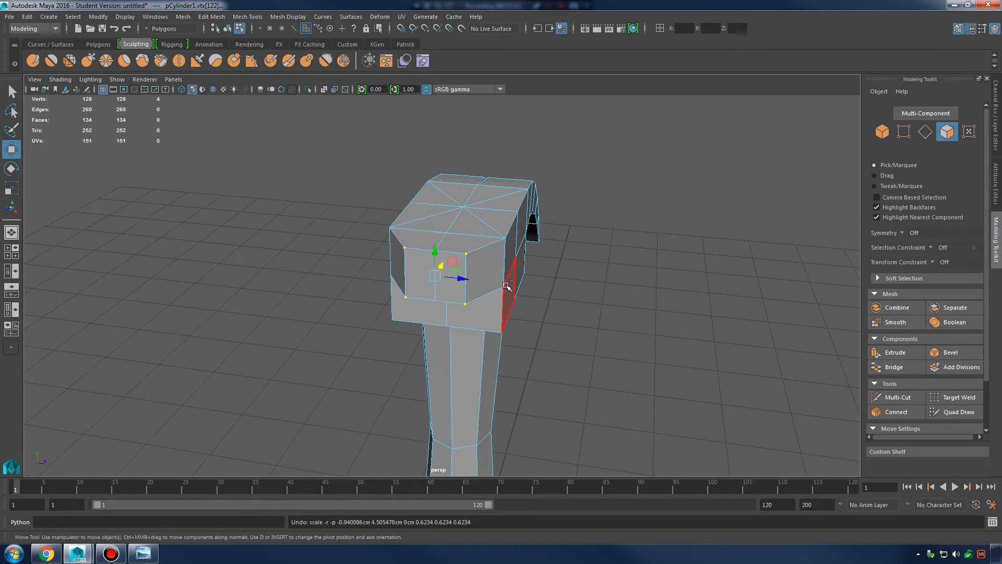
{"action": "key", "text": "ctrl+z"}
{"action": "key", "text": "ctrl+z"}
{"action": "key", "text": "ctrl+z"}
{"action": "key", "text": "ctrl+z"}
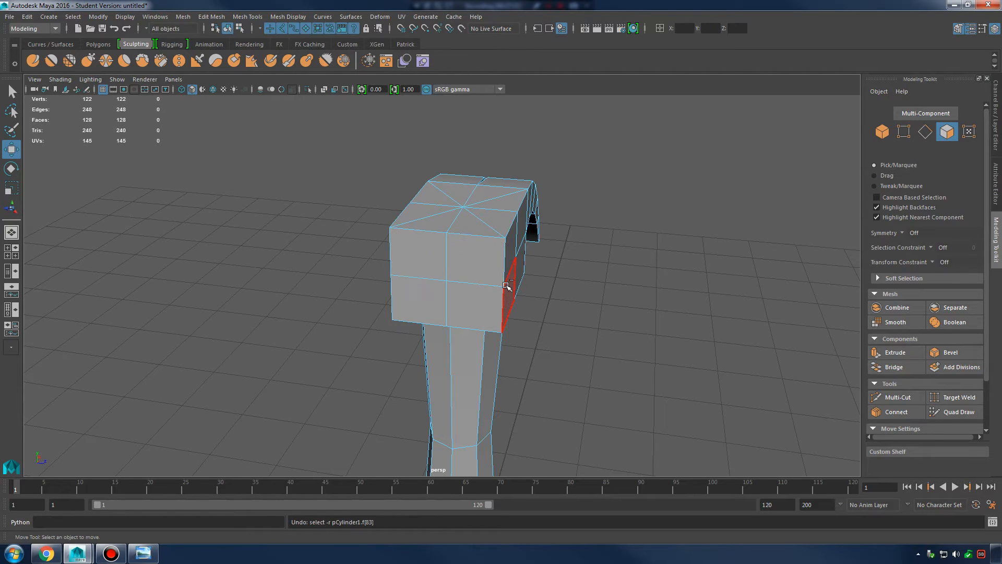
- Insert a horizontal edge loop around the lower half of the hammer head block
{"action": "right_click_drag", "start_coordinate": [511, 271], "coordinate": [548, 235]}
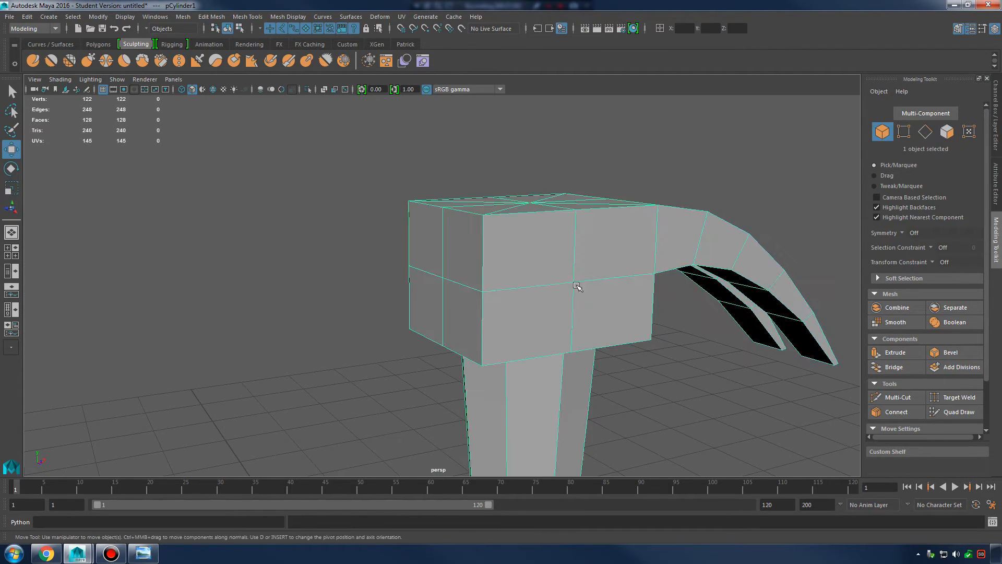
{"action": "left_click_drag", "start_coordinate": [548, 235], "coordinate": [548, 244], "text": "alt"}
{"action": "right_click_drag", "start_coordinate": [548, 245], "coordinate": [521, 258], "text": "shift"}
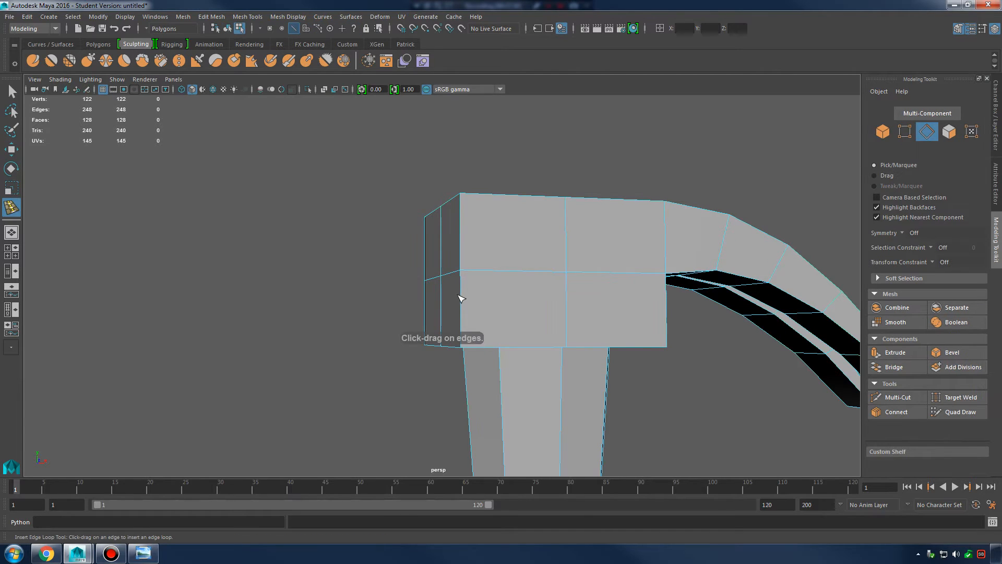
{"action": "left_click_drag", "start_coordinate": [463, 300], "coordinate": [464, 306]}
{"action": "left_click_drag", "start_coordinate": [465, 306], "coordinate": [547, 292], "text": "alt"}
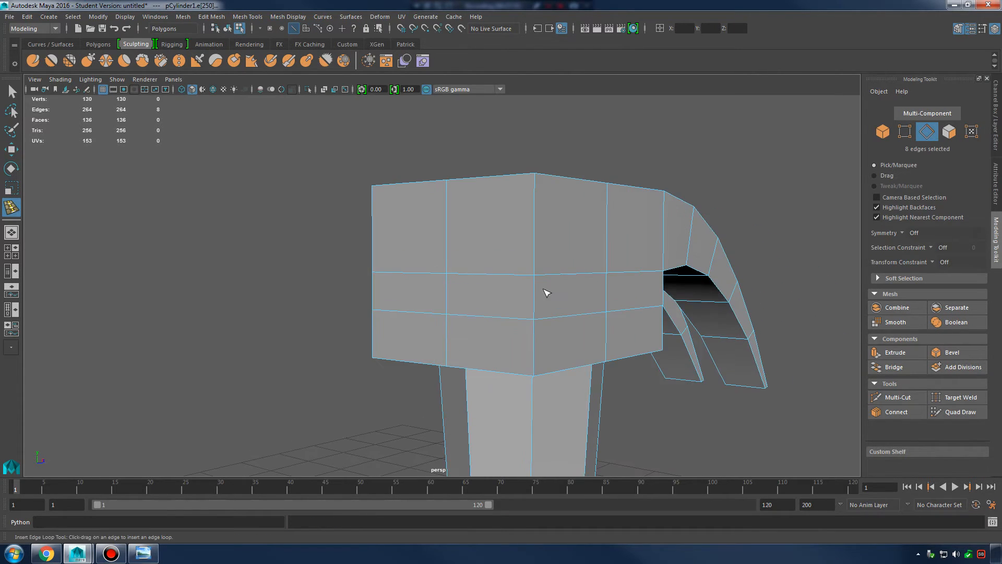
- Raise the three vertices of the upper horizontal edge row on the flat end of the head
{"action": "right_click_drag", "start_coordinate": [516, 278], "coordinate": [458, 257]}
{"action": "left_click_drag", "start_coordinate": [459, 257], "coordinate": [456, 293], "text": "alt"}
{"action": "left_click_drag", "start_coordinate": [456, 293], "coordinate": [527, 285], "text": "alt"}
{"action": "key", "text": "w"}
{"action": "left_click_drag", "start_coordinate": [446, 239], "coordinate": [385, 256]}
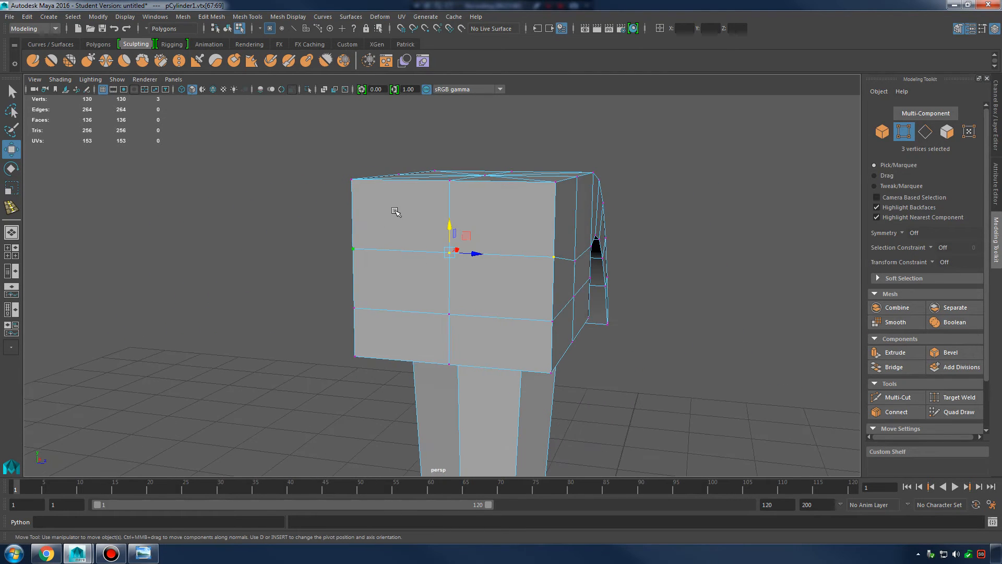
{"action": "left_click_drag", "start_coordinate": [395, 211], "coordinate": [452, 250], "text": "alt"}
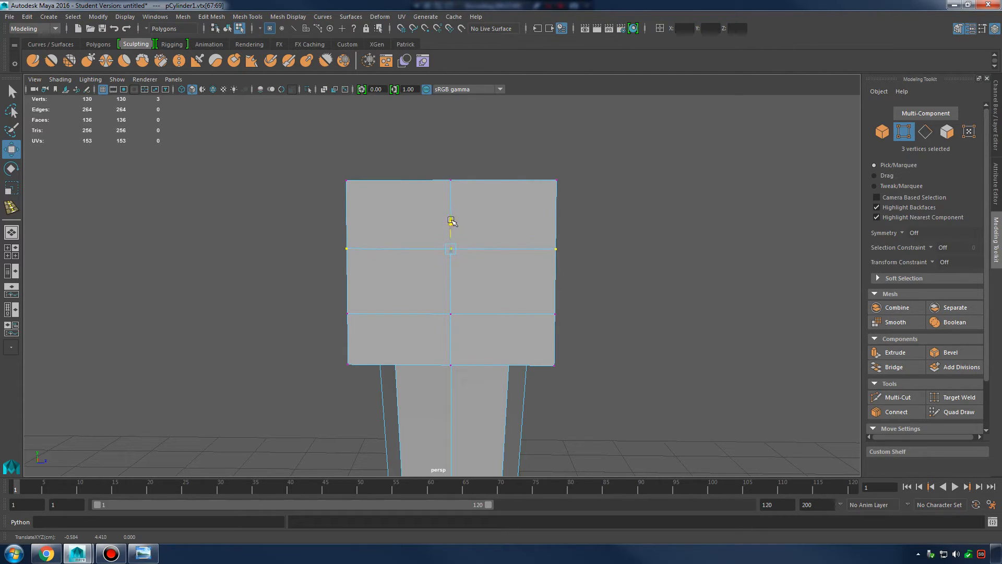
{"action": "mouse_move", "coordinate": [518, 237]}
{"action": "left_mouse_down", "text": "alt"}
{"action": "mouse_move", "coordinate": [470, 235]}
{"action": "mouse_move", "coordinate": [459, 225]}
{"action": "mouse_move", "coordinate": [521, 233]}
{"action": "left_mouse_up", "text": "alt"}
- Extrude the four faces above the bottom row on the flat end outward and scale them down
{"action": "right_click_drag", "start_coordinate": [511, 228], "coordinate": [512, 257]}
{"action": "left_click", "coordinate": [514, 278]}
{"action": "left_click", "coordinate": [413, 256], "text": "shift"}
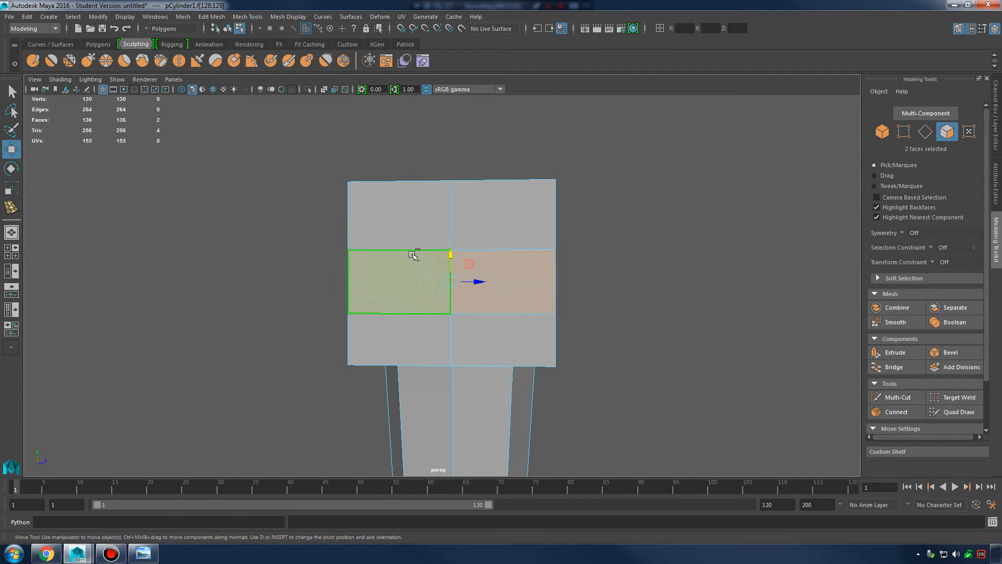
{"action": "left_click_drag", "start_coordinate": [521, 205], "coordinate": [488, 228], "text": "alt"}
{"action": "right_click_drag", "start_coordinate": [485, 227], "coordinate": [470, 245], "text": "shift"}
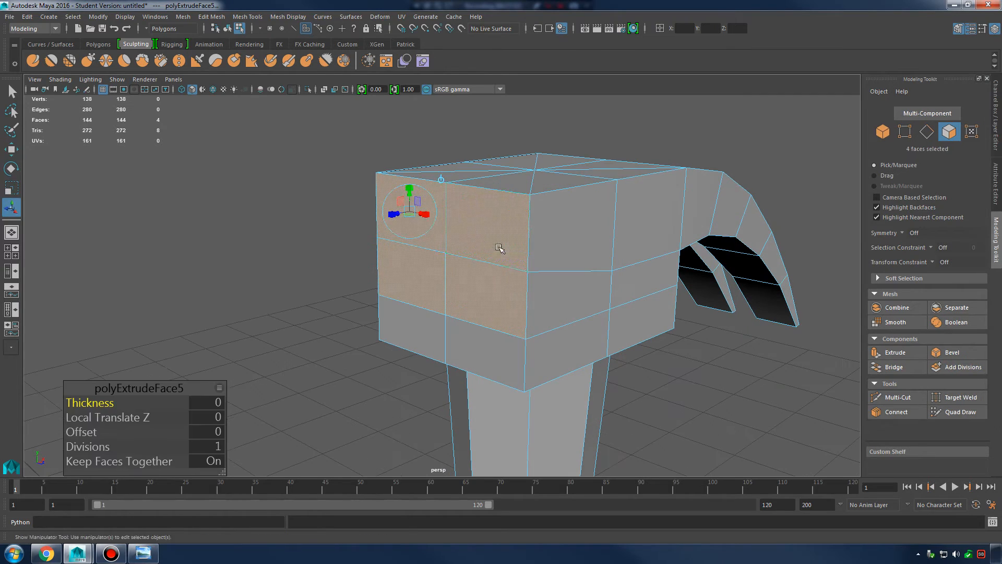
{"action": "key", "text": "w"}
{"action": "left_click_drag", "start_coordinate": [468, 246], "coordinate": [490, 248]}
{"action": "key", "text": "r"}
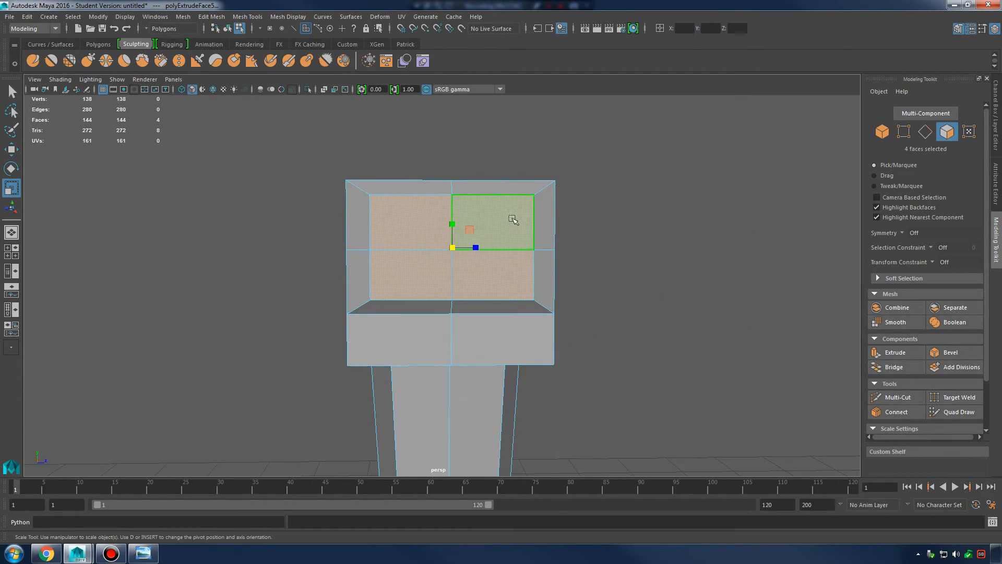
- Scale the four corner vertices of the head's extruded end face to 0.7 in height and width to round its outline
{"action": "right_click_drag", "start_coordinate": [512, 218], "coordinate": [445, 215]}
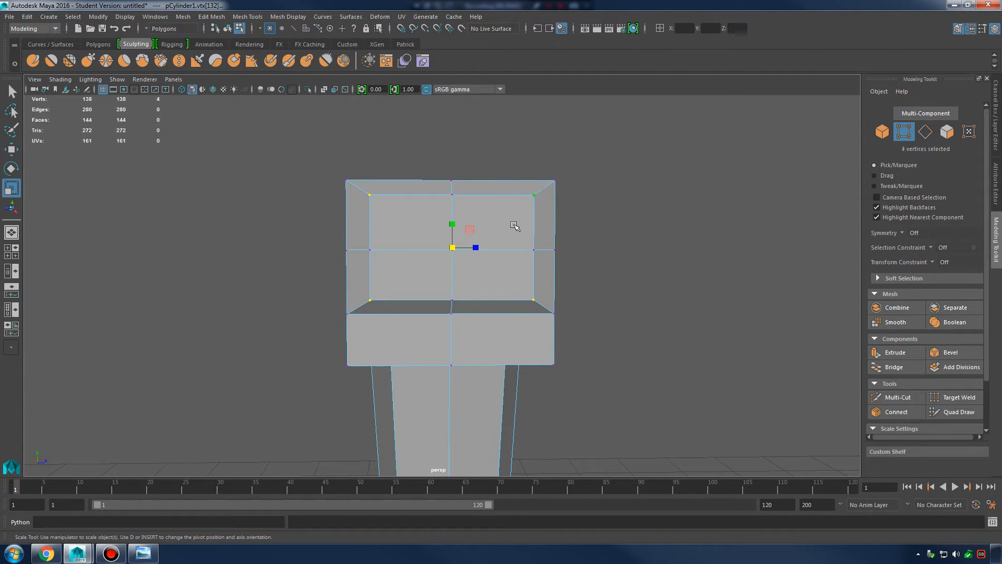
{"action": "left_click_drag", "start_coordinate": [453, 248], "coordinate": [425, 252], "text": "ctrl"}
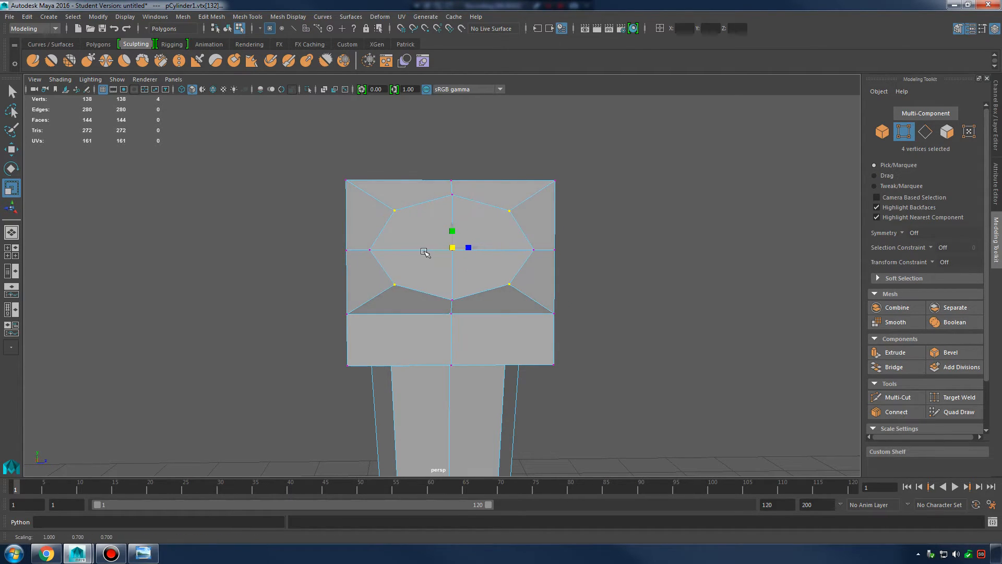
{"action": "mouse_move", "coordinate": [512, 249]}
{"action": "left_mouse_down", "text": "alt"}
{"action": "mouse_move", "coordinate": [575, 249]}
{"action": "mouse_move", "coordinate": [507, 265]}
{"action": "mouse_move", "coordinate": [453, 252]}
{"action": "mouse_move", "coordinate": [634, 239]}
{"action": "mouse_move", "coordinate": [431, 255]}
{"action": "mouse_move", "coordinate": [509, 250]}
{"action": "left_mouse_up", "text": "alt"}
{"action": "left_click", "coordinate": [538, 248], "text": "shift"}
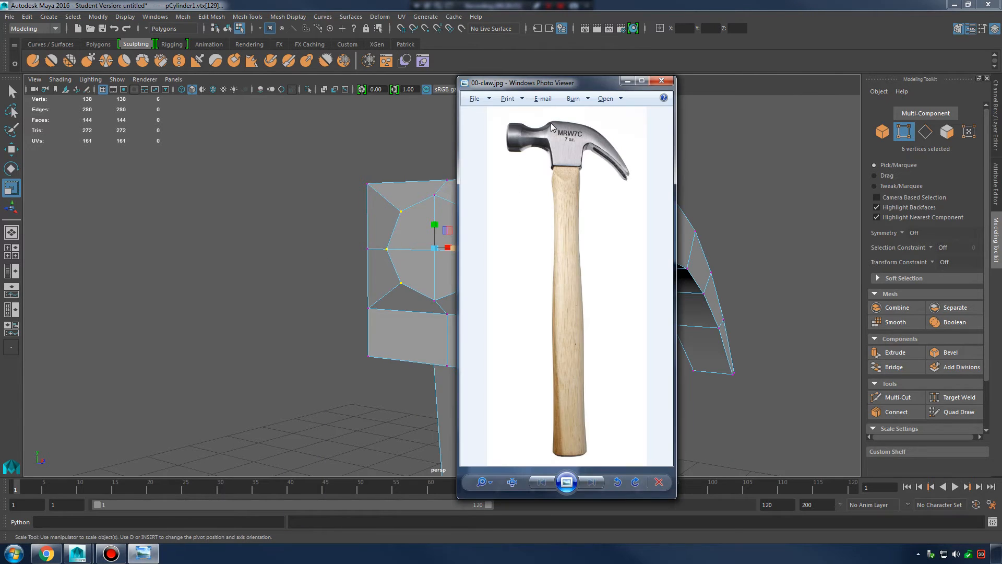
{"action": "left_click_drag", "start_coordinate": [392, 235], "coordinate": [460, 199], "text": "alt"}
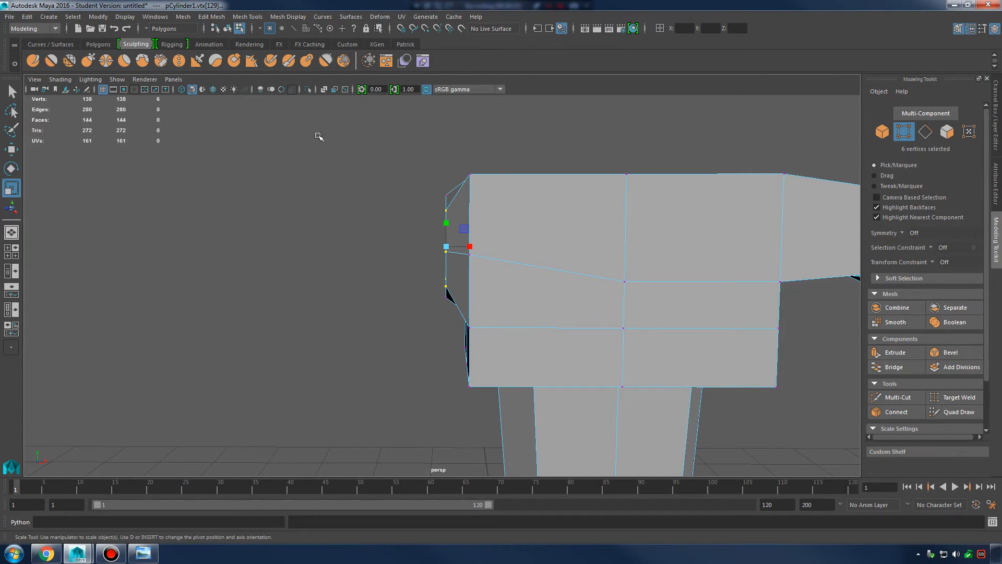
{"action": "mouse_move", "coordinate": [477, 194]}
{"action": "left_mouse_down", "text": "alt"}
{"action": "mouse_move", "coordinate": [531, 208]}
{"action": "mouse_move", "coordinate": [475, 207]}
{"action": "left_mouse_up", "text": "alt"}
- Extrude the four faces of the rounded end straight outward to form the hammer's neck
{"action": "right_click_drag", "start_coordinate": [474, 208], "coordinate": [478, 228]}
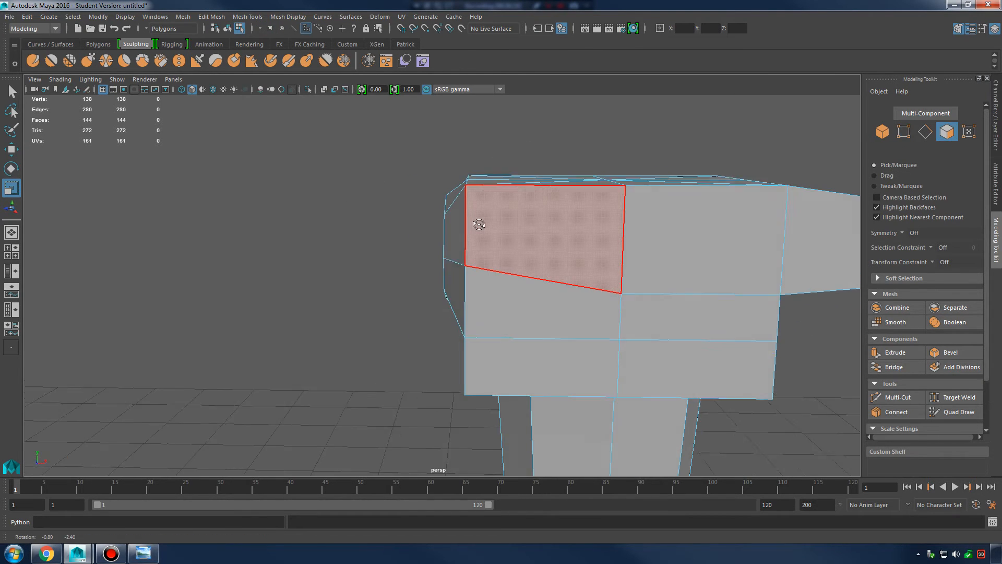
{"action": "left_click_drag", "start_coordinate": [374, 169], "coordinate": [369, 161], "text": "alt"}
{"action": "left_click_drag", "start_coordinate": [444, 335], "coordinate": [446, 335]}
{"action": "left_click_drag", "start_coordinate": [446, 335], "coordinate": [465, 303], "text": "alt"}
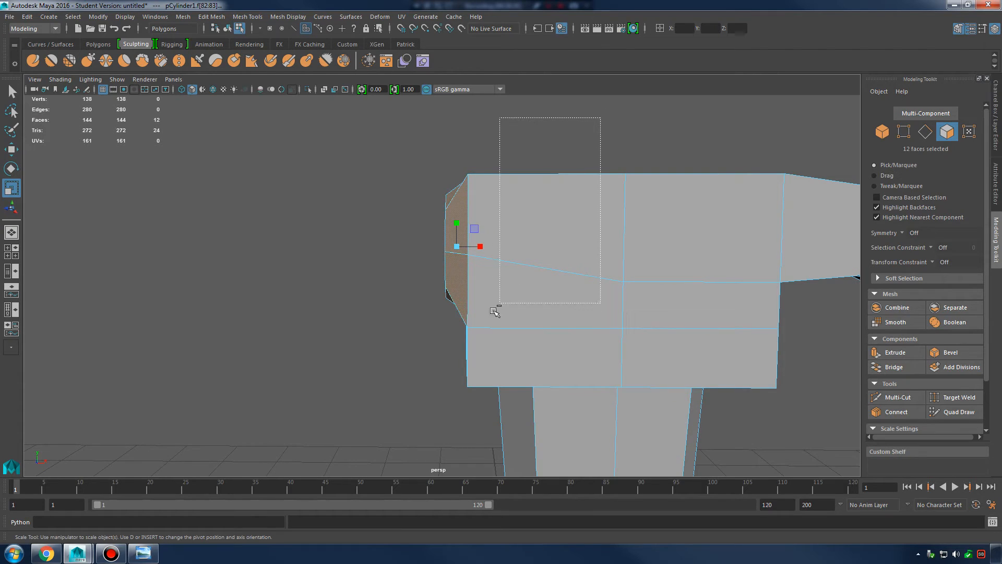
{"action": "left_click_drag", "start_coordinate": [459, 358], "coordinate": [460, 357], "text": "ctrl"}
{"action": "left_click_drag", "start_coordinate": [460, 357], "coordinate": [528, 323], "text": "alt"}
{"action": "right_click_drag", "start_coordinate": [484, 211], "coordinate": [486, 240], "text": "shift"}
{"action": "left_click_drag", "start_coordinate": [542, 230], "coordinate": [440, 240], "text": "alt"}
{"action": "key", "text": "w"}
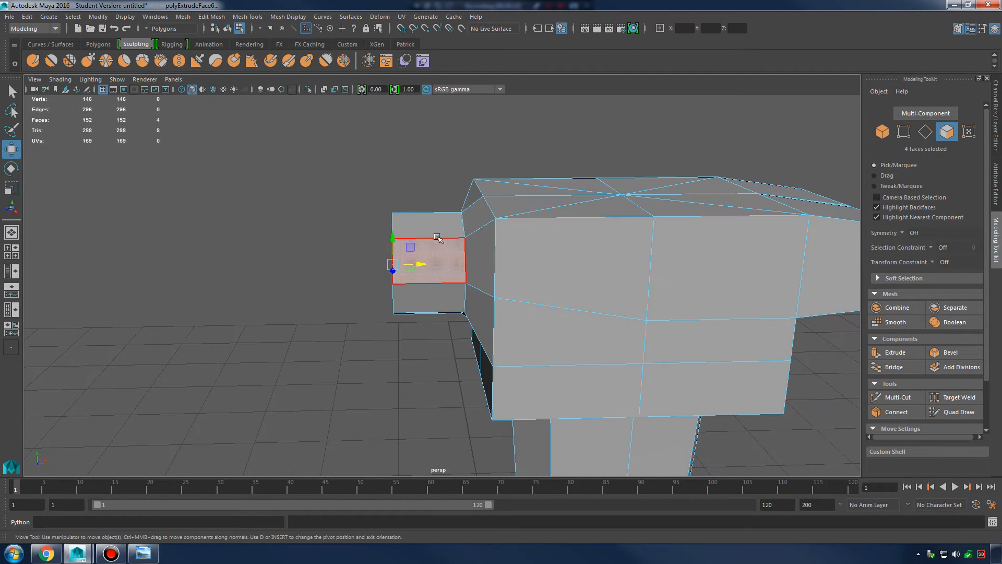
- Extrude the four end faces of the neck and scale them up into a wide flange
{"action": "right_click_drag", "start_coordinate": [432, 226], "coordinate": [435, 253], "text": "shift"}
{"action": "left_click_drag", "start_coordinate": [419, 253], "coordinate": [501, 265], "text": "alt"}
{"action": "key", "text": "r"}
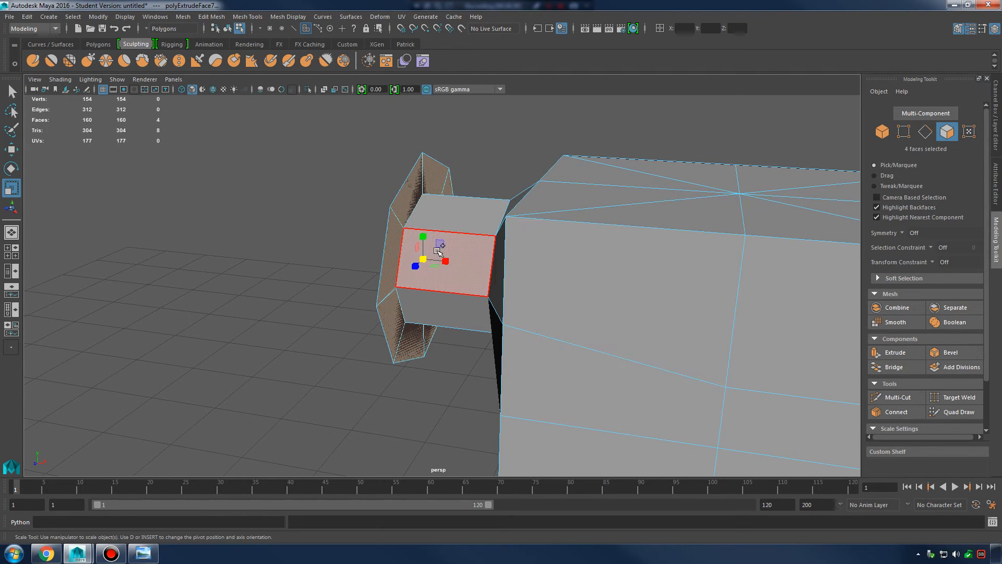
- Extrude the four flange faces outward to form the thick octagonal striking head
{"action": "right_click_drag", "start_coordinate": [443, 251], "coordinate": [453, 276], "text": "shift"}
{"action": "left_click_drag", "start_coordinate": [462, 273], "coordinate": [445, 227], "text": "alt"}
{"action": "key", "text": "w"}
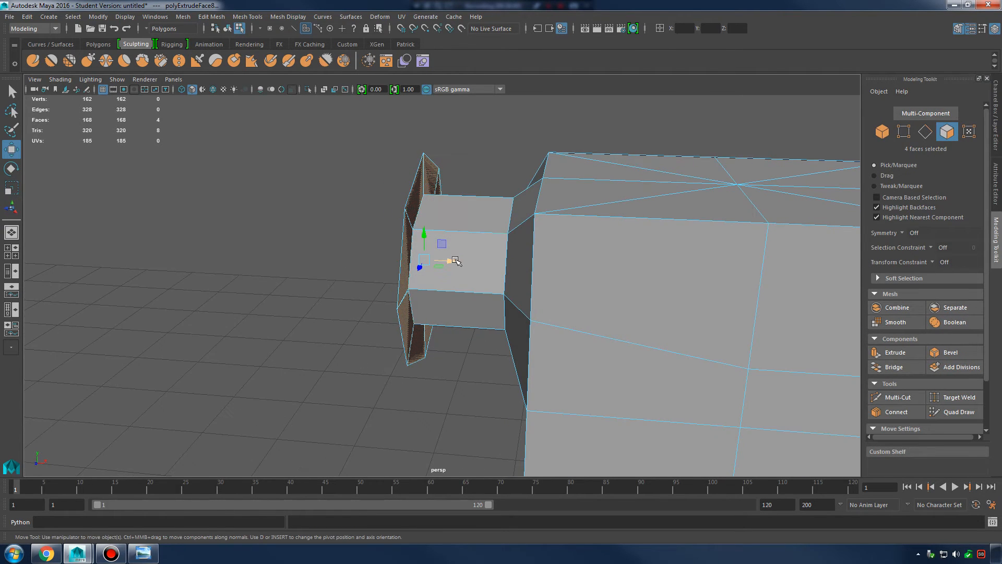
{"action": "mouse_move", "coordinate": [455, 261]}
{"action": "left_mouse_down"}
{"action": "mouse_move", "coordinate": [347, 259]}
{"action": "mouse_move", "coordinate": [457, 257]}
{"action": "left_mouse_up"}
{"action": "key", "text": "F8"}
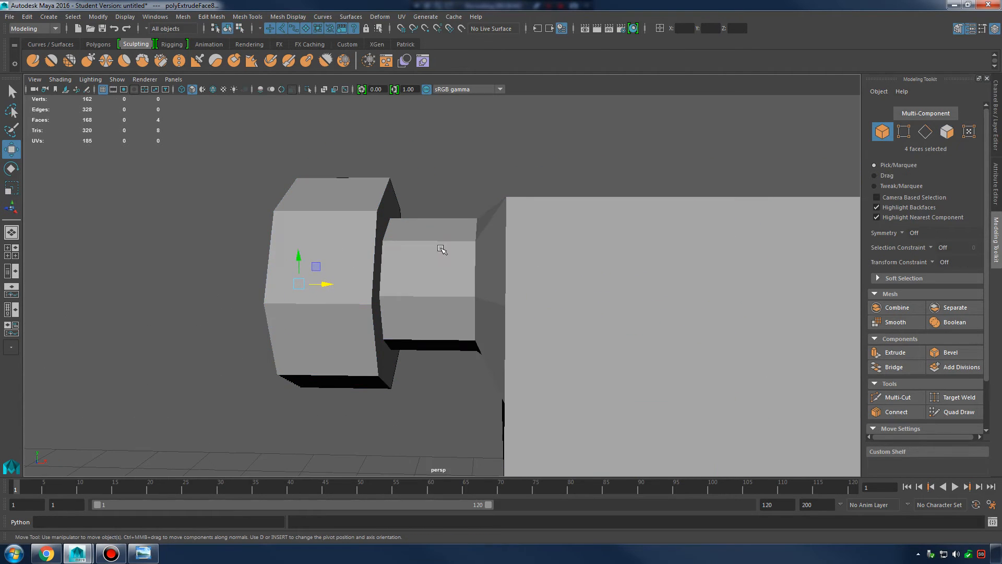
- Insert an edge loop around the middle of the neck and scale it inward to narrow the neck
{"action": "right_click_drag", "start_coordinate": [441, 250], "coordinate": [442, 251], "text": "shift"}
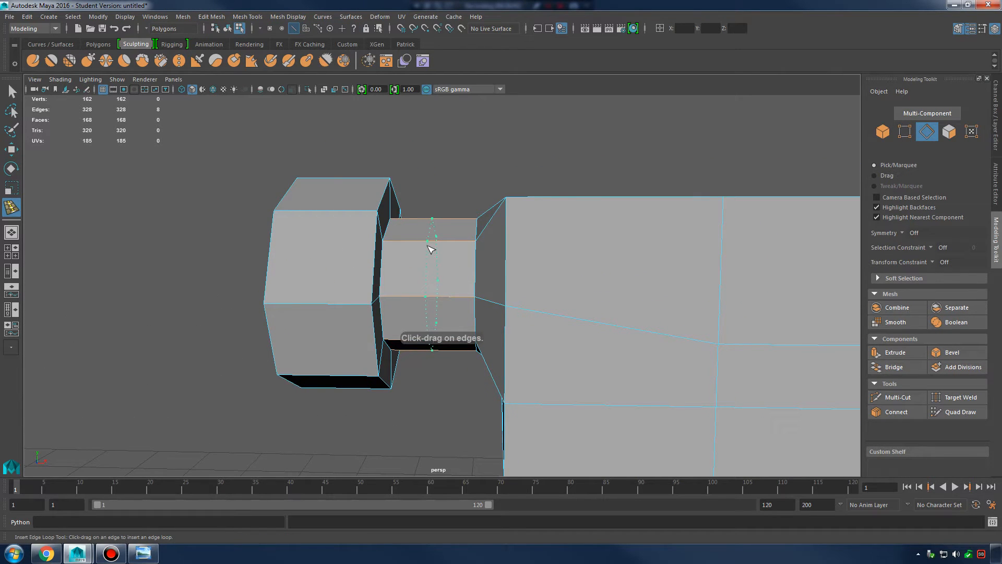
{"action": "left_click", "coordinate": [431, 250]}
{"action": "left_click_drag", "start_coordinate": [432, 250], "coordinate": [440, 263], "text": "alt"}
{"action": "key", "text": "e"}
{"action": "right_click_drag", "start_coordinate": [441, 225], "coordinate": [441, 225], "text": "shift"}
{"action": "left_click_drag", "start_coordinate": [438, 227], "coordinate": [416, 292], "text": "alt"}
{"action": "key", "text": "r"}
{"action": "left_click_drag", "start_coordinate": [470, 277], "coordinate": [436, 270], "text": "alt"}
- Check the reference photo and move the striking head's inner edge loop away from the neck to slope the transition
{"action": "right_click_drag", "start_coordinate": [383, 217], "coordinate": [388, 189]}
{"action": "left_click_drag", "start_coordinate": [505, 209], "coordinate": [460, 208], "text": "alt"}
{"action": "left_click", "coordinate": [148, 557]}
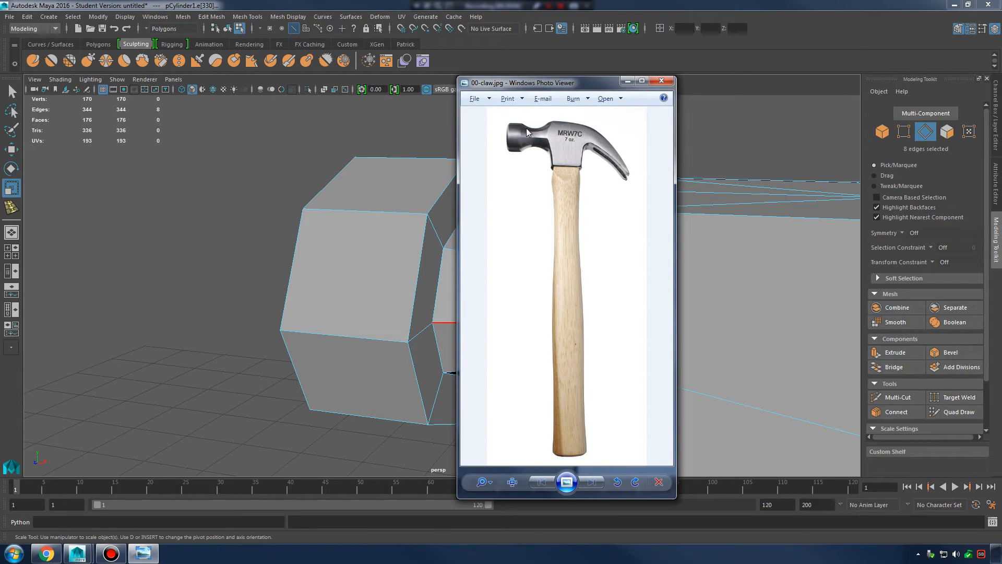
{"action": "middle_click_drag", "start_coordinate": [424, 235], "coordinate": [351, 231], "text": "alt"}
{"action": "left_click_drag", "start_coordinate": [354, 188], "coordinate": [416, 209], "text": "alt"}
{"action": "key", "text": "w"}
{"action": "left_click_drag", "start_coordinate": [434, 300], "coordinate": [413, 303]}
{"action": "left_click_drag", "start_coordinate": [459, 279], "coordinate": [530, 273], "text": "alt"}
- Pull the centre vertex of the striking face slightly outward
{"action": "right_click_drag", "start_coordinate": [385, 253], "coordinate": [350, 251]}
{"action": "left_click", "coordinate": [355, 305]}
{"action": "left_click_drag", "start_coordinate": [410, 302], "coordinate": [364, 298], "text": "alt"}
{"action": "left_click_drag", "start_coordinate": [364, 299], "coordinate": [421, 288], "text": "alt"}
- Examine the smoothed preview of the striking head and the upper hammer from the side
{"action": "key", "text": "3"}
{"action": "left_click_drag", "start_coordinate": [496, 284], "coordinate": [452, 284], "text": "alt"}
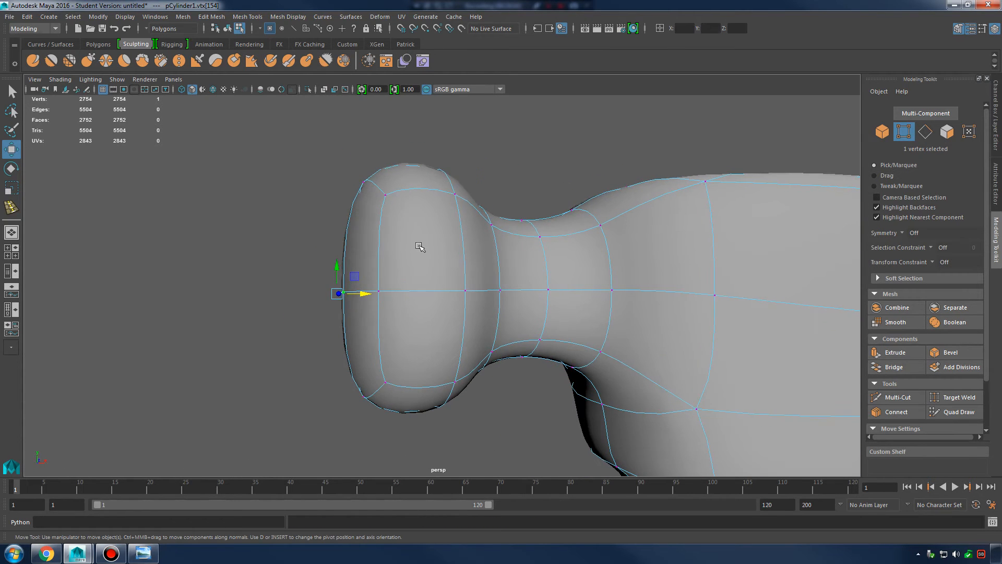
{"action": "key", "text": "1"}
{"action": "left_click_drag", "start_coordinate": [573, 239], "coordinate": [275, 280], "text": "alt"}
{"action": "scroll", "coordinate": [577, 238], "scroll_direction": "down", "scroll_amount": 5}
{"action": "key", "text": "3"}
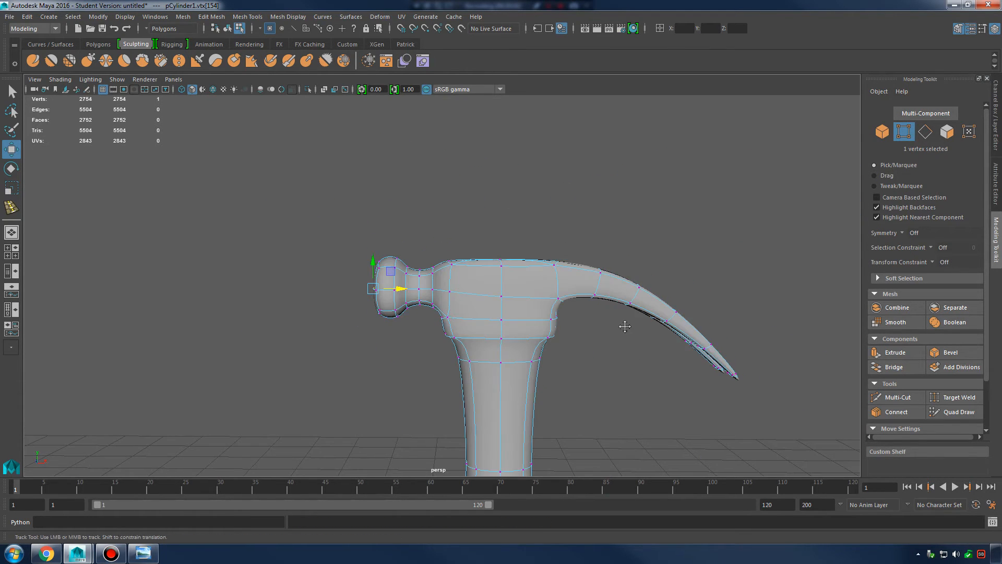
{"action": "right_click_drag", "start_coordinate": [491, 239], "coordinate": [550, 219]}
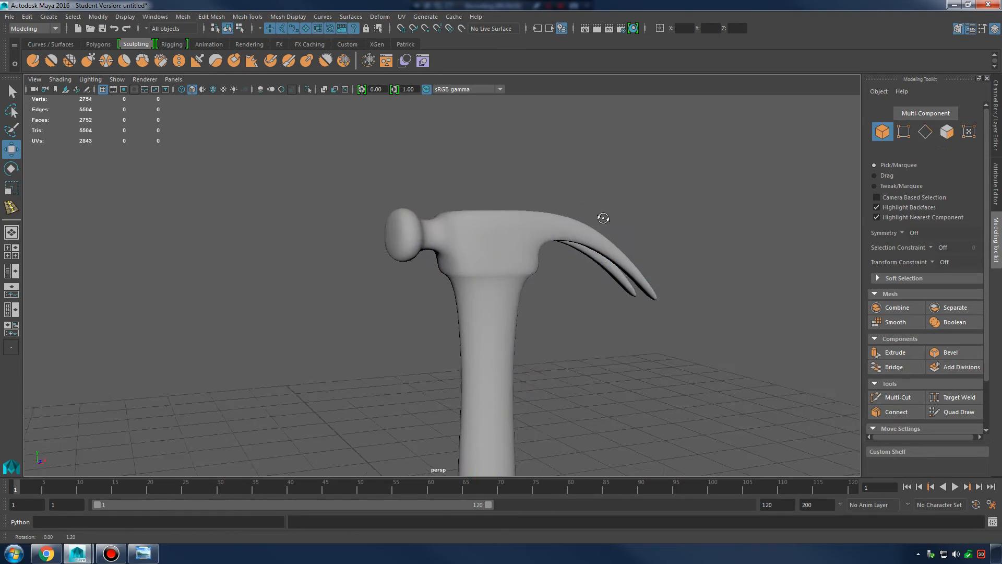
{"action": "left_click_drag", "start_coordinate": [604, 217], "coordinate": [490, 252], "text": "alt"}
{"action": "left_click", "coordinate": [491, 252]}
{"action": "key", "text": "1"}
- Try to move the head block's two top corner vertices beside the neck inward toward the handle
{"action": "scroll", "coordinate": [656, 280], "scroll_direction": "up", "scroll_amount": 4}
{"action": "left_click_drag", "start_coordinate": [656, 280], "coordinate": [550, 273], "text": "alt"}
{"action": "scroll", "coordinate": [549, 296], "scroll_direction": "up", "scroll_amount": 3}
{"action": "right_click_drag", "start_coordinate": [512, 240], "coordinate": [509, 243]}
{"action": "left_click_drag", "start_coordinate": [509, 243], "coordinate": [548, 192], "text": "alt"}
{"action": "left_click", "coordinate": [481, 228]}
{"action": "key", "text": "3"}
{"action": "key", "text": "1"}
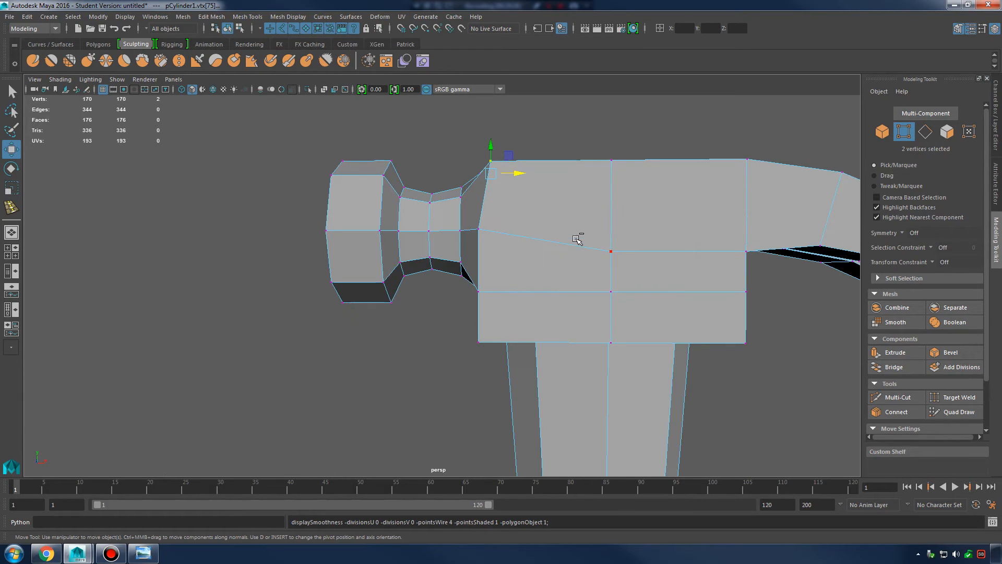
- Following the reference photo, shift the head's top corner vertices beside the neck toward the claw and adjust the middle vertex between them
{"action": "left_click", "coordinate": [144, 552]}
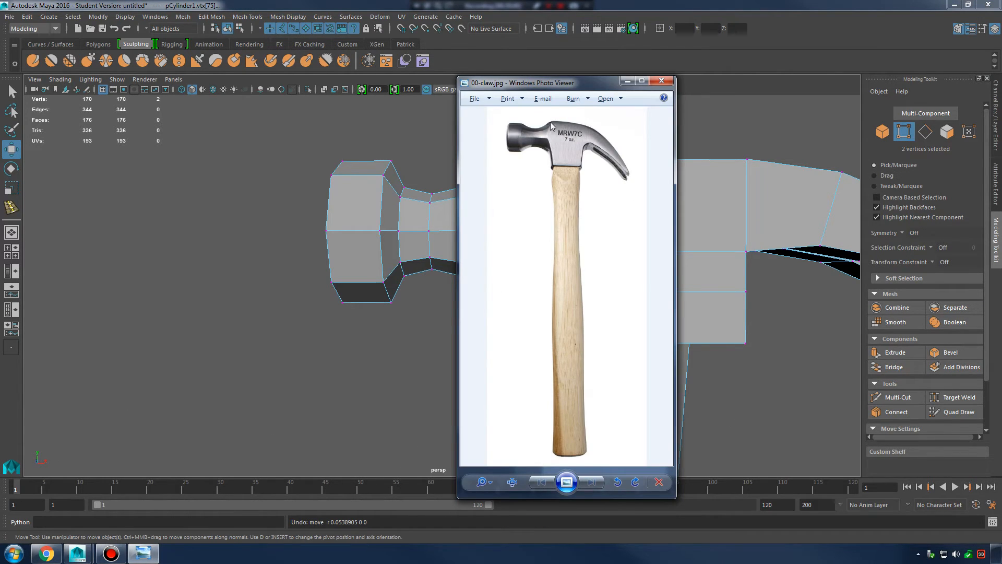
{"action": "left_click", "coordinate": [627, 81]}
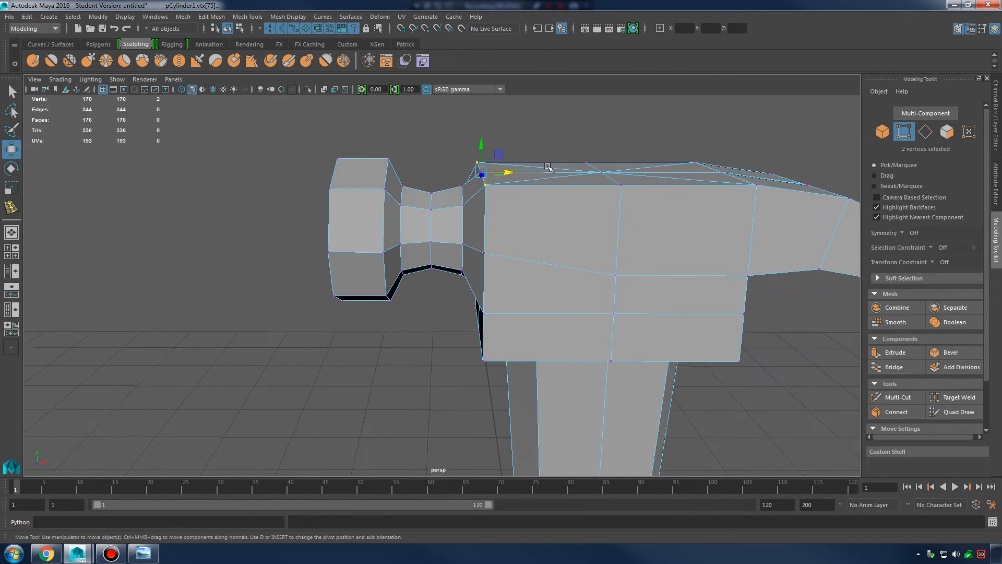
{"action": "key", "text": "q"}
{"action": "left_click", "coordinate": [482, 174], "text": "shift"}
{"action": "key", "text": "w"}
{"action": "left_click_drag", "start_coordinate": [530, 177], "coordinate": [554, 188], "text": "alt"}
{"action": "left_click", "coordinate": [512, 183]}
{"action": "left_click", "coordinate": [503, 180]}
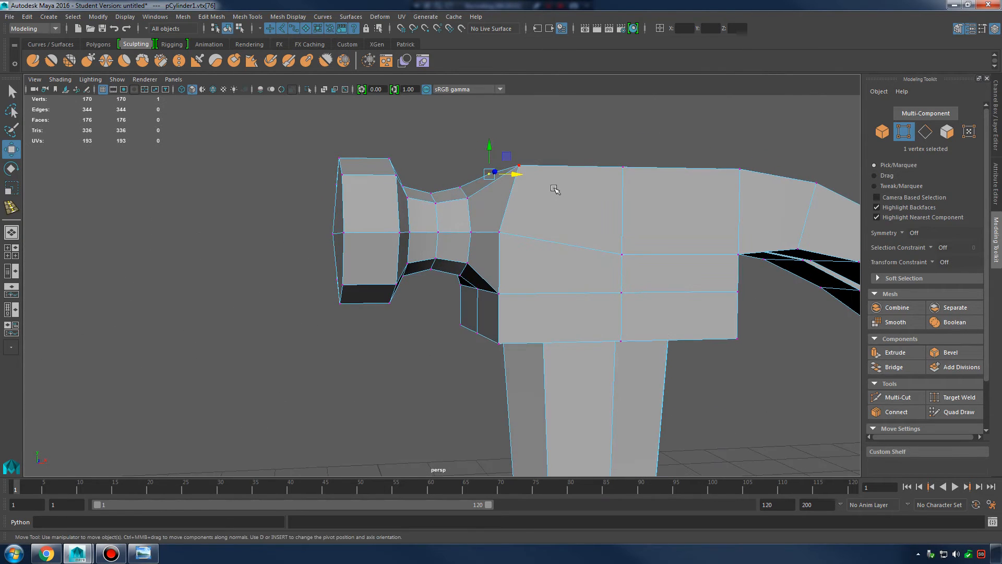
- Compare the sloped upper corner and the head's profile with the reference photo
{"action": "left_click", "coordinate": [646, 152]}
{"action": "right_click_drag", "start_coordinate": [555, 189], "coordinate": [588, 241]}
{"action": "middle_click_drag", "start_coordinate": [589, 240], "coordinate": [544, 181], "text": "alt"}
{"action": "left_click_drag", "start_coordinate": [543, 180], "coordinate": [540, 216], "text": "alt"}
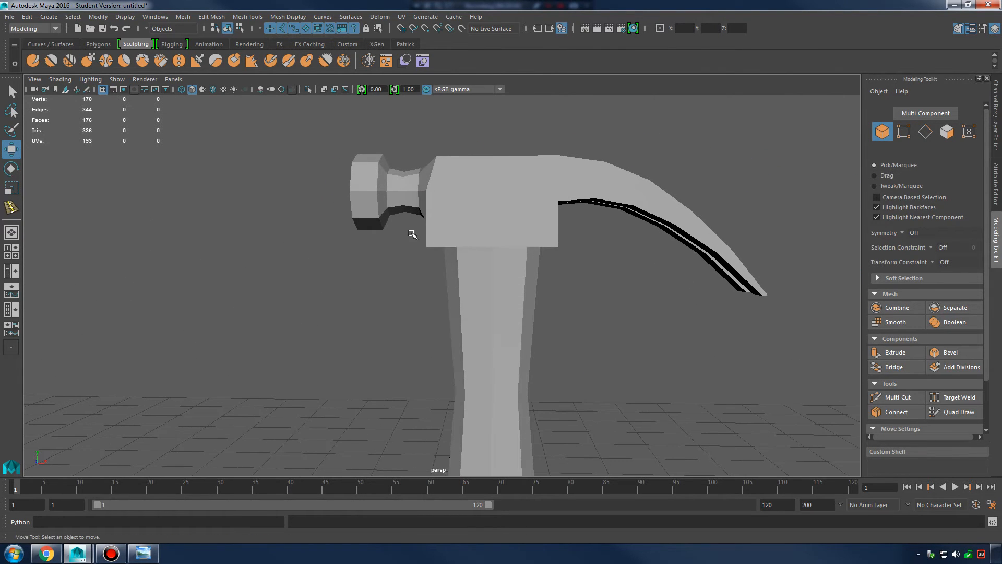
{"action": "left_click_drag", "start_coordinate": [464, 262], "coordinate": [471, 235], "text": "alt"}
{"action": "scroll", "coordinate": [470, 235], "scroll_direction": "up", "scroll_amount": 2}
{"action": "left_click", "coordinate": [472, 225]}
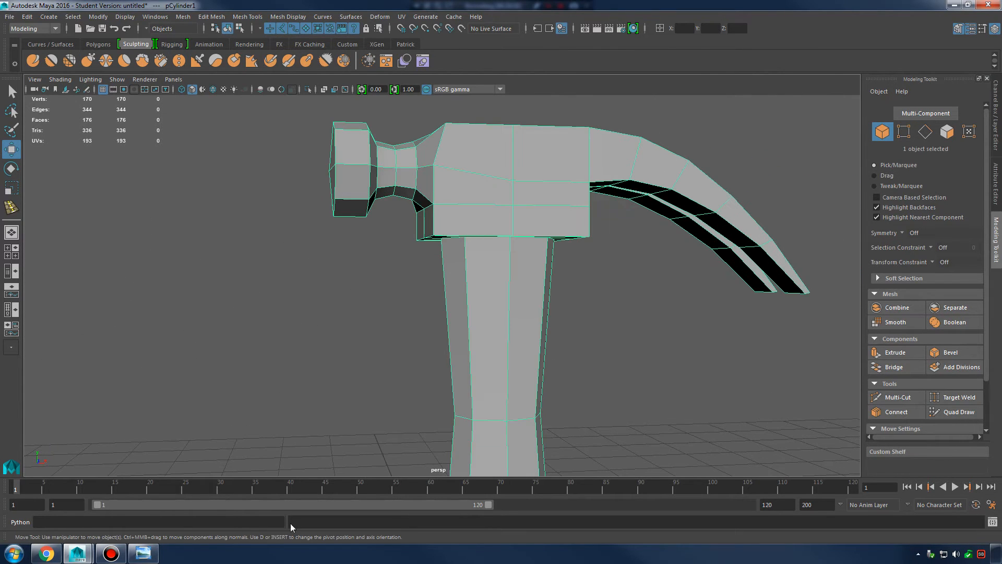
{"action": "left_click", "coordinate": [153, 555]}
{"action": "left_click", "coordinate": [153, 555]}
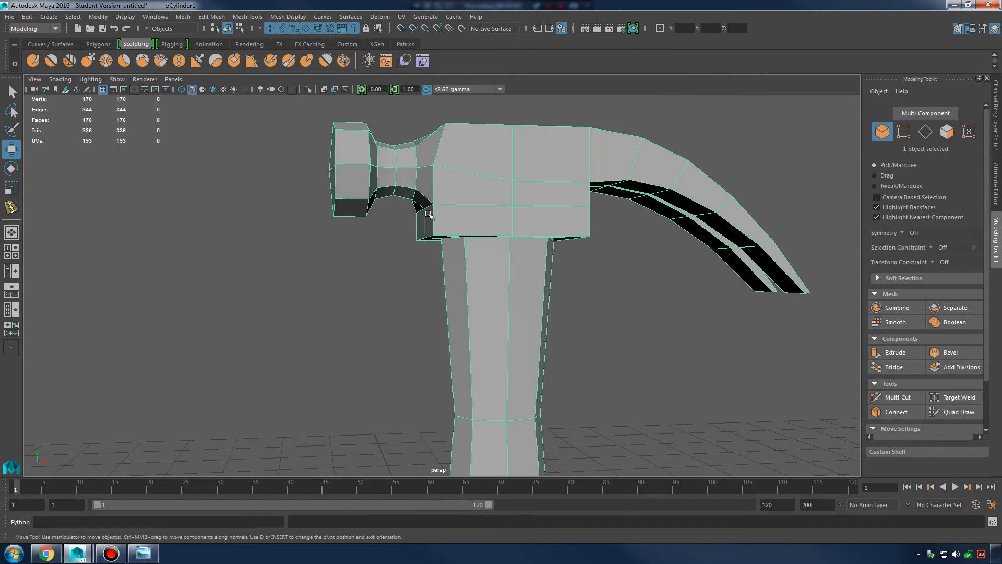
- Angle the six lower vertices on the neck end of the head so its bottom edge tapers toward the handle
{"action": "scroll", "coordinate": [441, 193], "scroll_direction": "up", "scroll_amount": 2}
{"action": "right_click_drag", "start_coordinate": [444, 185], "coordinate": [411, 186]}
{"action": "left_click_drag", "start_coordinate": [424, 189], "coordinate": [448, 193], "text": "alt"}
{"action": "left_click_drag", "start_coordinate": [432, 247], "coordinate": [433, 248], "text": "shift"}
{"action": "left_click_drag", "start_coordinate": [451, 233], "coordinate": [388, 181], "text": "alt"}
{"action": "key", "text": "e"}
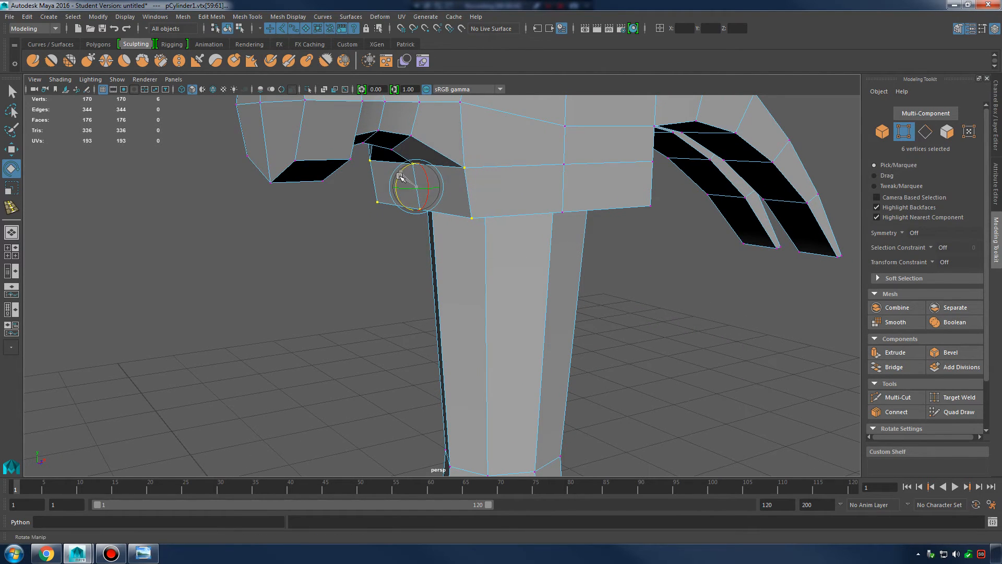
{"action": "left_click_drag", "start_coordinate": [400, 177], "coordinate": [491, 196], "text": "alt"}
- Inspect the tapered head and the hammer's overall shape with and without smoothing
{"action": "key", "text": "F8"}
{"action": "key", "text": "3"}
{"action": "key", "text": "1"}
{"action": "scroll", "coordinate": [540, 231], "scroll_direction": "up", "scroll_amount": 3}
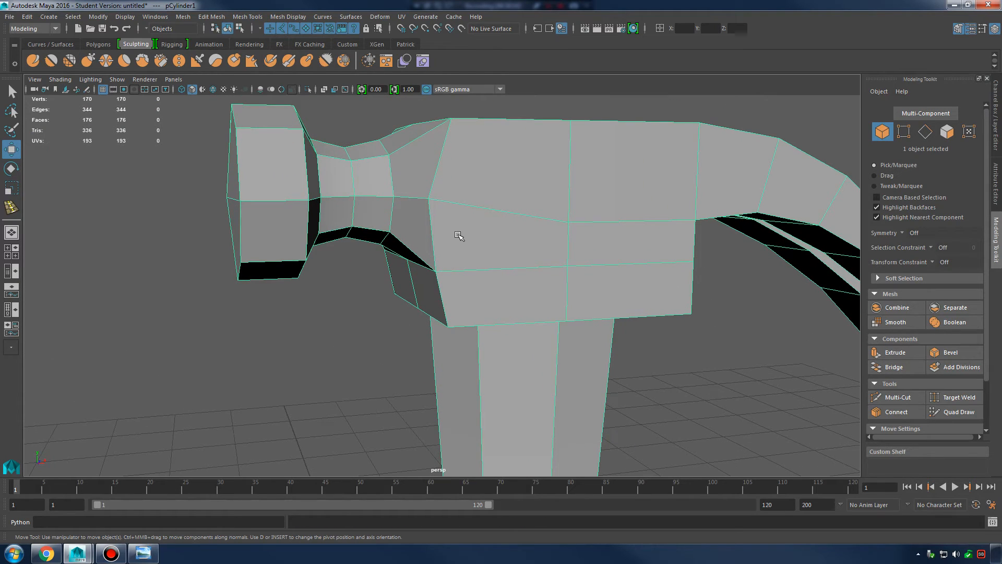
{"action": "left_click_drag", "start_coordinate": [477, 231], "coordinate": [525, 220], "text": "alt"}
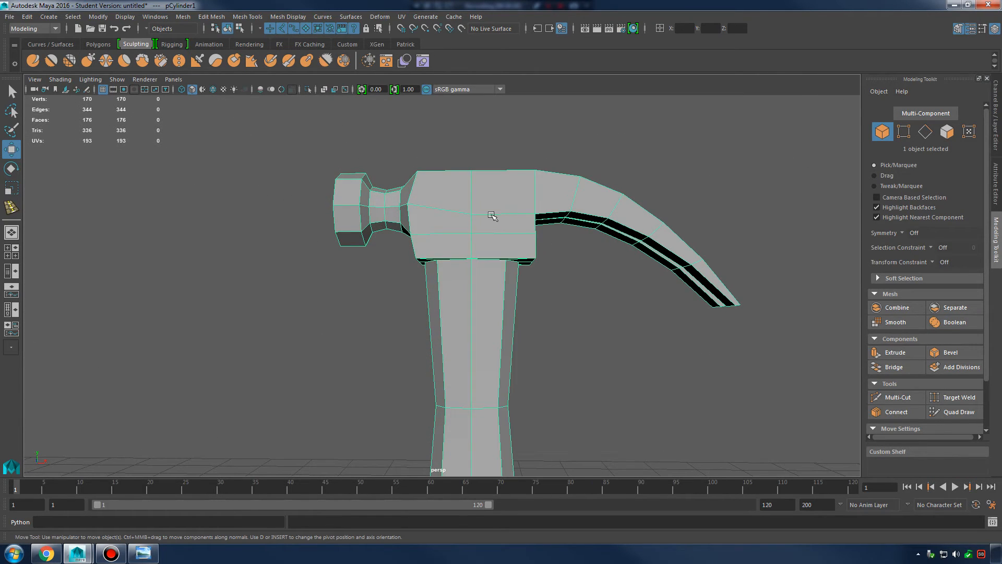
{"action": "right_click_drag", "start_coordinate": [487, 217], "coordinate": [499, 246], "text": "alt"}
{"action": "left_click_drag", "start_coordinate": [499, 246], "coordinate": [512, 217], "text": "alt"}
{"action": "key", "text": "3"}
{"action": "left_click", "coordinate": [489, 283]}
{"action": "right_click_drag", "start_coordinate": [490, 283], "coordinate": [584, 291], "text": "alt"}
{"action": "left_click_drag", "start_coordinate": [584, 291], "coordinate": [476, 206], "text": "alt"}
- Place the reference photo beside the model and compare the head and claw proportions
{"action": "left_click", "coordinate": [143, 553]}
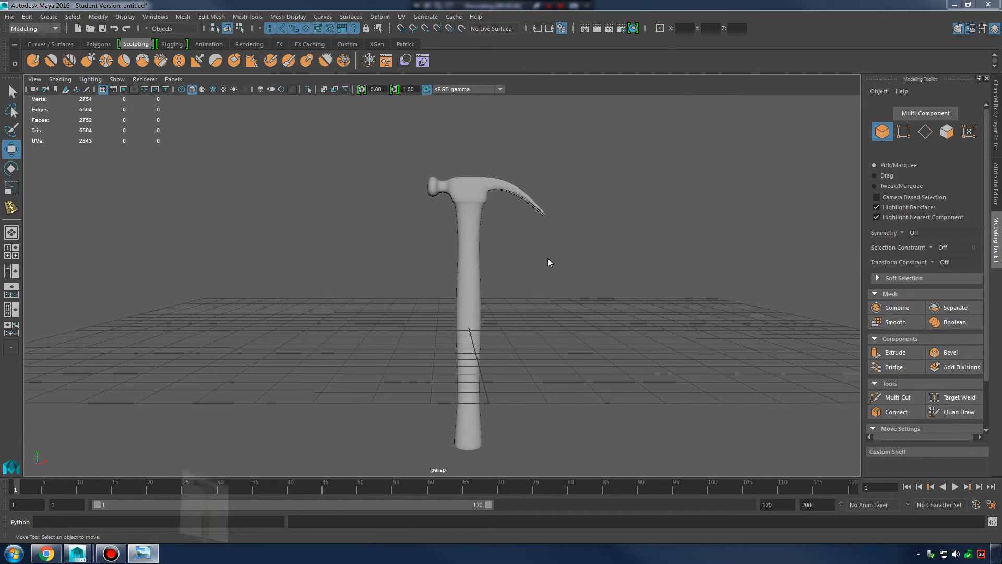
{"action": "left_click_drag", "start_coordinate": [562, 83], "coordinate": [699, 127]}
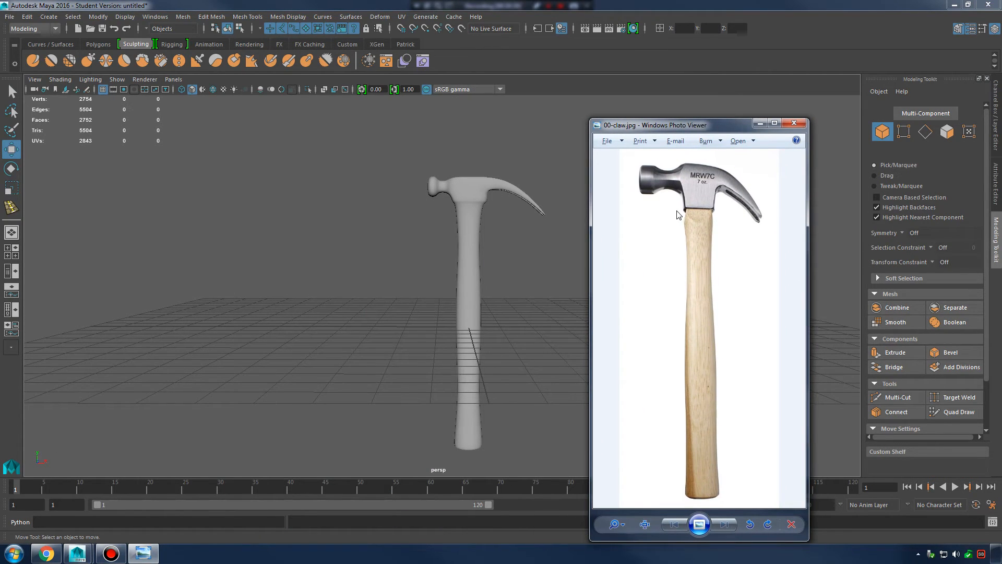
{"action": "left_click", "coordinate": [478, 188]}
{"action": "scroll", "coordinate": [509, 200], "scroll_direction": "up", "scroll_amount": 4}
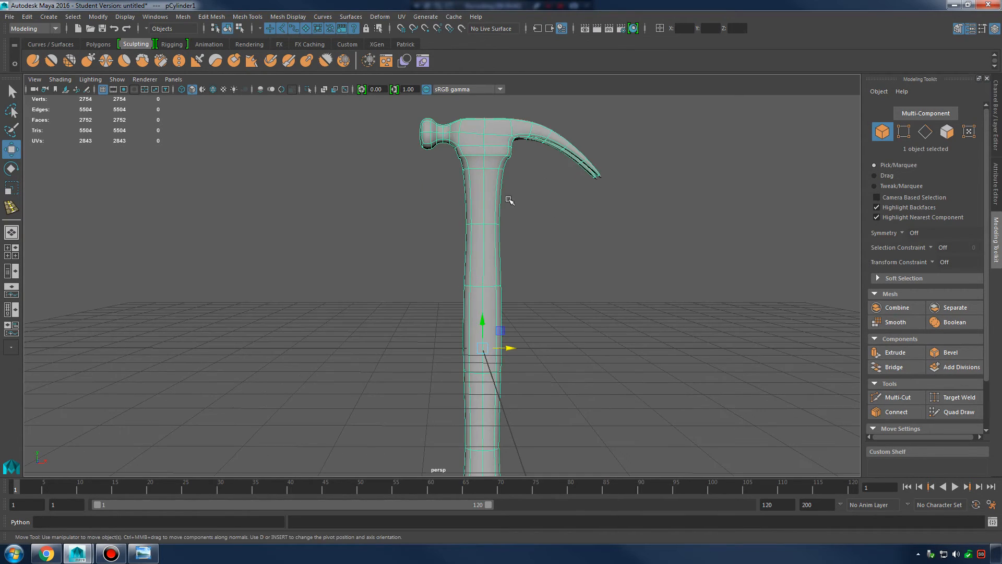
{"action": "left_click", "coordinate": [137, 557]}
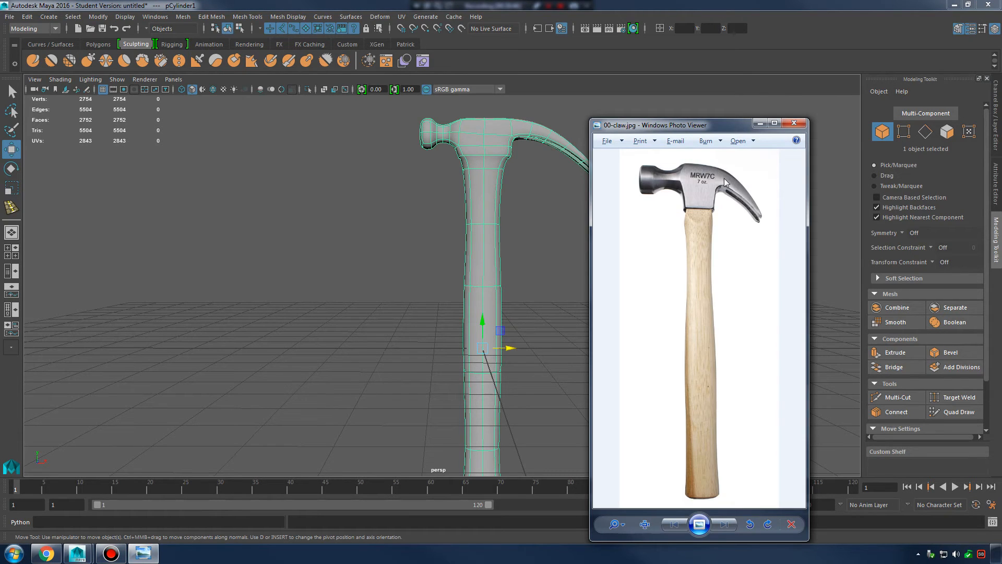
{"action": "left_click", "coordinate": [546, 182]}
{"action": "scroll", "coordinate": [546, 181], "scroll_direction": "down", "scroll_amount": 4}
- Select all vertices of the hammer head, neck and claw and scale them up vertically
{"action": "key", "text": "1"}
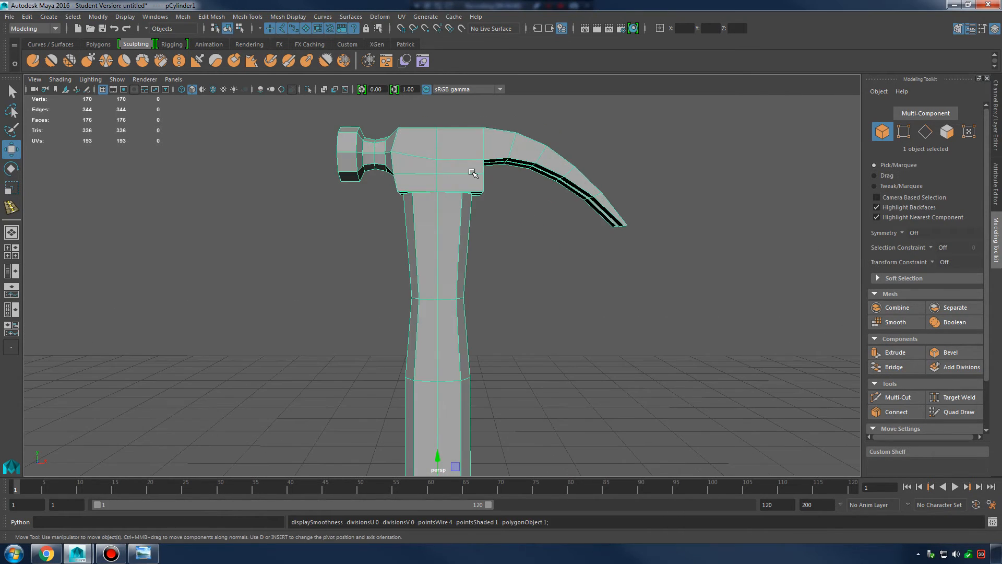
{"action": "left_click_drag", "start_coordinate": [477, 224], "coordinate": [449, 192], "text": "alt"}
{"action": "right_click_drag", "start_coordinate": [449, 192], "coordinate": [399, 190]}
{"action": "left_click_drag", "start_coordinate": [264, 143], "coordinate": [694, 277]}
{"action": "left_click_drag", "start_coordinate": [409, 301], "coordinate": [460, 264], "text": "alt"}
{"action": "key", "text": "r"}
{"action": "left_click_drag", "start_coordinate": [486, 191], "coordinate": [391, 251]}
{"action": "key", "text": "3"}
{"action": "key", "text": "1"}
{"action": "key", "text": "3"}
{"action": "key", "text": "1"}
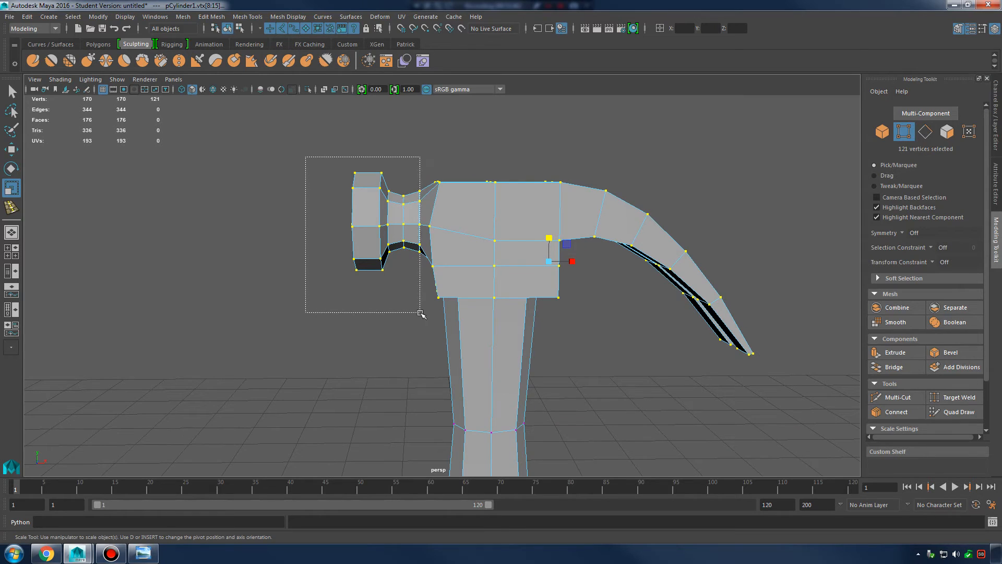
- Select the 41 vertices of the neck and striking head and scale them down vertically
{"action": "left_click_drag", "start_coordinate": [424, 313], "coordinate": [423, 313]}
{"action": "left_click_drag", "start_coordinate": [424, 313], "coordinate": [433, 242], "text": "alt"}
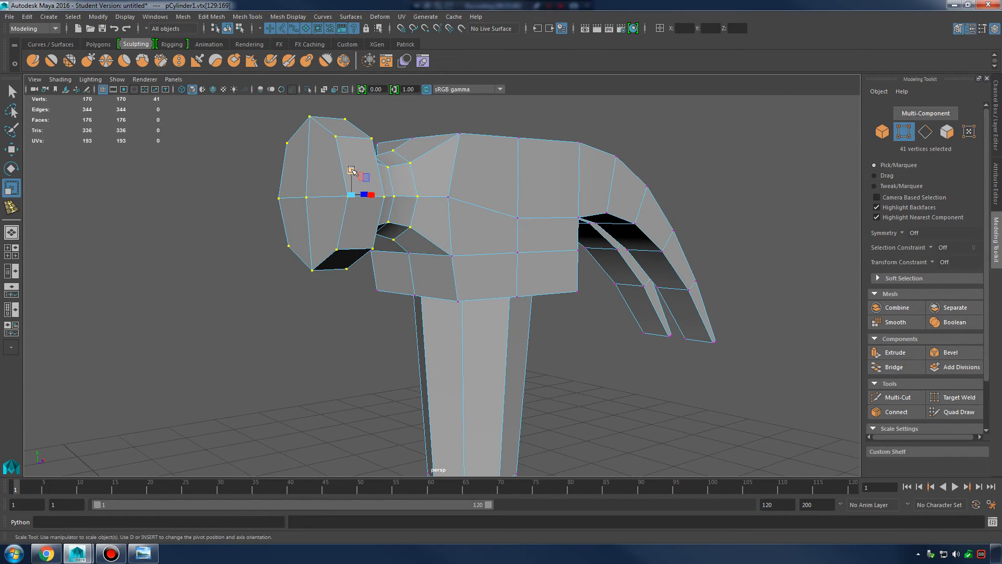
{"action": "left_click_drag", "start_coordinate": [352, 170], "coordinate": [447, 211]}
- Examine the whole smoothed hammer from several angles and distances
{"action": "key", "text": "3"}
{"action": "right_click_drag", "start_coordinate": [490, 186], "coordinate": [533, 157]}
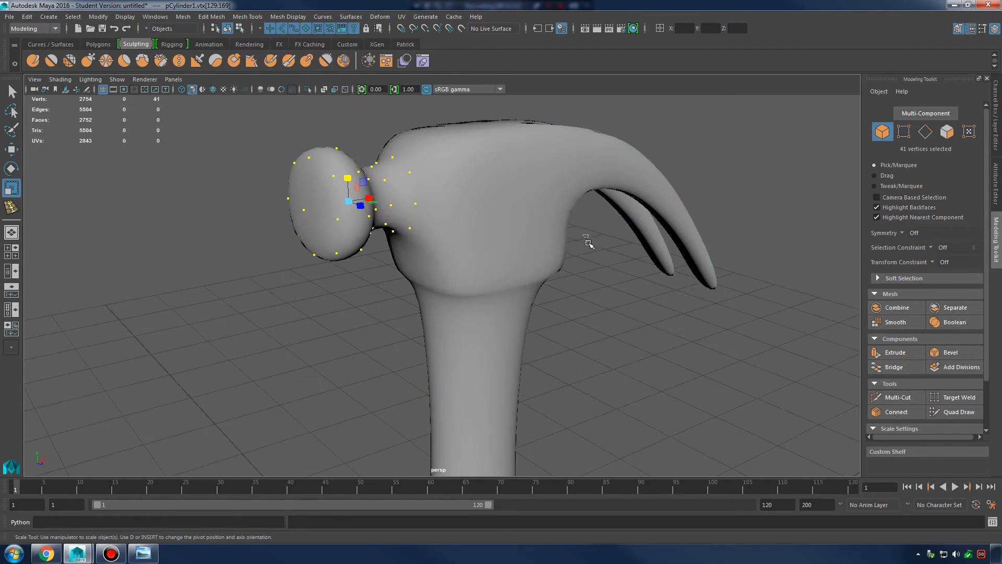
{"action": "left_click", "coordinate": [588, 240]}
{"action": "scroll", "coordinate": [582, 293], "scroll_direction": "down", "scroll_amount": 3}
{"action": "left_click_drag", "start_coordinate": [575, 324], "coordinate": [518, 303], "text": "alt"}
{"action": "right_click_drag", "start_coordinate": [538, 306], "coordinate": [435, 305], "text": "alt"}
{"action": "left_click_drag", "start_coordinate": [465, 296], "coordinate": [439, 293], "text": "alt"}
{"action": "right_click_drag", "start_coordinate": [313, 285], "coordinate": [374, 280], "text": "alt"}
{"action": "left_click_drag", "start_coordinate": [374, 280], "coordinate": [454, 308], "text": "alt"}
{"action": "right_click_drag", "start_coordinate": [454, 308], "coordinate": [408, 282], "text": "alt"}
{"action": "middle_click_drag", "start_coordinate": [647, 365], "coordinate": [631, 235], "text": "alt"}
{"action": "right_click_drag", "start_coordinate": [631, 235], "coordinate": [436, 258], "text": "alt"}
{"action": "left_click_drag", "start_coordinate": [435, 258], "coordinate": [608, 229], "text": "alt"}
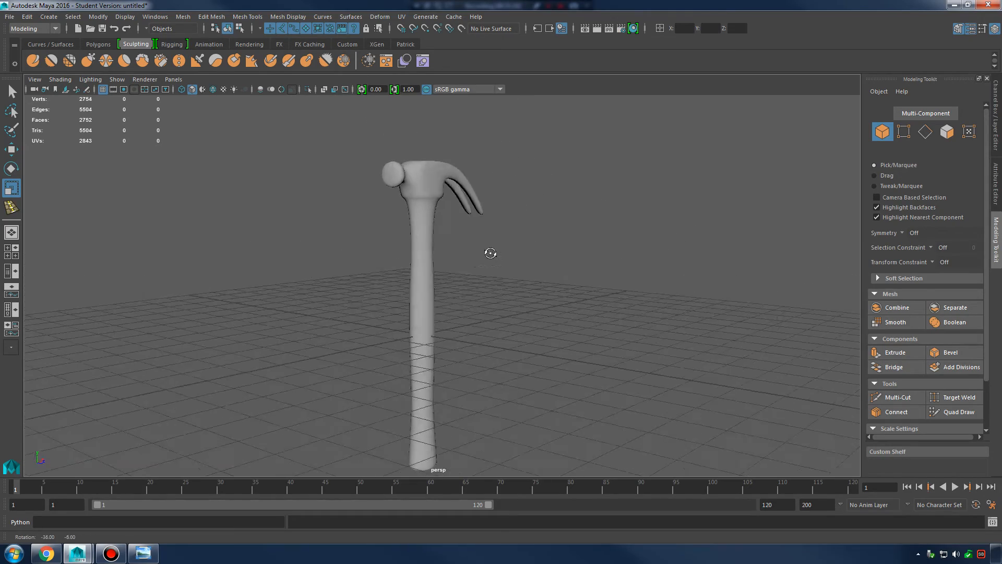
{"action": "left_click_drag", "start_coordinate": [509, 242], "coordinate": [452, 297], "text": "alt"}
{"action": "right_click_drag", "start_coordinate": [452, 297], "coordinate": [547, 244], "text": "alt"}
{"action": "middle_click_drag", "start_coordinate": [547, 243], "coordinate": [597, 329], "text": "alt"}
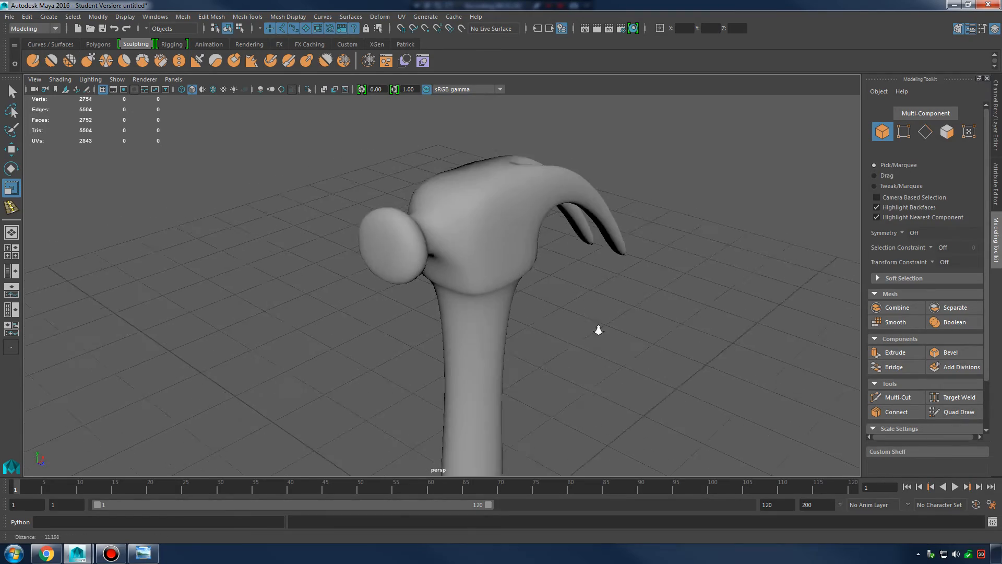
- Show the hammer unsmoothed and select the faces across the top of the head
{"action": "left_click", "coordinate": [543, 232]}
{"action": "key", "text": "1"}
{"action": "left_click_drag", "start_coordinate": [543, 233], "coordinate": [469, 274], "text": "alt"}
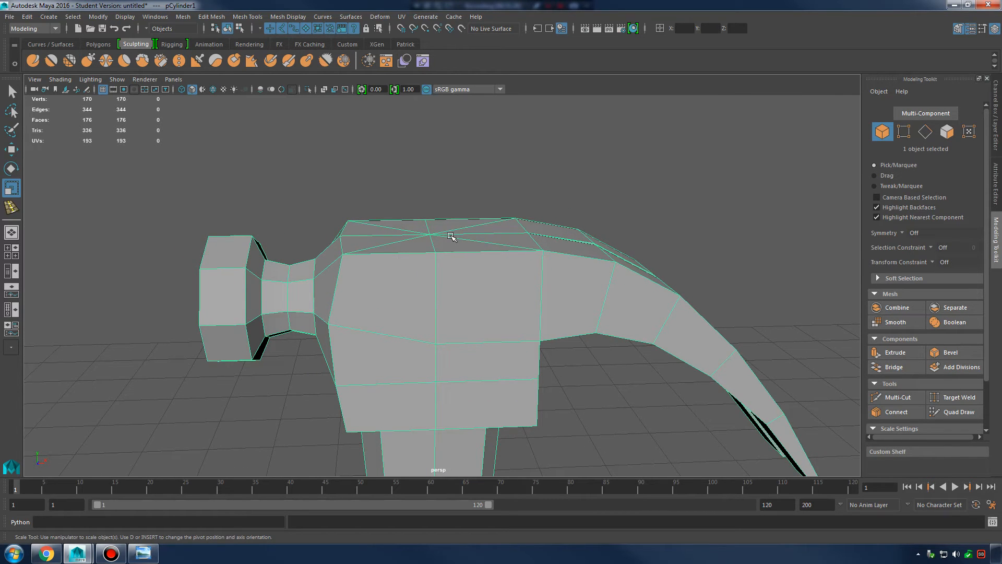
{"action": "left_click_drag", "start_coordinate": [461, 210], "coordinate": [460, 229], "text": "alt"}
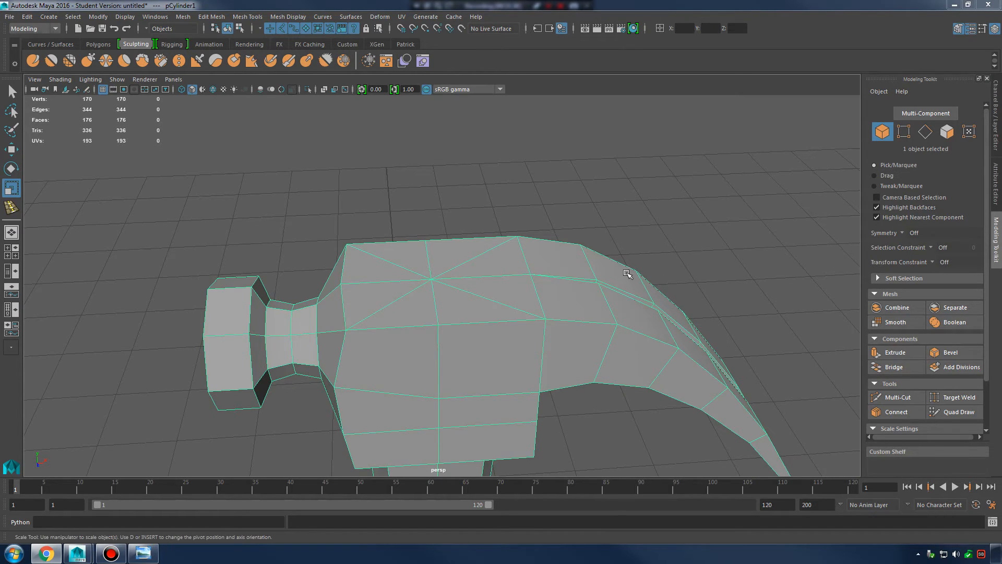
{"action": "right_click_drag", "start_coordinate": [438, 276], "coordinate": [446, 292]}
{"action": "left_click", "coordinate": [455, 290]}
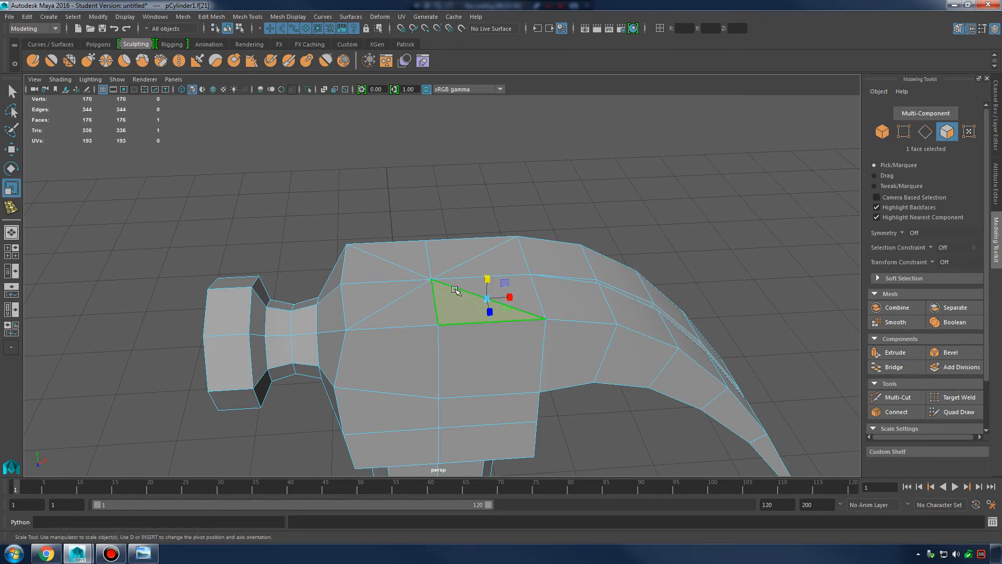
{"action": "left_click_drag", "start_coordinate": [455, 290], "coordinate": [428, 336], "text": "alt"}
{"action": "scroll", "coordinate": [476, 382], "scroll_direction": "down", "scroll_amount": 2}
{"action": "left_click_drag", "start_coordinate": [433, 390], "coordinate": [539, 256]}
{"action": "scroll", "coordinate": [418, 277], "scroll_direction": "down", "scroll_amount": 3}
{"action": "key", "text": "4"}
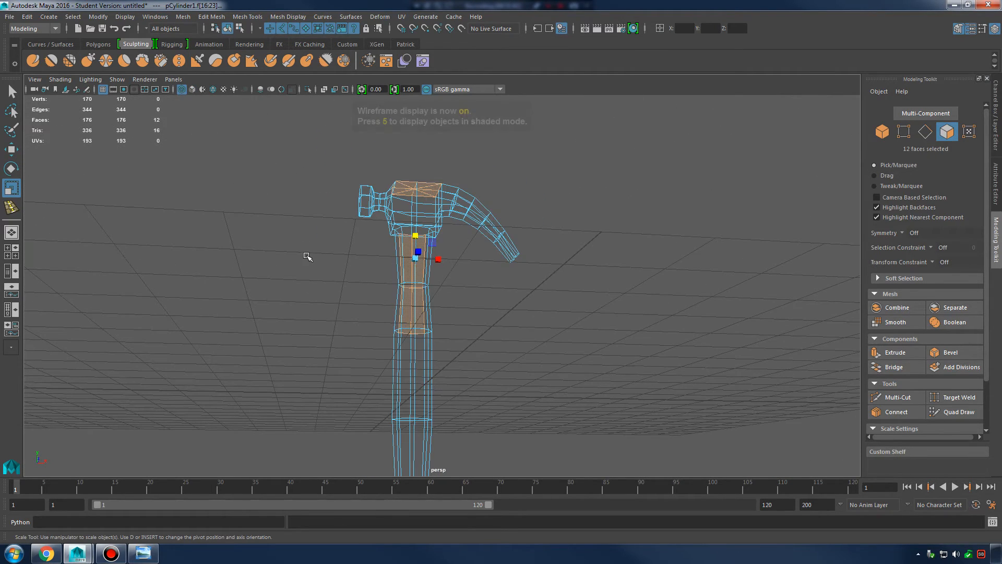
- Remove the handle faces from the selection, and extrude the head's eight top faces, scaling them inward to about 0.85
{"action": "left_click_drag", "start_coordinate": [339, 249], "coordinate": [472, 298], "text": "ctrl"}
{"action": "right_click_drag", "start_coordinate": [472, 297], "coordinate": [769, 331], "text": "alt"}
{"action": "left_click_drag", "start_coordinate": [609, 267], "coordinate": [588, 295], "text": "alt"}
{"action": "key", "text": "5"}
{"action": "mouse_move", "coordinate": [527, 257]}
{"action": "left_mouse_down", "text": "alt"}
{"action": "mouse_move", "coordinate": [524, 290]}
{"action": "mouse_move", "coordinate": [549, 325]}
{"action": "left_mouse_up", "text": "alt"}
{"action": "middle_click_drag", "start_coordinate": [548, 325], "coordinate": [478, 342], "text": "alt"}
{"action": "right_click_drag", "start_coordinate": [478, 342], "coordinate": [647, 371], "text": "alt"}
{"action": "left_click_drag", "start_coordinate": [562, 305], "coordinate": [574, 338], "text": "alt"}
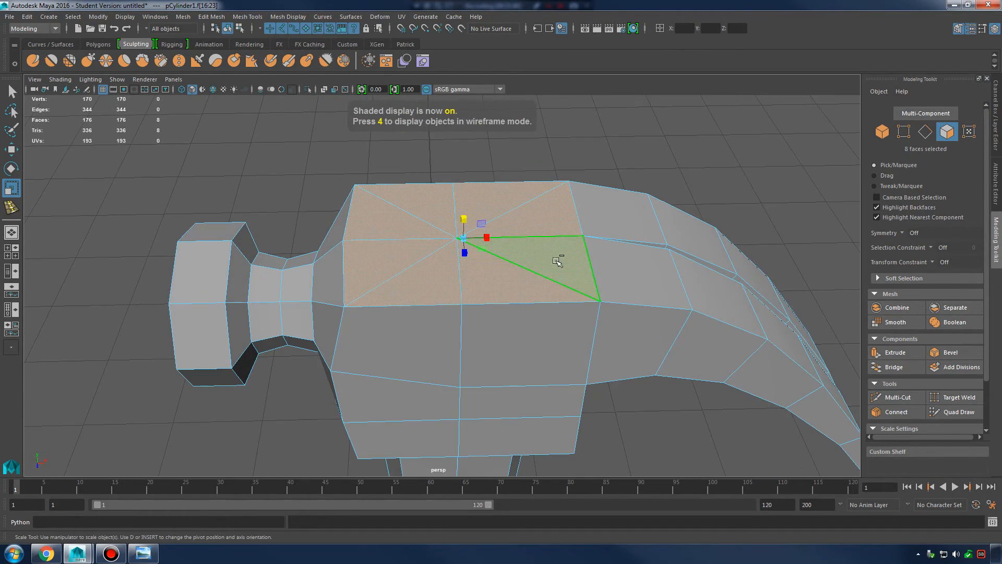
{"action": "right_click", "coordinate": [541, 226], "text": "shift"}
{"action": "left_click", "coordinate": [540, 248]}
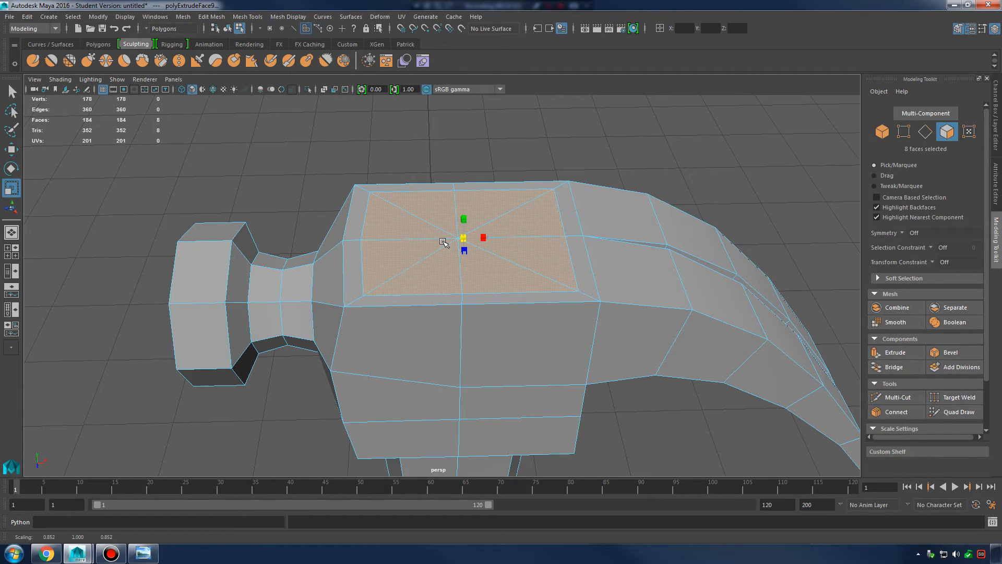
- Move the middle vertex of the inset's neck-side edge in line with its two corner vertices
{"action": "middle_click_drag", "start_coordinate": [450, 240], "coordinate": [499, 260], "text": "alt"}
{"action": "right_click_drag", "start_coordinate": [499, 260], "coordinate": [573, 270], "text": "alt"}
{"action": "right_click", "coordinate": [445, 199]}
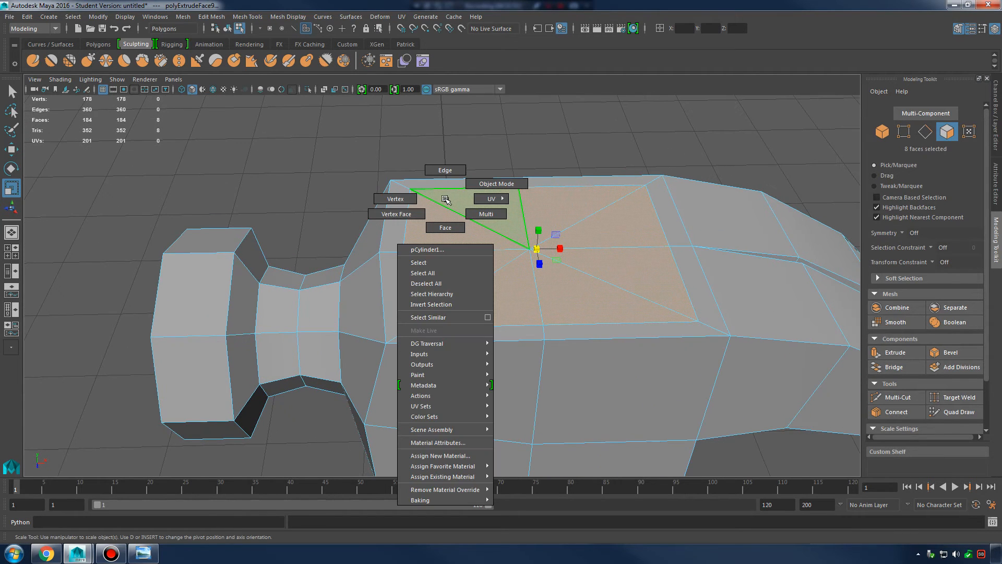
{"action": "left_click", "coordinate": [415, 194]}
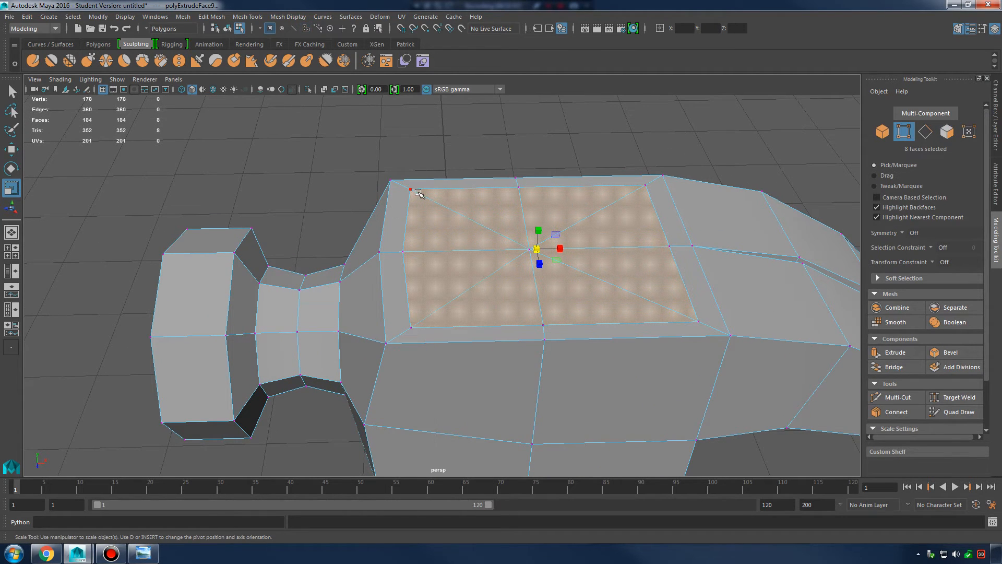
{"action": "left_click", "coordinate": [402, 252]}
{"action": "key", "text": "w"}
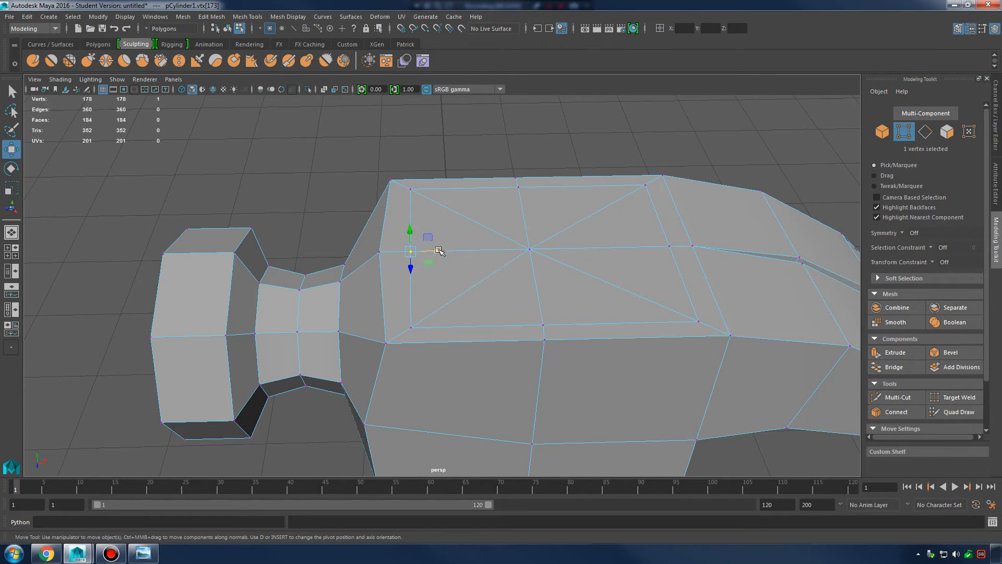
- Select all eight triangular faces inside the inset on top of the head
{"action": "mouse_move", "coordinate": [422, 251]}
{"action": "left_mouse_down", "text": "alt"}
{"action": "mouse_move", "coordinate": [543, 255]}
{"action": "mouse_move", "coordinate": [519, 233]}
{"action": "left_mouse_up", "text": "alt"}
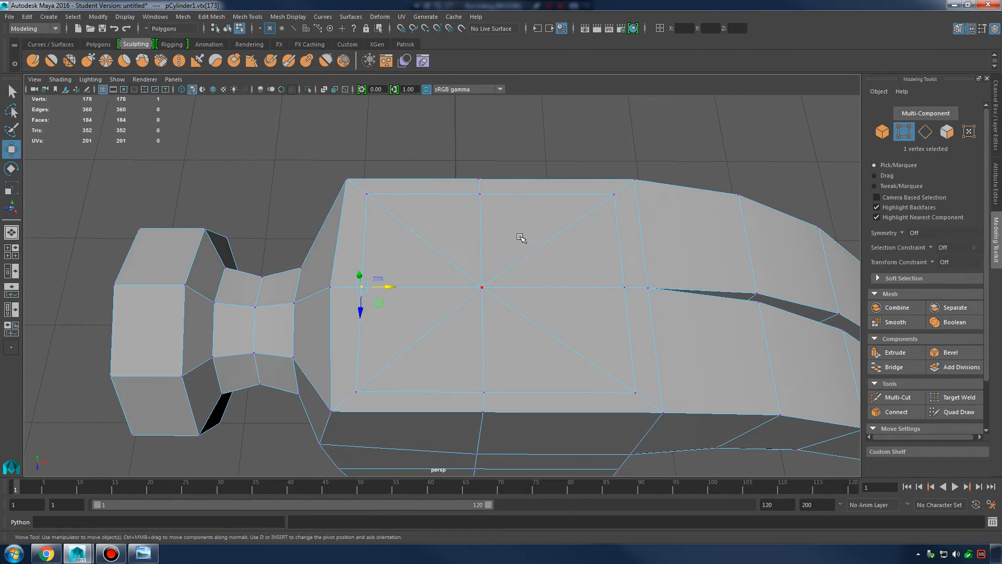
{"action": "right_click_drag", "start_coordinate": [520, 236], "coordinate": [523, 262]}
{"action": "left_click", "coordinate": [517, 346]}
{"action": "left_click", "coordinate": [452, 346], "text": "shift"}
{"action": "left_click", "coordinate": [408, 313], "text": "shift"}
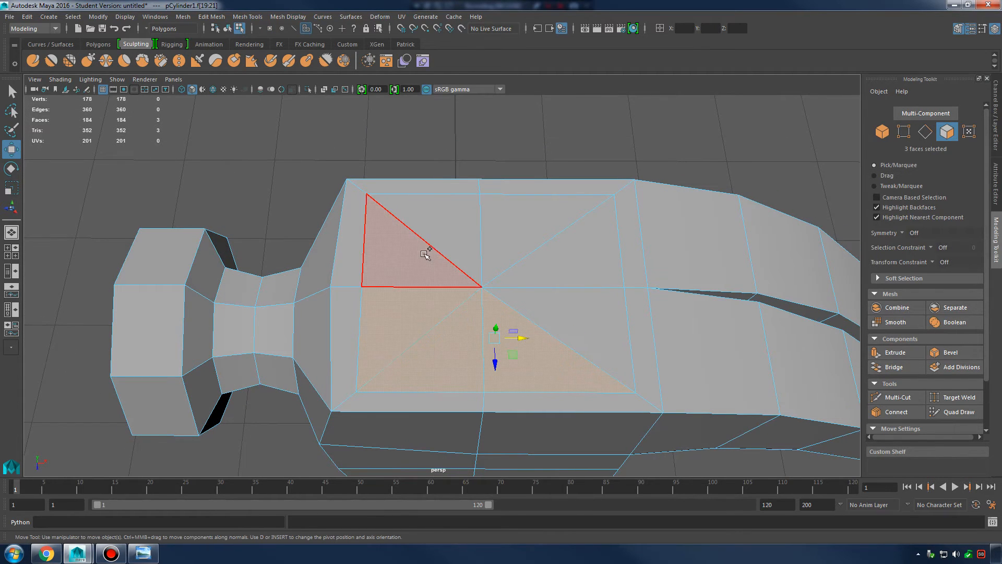
{"action": "left_click", "coordinate": [426, 253], "text": "shift"}
{"action": "left_click", "coordinate": [454, 231], "text": "shift"}
{"action": "left_click", "coordinate": [533, 227], "text": "shift"}
{"action": "left_click", "coordinate": [572, 255], "text": "shift"}
{"action": "left_click", "coordinate": [604, 322], "text": "shift"}
- Extrude the eight inset faces and move them down to form a recess in the top of the head
{"action": "left_click_drag", "start_coordinate": [603, 321], "coordinate": [528, 217], "text": "alt"}
{"action": "key", "text": "ctrl+e"}
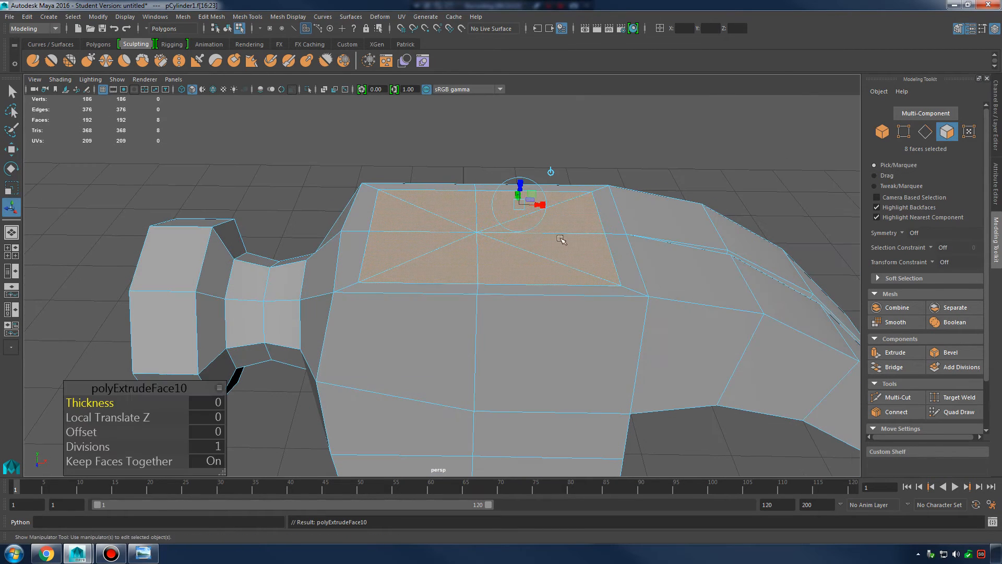
{"action": "key", "text": "w"}
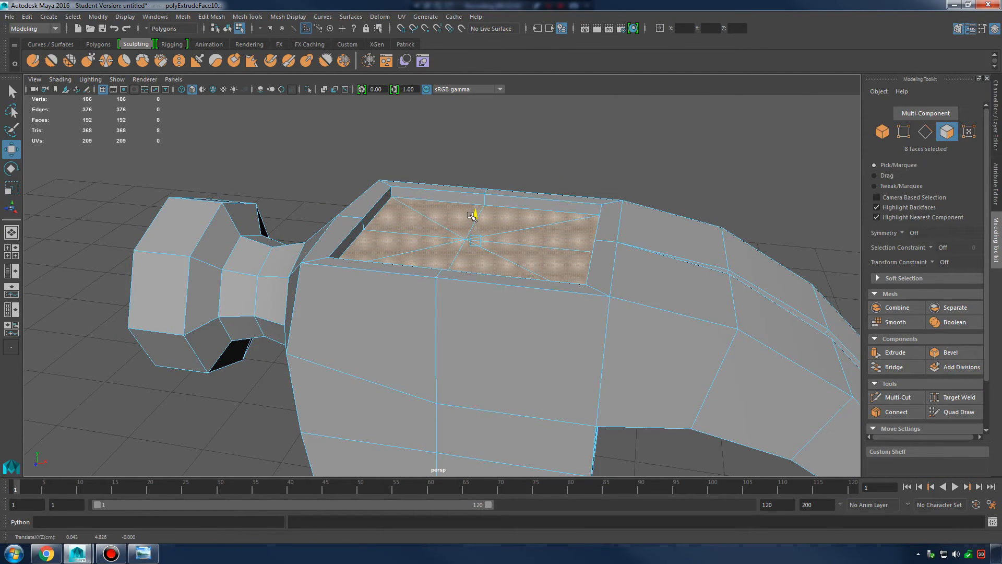
{"action": "left_click_drag", "start_coordinate": [471, 215], "coordinate": [515, 224], "text": "alt"}
- Preview the recessed hammer head in smoothed display from several angles and distances
{"action": "right_click_drag", "start_coordinate": [550, 219], "coordinate": [595, 204]}
{"action": "right_click_drag", "start_coordinate": [595, 203], "coordinate": [492, 240], "text": "alt"}
{"action": "left_click", "coordinate": [625, 212]}
{"action": "left_click_drag", "start_coordinate": [493, 240], "coordinate": [585, 315], "text": "alt"}
{"action": "left_click", "coordinate": [600, 290]}
{"action": "key", "text": "3"}
{"action": "left_click", "coordinate": [610, 241]}
{"action": "right_click_drag", "start_coordinate": [605, 248], "coordinate": [593, 343], "text": "alt"}
{"action": "left_click_drag", "start_coordinate": [593, 342], "coordinate": [441, 291], "text": "alt"}
{"action": "right_click_drag", "start_coordinate": [441, 290], "coordinate": [563, 291], "text": "alt"}
{"action": "left_click_drag", "start_coordinate": [563, 291], "coordinate": [497, 268], "text": "alt"}
{"action": "left_click", "coordinate": [433, 222]}
{"action": "key", "text": "1"}
- Select the 54 vertices of the claw and the head's claw-side end and move them outward to lengthen the head
{"action": "scroll", "coordinate": [498, 266], "scroll_direction": "up", "scroll_amount": 2}
{"action": "right_click_drag", "start_coordinate": [498, 198], "coordinate": [463, 195]}
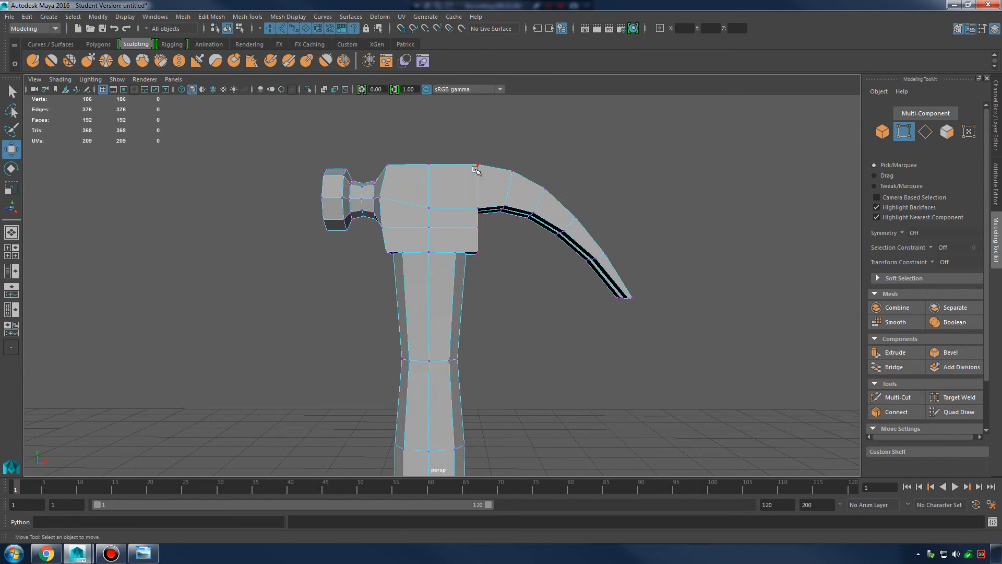
{"action": "left_click_drag", "start_coordinate": [619, 306], "coordinate": [634, 305]}
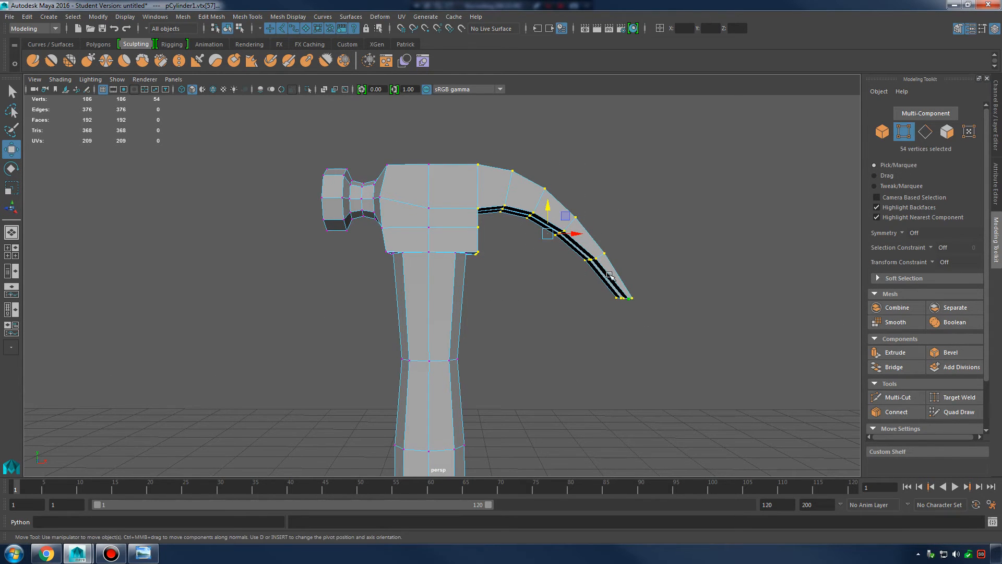
{"action": "left_click_drag", "start_coordinate": [578, 234], "coordinate": [588, 235]}
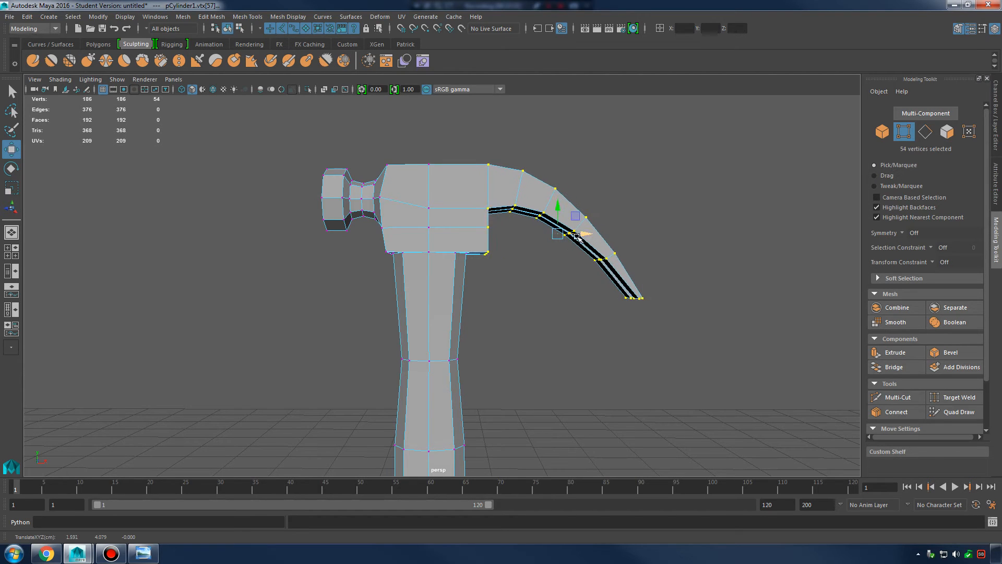
- Move the vertices of the head's neck-side end, neck and striking face outward, away from the handle
{"action": "middle_click_drag", "start_coordinate": [587, 236], "coordinate": [635, 253], "text": "alt"}
{"action": "left_click_drag", "start_coordinate": [320, 156], "coordinate": [381, 218]}
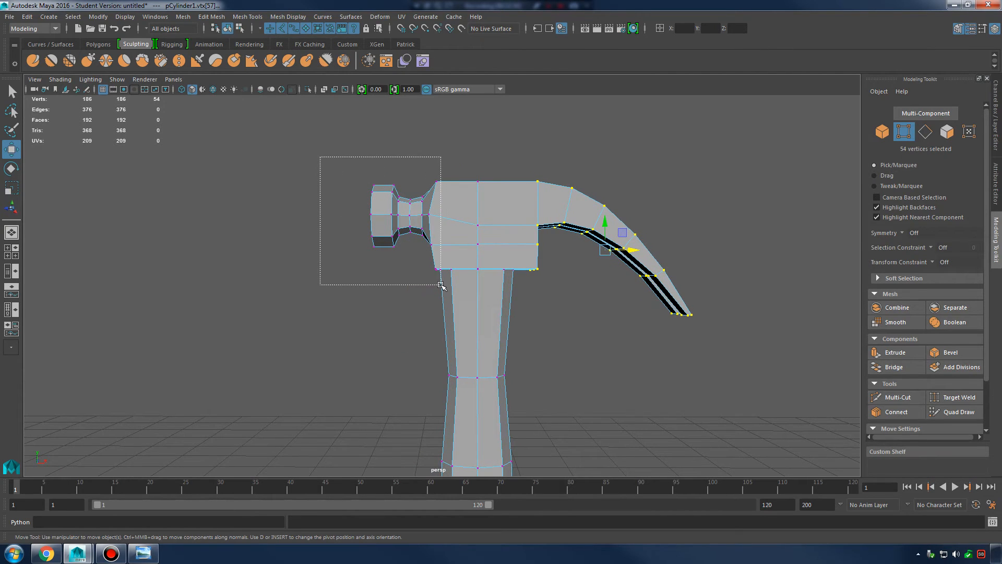
{"action": "left_click_drag", "start_coordinate": [437, 286], "coordinate": [500, 253], "text": "alt"}
- Move the nine end vertices of the striking face outward to lengthen it, and preview the shape smoothed
{"action": "key", "text": "3"}
{"action": "key", "text": "1"}
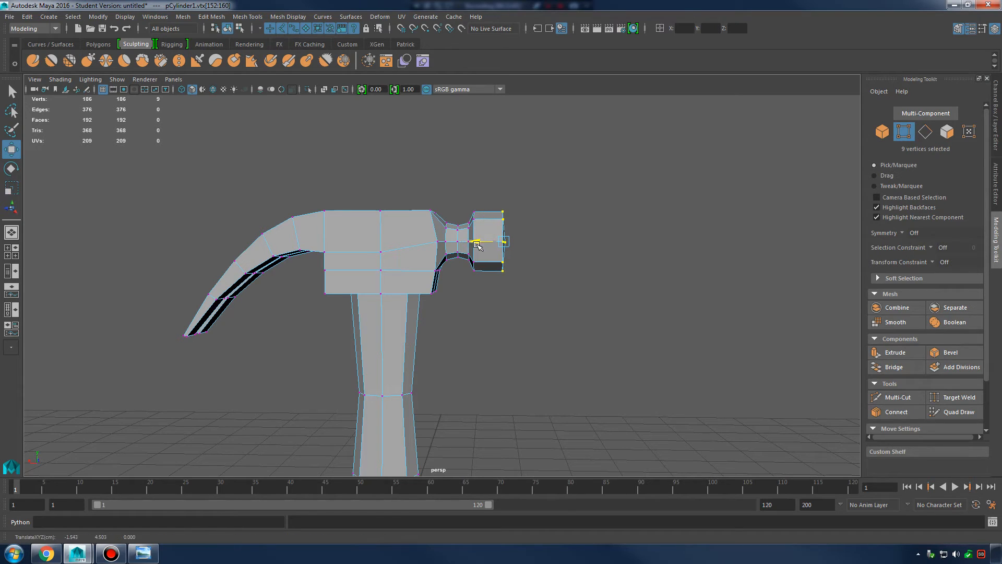
{"action": "key", "text": "3"}
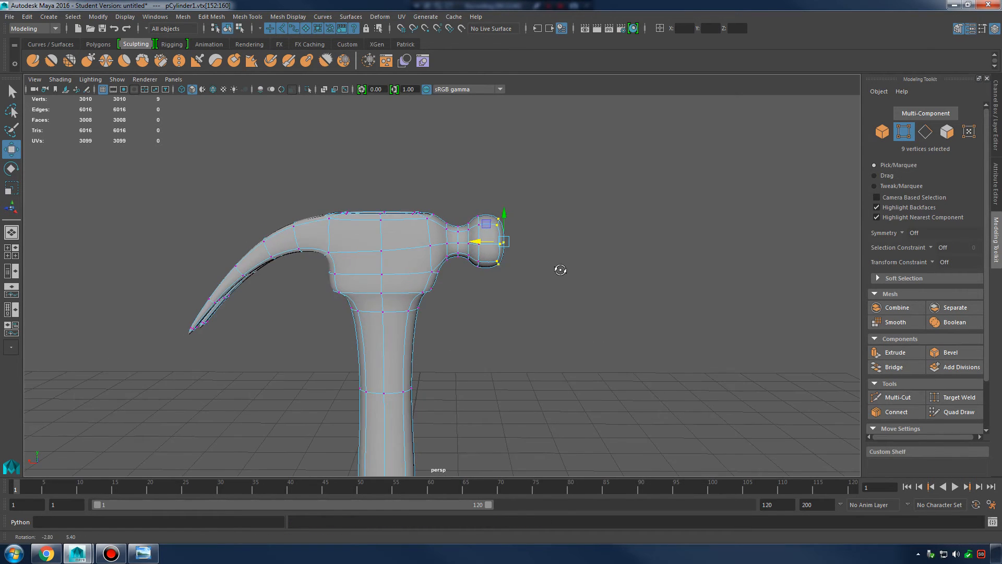
- Scale the 41 neck and striking-face vertices up uniformly by about 1.07 and move them slightly outward
{"action": "key", "text": "1"}
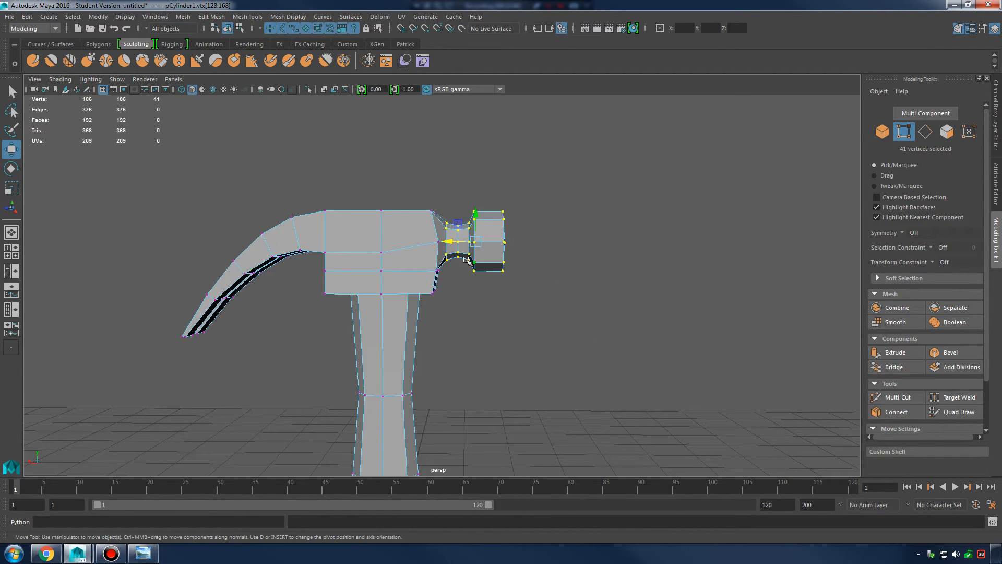
{"action": "key", "text": "r"}
{"action": "mouse_move", "coordinate": [468, 257]}
{"action": "left_mouse_down", "text": "alt"}
{"action": "mouse_move", "coordinate": [477, 234]}
{"action": "mouse_move", "coordinate": [477, 243]}
{"action": "left_mouse_up", "text": "alt"}
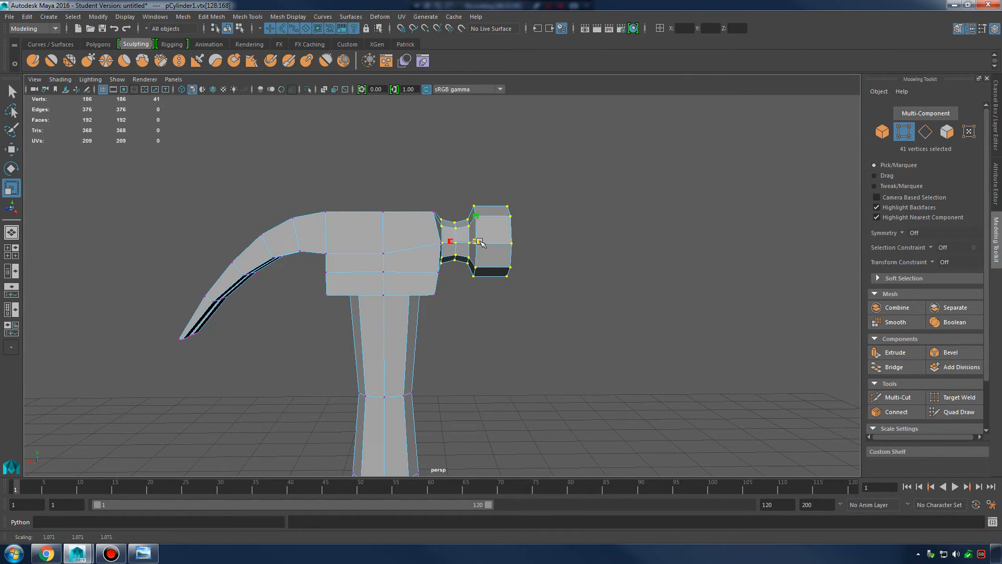
{"action": "key", "text": "w"}
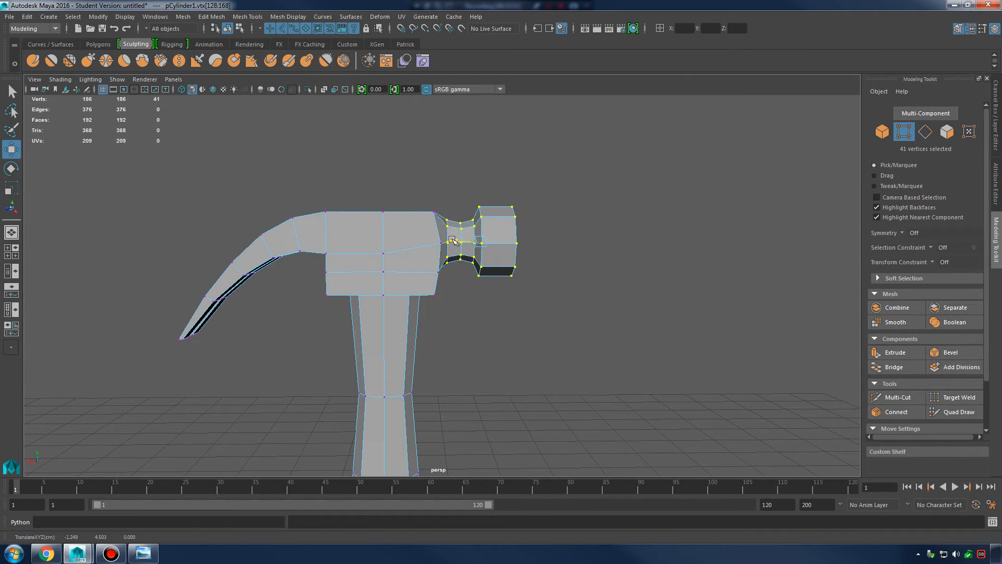
- Show the hammer smoothed and return to object mode with nothing selected
{"action": "key", "text": "3"}
{"action": "mouse_move", "coordinate": [449, 241]}
{"action": "right_mouse_down"}
{"action": "mouse_move", "coordinate": [555, 221]}
{"action": "mouse_move", "coordinate": [601, 228]}
{"action": "right_mouse_up"}
{"action": "left_click", "coordinate": [600, 228]}
{"action": "left_click_drag", "start_coordinate": [601, 228], "coordinate": [565, 277], "text": "alt"}
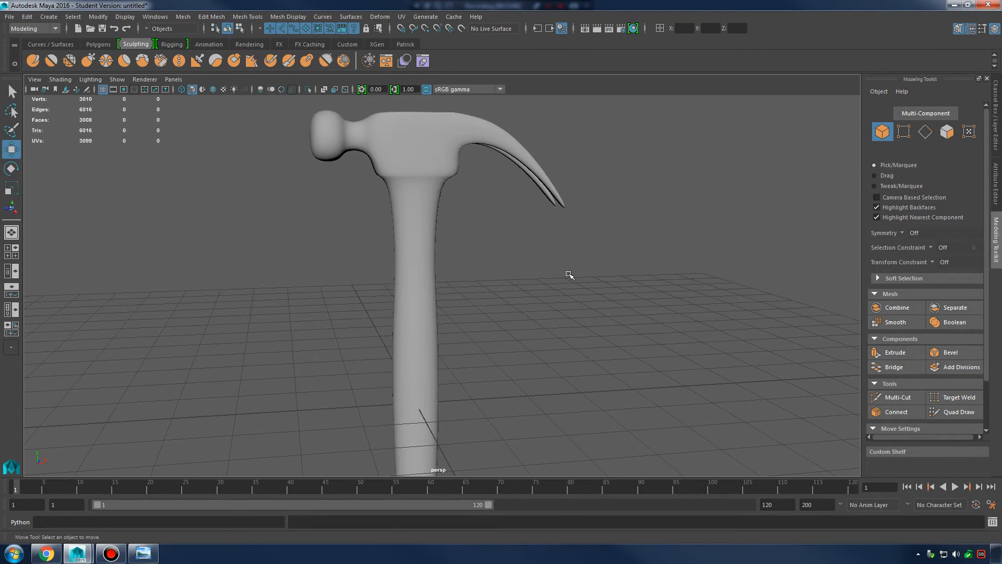
- Save the scene to the Desktop as hammer_002 in Maya ASCII format
{"action": "left_click", "coordinate": [10, 17]}
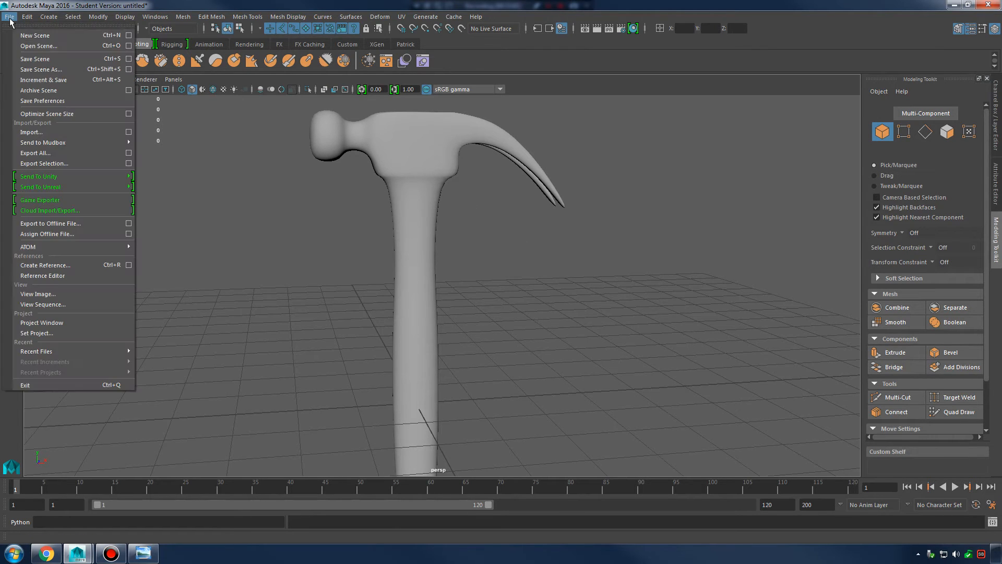
{"action": "left_click", "coordinate": [69, 68]}
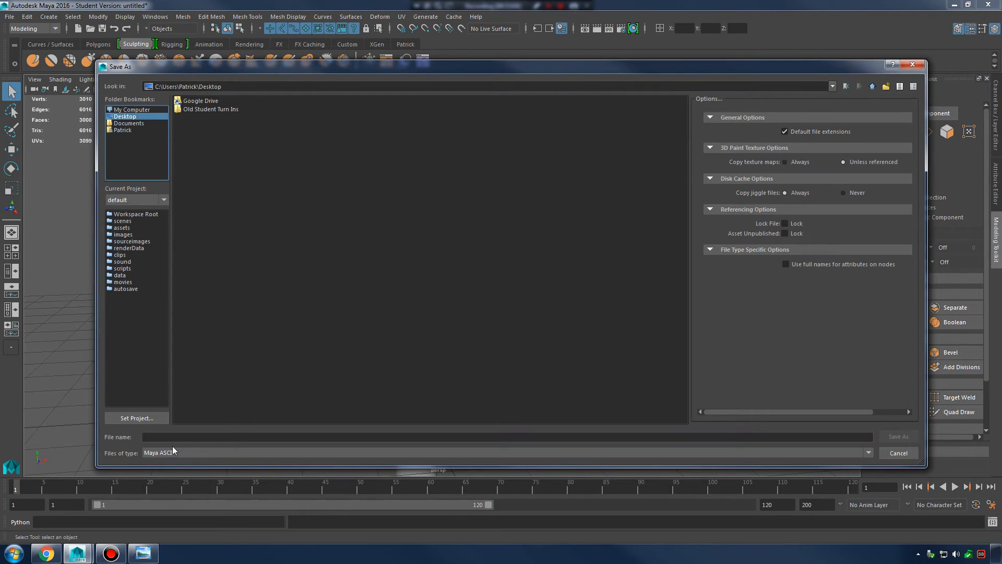
{"action": "left_click", "coordinate": [174, 438]}
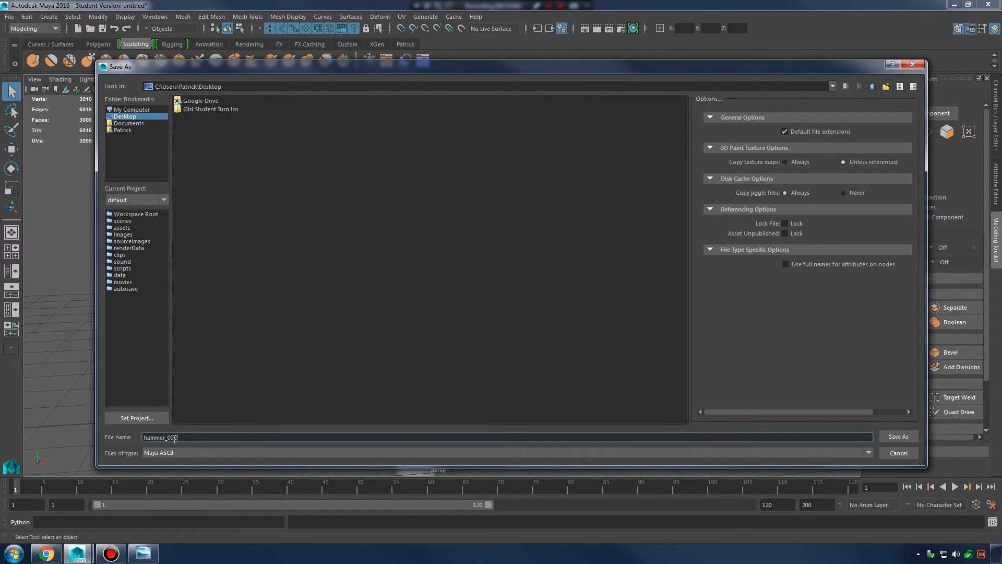
{"action": "key", "text": "Return"}
{"action": "key", "text": "Return"}
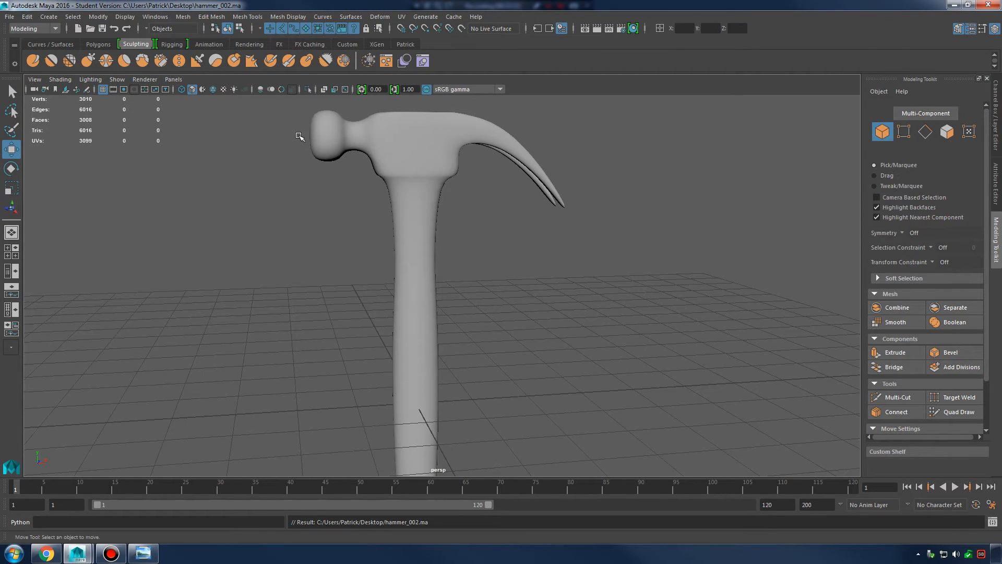
- Examine the smoothed hammer's head, recess, claw and handle from several angles and distances
{"action": "middle_click_drag", "start_coordinate": [462, 176], "coordinate": [466, 221], "text": "alt"}
{"action": "right_click_drag", "start_coordinate": [465, 221], "coordinate": [496, 214], "text": "alt"}
{"action": "middle_click_drag", "start_coordinate": [435, 140], "coordinate": [465, 241], "text": "alt"}
{"action": "left_click_drag", "start_coordinate": [386, 233], "coordinate": [465, 255], "text": "alt"}
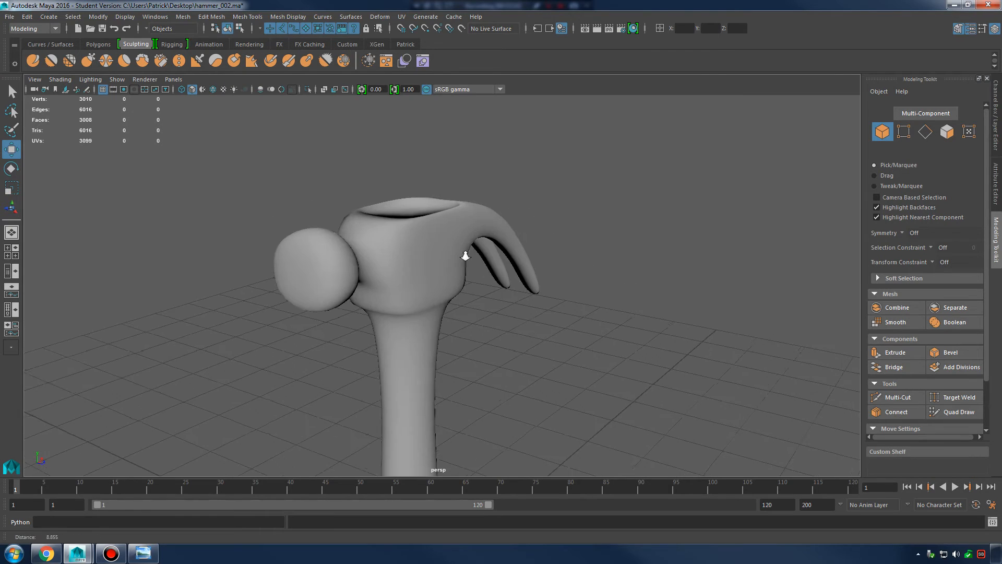
{"action": "right_click_drag", "start_coordinate": [465, 255], "coordinate": [500, 226], "text": "alt"}
{"action": "left_click_drag", "start_coordinate": [395, 225], "coordinate": [414, 235]}
{"action": "left_click_drag", "start_coordinate": [642, 268], "coordinate": [543, 280], "text": "alt"}
{"action": "right_click_drag", "start_coordinate": [543, 280], "coordinate": [398, 277], "text": "alt"}
{"action": "middle_click_drag", "start_coordinate": [572, 311], "coordinate": [613, 244], "text": "alt"}
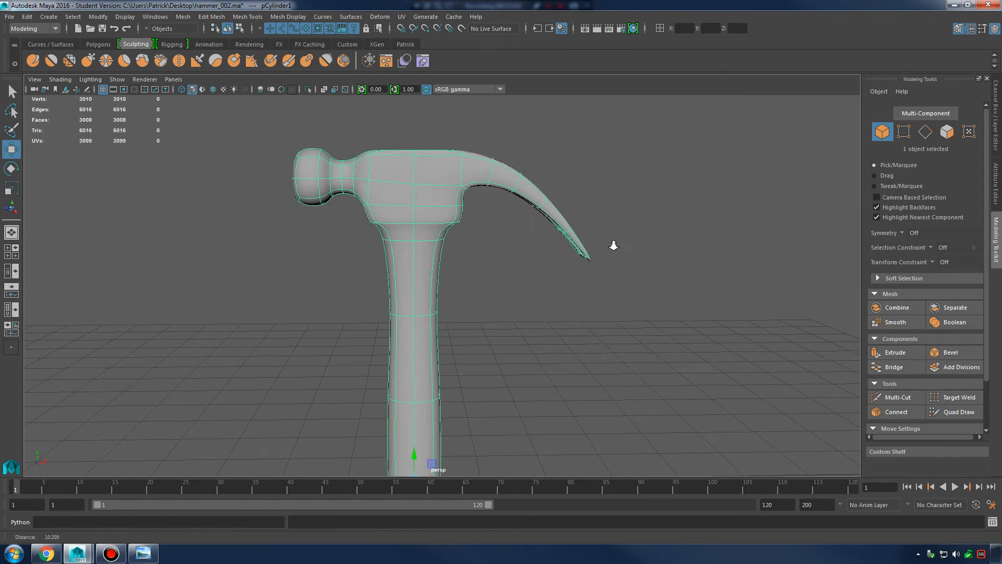
{"action": "right_click_drag", "start_coordinate": [613, 243], "coordinate": [548, 256], "text": "alt"}
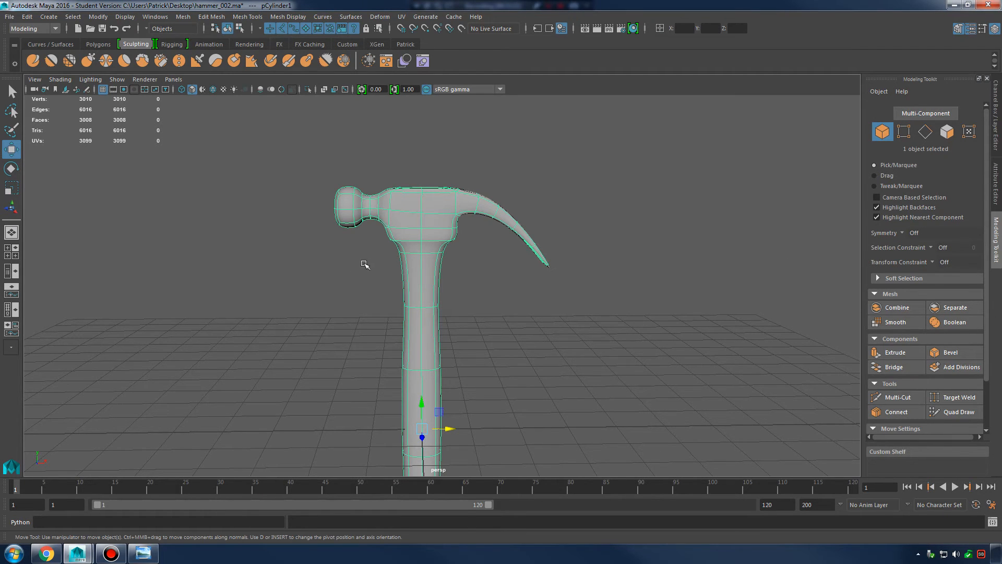
{"action": "left_click_drag", "start_coordinate": [364, 265], "coordinate": [428, 271], "text": "alt"}
{"action": "middle_click_drag", "start_coordinate": [428, 271], "coordinate": [501, 266], "text": "alt"}
{"action": "left_click_drag", "start_coordinate": [619, 266], "coordinate": [533, 257], "text": "alt"}
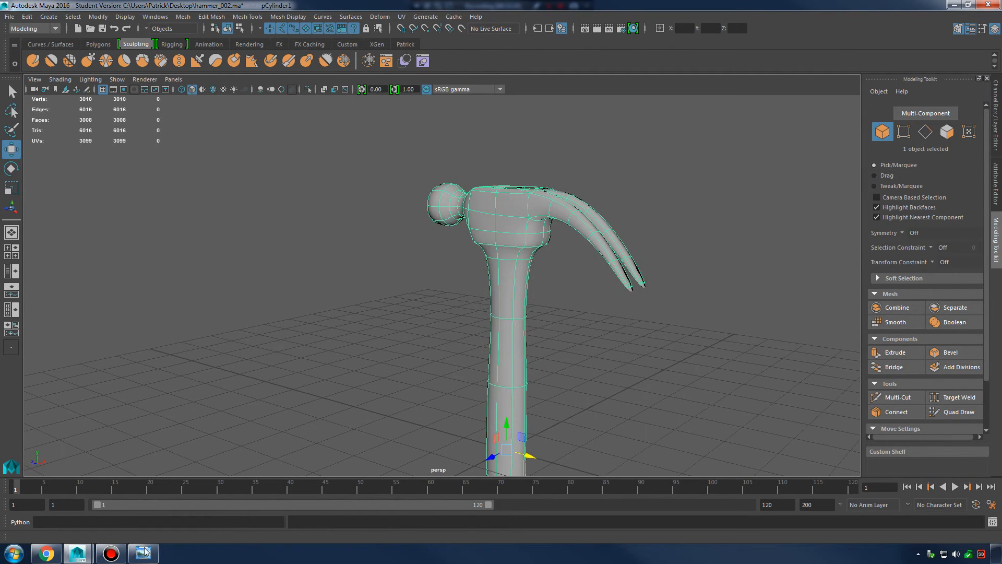
- Bring up the 00-claw.jpg reference photo and compare it with the smoothed hammer
{"action": "left_click", "coordinate": [144, 553]}
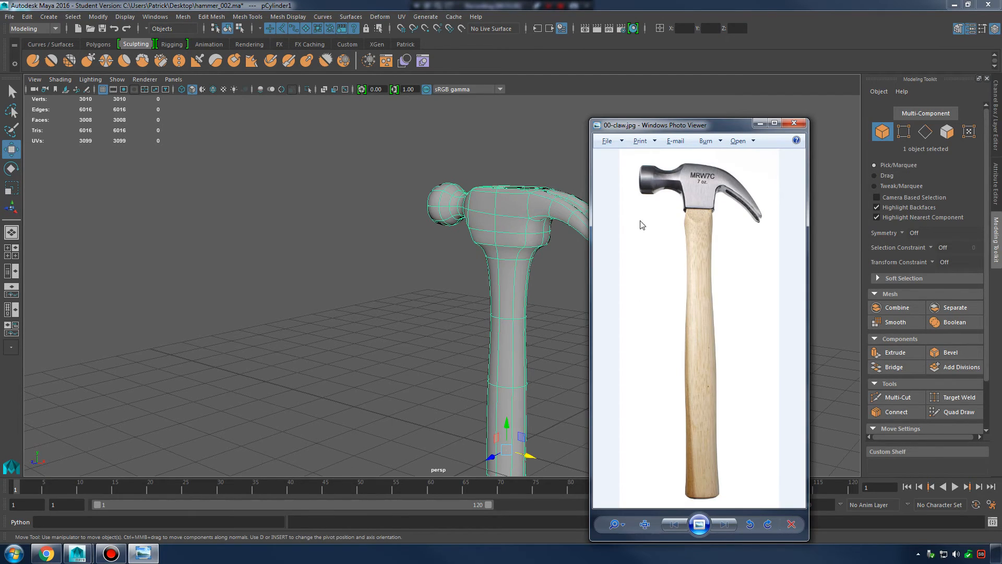
{"action": "middle_click_drag", "start_coordinate": [514, 223], "coordinate": [408, 215], "text": "alt"}
{"action": "left_click_drag", "start_coordinate": [408, 215], "coordinate": [499, 204], "text": "alt"}
{"action": "left_click", "coordinate": [522, 282]}
{"action": "left_click", "coordinate": [396, 208]}
- Examine the hammer in unsmoothed and smoothed display, including the head's underside where it meets the handle
{"action": "key", "text": "1"}
{"action": "left_click", "coordinate": [522, 334]}
{"action": "left_click_drag", "start_coordinate": [523, 340], "coordinate": [515, 300], "text": "alt"}
{"action": "left_click_drag", "start_coordinate": [458, 299], "coordinate": [557, 291], "text": "alt"}
{"action": "right_click_drag", "start_coordinate": [557, 291], "coordinate": [585, 360], "text": "alt"}
{"action": "left_click", "coordinate": [452, 340]}
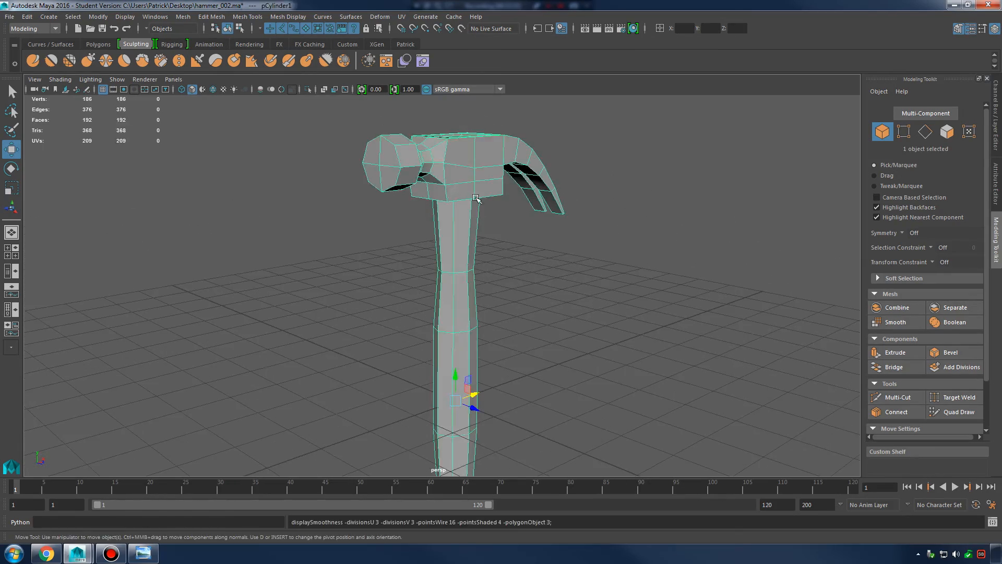
{"action": "key", "text": "3"}
{"action": "left_click", "coordinate": [678, 346]}
{"action": "left_click_drag", "start_coordinate": [678, 347], "coordinate": [496, 336], "text": "alt"}
{"action": "left_click", "coordinate": [440, 364]}
{"action": "key", "text": "1"}
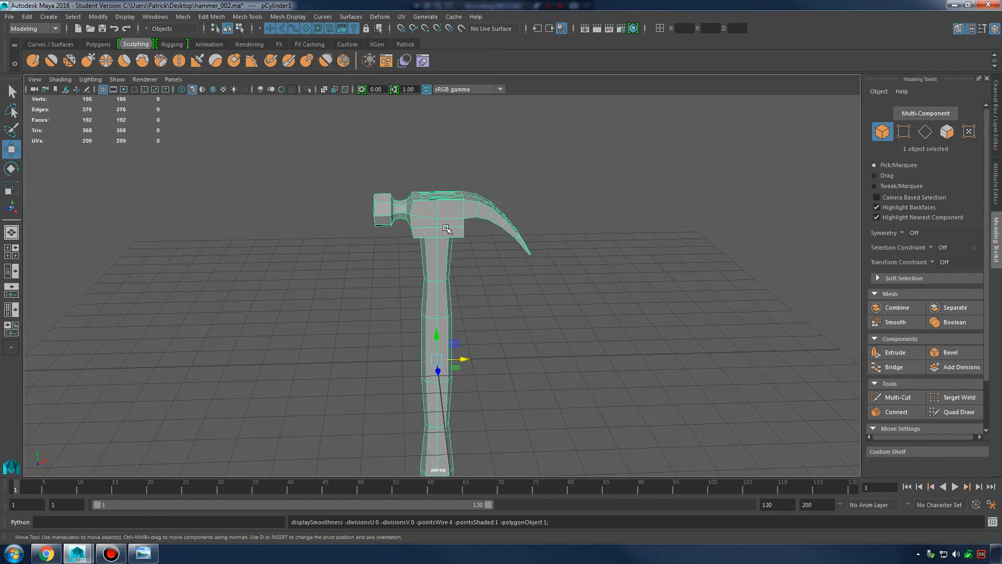
{"action": "scroll", "coordinate": [593, 340], "scroll_direction": "up", "scroll_amount": 6}
{"action": "left_click_drag", "start_coordinate": [482, 283], "coordinate": [500, 268], "text": "alt"}
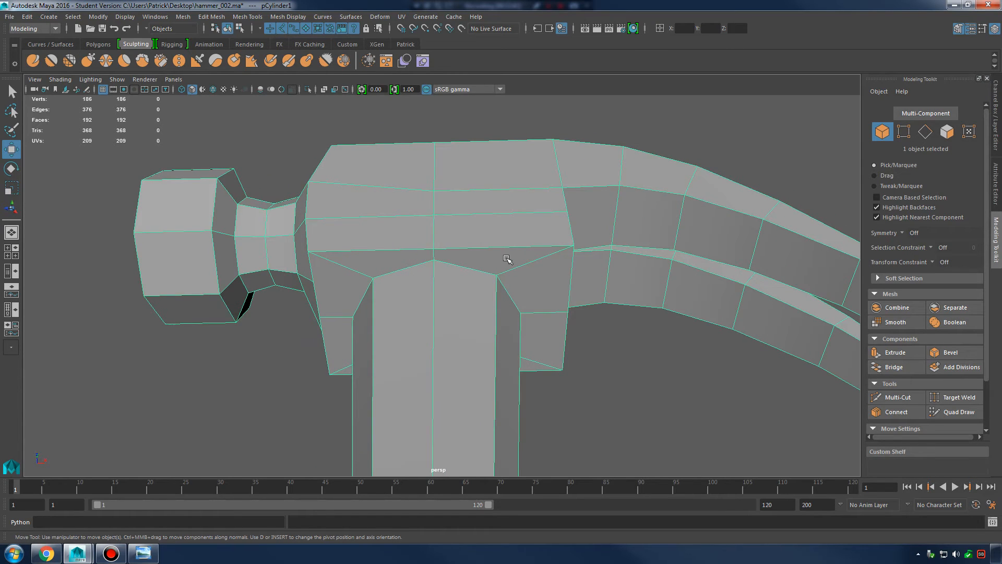
- Try inserting support edge loops on both sides of the joint between the head's underside and the handle
{"action": "right_click", "coordinate": [513, 240], "text": "shift"}
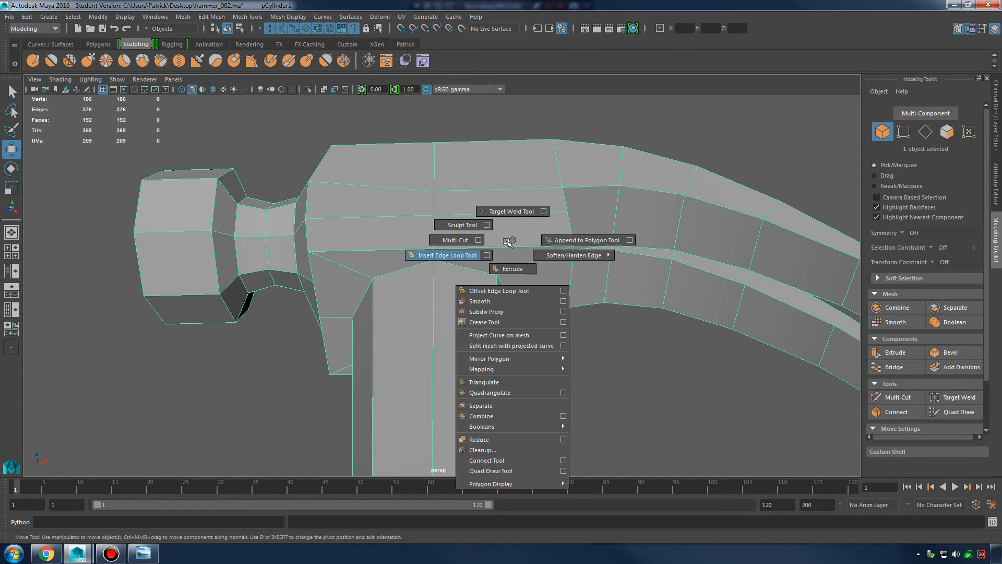
{"action": "left_click", "coordinate": [461, 255]}
{"action": "scroll", "coordinate": [447, 257], "scroll_direction": "up", "scroll_amount": 3}
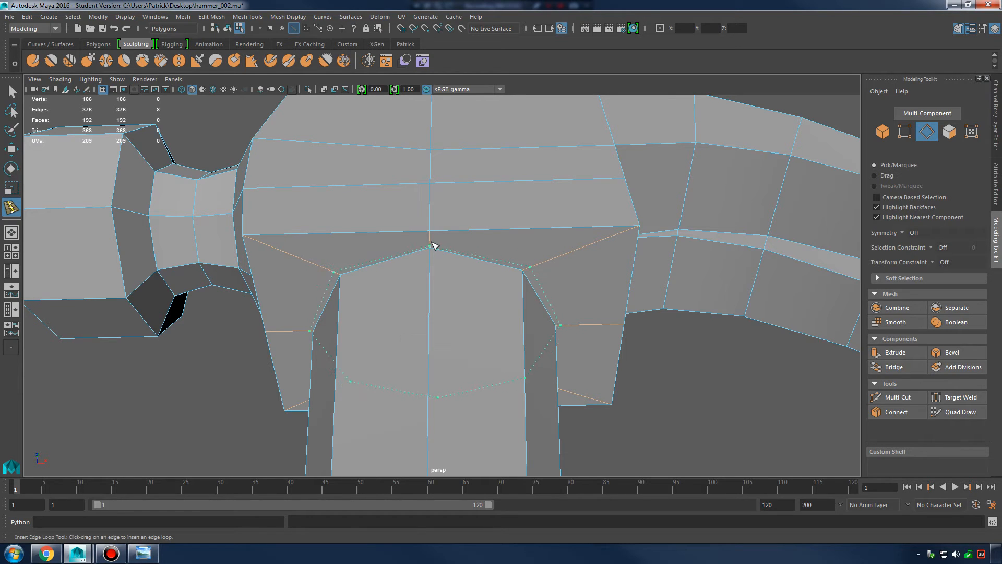
{"action": "left_click", "coordinate": [433, 246]}
{"action": "key", "text": "3"}
{"action": "key", "text": "1"}
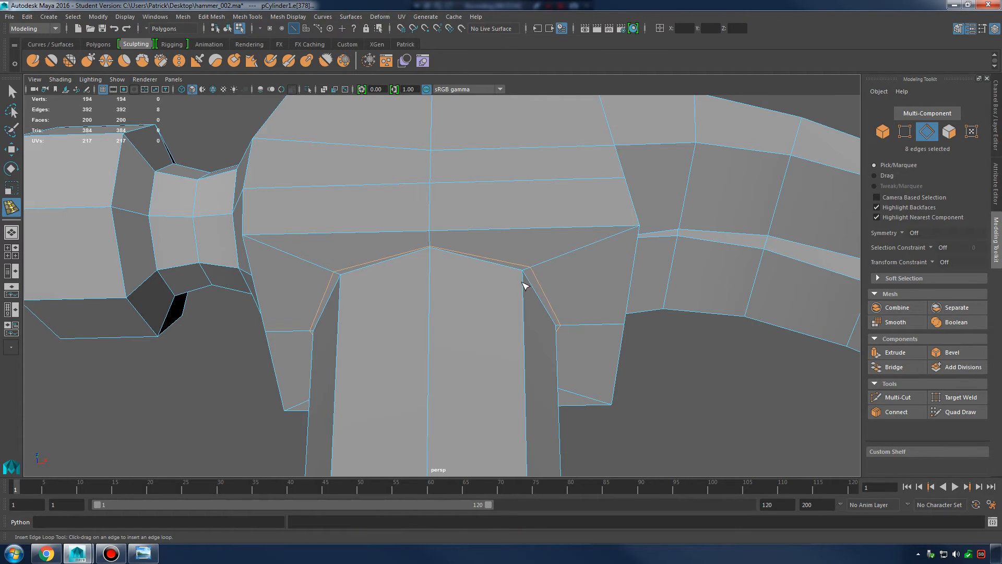
{"action": "left_click", "coordinate": [525, 279]}
{"action": "key", "text": "3"}
{"action": "left_click_drag", "start_coordinate": [581, 282], "coordinate": [538, 315], "text": "alt"}
{"action": "key", "text": "1"}
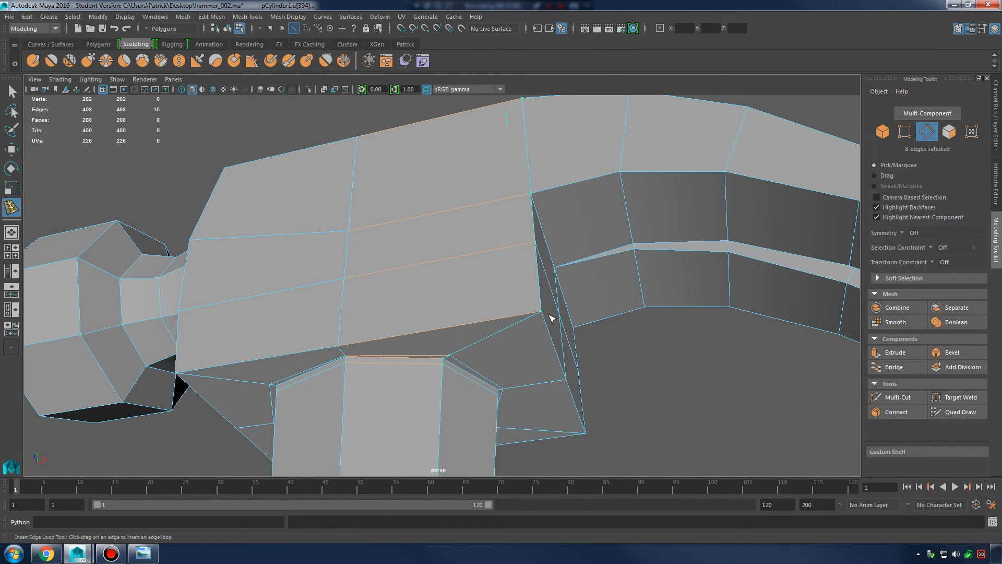
- Try inserting an edge loop close to the tips of the two claw prongs
{"action": "left_click_drag", "start_coordinate": [625, 298], "coordinate": [390, 260], "text": "alt"}
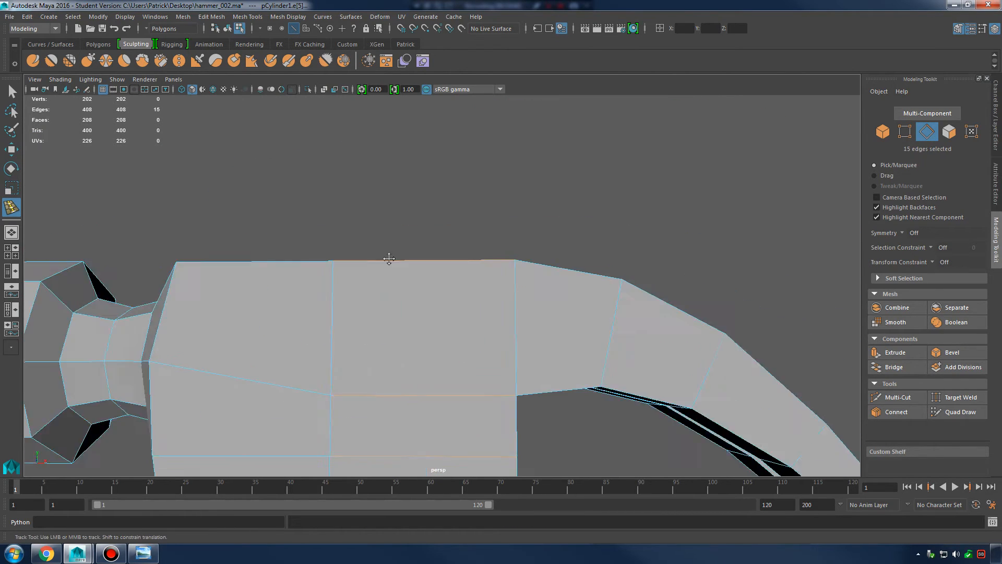
{"action": "middle_click_drag", "start_coordinate": [679, 314], "coordinate": [479, 199], "text": "alt"}
{"action": "middle_click_drag", "start_coordinate": [567, 326], "coordinate": [509, 257], "text": "alt"}
{"action": "left_click_drag", "start_coordinate": [528, 299], "coordinate": [507, 287], "text": "alt"}
{"action": "key", "text": "3"}
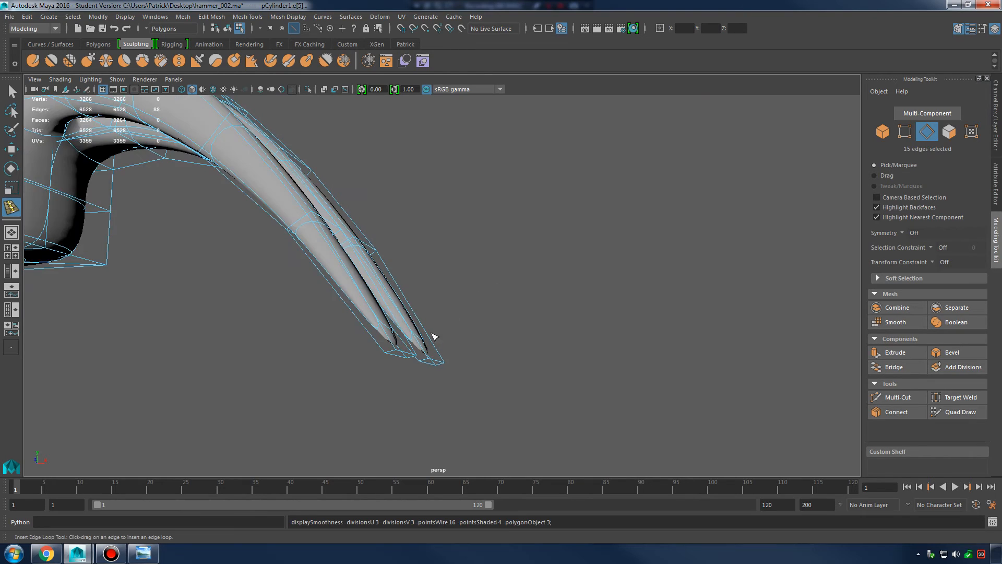
{"action": "key", "text": "1"}
{"action": "left_click_drag", "start_coordinate": [393, 344], "coordinate": [427, 355]}
{"action": "right_click_drag", "start_coordinate": [512, 351], "coordinate": [398, 340], "text": "alt"}
{"action": "left_click_drag", "start_coordinate": [399, 340], "coordinate": [436, 339], "text": "alt"}
{"action": "middle_click_drag", "start_coordinate": [436, 339], "coordinate": [514, 290], "text": "alt"}
- Undo the edge loops inserted at the claw tips and around the handle joint, and leave the edge loop tool
{"action": "key", "text": "ctrl+z"}
{"action": "key", "text": "ctrl+z"}
{"action": "key", "text": "ctrl+z"}
{"action": "key", "text": "ctrl+z"}
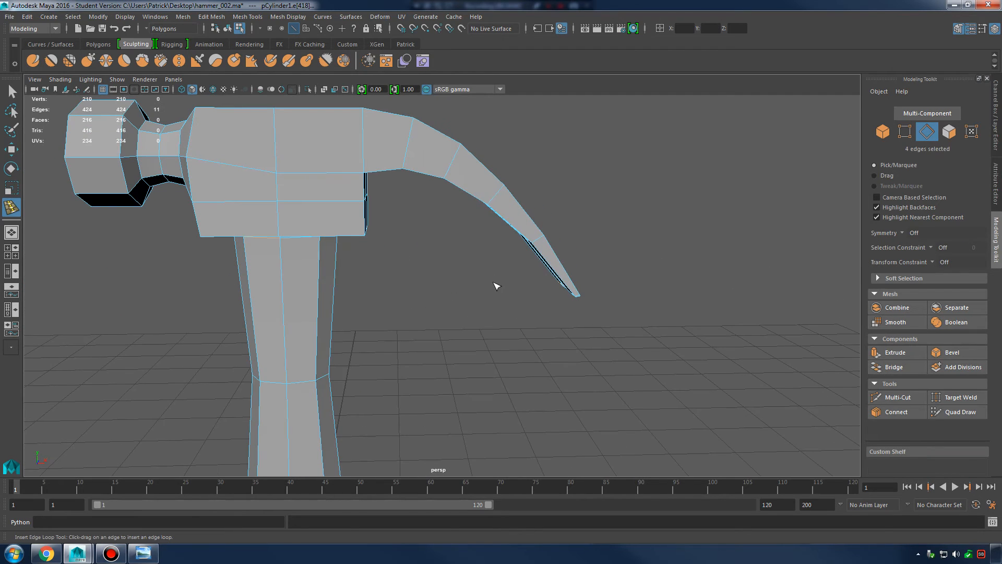
{"action": "key", "text": "ctrl+z"}
{"action": "key", "text": "ctrl+z"}
{"action": "key", "text": "ctrl+z"}
{"action": "left_click_drag", "start_coordinate": [433, 249], "coordinate": [489, 237], "text": "alt"}
{"action": "middle_click_drag", "start_coordinate": [501, 245], "coordinate": [583, 330], "text": "alt"}
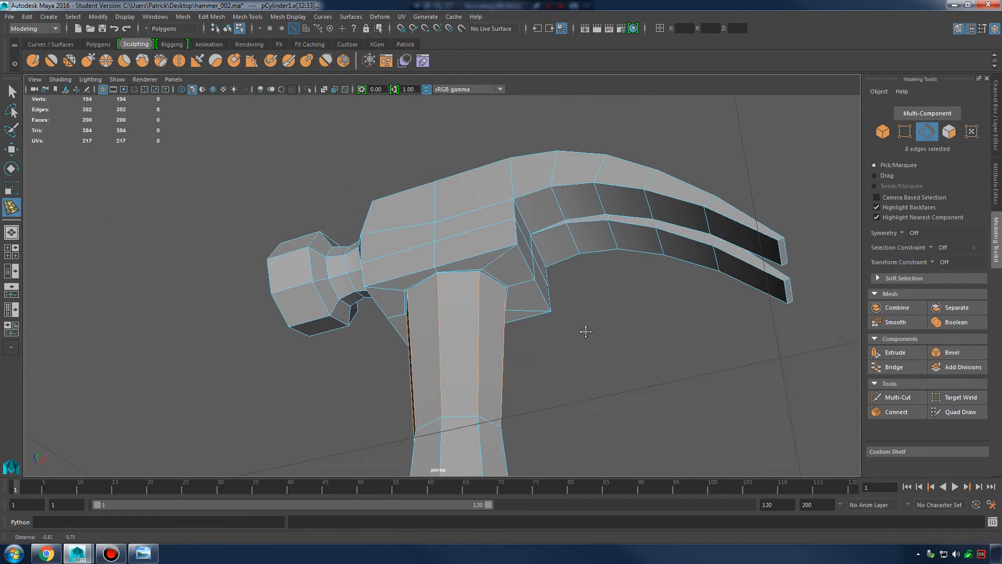
{"action": "right_click_drag", "start_coordinate": [583, 329], "coordinate": [594, 285], "text": "alt"}
{"action": "key", "text": "ctrl+z"}
{"action": "key", "text": "ctrl+z"}
{"action": "key", "text": "ctrl+z"}
{"action": "key", "text": "ctrl+z"}
{"action": "key", "text": "q"}
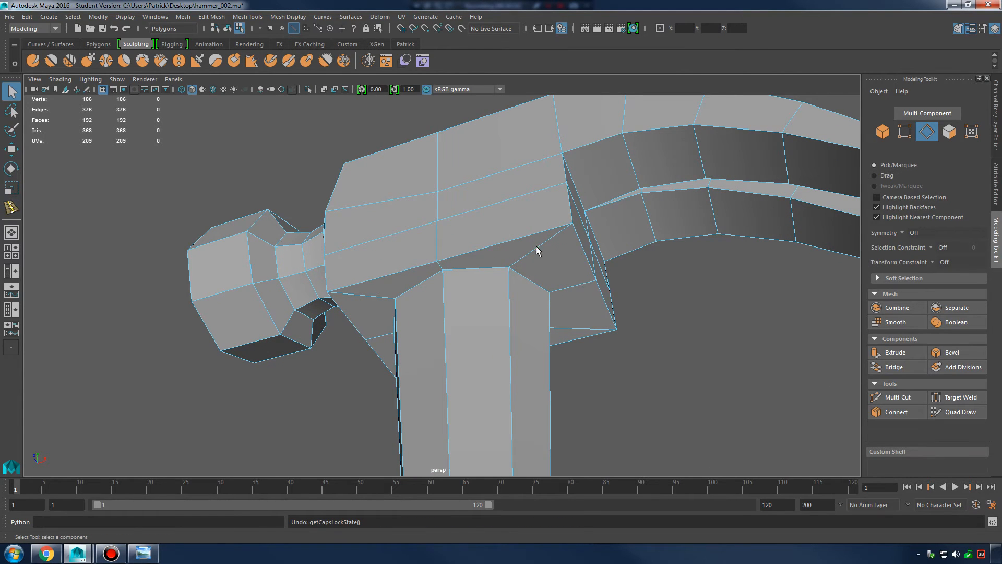
- Return to object mode, select the whole hammer and display its channel values
{"action": "right_click_drag", "start_coordinate": [537, 249], "coordinate": [588, 214]}
{"action": "left_click", "coordinate": [629, 300]}
{"action": "right_click_drag", "start_coordinate": [621, 308], "coordinate": [496, 266], "text": "alt"}
{"action": "left_click_drag", "start_coordinate": [496, 266], "coordinate": [513, 295], "text": "alt"}
{"action": "right_click_drag", "start_coordinate": [513, 300], "coordinate": [448, 253], "text": "alt"}
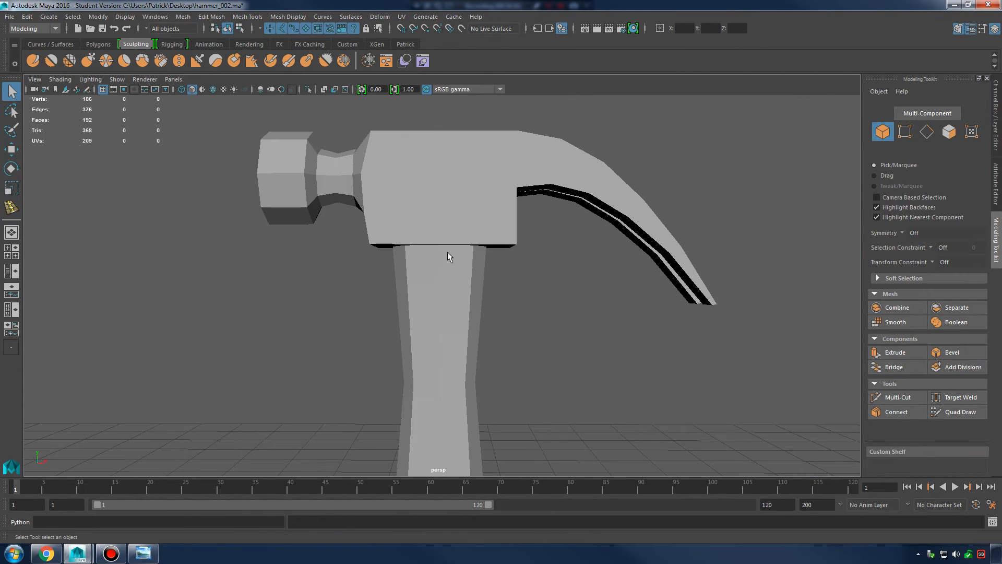
{"action": "left_click", "coordinate": [462, 230]}
{"action": "left_click_drag", "start_coordinate": [463, 231], "coordinate": [543, 271], "text": "alt"}
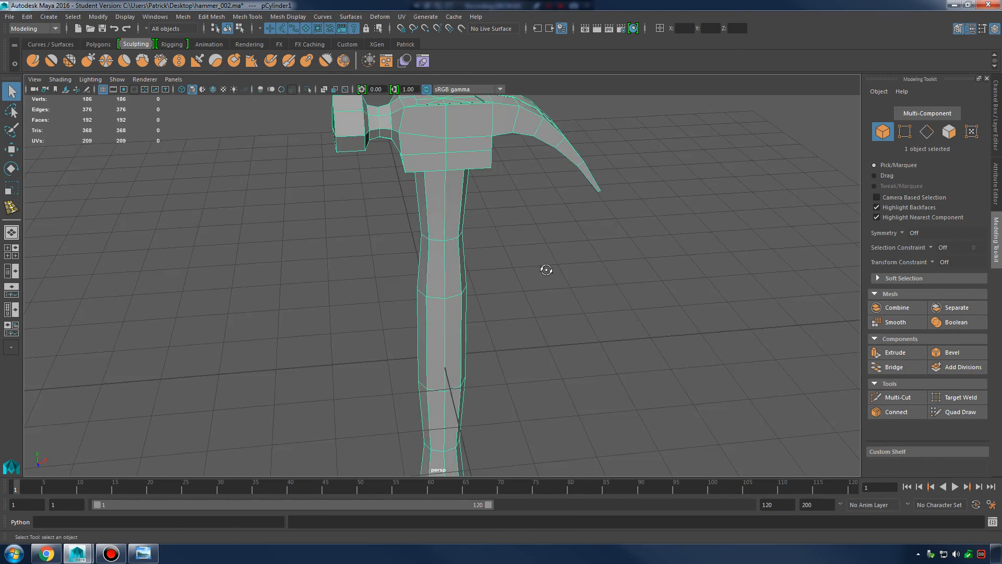
{"action": "right_click_drag", "start_coordinate": [544, 271], "coordinate": [472, 262], "text": "alt"}
{"action": "mouse_move", "coordinate": [472, 262]}
{"action": "left_mouse_down", "text": "alt"}
{"action": "mouse_move", "coordinate": [559, 253]}
{"action": "mouse_move", "coordinate": [480, 261]}
{"action": "left_mouse_up", "text": "alt"}
{"action": "right_click_drag", "start_coordinate": [480, 261], "coordinate": [543, 269], "text": "alt"}
{"action": "left_click", "coordinate": [995, 28]}
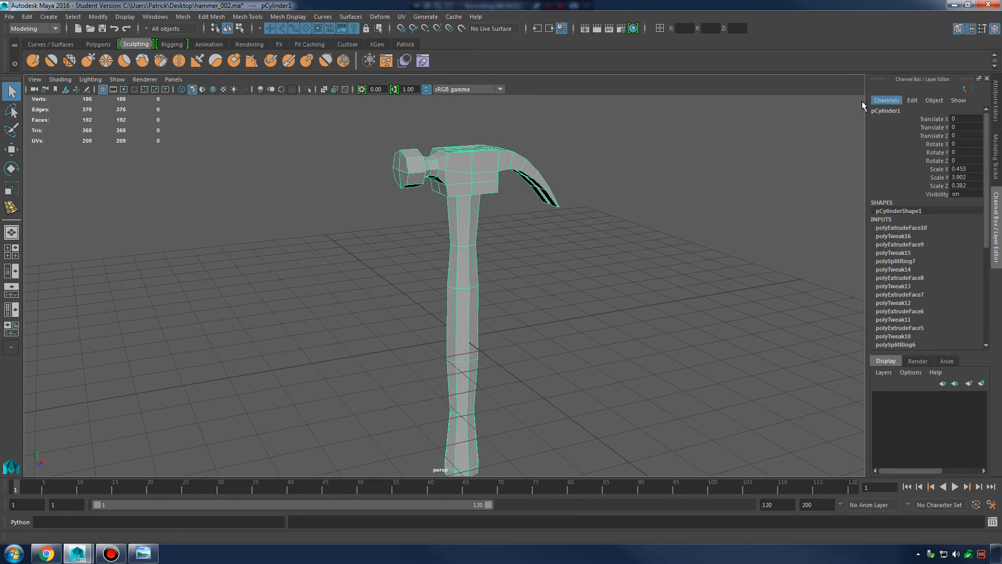
- Freeze the hammer's transformations and reset them
{"action": "left_click_drag", "start_coordinate": [546, 229], "coordinate": [447, 205], "text": "alt"}
{"action": "left_click", "coordinate": [470, 196]}
{"action": "left_click", "coordinate": [444, 179]}
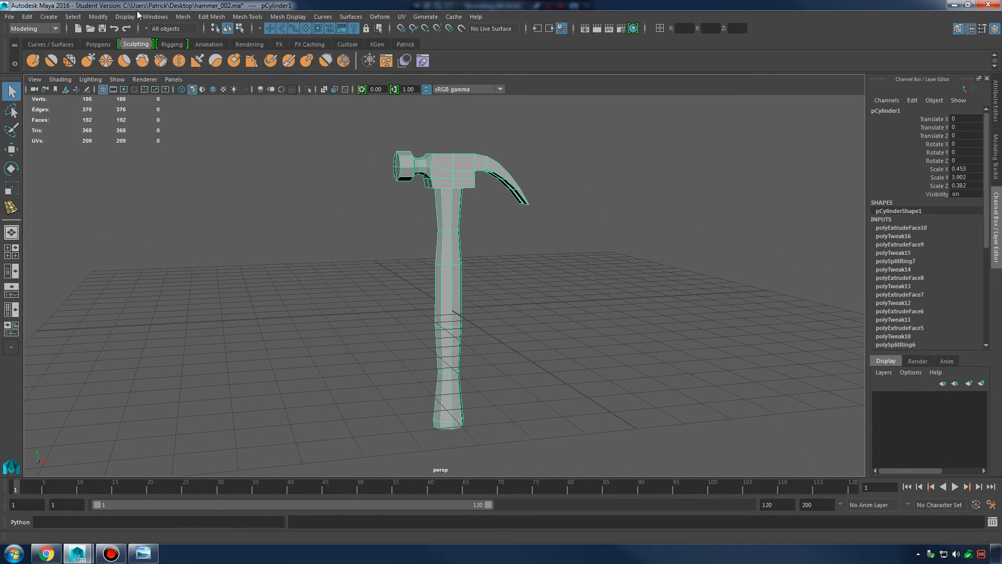
{"action": "left_click", "coordinate": [93, 20]}
{"action": "left_click", "coordinate": [134, 64]}
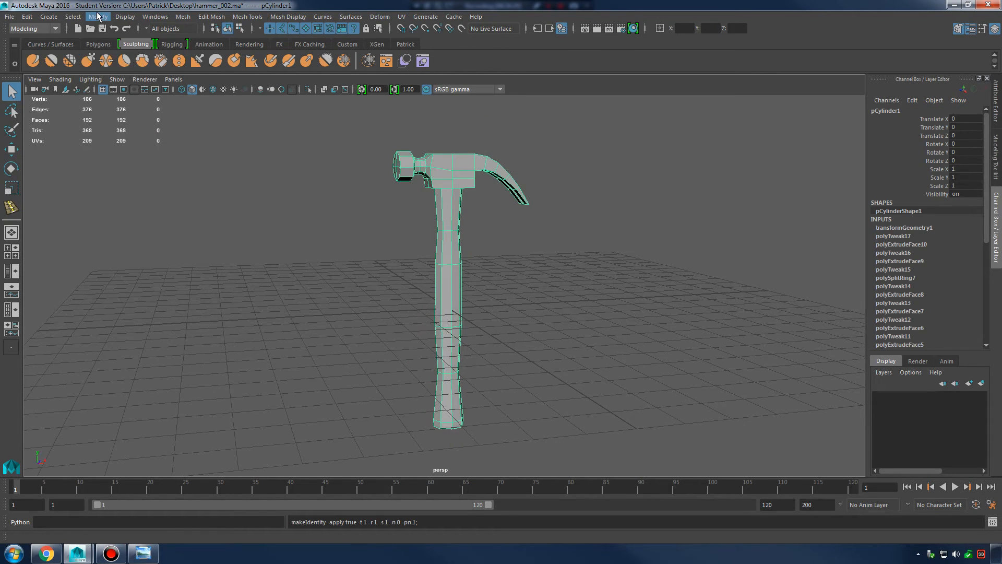
{"action": "left_click", "coordinate": [98, 16]}
{"action": "left_click", "coordinate": [124, 53]}
{"action": "left_click", "coordinate": [530, 275]}
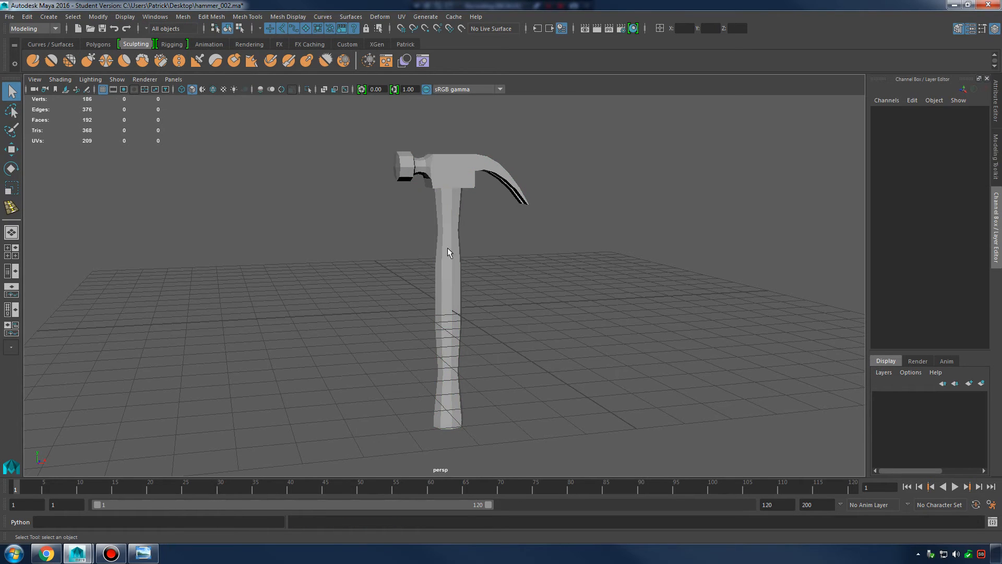
- Open the Outliner and rename the hammer object hammer_orig_mesh
{"action": "left_click", "coordinate": [449, 249]}
{"action": "left_click", "coordinate": [156, 17]}
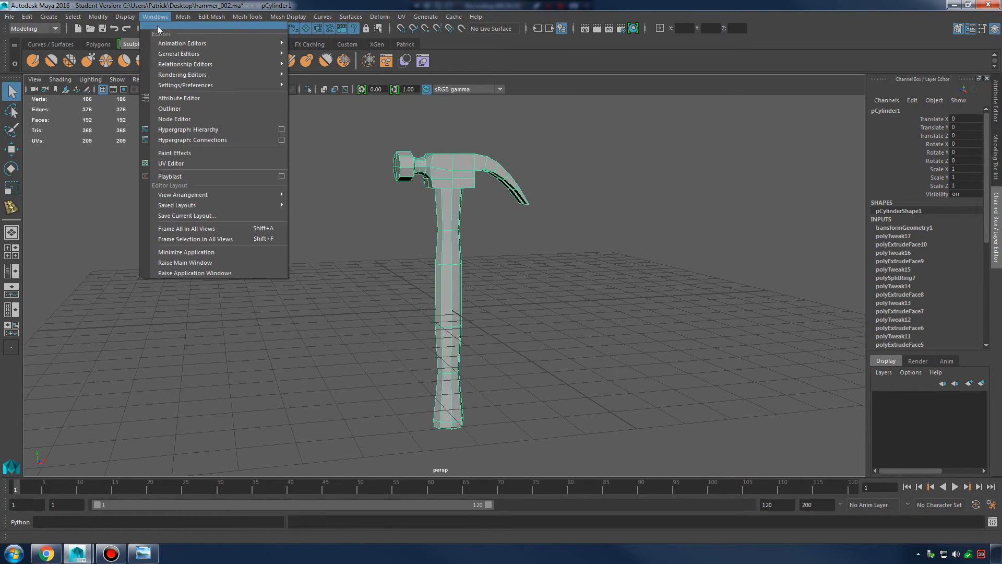
{"action": "left_click", "coordinate": [182, 102]}
{"action": "double_click", "coordinate": [89, 234]}
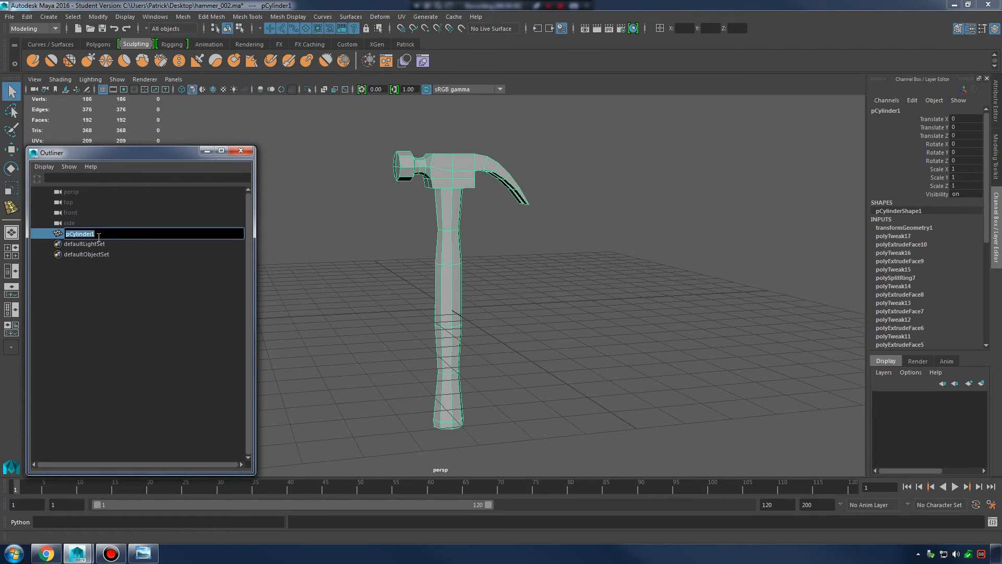
{"action": "type", "text": "hammer_orig_mesh"}
{"action": "key", "text": "Return"}
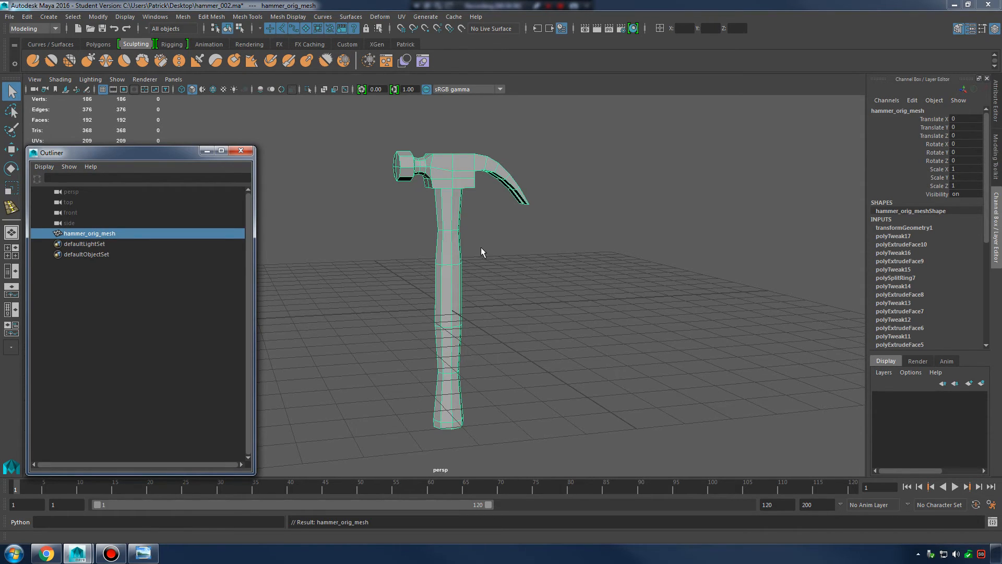
- Duplicate hammer_orig_mesh and rename the copy hammer_high_poly_mesh
{"action": "key", "text": "ctrl+d"}
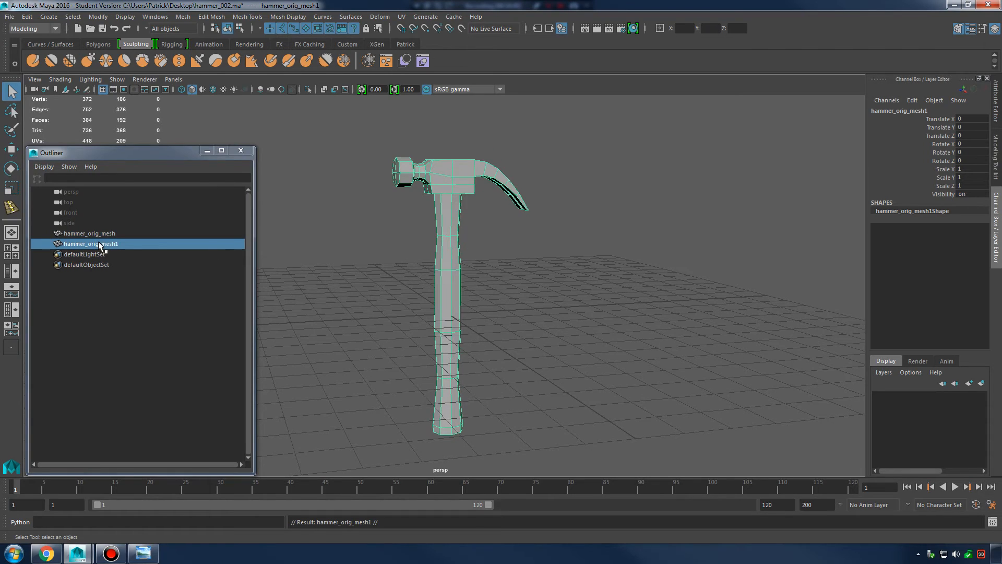
{"action": "double_click", "coordinate": [100, 245]}
{"action": "key", "text": "Right"}
{"action": "key", "text": "BackSpace"}
{"action": "key", "text": "BackSpace"}
{"action": "key", "text": "BackSpace"}
{"action": "key", "text": "BackSpace"}
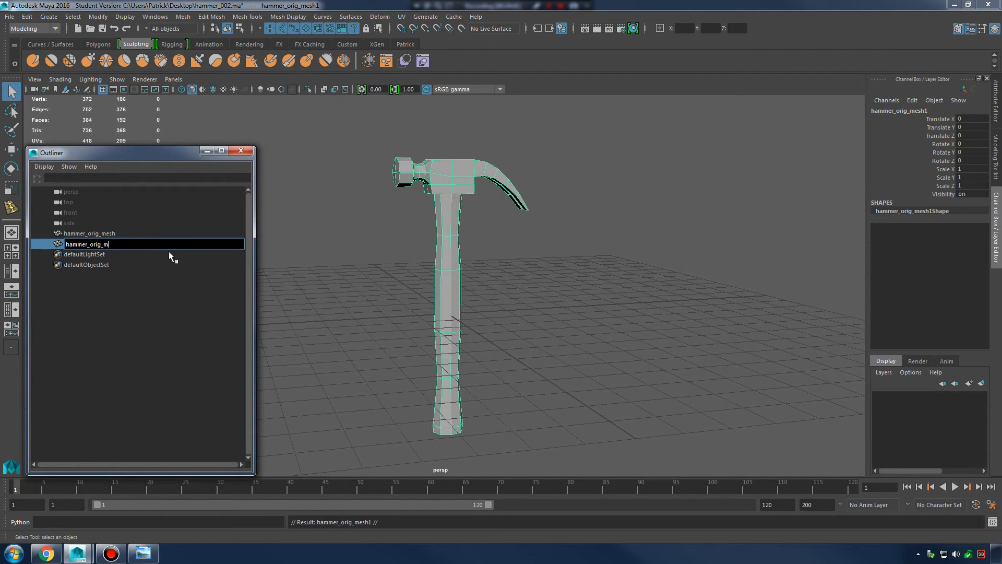
{"action": "key", "text": "BackSpace"}
{"action": "key", "text": "BackSpace"}
{"action": "key", "text": "BackSpace"}
{"action": "key", "text": "BackSpace"}
{"action": "key", "text": "BackSpace"}
{"action": "key", "text": "BackSpace"}
{"action": "type", "text": "high_poly_mesh"}
{"action": "key", "text": "Return"}
{"action": "left_click", "coordinate": [182, 328]}
- Create a display layer from hammer_orig_mesh, hide it and name it orig_lay
{"action": "left_click", "coordinate": [101, 232]}
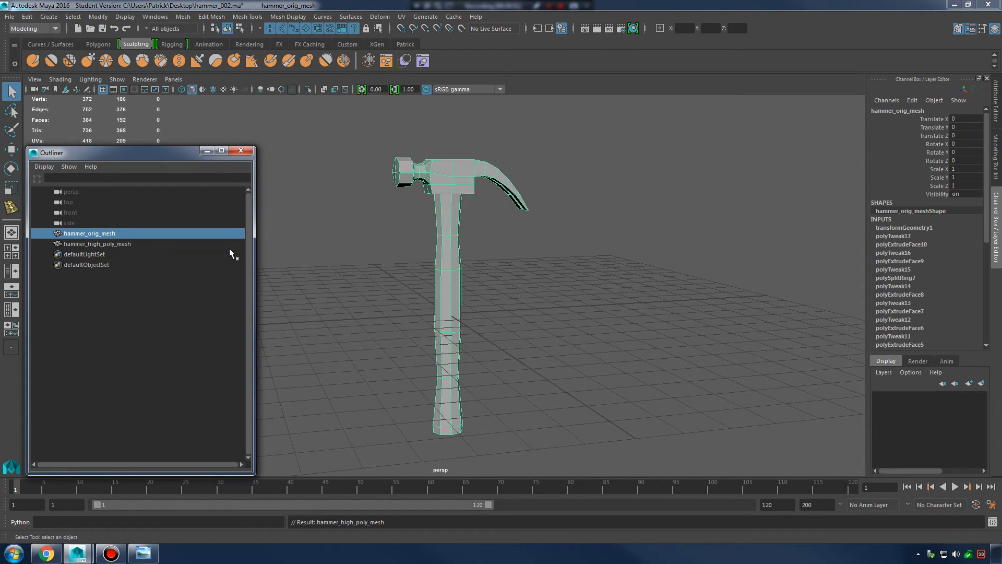
{"action": "left_click", "coordinate": [885, 373]}
{"action": "left_click", "coordinate": [895, 393]}
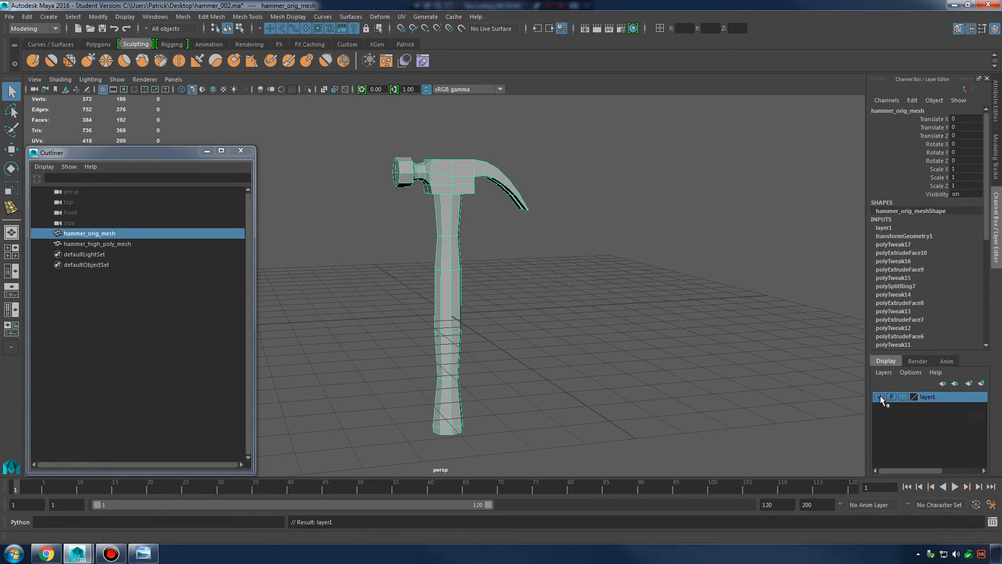
{"action": "left_click", "coordinate": [880, 397]}
{"action": "double_click", "coordinate": [927, 396]}
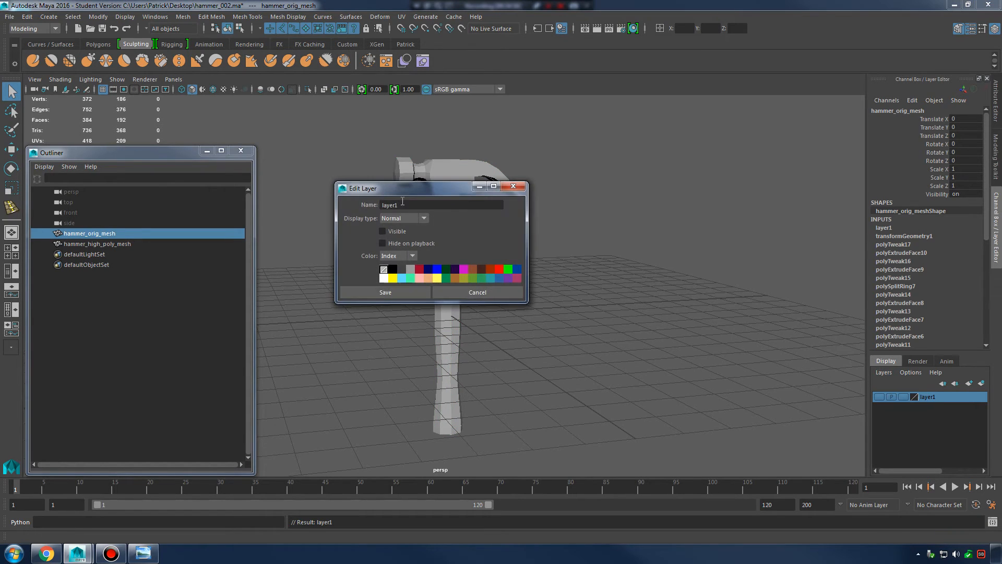
{"action": "type", "text": "orig_lay"}
{"action": "left_click", "coordinate": [383, 290]}
- Create a display layer from hammer_high_poly_mesh and name it high_lay
{"action": "left_click", "coordinate": [116, 244]}
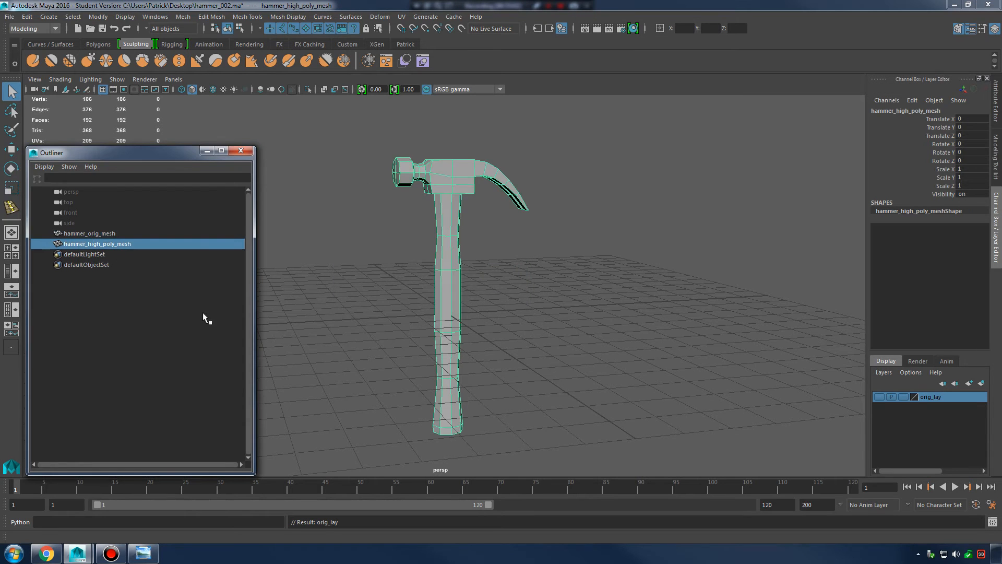
{"action": "left_click", "coordinate": [890, 374]}
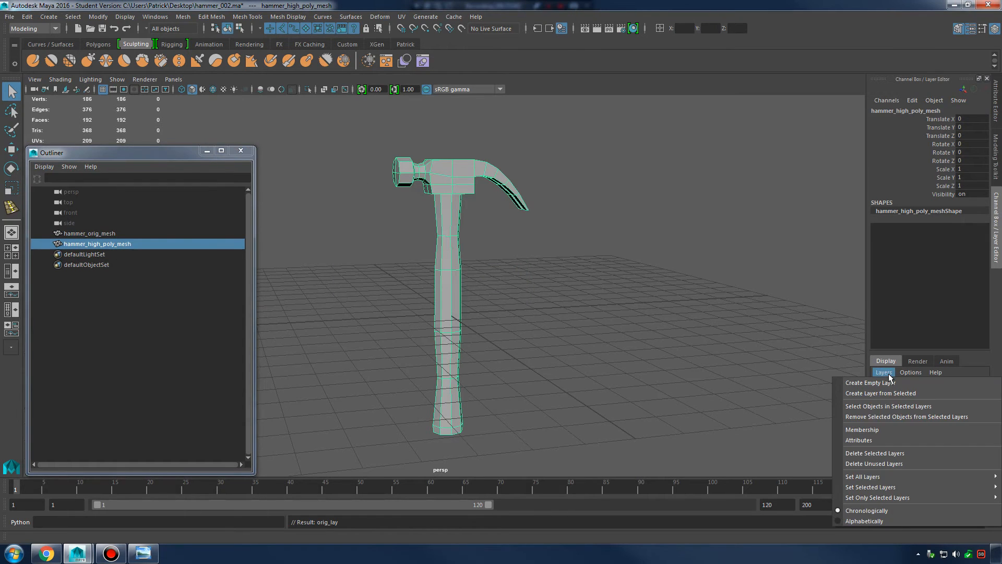
{"action": "left_click", "coordinate": [901, 393]}
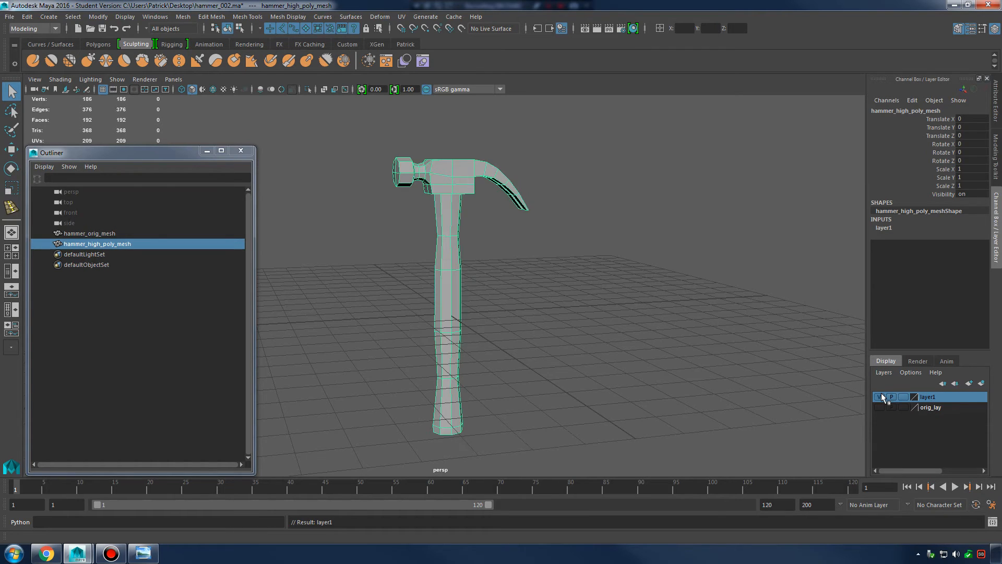
{"action": "double_click", "coordinate": [929, 400]}
{"action": "type", "text": "hi"}
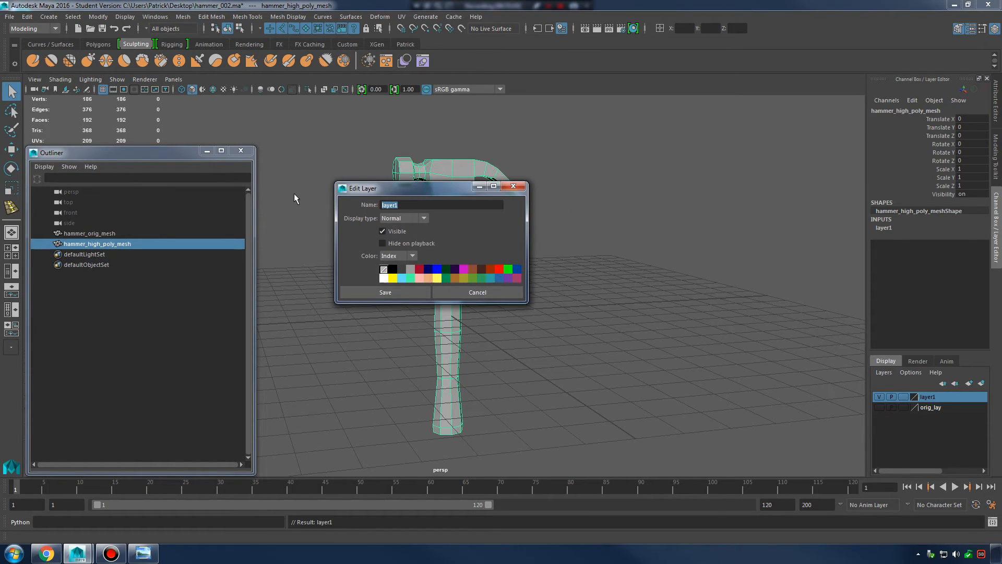
{"action": "type", "text": "gh_lay"}
{"action": "left_click", "coordinate": [406, 290]}
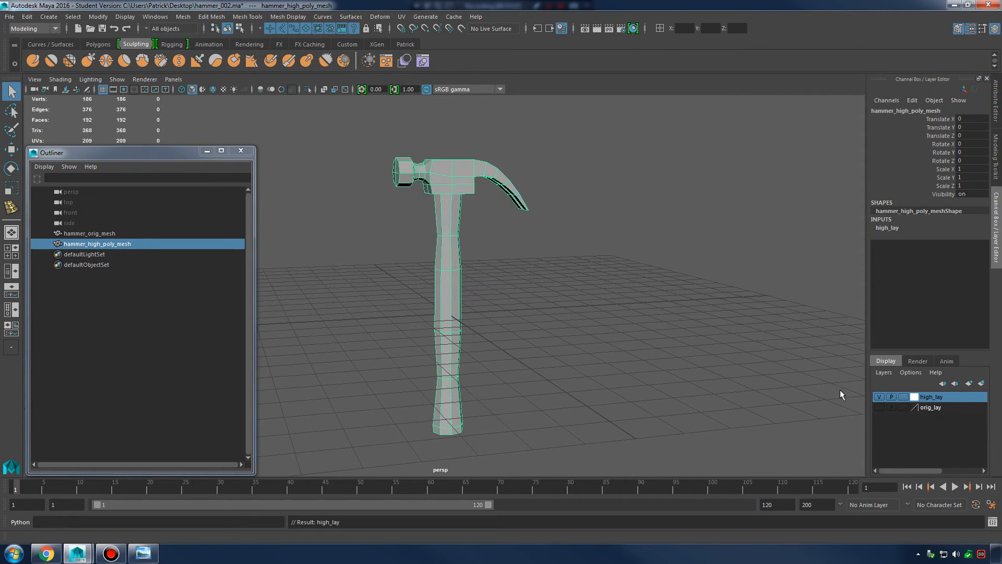
- Remove the colour assigned to the high_lay layer and set the orig_lay layer to reference display
{"action": "left_click", "coordinate": [913, 397]}
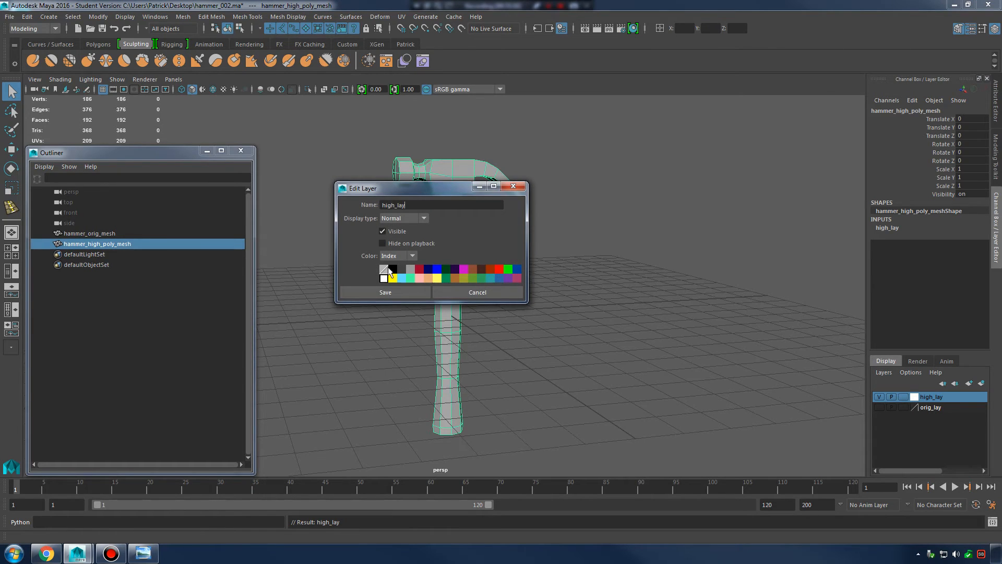
{"action": "left_click", "coordinate": [396, 290]}
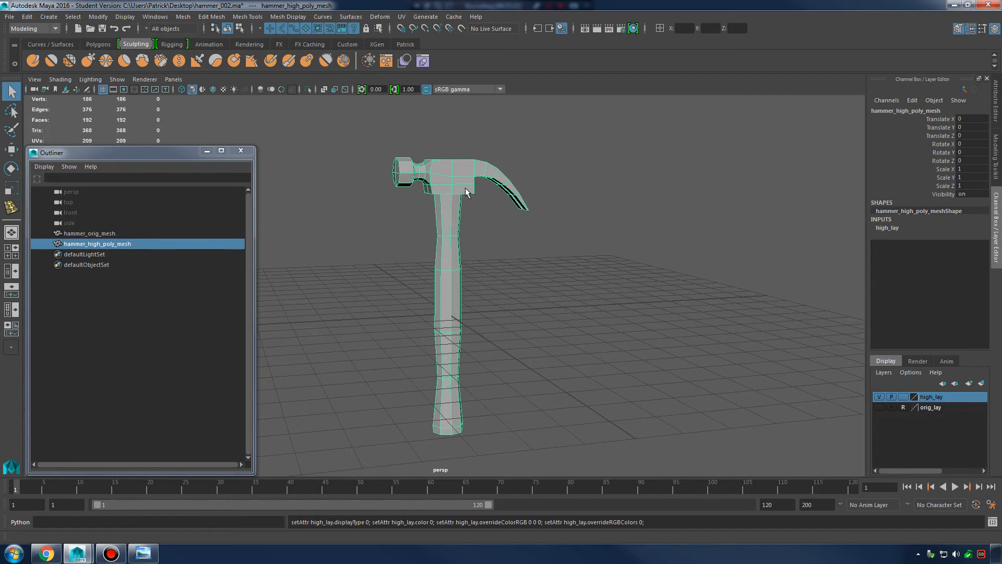
{"action": "right_click_drag", "start_coordinate": [465, 187], "coordinate": [437, 183]}
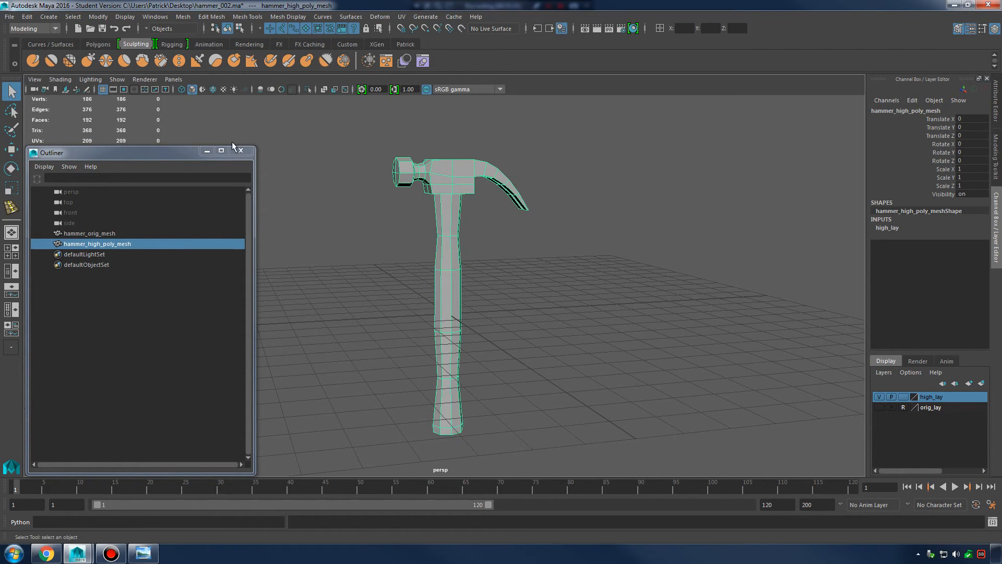
- Narrow the Outliner window and move it slightly so it leaves more of the viewport free
{"action": "left_click_drag", "start_coordinate": [255, 172], "coordinate": [221, 173]}
{"action": "left_click_drag", "start_coordinate": [140, 153], "coordinate": [142, 146]}
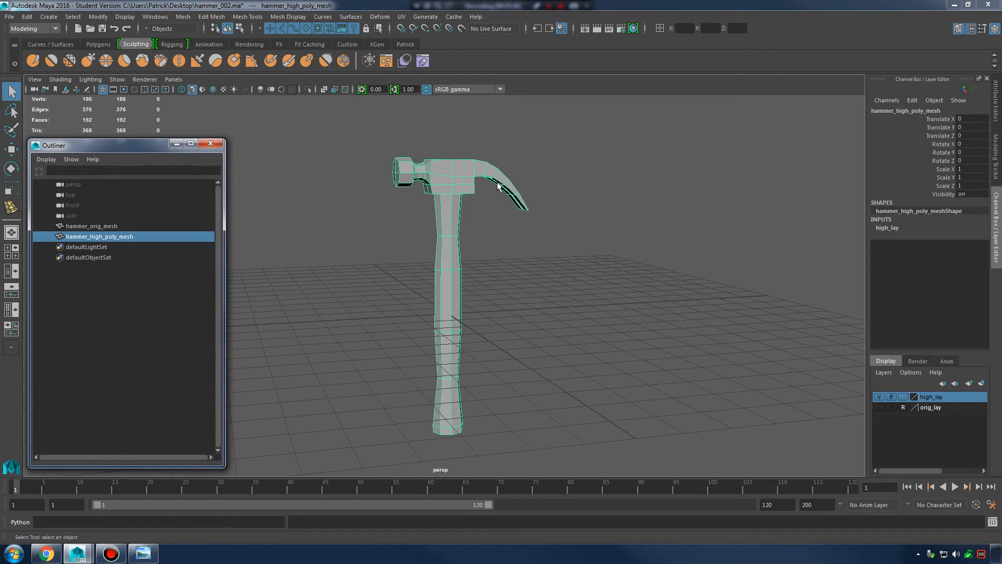
- Examine the high-poly hammer's head and its joint with the handle in smoothed and unsmoothed display
{"action": "scroll", "coordinate": [604, 232], "scroll_direction": "up", "scroll_amount": 5}
{"action": "scroll", "coordinate": [525, 304], "scroll_direction": "up", "scroll_amount": 3}
{"action": "left_click_drag", "start_coordinate": [525, 304], "coordinate": [531, 261], "text": "alt"}
{"action": "right_click", "coordinate": [514, 222]}
{"action": "left_click_drag", "start_coordinate": [495, 228], "coordinate": [575, 230], "text": "alt"}
{"action": "key", "text": "3"}
{"action": "left_click", "coordinate": [595, 285]}
{"action": "left_click", "coordinate": [538, 258]}
{"action": "key", "text": "1"}
{"action": "right_click_drag", "start_coordinate": [574, 230], "coordinate": [665, 277], "text": "alt"}
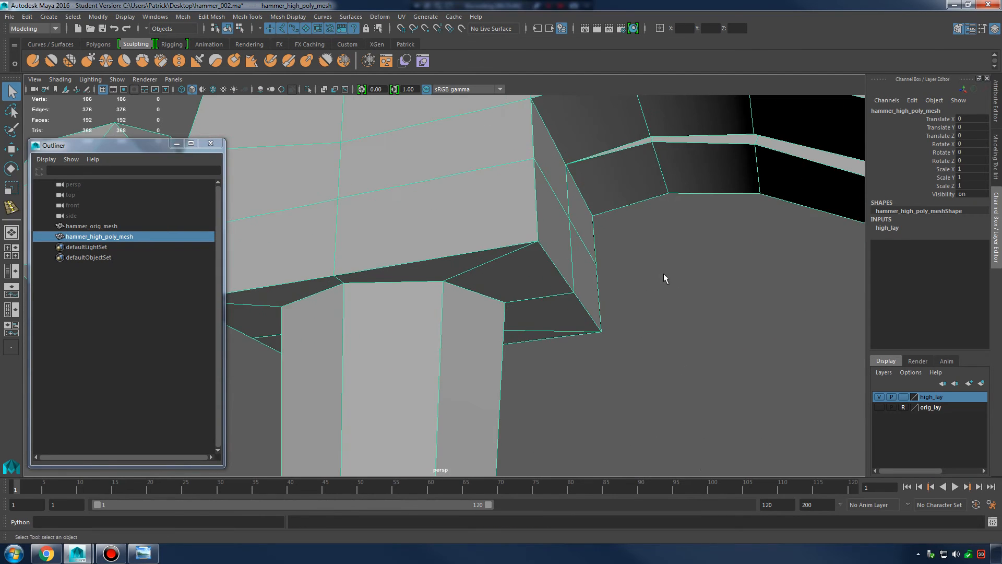
{"action": "left_click_drag", "start_coordinate": [665, 276], "coordinate": [656, 251], "text": "alt"}
{"action": "right_click_drag", "start_coordinate": [656, 251], "coordinate": [528, 227], "text": "alt"}
{"action": "left_click_drag", "start_coordinate": [528, 228], "coordinate": [499, 274], "text": "alt"}
{"action": "key", "text": "3"}
{"action": "left_click", "coordinate": [554, 291]}
{"action": "left_click_drag", "start_coordinate": [560, 293], "coordinate": [702, 370], "text": "alt"}
{"action": "left_click", "coordinate": [477, 237]}
- Compare the smoothed head with the 00-claw.jpg reference photo, and return the hammer to unsmoothed display
{"action": "left_click", "coordinate": [146, 556]}
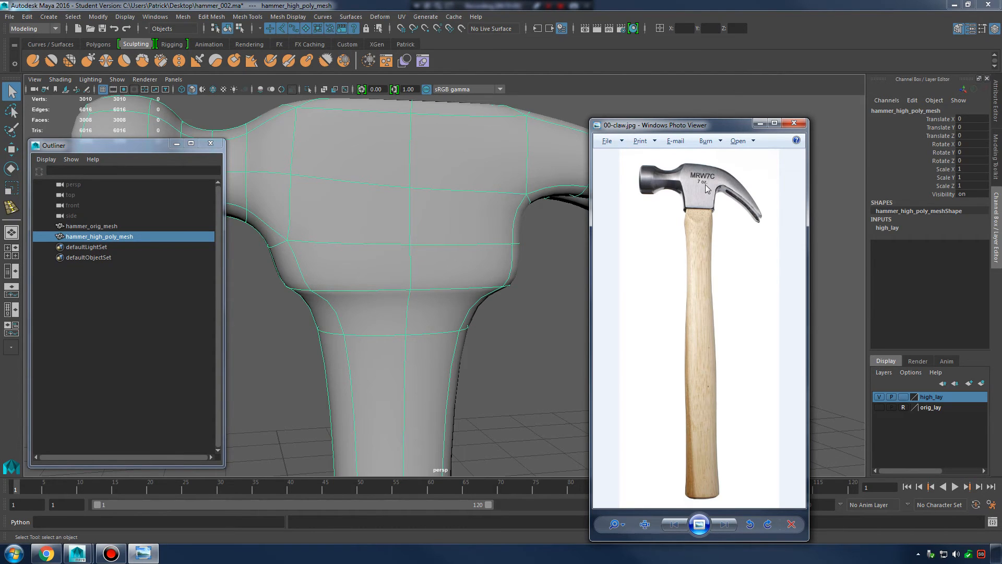
{"action": "left_click", "coordinate": [514, 208]}
{"action": "key", "text": "1"}
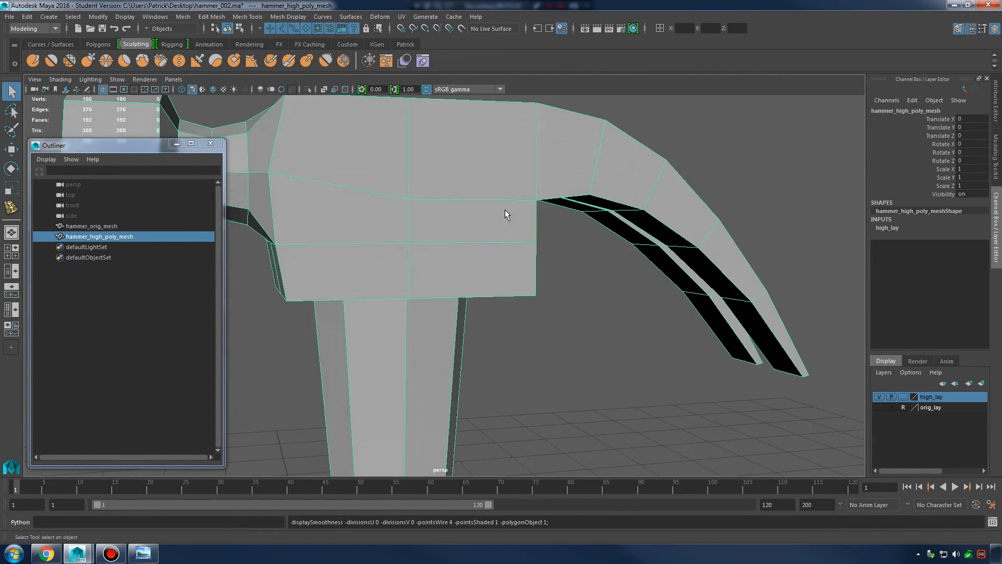
- Try inserting an edge loop beside the corner edge where the underside of the hammer head meets the handle
{"action": "left_click_drag", "start_coordinate": [505, 210], "coordinate": [492, 194], "text": "alt"}
{"action": "right_click", "coordinate": [455, 191]}
{"action": "right_click_drag", "start_coordinate": [492, 194], "coordinate": [493, 219], "text": "shift"}
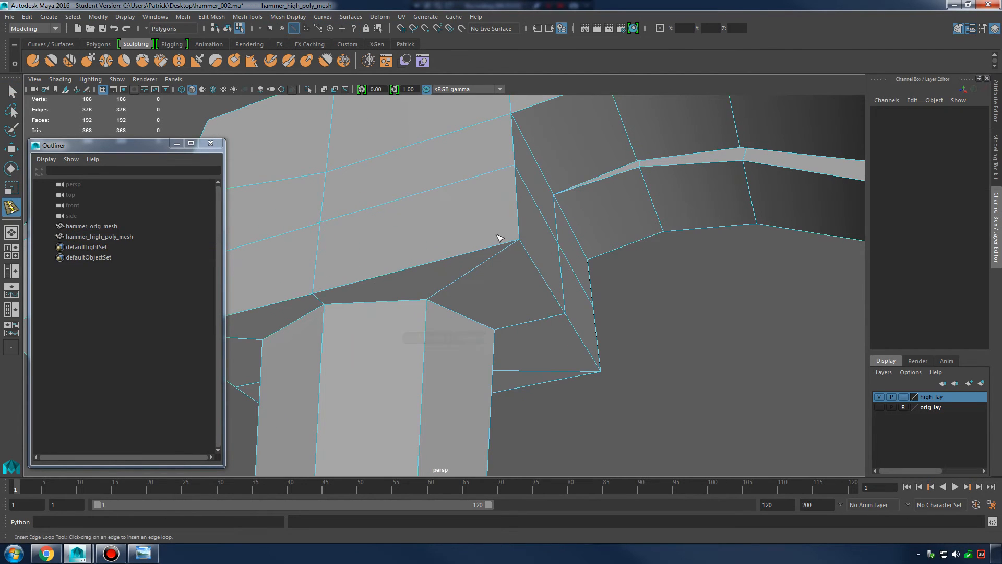
{"action": "left_click", "coordinate": [519, 251]}
{"action": "left_click_drag", "start_coordinate": [519, 256], "coordinate": [602, 238], "text": "alt"}
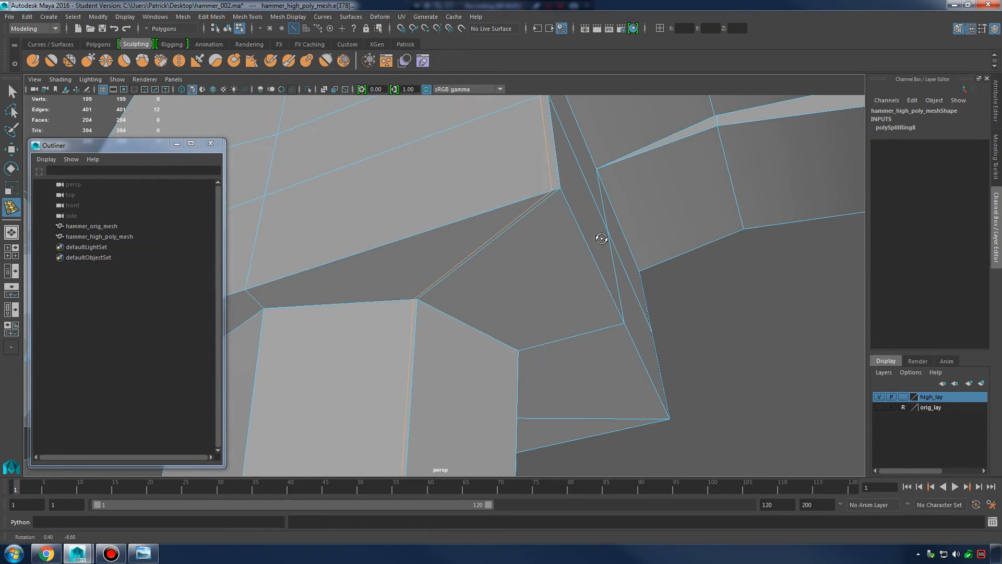
{"action": "key", "text": "ctrl+z"}
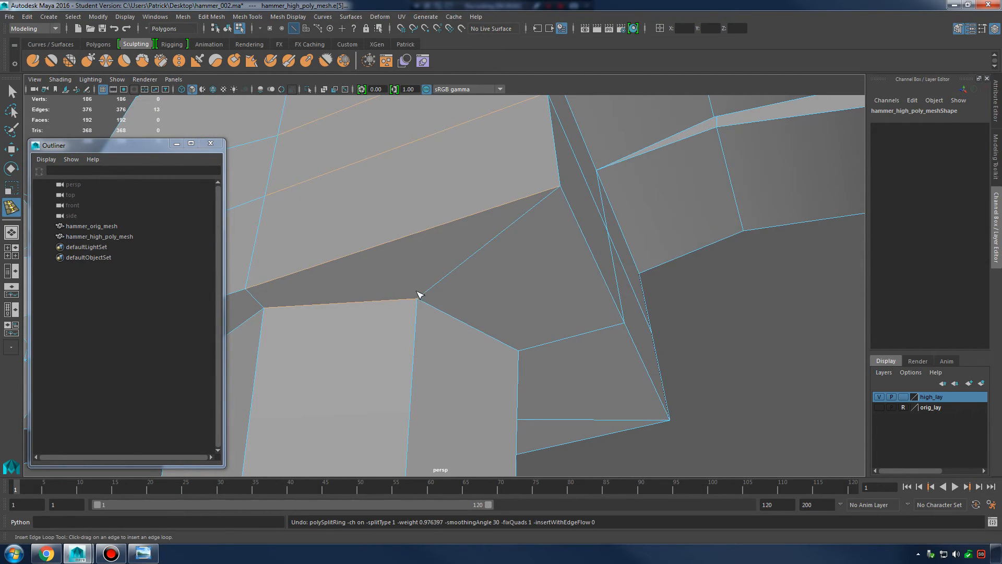
- Insert an edge loop around the joint, close to the handle's top edge, and check it in smoothed display
{"action": "left_click_drag", "start_coordinate": [425, 295], "coordinate": [424, 295]}
{"action": "key", "text": "3"}
{"action": "key", "text": "q"}
{"action": "right_click_drag", "start_coordinate": [480, 251], "coordinate": [533, 236]}
{"action": "left_click", "coordinate": [634, 308]}
{"action": "scroll", "coordinate": [516, 312], "scroll_direction": "down", "scroll_amount": 3}
{"action": "left_click_drag", "start_coordinate": [515, 312], "coordinate": [615, 331], "text": "alt"}
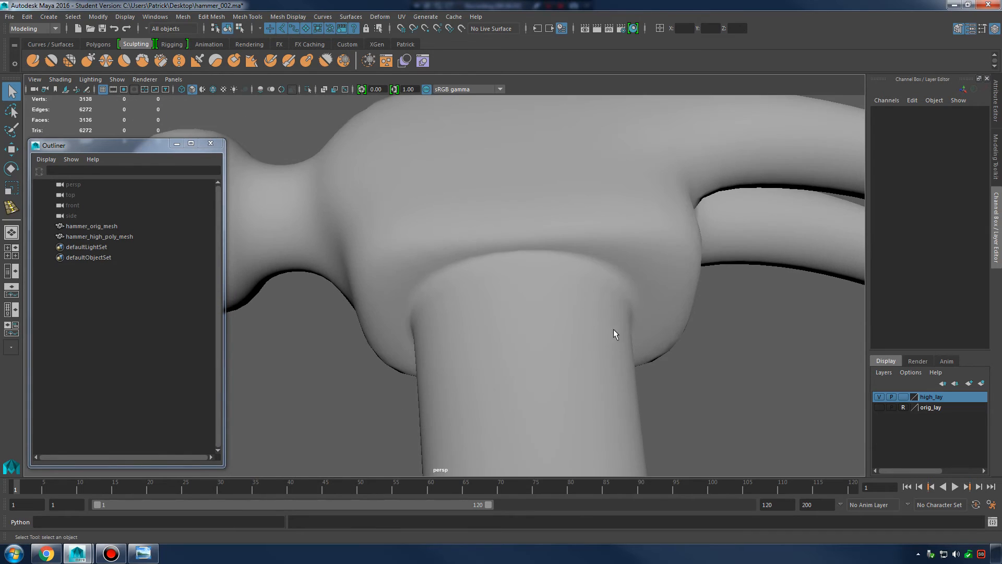
- Return to unsmoothed display and insert edge loops close to the corner edges running from the head down the handle
{"action": "left_click", "coordinate": [655, 278]}
{"action": "key", "text": "1"}
{"action": "right_click_drag", "start_coordinate": [575, 224], "coordinate": [553, 237], "text": "shift"}
{"action": "left_click_drag", "start_coordinate": [554, 238], "coordinate": [519, 230], "text": "alt"}
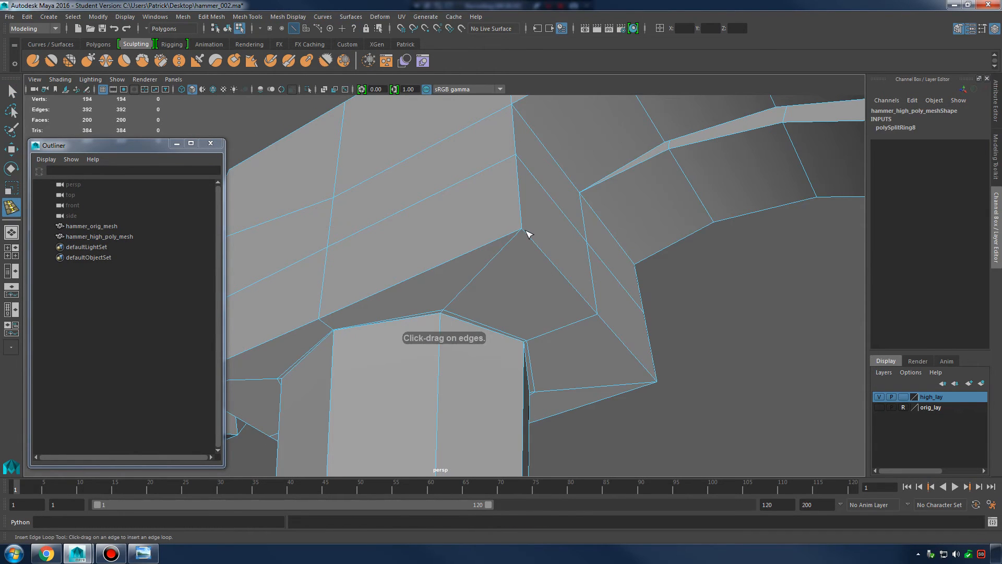
{"action": "left_click", "coordinate": [525, 234]}
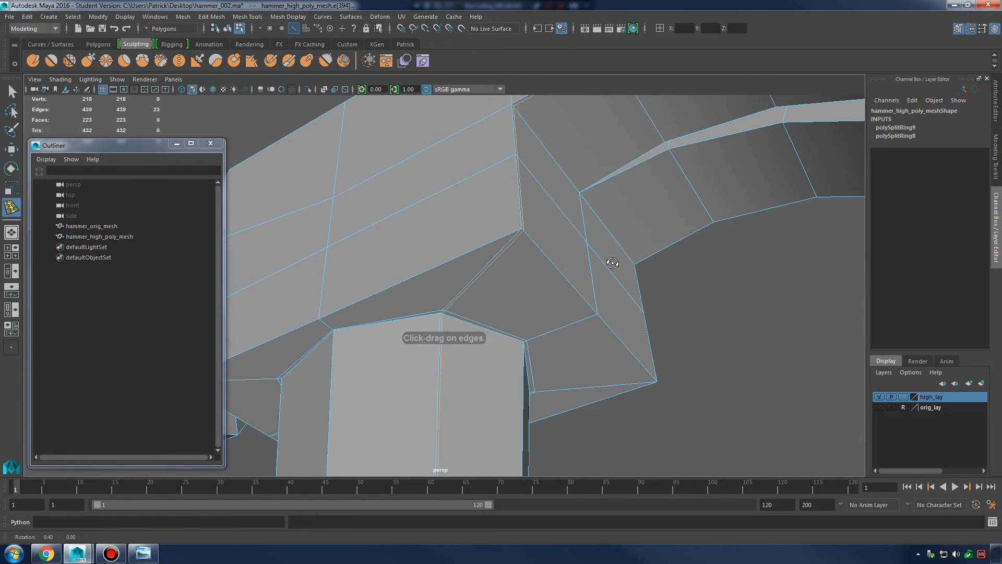
{"action": "left_click_drag", "start_coordinate": [524, 234], "coordinate": [599, 157], "text": "alt"}
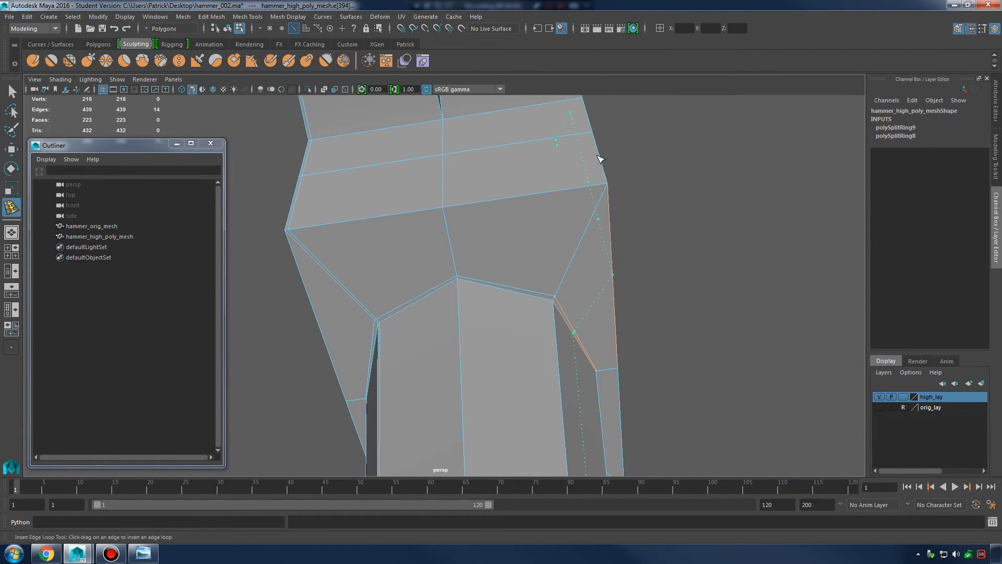
{"action": "left_click_drag", "start_coordinate": [581, 68], "coordinate": [581, 69]}
{"action": "left_click_drag", "start_coordinate": [607, 192], "coordinate": [607, 192]}
- Examine the new edge loops along the head, claw and handle in wireframe, and return to shaded display
{"action": "left_click_drag", "start_coordinate": [607, 192], "coordinate": [467, 228], "text": "alt"}
{"action": "key", "text": "4"}
{"action": "left_click_drag", "start_coordinate": [509, 274], "coordinate": [416, 169], "text": "alt"}
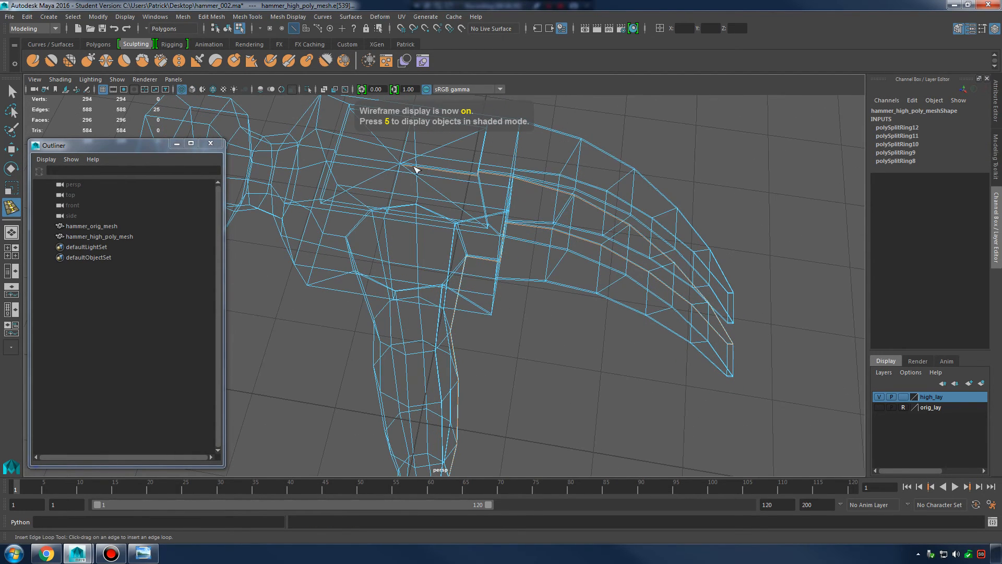
{"action": "left_click_drag", "start_coordinate": [651, 347], "coordinate": [517, 315], "text": "alt"}
{"action": "right_click_drag", "start_coordinate": [517, 316], "coordinate": [470, 334], "text": "alt"}
{"action": "middle_click_drag", "start_coordinate": [561, 407], "coordinate": [558, 219], "text": "alt"}
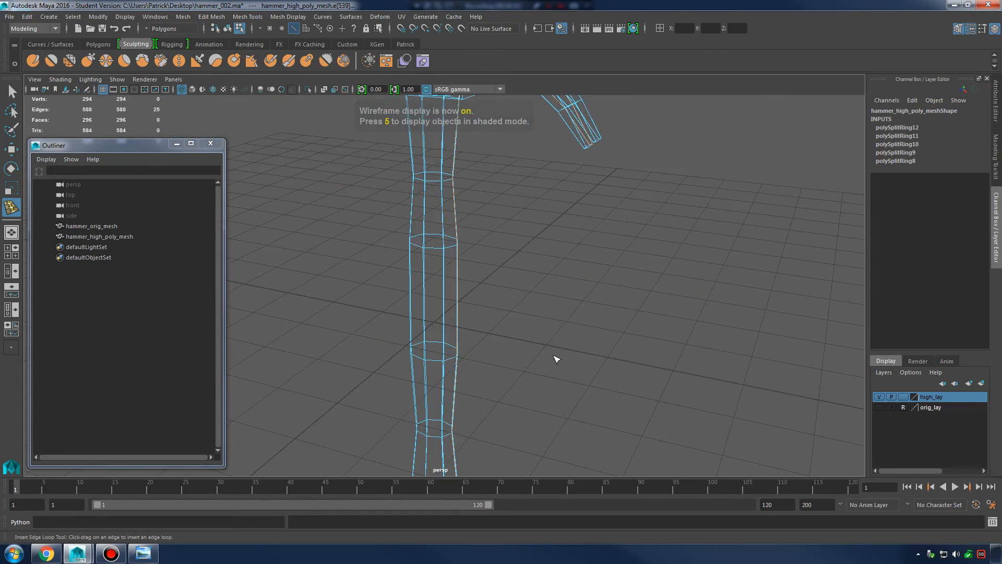
{"action": "middle_click_drag", "start_coordinate": [557, 360], "coordinate": [544, 224], "text": "alt"}
{"action": "left_click_drag", "start_coordinate": [545, 224], "coordinate": [558, 342], "text": "alt"}
{"action": "middle_click_drag", "start_coordinate": [557, 343], "coordinate": [524, 306], "text": "alt"}
{"action": "left_click_drag", "start_coordinate": [523, 307], "coordinate": [591, 304], "text": "alt"}
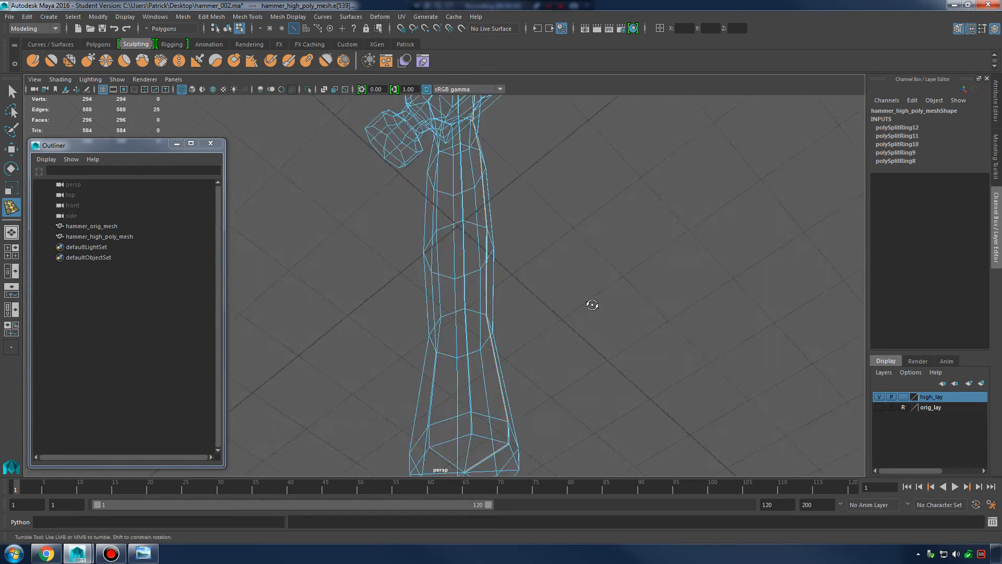
{"action": "middle_click_drag", "start_coordinate": [590, 304], "coordinate": [592, 336], "text": "alt"}
{"action": "mouse_move", "coordinate": [574, 326]}
{"action": "left_mouse_down", "text": "alt"}
{"action": "mouse_move", "coordinate": [576, 337]}
{"action": "mouse_move", "coordinate": [516, 287]}
{"action": "mouse_move", "coordinate": [541, 350]}
{"action": "left_mouse_up", "text": "alt"}
{"action": "key", "text": "4"}
{"action": "key", "text": "5"}
{"action": "middle_click_drag", "start_coordinate": [512, 265], "coordinate": [548, 334], "text": "alt"}
{"action": "mouse_move", "coordinate": [585, 292]}
{"action": "right_mouse_down", "text": "alt"}
{"action": "mouse_move", "coordinate": [683, 277]}
{"action": "mouse_move", "coordinate": [586, 269]}
{"action": "mouse_move", "coordinate": [514, 316]}
{"action": "right_mouse_up", "text": "alt"}
{"action": "left_click_drag", "start_coordinate": [515, 316], "coordinate": [539, 369], "text": "alt"}
{"action": "middle_click_drag", "start_coordinate": [539, 369], "coordinate": [590, 381], "text": "alt"}
- Examine the smoothed hammer from the head and claw down to the end of the handle
{"action": "key", "text": "3"}
{"action": "key", "text": "q"}
{"action": "right_click_drag", "start_coordinate": [484, 256], "coordinate": [535, 237]}
{"action": "left_click", "coordinate": [596, 314]}
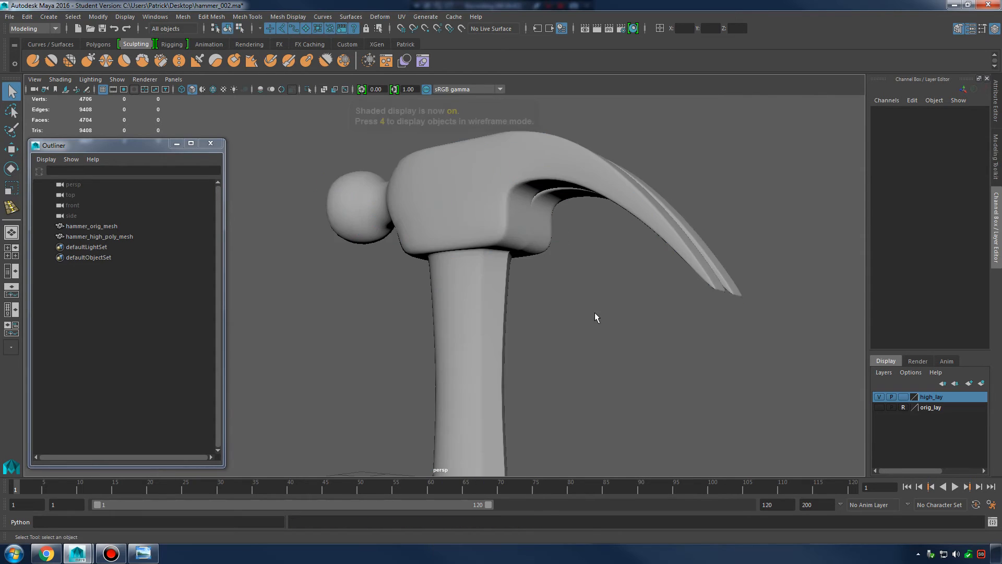
{"action": "left_click_drag", "start_coordinate": [596, 314], "coordinate": [564, 391], "text": "alt"}
{"action": "middle_click_drag", "start_coordinate": [564, 392], "coordinate": [428, 293], "text": "alt"}
{"action": "right_click_drag", "start_coordinate": [428, 293], "coordinate": [389, 308], "text": "alt"}
{"action": "left_click_drag", "start_coordinate": [675, 396], "coordinate": [678, 297], "text": "alt"}
{"action": "middle_click_drag", "start_coordinate": [678, 298], "coordinate": [593, 329], "text": "alt"}
{"action": "right_click_drag", "start_coordinate": [593, 329], "coordinate": [559, 336], "text": "alt"}
{"action": "left_click_drag", "start_coordinate": [580, 334], "coordinate": [612, 355], "text": "alt"}
{"action": "middle_click_drag", "start_coordinate": [612, 355], "coordinate": [588, 260], "text": "alt"}
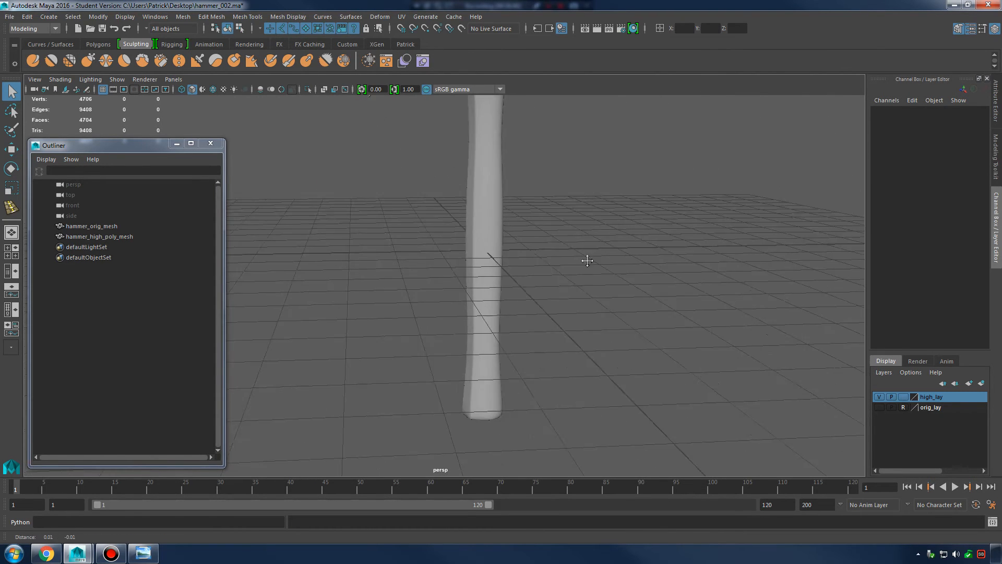
{"action": "left_click_drag", "start_coordinate": [588, 261], "coordinate": [593, 291], "text": "alt"}
{"action": "middle_click_drag", "start_coordinate": [593, 291], "coordinate": [525, 320], "text": "alt"}
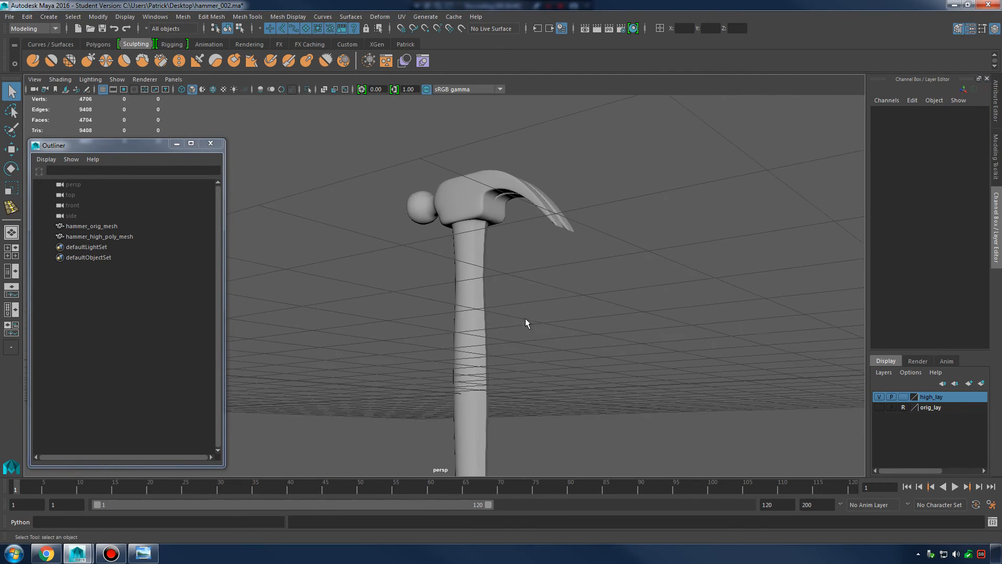
{"action": "left_click_drag", "start_coordinate": [525, 323], "coordinate": [578, 240], "text": "alt"}
{"action": "right_click_drag", "start_coordinate": [578, 239], "coordinate": [797, 342], "text": "alt"}
{"action": "mouse_move", "coordinate": [606, 230]}
{"action": "left_mouse_down", "text": "alt"}
{"action": "mouse_move", "coordinate": [607, 297]}
{"action": "mouse_move", "coordinate": [511, 297]}
{"action": "mouse_move", "coordinate": [610, 236]}
{"action": "left_mouse_up", "text": "alt"}
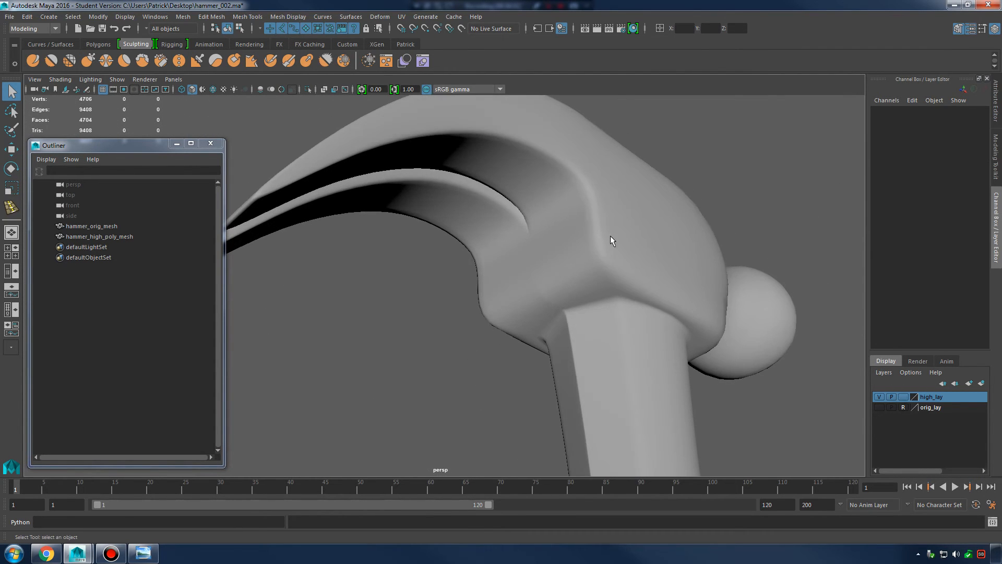
- Compare the unsmoothed and smoothed hammer head around its joint with the handle
{"action": "left_click", "coordinate": [616, 240]}
{"action": "key", "text": "1"}
{"action": "middle_click_drag", "start_coordinate": [628, 246], "coordinate": [635, 279], "text": "alt"}
{"action": "left_click_drag", "start_coordinate": [635, 279], "coordinate": [600, 351], "text": "alt"}
{"action": "key", "text": "3"}
{"action": "scroll", "coordinate": [599, 348], "scroll_direction": "down", "scroll_amount": 4}
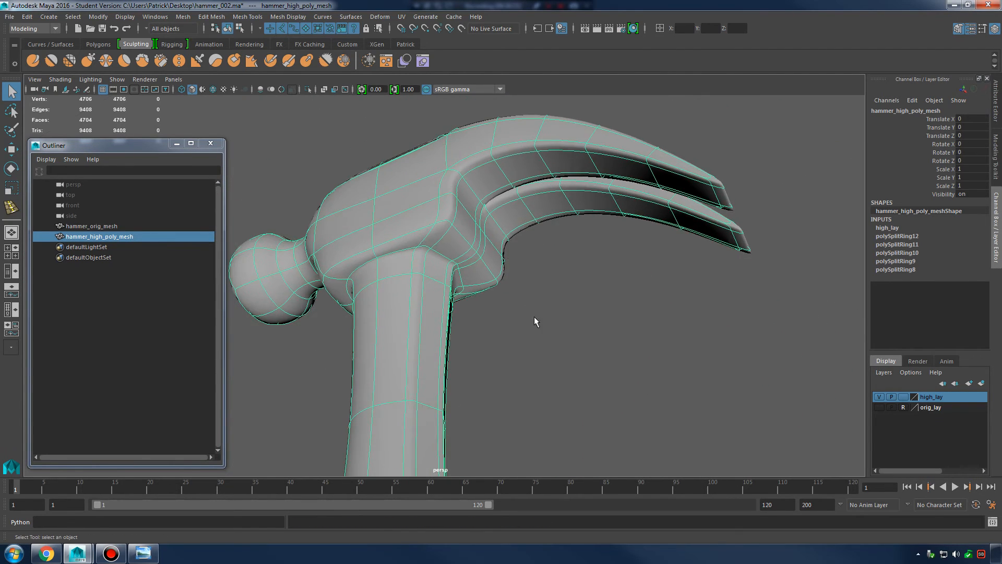
{"action": "left_click", "coordinate": [534, 317]}
{"action": "left_click_drag", "start_coordinate": [534, 317], "coordinate": [581, 341], "text": "alt"}
{"action": "scroll", "coordinate": [516, 314], "scroll_direction": "up", "scroll_amount": 4}
- In unsmoothed display, snap the extra vertex on the handle's top edge onto the neighbouring corner vertex
{"action": "left_click", "coordinate": [485, 279]}
{"action": "key", "text": "1"}
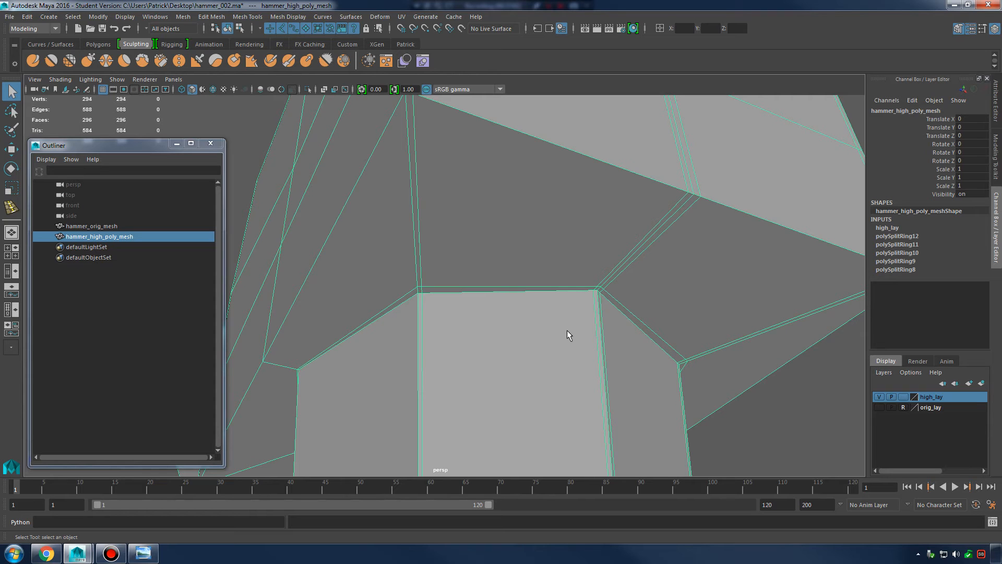
{"action": "left_click_drag", "start_coordinate": [472, 288], "coordinate": [504, 285], "text": "alt"}
{"action": "right_click_drag", "start_coordinate": [504, 288], "coordinate": [463, 293]}
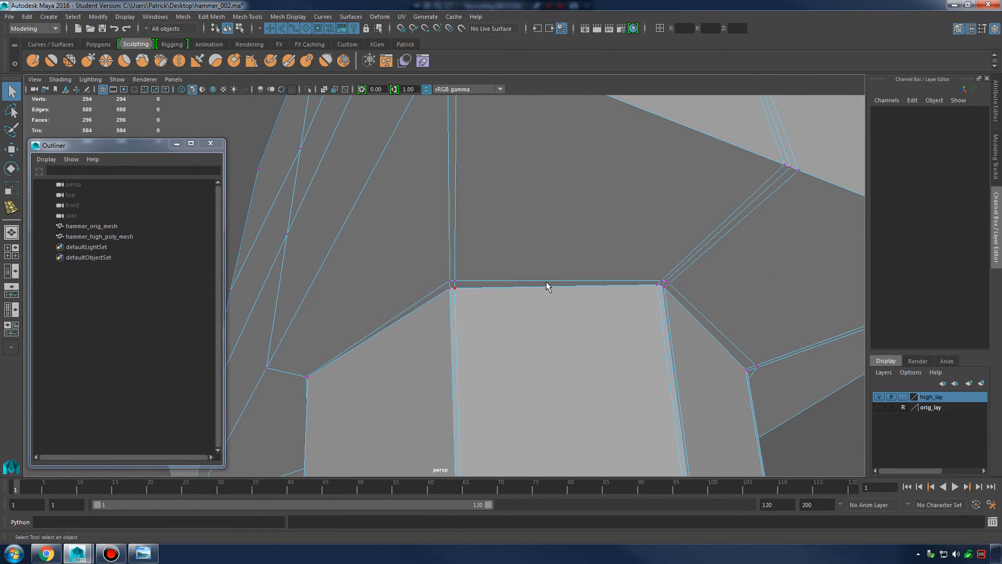
{"action": "right_click_drag", "start_coordinate": [546, 282], "coordinate": [471, 270], "text": "alt"}
{"action": "left_click", "coordinate": [453, 287]}
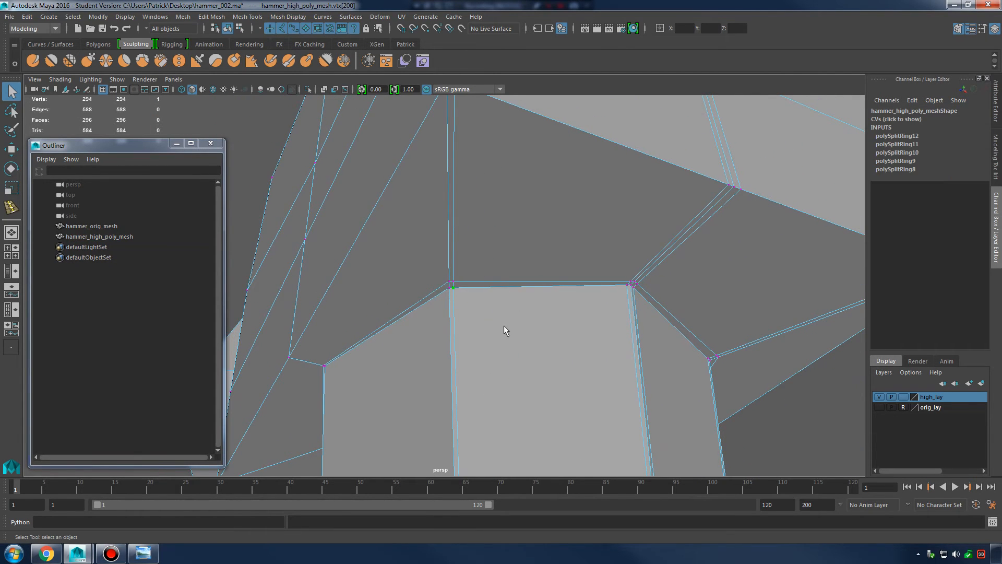
{"action": "left_click_drag", "start_coordinate": [506, 329], "coordinate": [559, 299], "text": "alt"}
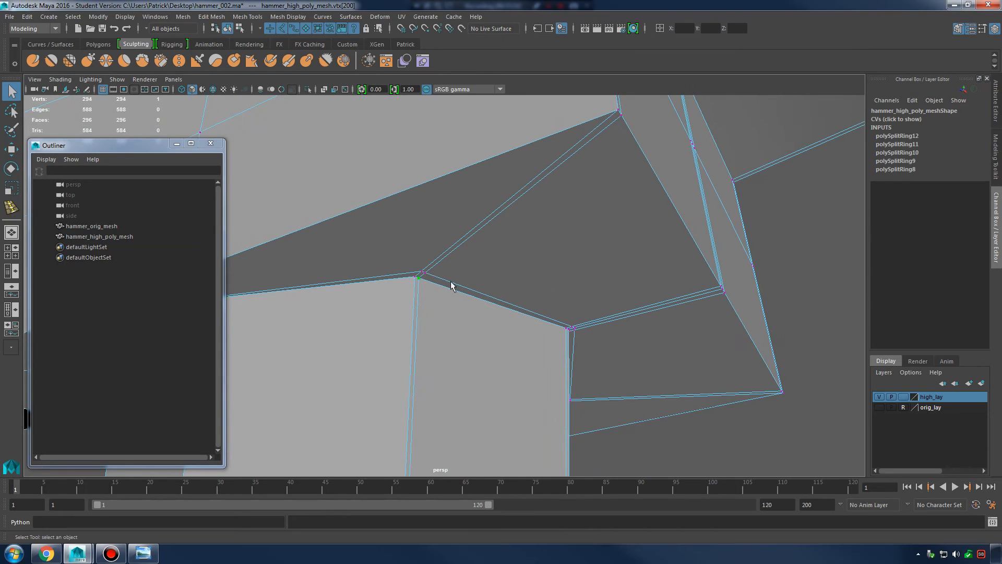
{"action": "right_click_drag", "start_coordinate": [486, 332], "coordinate": [505, 316], "text": "alt"}
{"action": "left_click_drag", "start_coordinate": [481, 337], "coordinate": [466, 283], "text": "alt"}
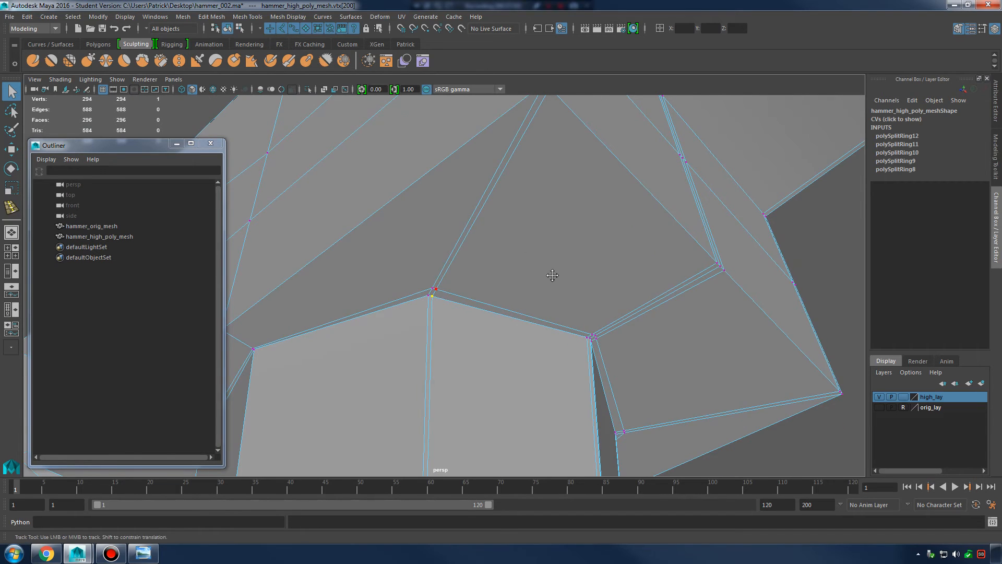
{"action": "middle_click_drag", "start_coordinate": [552, 276], "coordinate": [550, 338], "text": "alt"}
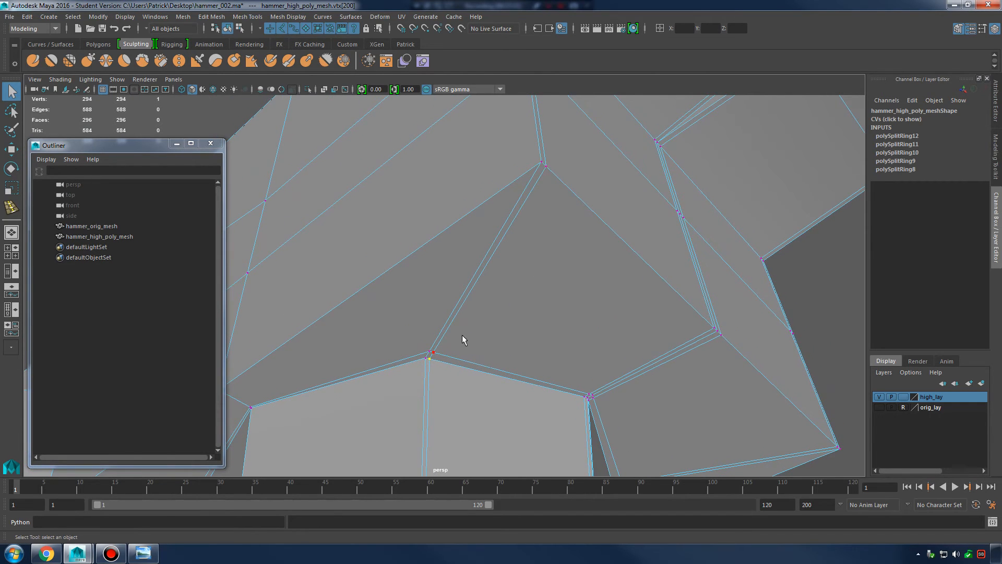
{"action": "middle_click_drag", "start_coordinate": [462, 334], "coordinate": [486, 298], "text": "alt"}
{"action": "right_click_drag", "start_coordinate": [551, 319], "coordinate": [544, 356], "text": "alt"}
{"action": "left_click_drag", "start_coordinate": [544, 355], "coordinate": [479, 302], "text": "alt"}
{"action": "middle_click_drag", "start_coordinate": [475, 205], "coordinate": [465, 253], "text": "alt"}
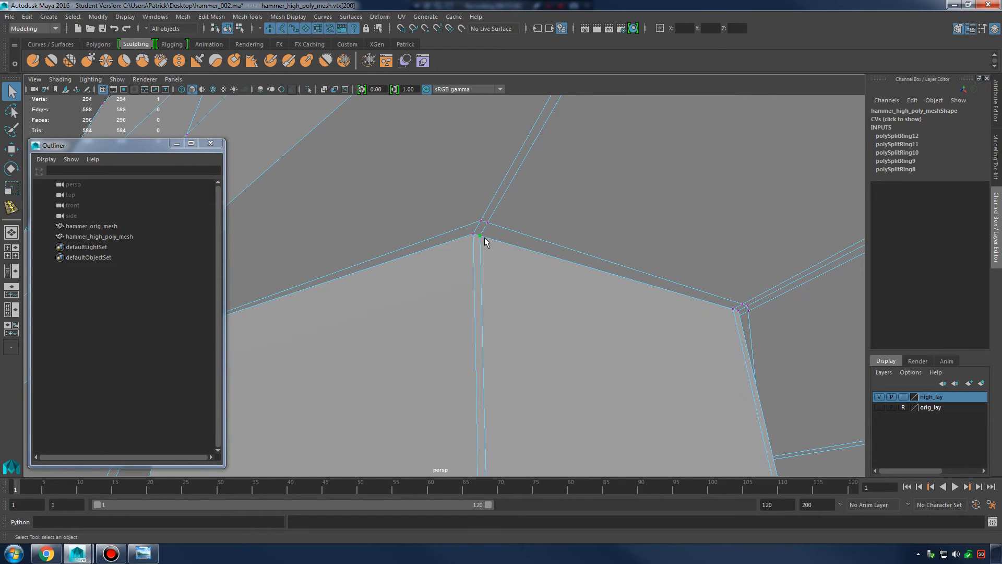
{"action": "key", "text": "w"}
{"action": "left_click_drag", "start_coordinate": [481, 238], "coordinate": [473, 237]}
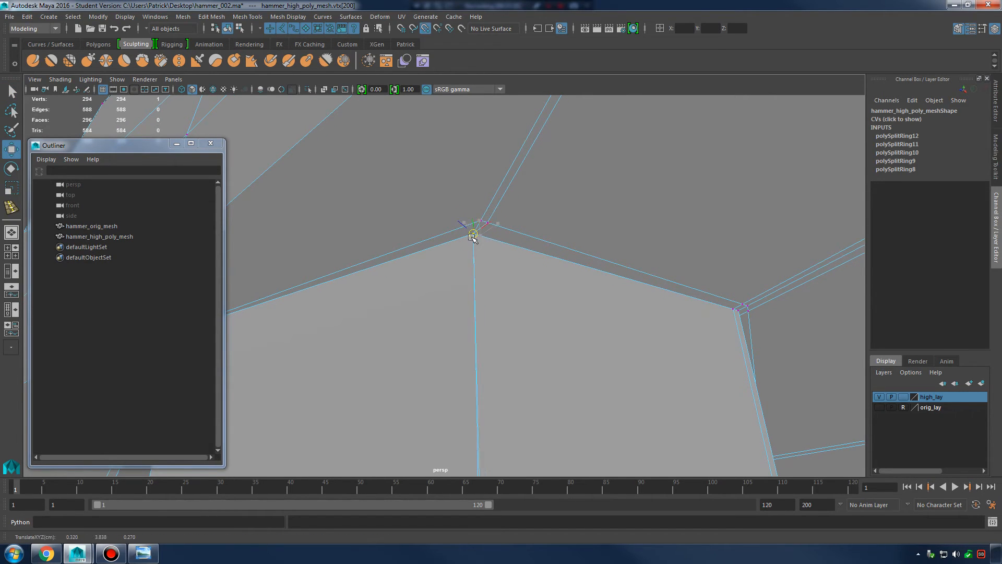
- Snap the two extra vertices on either side of another handle-top corner onto the corner vertex
{"action": "middle_click_drag", "start_coordinate": [608, 291], "coordinate": [576, 286], "text": "alt"}
{"action": "right_click_drag", "start_coordinate": [618, 282], "coordinate": [650, 290], "text": "alt"}
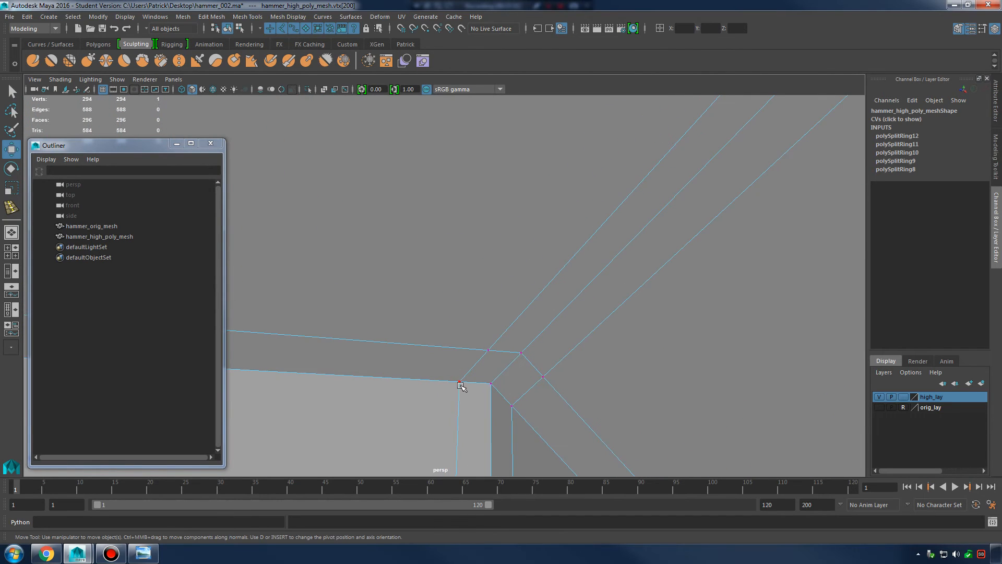
{"action": "left_click_drag", "start_coordinate": [460, 382], "coordinate": [469, 384]}
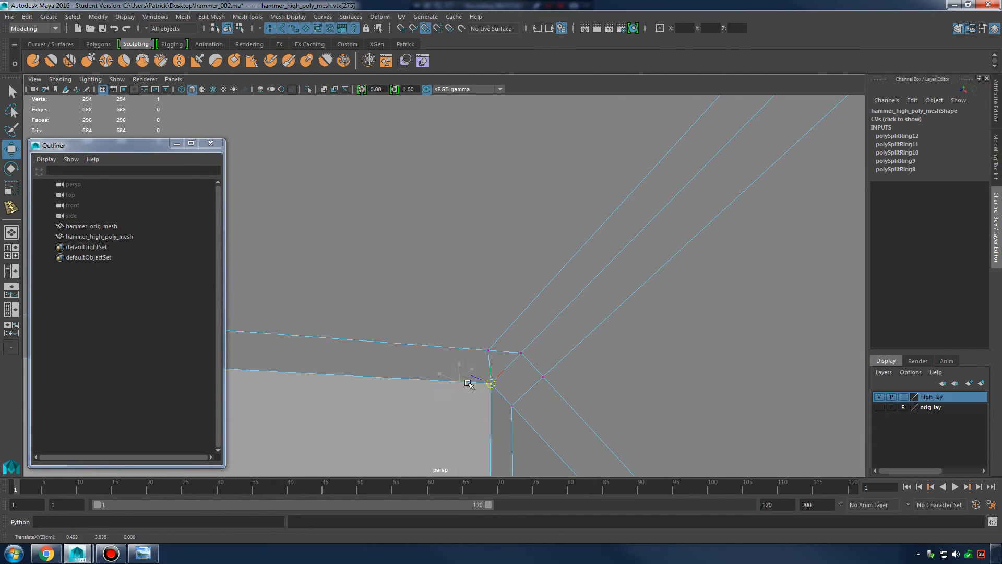
{"action": "left_click", "coordinate": [512, 407]}
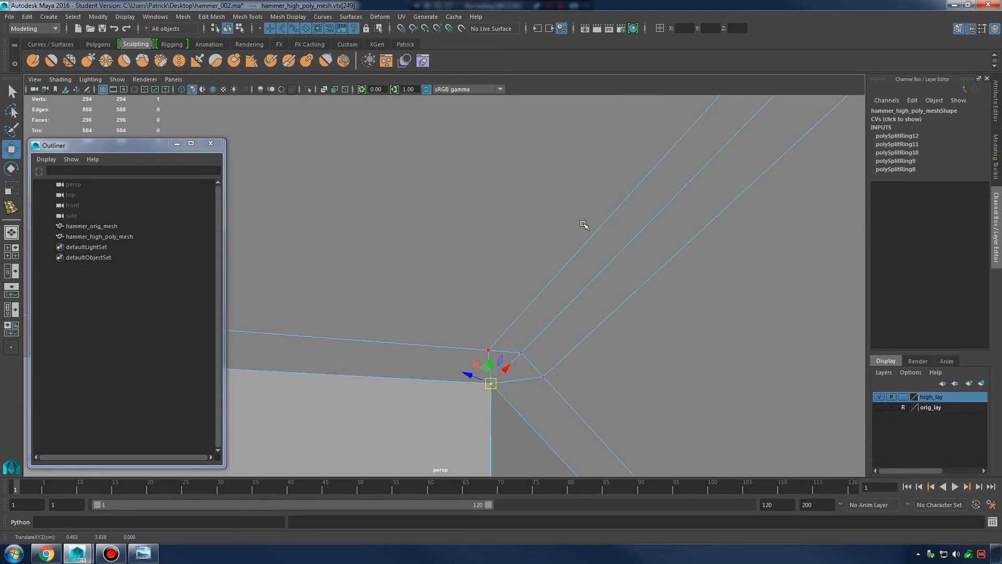
- Snap the extra vertex at the next corner of the handle's top edge onto its corner vertex
{"action": "left_click_drag", "start_coordinate": [515, 422], "coordinate": [544, 343], "text": "alt"}
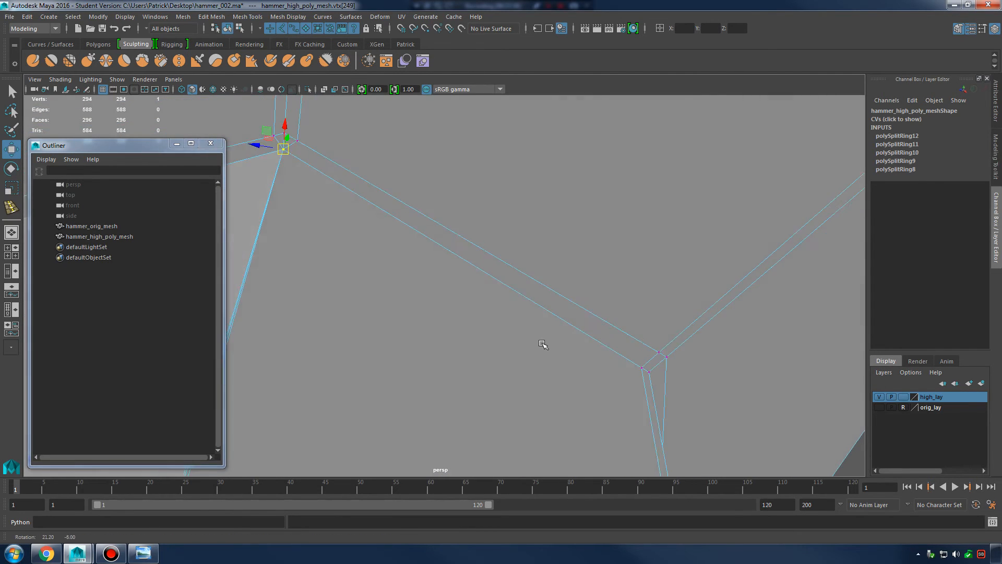
{"action": "middle_click_drag", "start_coordinate": [544, 342], "coordinate": [524, 324], "text": "alt"}
{"action": "right_click_drag", "start_coordinate": [523, 324], "coordinate": [542, 334], "text": "alt"}
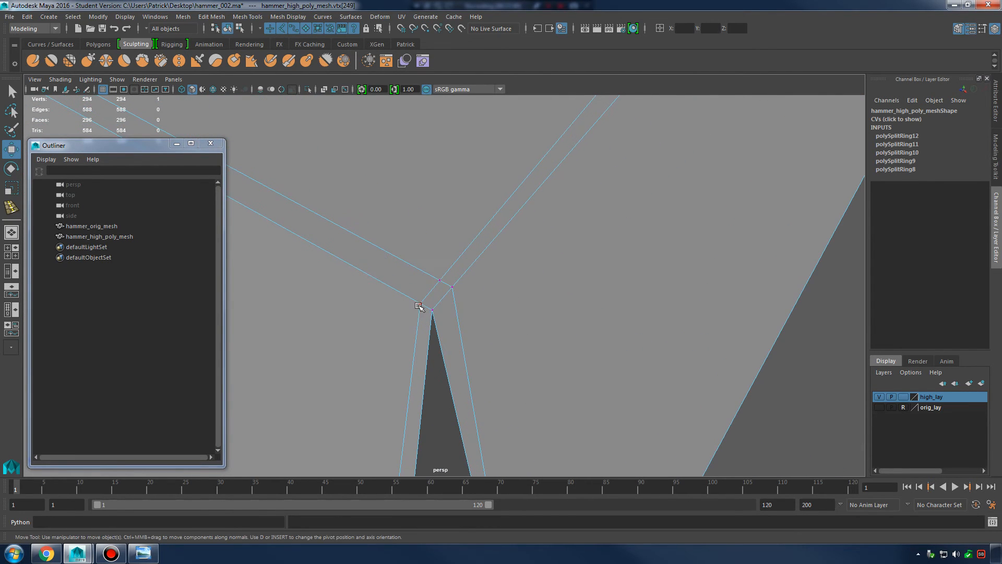
{"action": "middle_click_drag", "start_coordinate": [432, 305], "coordinate": [426, 307]}
{"action": "right_click_drag", "start_coordinate": [561, 311], "coordinate": [543, 320], "text": "alt"}
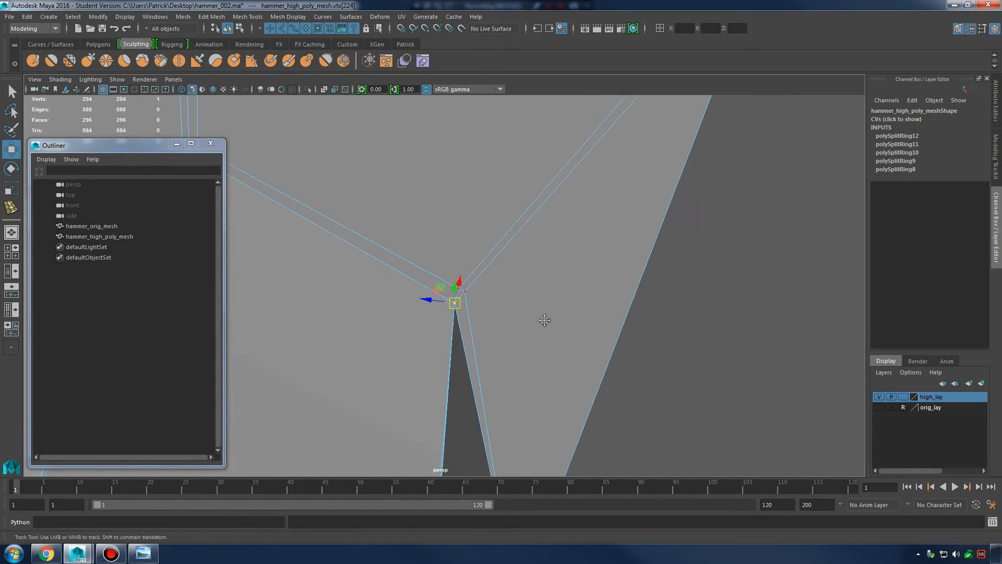
- Examine the adjusted joint between the hammer head and handle in smoothed display
{"action": "left_click_drag", "start_coordinate": [544, 320], "coordinate": [575, 320], "text": "alt"}
{"action": "right_click_drag", "start_coordinate": [575, 320], "coordinate": [537, 322], "text": "alt"}
{"action": "key", "text": "3"}
{"action": "left_click_drag", "start_coordinate": [538, 322], "coordinate": [596, 323], "text": "alt"}
{"action": "right_click_drag", "start_coordinate": [510, 252], "coordinate": [553, 234]}
{"action": "right_click_drag", "start_coordinate": [598, 308], "coordinate": [568, 311], "text": "alt"}
{"action": "left_click", "coordinate": [669, 347]}
{"action": "left_click_drag", "start_coordinate": [569, 311], "coordinate": [621, 365], "text": "alt"}
{"action": "right_click_drag", "start_coordinate": [621, 366], "coordinate": [512, 351], "text": "alt"}
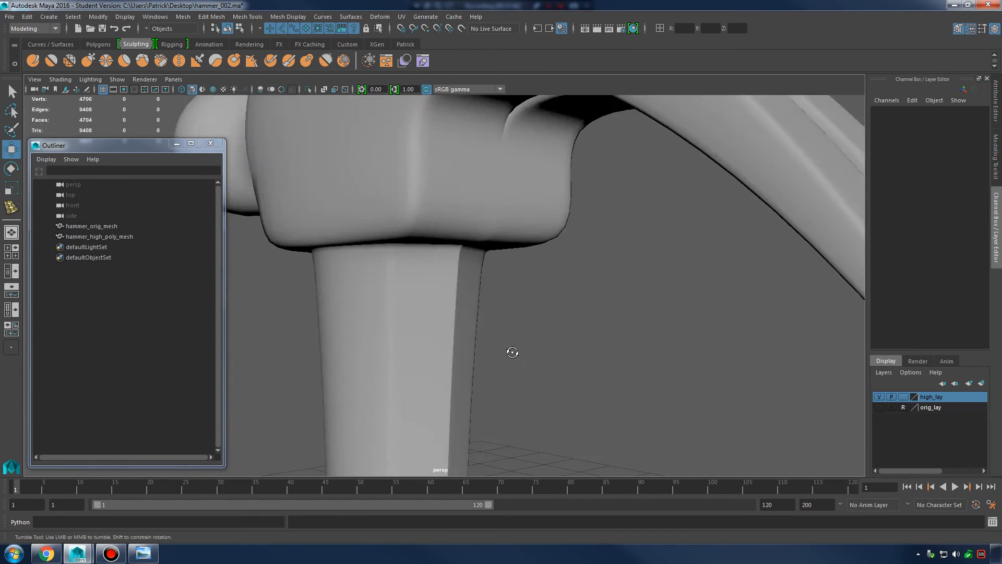
{"action": "left_click_drag", "start_coordinate": [512, 351], "coordinate": [519, 331], "text": "alt"}
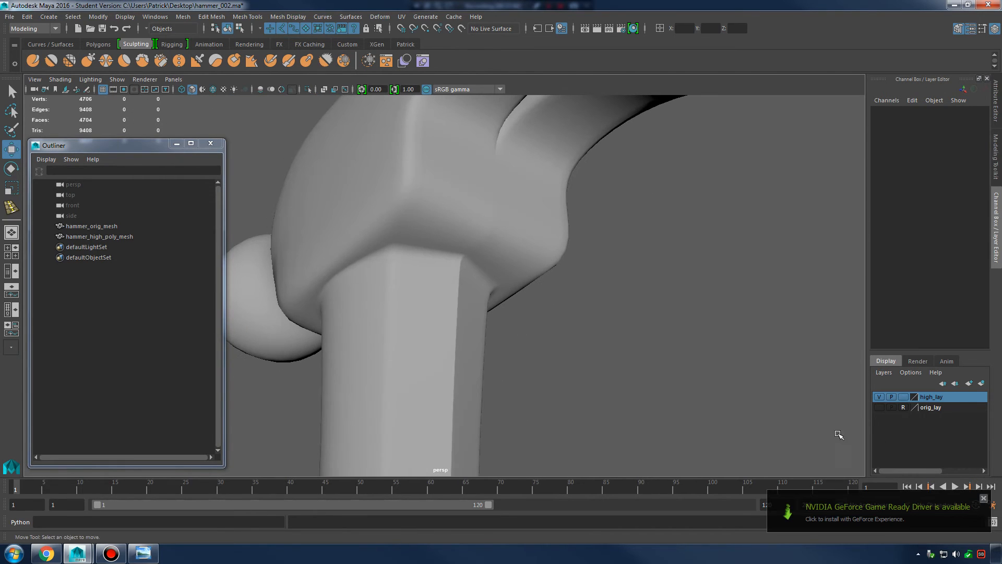
{"action": "left_click", "coordinate": [983, 498]}
{"action": "right_click_drag", "start_coordinate": [515, 267], "coordinate": [554, 264], "text": "alt"}
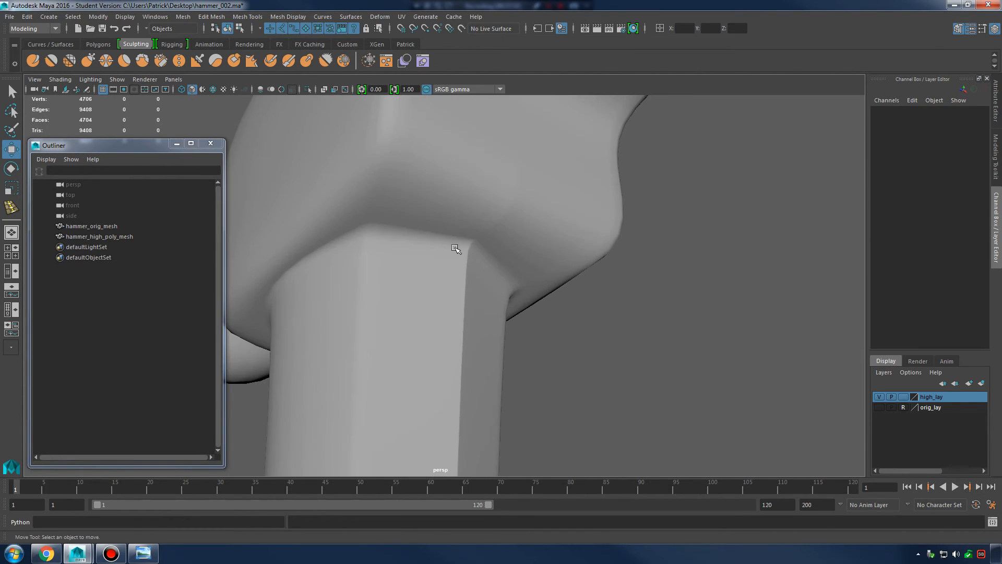
- In unsmoothed display, merge the overlapping vertices around the visible corners of the handle's top edge with a threshold of 0.0001
{"action": "left_click", "coordinate": [458, 247]}
{"action": "key", "text": "1"}
{"action": "middle_click_drag", "start_coordinate": [431, 258], "coordinate": [443, 271], "text": "alt"}
{"action": "right_click_drag", "start_coordinate": [484, 278], "coordinate": [426, 230], "text": "alt"}
{"action": "left_click_drag", "start_coordinate": [493, 250], "coordinate": [451, 235], "text": "alt"}
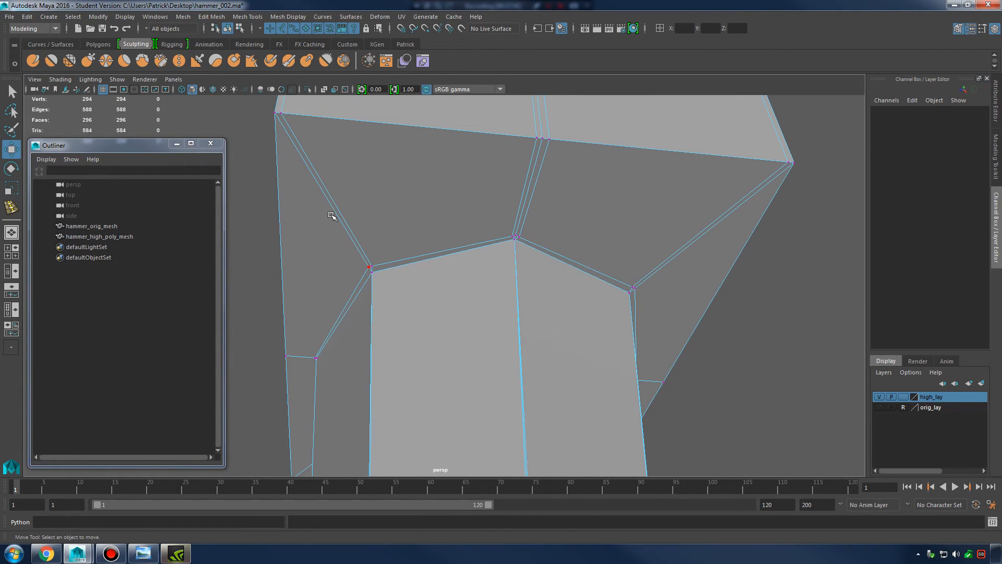
{"action": "left_click_drag", "start_coordinate": [332, 216], "coordinate": [659, 351]}
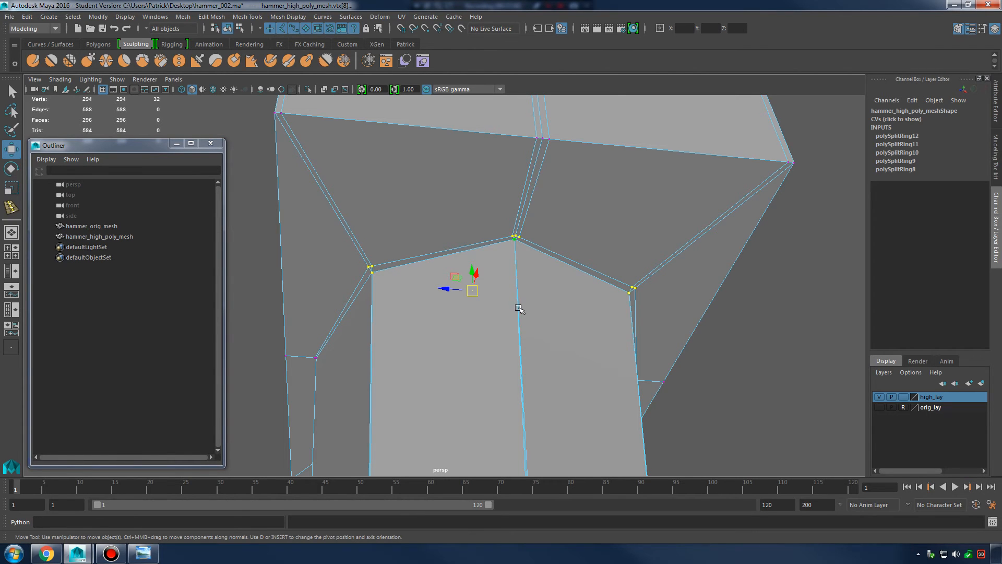
{"action": "left_click_drag", "start_coordinate": [519, 308], "coordinate": [421, 272], "text": "alt"}
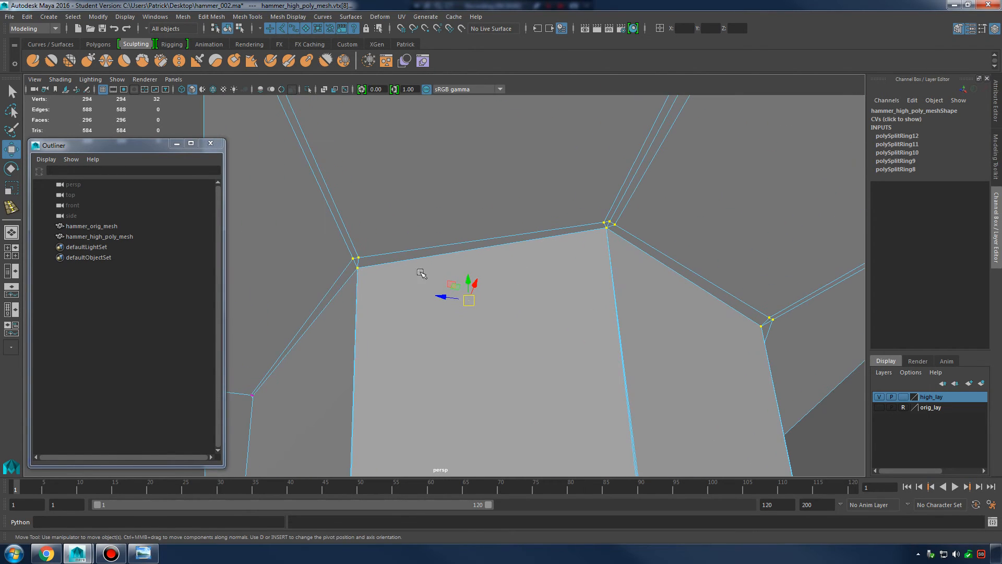
{"action": "right_click_drag", "start_coordinate": [552, 230], "coordinate": [636, 179], "text": "shift"}
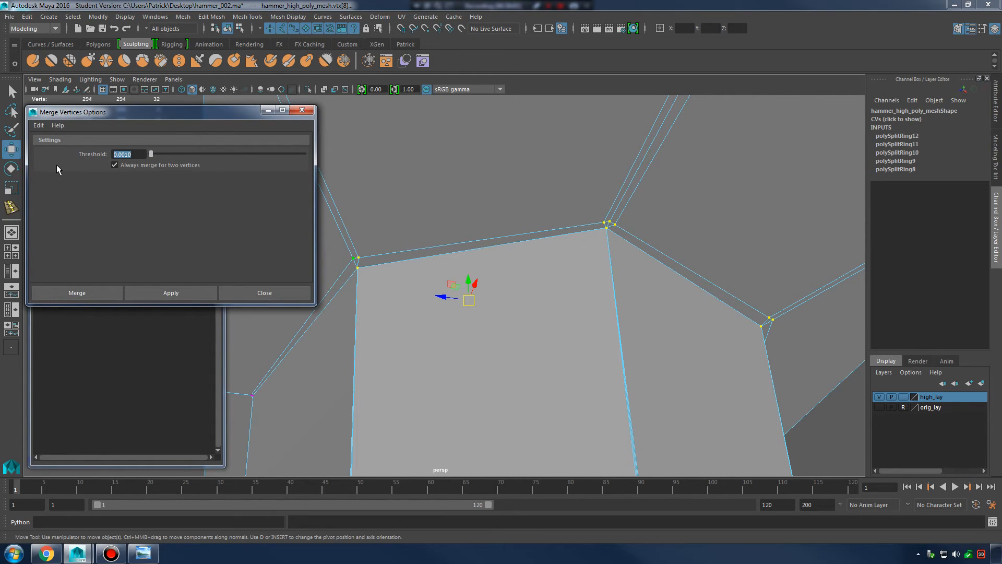
{"action": "type", "text": ".0001"}
{"action": "key", "text": "Return"}
{"action": "left_click", "coordinate": [161, 293]}
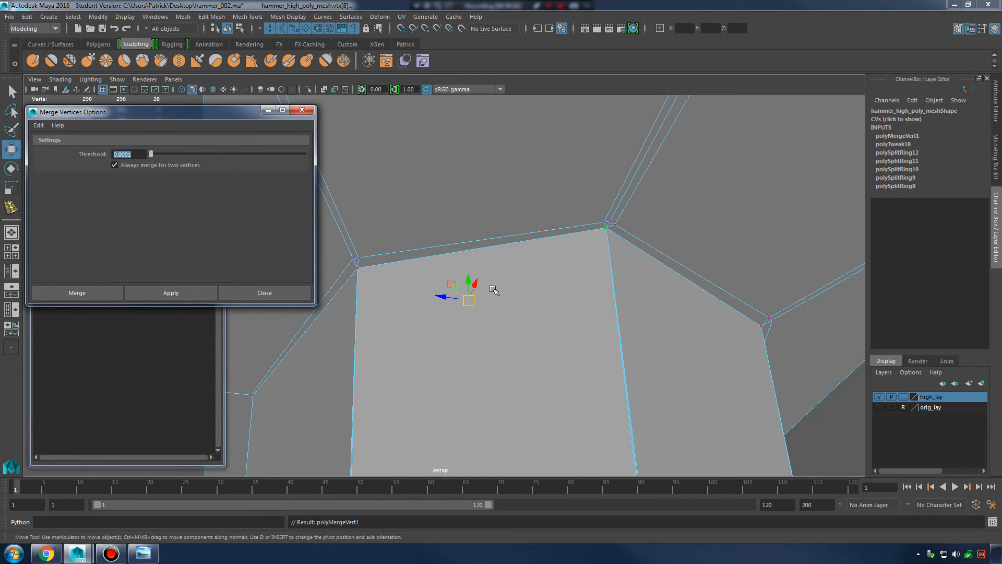
- Try to move the single vertex at the handle's top corner sideways to test the merge
{"action": "left_click", "coordinate": [360, 267]}
{"action": "key", "text": "f"}
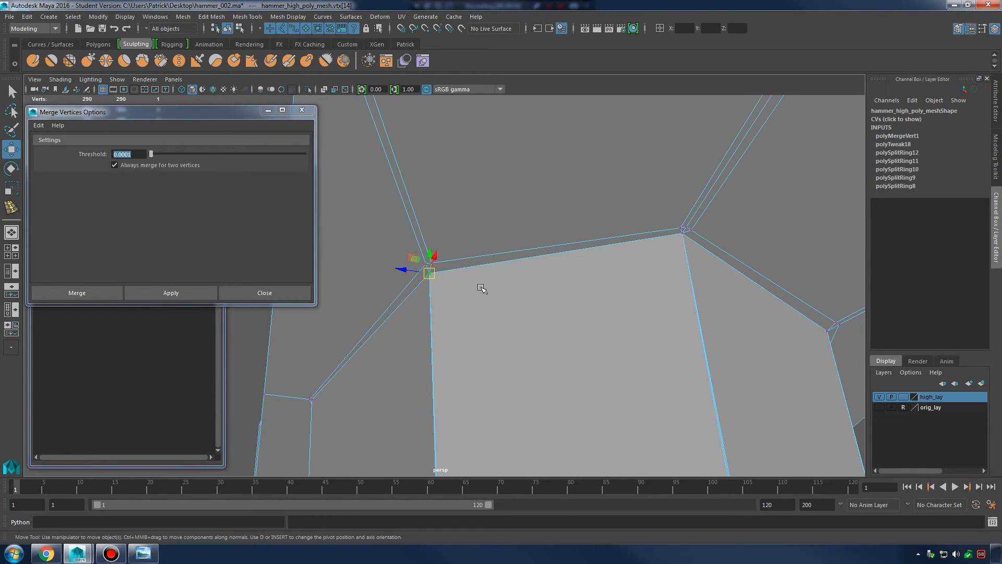
{"action": "key", "text": "q"}
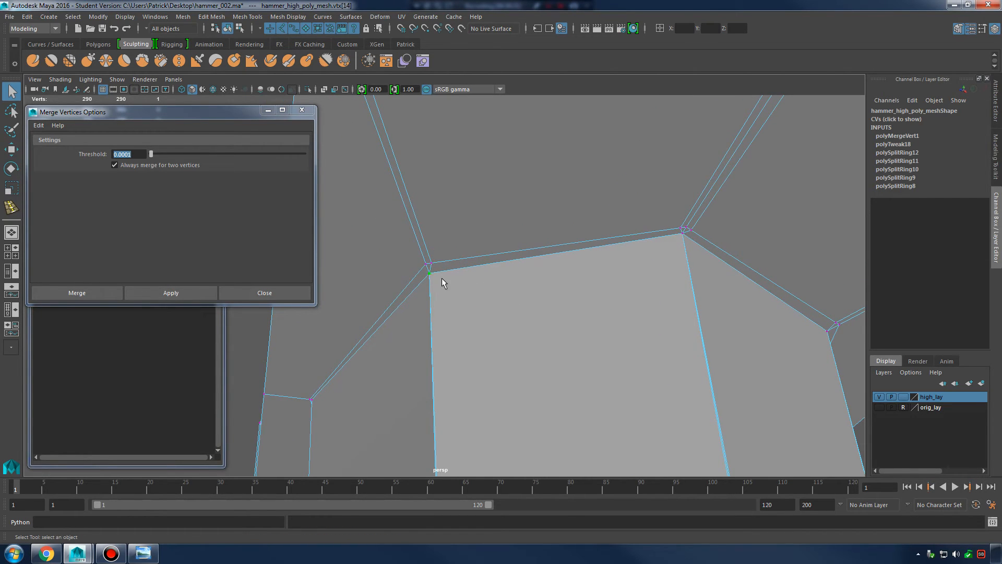
{"action": "key", "text": "w"}
{"action": "left_click_drag", "start_coordinate": [404, 270], "coordinate": [454, 285]}
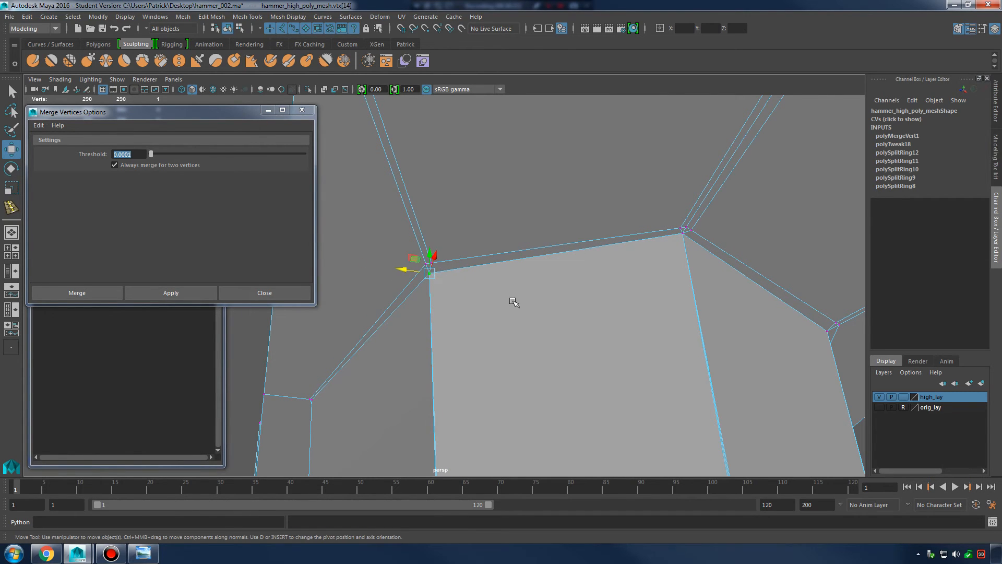
- Examine the merged head-handle joint and the upper handle in smoothed display
{"action": "left_click_drag", "start_coordinate": [633, 264], "coordinate": [595, 296], "text": "alt"}
{"action": "key", "text": "3"}
{"action": "right_click_drag", "start_coordinate": [533, 253], "coordinate": [606, 236]}
{"action": "left_click", "coordinate": [651, 284]}
{"action": "left_click", "coordinate": [501, 312]}
{"action": "left_click_drag", "start_coordinate": [546, 340], "coordinate": [530, 287], "text": "alt"}
{"action": "right_click_drag", "start_coordinate": [530, 287], "coordinate": [407, 308], "text": "alt"}
{"action": "left_click_drag", "start_coordinate": [469, 313], "coordinate": [512, 282], "text": "alt"}
{"action": "right_click_drag", "start_coordinate": [512, 282], "coordinate": [562, 318], "text": "alt"}
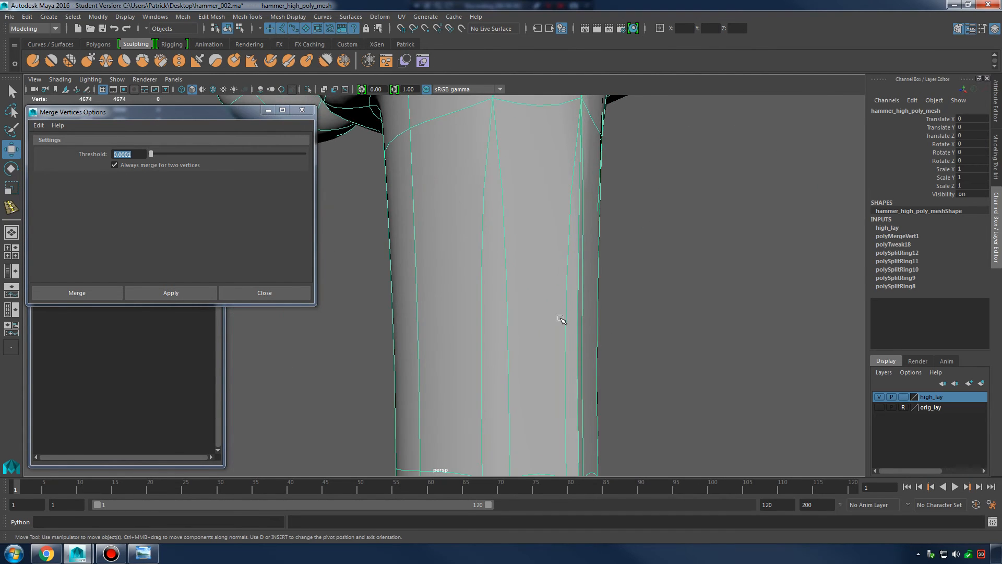
- In unsmoothed display, follow the handle's lengthwise edges from the joint down to the base
{"action": "key", "text": "1"}
{"action": "middle_click_drag", "start_coordinate": [526, 251], "coordinate": [512, 319], "text": "alt"}
{"action": "middle_click_drag", "start_coordinate": [562, 385], "coordinate": [533, 219], "text": "alt"}
{"action": "right_click_drag", "start_coordinate": [444, 292], "coordinate": [371, 299], "text": "alt"}
{"action": "left_click_drag", "start_coordinate": [371, 300], "coordinate": [504, 293], "text": "alt"}
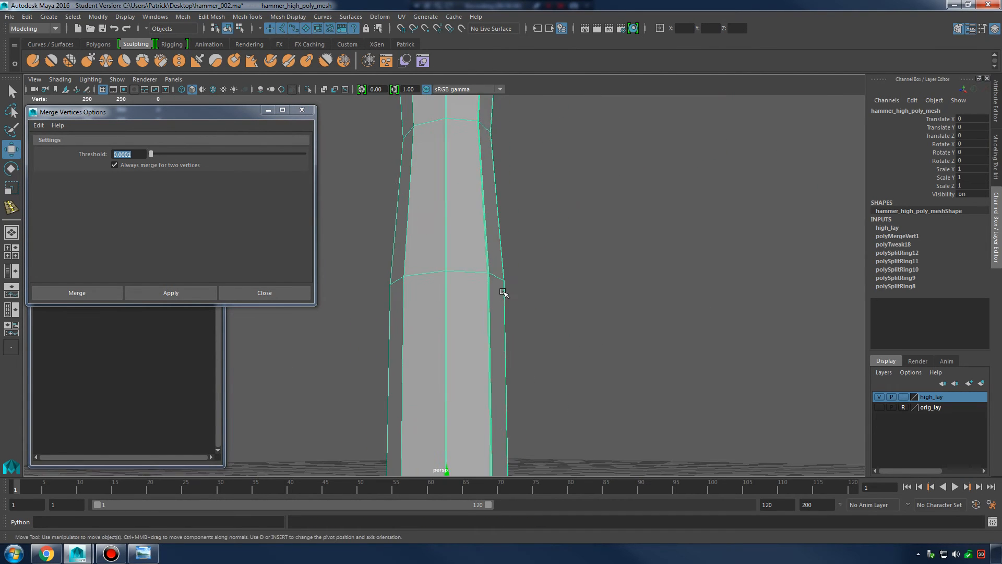
{"action": "middle_click_drag", "start_coordinate": [459, 418], "coordinate": [459, 282], "text": "alt"}
{"action": "middle_click_drag", "start_coordinate": [540, 379], "coordinate": [541, 208], "text": "alt"}
{"action": "middle_click_drag", "start_coordinate": [537, 264], "coordinate": [522, 105], "text": "alt"}
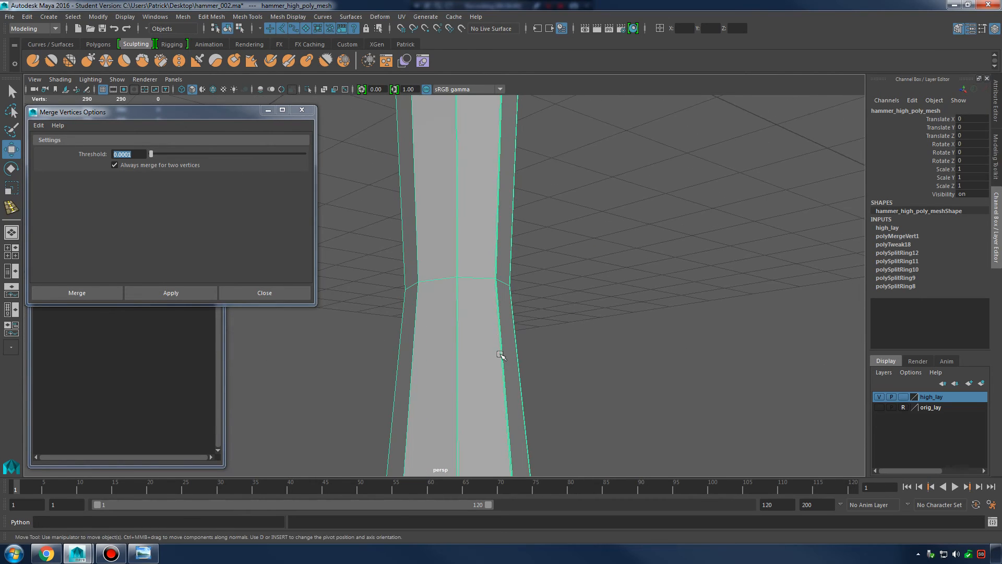
{"action": "middle_click_drag", "start_coordinate": [501, 360], "coordinate": [512, 177], "text": "alt"}
{"action": "middle_click_drag", "start_coordinate": [515, 309], "coordinate": [517, 225], "text": "alt"}
{"action": "right_click_drag", "start_coordinate": [554, 277], "coordinate": [609, 288], "text": "alt"}
{"action": "left_click_drag", "start_coordinate": [609, 288], "coordinate": [577, 277], "text": "alt"}
{"action": "right_click_drag", "start_coordinate": [578, 277], "coordinate": [582, 289], "text": "alt"}
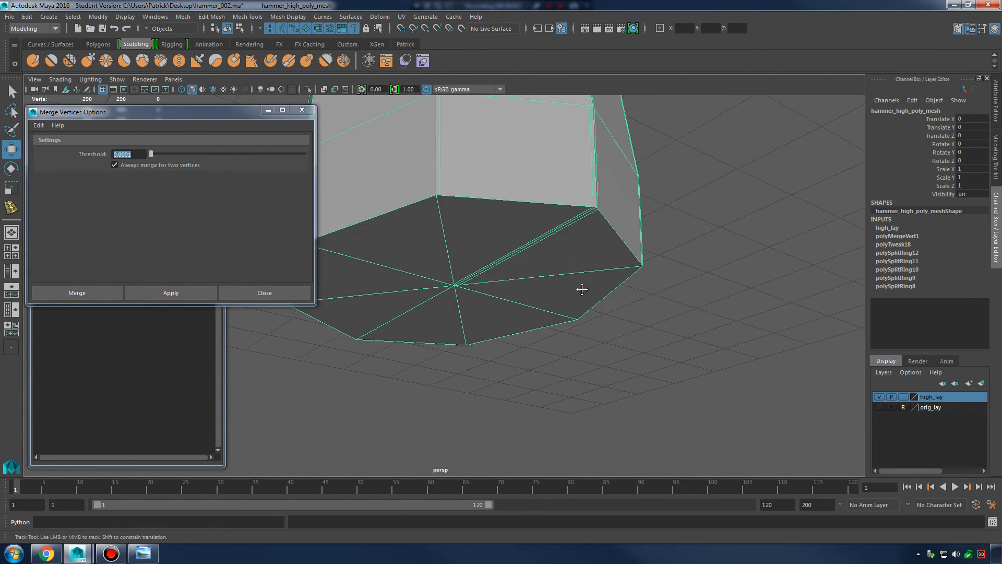
- Select the extra lengthwise edge loops beside the handle's corner edges, and minimise the merge options and Outliner windows
{"action": "left_click_drag", "start_coordinate": [582, 289], "coordinate": [586, 314], "text": "alt"}
{"action": "right_click_drag", "start_coordinate": [502, 224], "coordinate": [501, 195]}
{"action": "left_click", "coordinate": [485, 219]}
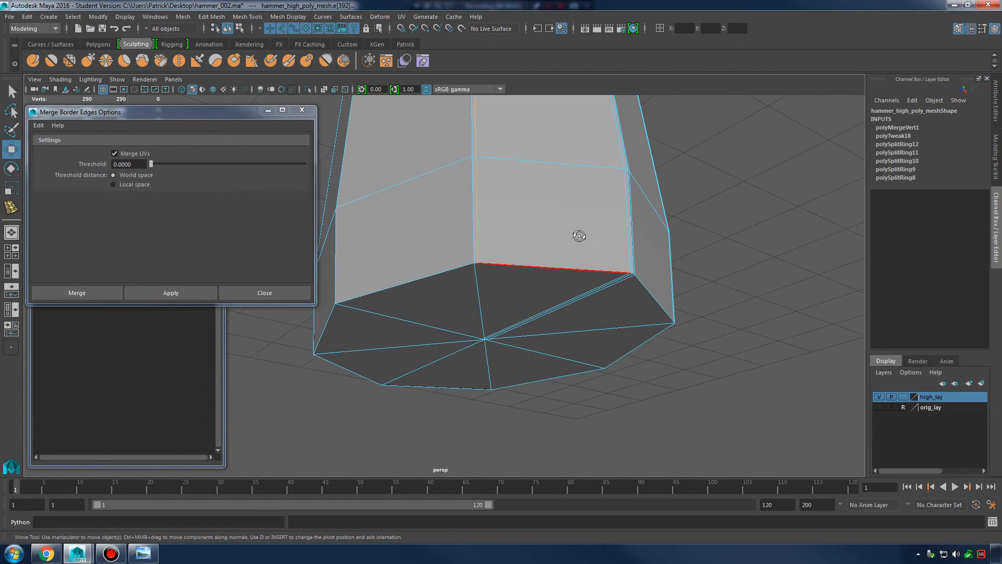
{"action": "left_click_drag", "start_coordinate": [579, 236], "coordinate": [517, 272], "text": "alt"}
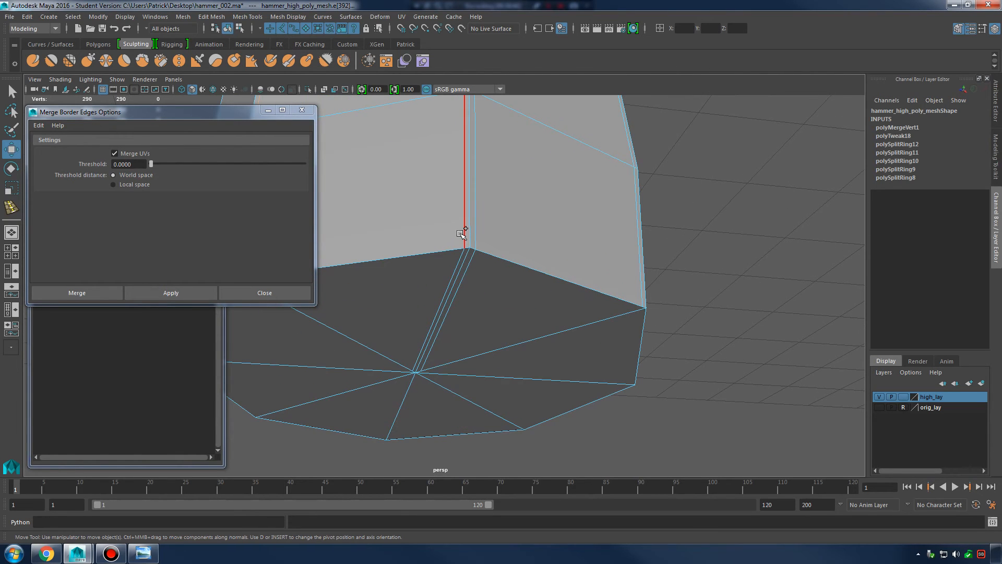
{"action": "left_click_drag", "start_coordinate": [475, 238], "coordinate": [370, 255], "text": "alt"}
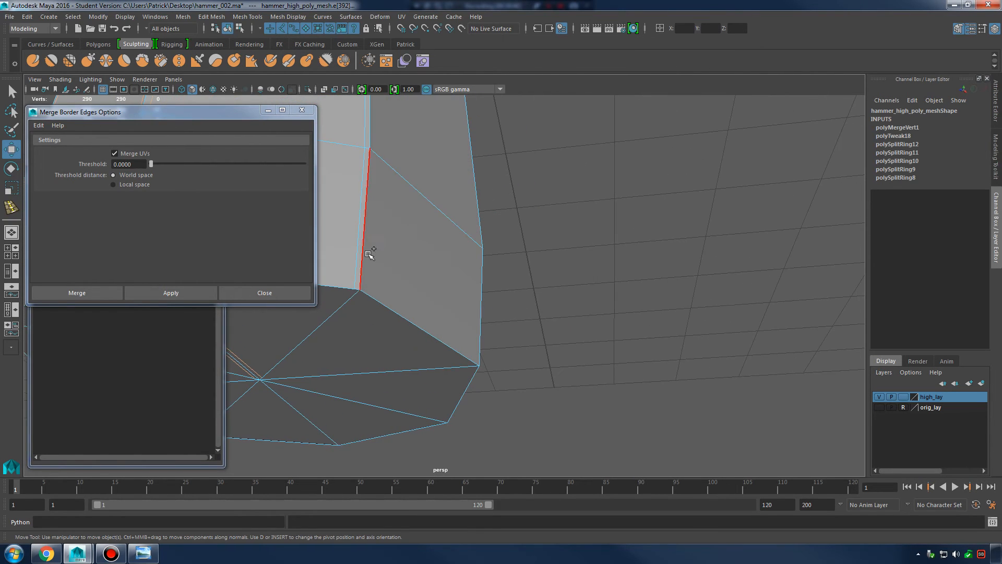
{"action": "left_click", "coordinate": [270, 110]}
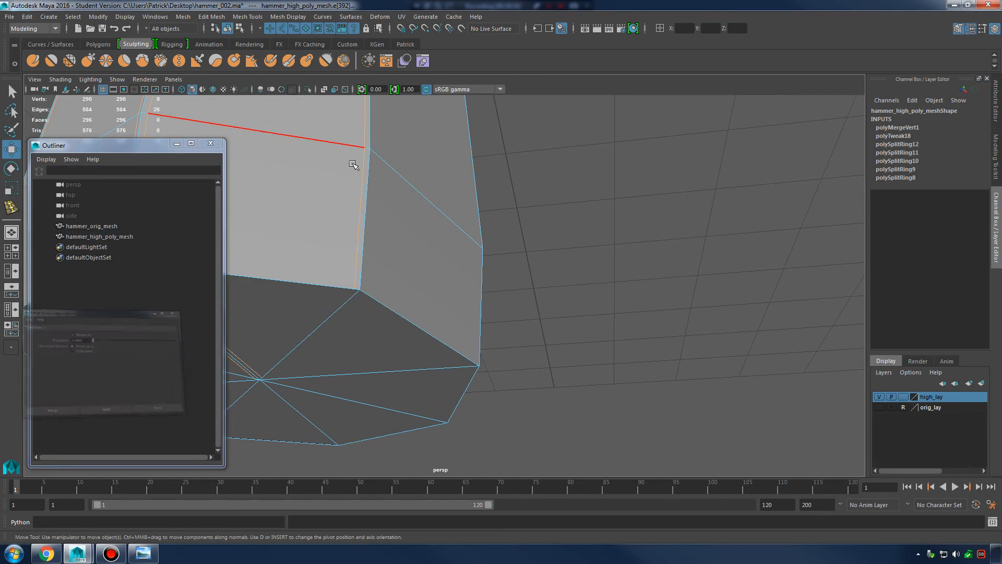
{"action": "middle_click_drag", "start_coordinate": [512, 154], "coordinate": [633, 361], "text": "alt"}
{"action": "left_click", "coordinate": [190, 146]}
{"action": "right_click_drag", "start_coordinate": [543, 235], "coordinate": [454, 210], "text": "alt"}
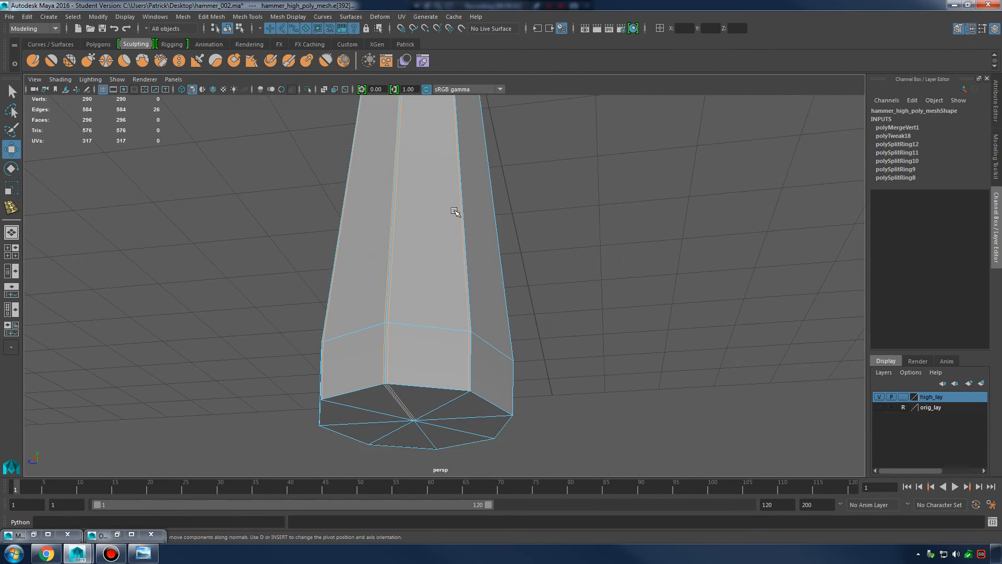
- Trace the selected edge loops up the handle to the hammer head, checking them in wireframe display
{"action": "middle_click_drag", "start_coordinate": [483, 141], "coordinate": [554, 498], "text": "alt"}
{"action": "middle_click_drag", "start_coordinate": [543, 197], "coordinate": [547, 384], "text": "alt"}
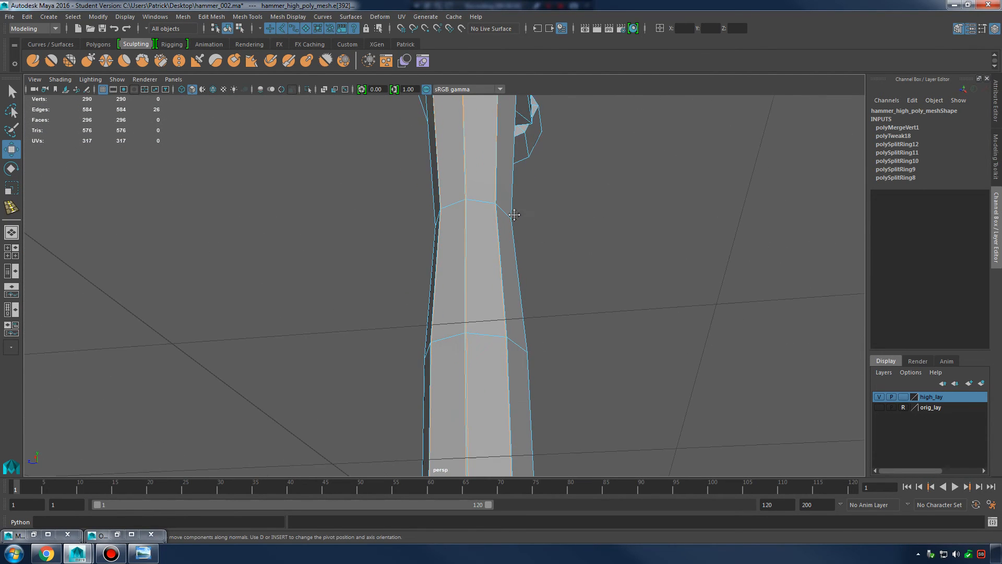
{"action": "middle_click_drag", "start_coordinate": [564, 162], "coordinate": [600, 359], "text": "alt"}
{"action": "right_click_drag", "start_coordinate": [627, 335], "coordinate": [894, 317], "text": "alt"}
{"action": "middle_click_drag", "start_coordinate": [645, 293], "coordinate": [625, 309], "text": "alt"}
{"action": "key", "text": "4"}
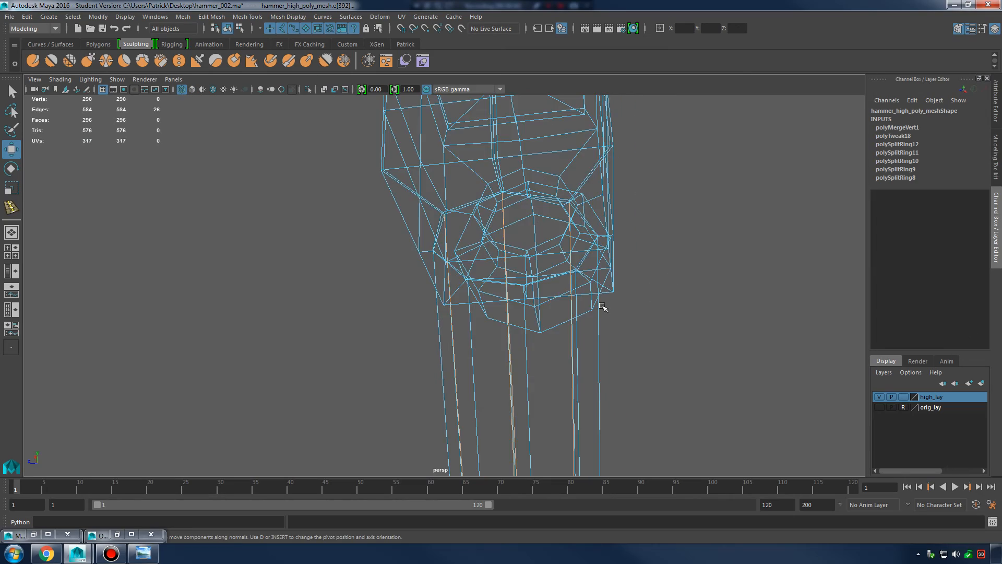
{"action": "left_click_drag", "start_coordinate": [541, 306], "coordinate": [617, 308], "text": "alt"}
{"action": "middle_click_drag", "start_coordinate": [527, 297], "coordinate": [700, 366], "text": "alt"}
{"action": "right_click_drag", "start_coordinate": [616, 313], "coordinate": [427, 279], "text": "alt"}
{"action": "middle_click_drag", "start_coordinate": [426, 278], "coordinate": [567, 318], "text": "alt"}
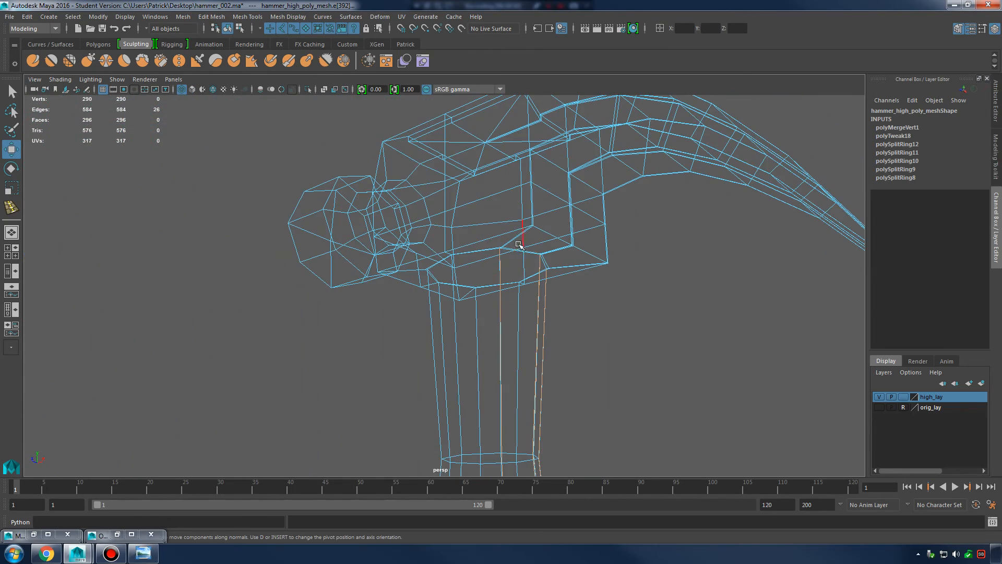
{"action": "middle_click_drag", "start_coordinate": [533, 273], "coordinate": [510, 308], "text": "alt"}
{"action": "right_click_drag", "start_coordinate": [510, 309], "coordinate": [763, 331], "text": "alt"}
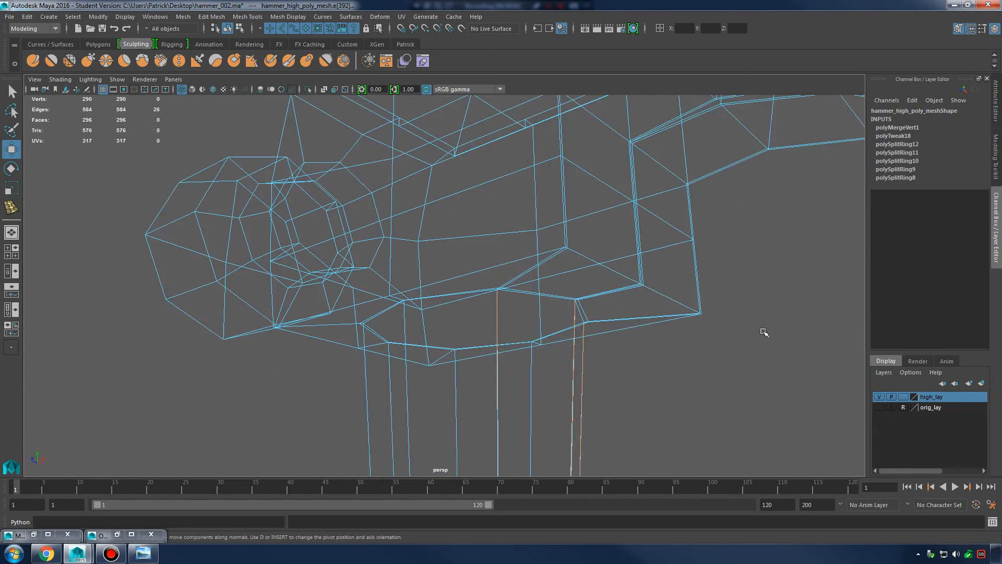
{"action": "middle_click_drag", "start_coordinate": [604, 329], "coordinate": [601, 332], "text": "alt"}
{"action": "right_click_drag", "start_coordinate": [568, 329], "coordinate": [461, 324], "text": "alt"}
{"action": "middle_click_drag", "start_coordinate": [590, 433], "coordinate": [594, 273], "text": "alt"}
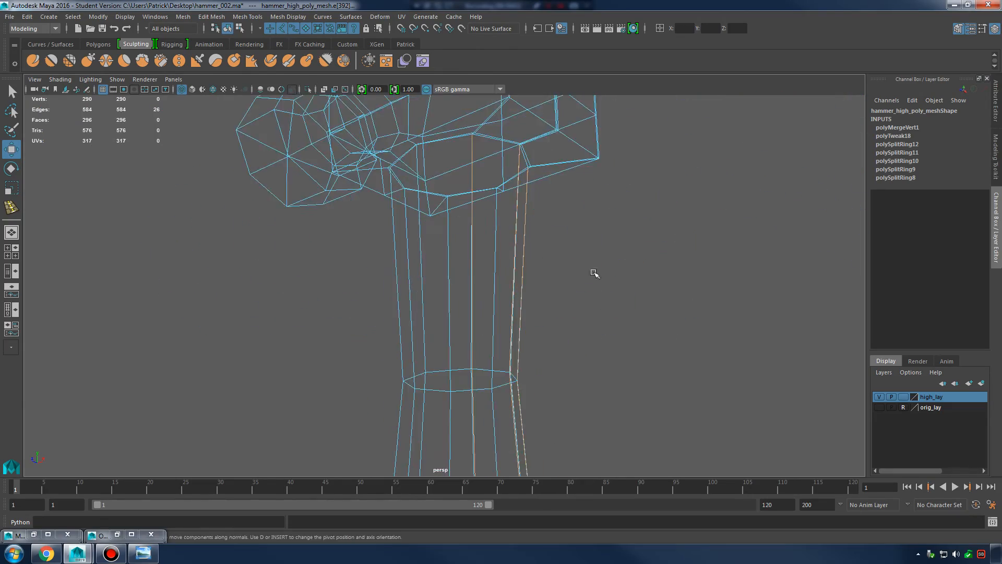
{"action": "right_click_drag", "start_coordinate": [593, 273], "coordinate": [322, 315], "text": "alt"}
{"action": "middle_click_drag", "start_coordinate": [553, 381], "coordinate": [543, 287], "text": "alt"}
{"action": "left_click_drag", "start_coordinate": [543, 287], "coordinate": [543, 295], "text": "alt"}
{"action": "middle_click_drag", "start_coordinate": [544, 296], "coordinate": [522, 387], "text": "alt"}
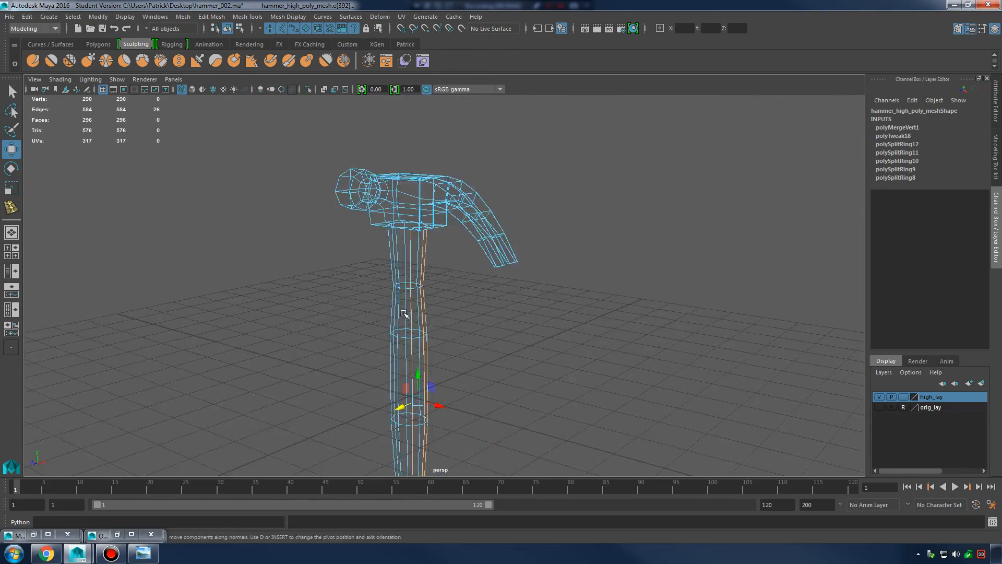
{"action": "right_click_drag", "start_coordinate": [405, 313], "coordinate": [616, 320], "text": "alt"}
{"action": "left_click_drag", "start_coordinate": [522, 313], "coordinate": [443, 252], "text": "alt"}
{"action": "middle_click_drag", "start_coordinate": [444, 252], "coordinate": [515, 323], "text": "alt"}
{"action": "right_click_drag", "start_coordinate": [580, 329], "coordinate": [730, 334], "text": "alt"}
- In shaded display, delete the selected handle edge loops with their vertices and show the mesh smoothed
{"action": "key", "text": "5"}
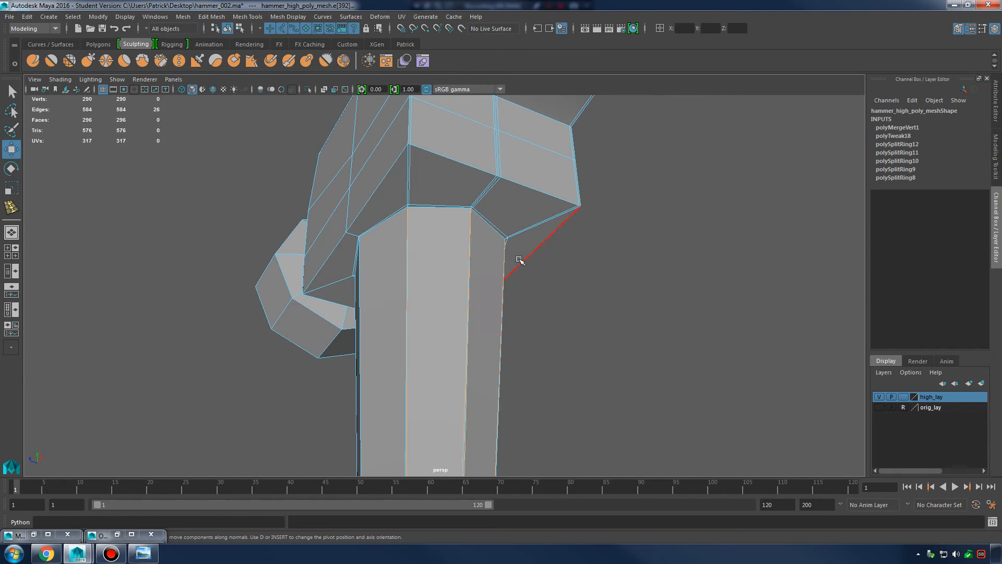
{"action": "right_click", "coordinate": [469, 241], "text": "shift"}
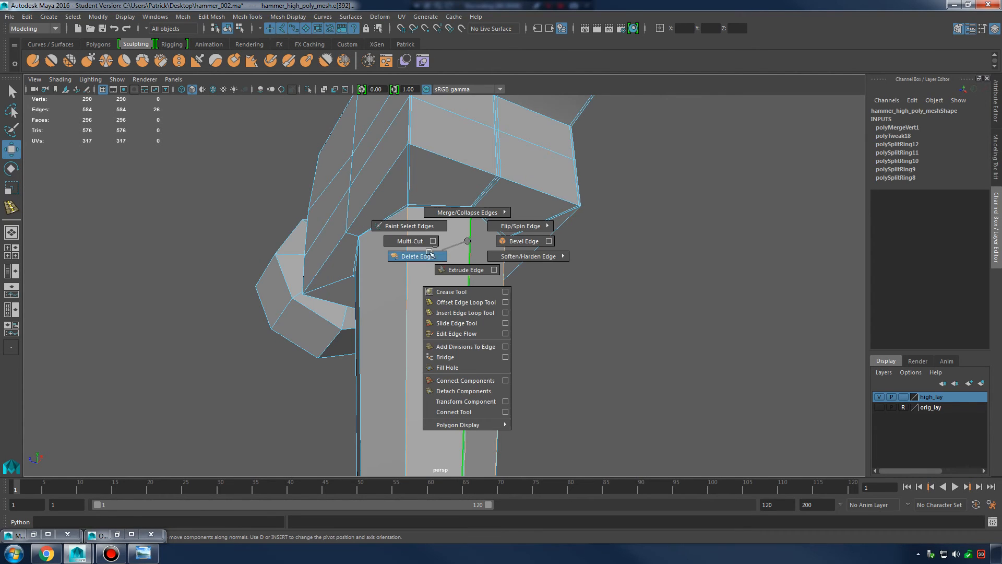
{"action": "right_click_drag", "start_coordinate": [431, 254], "coordinate": [515, 213], "text": "shift"}
{"action": "key", "text": "3"}
{"action": "left_click", "coordinate": [644, 266]}
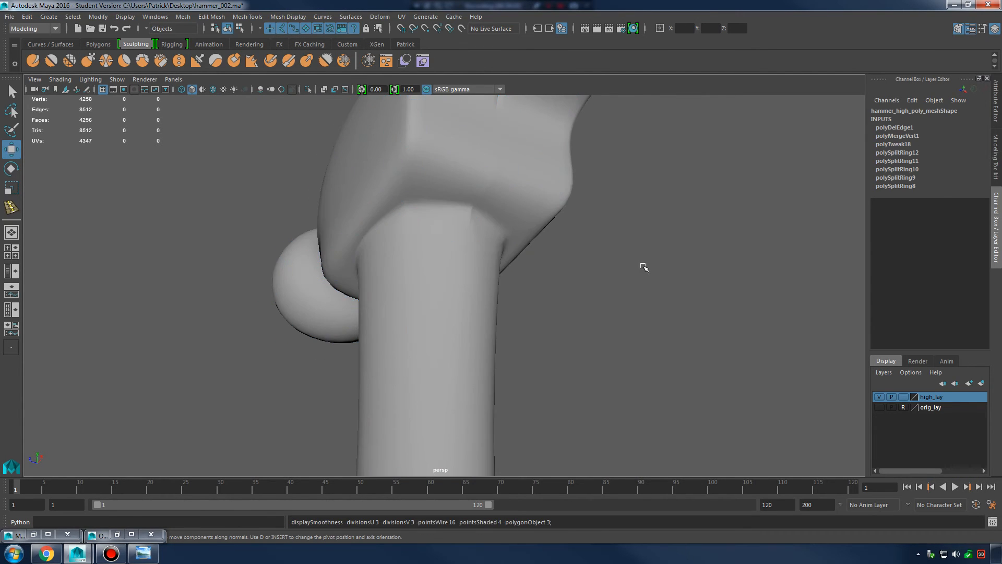
- Examine the smoothed handle, claw and head-handle joint from several angles
{"action": "left_click_drag", "start_coordinate": [644, 266], "coordinate": [656, 353], "text": "alt"}
{"action": "right_click_drag", "start_coordinate": [655, 354], "coordinate": [432, 338], "text": "alt"}
{"action": "left_click_drag", "start_coordinate": [432, 338], "coordinate": [465, 357], "text": "alt"}
{"action": "right_click_drag", "start_coordinate": [465, 358], "coordinate": [323, 350], "text": "alt"}
{"action": "middle_click_drag", "start_coordinate": [522, 410], "coordinate": [564, 264], "text": "alt"}
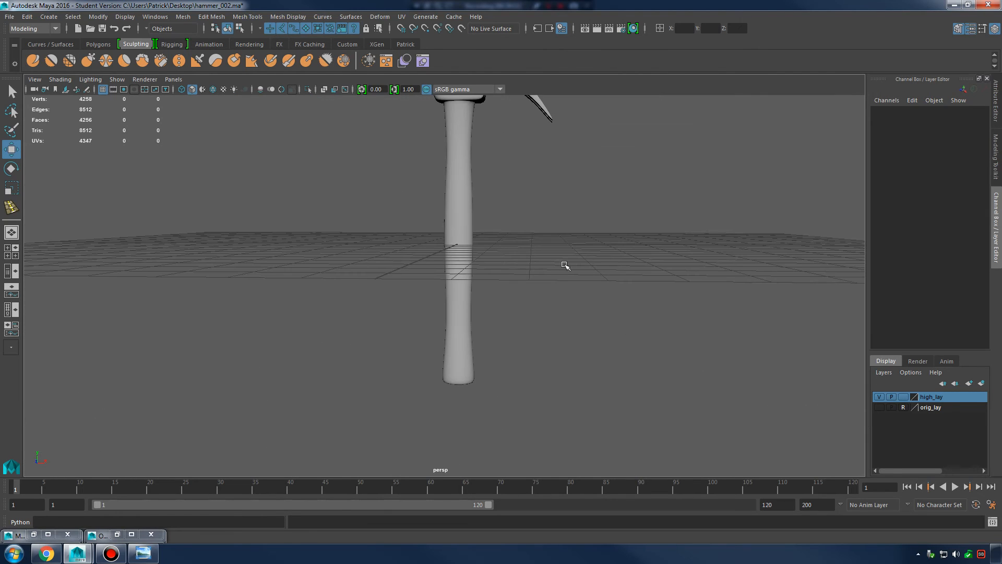
{"action": "middle_click_drag", "start_coordinate": [460, 156], "coordinate": [450, 273], "text": "alt"}
{"action": "right_click_drag", "start_coordinate": [450, 273], "coordinate": [647, 267], "text": "alt"}
{"action": "left_click_drag", "start_coordinate": [647, 267], "coordinate": [610, 259], "text": "alt"}
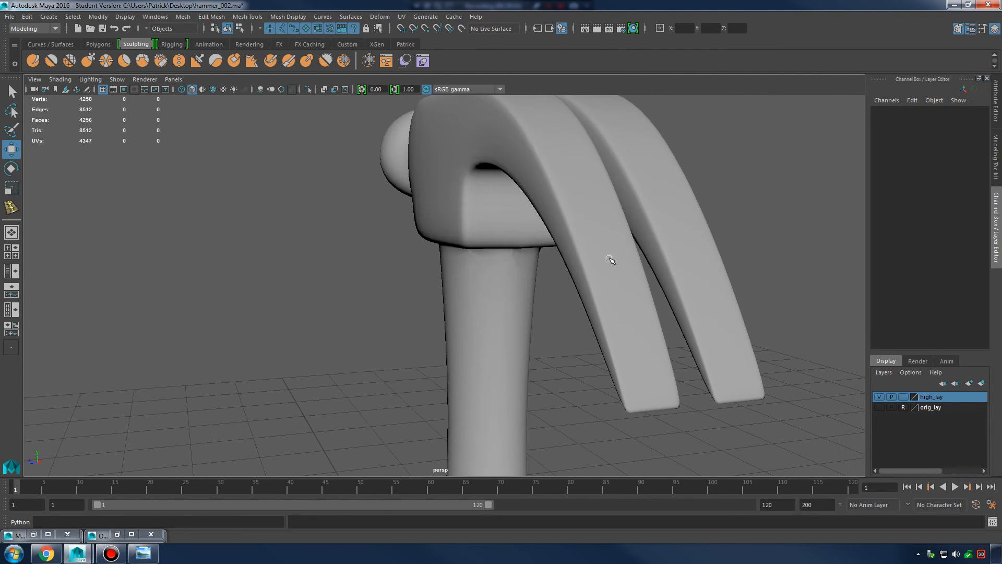
{"action": "left_click_drag", "start_coordinate": [537, 229], "coordinate": [564, 277], "text": "alt"}
{"action": "right_click_drag", "start_coordinate": [564, 277], "coordinate": [568, 325], "text": "alt"}
{"action": "left_click", "coordinate": [568, 325]}
{"action": "left_click_drag", "start_coordinate": [568, 326], "coordinate": [573, 320], "text": "alt"}
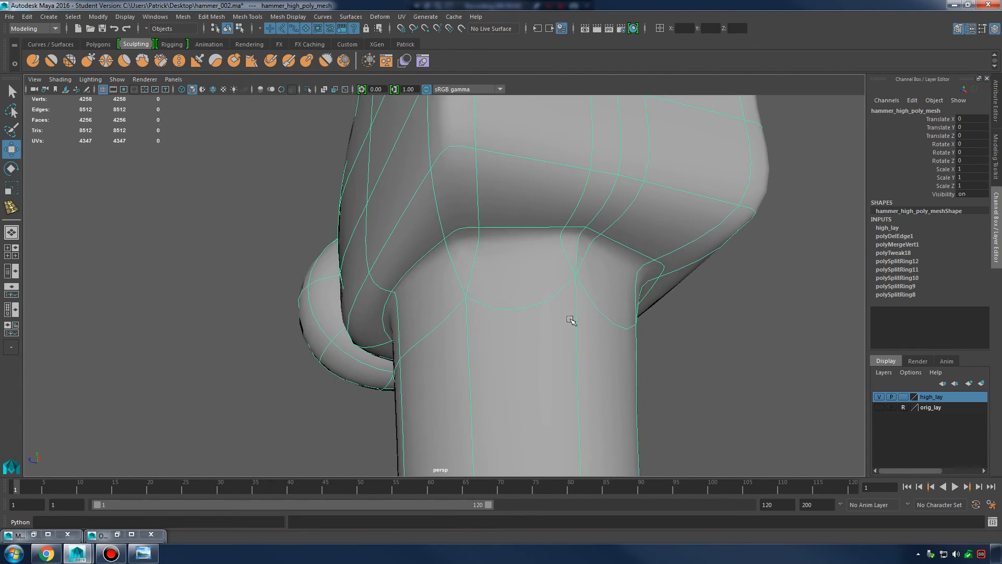
{"action": "left_click", "coordinate": [707, 336]}
{"action": "left_click_drag", "start_coordinate": [707, 335], "coordinate": [677, 340], "text": "alt"}
{"action": "right_click_drag", "start_coordinate": [677, 341], "coordinate": [732, 374], "text": "alt"}
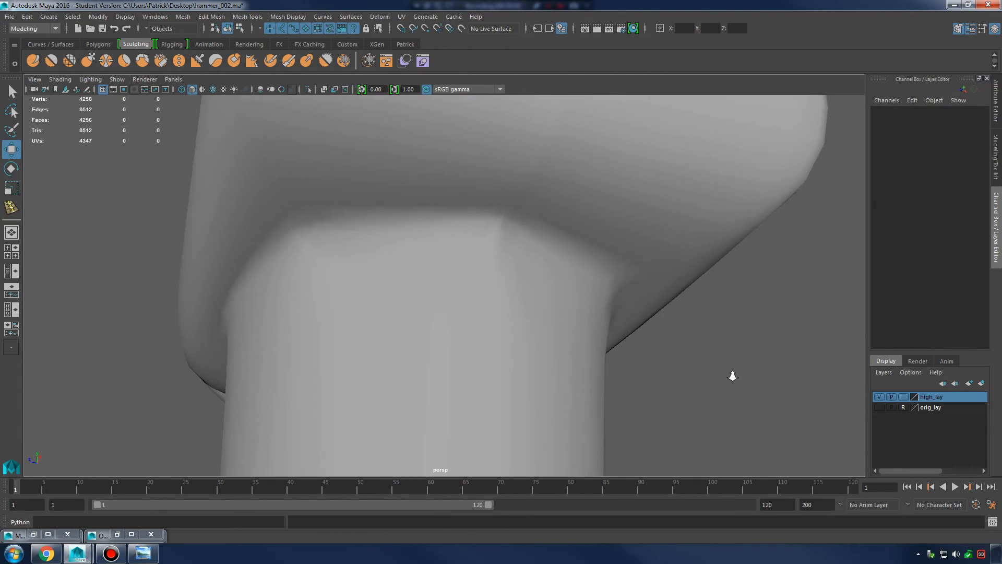
- In unsmoothed display, snap the extra vertex at the left corner of the handle's top edge onto the vertex beside it
{"action": "left_click", "coordinate": [507, 231]}
{"action": "key", "text": "1"}
{"action": "left_click_drag", "start_coordinate": [527, 244], "coordinate": [537, 299], "text": "alt"}
{"action": "right_click_drag", "start_coordinate": [537, 300], "coordinate": [580, 252], "text": "alt"}
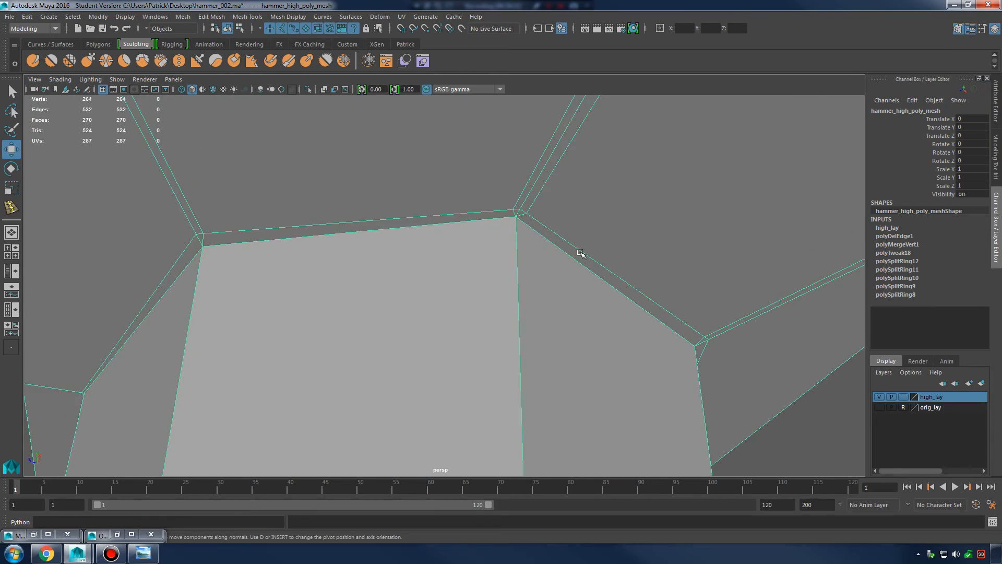
{"action": "middle_click_drag", "start_coordinate": [581, 253], "coordinate": [576, 303], "text": "alt"}
{"action": "middle_click_drag", "start_coordinate": [412, 275], "coordinate": [547, 244], "text": "alt"}
{"action": "right_click_drag", "start_coordinate": [383, 246], "coordinate": [346, 248]}
{"action": "key", "text": "g"}
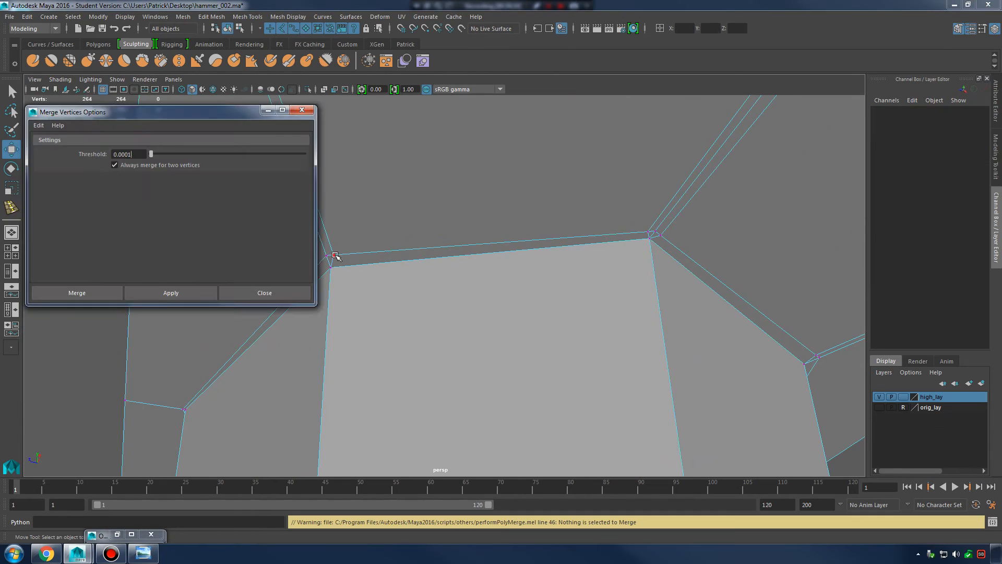
{"action": "left_click", "coordinate": [336, 255]}
{"action": "left_click", "coordinate": [299, 110]}
{"action": "key", "text": "q"}
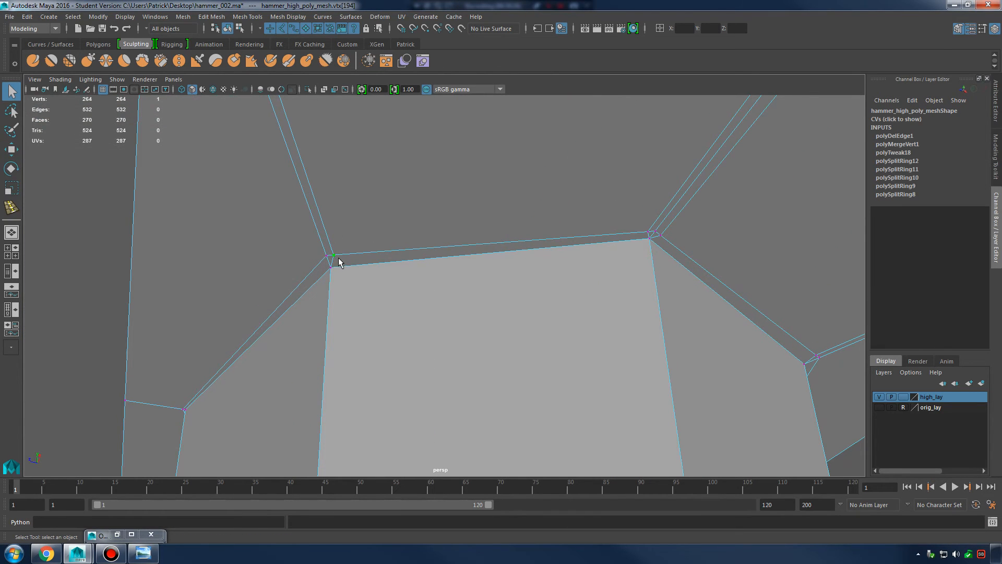
{"action": "key", "text": "w"}
{"action": "left_click_drag", "start_coordinate": [348, 262], "coordinate": [514, 224], "text": "alt"}
- Undo the vertex snaps at the corners of the handle's top edge and return to object selection
{"action": "key", "text": "v"}
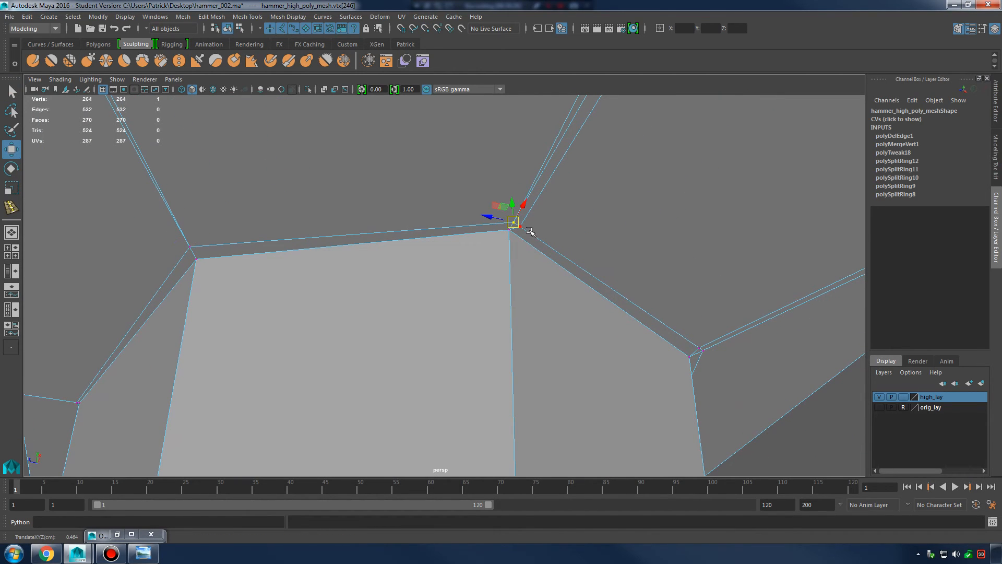
{"action": "key", "text": "q"}
{"action": "key", "text": "w"}
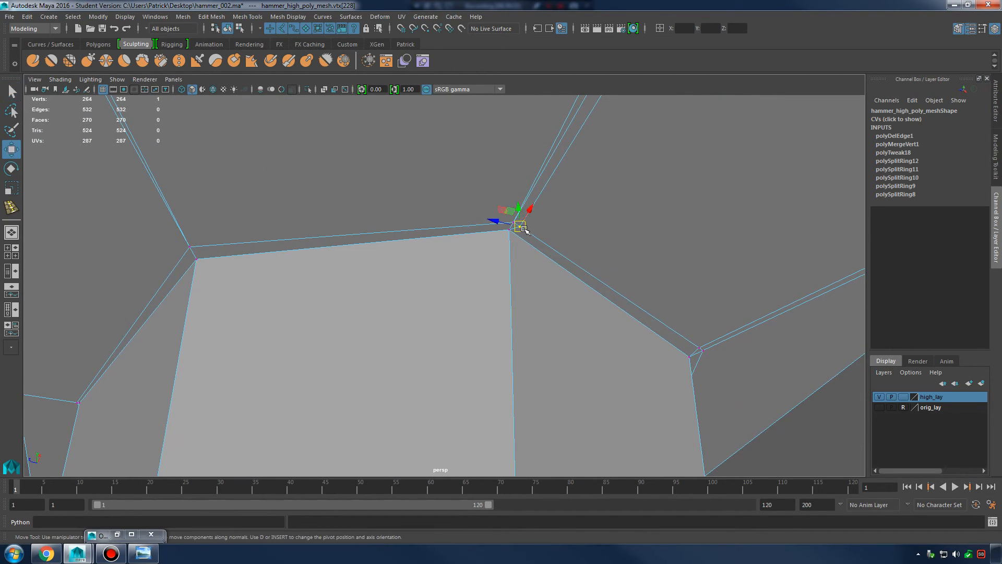
{"action": "key", "text": "ctrl+z"}
{"action": "key", "text": "ctrl+z"}
{"action": "key", "text": "ctrl+z"}
{"action": "key", "text": "ctrl+z"}
{"action": "right_click_drag", "start_coordinate": [391, 245], "coordinate": [438, 227]}
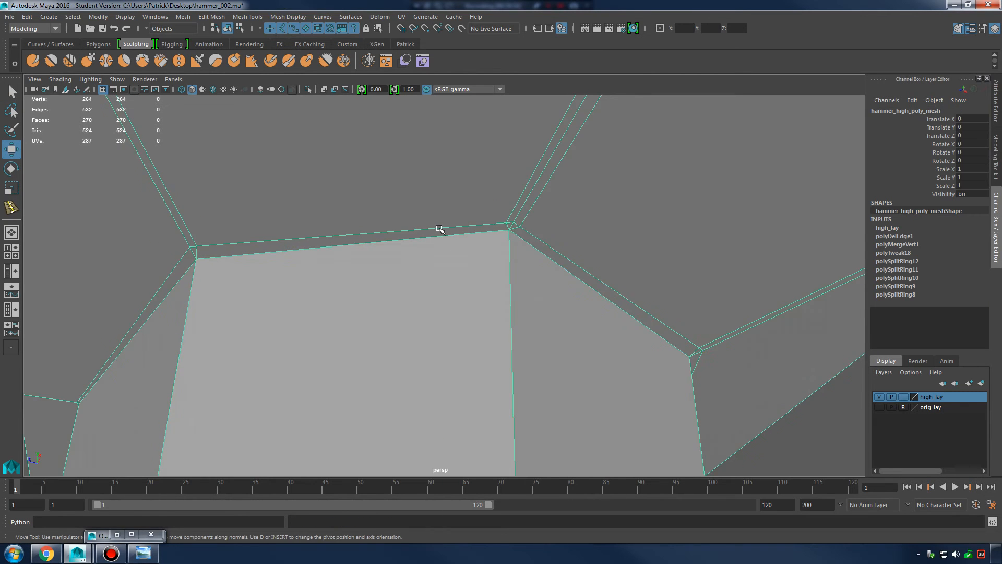
- Compare the head-handle joint in smoothed and unsmoothed display, looking closely at the right corner of the handle's top edge
{"action": "key", "text": "3"}
{"action": "right_click_drag", "start_coordinate": [636, 276], "coordinate": [586, 272], "text": "alt"}
{"action": "left_click", "coordinate": [729, 396]}
{"action": "left_click", "coordinate": [583, 302]}
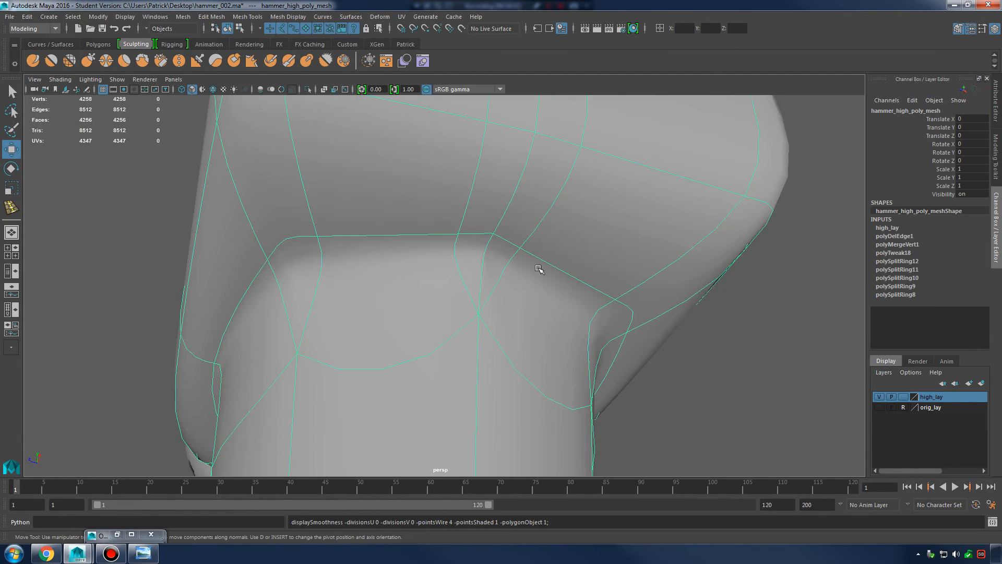
{"action": "key", "text": "1"}
{"action": "right_click_drag", "start_coordinate": [492, 252], "coordinate": [702, 265], "text": "alt"}
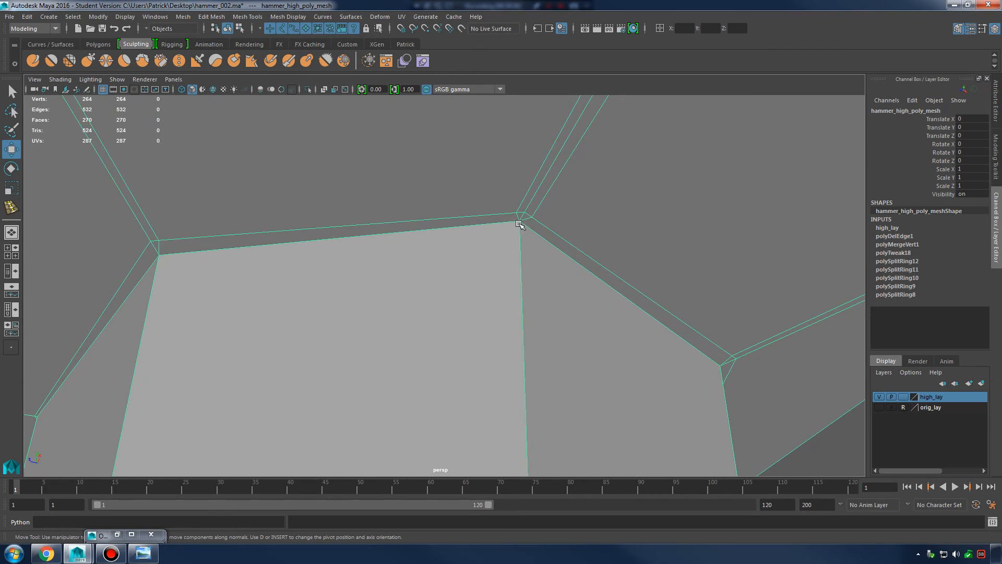
{"action": "right_click_drag", "start_coordinate": [540, 221], "coordinate": [546, 252], "text": "alt"}
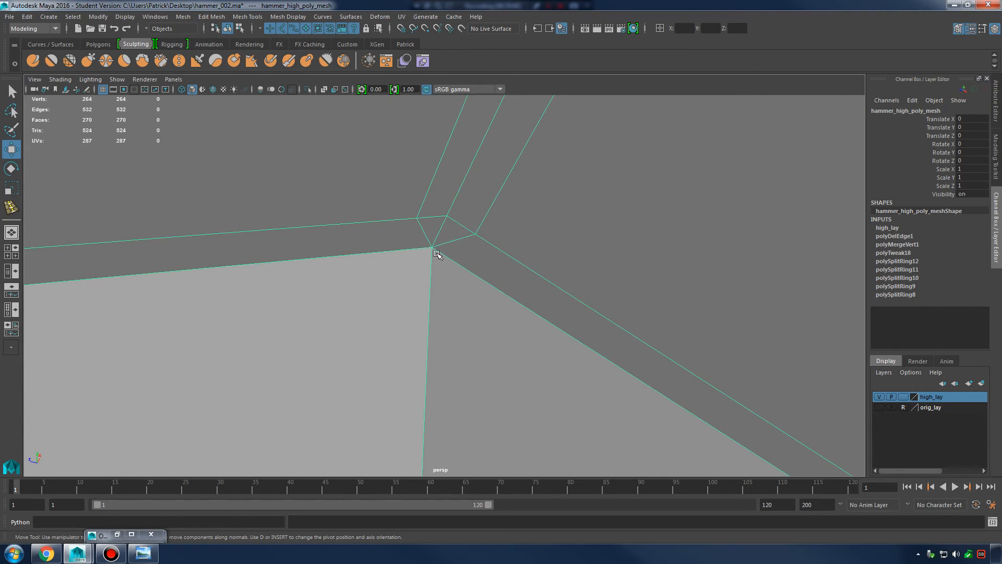
- Snap the extra vertices at the corners of the handle's top edge onto the adjacent corner vertices on both sides of the hammer
{"action": "right_click_drag", "start_coordinate": [452, 237], "coordinate": [399, 237]}
{"action": "left_click", "coordinate": [418, 218]}
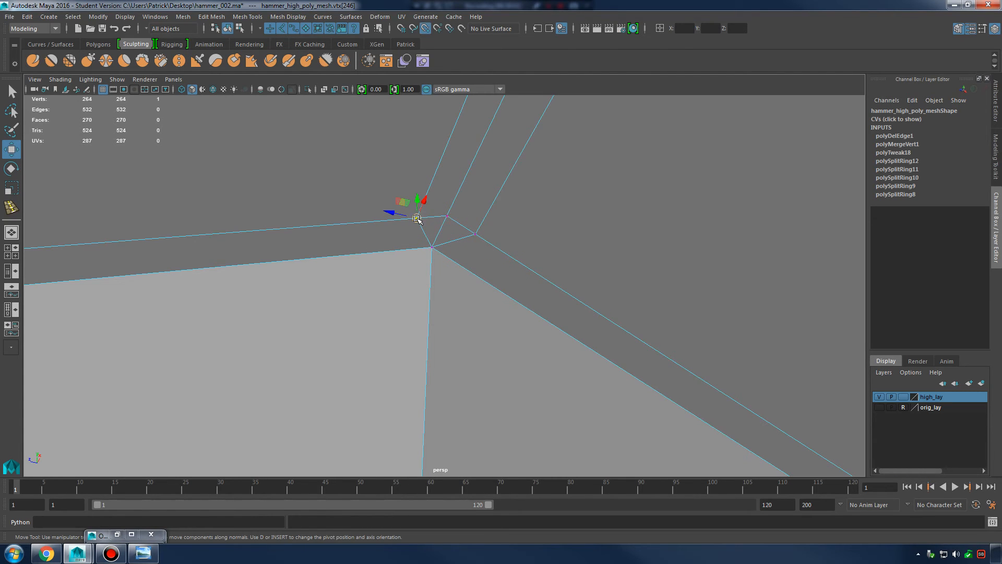
{"action": "left_click", "coordinate": [475, 234]}
{"action": "left_click_drag", "start_coordinate": [475, 234], "coordinate": [446, 214]}
{"action": "scroll", "coordinate": [450, 224], "scroll_direction": "down", "scroll_amount": 9}
{"action": "scroll", "coordinate": [445, 214], "scroll_direction": "up", "scroll_amount": 1}
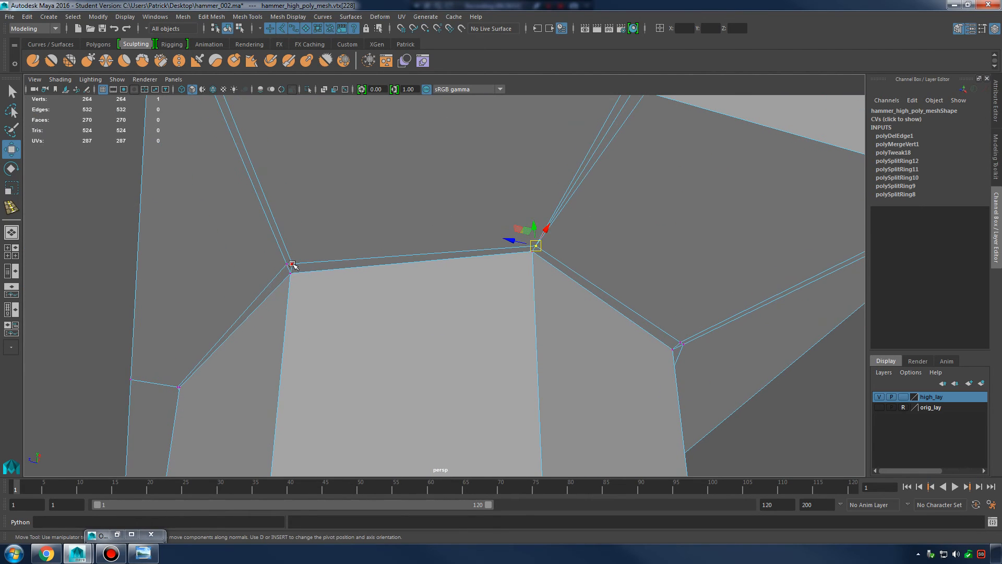
{"action": "left_click", "coordinate": [292, 264]}
{"action": "left_click_drag", "start_coordinate": [287, 262], "coordinate": [531, 268], "text": "alt"}
{"action": "left_click", "coordinate": [521, 246]}
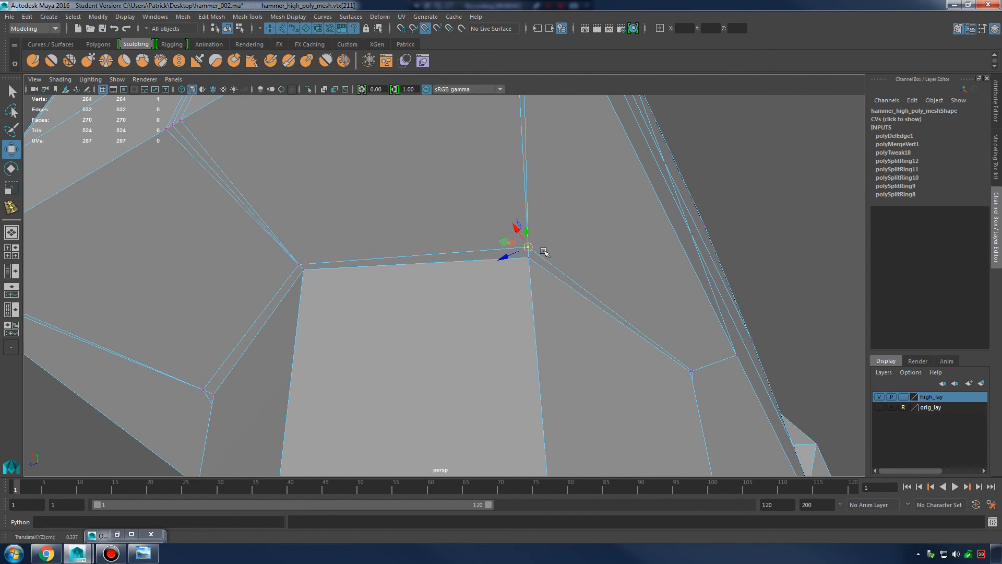
- Merge the overlapping vertices around the head-handle joint with a distance threshold of 0.0001
{"action": "left_click_drag", "start_coordinate": [396, 264], "coordinate": [241, 214], "text": "alt"}
{"action": "left_click_drag", "start_coordinate": [179, 193], "coordinate": [627, 378]}
{"action": "right_click_drag", "start_coordinate": [429, 225], "coordinate": [487, 208], "text": "shift"}
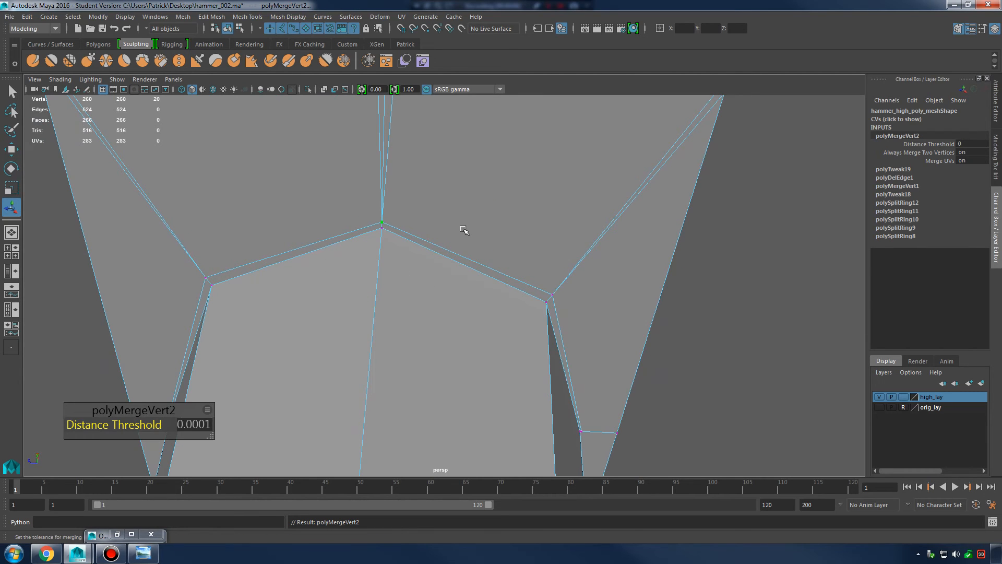
{"action": "right_click_drag", "start_coordinate": [443, 236], "coordinate": [497, 218]}
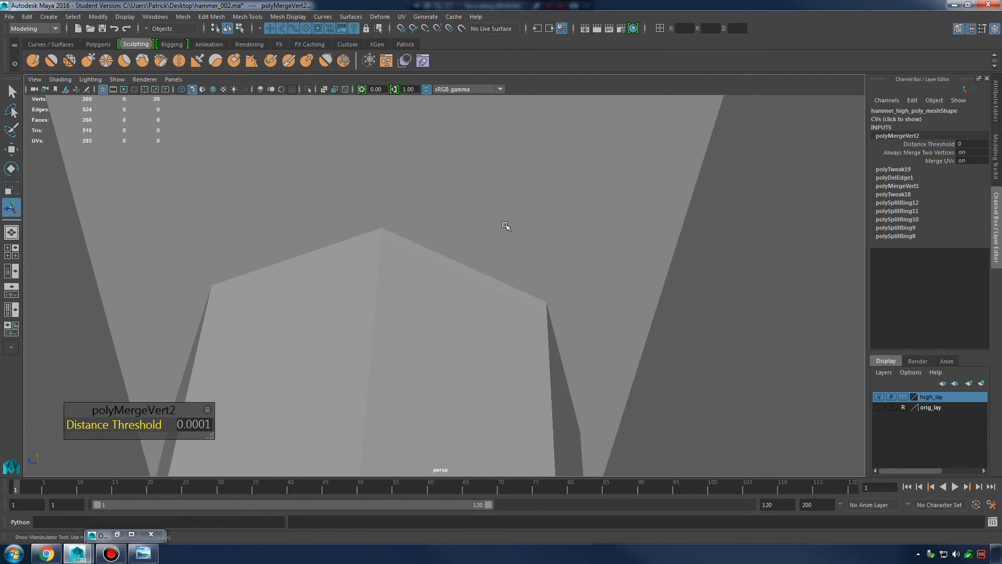
- Show the merged mesh smoothed and examine the head-handle joint from several angles
{"action": "left_click", "coordinate": [508, 226]}
{"action": "key", "text": "3"}
{"action": "left_click", "coordinate": [739, 365]}
{"action": "right_click_drag", "start_coordinate": [628, 335], "coordinate": [604, 328], "text": "alt"}
{"action": "left_click_drag", "start_coordinate": [638, 369], "coordinate": [492, 305], "text": "alt"}
{"action": "left_click", "coordinate": [451, 244]}
{"action": "left_click_drag", "start_coordinate": [451, 244], "coordinate": [629, 362], "text": "alt"}
{"action": "left_click", "coordinate": [632, 371]}
{"action": "scroll", "coordinate": [527, 391], "scroll_direction": "up", "scroll_amount": 3}
{"action": "scroll", "coordinate": [527, 391], "scroll_direction": "up", "scroll_amount": 5}
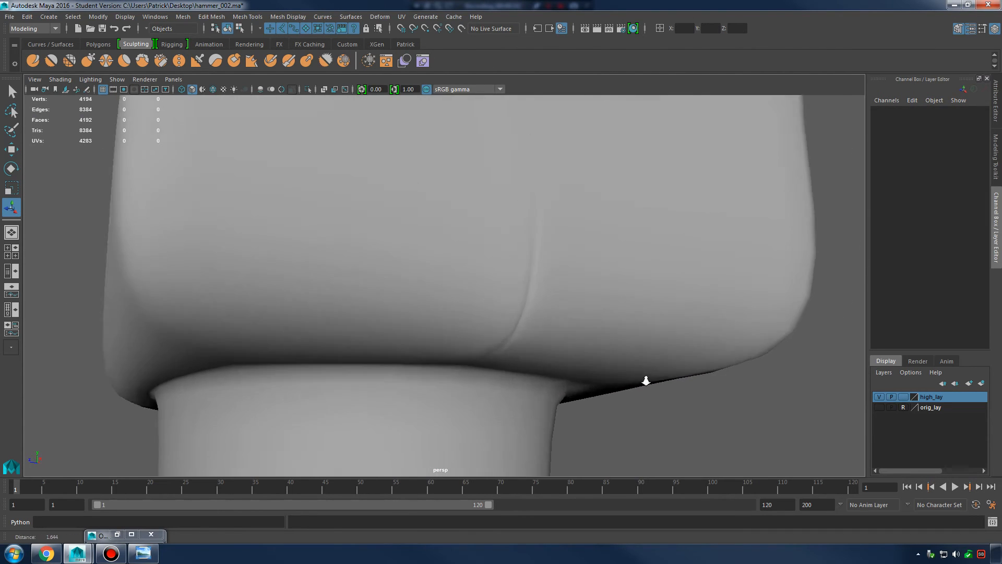
- Compare the crease above the handle joint in unsmoothed and smoothed display
{"action": "left_click", "coordinate": [580, 298]}
{"action": "key", "text": "1"}
{"action": "left_click_drag", "start_coordinate": [578, 298], "coordinate": [562, 296], "text": "alt"}
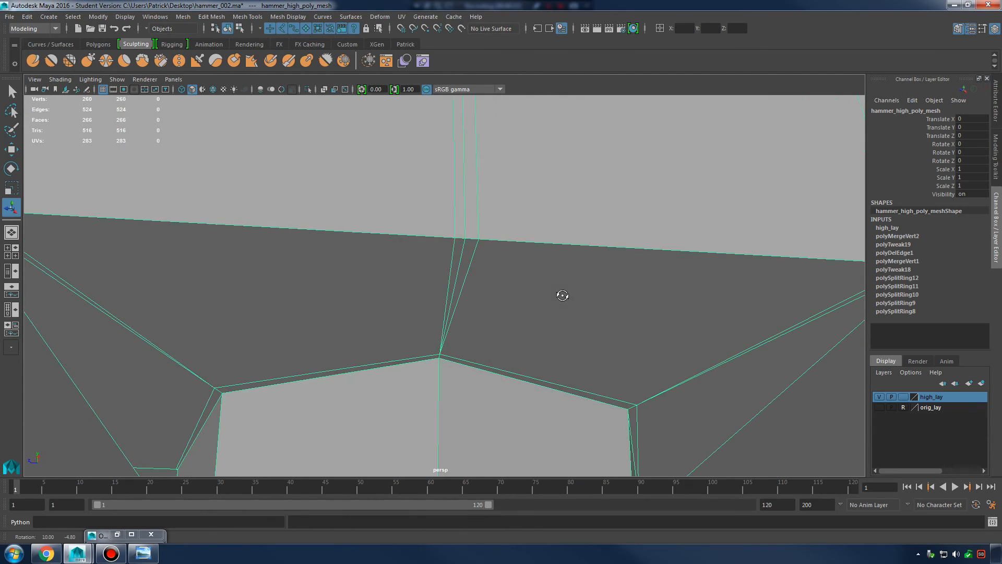
{"action": "right_click", "coordinate": [519, 215], "text": "shift"}
{"action": "key", "text": "3"}
{"action": "scroll", "coordinate": [637, 250], "scroll_direction": "down", "scroll_amount": 3}
{"action": "left_click_drag", "start_coordinate": [637, 252], "coordinate": [687, 266], "text": "alt"}
{"action": "left_click", "coordinate": [704, 377]}
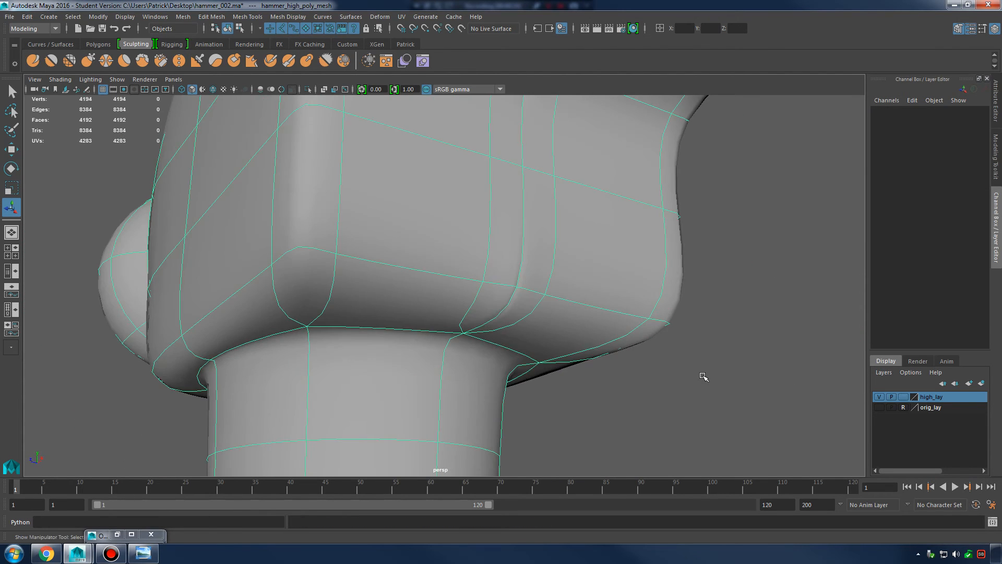
- In unsmoothed display, insert an edge loop around the head close to its lower edge and show the mesh smoothed
{"action": "scroll", "coordinate": [538, 258], "scroll_direction": "up", "scroll_amount": 4}
{"action": "left_click", "coordinate": [522, 242]}
{"action": "key", "text": "1"}
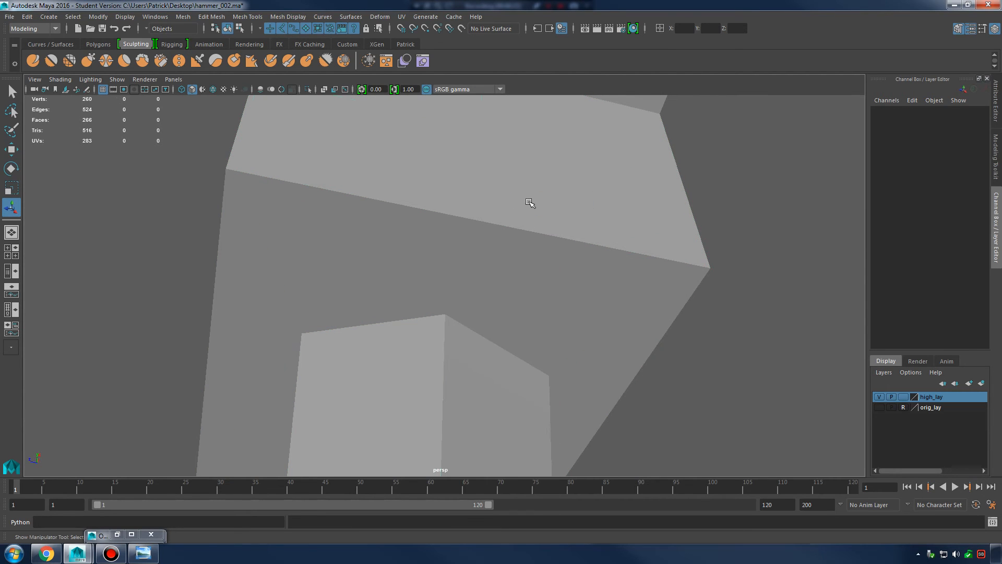
{"action": "right_click_drag", "start_coordinate": [508, 218], "coordinate": [485, 224], "text": "shift"}
{"action": "left_click_drag", "start_coordinate": [490, 218], "coordinate": [555, 243]}
{"action": "key", "text": "3"}
{"action": "key", "text": "q"}
{"action": "right_click_drag", "start_coordinate": [548, 245], "coordinate": [595, 228]}
{"action": "left_click", "coordinate": [746, 422]}
{"action": "left_click_drag", "start_coordinate": [746, 421], "coordinate": [663, 391], "text": "alt"}
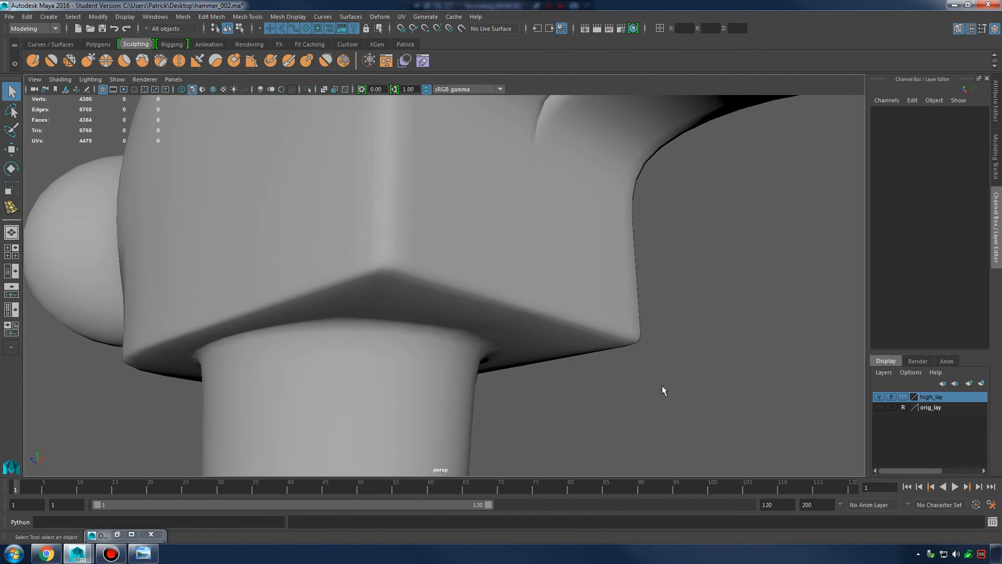
- Insert edge loops around the hammer's striking end, close to its neck-side edge and its front face
{"action": "left_click_drag", "start_coordinate": [530, 313], "coordinate": [380, 255], "text": "alt"}
{"action": "left_click", "coordinate": [405, 261]}
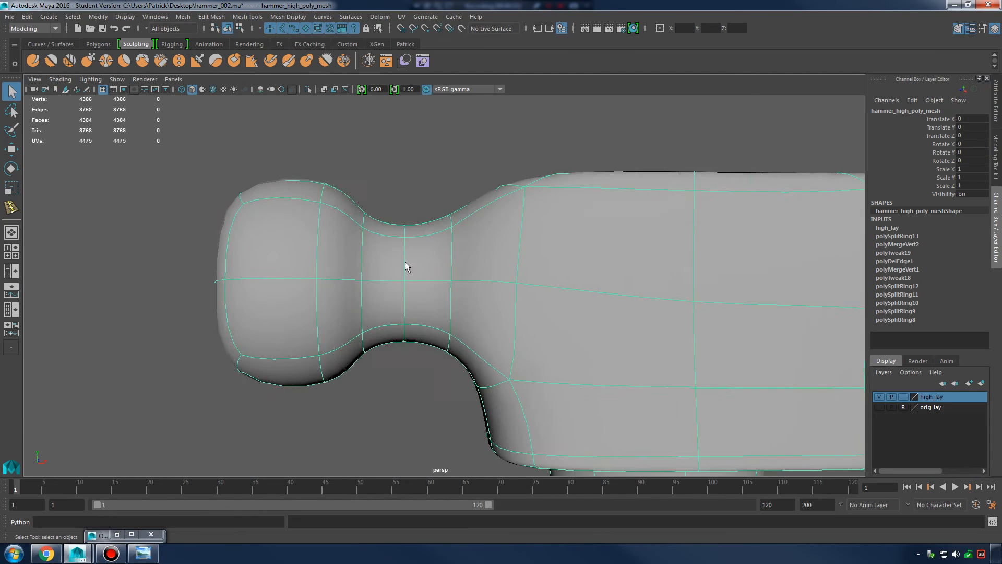
{"action": "key", "text": "1"}
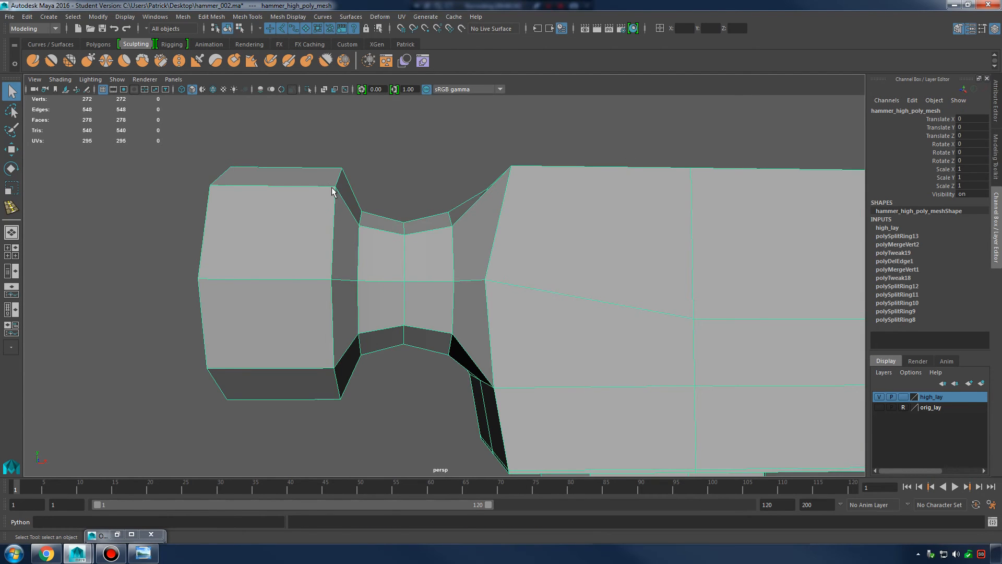
{"action": "right_click_drag", "start_coordinate": [332, 189], "coordinate": [292, 206]}
{"action": "right_click", "coordinate": [323, 191], "text": "shift"}
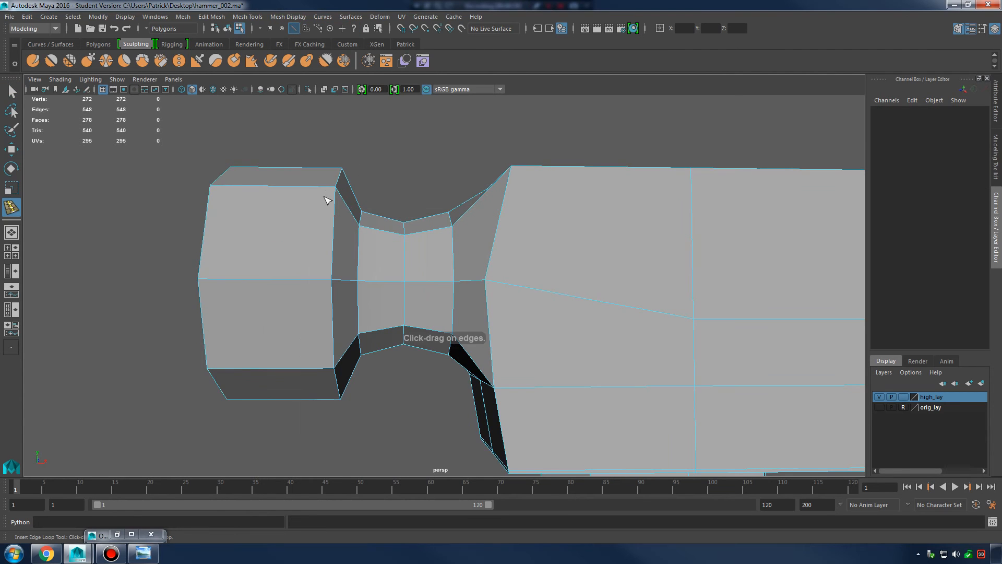
{"action": "left_click_drag", "start_coordinate": [329, 186], "coordinate": [332, 190]}
{"action": "key", "text": "3"}
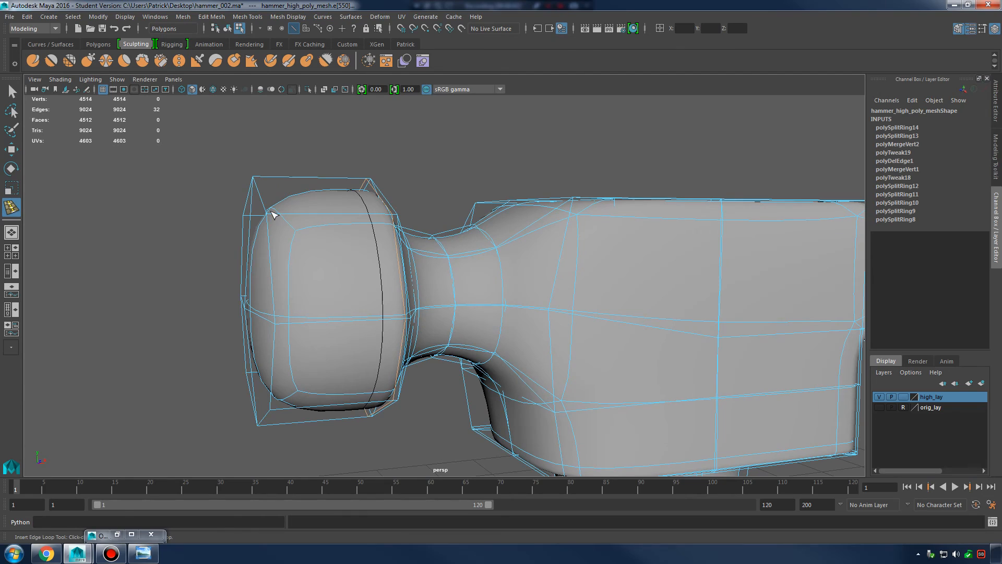
{"action": "left_click", "coordinate": [274, 216]}
{"action": "mouse_move", "coordinate": [462, 218]}
{"action": "left_mouse_down", "text": "alt"}
{"action": "mouse_move", "coordinate": [475, 197]}
{"action": "mouse_move", "coordinate": [453, 233]}
{"action": "mouse_move", "coordinate": [456, 209]}
{"action": "left_mouse_up", "text": "alt"}
- In unsmoothed display, insert edge loops along the rim of the recess on top of the head, then show the mesh smoothed
{"action": "key", "text": "1"}
{"action": "scroll", "coordinate": [442, 186], "scroll_direction": "up", "scroll_amount": 5}
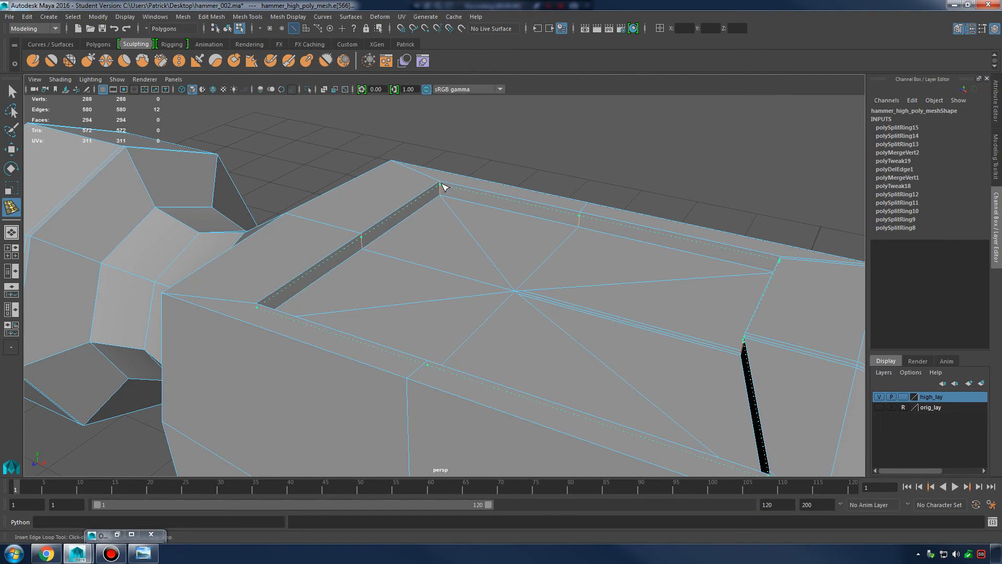
{"action": "left_click", "coordinate": [583, 226]}
{"action": "key", "text": "3"}
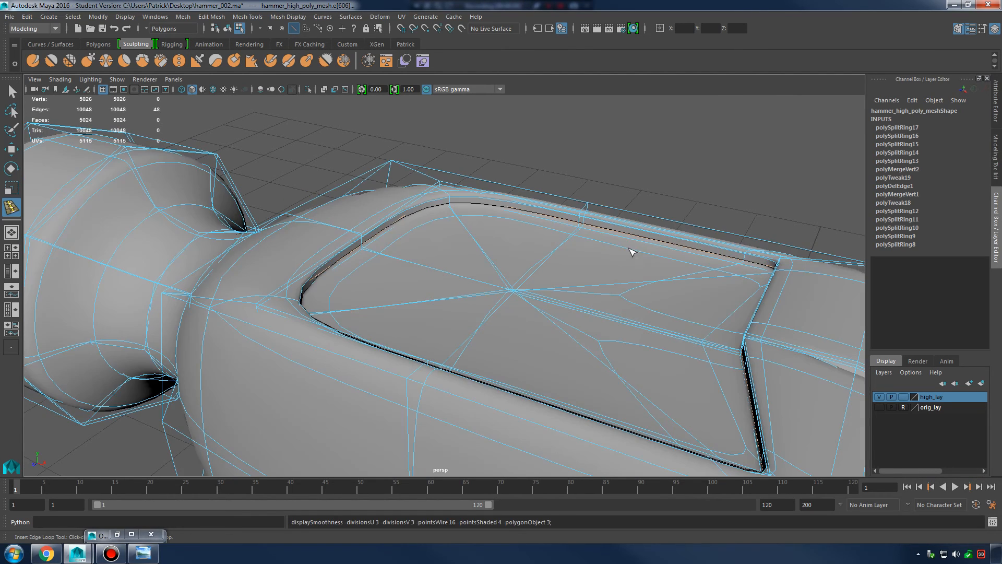
- Insert an edge loop close to the outer border of the head's top face and show the mesh smoothed
{"action": "left_click_drag", "start_coordinate": [470, 224], "coordinate": [414, 242], "text": "alt"}
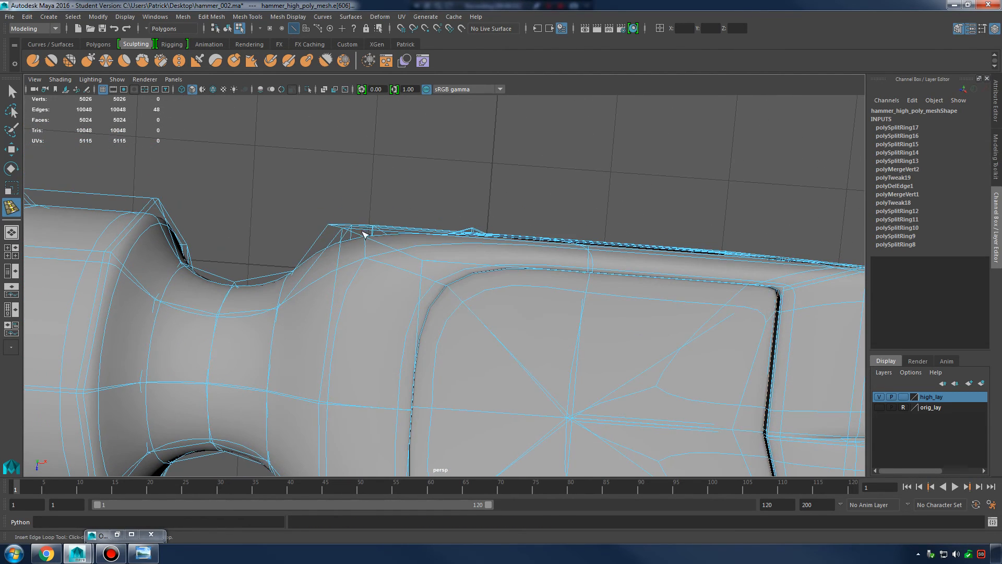
{"action": "key", "text": "1"}
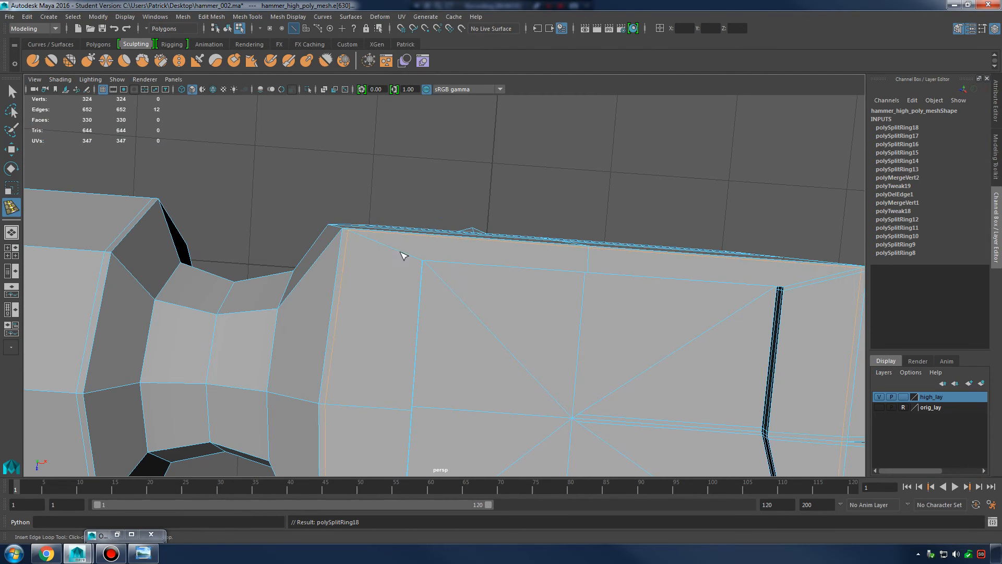
{"action": "key", "text": "3"}
{"action": "left_click_drag", "start_coordinate": [405, 255], "coordinate": [456, 211], "text": "alt"}
{"action": "right_click_drag", "start_coordinate": [456, 211], "coordinate": [245, 287], "text": "alt"}
- Return to object selection and examine the whole smoothed hammer head, neck and claw
{"action": "key", "text": "q"}
{"action": "right_click_drag", "start_coordinate": [487, 300], "coordinate": [554, 234]}
{"action": "left_click", "coordinate": [705, 218]}
{"action": "right_click_drag", "start_coordinate": [705, 218], "coordinate": [496, 303], "text": "alt"}
{"action": "middle_click_drag", "start_coordinate": [496, 303], "coordinate": [456, 208], "text": "alt"}
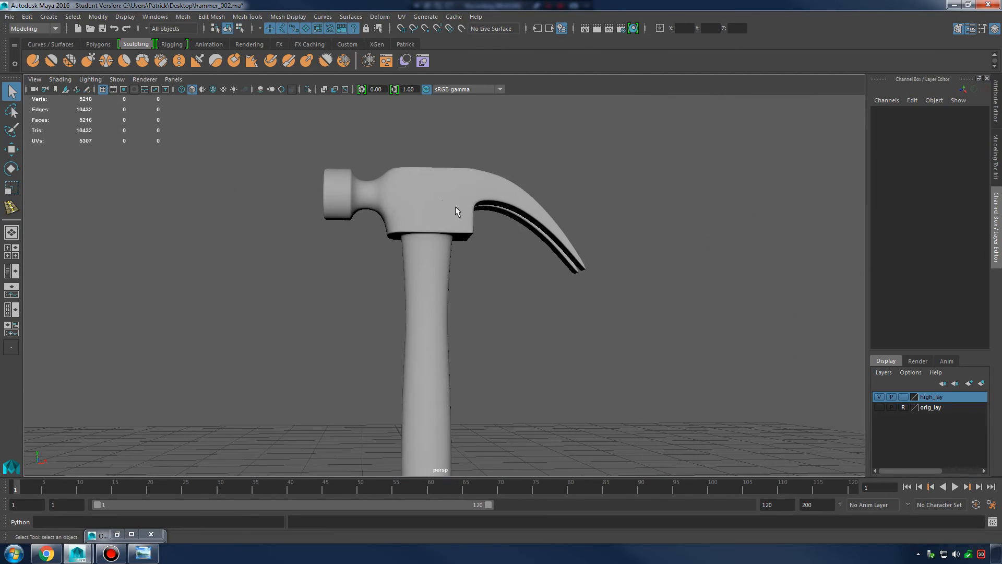
{"action": "left_click_drag", "start_coordinate": [456, 206], "coordinate": [508, 228], "text": "alt"}
{"action": "right_click_drag", "start_coordinate": [508, 228], "coordinate": [496, 285], "text": "alt"}
{"action": "left_click_drag", "start_coordinate": [496, 284], "coordinate": [483, 270], "text": "alt"}
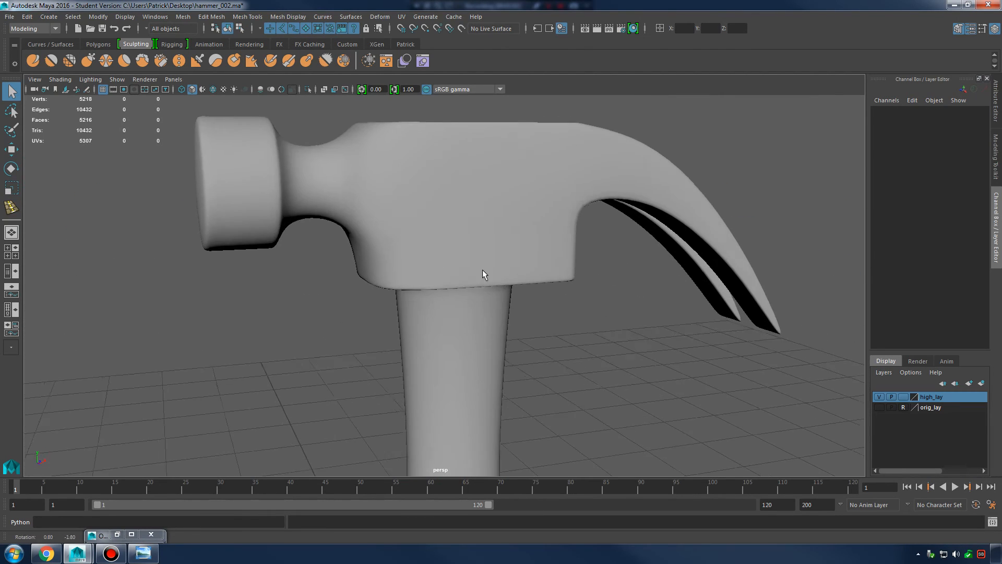
- Insert edge loops beside both vertical corner edges on the head's neck side and show the mesh smoothed in object mode
{"action": "left_click", "coordinate": [435, 265]}
{"action": "key", "text": "1"}
{"action": "right_click_drag", "start_coordinate": [434, 265], "coordinate": [594, 274], "text": "alt"}
{"action": "right_click_drag", "start_coordinate": [514, 224], "coordinate": [476, 240], "text": "shift"}
{"action": "left_click", "coordinate": [518, 281]}
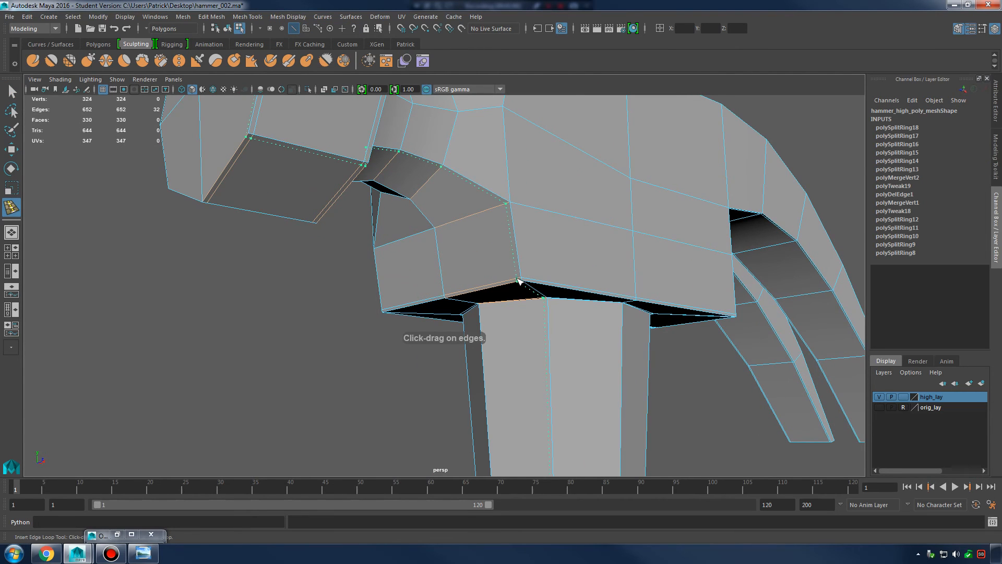
{"action": "left_click_drag", "start_coordinate": [518, 280], "coordinate": [504, 259], "text": "alt"}
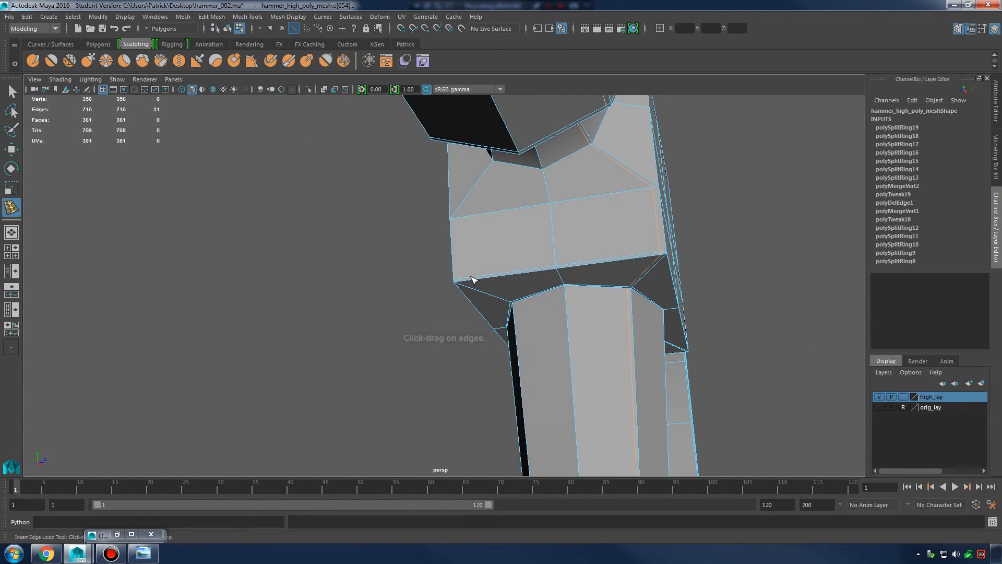
{"action": "key", "text": "3"}
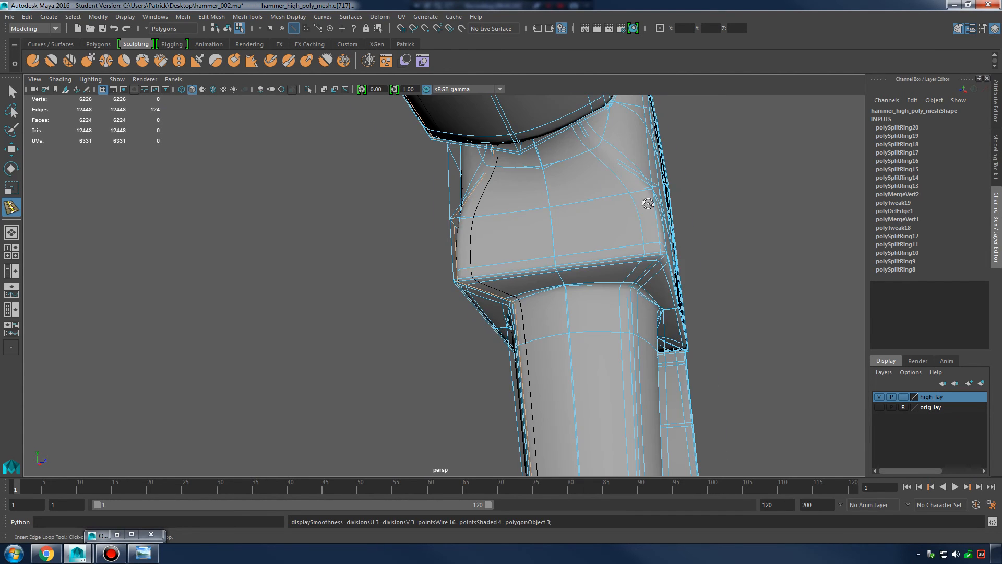
{"action": "left_click_drag", "start_coordinate": [648, 203], "coordinate": [568, 220], "text": "alt"}
{"action": "right_click_drag", "start_coordinate": [382, 197], "coordinate": [428, 170]}
{"action": "left_click", "coordinate": [261, 250]}
- Examine the smoothed hammer from both sides, the front and below, checking the sharpened head edges and the handle
{"action": "scroll", "coordinate": [250, 215], "scroll_direction": "down", "scroll_amount": 5}
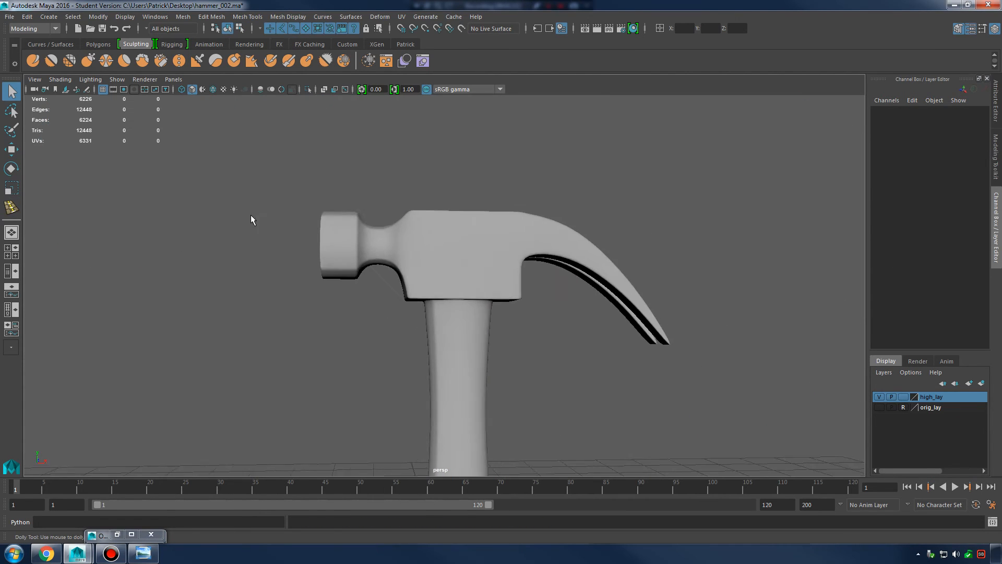
{"action": "left_click_drag", "start_coordinate": [282, 266], "coordinate": [593, 249], "text": "alt"}
{"action": "right_click_drag", "start_coordinate": [593, 248], "coordinate": [649, 300], "text": "alt"}
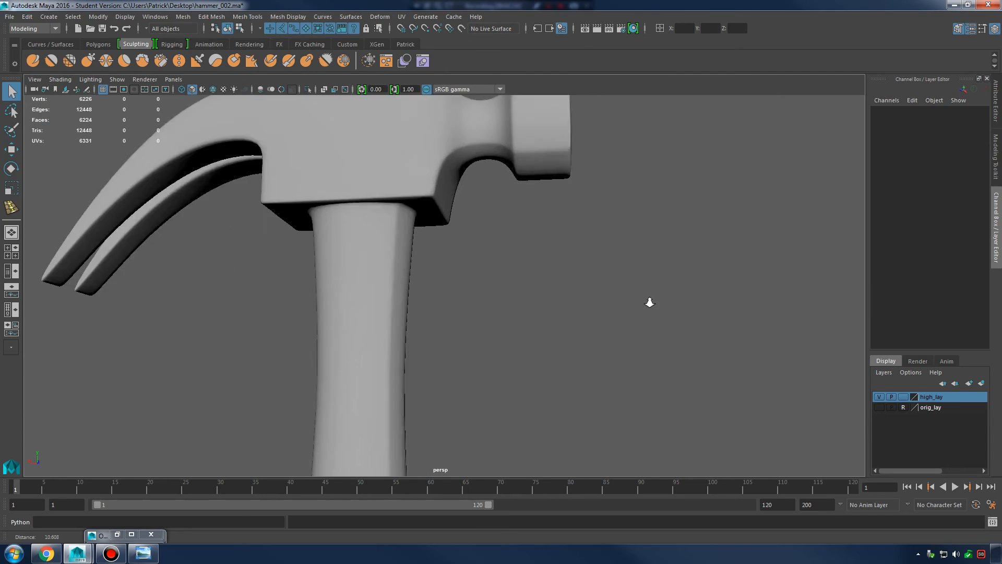
{"action": "left_click_drag", "start_coordinate": [649, 299], "coordinate": [602, 354], "text": "alt"}
{"action": "left_click", "coordinate": [512, 264]}
{"action": "left_click", "coordinate": [602, 353]}
{"action": "left_click_drag", "start_coordinate": [655, 276], "coordinate": [718, 255], "text": "alt"}
{"action": "right_click_drag", "start_coordinate": [718, 256], "coordinate": [497, 271], "text": "alt"}
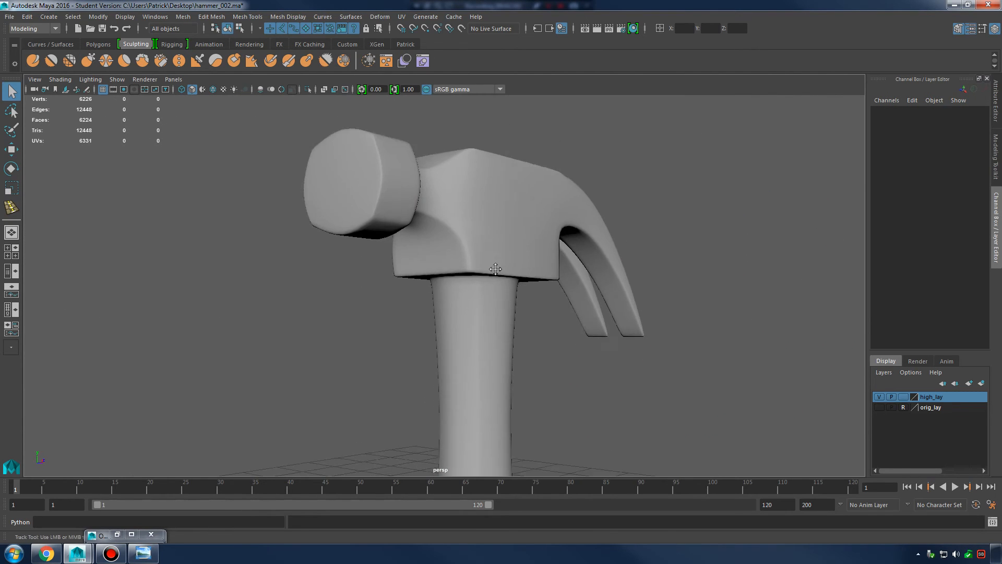
{"action": "left_click_drag", "start_coordinate": [496, 271], "coordinate": [517, 175], "text": "alt"}
{"action": "middle_click_drag", "start_coordinate": [516, 175], "coordinate": [487, 317], "text": "alt"}
{"action": "right_click_drag", "start_coordinate": [487, 317], "coordinate": [601, 340], "text": "alt"}
- Show the hammer unsmoothed in vertex mode and select the support-loop corner vertex where the handle meets the head's underside
{"action": "left_click", "coordinate": [374, 202]}
{"action": "right_click_drag", "start_coordinate": [376, 204], "coordinate": [704, 347], "text": "alt"}
{"action": "key", "text": "1"}
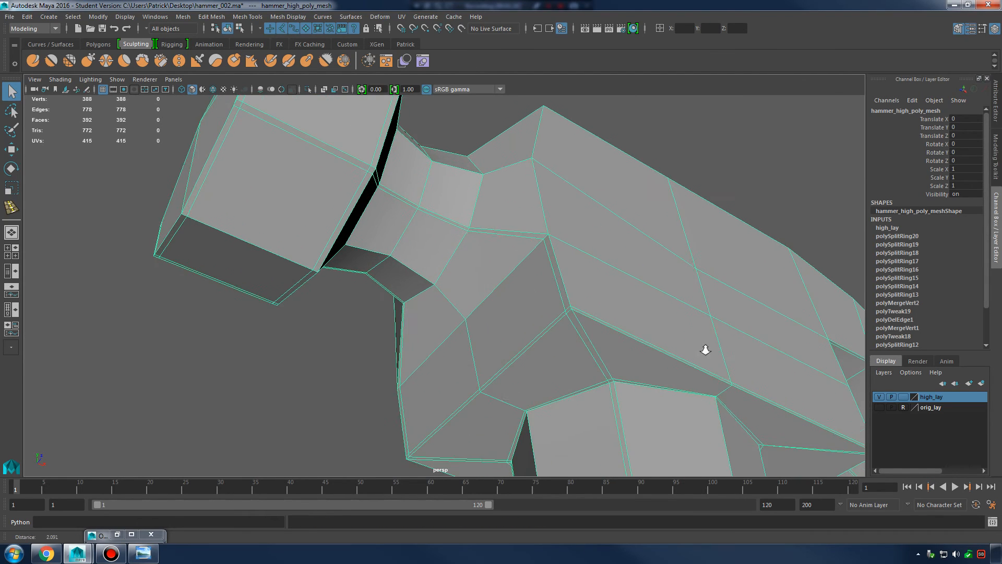
{"action": "right_click_drag", "start_coordinate": [515, 287], "coordinate": [557, 258], "text": "alt"}
{"action": "right_click_drag", "start_coordinate": [464, 224], "coordinate": [402, 225]}
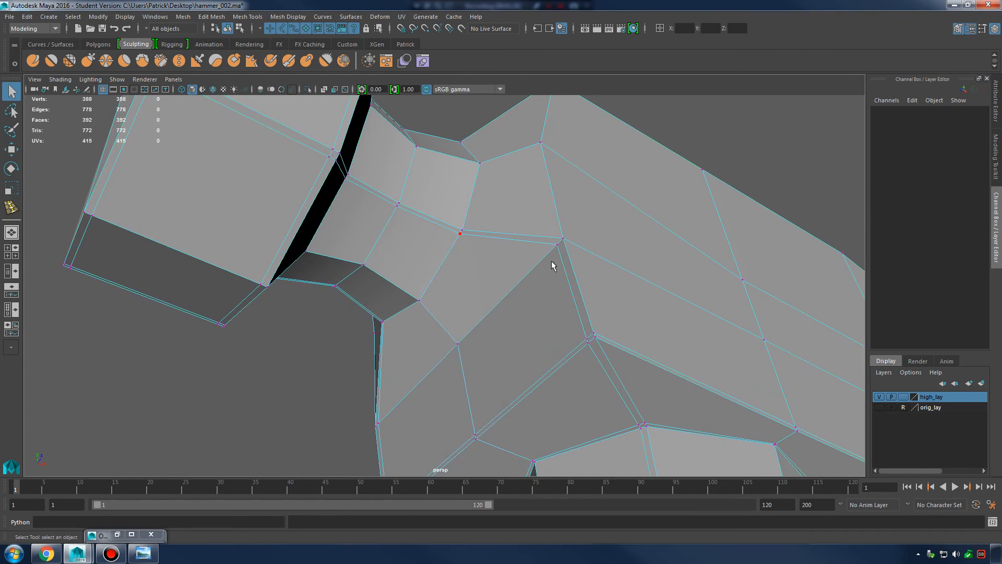
{"action": "left_click_drag", "start_coordinate": [551, 261], "coordinate": [668, 308], "text": "alt"}
{"action": "middle_click_drag", "start_coordinate": [668, 308], "coordinate": [543, 201], "text": "alt"}
{"action": "right_click_drag", "start_coordinate": [584, 251], "coordinate": [705, 311], "text": "alt"}
{"action": "left_click_drag", "start_coordinate": [705, 311], "coordinate": [716, 311], "text": "alt"}
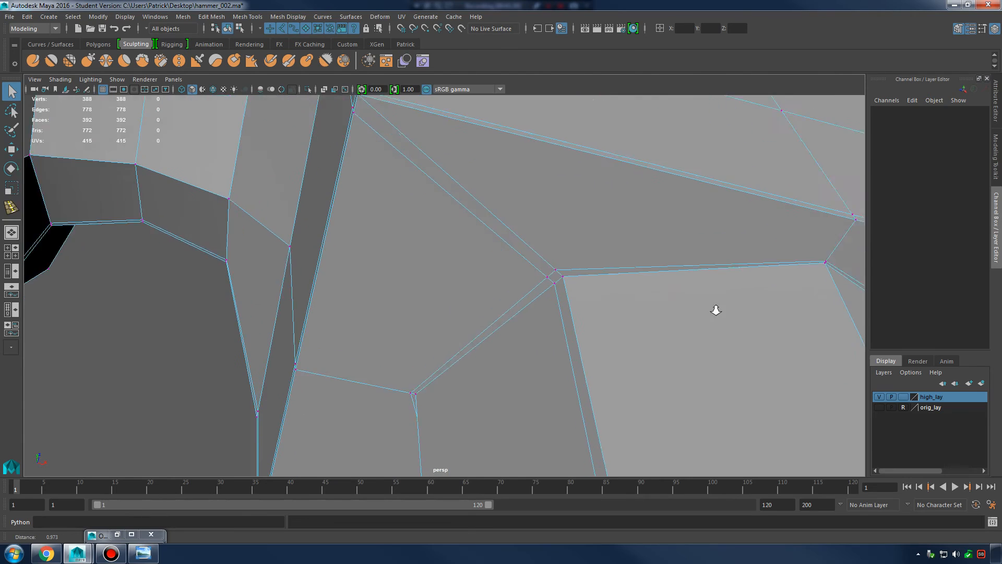
{"action": "right_click_drag", "start_coordinate": [715, 311], "coordinate": [773, 334], "text": "alt"}
{"action": "left_click", "coordinate": [594, 274]}
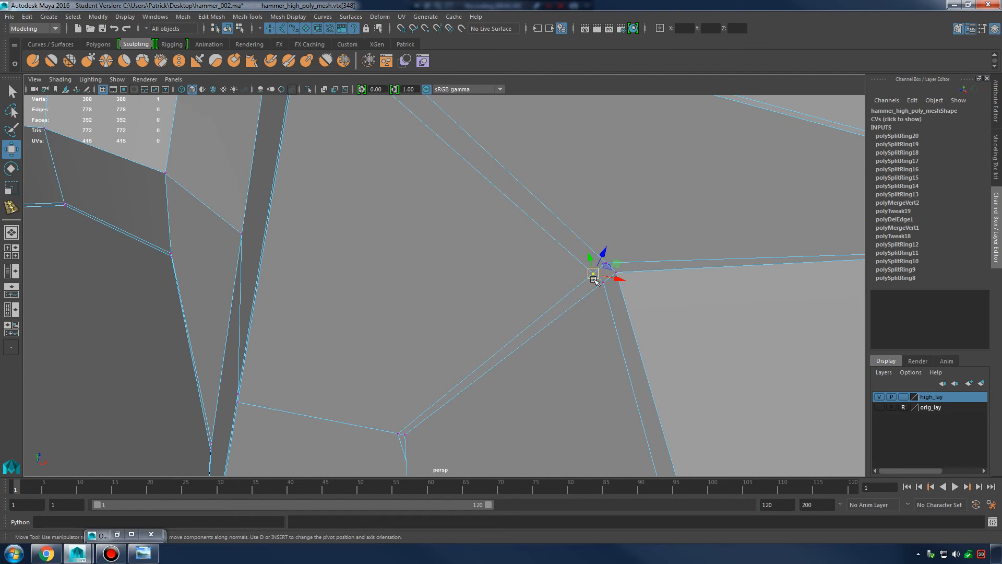
- Snap the extra loop vertices at the handle joint and the striking head's rear corners onto their neighbouring corner vertices
{"action": "left_click_drag", "start_coordinate": [612, 278], "coordinate": [612, 201], "text": "alt"}
{"action": "left_click_drag", "start_coordinate": [456, 290], "coordinate": [441, 309], "text": "alt"}
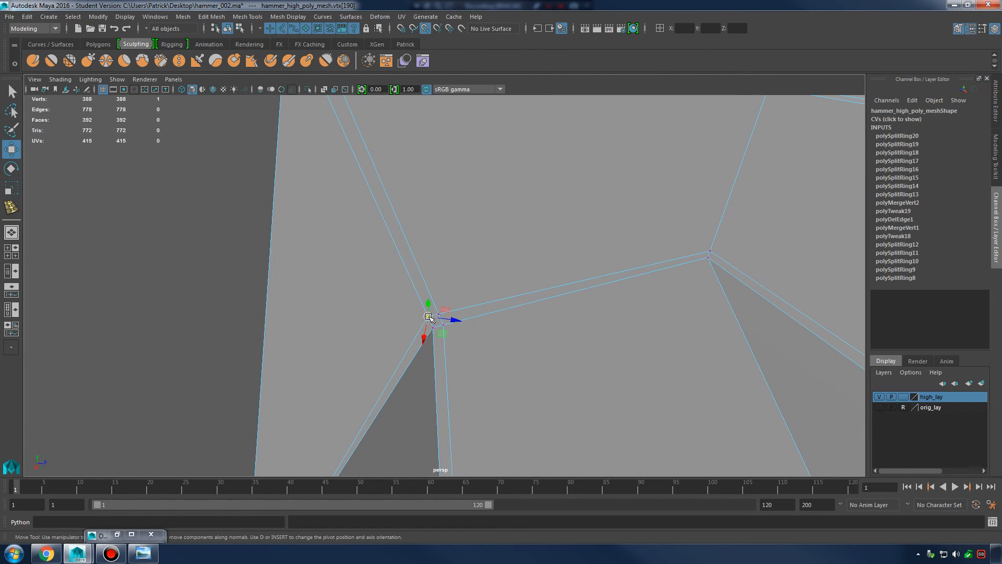
{"action": "left_click_drag", "start_coordinate": [556, 306], "coordinate": [540, 296], "text": "alt"}
{"action": "left_click_drag", "start_coordinate": [469, 297], "coordinate": [414, 277], "text": "alt"}
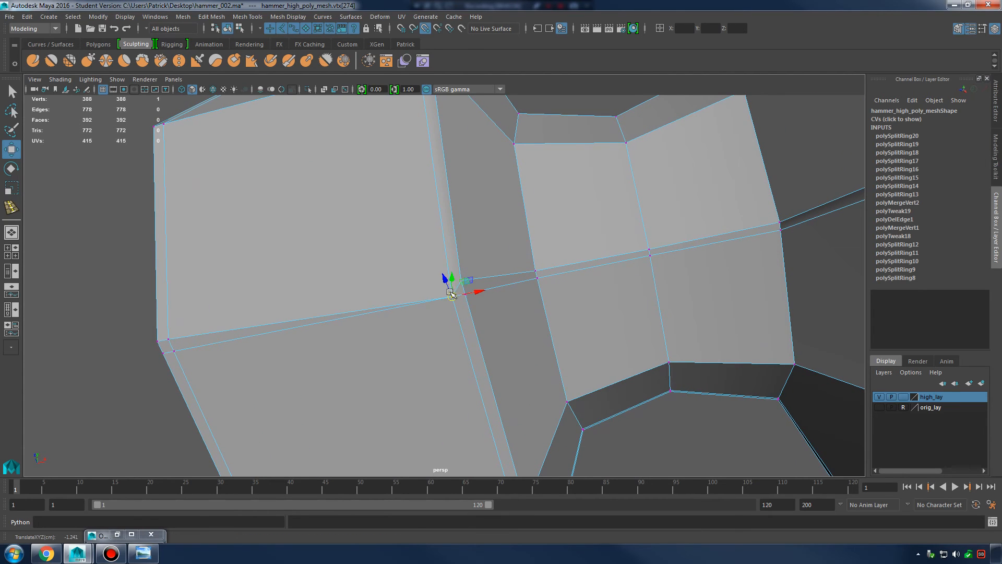
{"action": "left_click_drag", "start_coordinate": [451, 294], "coordinate": [511, 240], "text": "alt"}
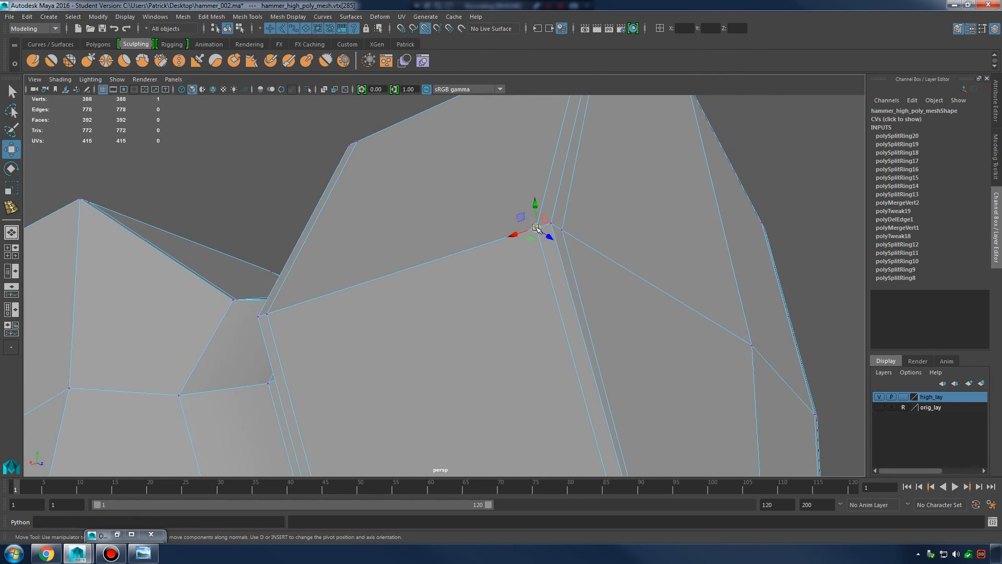
- Select all vertices of the hammer mesh and merge them with a threshold of 0.0001
{"action": "right_click_drag", "start_coordinate": [552, 227], "coordinate": [324, 308], "text": "alt"}
{"action": "middle_click_drag", "start_coordinate": [535, 346], "coordinate": [503, 172], "text": "alt"}
{"action": "right_click_drag", "start_coordinate": [503, 172], "coordinate": [120, 229], "text": "alt"}
{"action": "middle_click_drag", "start_coordinate": [475, 370], "coordinate": [471, 257], "text": "alt"}
{"action": "right_click_drag", "start_coordinate": [471, 257], "coordinate": [270, 138], "text": "alt"}
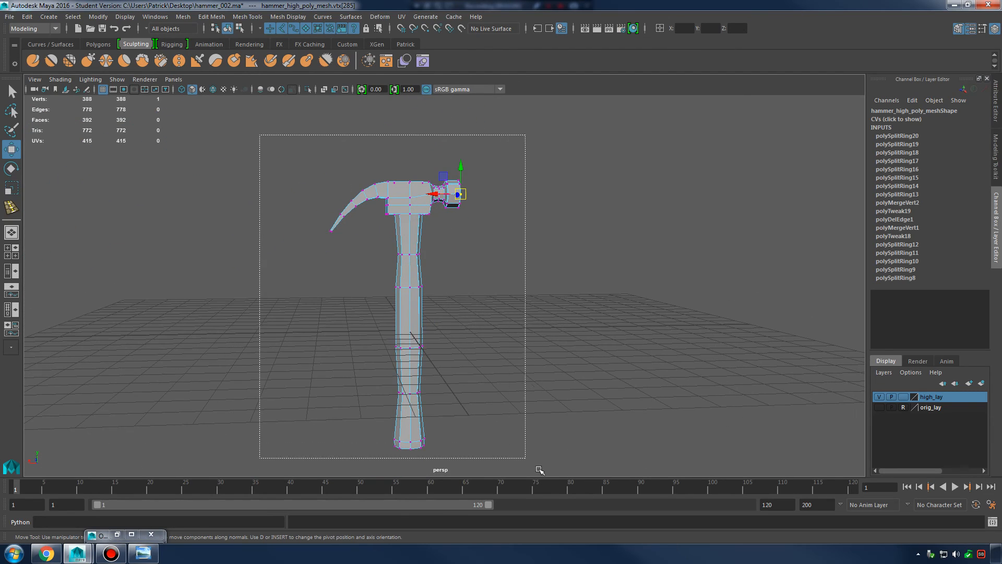
{"action": "left_click_drag", "start_coordinate": [539, 470], "coordinate": [542, 471]}
{"action": "middle_click_drag", "start_coordinate": [472, 197], "coordinate": [540, 295], "text": "alt"}
{"action": "right_click_drag", "start_coordinate": [539, 295], "coordinate": [644, 291], "text": "alt"}
{"action": "left_click_drag", "start_coordinate": [644, 291], "coordinate": [544, 309], "text": "alt"}
{"action": "right_click_drag", "start_coordinate": [544, 309], "coordinate": [639, 255], "text": "alt"}
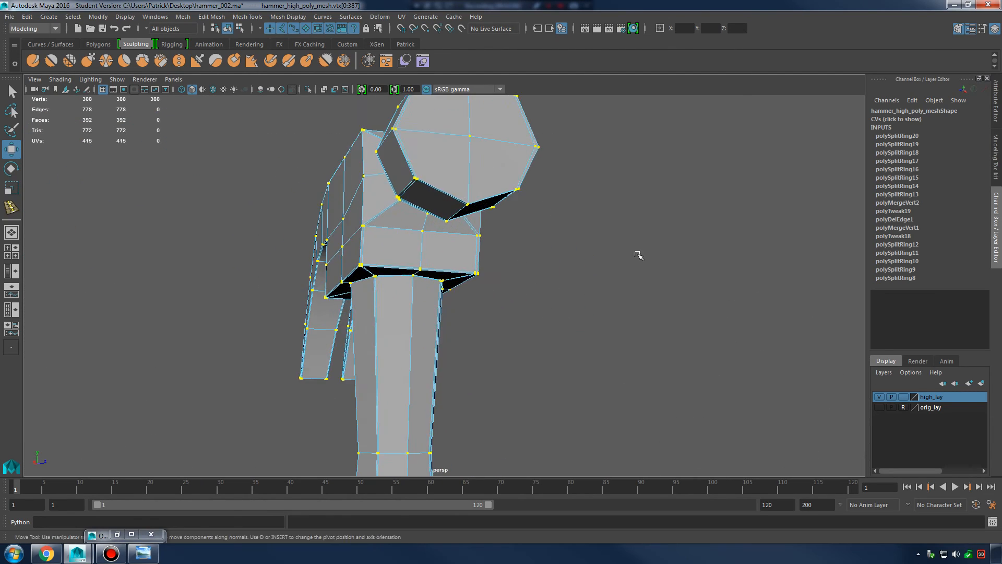
{"action": "left_click_drag", "start_coordinate": [639, 255], "coordinate": [522, 251], "text": "alt"}
{"action": "right_click_drag", "start_coordinate": [522, 250], "coordinate": [447, 246], "text": "alt"}
{"action": "middle_click_drag", "start_coordinate": [384, 267], "coordinate": [449, 253], "text": "alt"}
{"action": "left_click_drag", "start_coordinate": [449, 252], "coordinate": [406, 245], "text": "alt"}
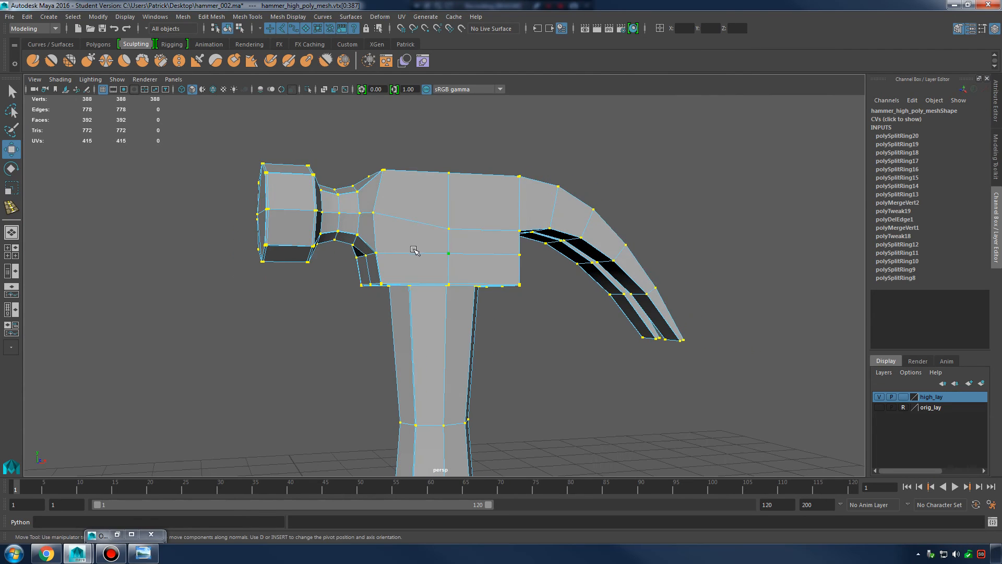
{"action": "right_click_drag", "start_coordinate": [413, 251], "coordinate": [282, 227], "text": "alt"}
{"action": "middle_click_drag", "start_coordinate": [478, 323], "coordinate": [472, 222], "text": "alt"}
{"action": "middle_click_drag", "start_coordinate": [558, 313], "coordinate": [557, 284], "text": "alt"}
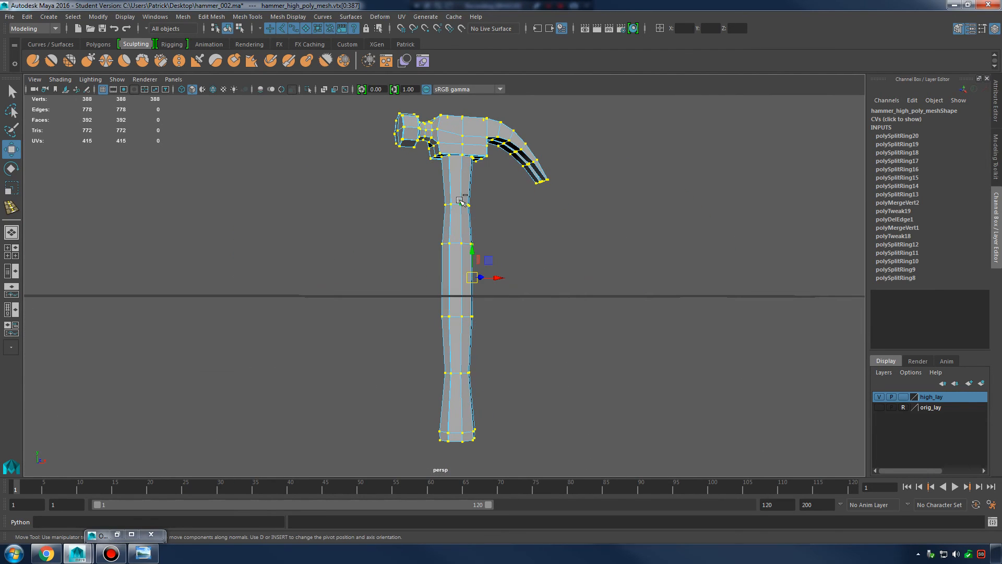
{"action": "right_click_drag", "start_coordinate": [460, 200], "coordinate": [454, 162], "text": "shift"}
{"action": "right_click_drag", "start_coordinate": [532, 147], "coordinate": [532, 147], "text": "shift"}
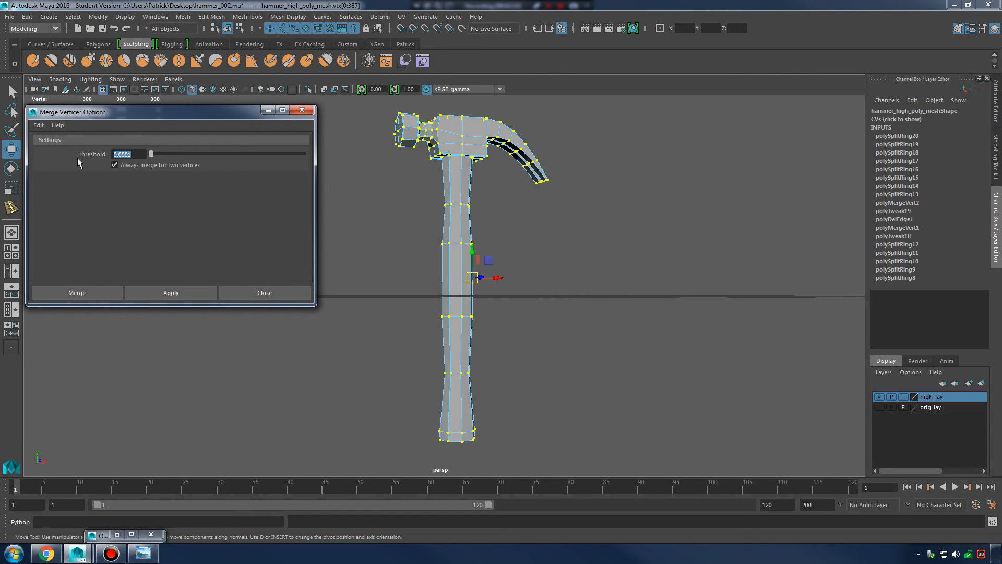
{"action": "type", "text": ".0001"}
{"action": "key", "text": "Return"}
{"action": "left_click_drag", "start_coordinate": [459, 209], "coordinate": [473, 168], "text": "alt"}
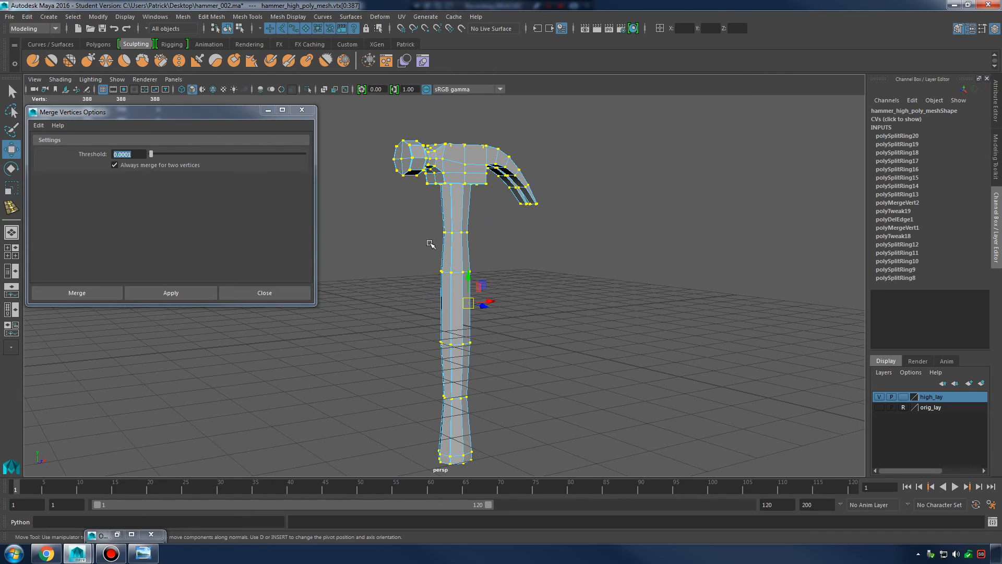
{"action": "middle_click_drag", "start_coordinate": [493, 176], "coordinate": [553, 276], "text": "alt"}
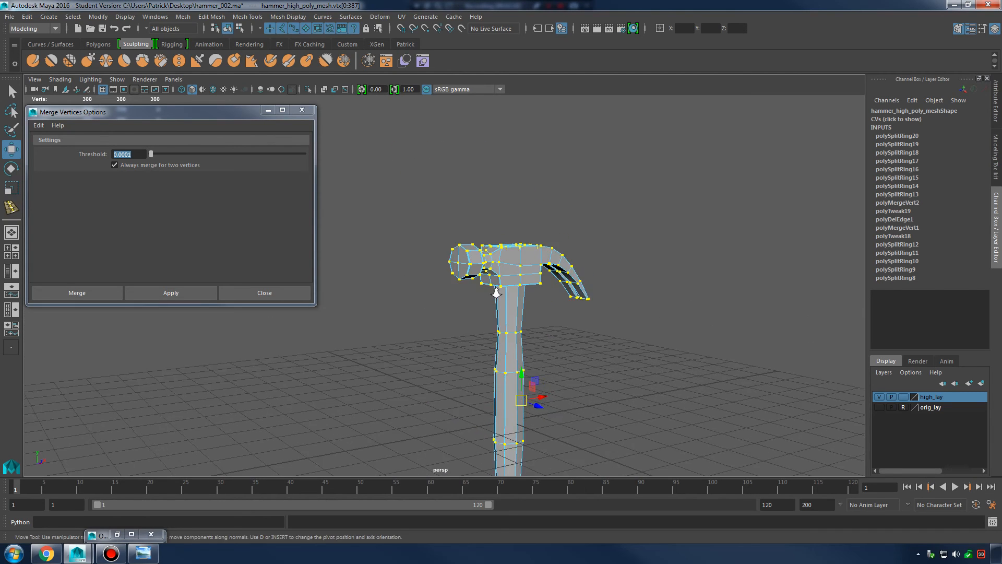
{"action": "right_click_drag", "start_coordinate": [495, 293], "coordinate": [635, 239], "text": "alt"}
{"action": "middle_click_drag", "start_coordinate": [635, 240], "coordinate": [574, 264], "text": "alt"}
{"action": "right_click_drag", "start_coordinate": [647, 292], "coordinate": [752, 290], "text": "alt"}
{"action": "left_click", "coordinate": [142, 294]}
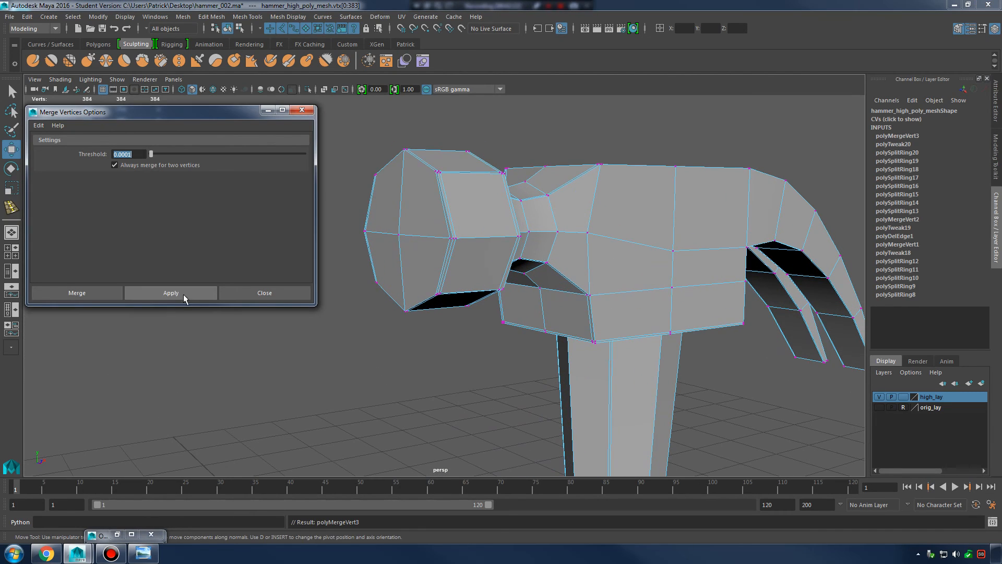
- Show the hammer smoothed in object mode and examine the striking head, neck and head underside
{"action": "right_click_drag", "start_coordinate": [484, 229], "coordinate": [538, 212]}
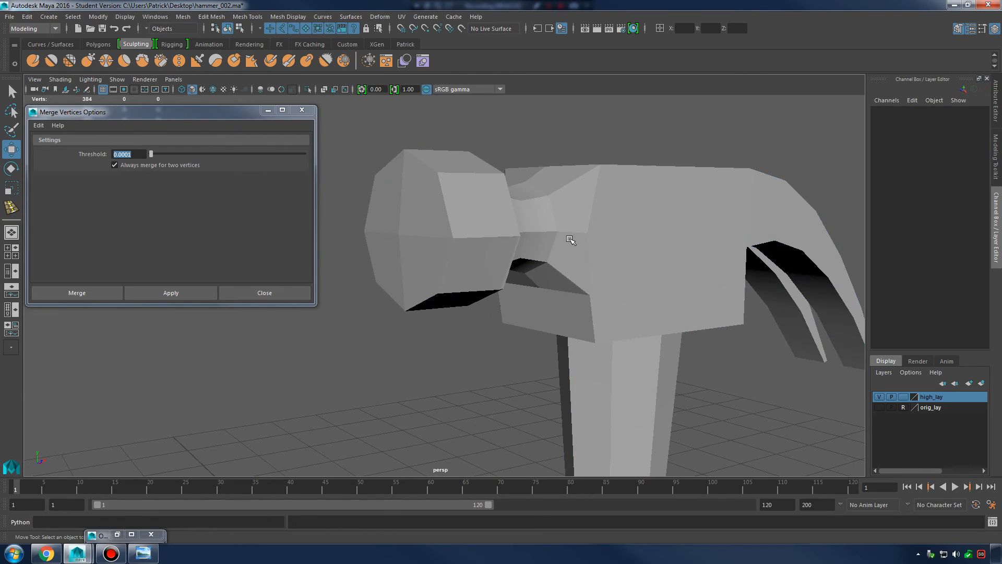
{"action": "left_click", "coordinate": [471, 235]}
{"action": "key", "text": "3"}
{"action": "right_click_drag", "start_coordinate": [510, 269], "coordinate": [548, 266], "text": "alt"}
{"action": "left_click_drag", "start_coordinate": [522, 267], "coordinate": [468, 268], "text": "alt"}
{"action": "left_click_drag", "start_coordinate": [418, 301], "coordinate": [473, 254], "text": "alt"}
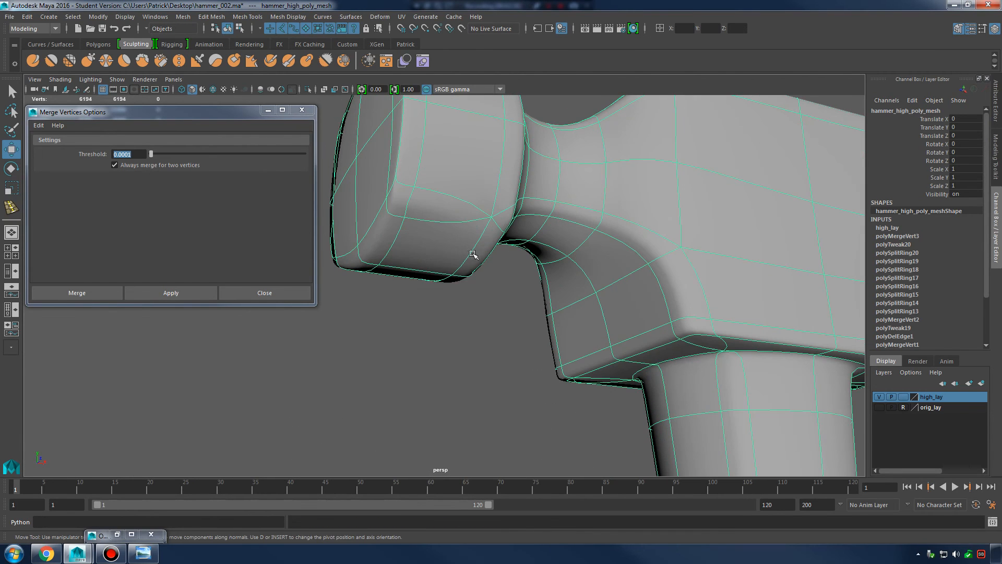
- Delete the lengthwise support edge loops along the striking head, neck and head block, and show the mesh smoothed
{"action": "right_click_drag", "start_coordinate": [440, 219], "coordinate": [441, 191]}
{"action": "left_click_drag", "start_coordinate": [440, 221], "coordinate": [398, 226], "text": "alt"}
{"action": "key", "text": "1"}
{"action": "right_click_drag", "start_coordinate": [470, 192], "coordinate": [463, 194], "text": "shift"}
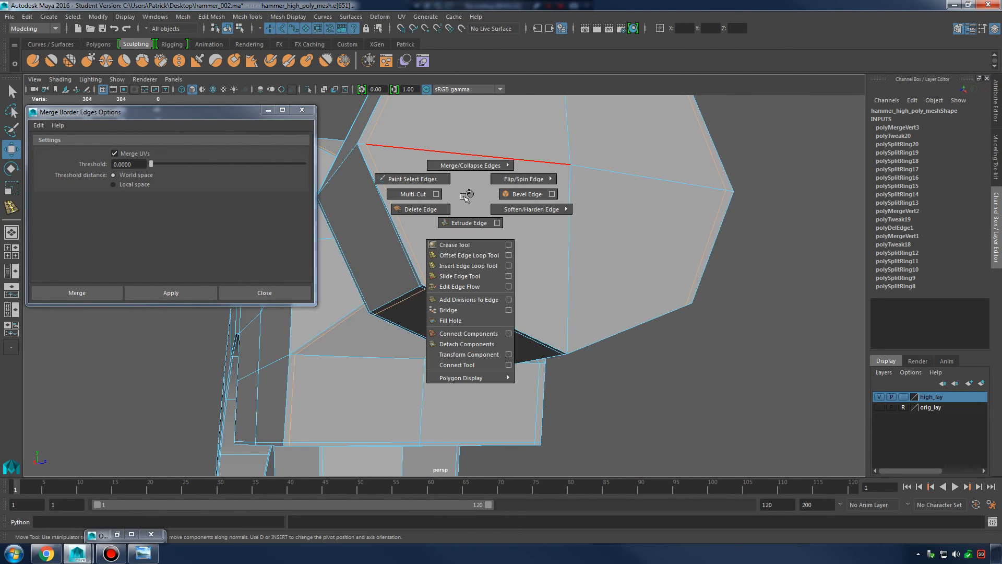
{"action": "left_click_drag", "start_coordinate": [679, 236], "coordinate": [651, 240], "text": "alt"}
{"action": "right_click_drag", "start_coordinate": [651, 240], "coordinate": [622, 245], "text": "alt"}
{"action": "mouse_move", "coordinate": [622, 245]}
{"action": "left_mouse_down", "text": "alt"}
{"action": "mouse_move", "coordinate": [510, 276]}
{"action": "mouse_move", "coordinate": [568, 215]}
{"action": "mouse_move", "coordinate": [609, 271]}
{"action": "mouse_move", "coordinate": [539, 278]}
{"action": "mouse_move", "coordinate": [486, 235]}
{"action": "left_mouse_up", "text": "alt"}
{"action": "key", "text": "4"}
{"action": "key", "text": "5"}
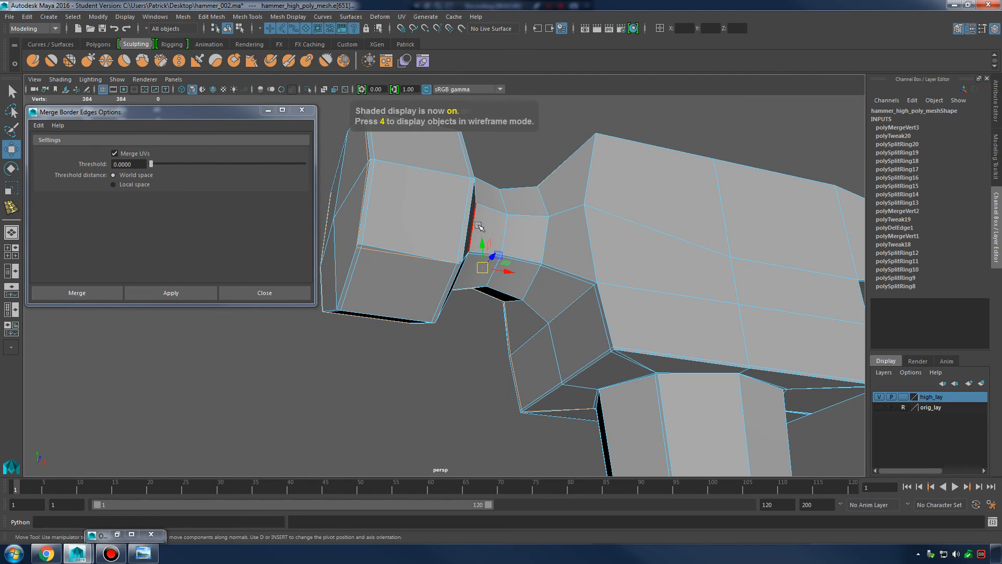
{"action": "right_click_drag", "start_coordinate": [440, 214], "coordinate": [393, 229], "text": "shift"}
{"action": "key", "text": "3"}
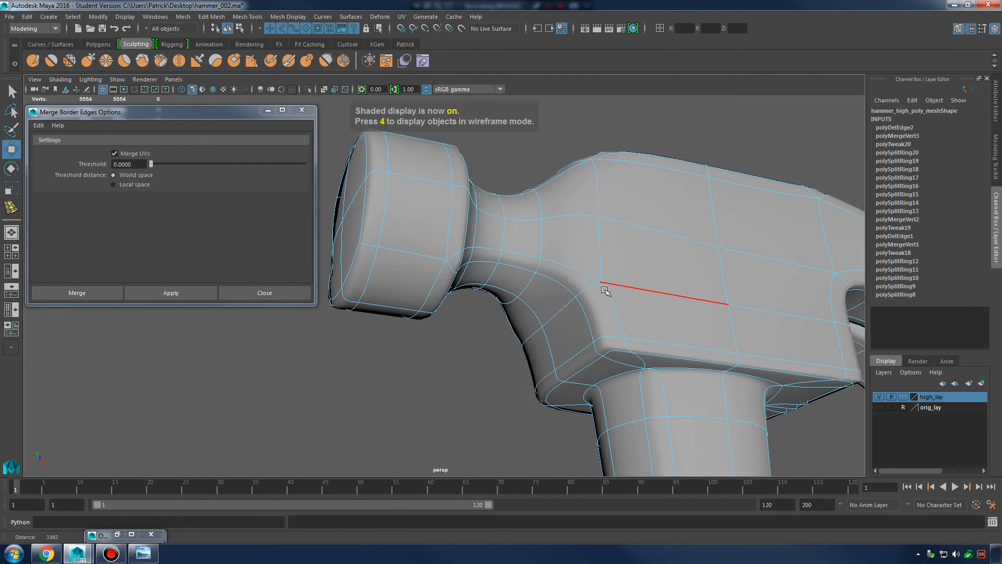
- Show the mesh unsmoothed, select the extra vertical support loops along the handle's corners, check them in wireframe and delete them
{"action": "left_click", "coordinate": [502, 382]}
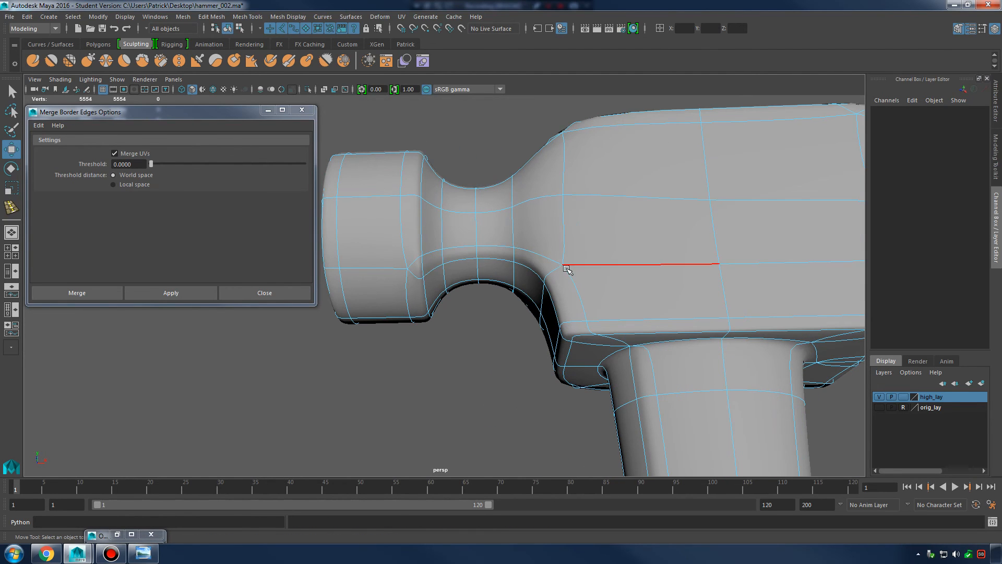
{"action": "middle_click_drag", "start_coordinate": [698, 391], "coordinate": [589, 225], "text": "alt"}
{"action": "left_click_drag", "start_coordinate": [590, 224], "coordinate": [566, 253], "text": "alt"}
{"action": "key", "text": "1"}
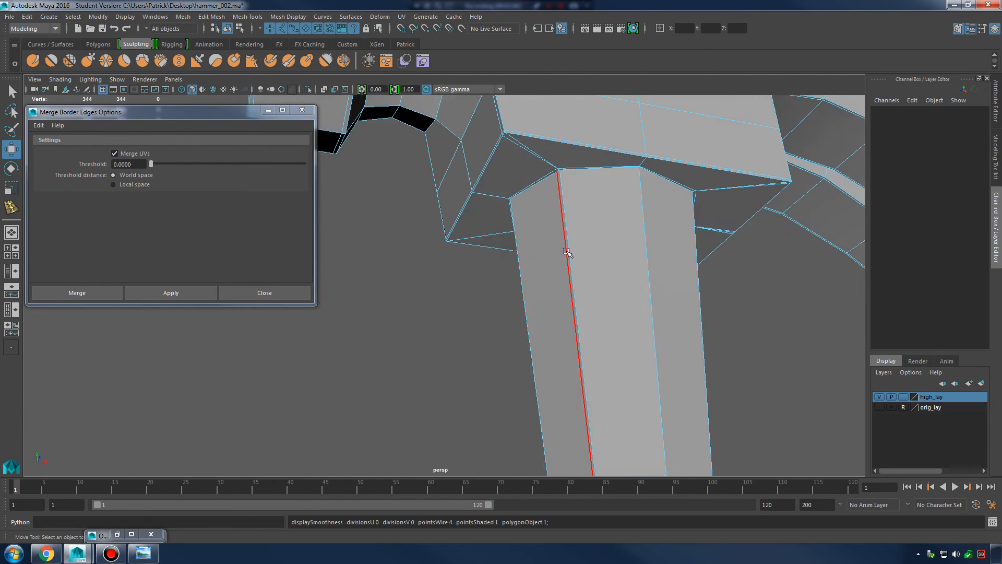
{"action": "right_click_drag", "start_coordinate": [566, 252], "coordinate": [669, 350], "text": "alt"}
{"action": "left_click_drag", "start_coordinate": [669, 350], "coordinate": [643, 293], "text": "alt"}
{"action": "double_click", "coordinate": [566, 269]}
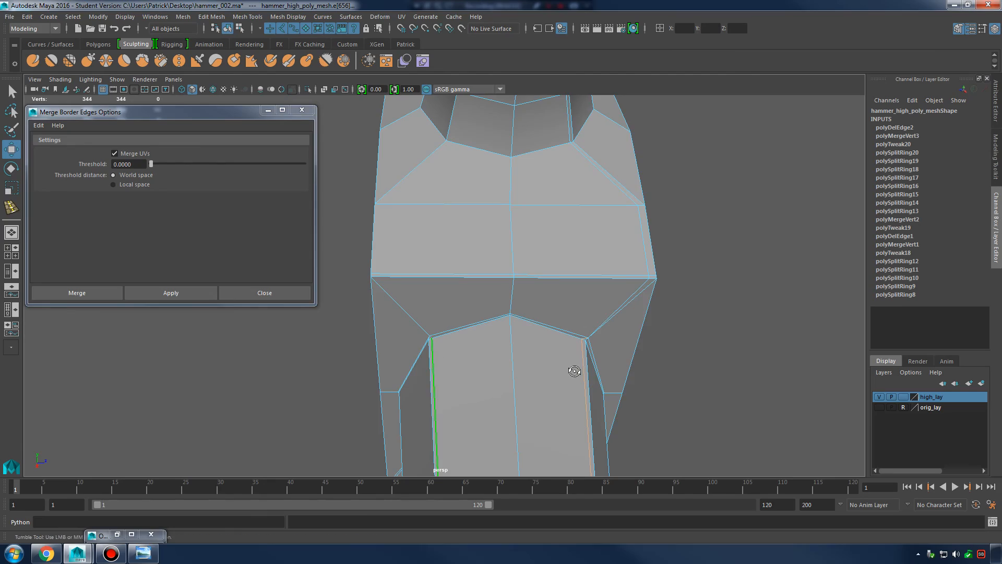
{"action": "left_click_drag", "start_coordinate": [575, 371], "coordinate": [541, 299], "text": "alt"}
{"action": "key", "text": "4"}
{"action": "middle_click_drag", "start_coordinate": [541, 300], "coordinate": [543, 167], "text": "alt"}
{"action": "right_click_drag", "start_coordinate": [752, 271], "coordinate": [604, 318], "text": "alt"}
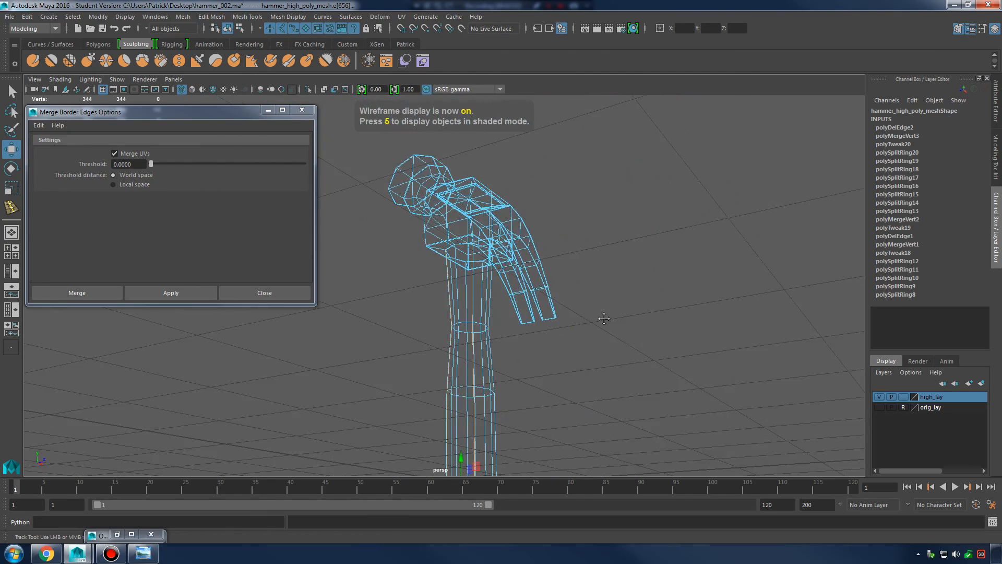
{"action": "middle_click_drag", "start_coordinate": [604, 319], "coordinate": [592, 172], "text": "alt"}
{"action": "right_click_drag", "start_coordinate": [592, 172], "coordinate": [496, 264], "text": "alt"}
{"action": "middle_click_drag", "start_coordinate": [489, 283], "coordinate": [508, 329], "text": "alt"}
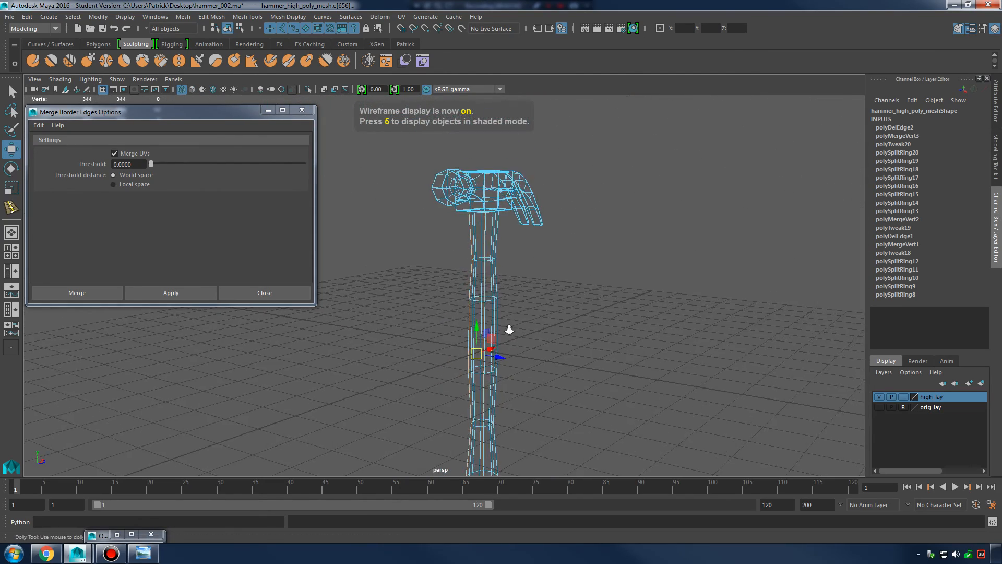
{"action": "right_click_drag", "start_coordinate": [508, 329], "coordinate": [622, 219], "text": "alt"}
{"action": "middle_click_drag", "start_coordinate": [684, 298], "coordinate": [691, 459], "text": "alt"}
{"action": "right_click_drag", "start_coordinate": [691, 459], "coordinate": [716, 386], "text": "alt"}
{"action": "left_click_drag", "start_coordinate": [678, 379], "coordinate": [605, 365], "text": "alt"}
{"action": "middle_click_drag", "start_coordinate": [588, 323], "coordinate": [578, 403], "text": "alt"}
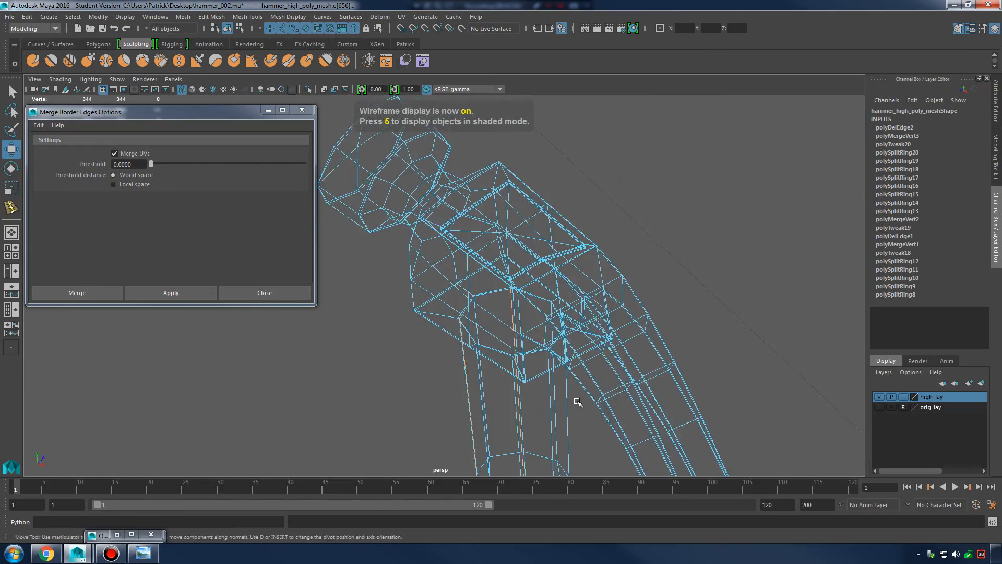
{"action": "right_click_drag", "start_coordinate": [577, 403], "coordinate": [600, 306], "text": "alt"}
{"action": "middle_click_drag", "start_coordinate": [585, 342], "coordinate": [539, 327], "text": "alt"}
{"action": "right_click_drag", "start_coordinate": [539, 327], "coordinate": [640, 311], "text": "alt"}
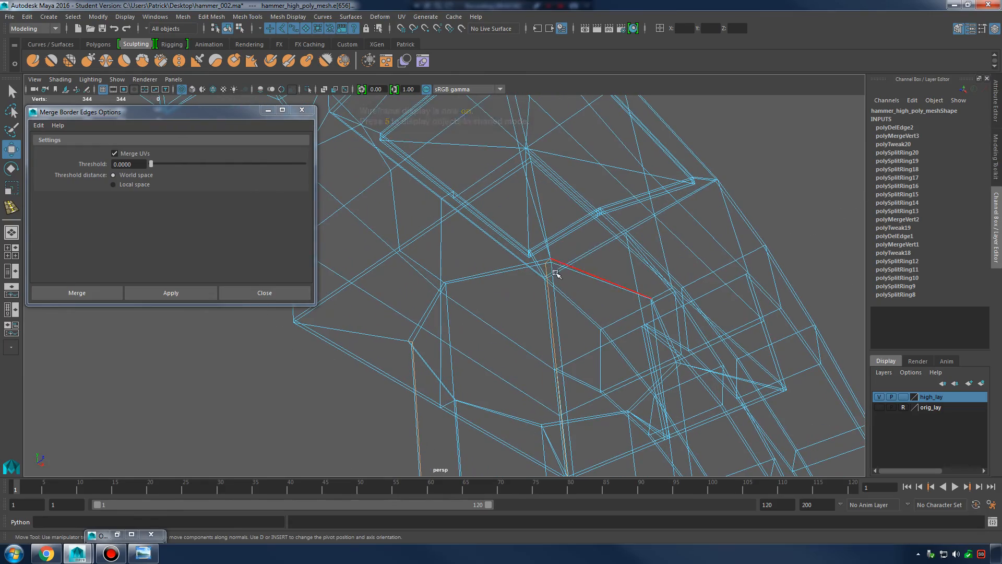
{"action": "middle_click_drag", "start_coordinate": [526, 324], "coordinate": [497, 329], "text": "alt"}
{"action": "right_click_drag", "start_coordinate": [497, 328], "coordinate": [702, 358], "text": "alt"}
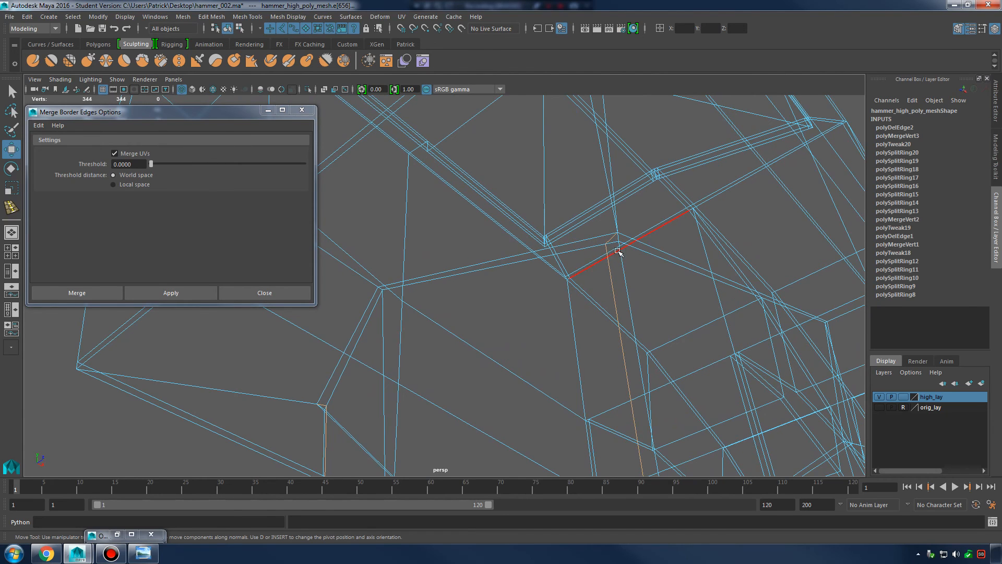
{"action": "right_click_drag", "start_coordinate": [600, 233], "coordinate": [600, 234], "text": "shift"}
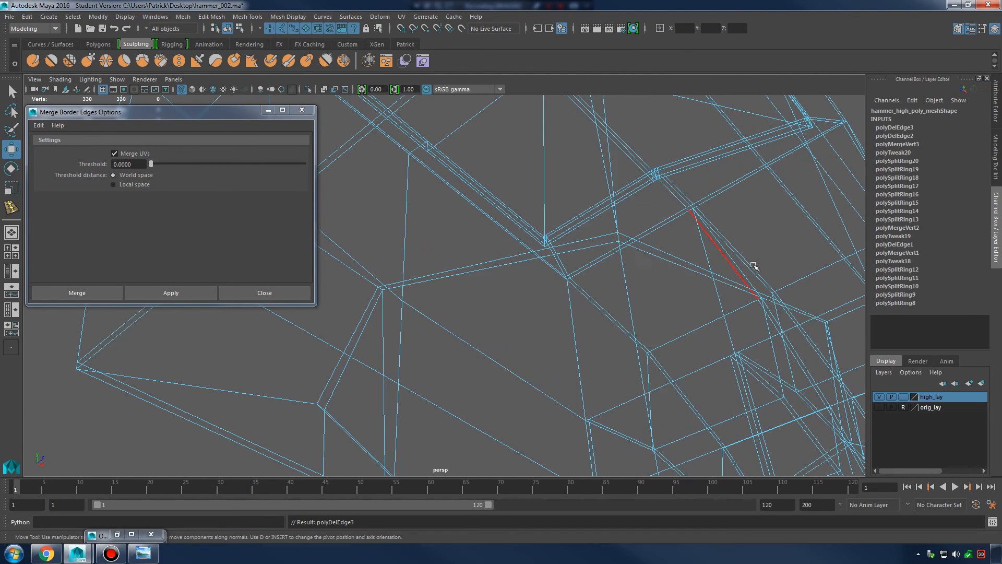
- Show the hammer shaded and smoothed in object mode, close the merge options and examine the head's top face and claw
{"action": "left_click_drag", "start_coordinate": [756, 267], "coordinate": [567, 284], "text": "alt"}
{"action": "key", "text": "5"}
{"action": "mouse_move", "coordinate": [669, 292]}
{"action": "left_mouse_down", "text": "alt"}
{"action": "mouse_move", "coordinate": [566, 315]}
{"action": "mouse_move", "coordinate": [519, 298]}
{"action": "mouse_move", "coordinate": [510, 256]}
{"action": "left_mouse_up", "text": "alt"}
{"action": "key", "text": "3"}
{"action": "right_click_drag", "start_coordinate": [510, 253], "coordinate": [543, 244]}
{"action": "left_click_drag", "start_coordinate": [543, 243], "coordinate": [560, 333], "text": "alt"}
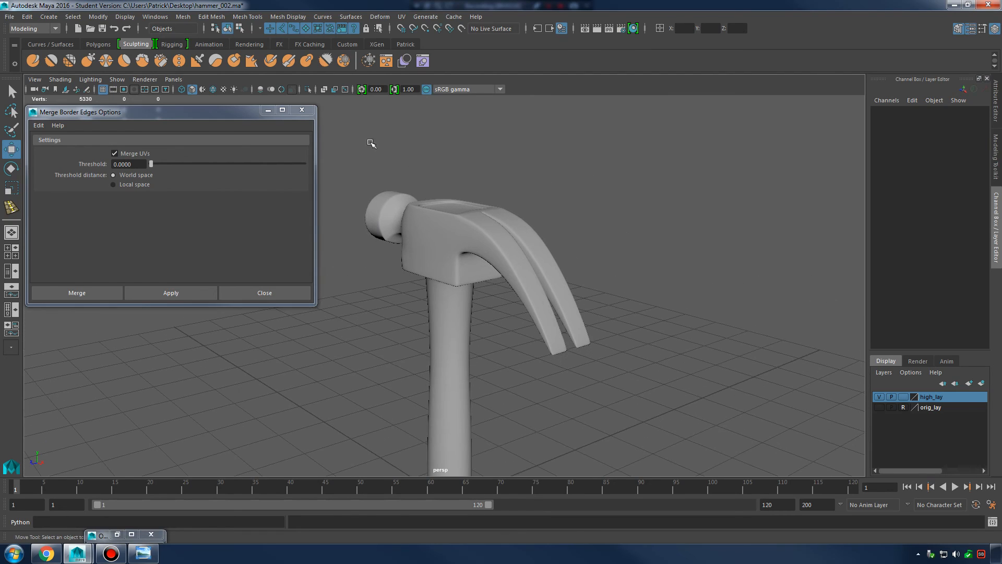
{"action": "left_click", "coordinate": [301, 110]}
{"action": "left_click_drag", "start_coordinate": [453, 245], "coordinate": [492, 281], "text": "alt"}
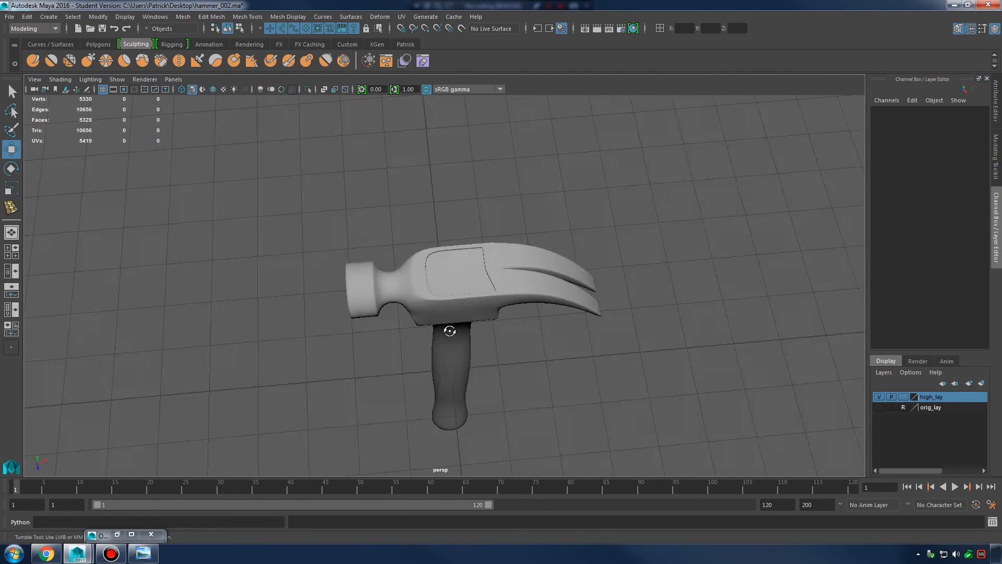
{"action": "left_click_drag", "start_coordinate": [450, 331], "coordinate": [429, 351], "text": "alt"}
{"action": "right_click_drag", "start_coordinate": [430, 334], "coordinate": [523, 293], "text": "alt"}
- Show the mesh unsmoothed and align the recess's claw-side corner vertices along X with that edge's middle vertices, using the wireframe top view
{"action": "left_click", "coordinate": [526, 297]}
{"action": "key", "text": "1"}
{"action": "middle_click_drag", "start_coordinate": [436, 303], "coordinate": [398, 271], "text": "alt"}
{"action": "right_click_drag", "start_coordinate": [398, 271], "coordinate": [562, 299], "text": "alt"}
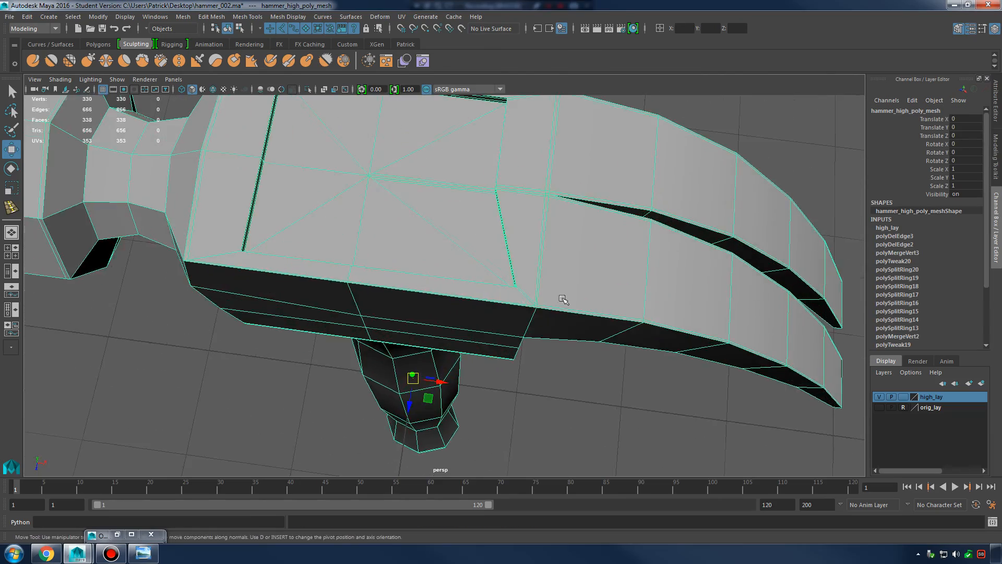
{"action": "left_click_drag", "start_coordinate": [562, 299], "coordinate": [532, 231], "text": "alt"}
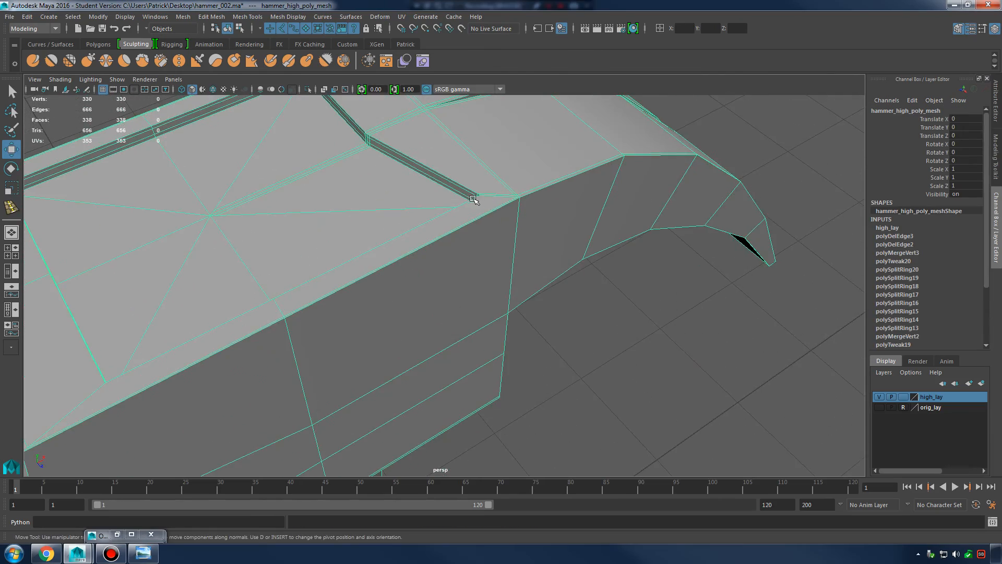
{"action": "left_click_drag", "start_coordinate": [473, 199], "coordinate": [459, 290], "text": "alt"}
{"action": "key", "text": "F9"}
{"action": "right_click_drag", "start_coordinate": [459, 291], "coordinate": [561, 252], "text": "alt"}
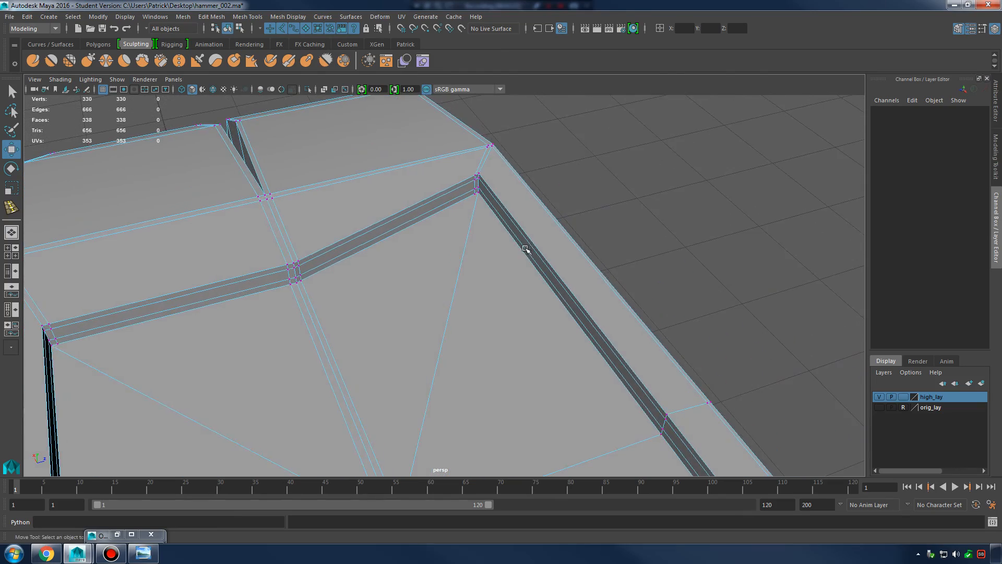
{"action": "left_click_drag", "start_coordinate": [526, 249], "coordinate": [477, 264], "text": "alt"}
{"action": "left_click_drag", "start_coordinate": [579, 284], "coordinate": [433, 302], "text": "alt"}
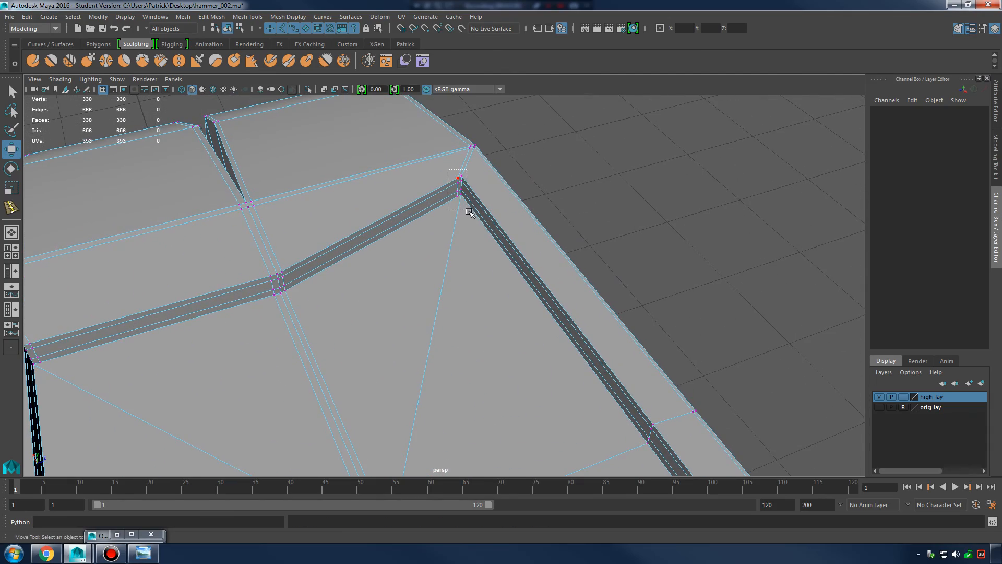
{"action": "left_click_drag", "start_coordinate": [469, 211], "coordinate": [470, 211]}
{"action": "key", "text": "4"}
{"action": "left_click_drag", "start_coordinate": [545, 220], "coordinate": [459, 222], "text": "alt"}
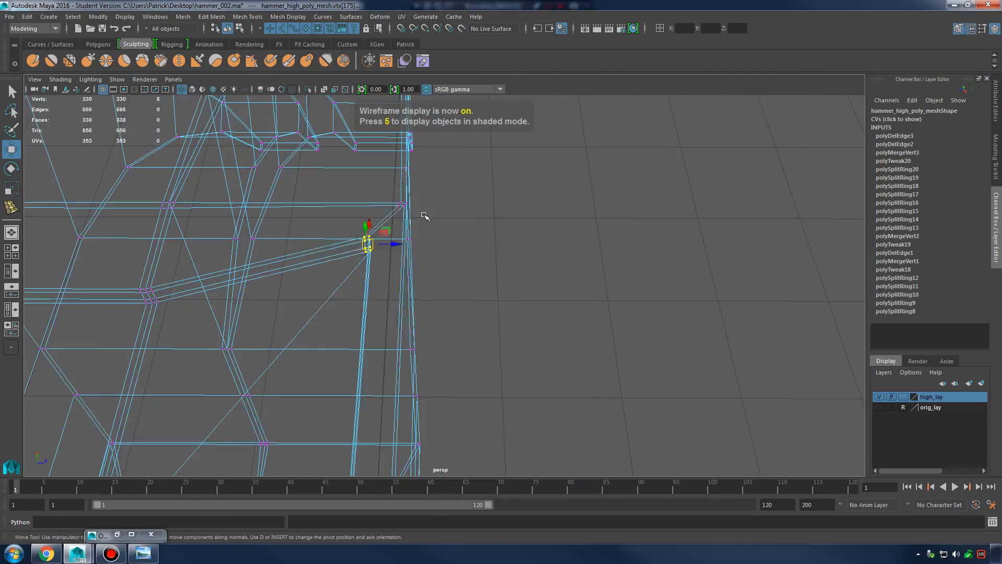
{"action": "key", "text": "space"}
{"action": "key", "text": "space"}
{"action": "scroll", "coordinate": [502, 277], "scroll_direction": "down", "scroll_amount": 5}
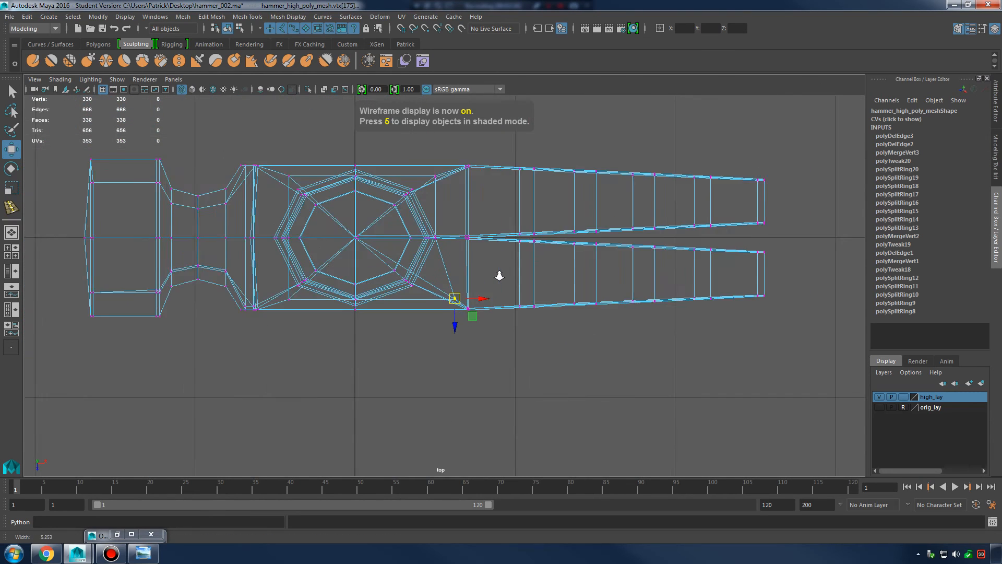
{"action": "scroll", "coordinate": [500, 276], "scroll_direction": "up", "scroll_amount": 4}
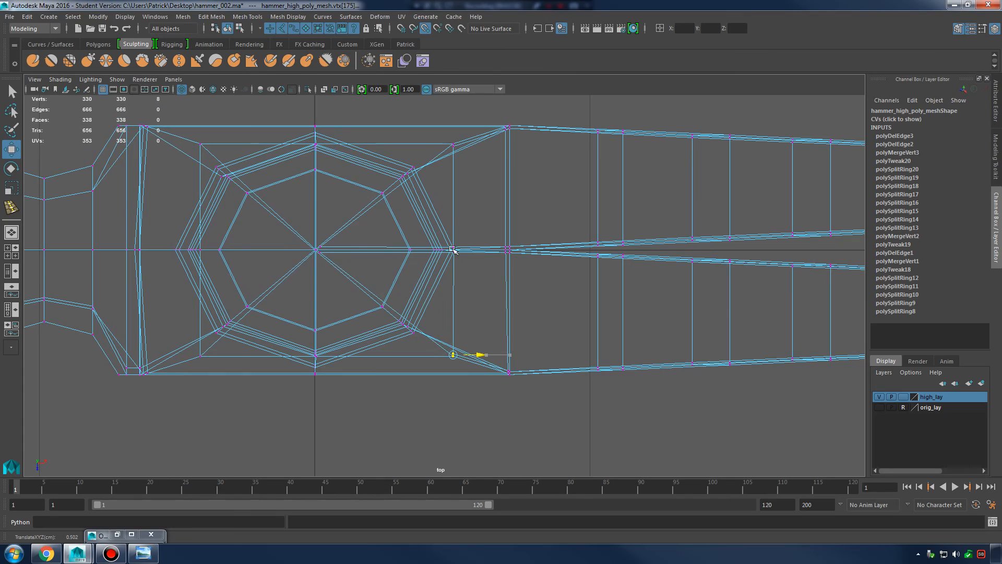
- Return to the shaded perspective view and show the hammer smoothed in object mode
{"action": "key", "text": "space"}
{"action": "key", "text": "space"}
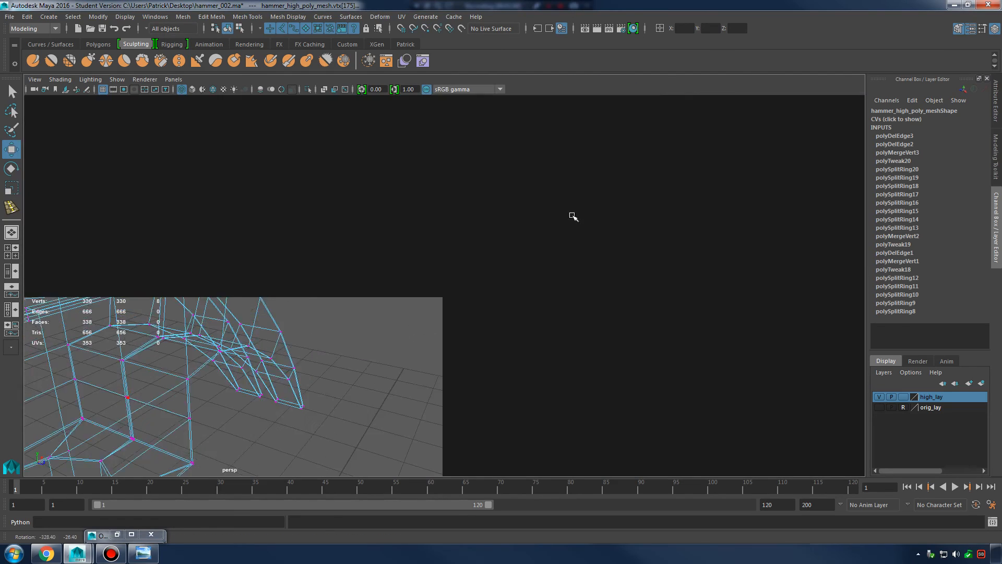
{"action": "key", "text": "space"}
{"action": "key", "text": "space"}
{"action": "key", "text": "4"}
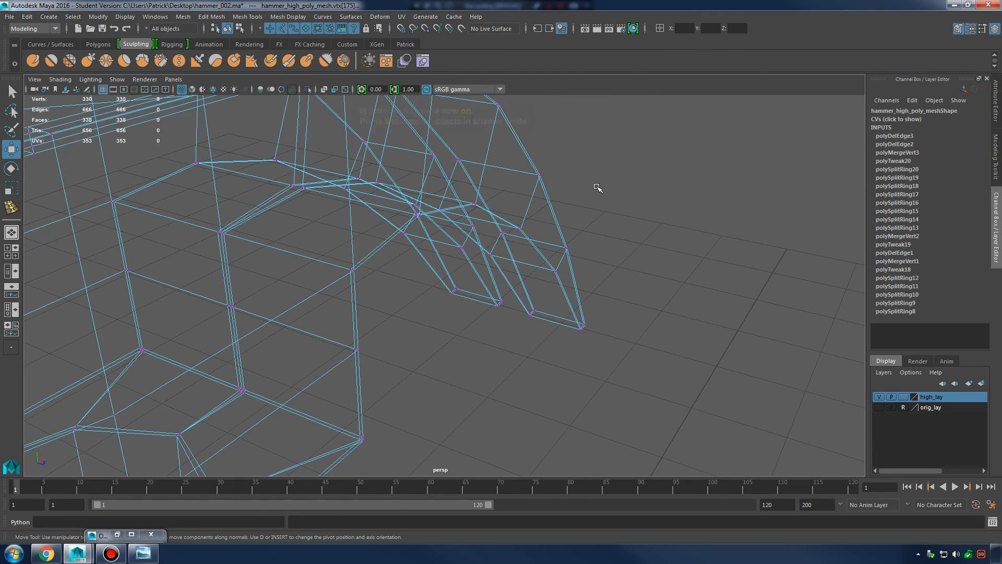
{"action": "key", "text": "f"}
{"action": "key", "text": "5"}
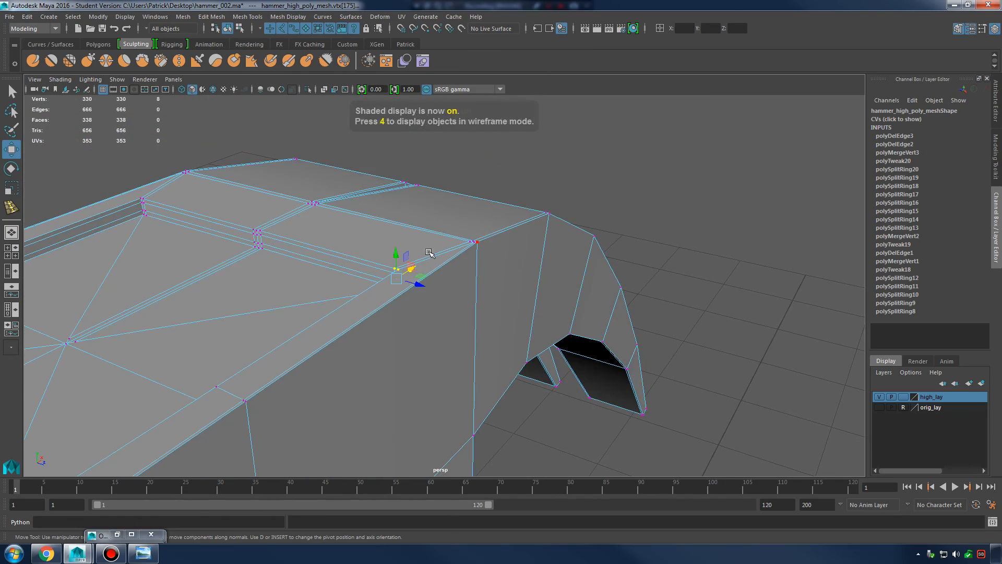
{"action": "left_click", "coordinate": [438, 222]}
{"action": "scroll", "coordinate": [459, 219], "scroll_direction": "down", "scroll_amount": 5}
{"action": "key", "text": "3"}
{"action": "left_click", "coordinate": [633, 197]}
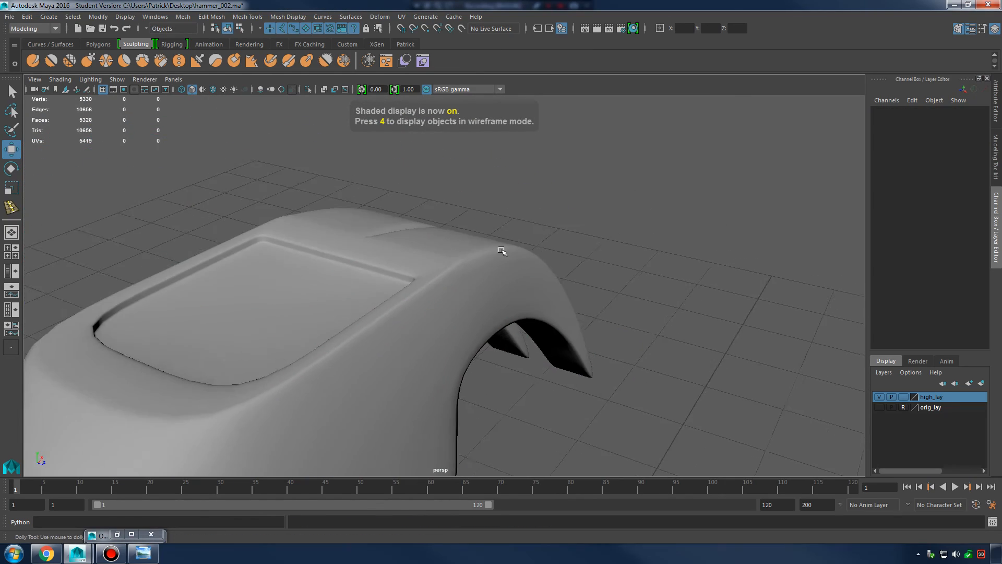
- Examine the recessed panel on the head's top face, comparing the smoothed and unsmoothed display
{"action": "right_click_drag", "start_coordinate": [611, 254], "coordinate": [456, 284], "text": "alt"}
{"action": "left_click_drag", "start_coordinate": [456, 284], "coordinate": [439, 329], "text": "alt"}
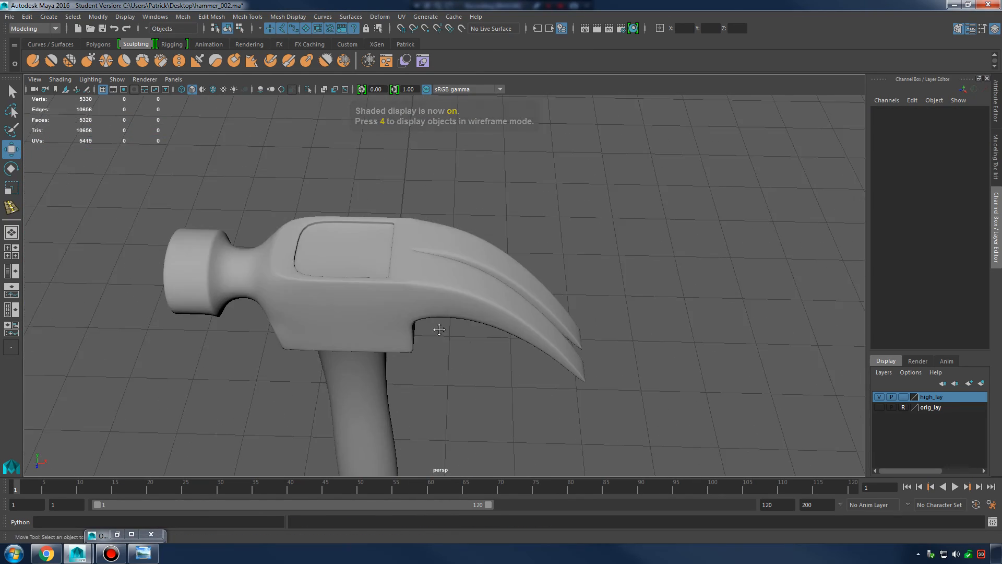
{"action": "middle_click_drag", "start_coordinate": [438, 329], "coordinate": [545, 369], "text": "alt"}
{"action": "right_click_drag", "start_coordinate": [546, 369], "coordinate": [773, 375], "text": "alt"}
{"action": "middle_click_drag", "start_coordinate": [392, 299], "coordinate": [445, 291], "text": "alt"}
{"action": "right_click_drag", "start_coordinate": [446, 291], "coordinate": [505, 305], "text": "alt"}
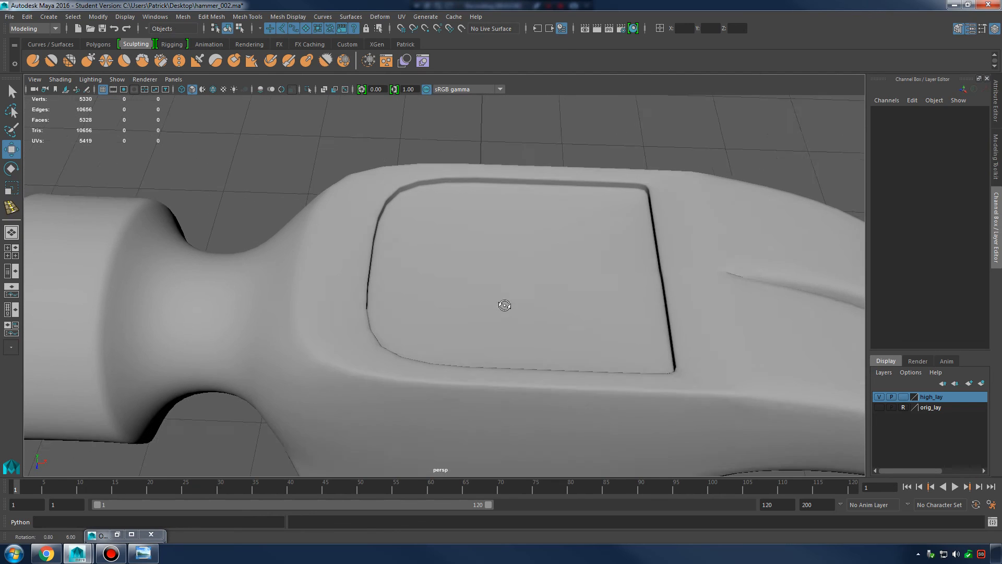
{"action": "left_click_drag", "start_coordinate": [505, 304], "coordinate": [507, 318], "text": "alt"}
{"action": "left_click", "coordinate": [377, 269]}
{"action": "key", "text": "1"}
{"action": "key", "text": "3"}
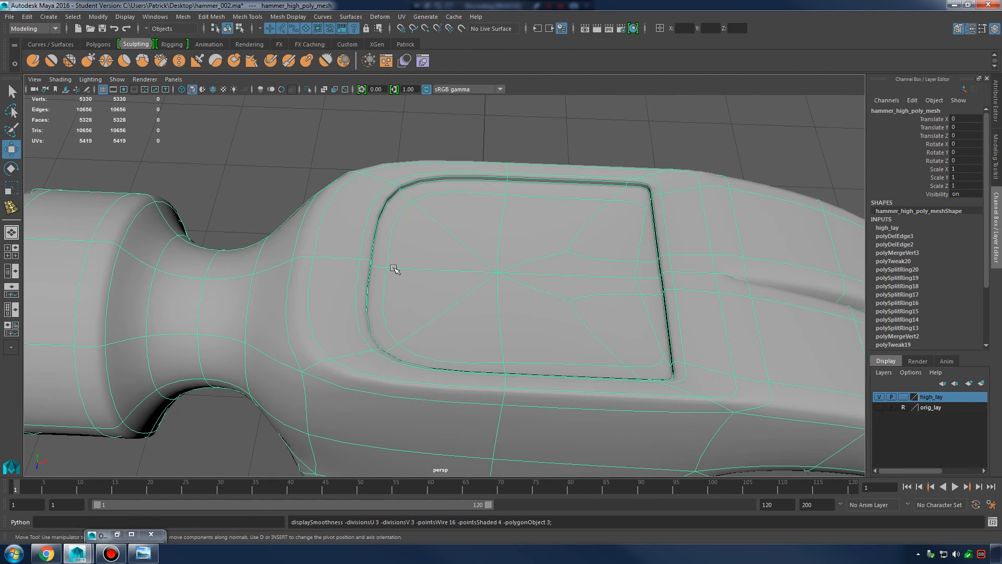
{"action": "key", "text": "1"}
{"action": "left_click_drag", "start_coordinate": [405, 271], "coordinate": [423, 206], "text": "alt"}
{"action": "key", "text": "3"}
{"action": "left_click", "coordinate": [422, 170]}
{"action": "right_click_drag", "start_coordinate": [419, 177], "coordinate": [308, 273], "text": "alt"}
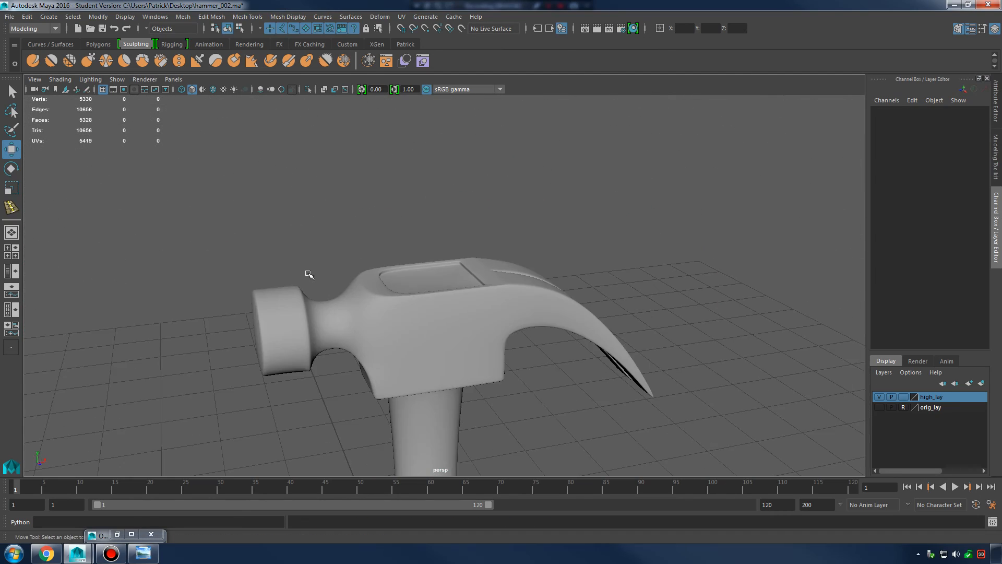
- Insert two supporting edge loops around the handle's lower end and show the hammer smoothed in object mode
{"action": "left_click_drag", "start_coordinate": [309, 275], "coordinate": [460, 292], "text": "alt"}
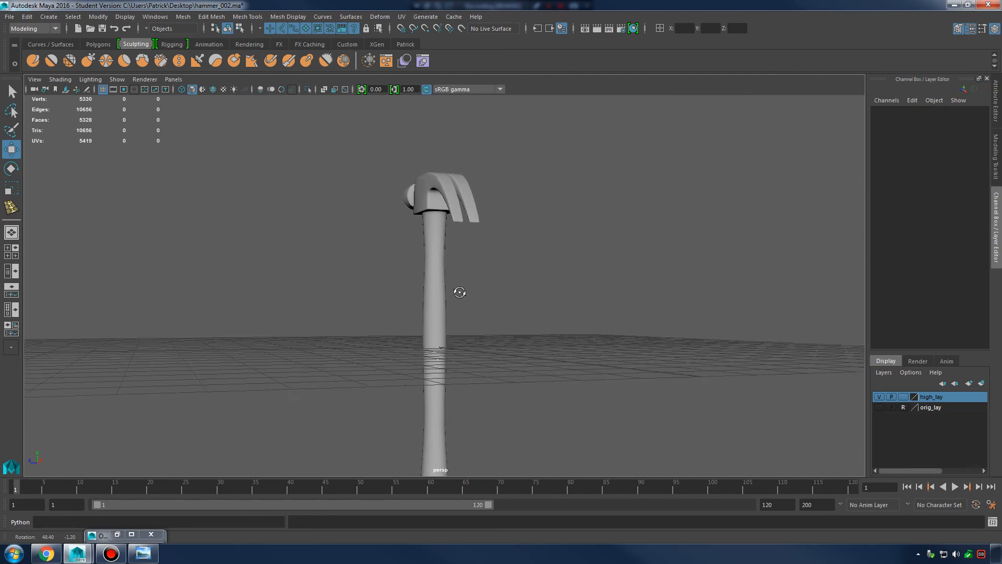
{"action": "middle_click_drag", "start_coordinate": [621, 345], "coordinate": [570, 255], "text": "alt"}
{"action": "left_click_drag", "start_coordinate": [570, 255], "coordinate": [472, 290], "text": "alt"}
{"action": "middle_click_drag", "start_coordinate": [472, 291], "coordinate": [475, 216], "text": "alt"}
{"action": "right_click_drag", "start_coordinate": [475, 222], "coordinate": [590, 326], "text": "alt"}
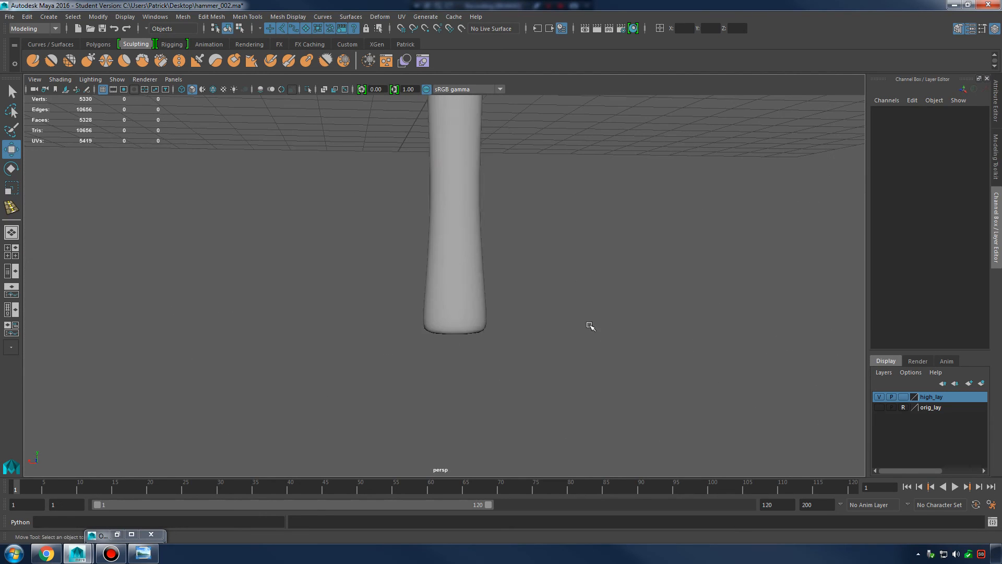
{"action": "left_click", "coordinate": [446, 285]}
{"action": "key", "text": "1"}
{"action": "scroll", "coordinate": [407, 299], "scroll_direction": "up", "scroll_amount": 3}
{"action": "right_click_drag", "start_coordinate": [458, 287], "coordinate": [403, 300], "text": "shift"}
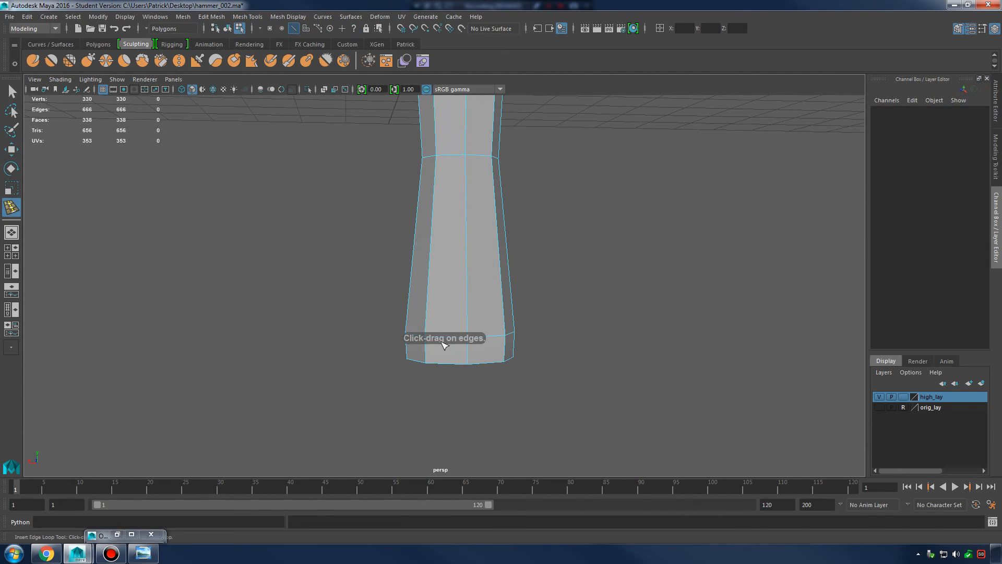
{"action": "left_click_drag", "start_coordinate": [462, 335], "coordinate": [472, 331]}
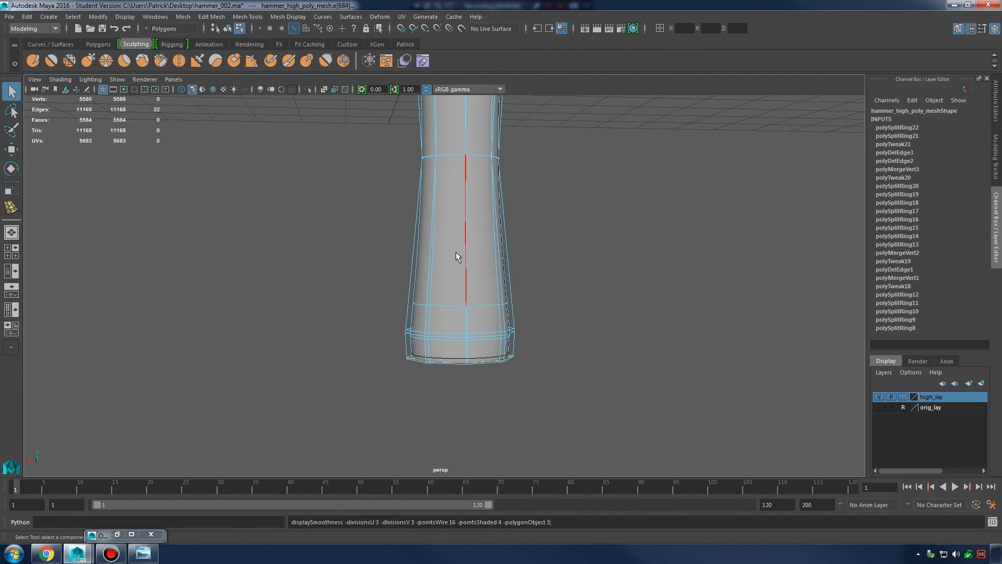
{"action": "right_click_drag", "start_coordinate": [455, 252], "coordinate": [494, 227]}
{"action": "left_click", "coordinate": [609, 242]}
- Examine the smoothed handle and striking head from several sides
{"action": "left_click_drag", "start_coordinate": [729, 348], "coordinate": [666, 312], "text": "alt"}
{"action": "middle_click_drag", "start_coordinate": [666, 312], "coordinate": [661, 391], "text": "alt"}
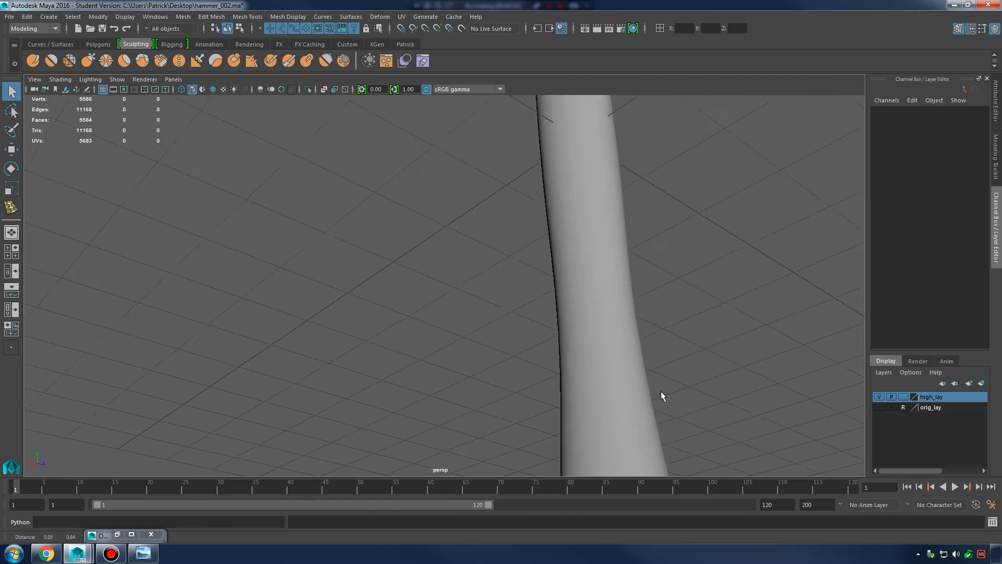
{"action": "right_click_drag", "start_coordinate": [661, 391], "coordinate": [522, 239], "text": "alt"}
{"action": "middle_click_drag", "start_coordinate": [522, 239], "coordinate": [535, 361], "text": "alt"}
{"action": "left_click_drag", "start_coordinate": [653, 246], "coordinate": [577, 276], "text": "alt"}
{"action": "middle_click_drag", "start_coordinate": [577, 256], "coordinate": [589, 380], "text": "alt"}
{"action": "left_click_drag", "start_coordinate": [533, 273], "coordinate": [731, 295], "text": "alt"}
{"action": "left_click_drag", "start_coordinate": [365, 255], "coordinate": [654, 233], "text": "alt"}
{"action": "right_click_drag", "start_coordinate": [653, 233], "coordinate": [673, 381], "text": "alt"}
{"action": "middle_click_drag", "start_coordinate": [280, 199], "coordinate": [387, 284], "text": "alt"}
{"action": "right_click_drag", "start_coordinate": [388, 284], "coordinate": [434, 334], "text": "alt"}
{"action": "left_click", "coordinate": [315, 245]}
{"action": "left_click", "coordinate": [556, 299]}
{"action": "left_click_drag", "start_coordinate": [496, 287], "coordinate": [544, 291], "text": "alt"}
- Show the mesh unsmoothed, select the support edge loop behind the striking face's rim and check it in smoothed display
{"action": "left_click", "coordinate": [414, 261]}
{"action": "key", "text": "1"}
{"action": "right_click_drag", "start_coordinate": [340, 264], "coordinate": [581, 300], "text": "alt"}
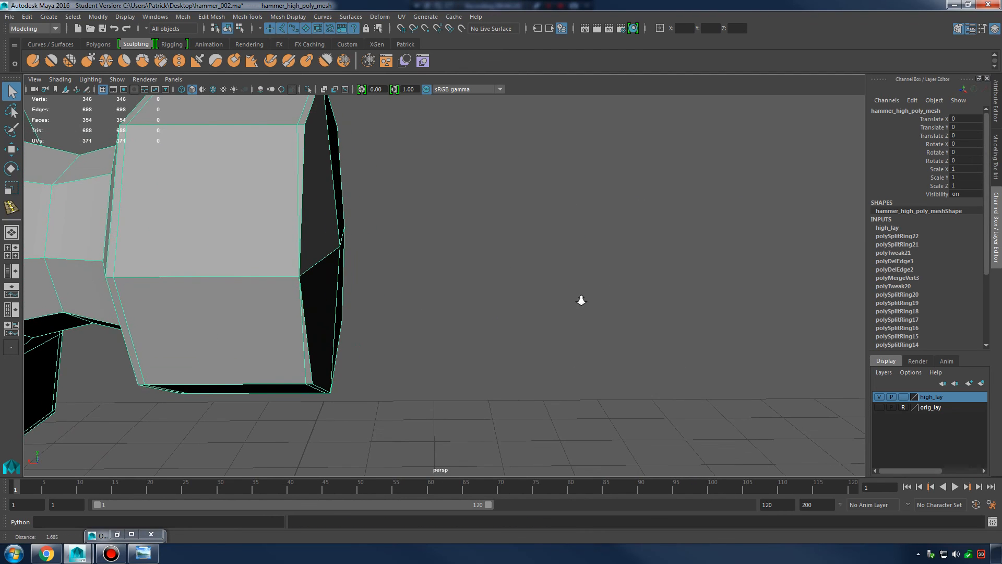
{"action": "left_click_drag", "start_coordinate": [581, 301], "coordinate": [361, 187], "text": "alt"}
{"action": "right_click_drag", "start_coordinate": [359, 187], "coordinate": [352, 137]}
{"action": "left_click", "coordinate": [347, 147]}
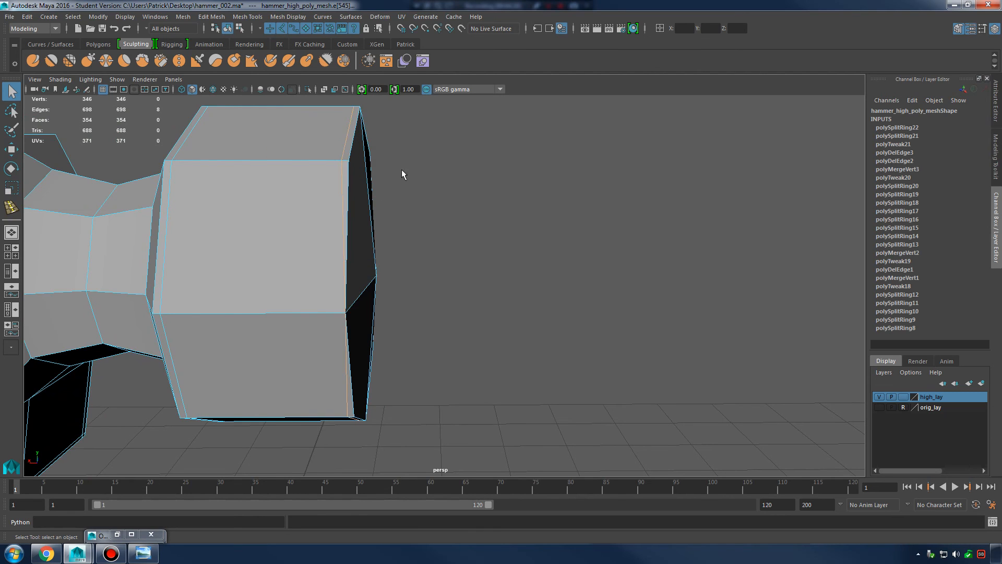
{"action": "middle_click_drag", "start_coordinate": [405, 172], "coordinate": [470, 182], "text": "alt"}
{"action": "right_click_drag", "start_coordinate": [470, 198], "coordinate": [544, 256], "text": "alt"}
{"action": "left_click_drag", "start_coordinate": [544, 256], "coordinate": [499, 231], "text": "alt"}
{"action": "middle_click_drag", "start_coordinate": [506, 277], "coordinate": [471, 222], "text": "alt"}
{"action": "right_click_drag", "start_coordinate": [471, 222], "coordinate": [446, 278], "text": "alt"}
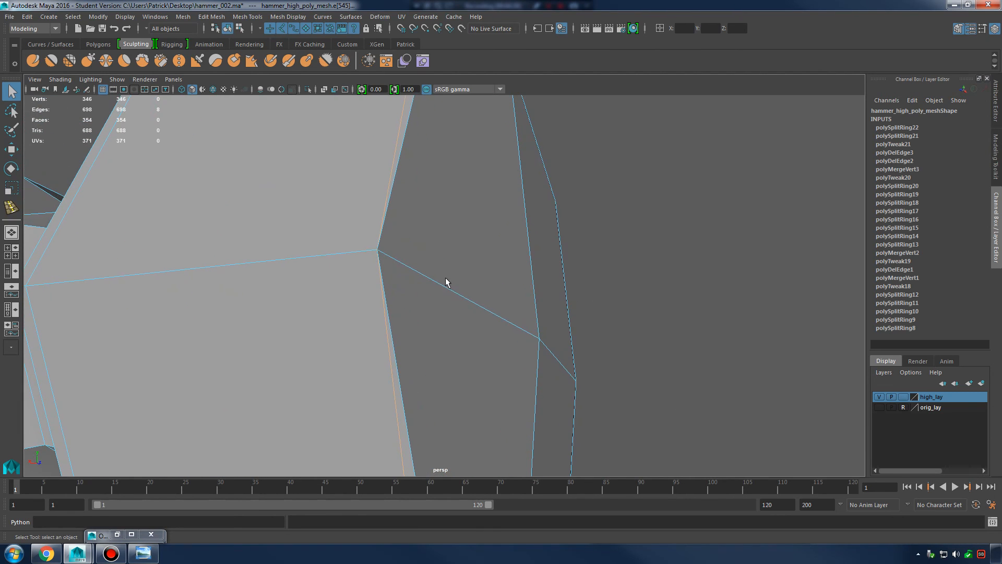
{"action": "left_click_drag", "start_coordinate": [731, 276], "coordinate": [553, 269], "text": "alt"}
{"action": "right_click_drag", "start_coordinate": [553, 269], "coordinate": [433, 224], "text": "alt"}
{"action": "left_click_drag", "start_coordinate": [707, 263], "coordinate": [390, 262], "text": "alt"}
{"action": "right_click_drag", "start_coordinate": [390, 261], "coordinate": [506, 233], "text": "alt"}
{"action": "key", "text": "3"}
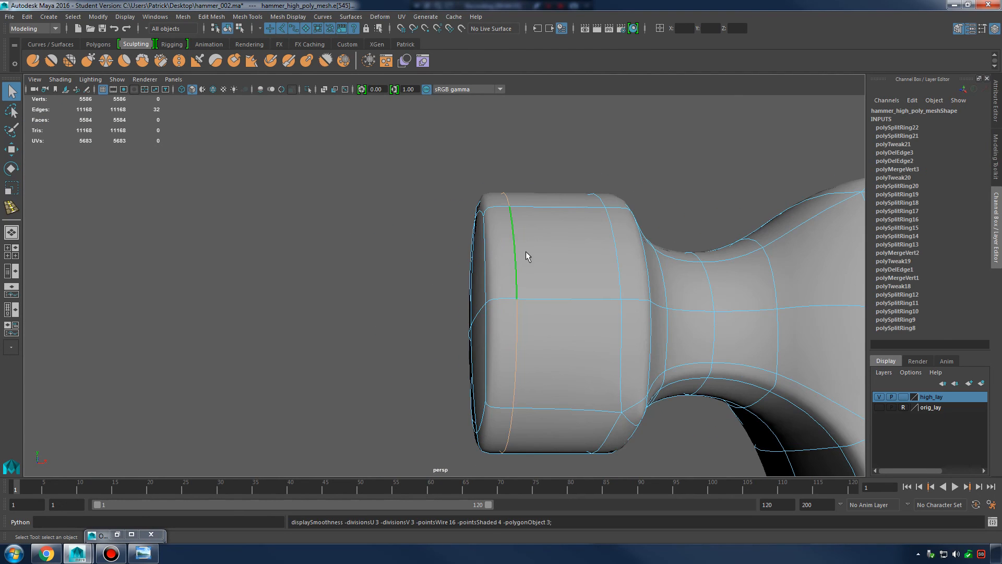
- Return to object mode and examine the smoothed striking face and its rim
{"action": "left_click", "coordinate": [525, 286]}
{"action": "left_click_drag", "start_coordinate": [526, 287], "coordinate": [517, 258], "text": "alt"}
{"action": "left_click", "coordinate": [356, 254]}
{"action": "left_click_drag", "start_coordinate": [355, 254], "coordinate": [526, 267], "text": "alt"}
{"action": "middle_click_drag", "start_coordinate": [526, 266], "coordinate": [473, 271], "text": "alt"}
{"action": "left_click_drag", "start_coordinate": [473, 271], "coordinate": [509, 259], "text": "alt"}
{"action": "left_click", "coordinate": [436, 247]}
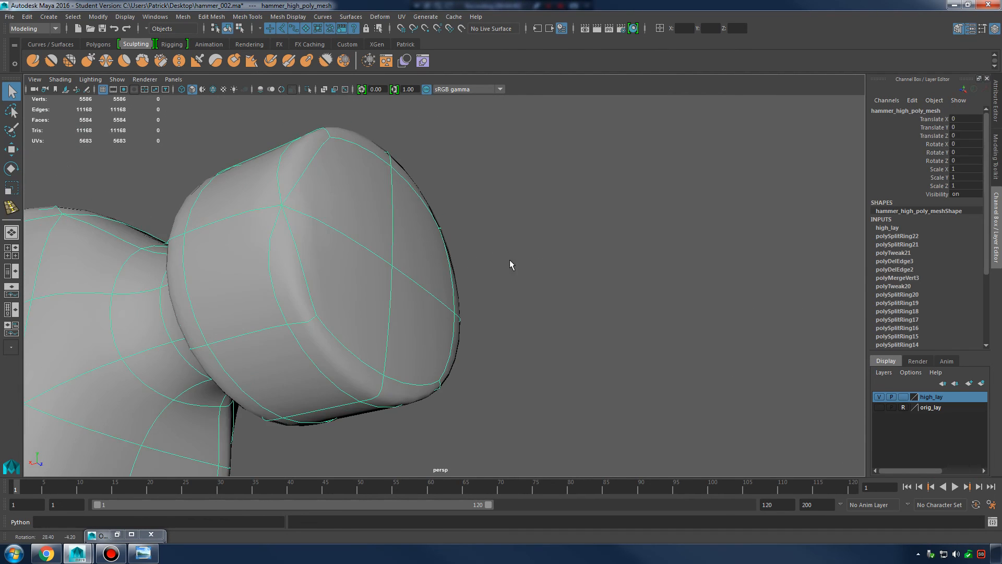
{"action": "left_click", "coordinate": [512, 260]}
{"action": "mouse_move", "coordinate": [597, 273]}
{"action": "left_mouse_down", "text": "alt"}
{"action": "mouse_move", "coordinate": [588, 241]}
{"action": "mouse_move", "coordinate": [593, 273]}
{"action": "left_mouse_up", "text": "alt"}
{"action": "middle_click_drag", "start_coordinate": [593, 274], "coordinate": [564, 283], "text": "alt"}
{"action": "right_click_drag", "start_coordinate": [564, 282], "coordinate": [620, 295], "text": "alt"}
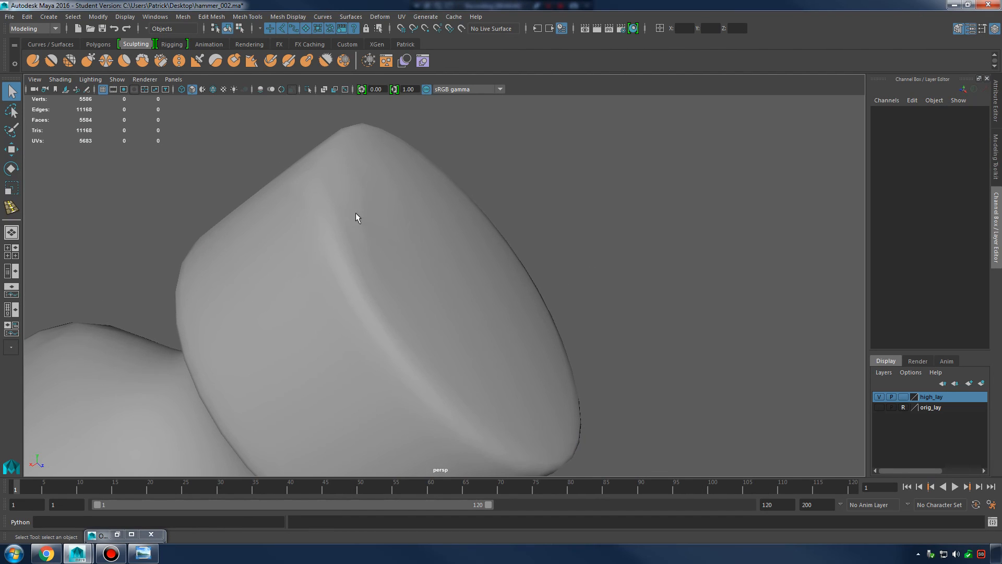
- Show the mesh unsmoothed, select the support edge loop behind the striking face's rim and delete it
{"action": "left_click", "coordinate": [360, 197]}
{"action": "key", "text": "1"}
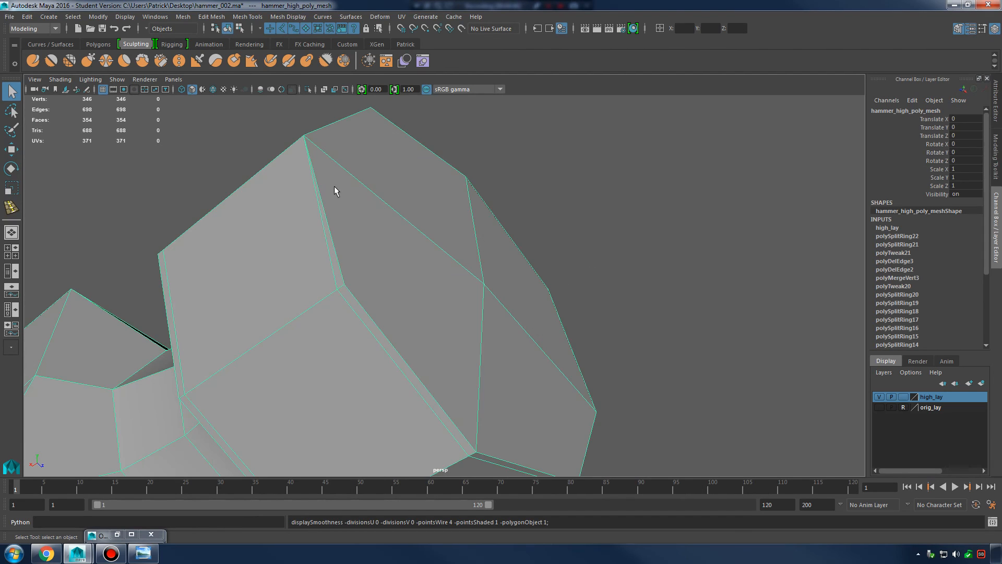
{"action": "right_click_drag", "start_coordinate": [335, 187], "coordinate": [328, 164]}
{"action": "left_click", "coordinate": [314, 184]}
{"action": "left_click_drag", "start_coordinate": [313, 184], "coordinate": [412, 200], "text": "alt"}
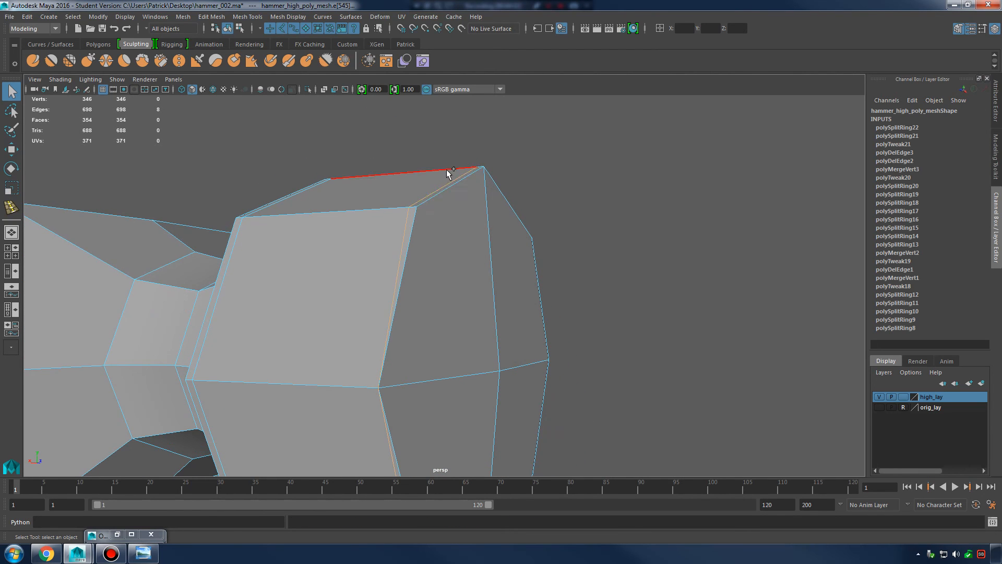
{"action": "right_click_drag", "start_coordinate": [446, 169], "coordinate": [434, 220], "text": "shift"}
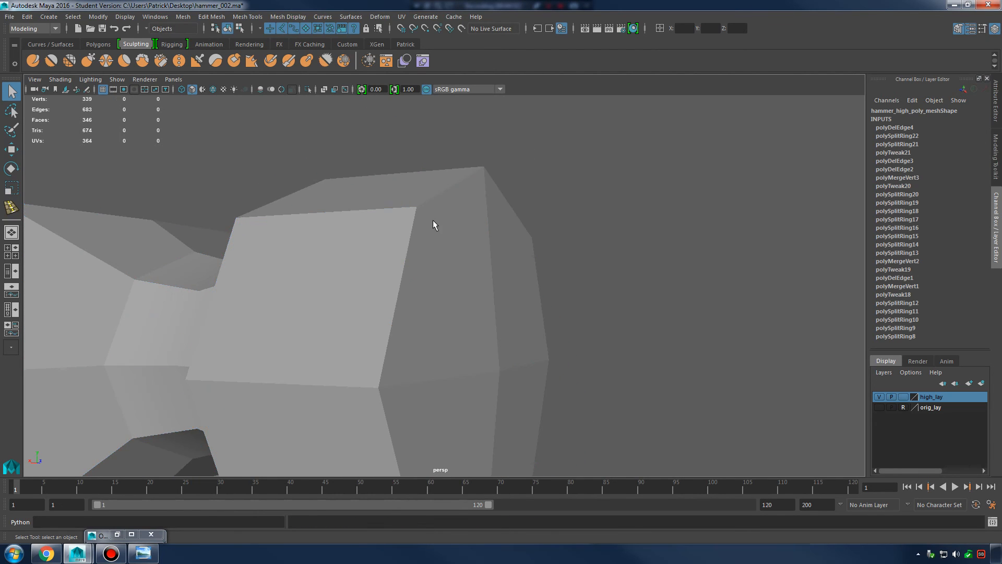
- Insert a new support edge loop around the striking head close behind the face's rim, and show the mesh smoothed
{"action": "left_click", "coordinate": [434, 220]}
{"action": "key", "text": "3"}
{"action": "left_click_drag", "start_coordinate": [458, 263], "coordinate": [441, 250], "text": "alt"}
{"action": "key", "text": "1"}
{"action": "right_click_drag", "start_coordinate": [439, 237], "coordinate": [450, 204], "text": "shift"}
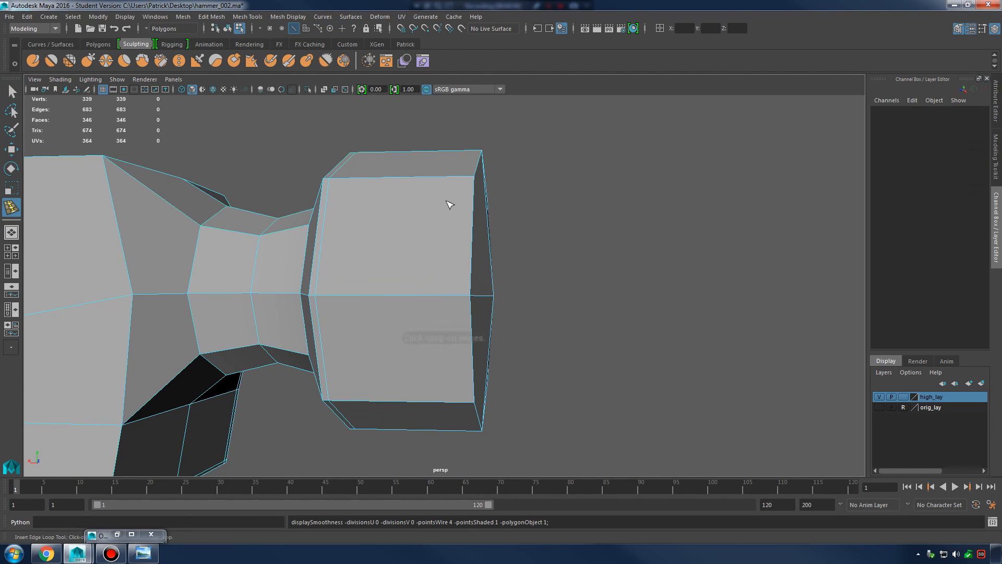
{"action": "left_click_drag", "start_coordinate": [462, 178], "coordinate": [464, 177]}
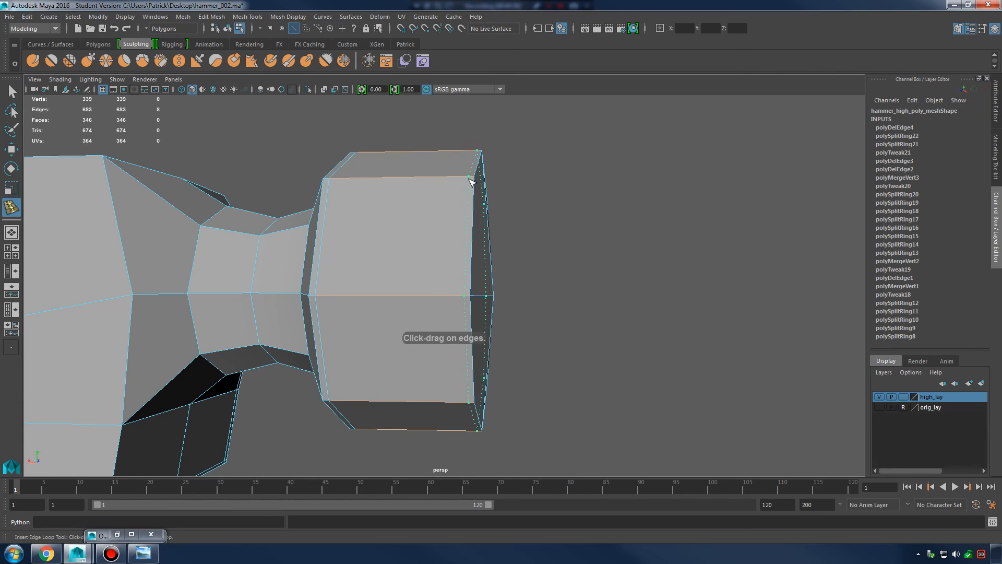
{"action": "key", "text": "3"}
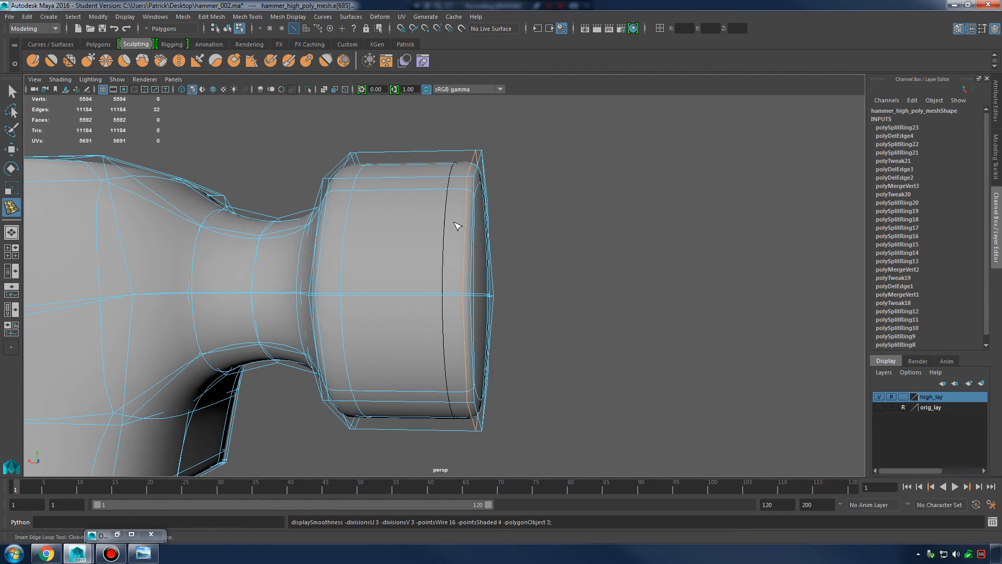
- Check the striking head's rear side, show the mesh unsmoothed and undo the most recent changes
{"action": "left_click", "coordinate": [575, 214]}
{"action": "left_click_drag", "start_coordinate": [575, 214], "coordinate": [438, 310], "text": "alt"}
{"action": "left_click", "coordinate": [544, 326]}
{"action": "key", "text": "1"}
{"action": "key", "text": "ctrl+z"}
{"action": "key", "text": "ctrl+z"}
{"action": "key", "text": "ctrl+z"}
{"action": "key", "text": "ctrl+z"}
{"action": "key", "text": "ctrl+z"}
{"action": "key", "text": "ctrl+z"}
{"action": "key", "text": "ctrl+z"}
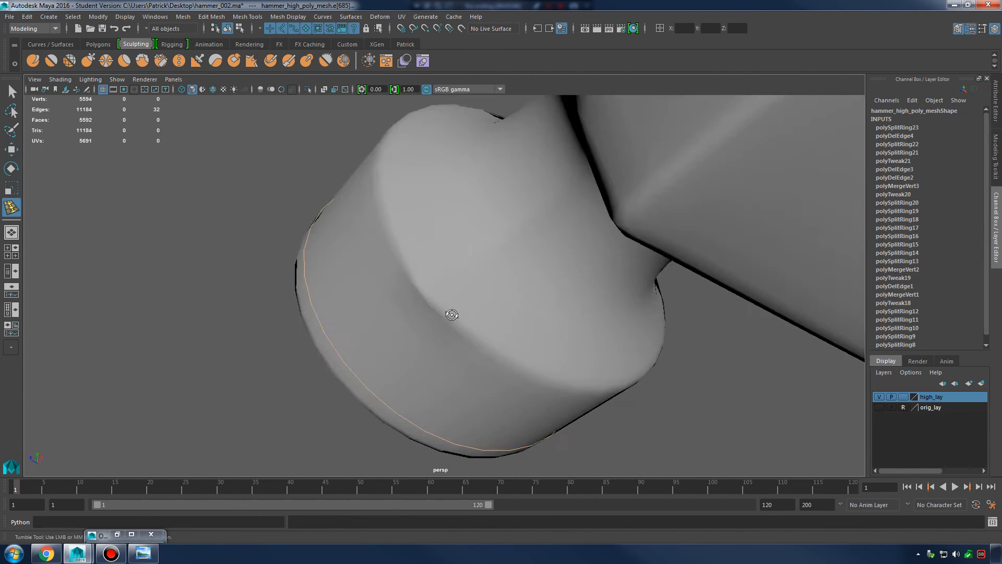
- Show the hammer smoothed in object mode and examine the striking head's rear edge and the whole head
{"action": "left_click", "coordinate": [495, 306]}
{"action": "key", "text": "q"}
{"action": "left_click_drag", "start_coordinate": [504, 308], "coordinate": [402, 311], "text": "alt"}
{"action": "key", "text": "3"}
{"action": "left_click", "coordinate": [719, 346]}
{"action": "left_click_drag", "start_coordinate": [585, 312], "coordinate": [536, 299], "text": "alt"}
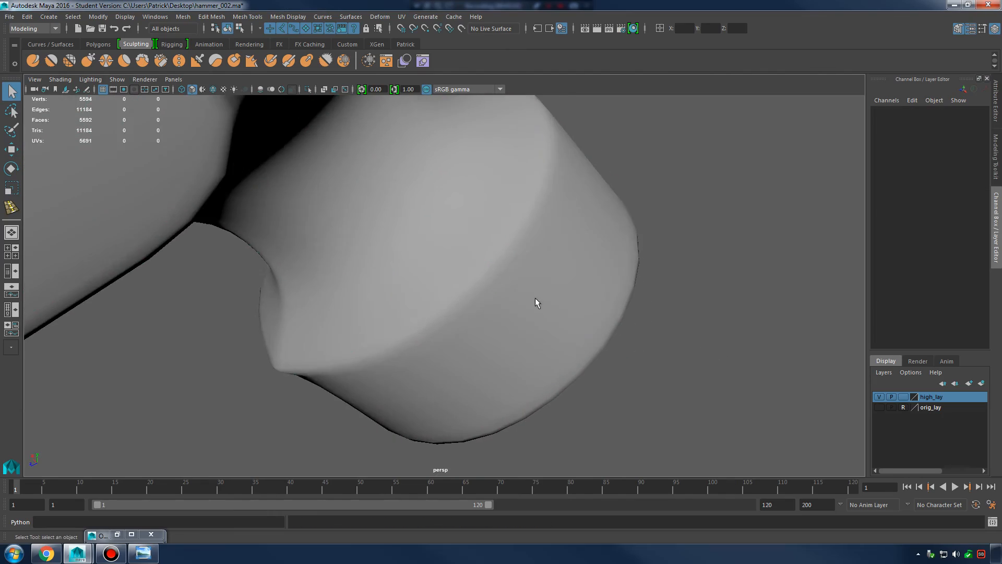
{"action": "left_click", "coordinate": [536, 298]}
{"action": "left_click_drag", "start_coordinate": [648, 279], "coordinate": [624, 324], "text": "alt"}
{"action": "left_click", "coordinate": [657, 330]}
{"action": "right_click_drag", "start_coordinate": [621, 318], "coordinate": [515, 308], "text": "alt"}
{"action": "left_click_drag", "start_coordinate": [514, 308], "coordinate": [502, 324], "text": "alt"}
{"action": "middle_click_drag", "start_coordinate": [658, 339], "coordinate": [565, 280], "text": "alt"}
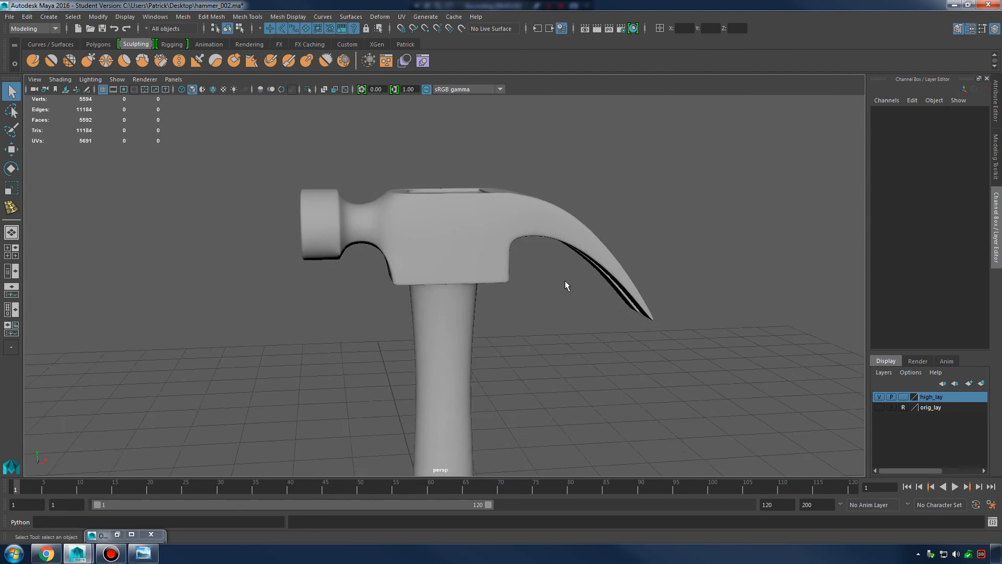
- Hide the high_lay layer and show the orig_lay layer to view the whole original low-poly hammer
{"action": "right_click_drag", "start_coordinate": [565, 280], "coordinate": [527, 285], "text": "alt"}
{"action": "left_click_drag", "start_coordinate": [528, 284], "coordinate": [470, 290], "text": "alt"}
{"action": "right_click_drag", "start_coordinate": [470, 290], "coordinate": [536, 296], "text": "alt"}
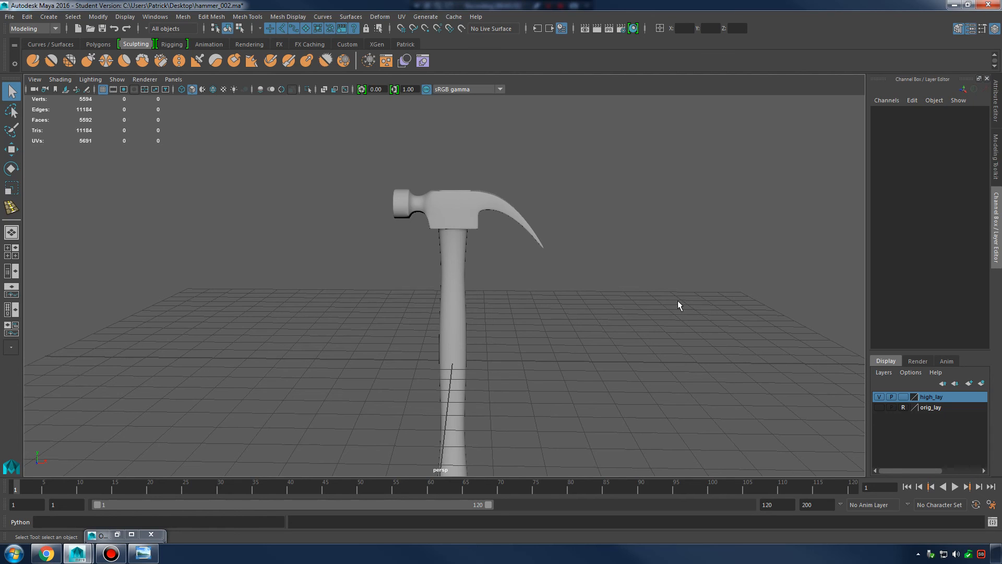
{"action": "left_click", "coordinate": [879, 407]}
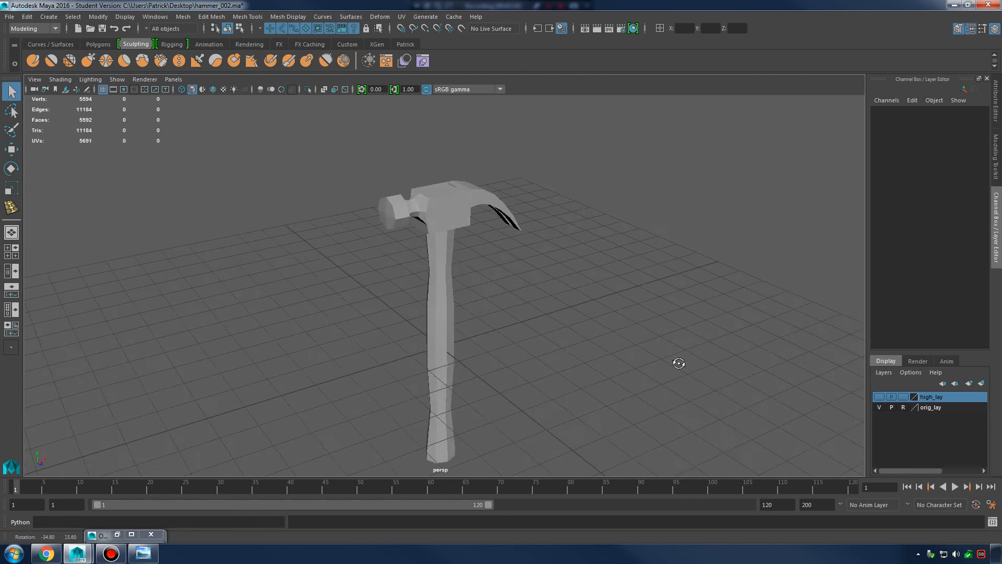
{"action": "left_click_drag", "start_coordinate": [676, 362], "coordinate": [615, 296], "text": "alt"}
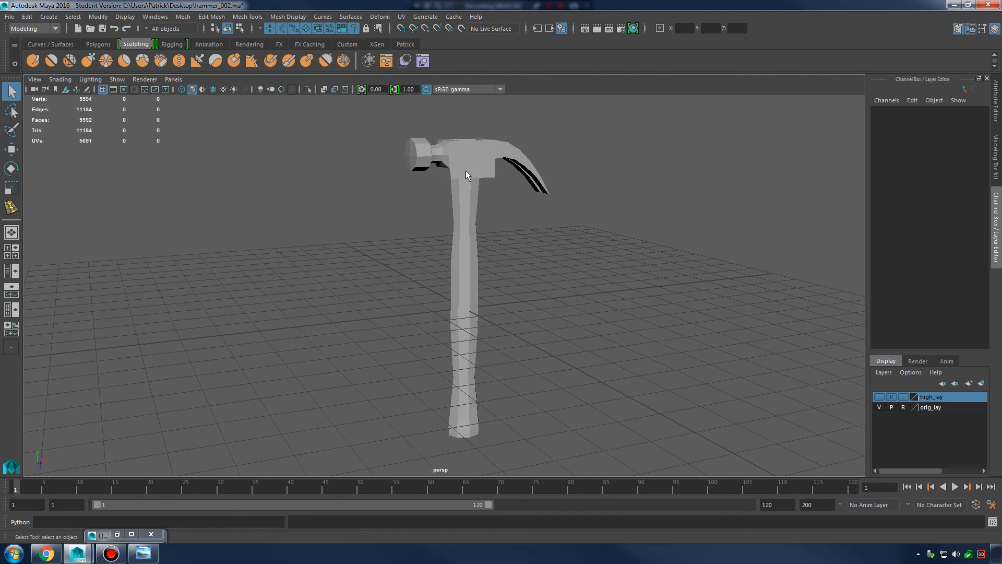
- Make the orig_lay layer selectable, preview the original hammer smoothed and return it to the unsmoothed display
{"action": "left_click", "coordinate": [504, 164]}
{"action": "key", "text": "3"}
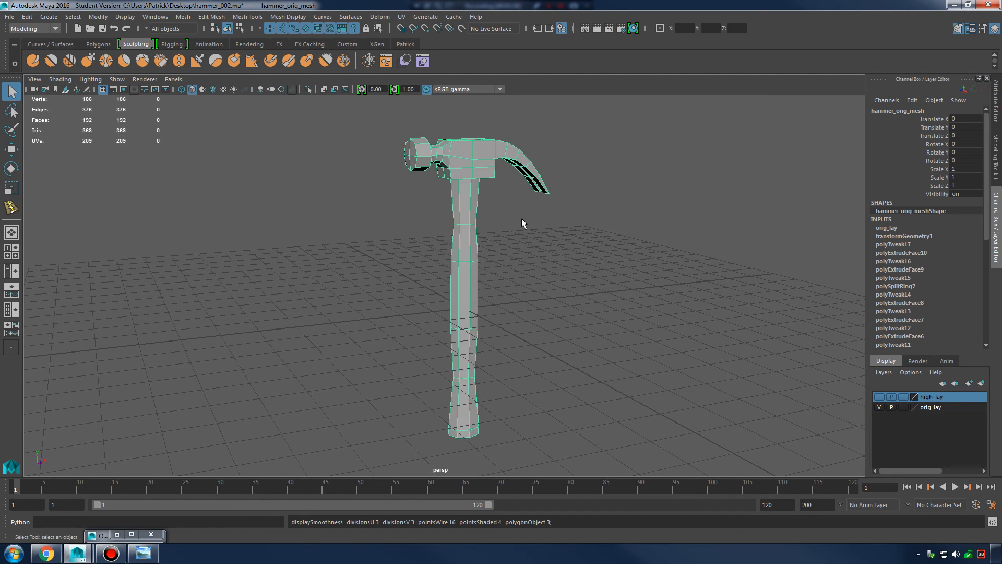
{"action": "key", "text": "1"}
{"action": "left_click", "coordinate": [618, 259]}
{"action": "left_click_drag", "start_coordinate": [618, 259], "coordinate": [507, 200], "text": "alt"}
- Show the high_lay layer instead of orig_lay and display the high-poly hammer smoothed
{"action": "left_click", "coordinate": [879, 397]}
{"action": "left_click", "coordinate": [879, 407]}
{"action": "left_click", "coordinate": [508, 199]}
{"action": "key", "text": "3"}
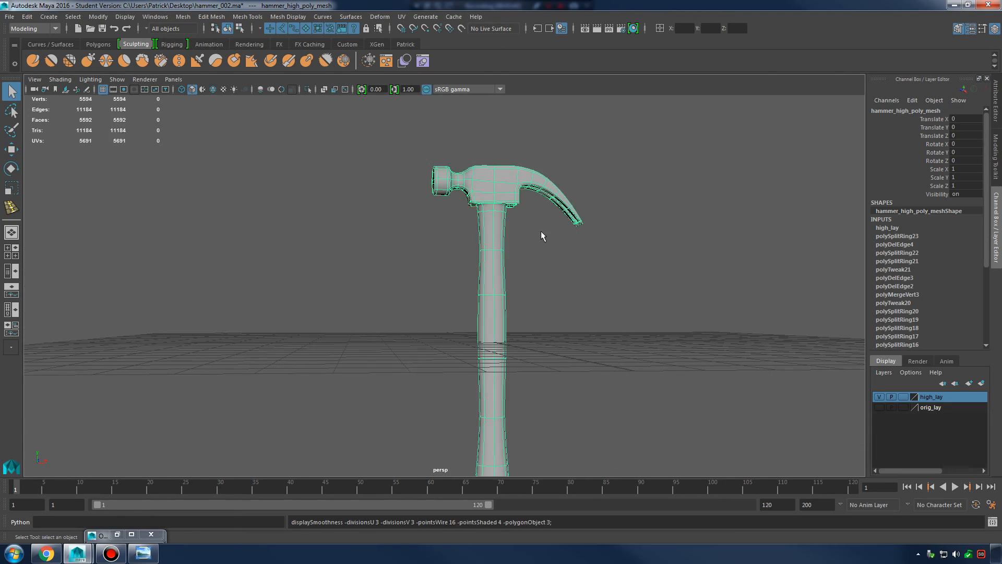
{"action": "left_click_drag", "start_coordinate": [542, 231], "coordinate": [476, 177], "text": "alt"}
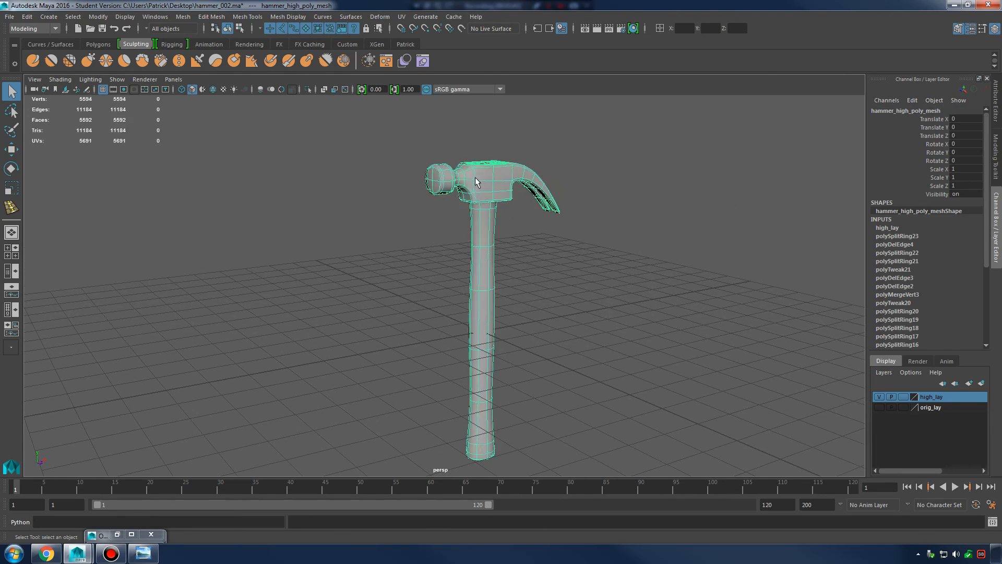
- Examine the smoothed high-poly hammer both shaded only and with its selection wireframe
{"action": "left_click", "coordinate": [573, 275]}
{"action": "left_click_drag", "start_coordinate": [606, 291], "coordinate": [575, 286], "text": "alt"}
{"action": "middle_click_drag", "start_coordinate": [575, 287], "coordinate": [530, 283], "text": "alt"}
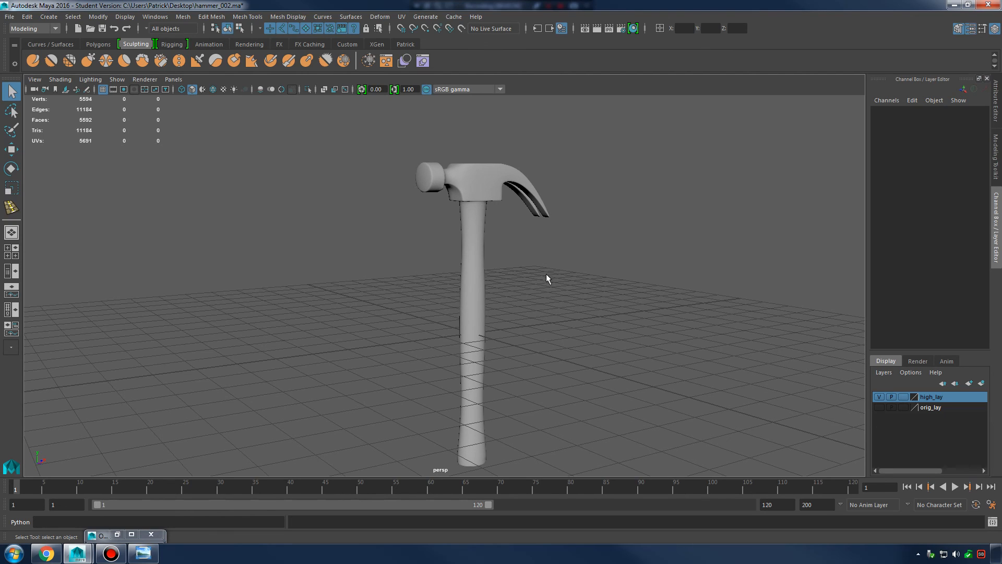
{"action": "left_click", "coordinate": [496, 186]}
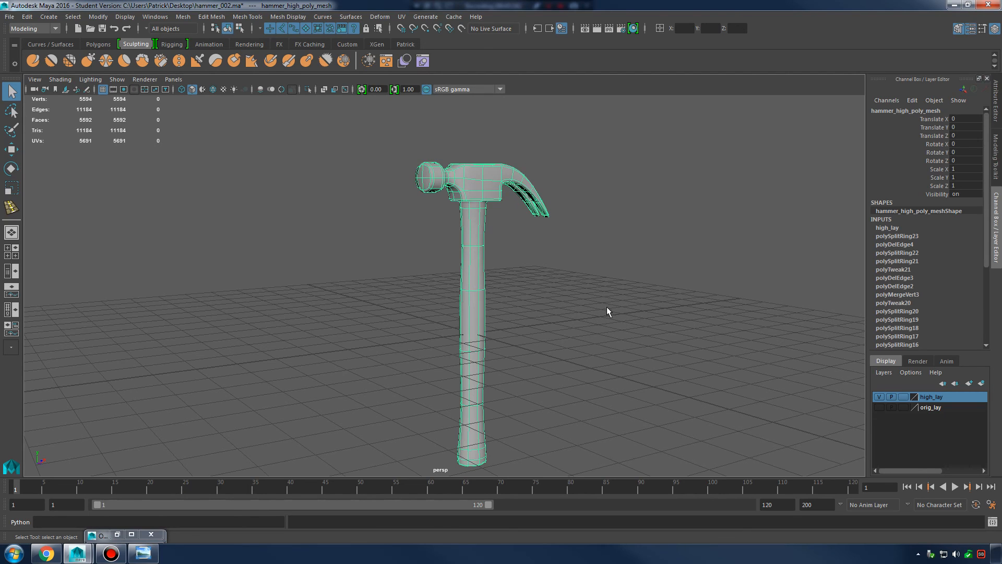
{"action": "left_click", "coordinate": [524, 221]}
{"action": "left_click", "coordinate": [480, 195]}
{"action": "left_click", "coordinate": [594, 301]}
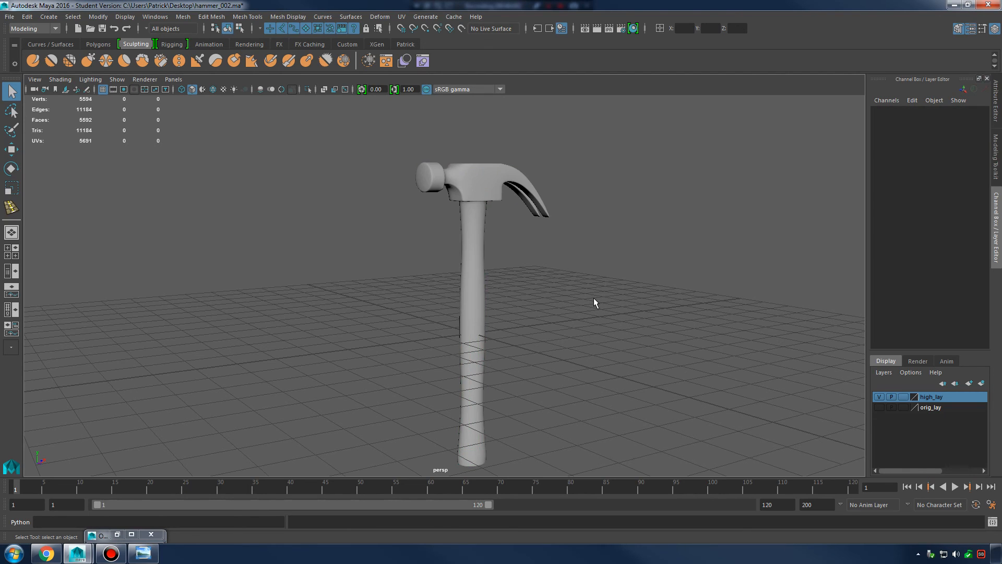
- Switch the display back to the orig_lay layer and compare the low-poly hammer with and without its wireframe
{"action": "left_click_drag", "start_coordinate": [600, 283], "coordinate": [519, 286], "text": "alt"}
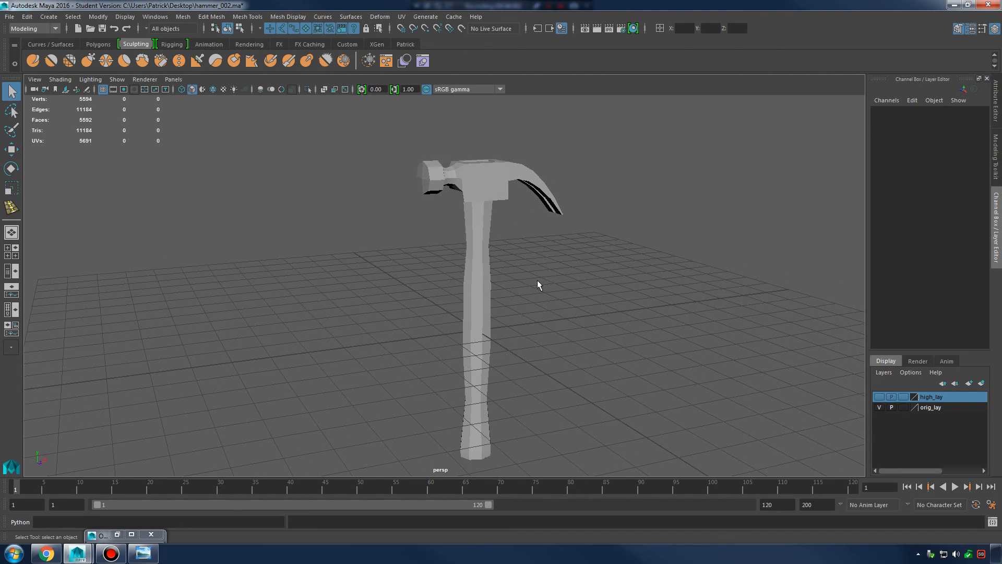
{"action": "left_click", "coordinate": [487, 195]}
{"action": "left_click", "coordinate": [515, 286]}
{"action": "left_click", "coordinate": [476, 191]}
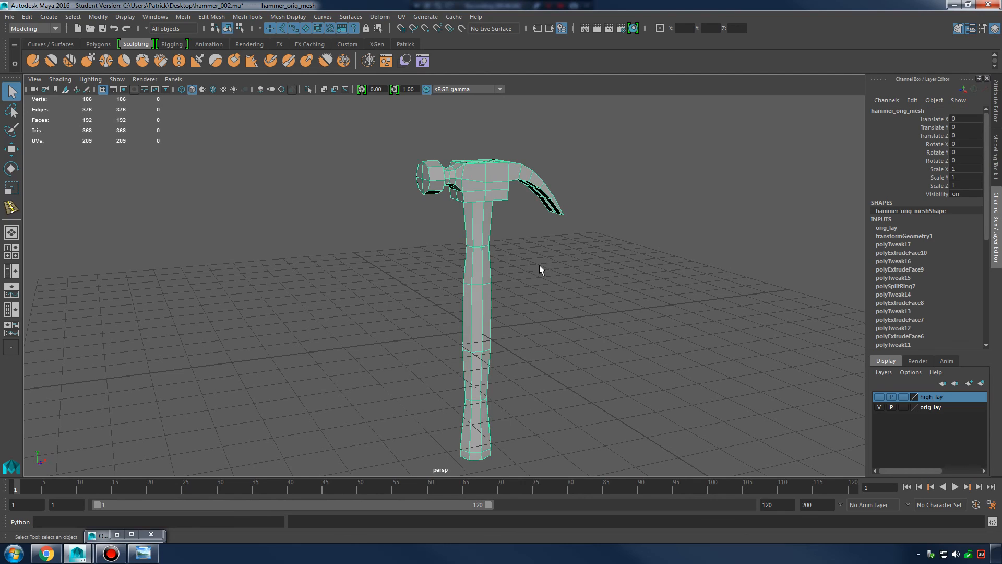
{"action": "left_click", "coordinate": [573, 288]}
{"action": "left_click", "coordinate": [471, 185]}
{"action": "left_click", "coordinate": [579, 286]}
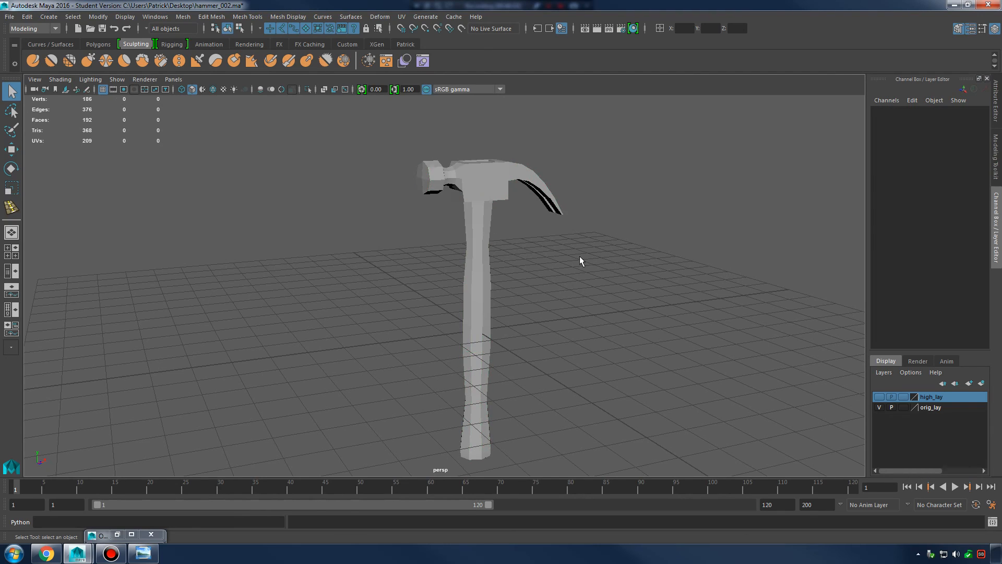
- Examine the low-poly hammer from several angles, preview it smoothed once more and restore its unsmoothed display
{"action": "left_click_drag", "start_coordinate": [581, 260], "coordinate": [476, 256], "text": "alt"}
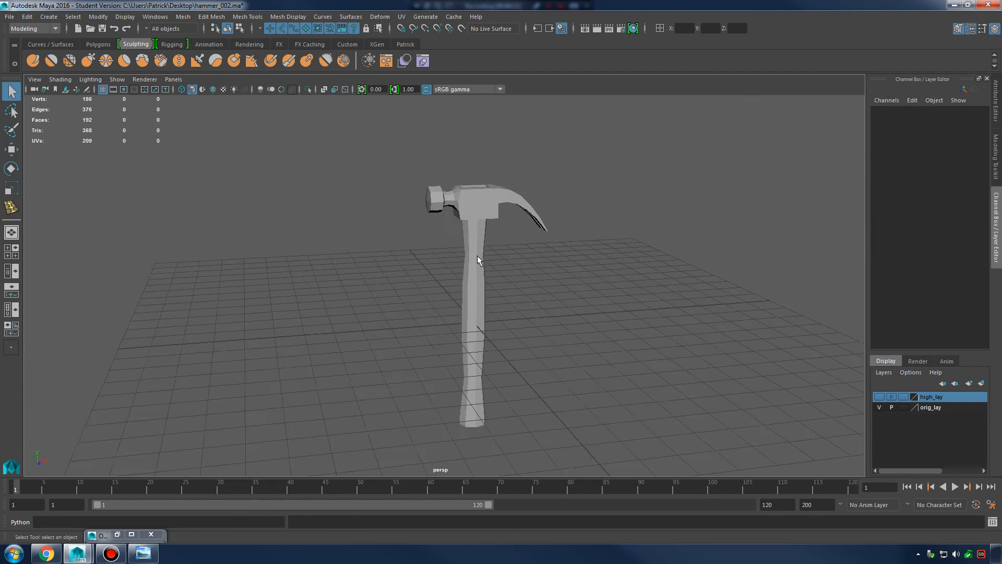
{"action": "left_click", "coordinate": [479, 249]}
{"action": "left_click", "coordinate": [596, 287]}
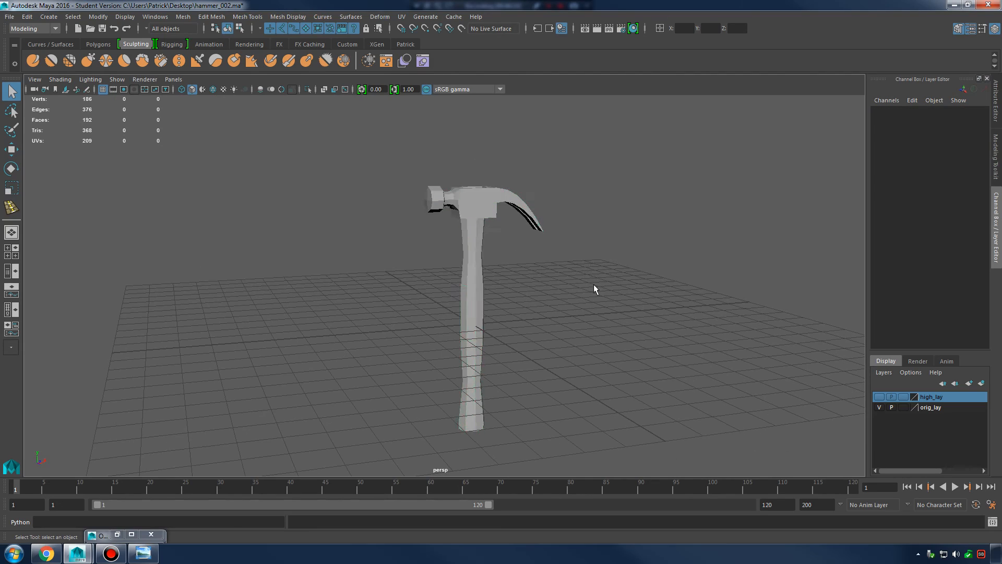
{"action": "left_click_drag", "start_coordinate": [596, 287], "coordinate": [484, 211], "text": "alt"}
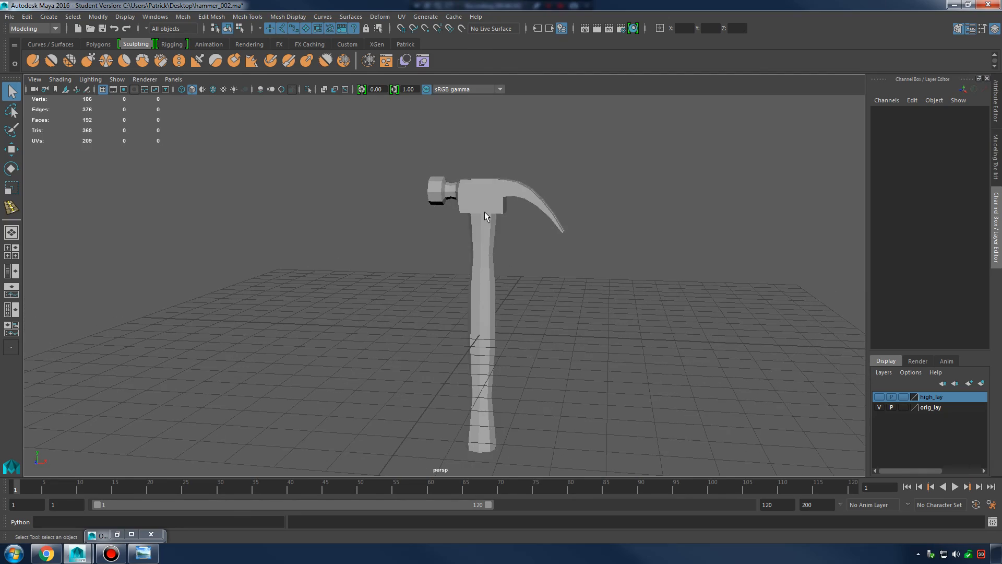
{"action": "left_click", "coordinate": [484, 211]}
{"action": "key", "text": "3"}
{"action": "left_click", "coordinate": [575, 327]}
{"action": "left_click_drag", "start_coordinate": [574, 327], "coordinate": [684, 262], "text": "alt"}
{"action": "left_click", "coordinate": [484, 210]}
{"action": "key", "text": "1"}
{"action": "left_click", "coordinate": [551, 330]}
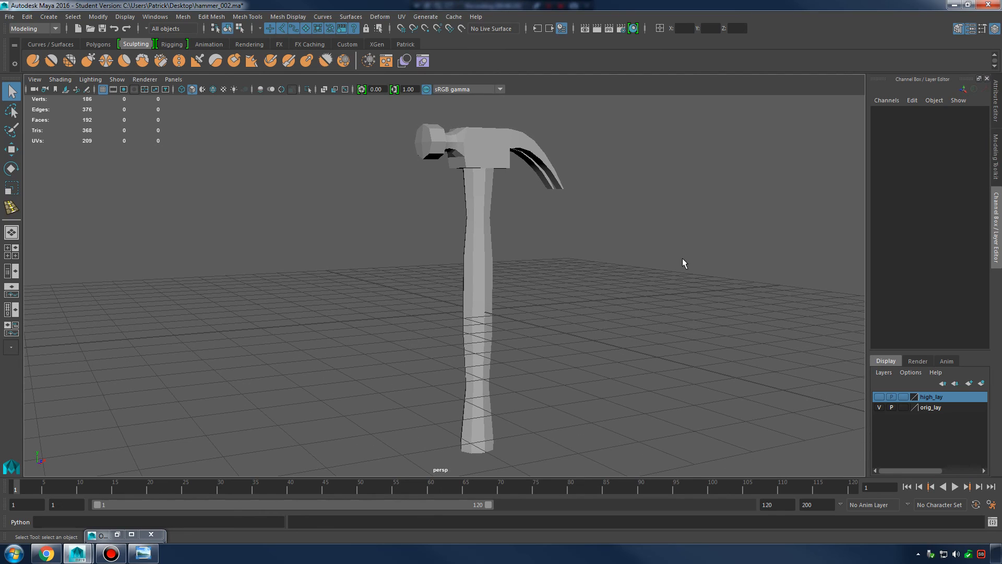